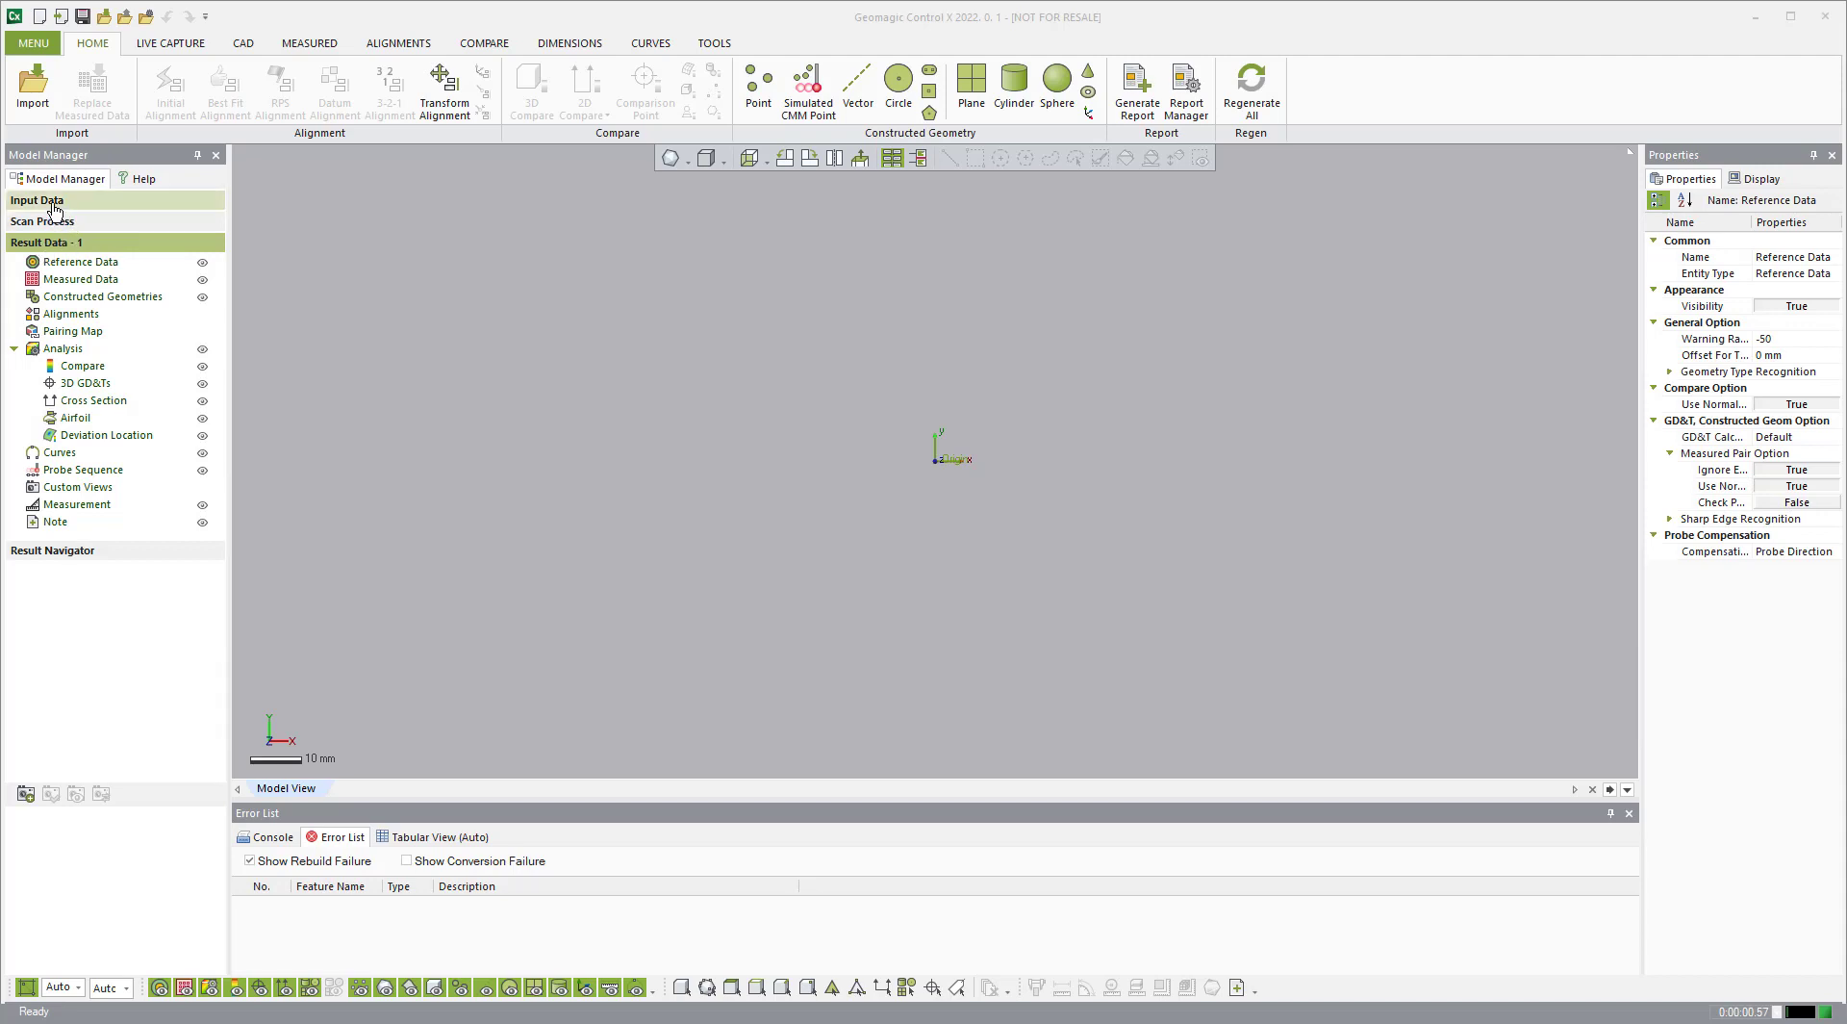
Step: Import the sample_scan data1 mesh into the input data and view the whole part
{"action": "left_click", "coordinate": [26, 200]}
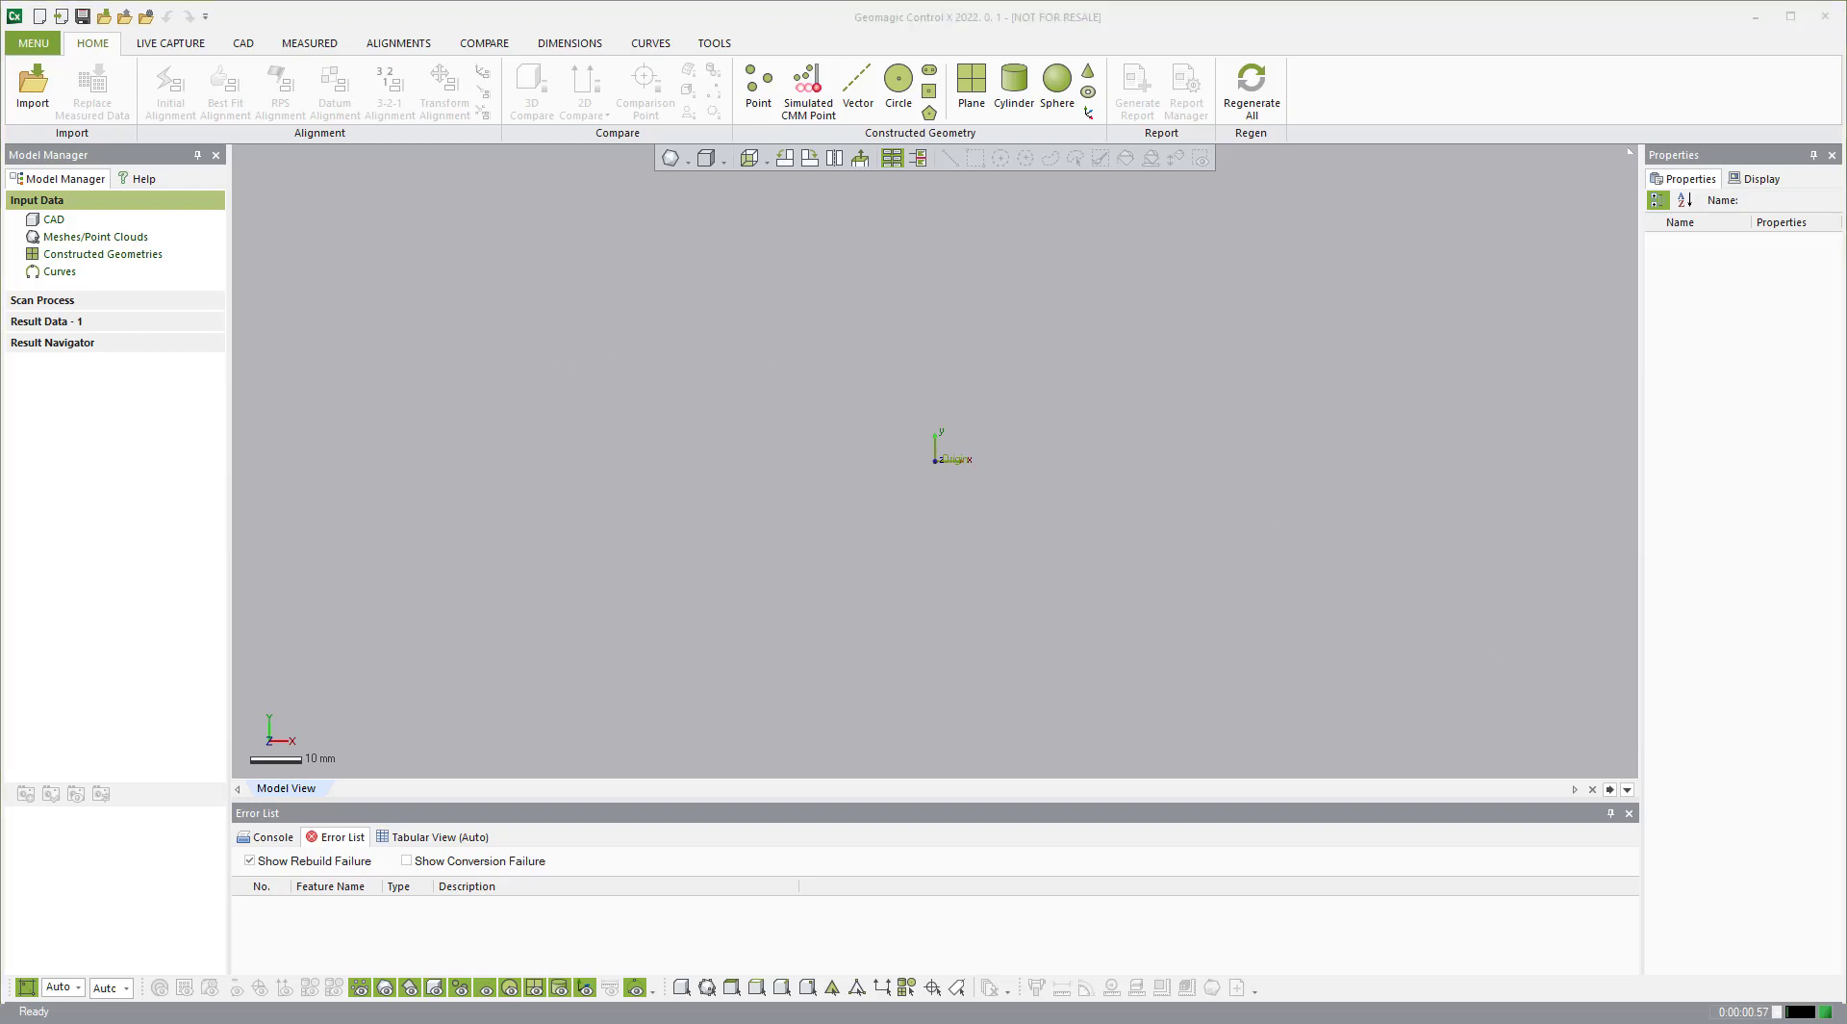
{"action": "left_click_drag", "start_coordinate": [1386, 904], "coordinate": [669, 530]}
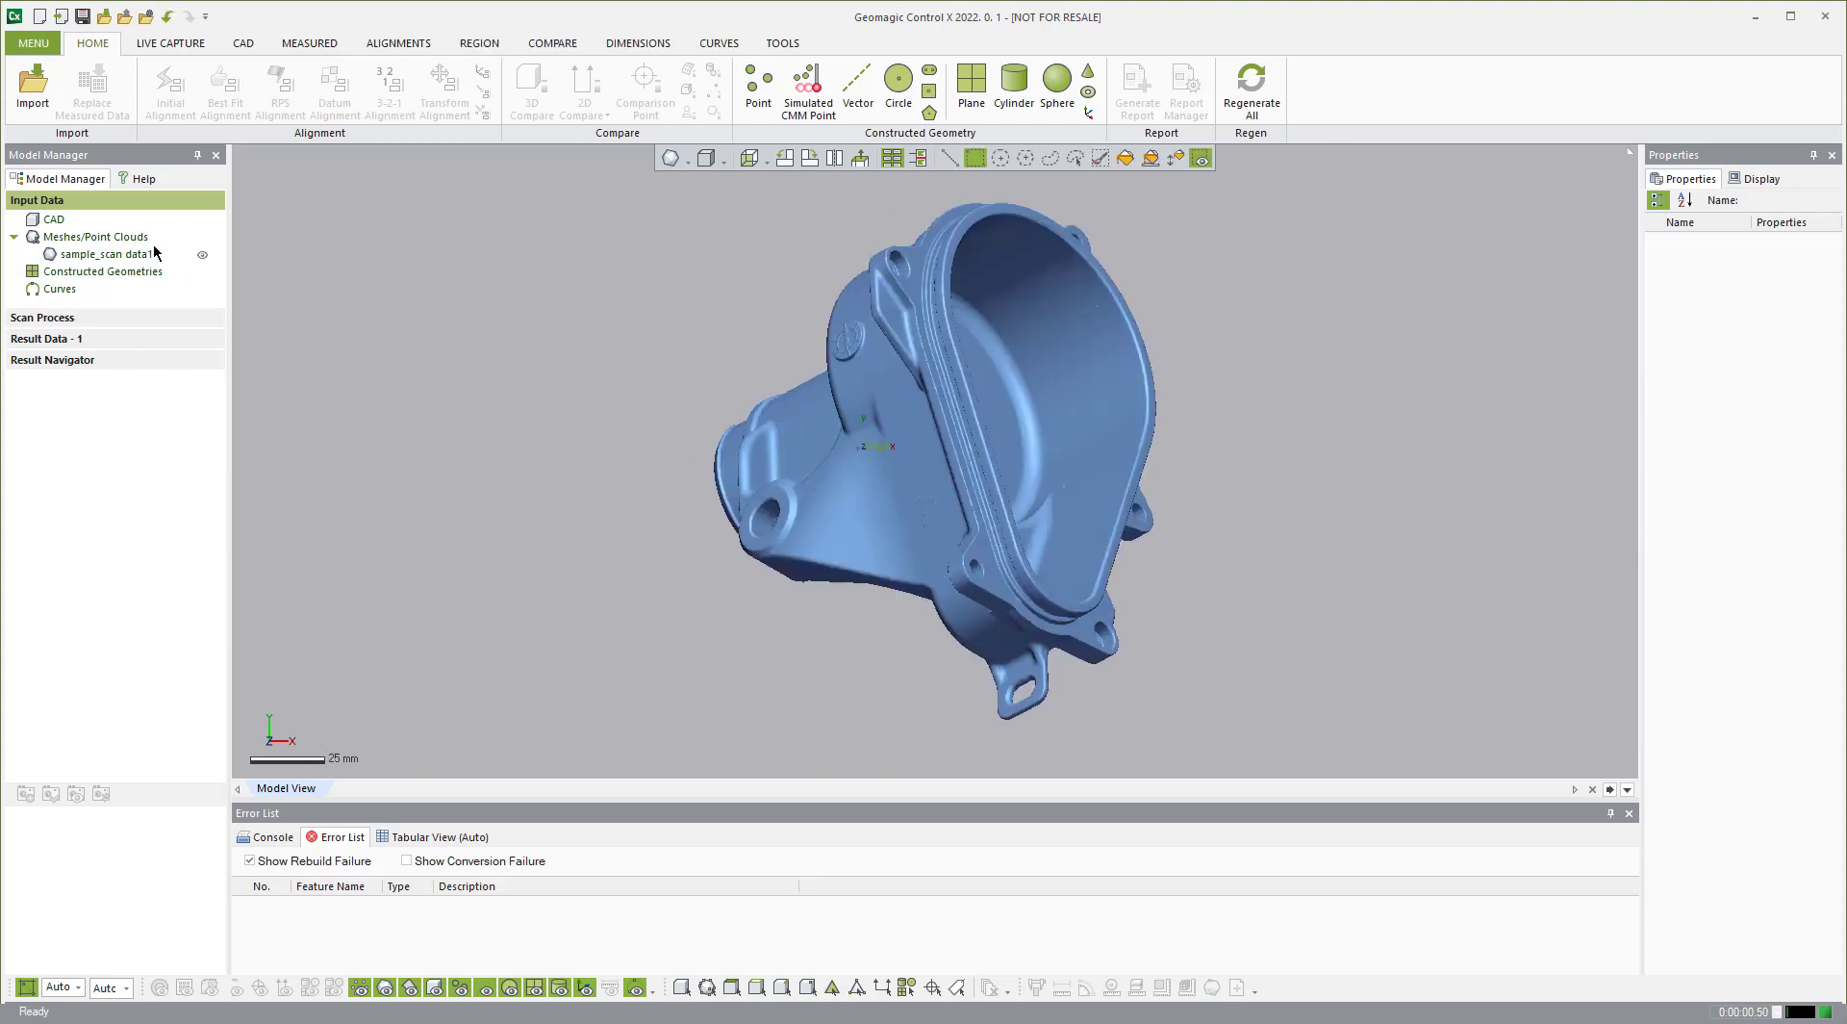
{"action": "right_click_drag", "start_coordinate": [679, 410], "coordinate": [947, 312]}
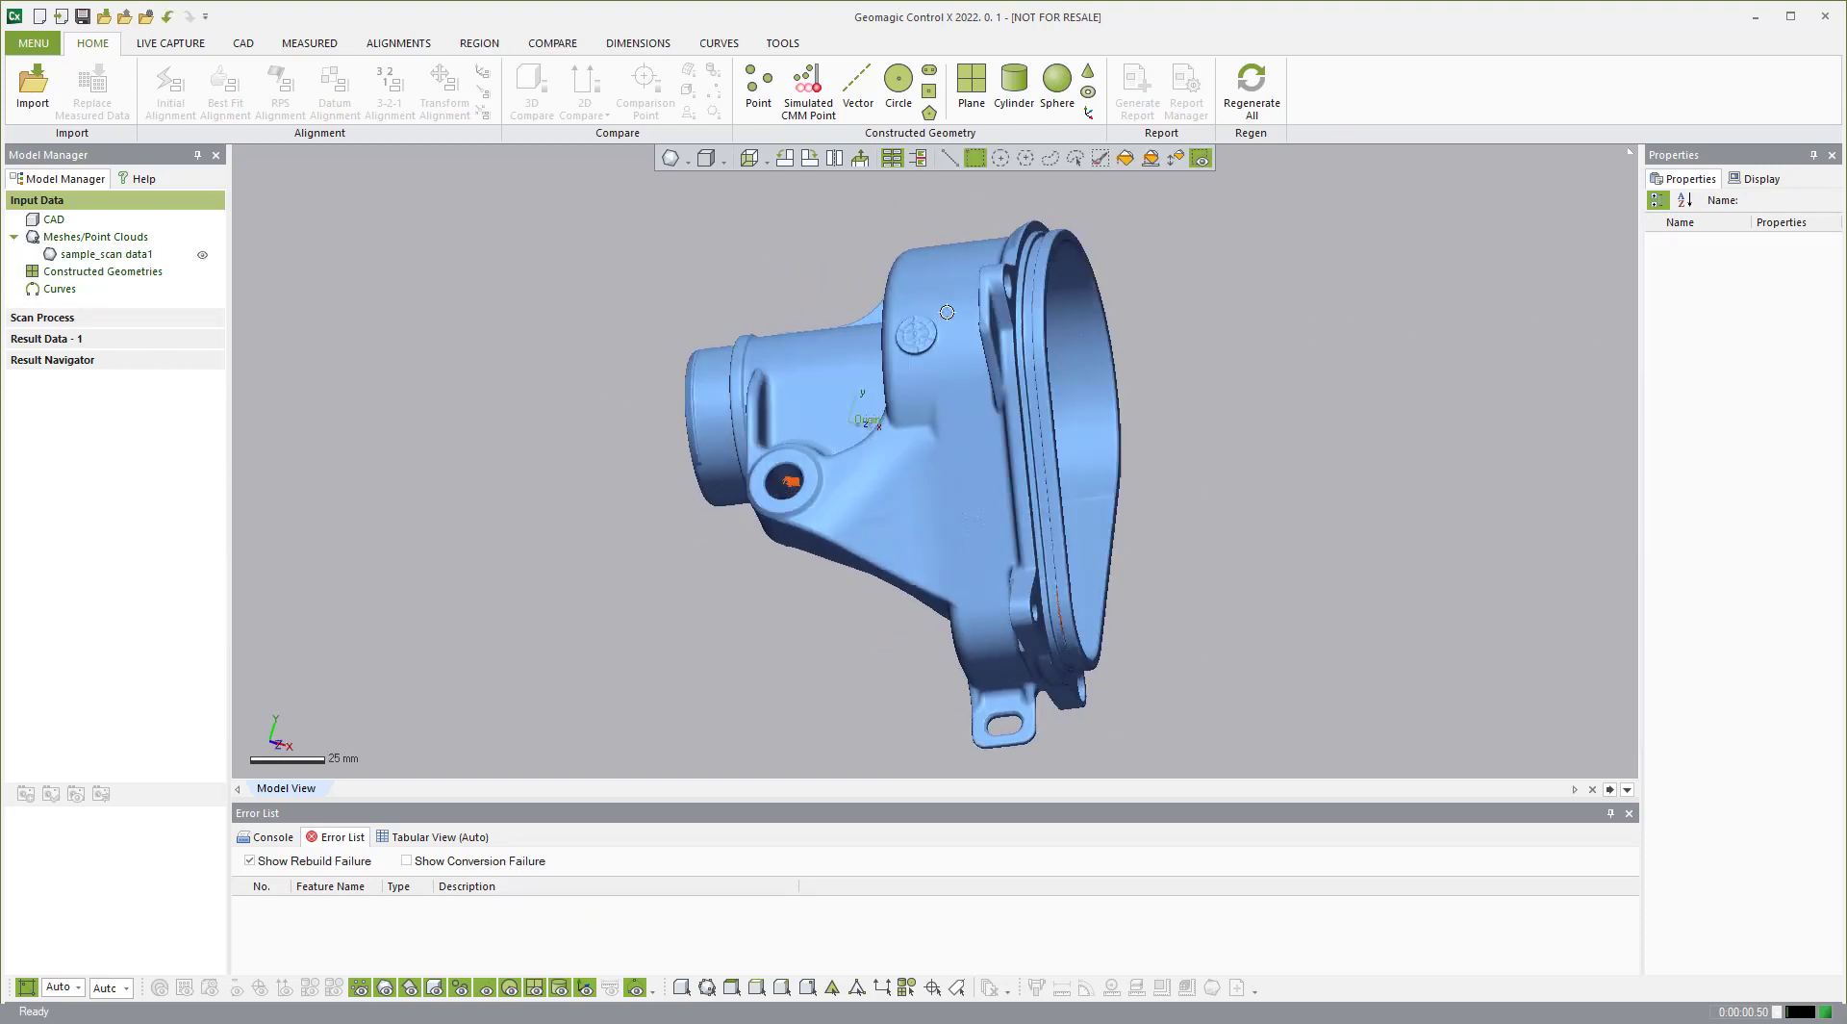
{"action": "left_click", "coordinate": [745, 165]}
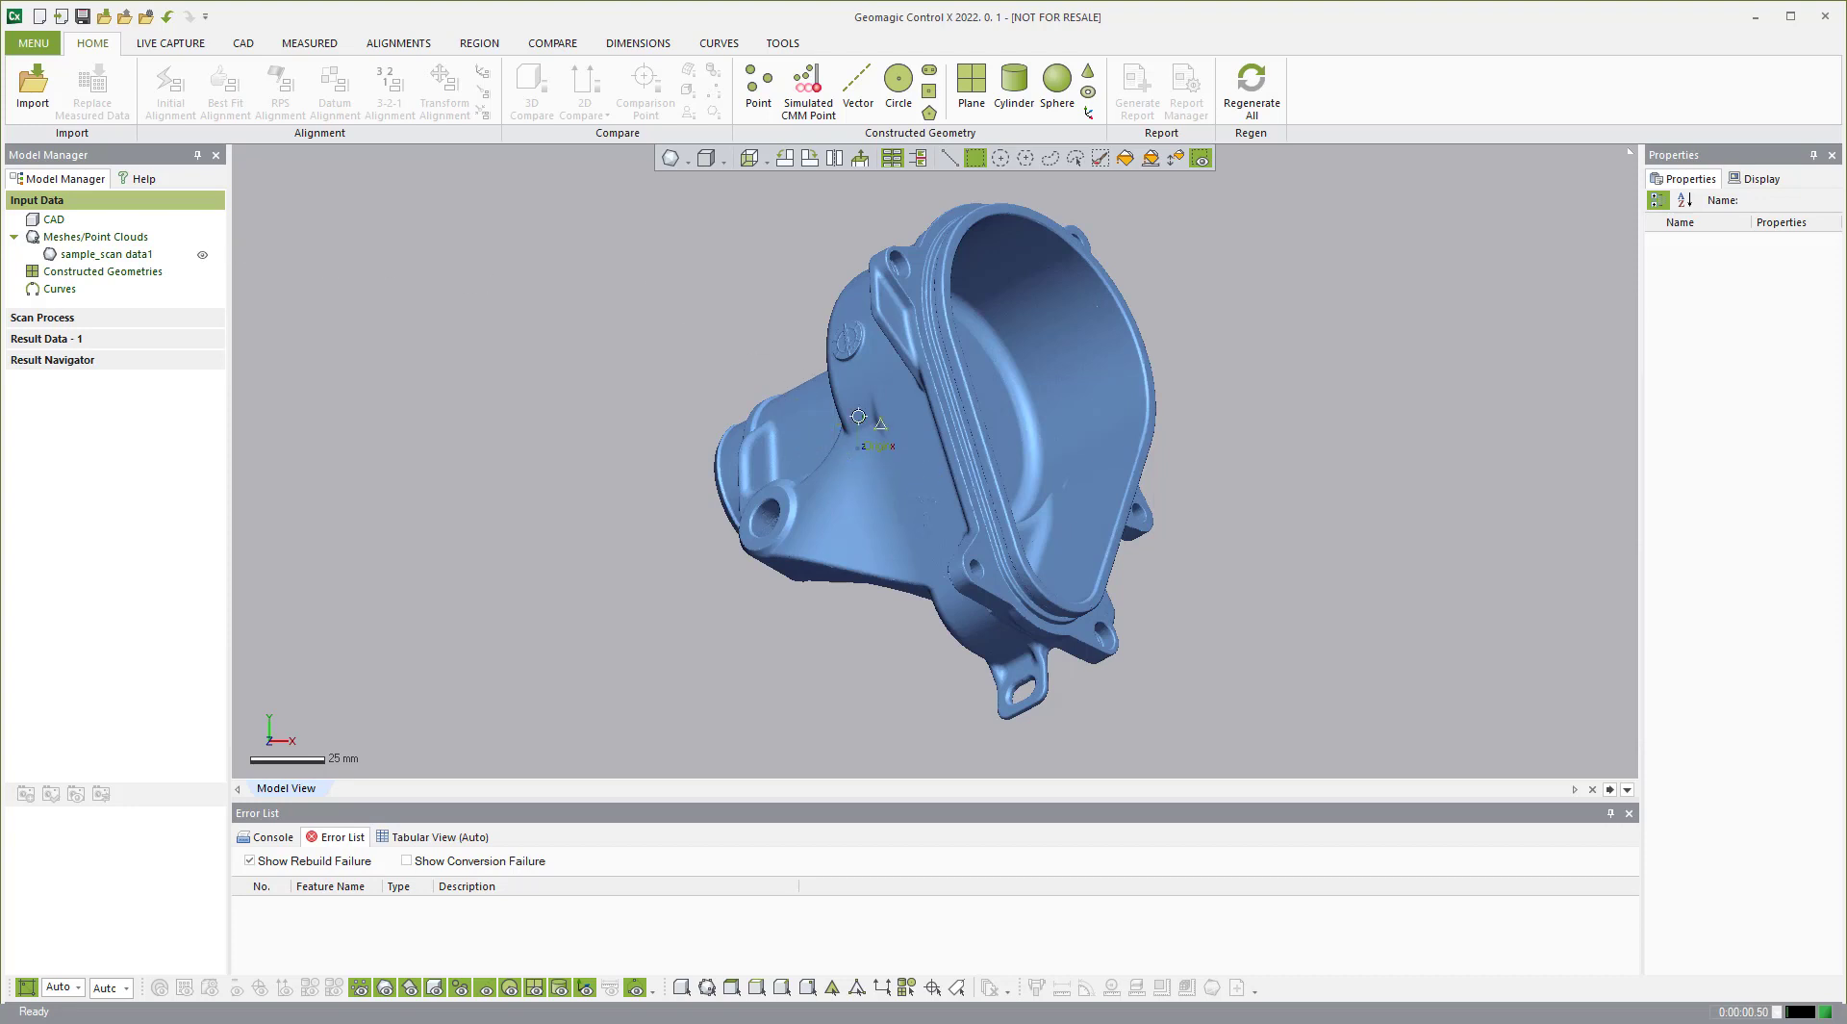
Step: Auto-segment the scan mesh into regions with sensitivity 20, the smoothest mesh roughness and Merge Same Primitive Shapes enabled
{"action": "left_click", "coordinate": [475, 44]}
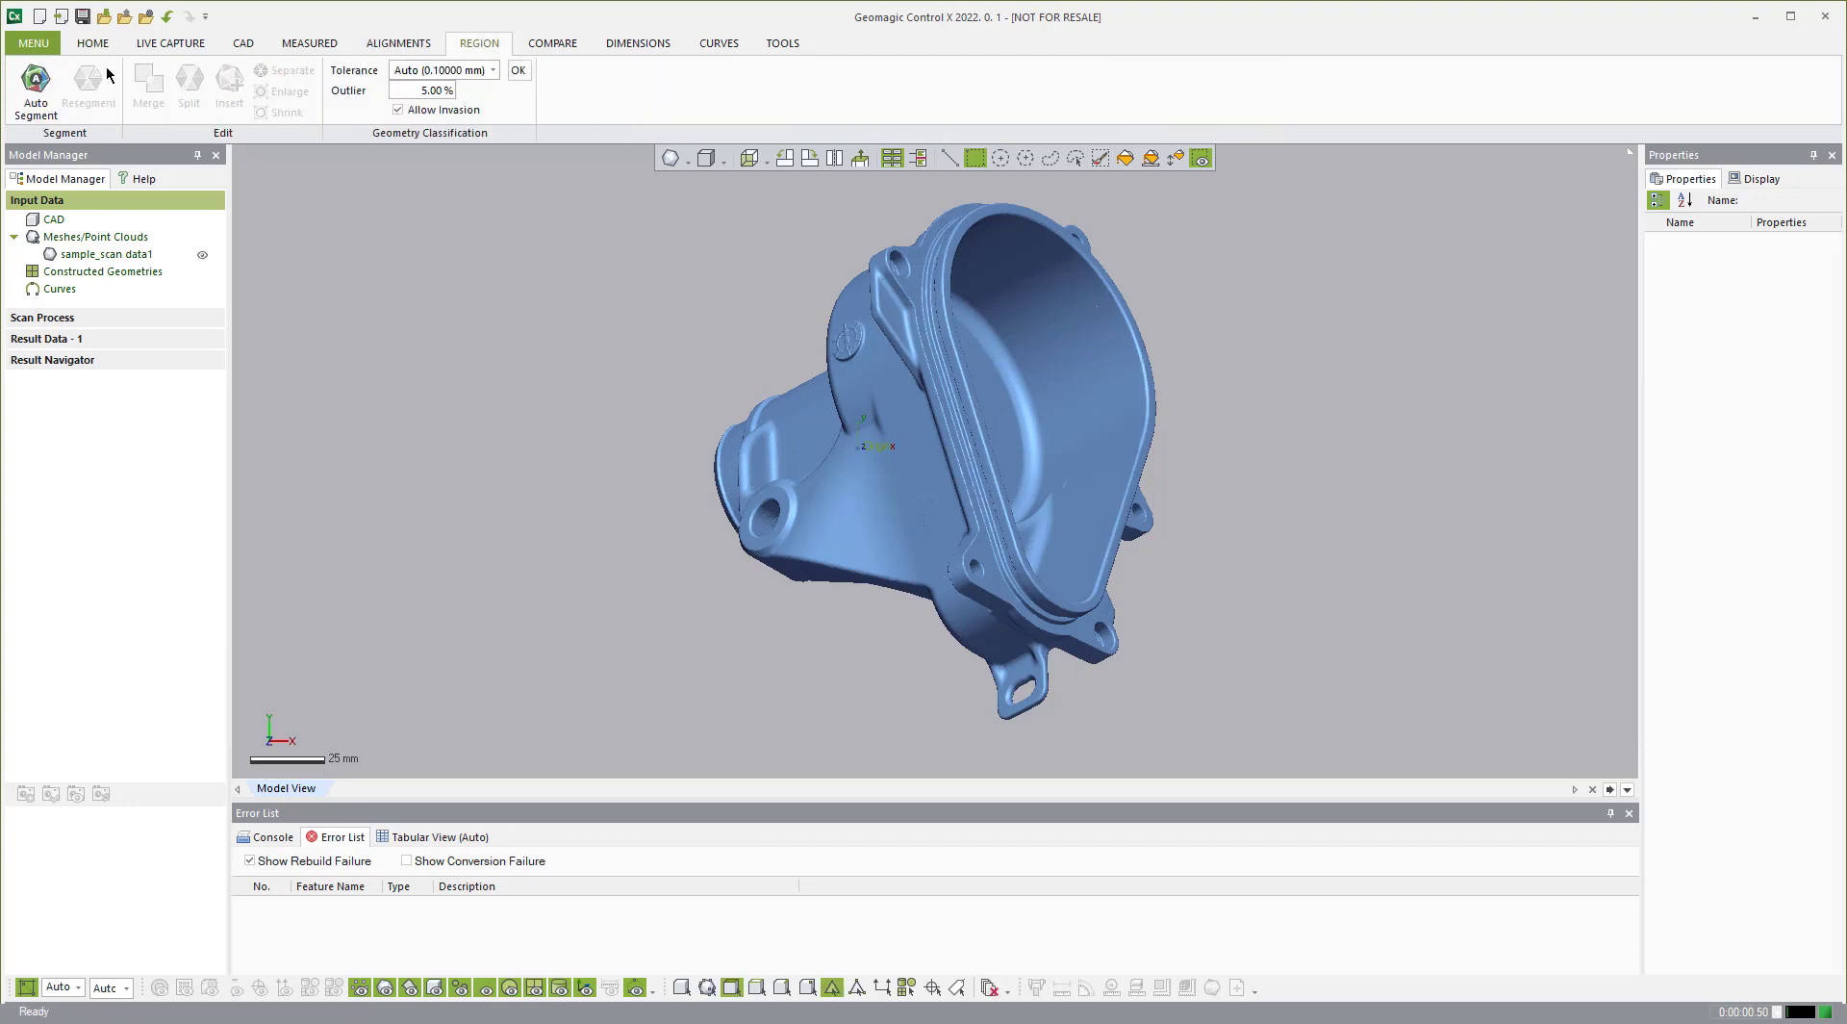
{"action": "left_click", "coordinate": [35, 87]}
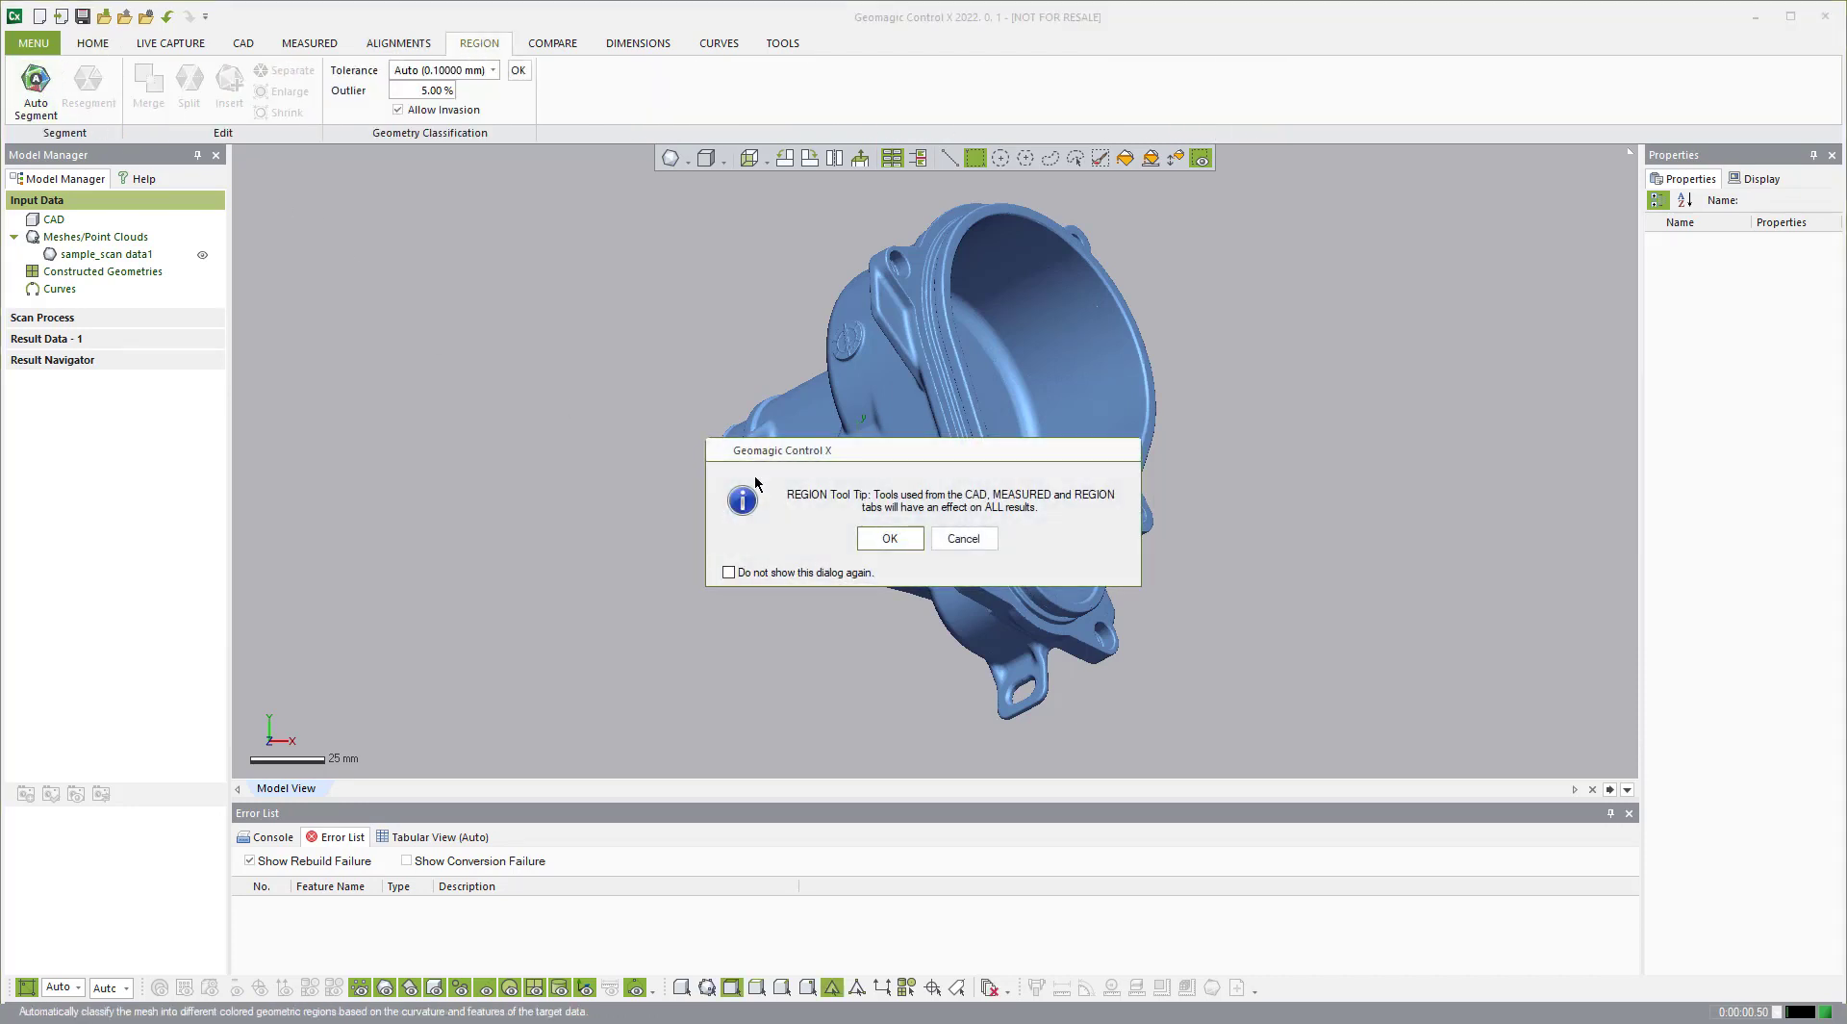
{"action": "left_click", "coordinate": [890, 538]}
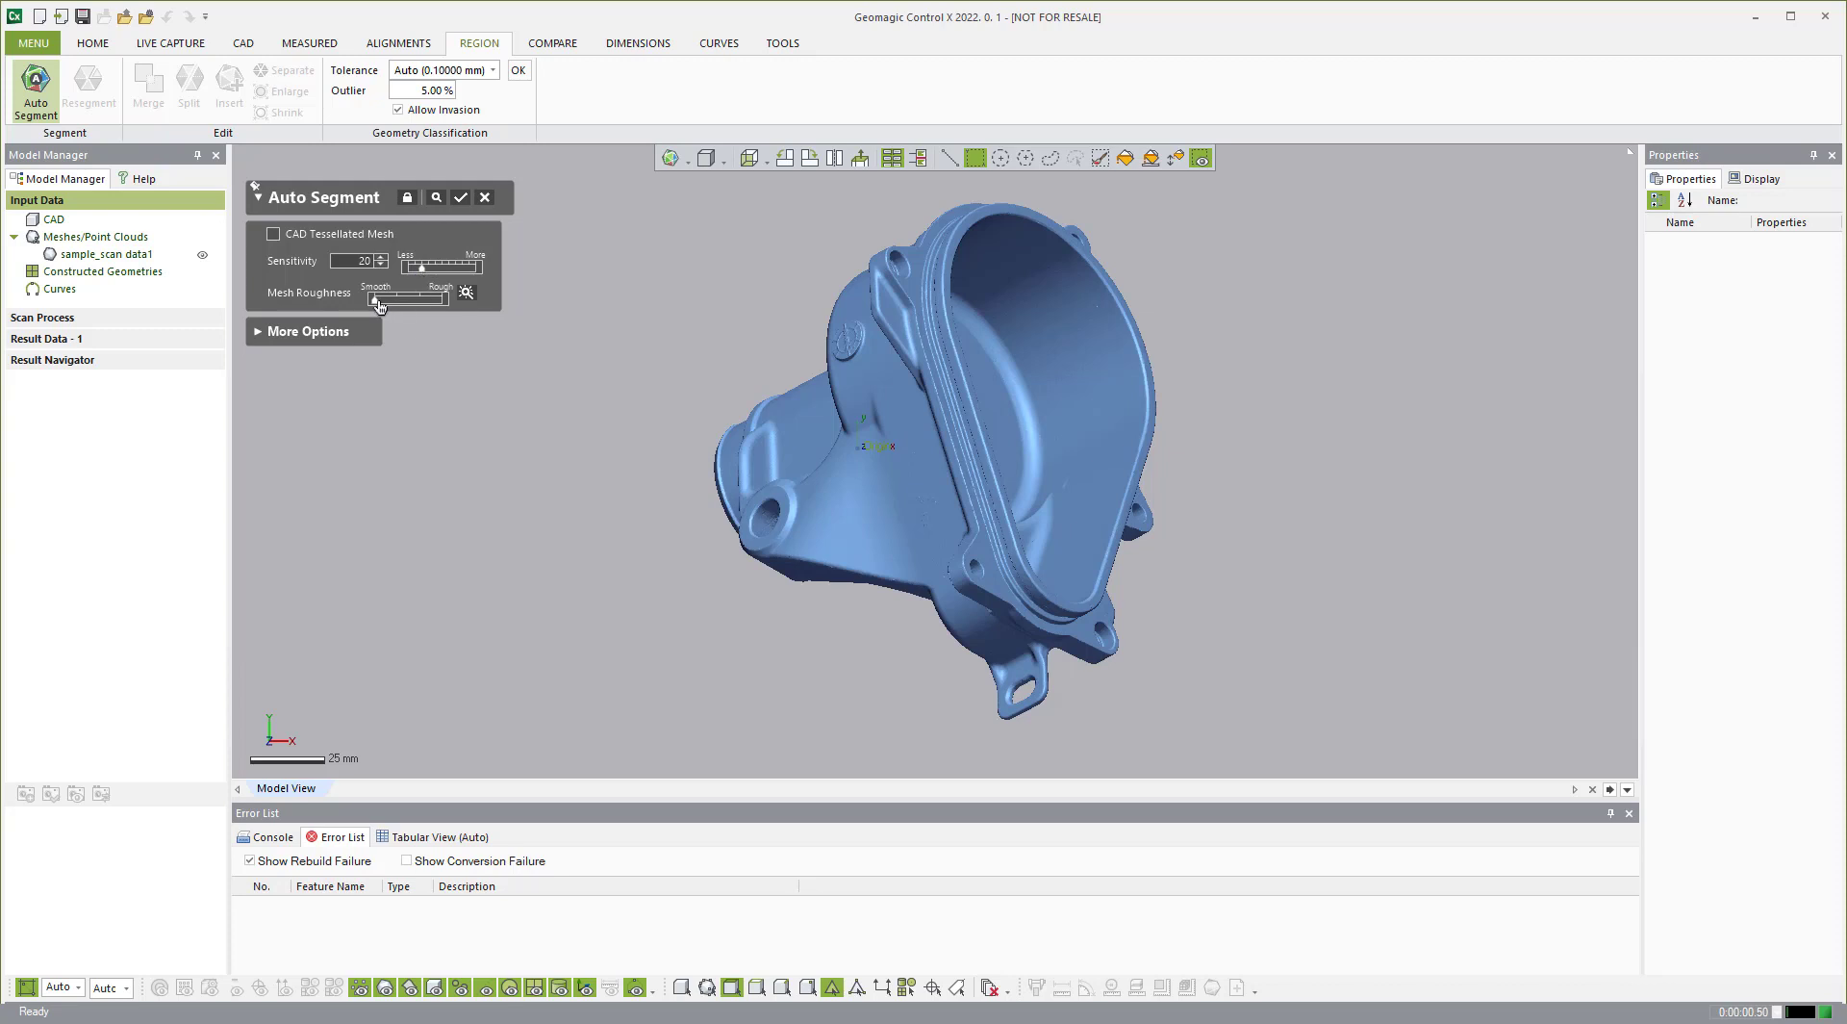
{"action": "left_click", "coordinate": [346, 333]}
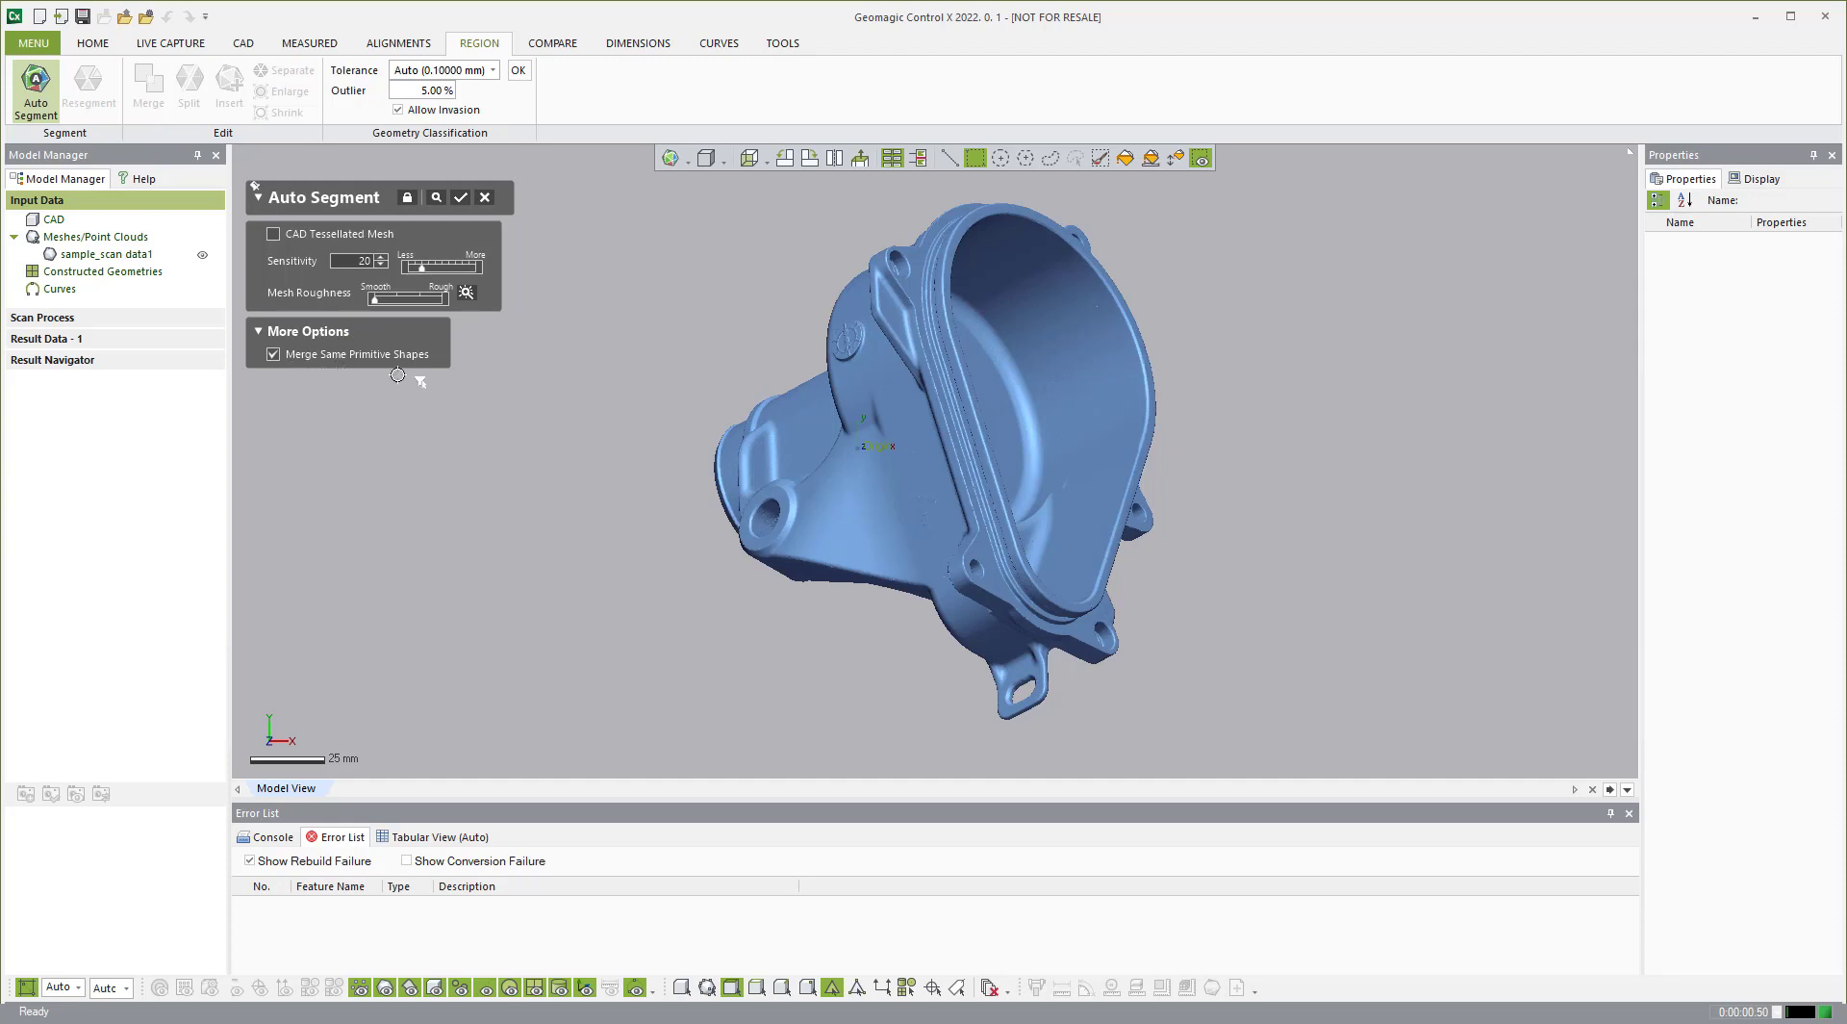
{"action": "left_click", "coordinate": [461, 198]}
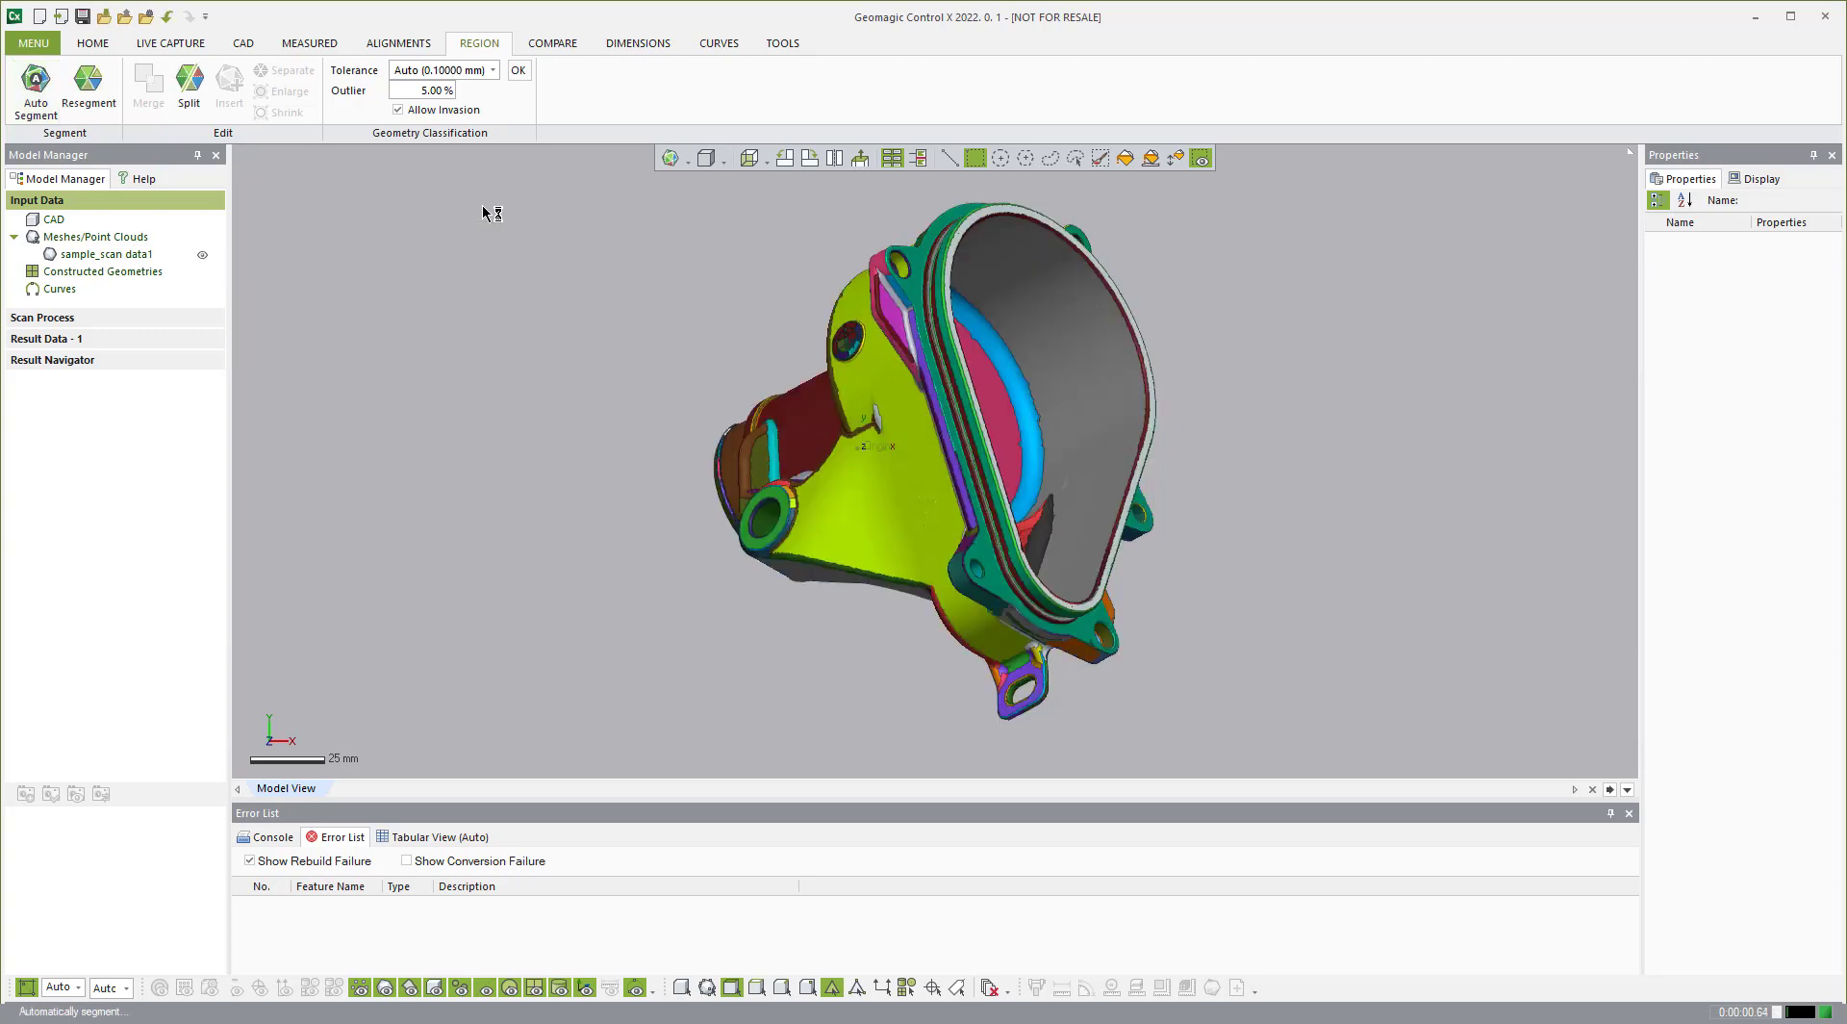
Step: Select a line of poly-faces across the large freeform side wall, from the white patch down to the flange, and insert it as a region
{"action": "right_click_drag", "start_coordinate": [804, 307], "coordinate": [1019, 564]}
{"action": "scroll", "coordinate": [1015, 530], "scroll_direction": "up", "scroll_amount": 4}
{"action": "right_click_drag", "start_coordinate": [965, 409], "coordinate": [1025, 465]}
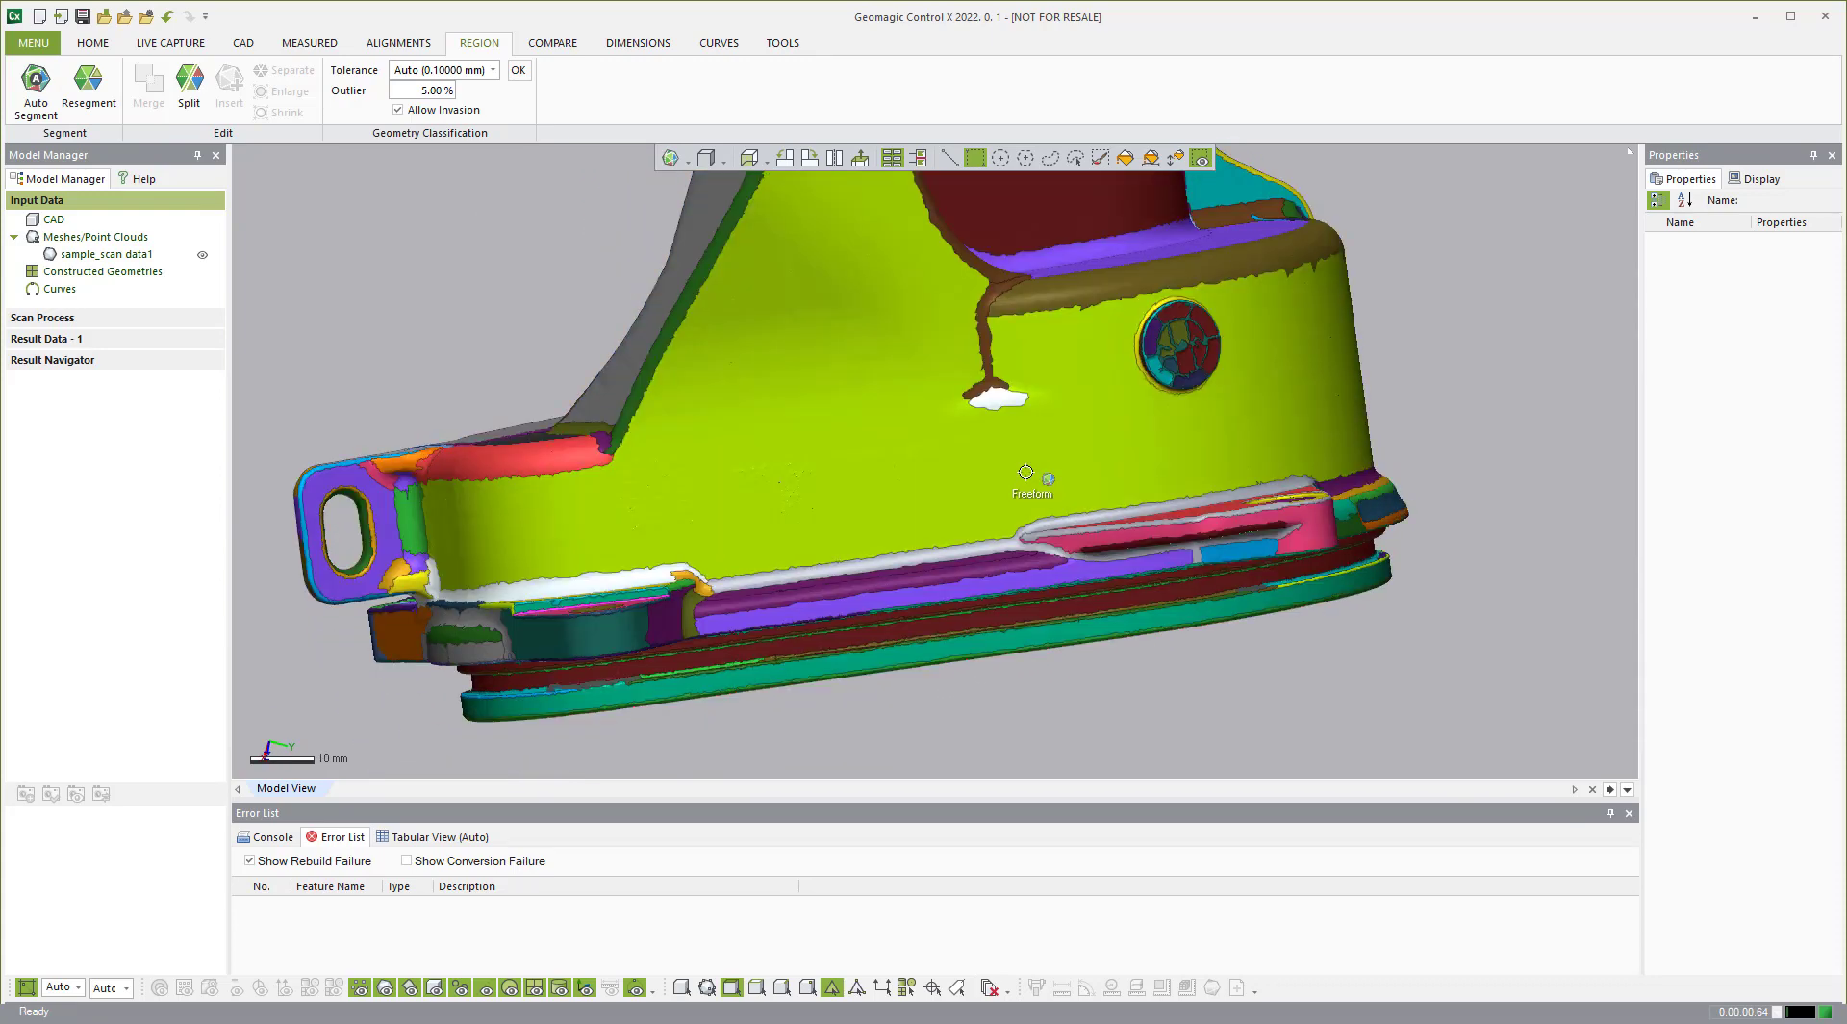
{"action": "scroll", "coordinate": [963, 385], "scroll_direction": "up", "scroll_amount": 10}
{"action": "scroll", "coordinate": [924, 371], "scroll_direction": "down", "scroll_amount": 6}
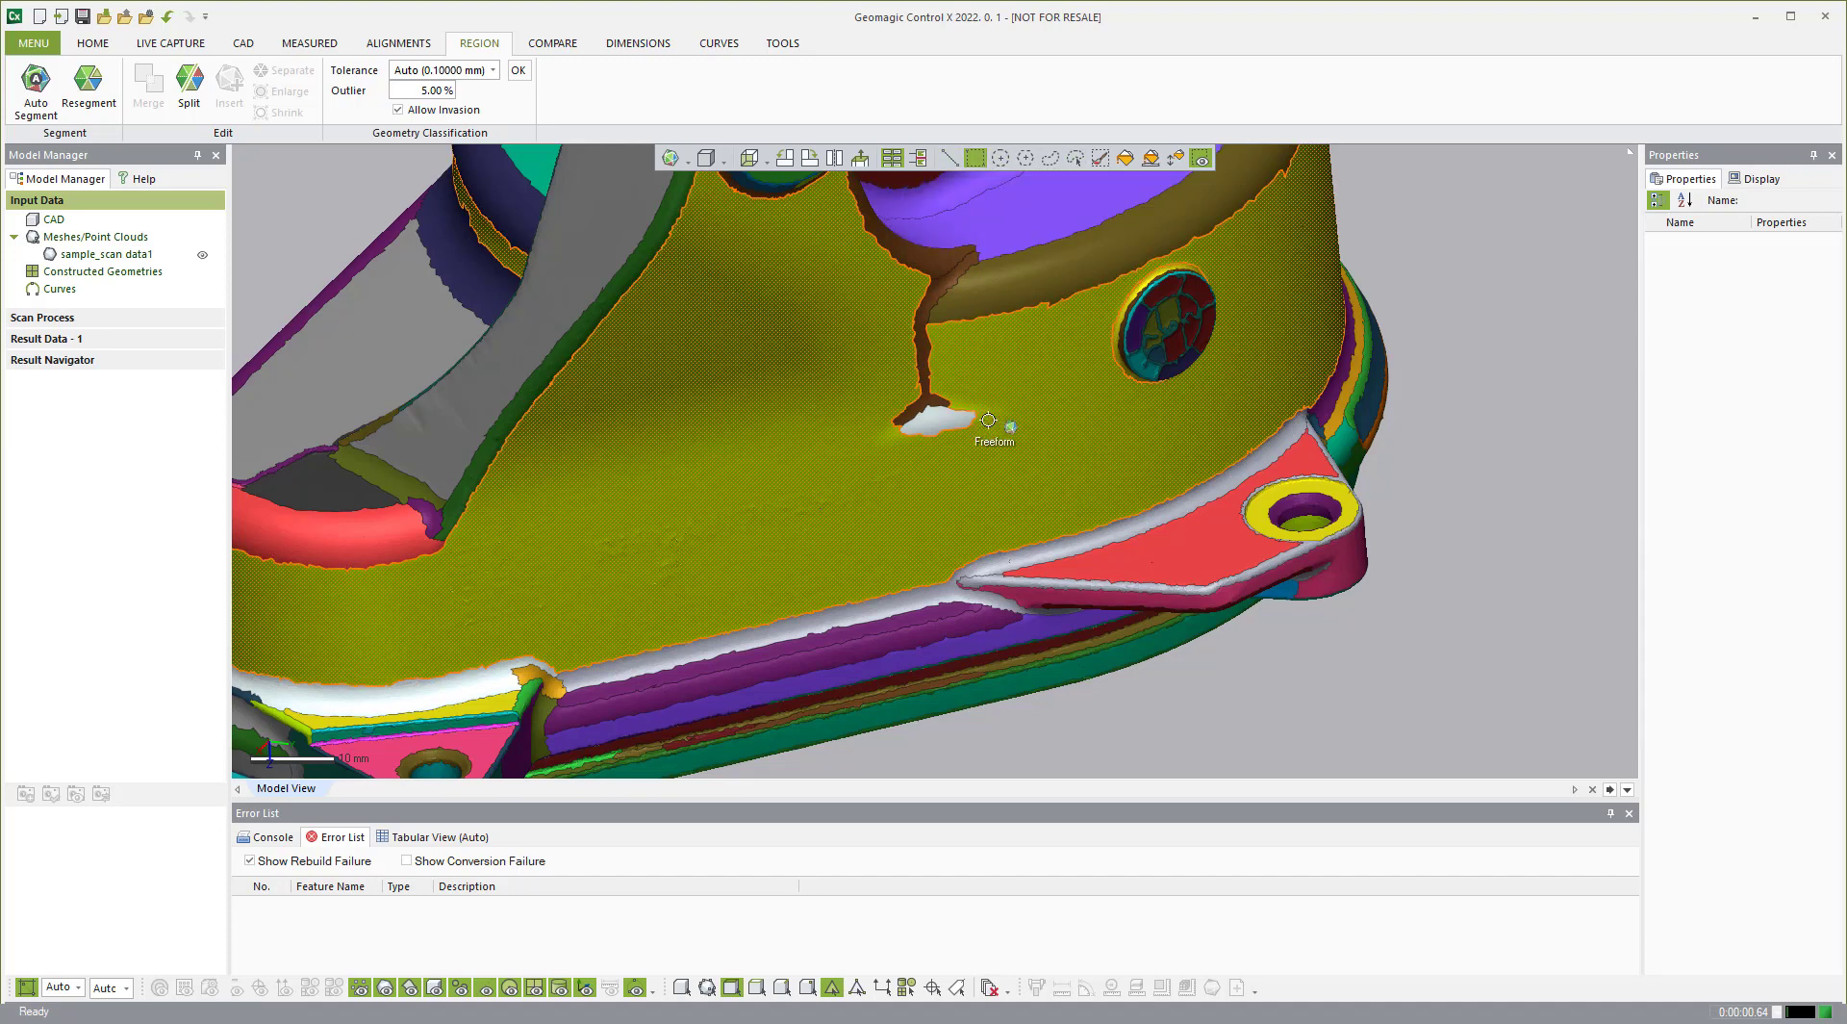
{"action": "left_click_drag", "start_coordinate": [993, 412], "coordinate": [1042, 524]}
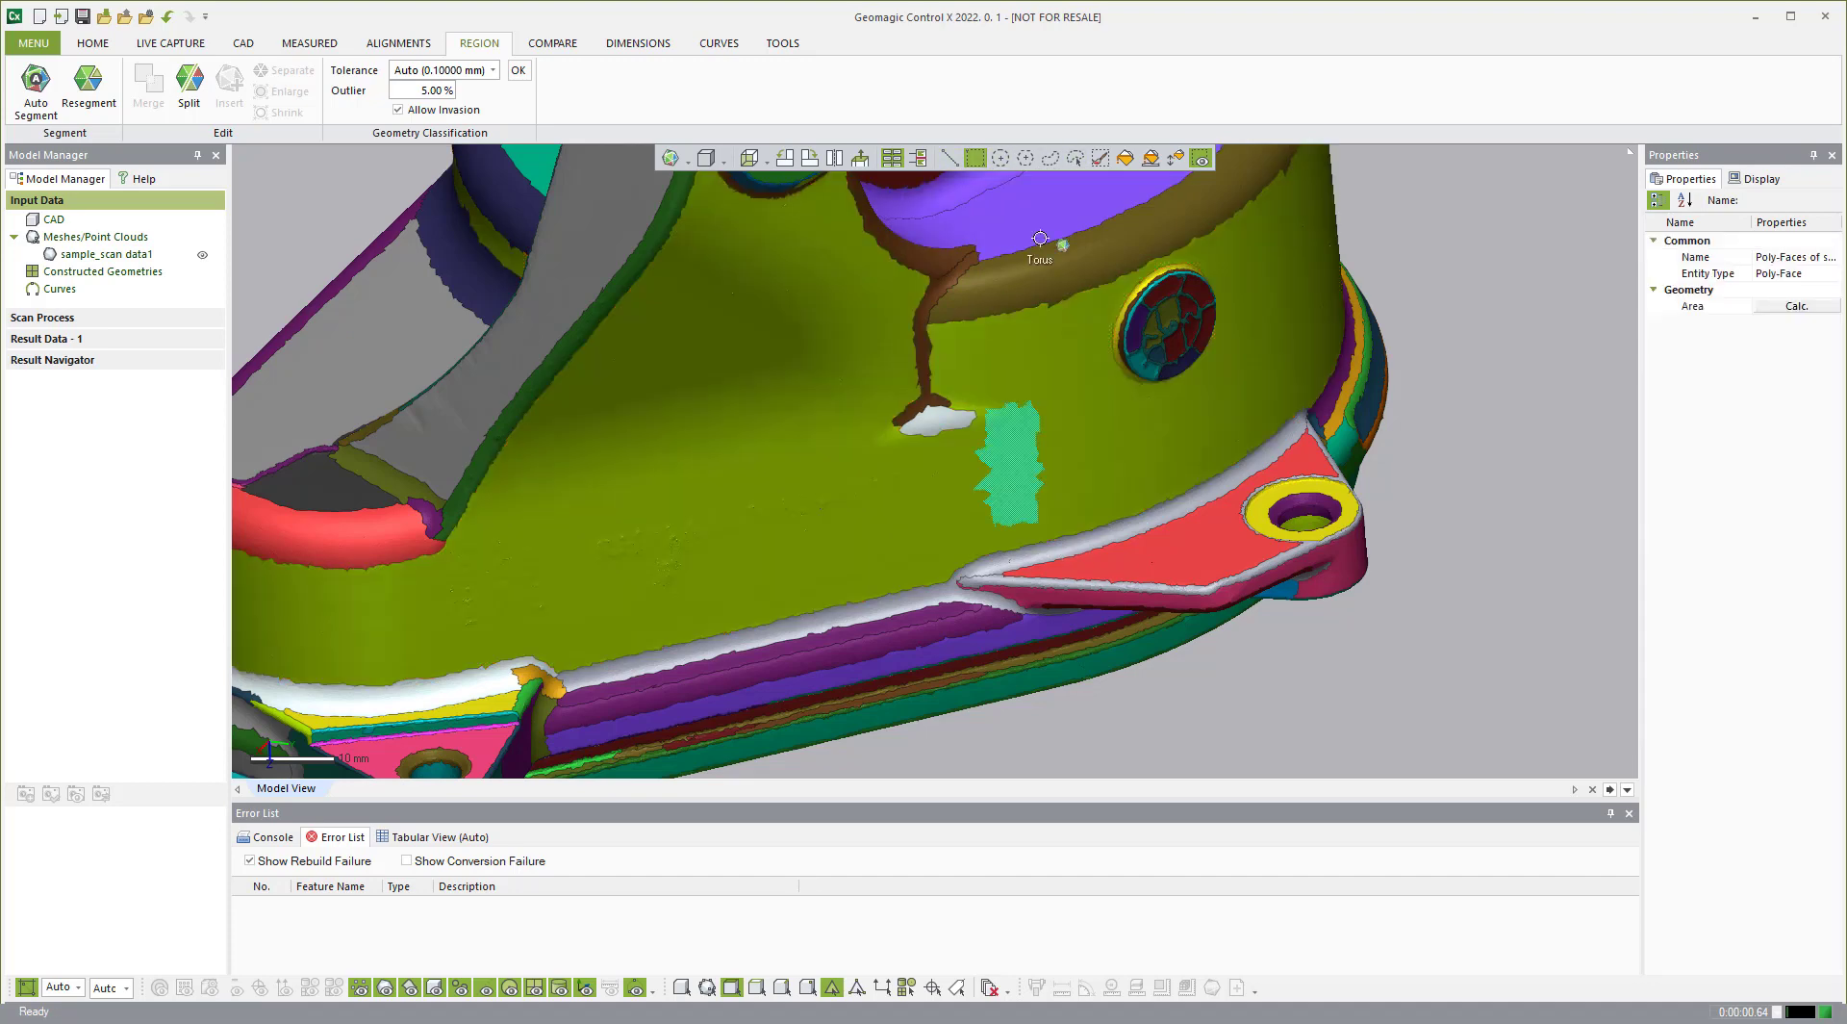
{"action": "left_click", "coordinate": [948, 157]}
{"action": "left_click", "coordinate": [1018, 484]}
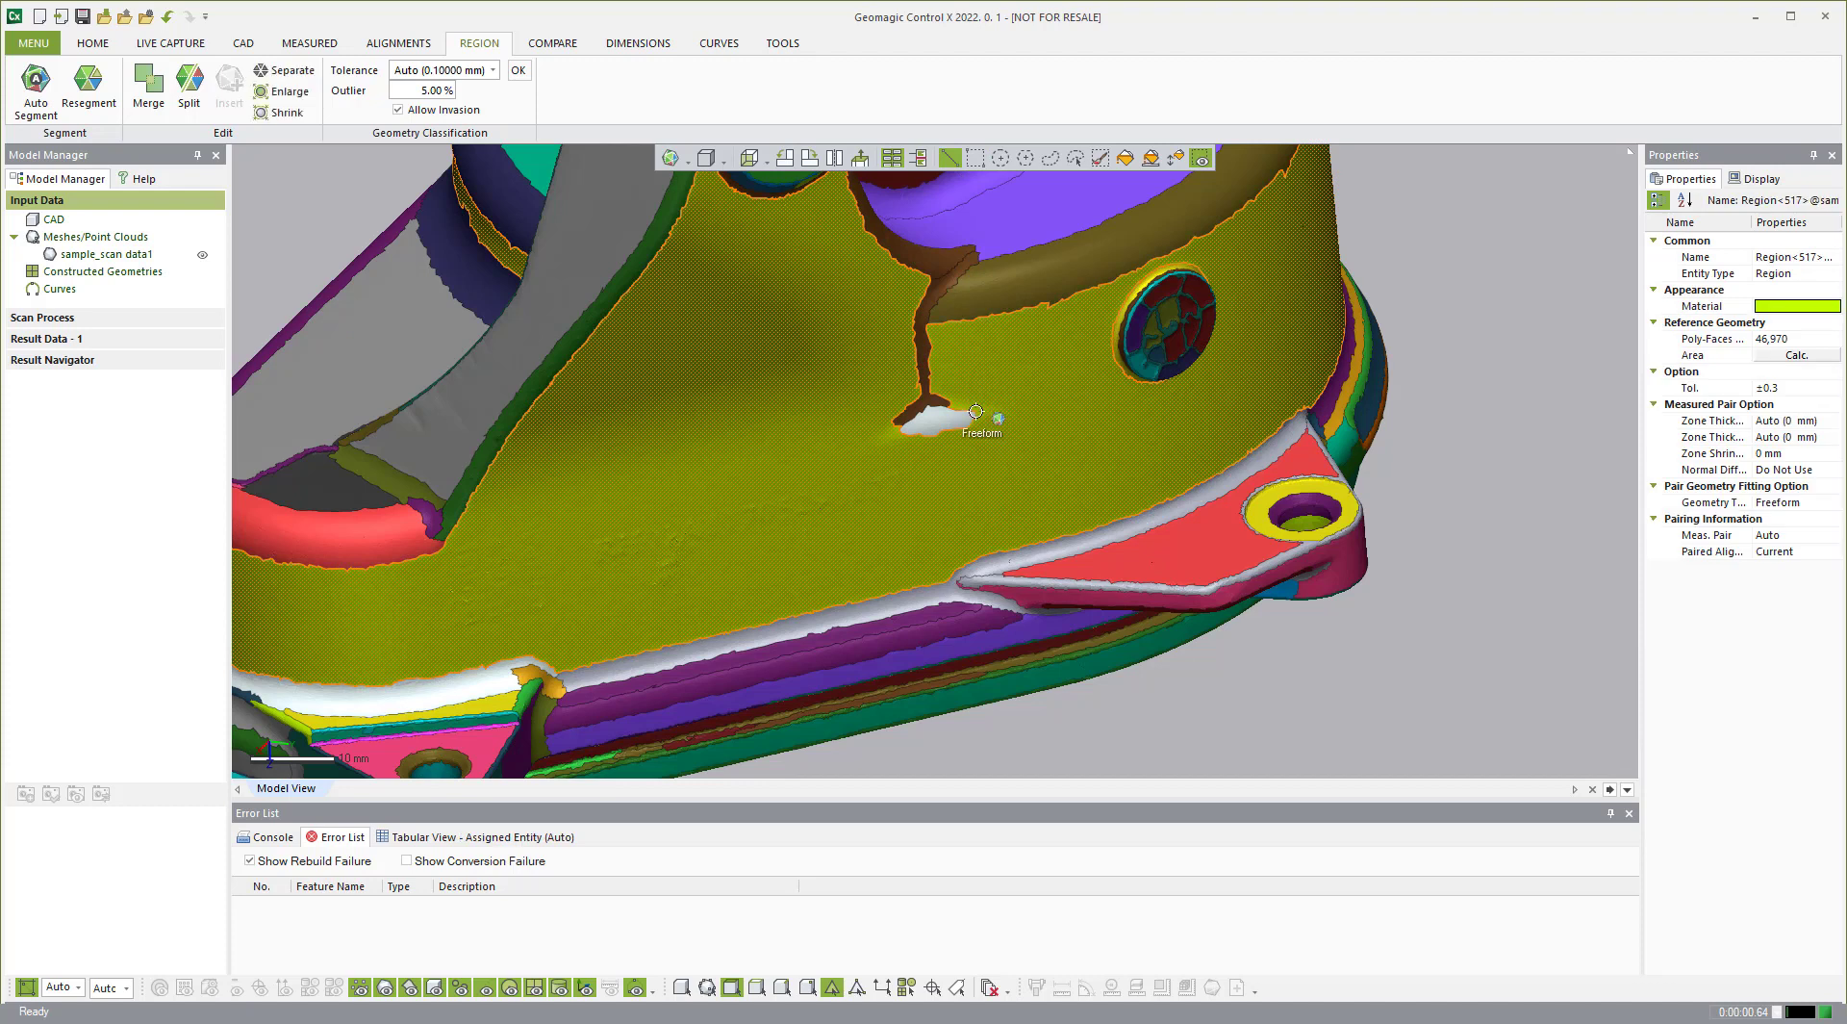
{"action": "left_click_drag", "start_coordinate": [1019, 484], "coordinate": [1040, 543]}
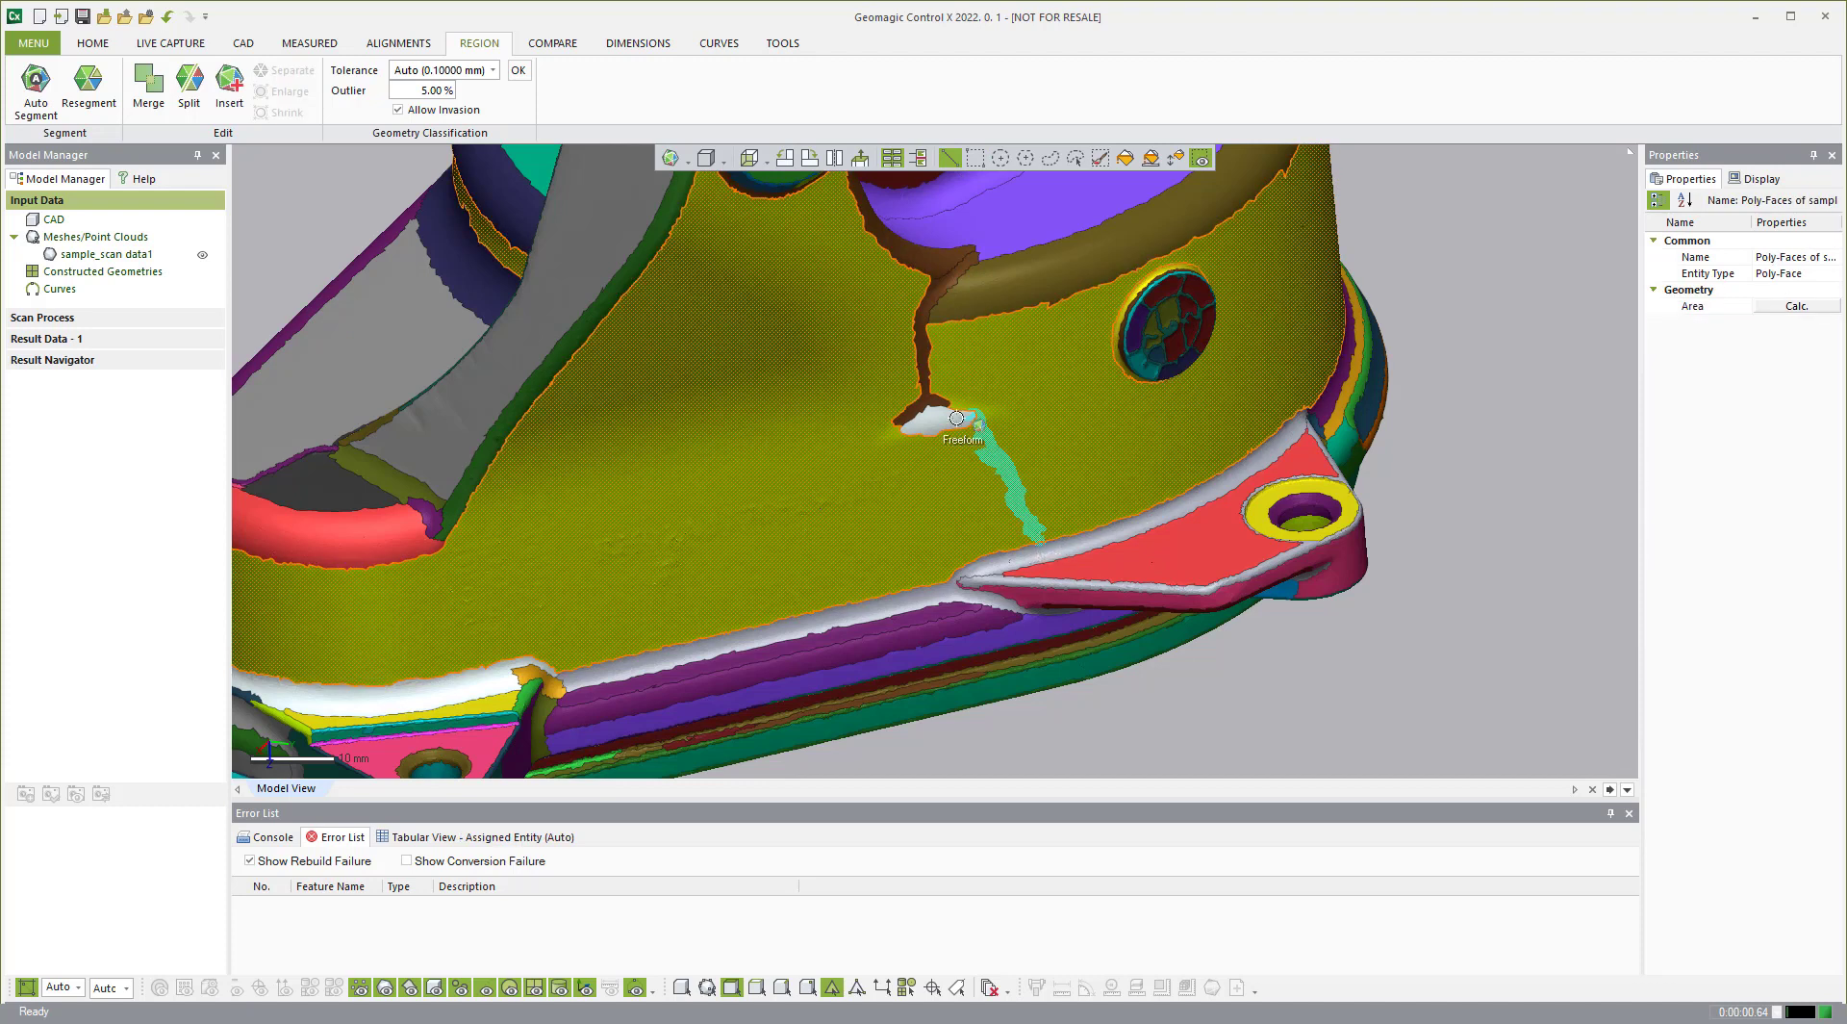
{"action": "left_click", "coordinate": [235, 89]}
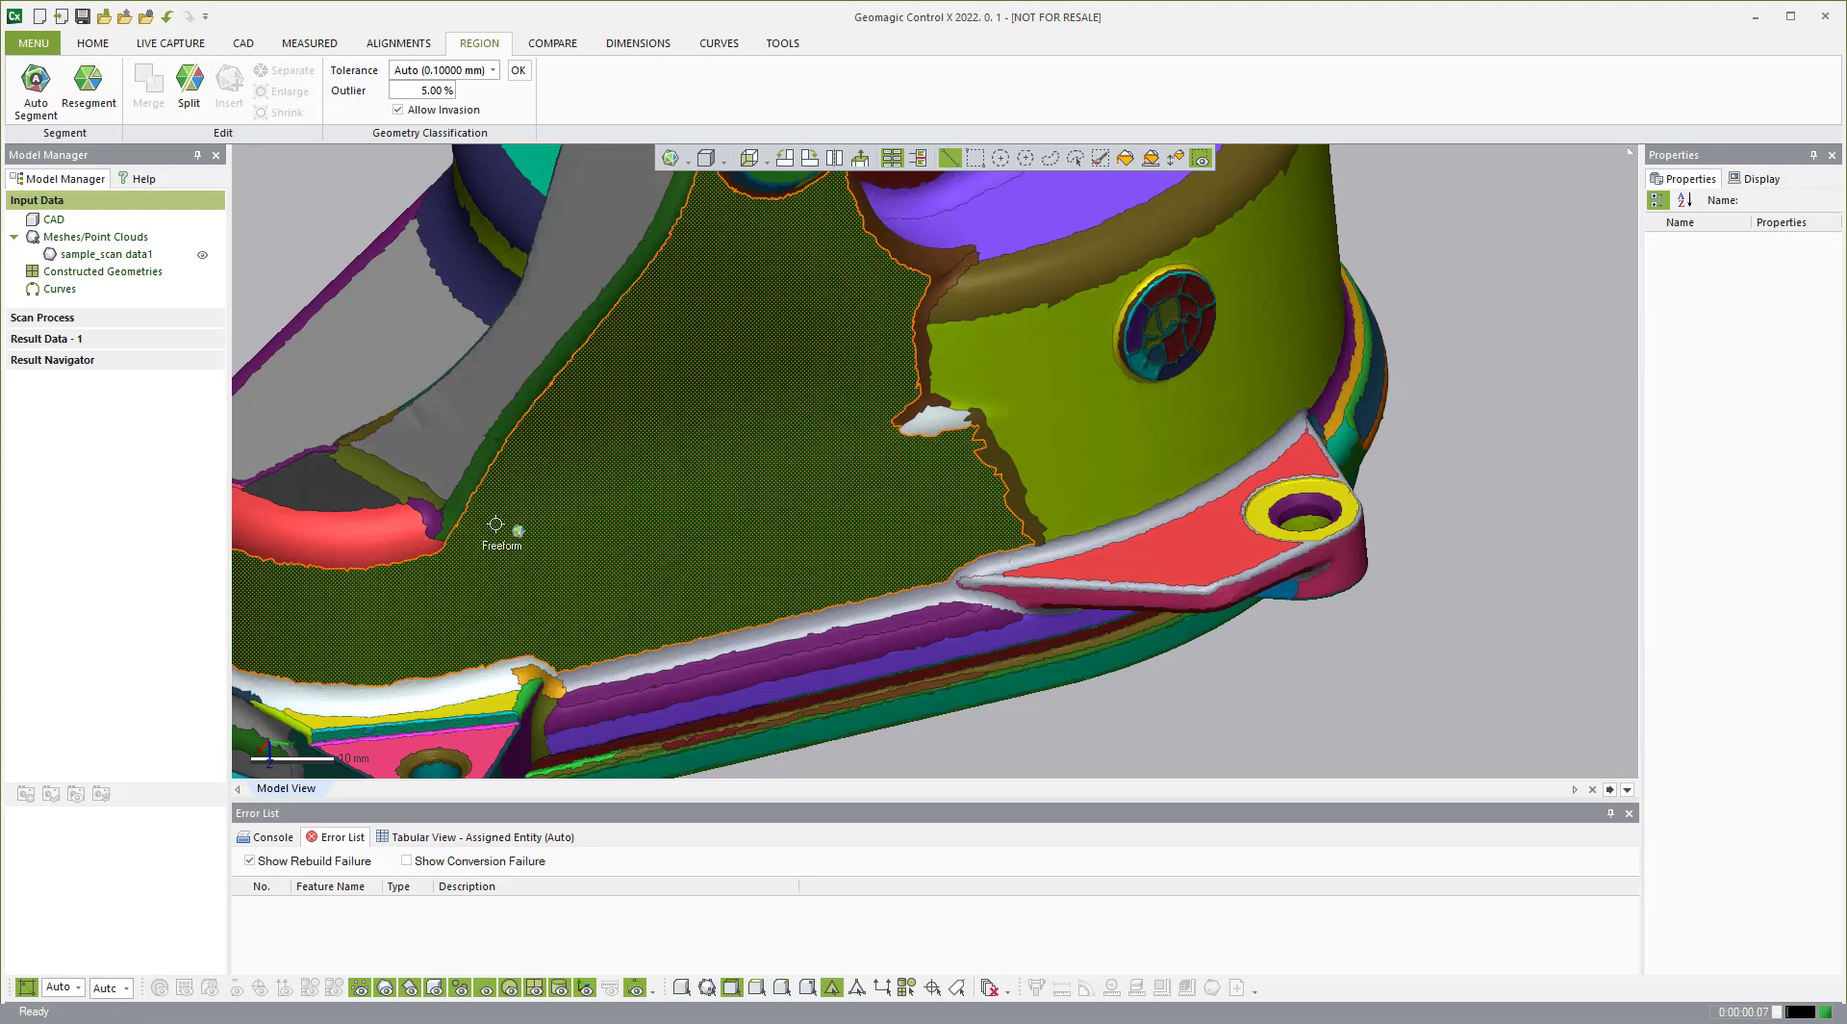
Step: Insert two more line regions on the side wall: one from the red fillet down to the flange, one from the fillet across to the white patch
{"action": "left_click_drag", "start_coordinate": [441, 545], "coordinate": [458, 673]}
{"action": "left_click", "coordinate": [222, 92]}
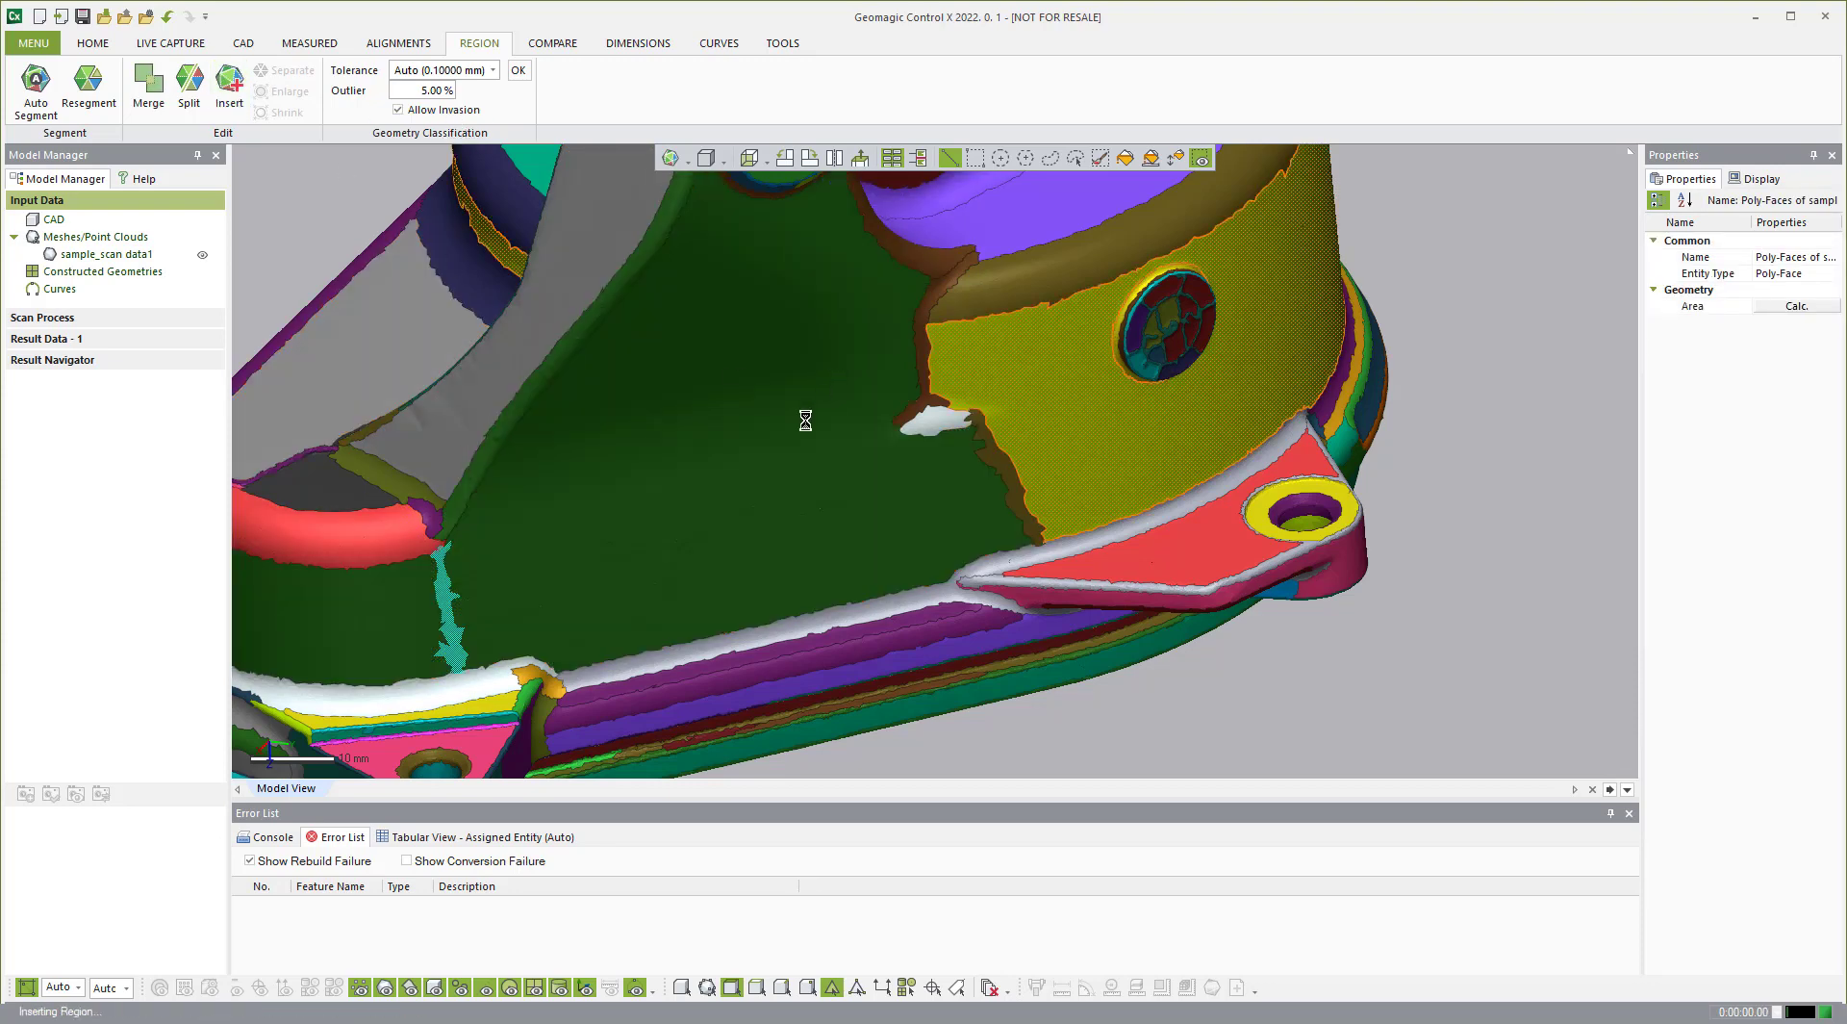
{"action": "left_click_drag", "start_coordinate": [452, 549], "coordinate": [962, 424]}
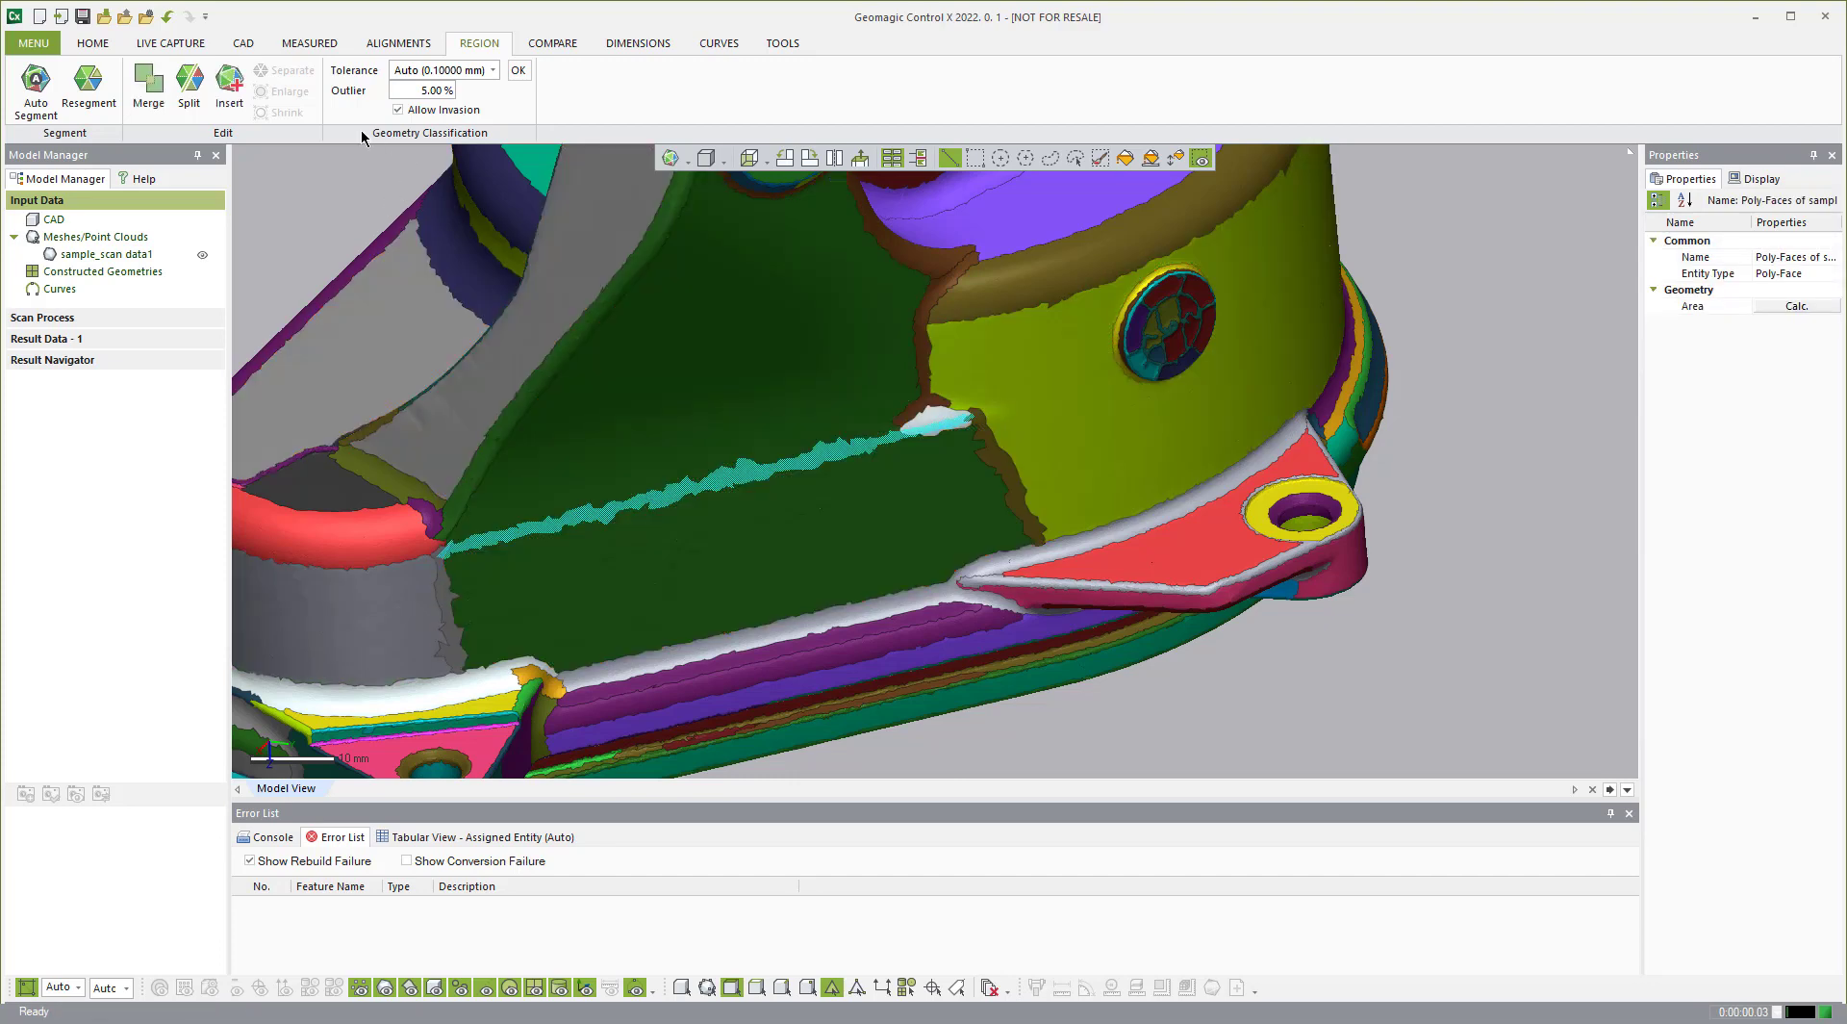
{"action": "left_click", "coordinate": [235, 86]}
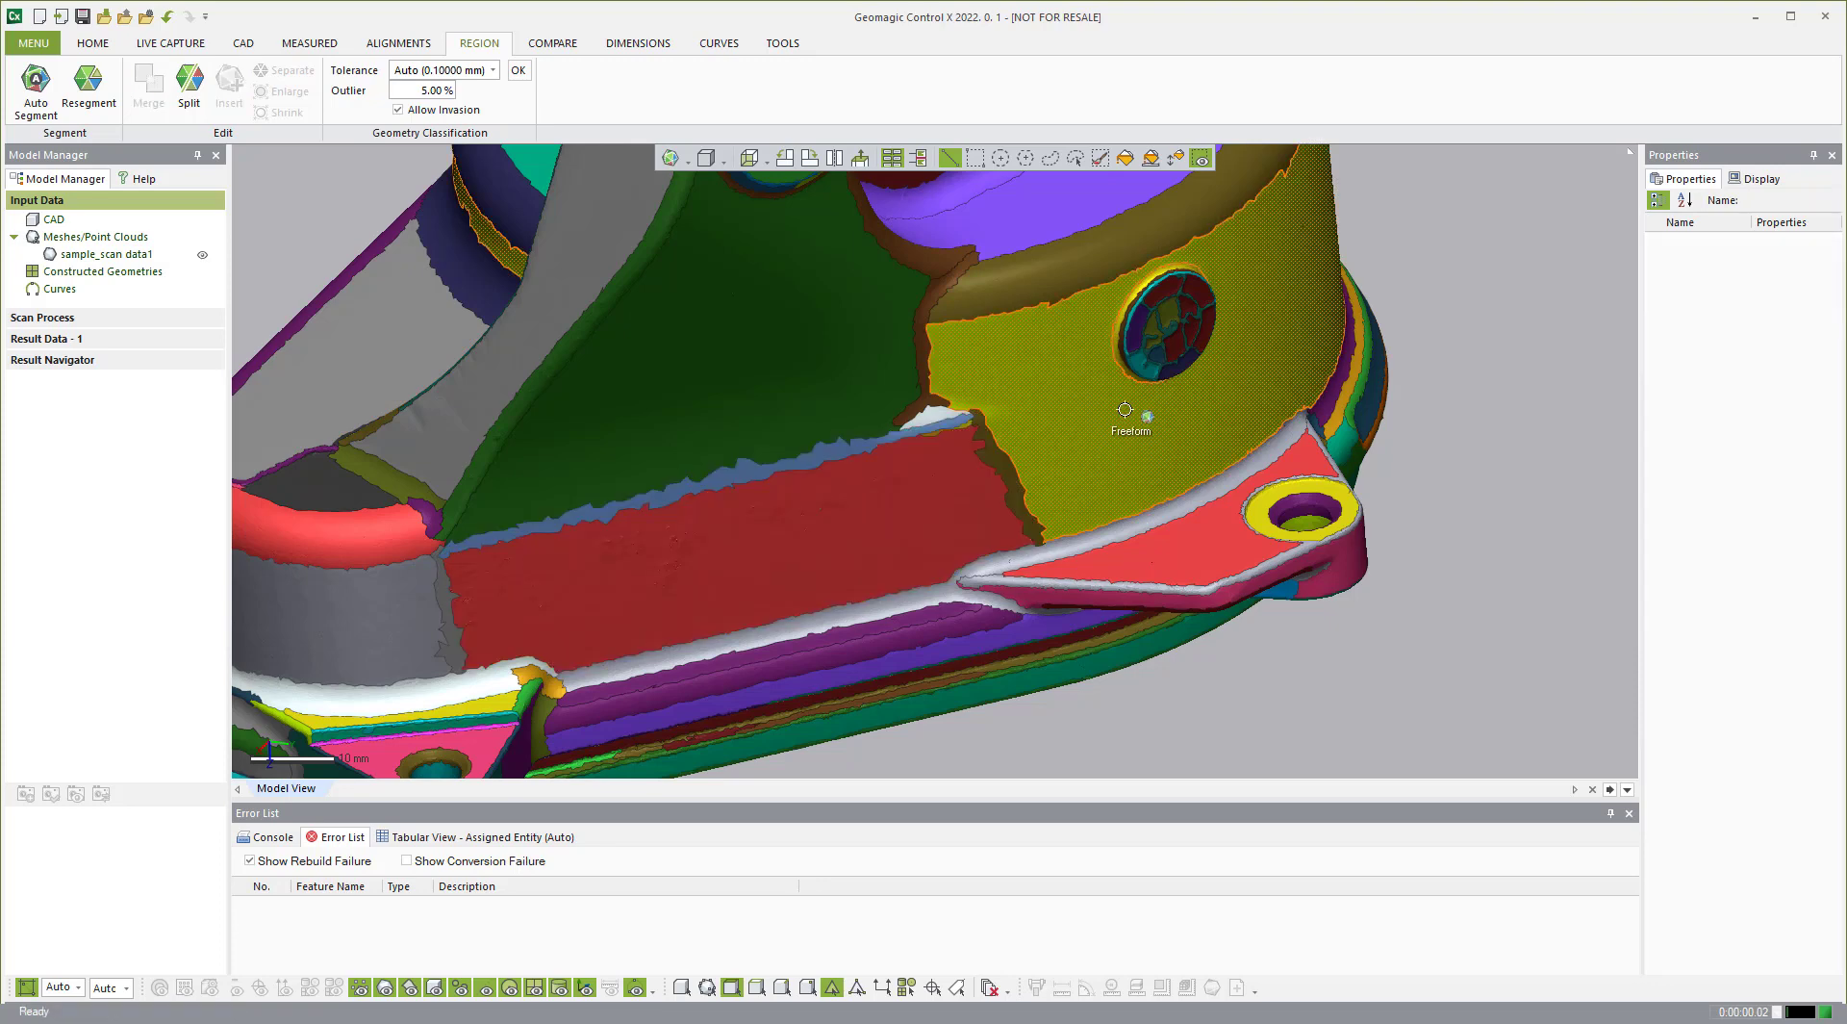
{"action": "scroll", "coordinate": [1139, 412], "scroll_direction": "down", "scroll_amount": 4}
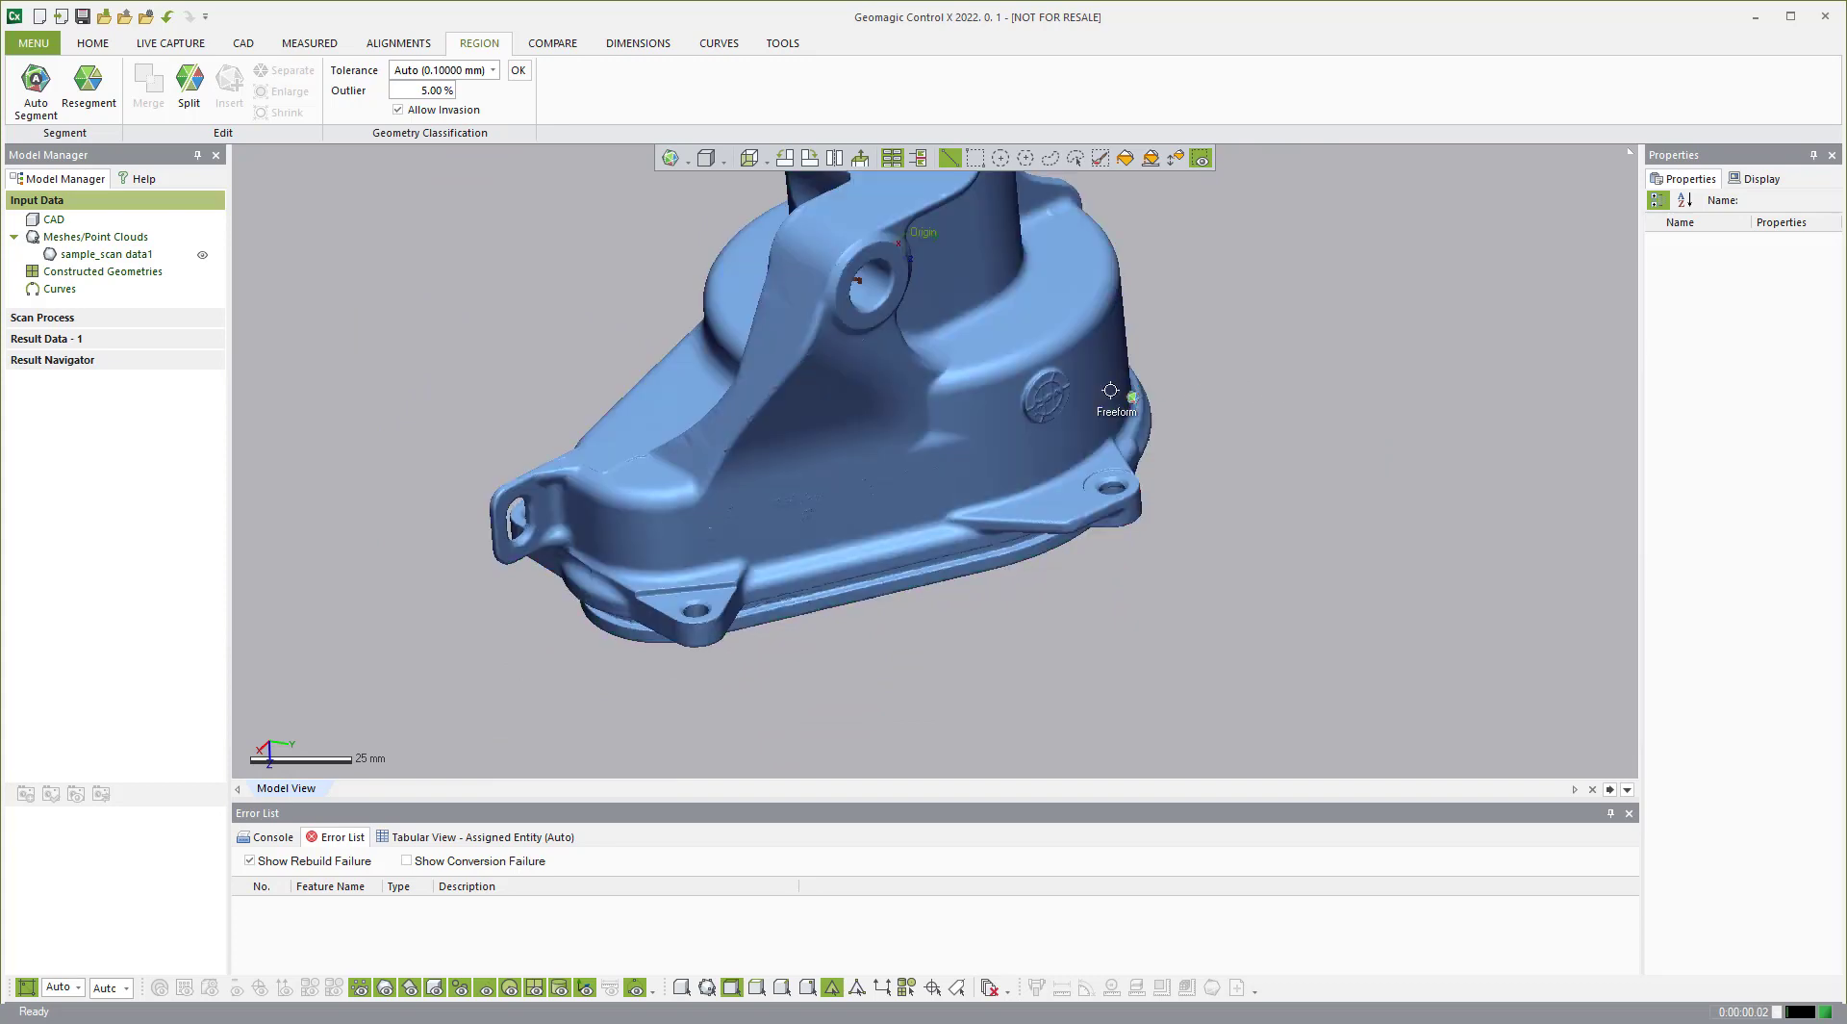
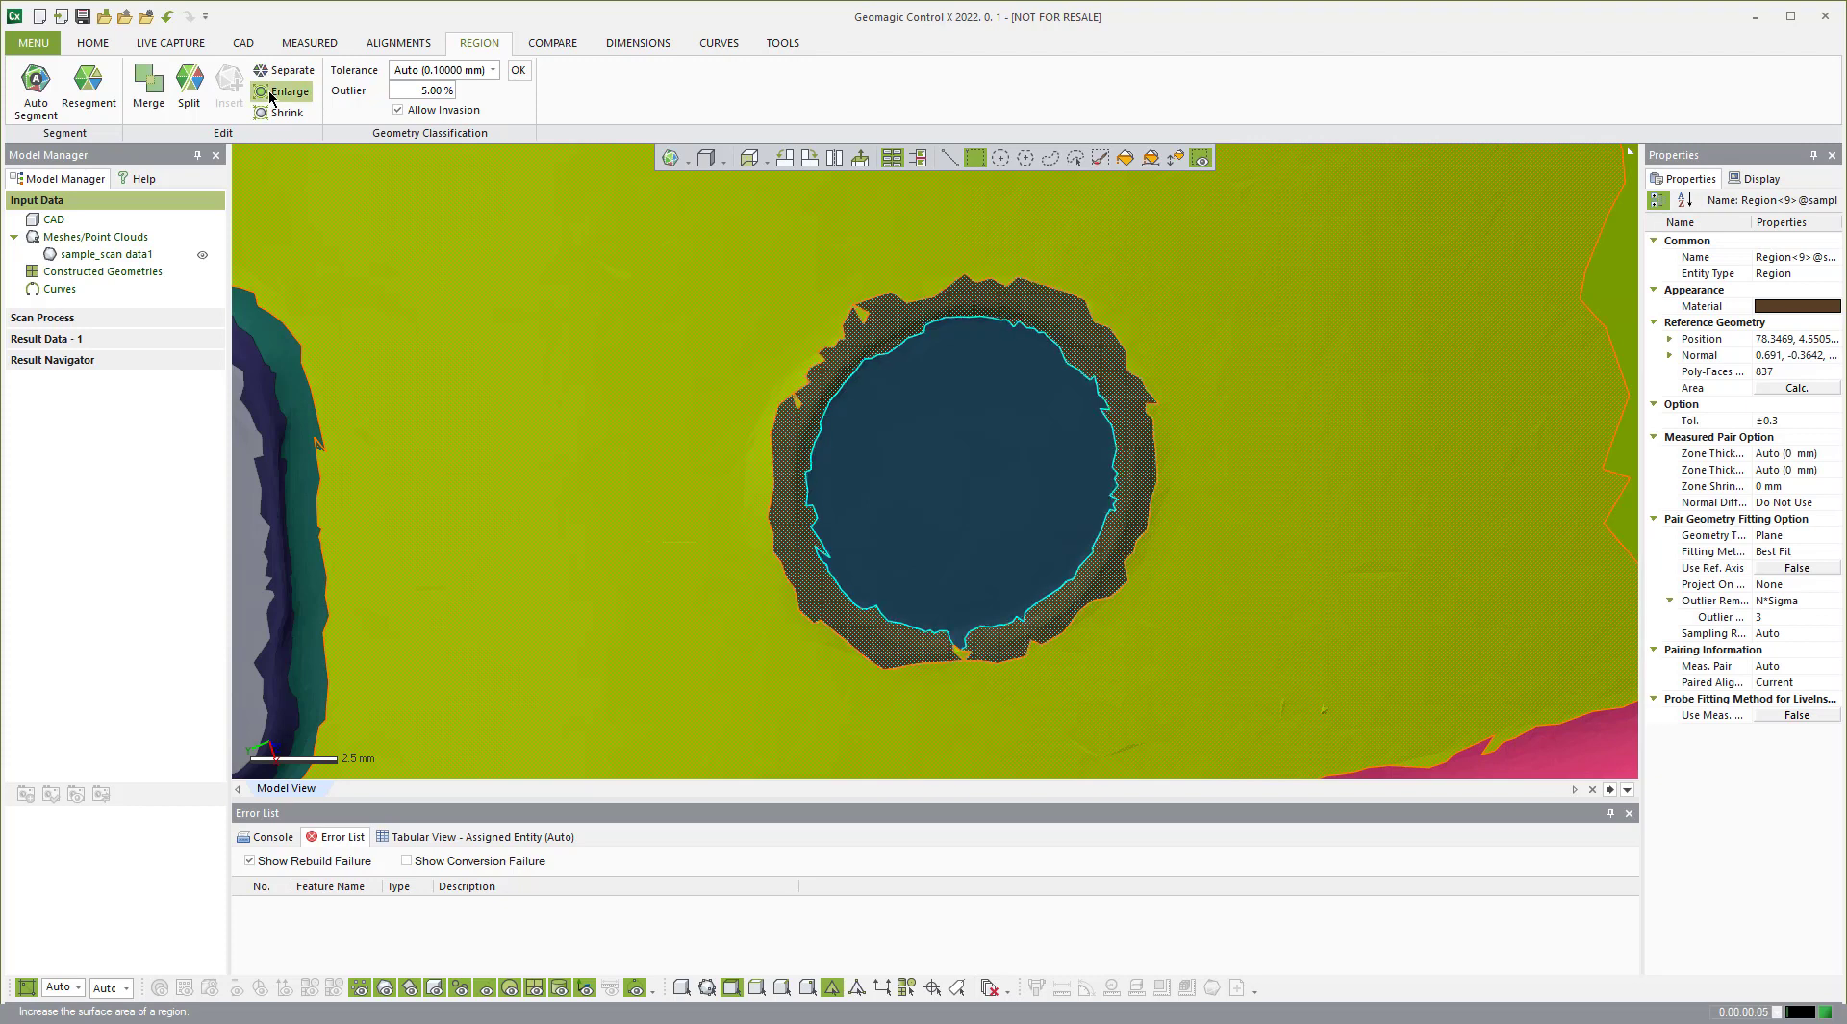
Step: Enlarge the brown ring region around the round boss on the cylindrical wall
{"action": "left_click", "coordinate": [271, 97]}
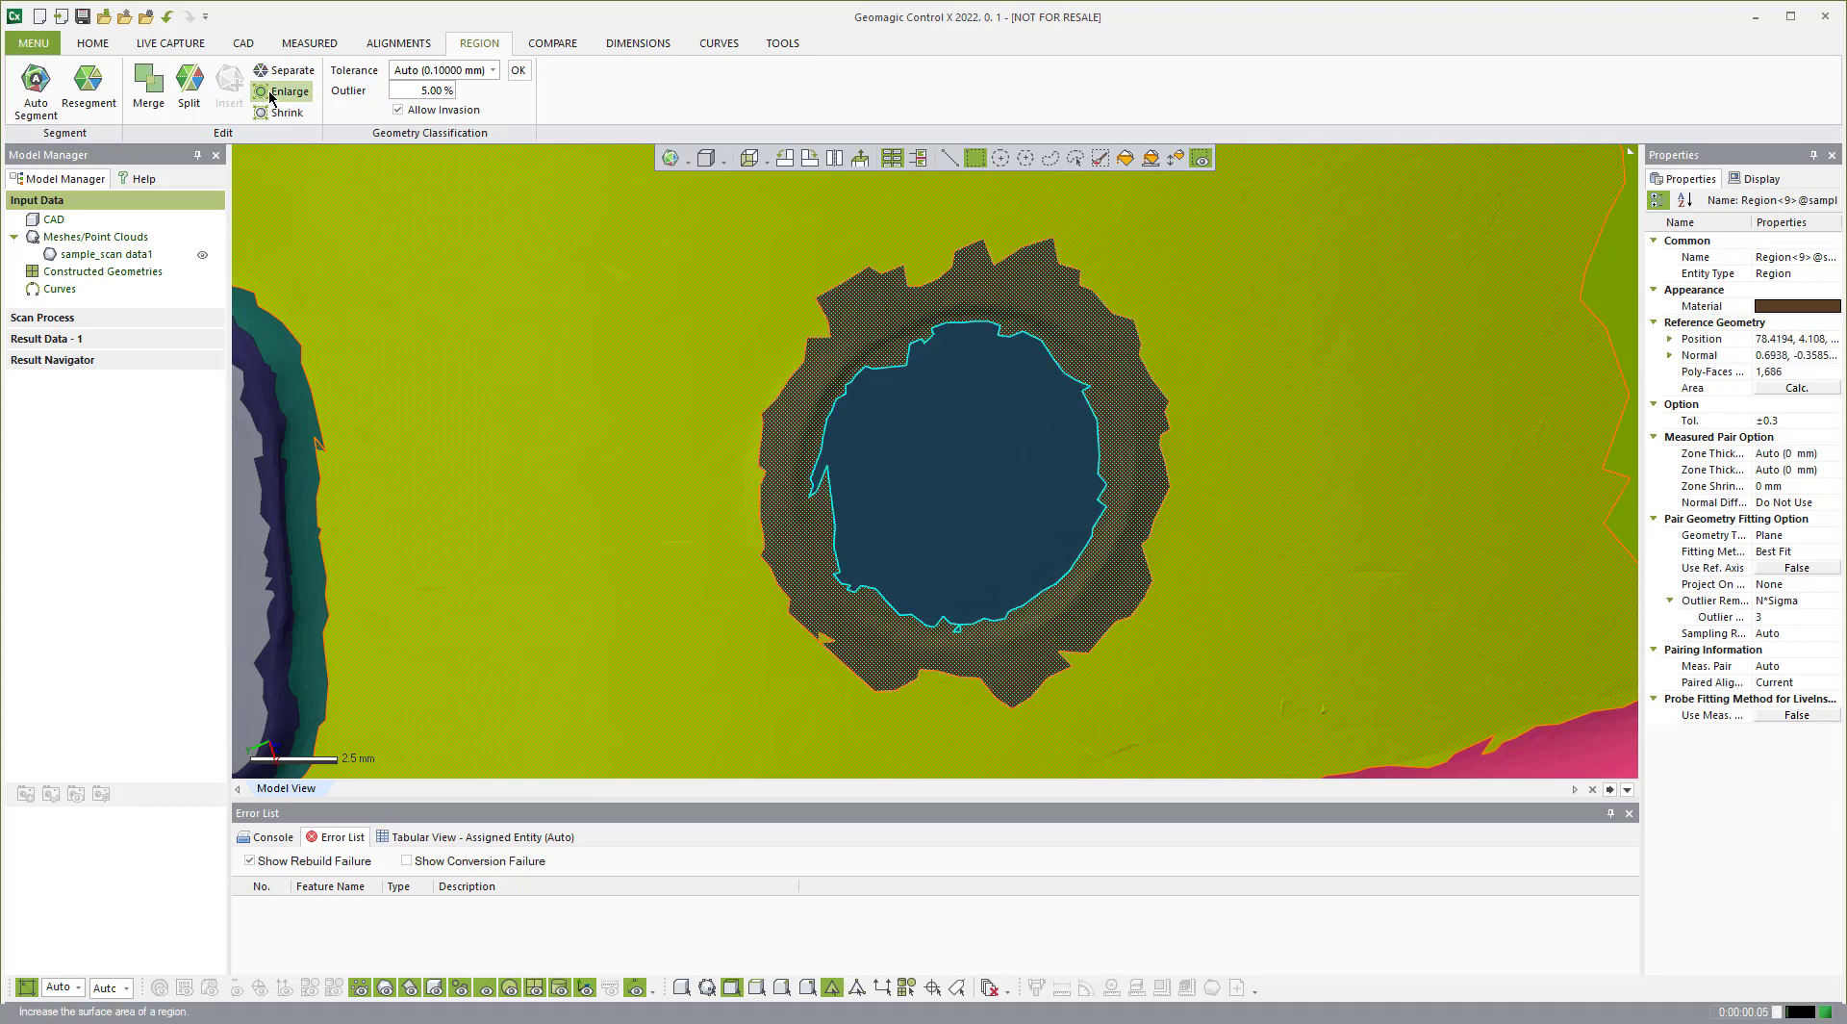
{"action": "scroll", "coordinate": [1175, 586], "scroll_direction": "down", "scroll_amount": 3}
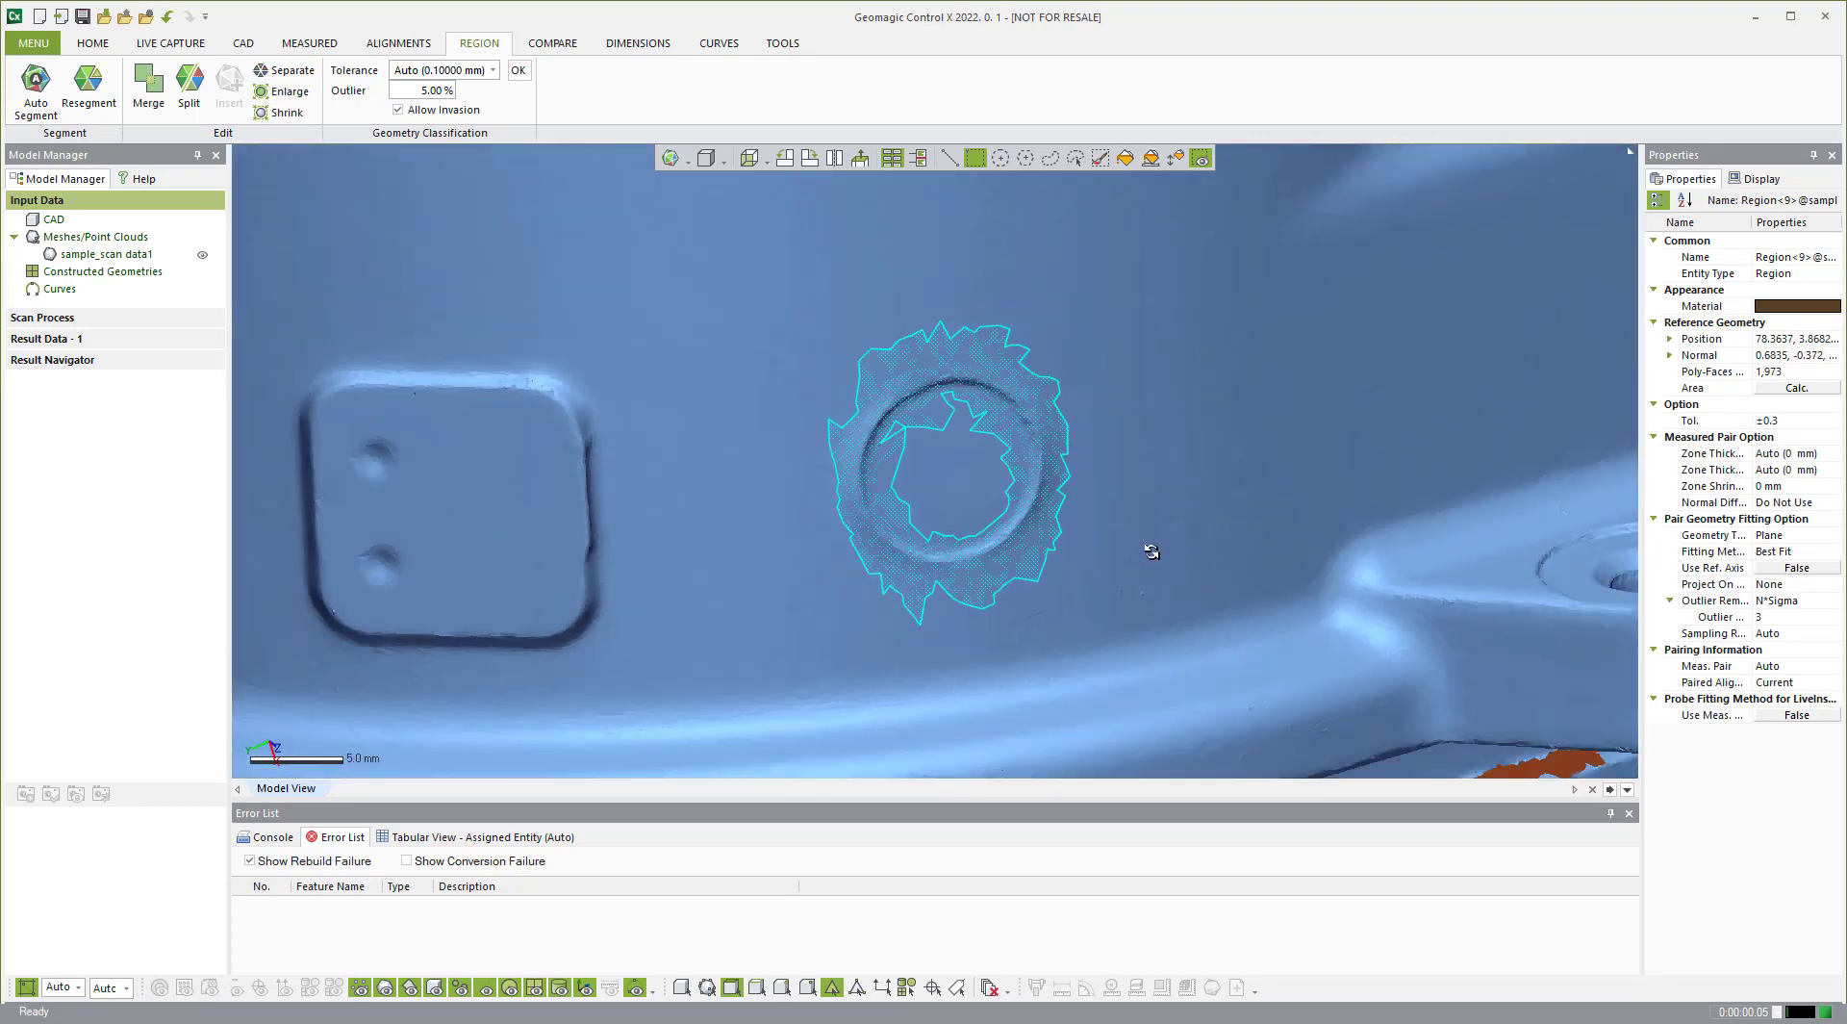
Step: Pick the flat floor of the square pocket with Smart Selection, adjust the selection sensitivity, and insert the faces as a region
{"action": "right_click_drag", "start_coordinate": [1039, 414], "coordinate": [566, 440]}
{"action": "scroll", "coordinate": [566, 440], "scroll_direction": "up", "scroll_amount": 3}
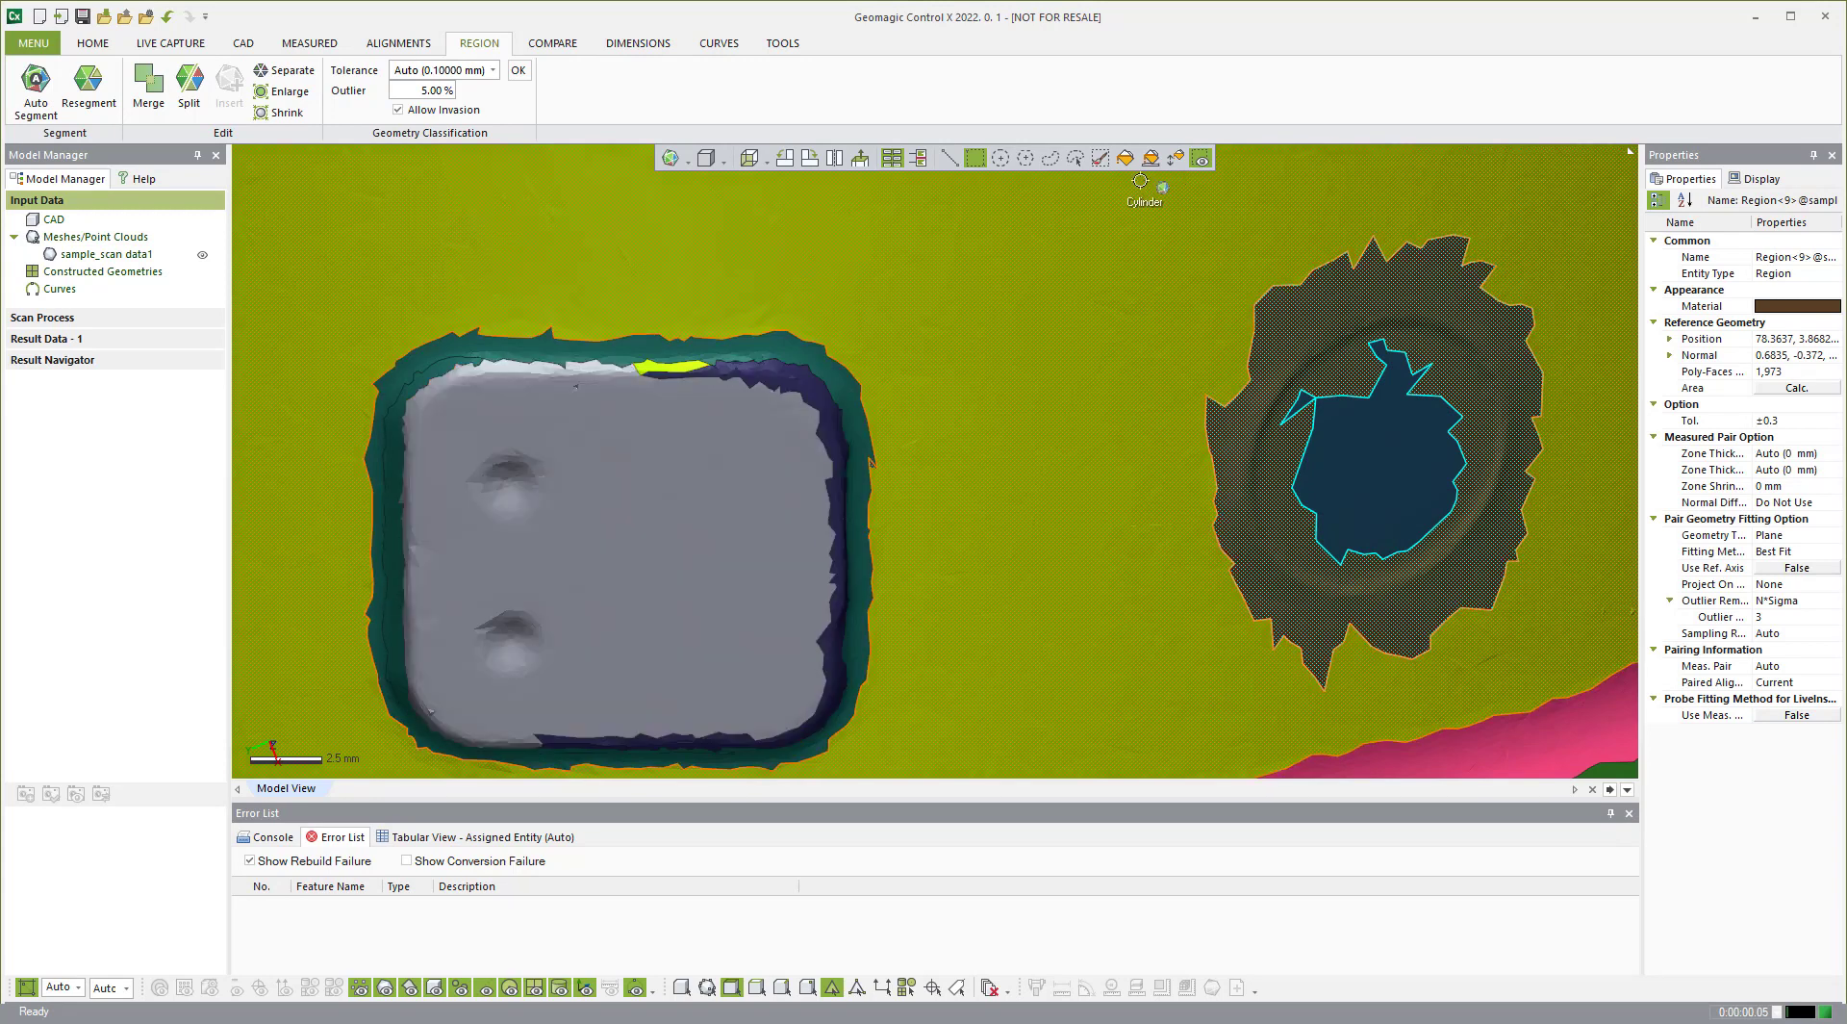
{"action": "left_click", "coordinate": [1178, 159]}
{"action": "left_click", "coordinate": [712, 504]}
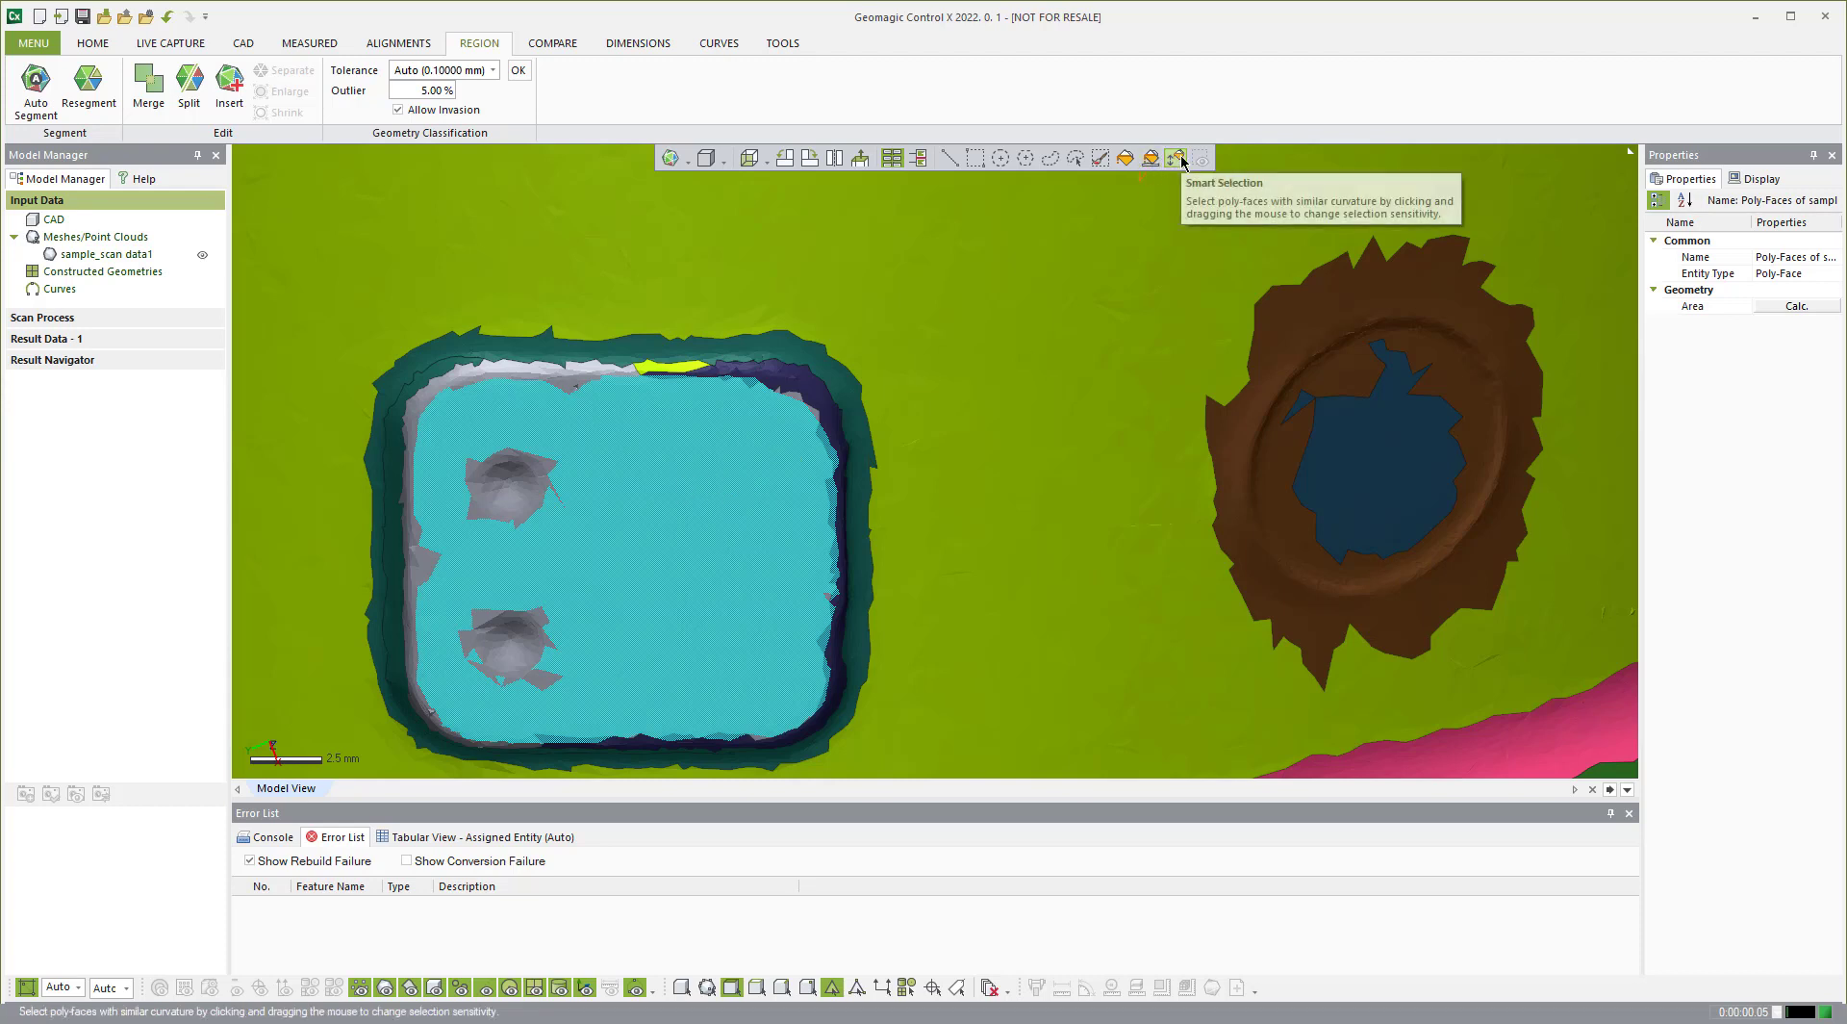
{"action": "mouse_move", "coordinate": [695, 514]}
{"action": "left_mouse_down"}
{"action": "mouse_move", "coordinate": [615, 532]}
{"action": "mouse_move", "coordinate": [620, 516]}
{"action": "left_mouse_up"}
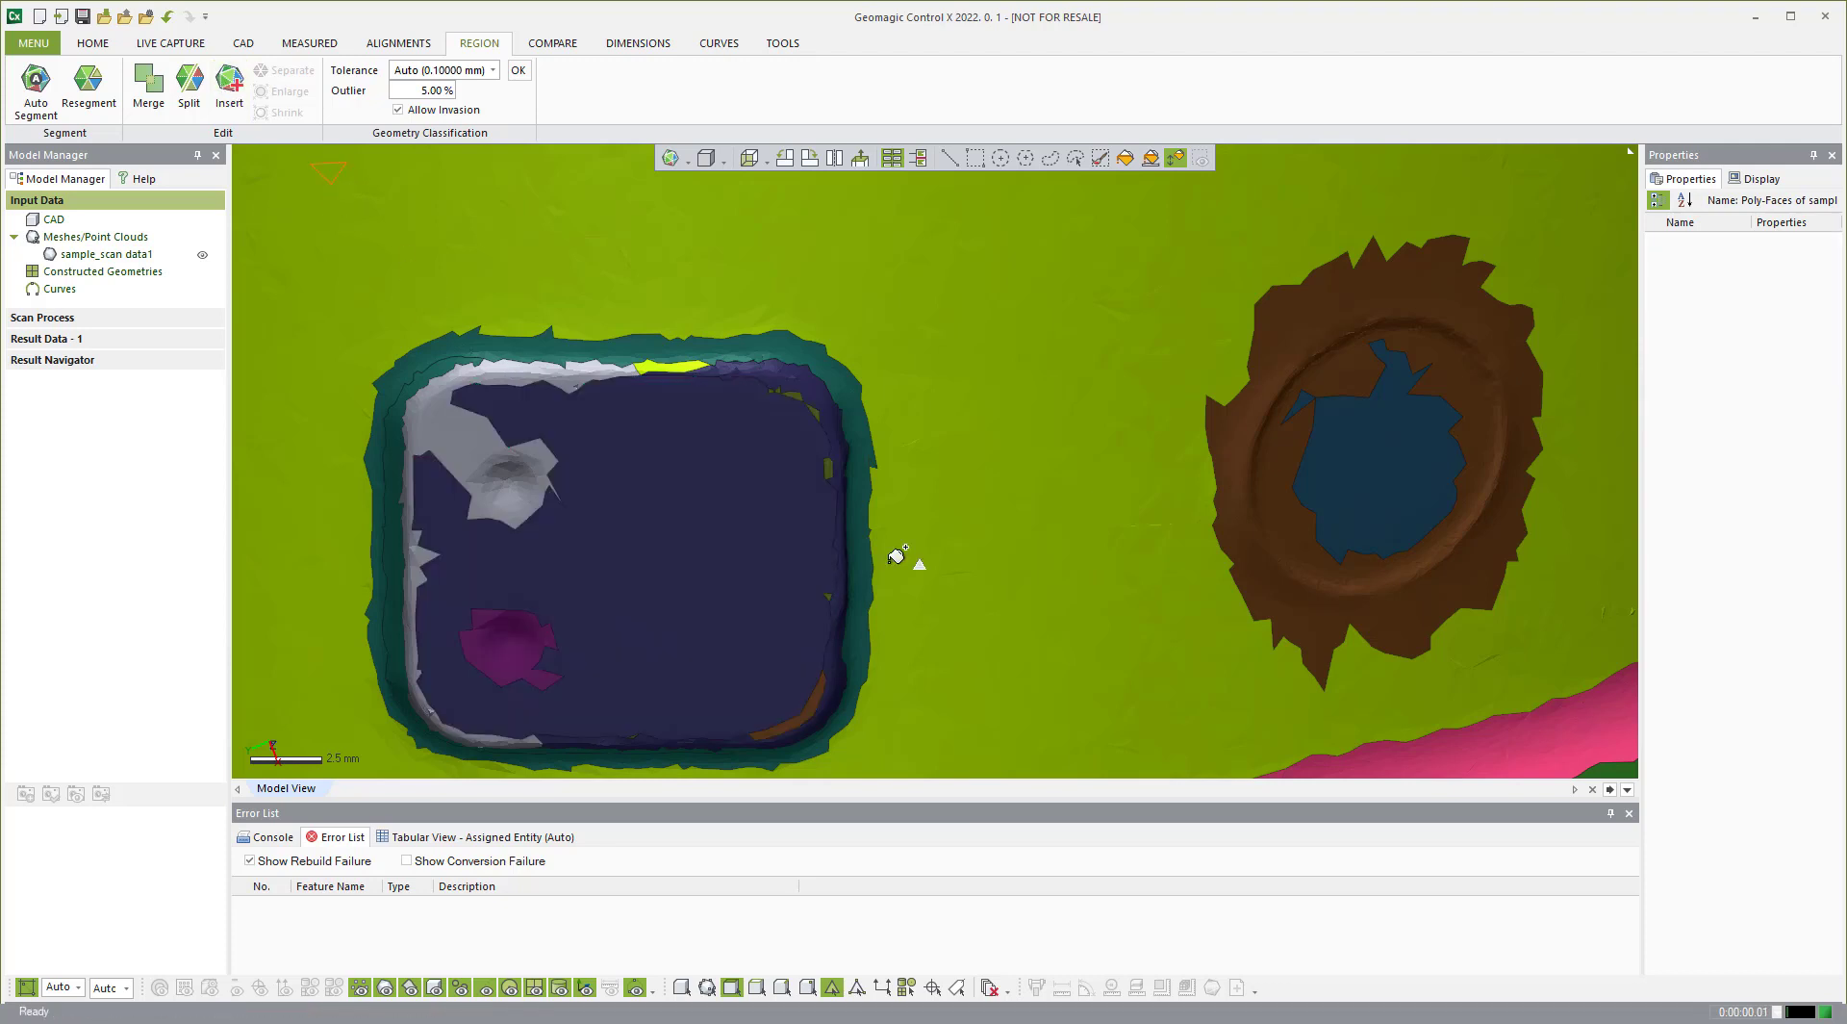
Step: Select the flat region on the square pocket's floor and examine the surrounding cylindrical wall regions down to the flange
{"action": "scroll", "coordinate": [821, 544], "scroll_direction": "down", "scroll_amount": 3}
{"action": "right_click_drag", "start_coordinate": [817, 550], "coordinate": [799, 478]}
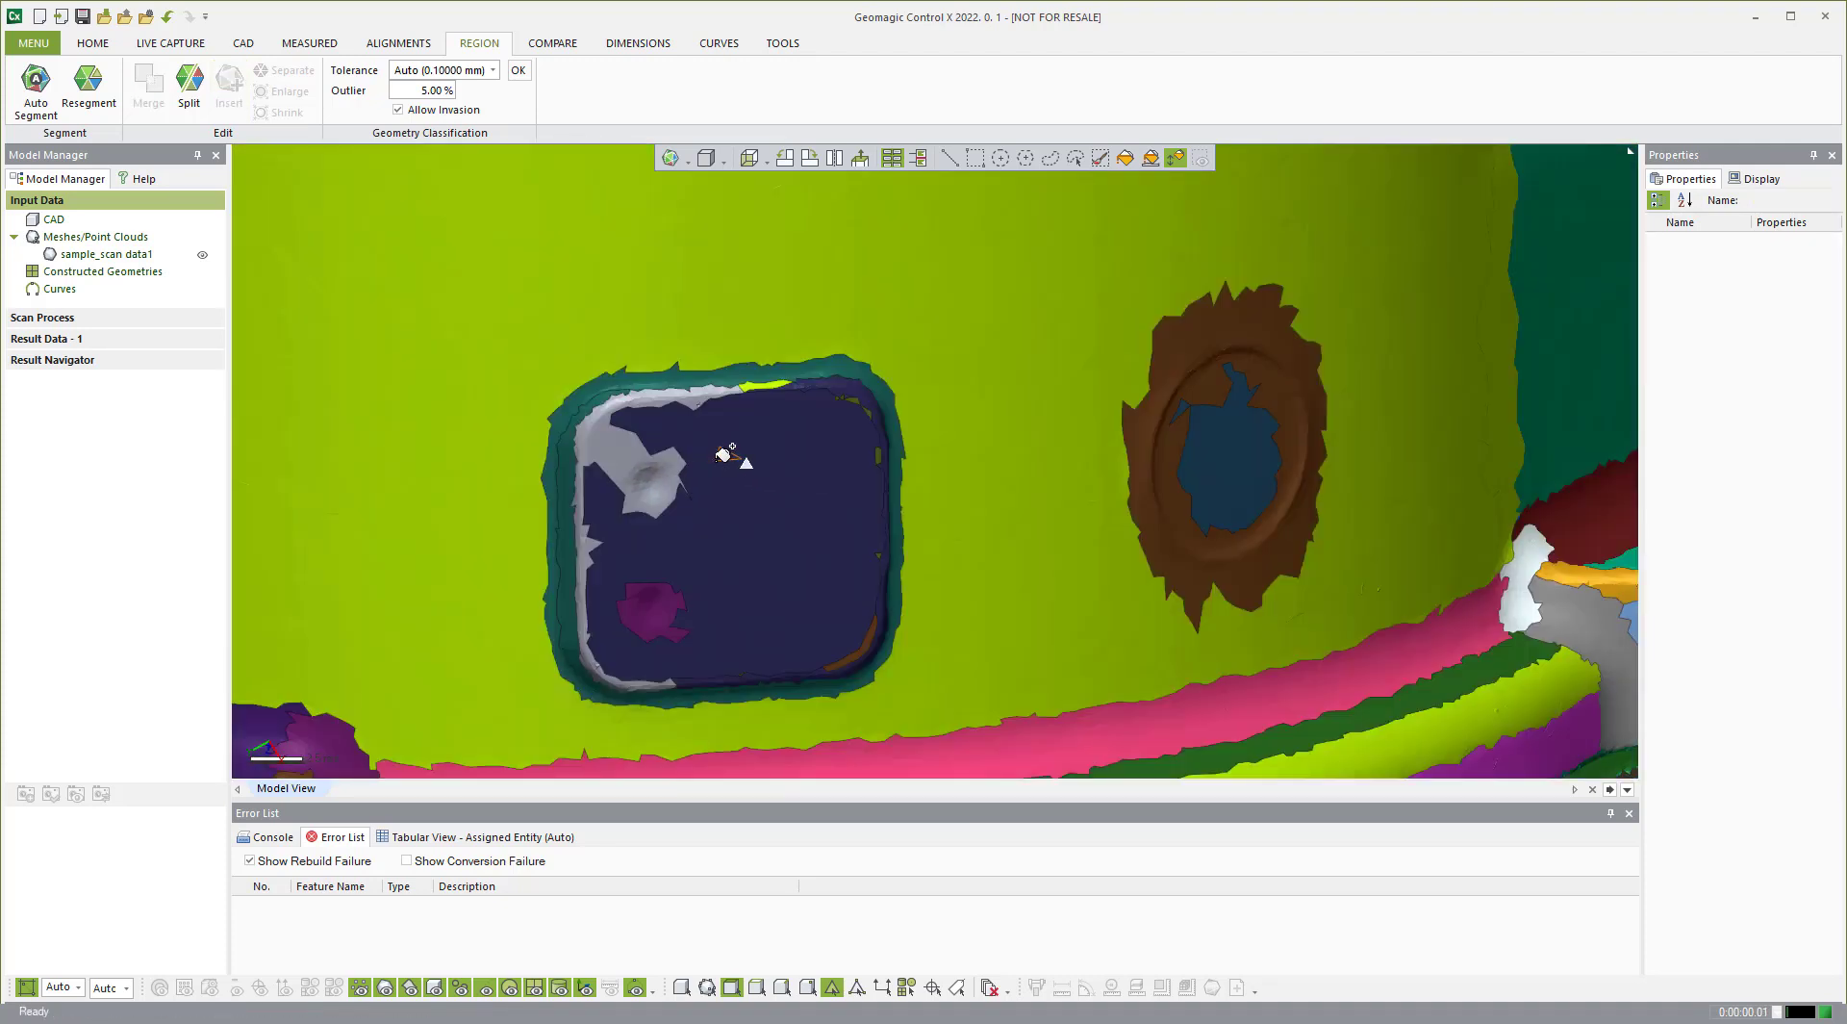
{"action": "left_click", "coordinate": [974, 163]}
{"action": "left_click", "coordinate": [841, 418]}
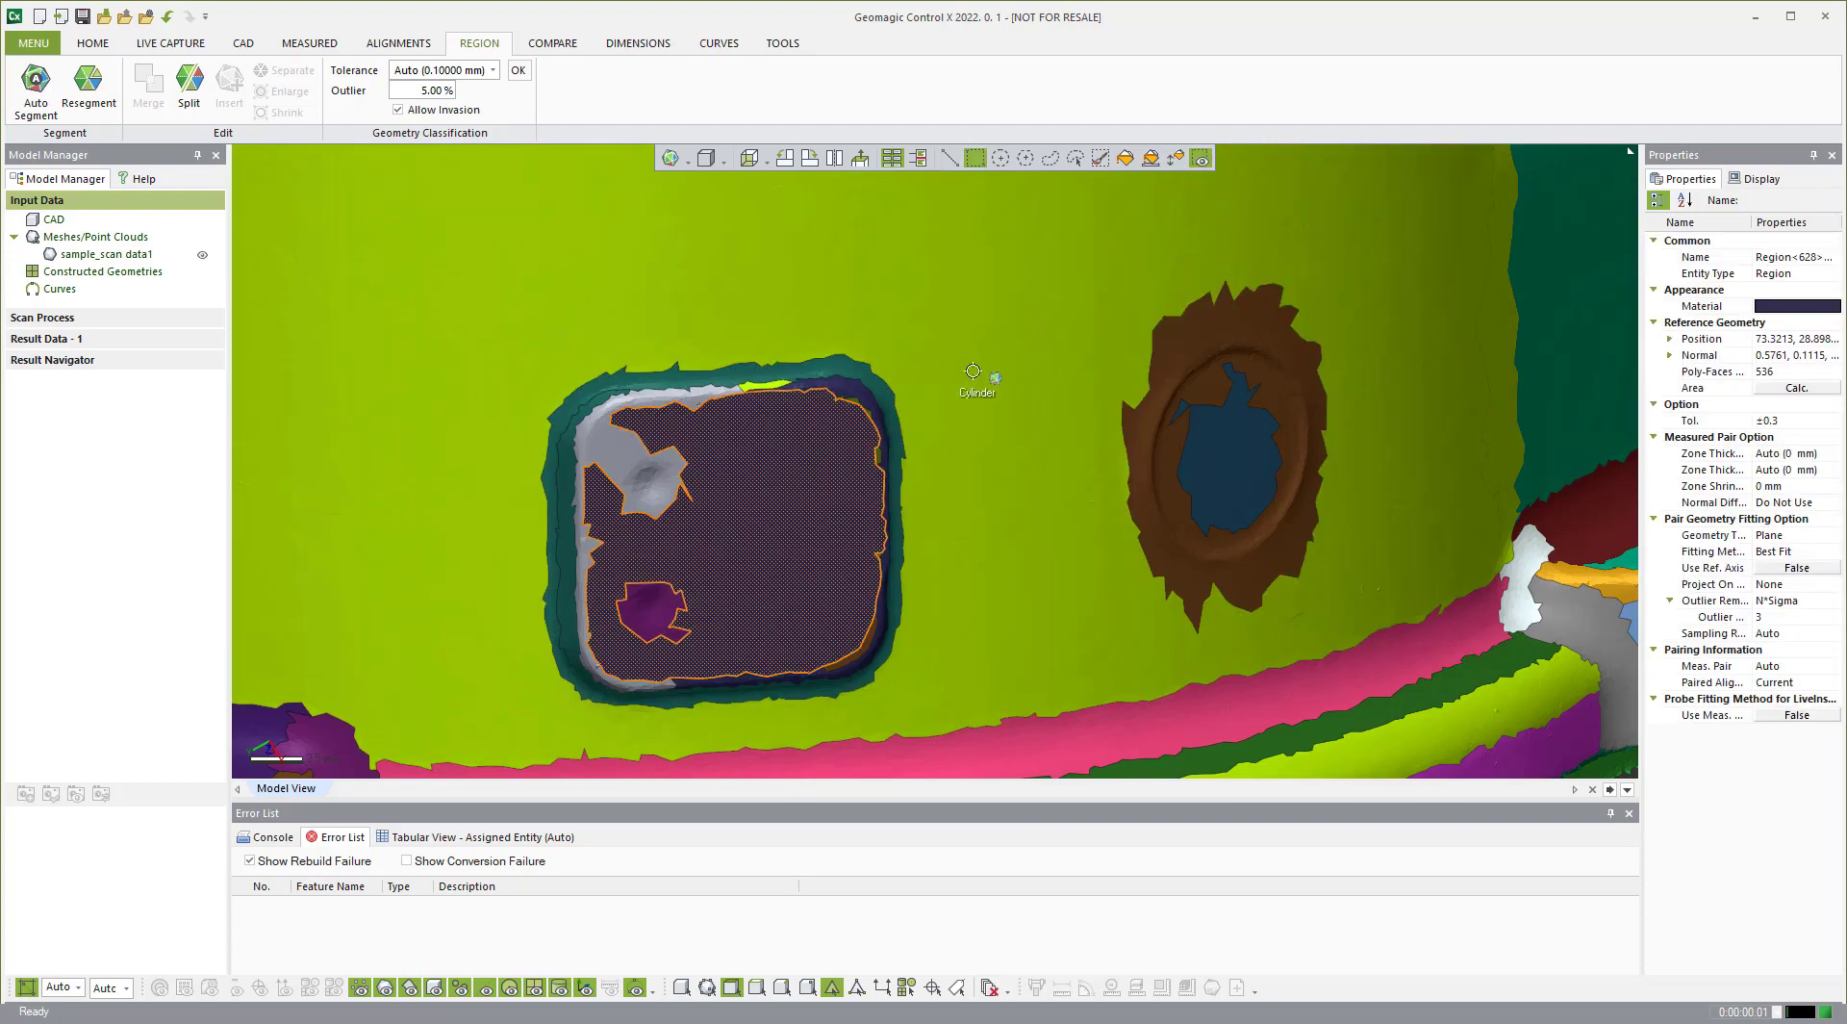
{"action": "scroll", "coordinate": [983, 379], "scroll_direction": "down", "scroll_amount": 3}
{"action": "right_click_drag", "start_coordinate": [1004, 366], "coordinate": [944, 420]}
{"action": "scroll", "coordinate": [944, 421], "scroll_direction": "down", "scroll_amount": 3}
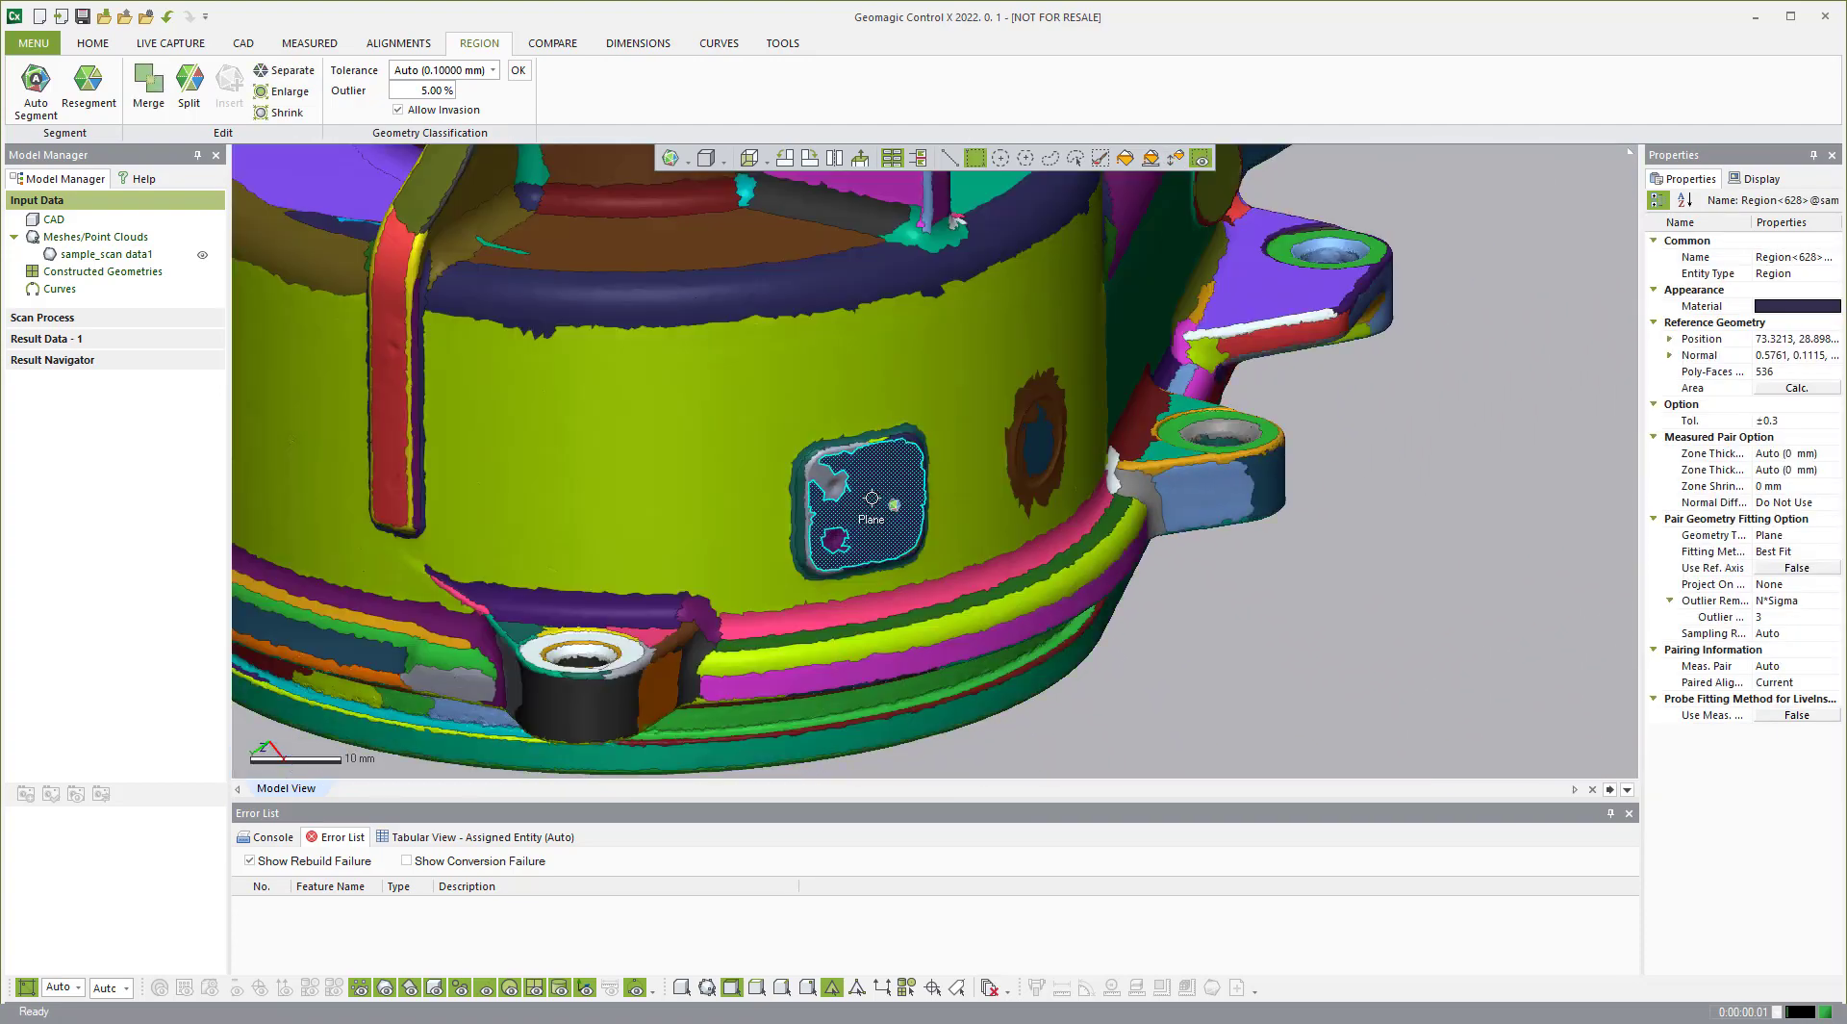
{"action": "scroll", "coordinate": [898, 431], "scroll_direction": "down", "scroll_amount": 1}
{"action": "scroll", "coordinate": [898, 431], "scroll_direction": "down", "scroll_amount": 2}
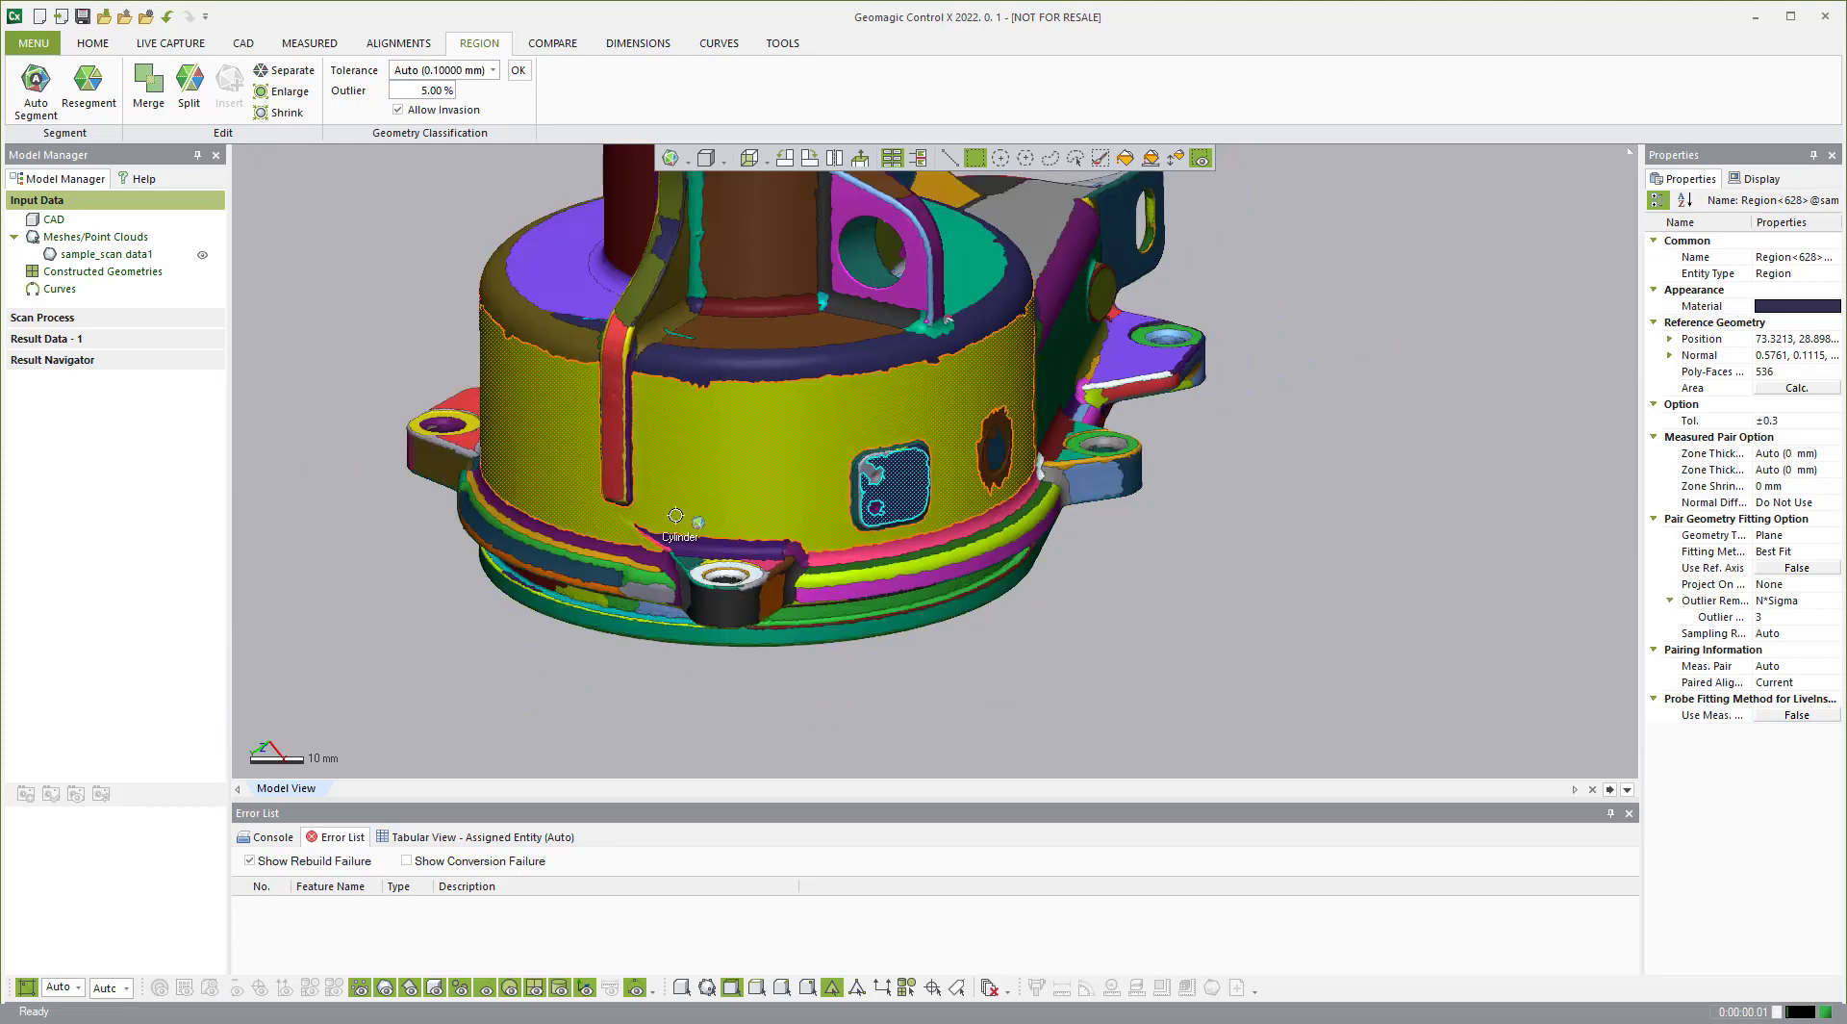
{"action": "scroll", "coordinate": [660, 523], "scroll_direction": "up", "scroll_amount": 5}
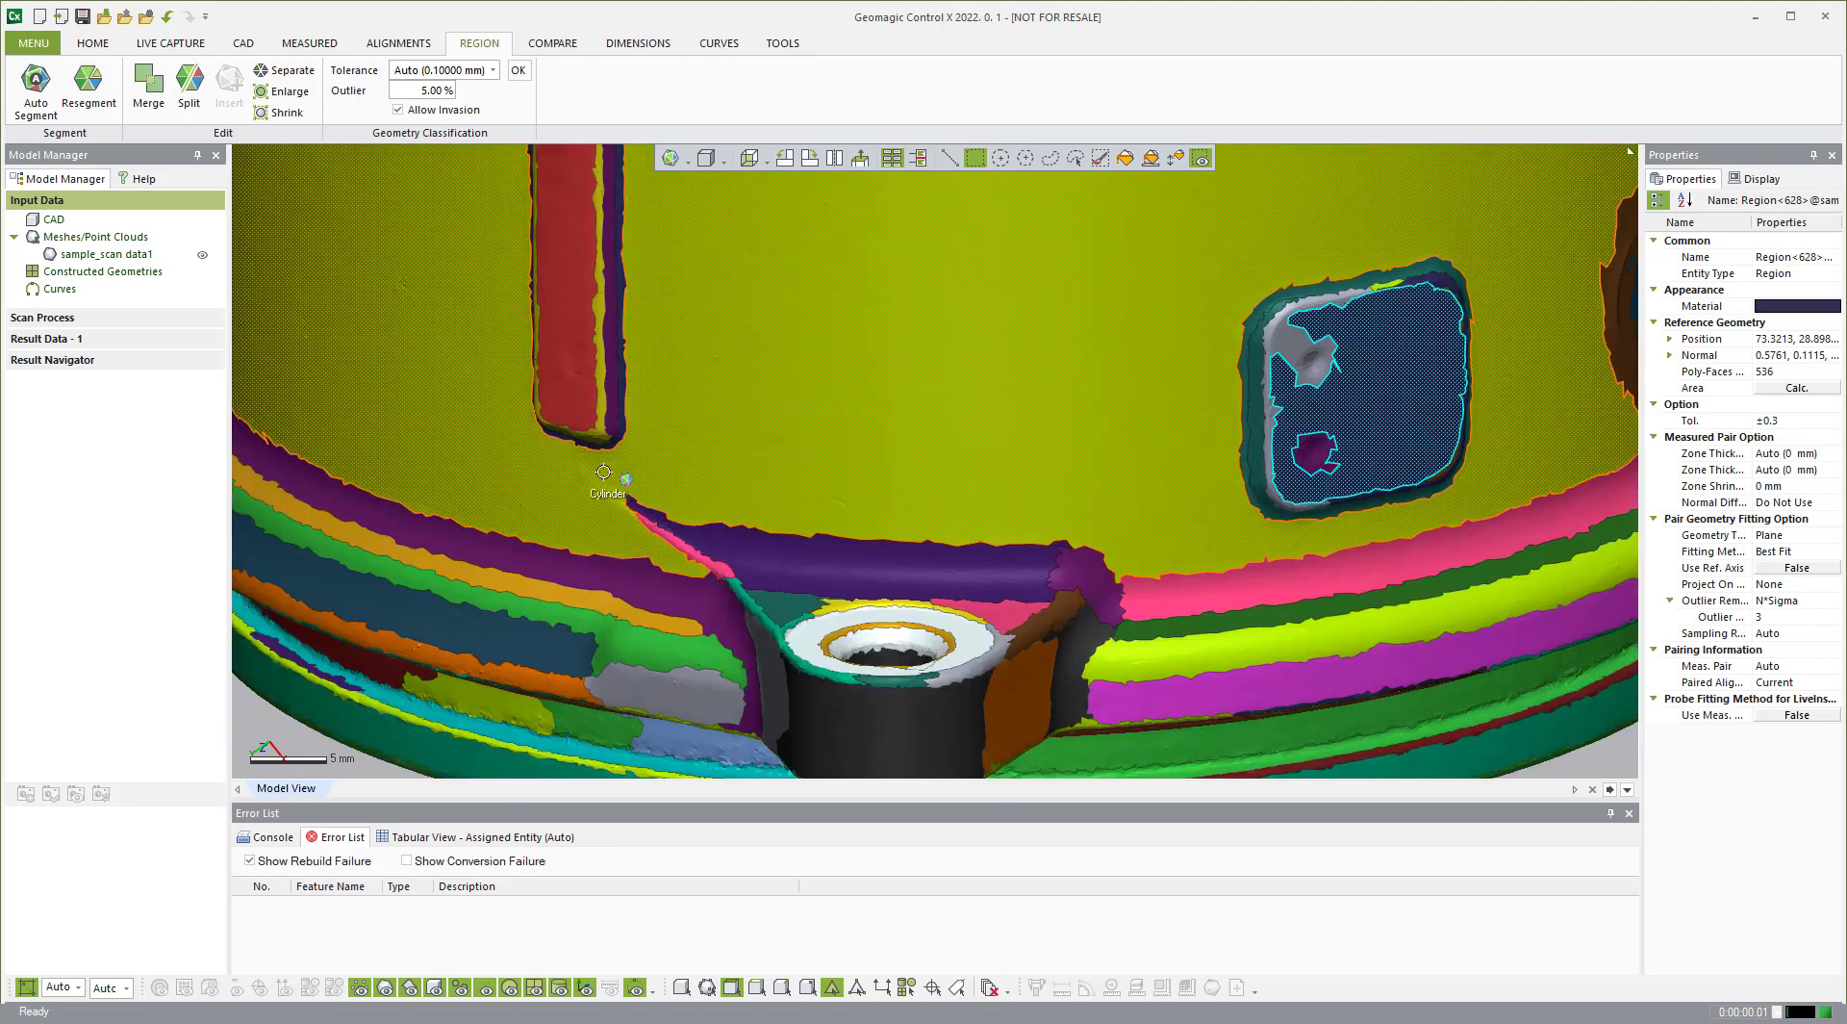
Step: Inspect the regions on the upper side of the housing and select the gray sloped plane beside the cylindrical body
{"action": "scroll", "coordinate": [970, 488], "scroll_direction": "down", "scroll_amount": 3}
{"action": "mouse_move", "coordinate": [1501, 404]}
{"action": "right_mouse_down"}
{"action": "mouse_move", "coordinate": [1253, 379]}
{"action": "mouse_move", "coordinate": [1287, 368]}
{"action": "right_mouse_up"}
{"action": "scroll", "coordinate": [1231, 382], "scroll_direction": "down", "scroll_amount": 3}
{"action": "left_click", "coordinate": [1216, 310]}
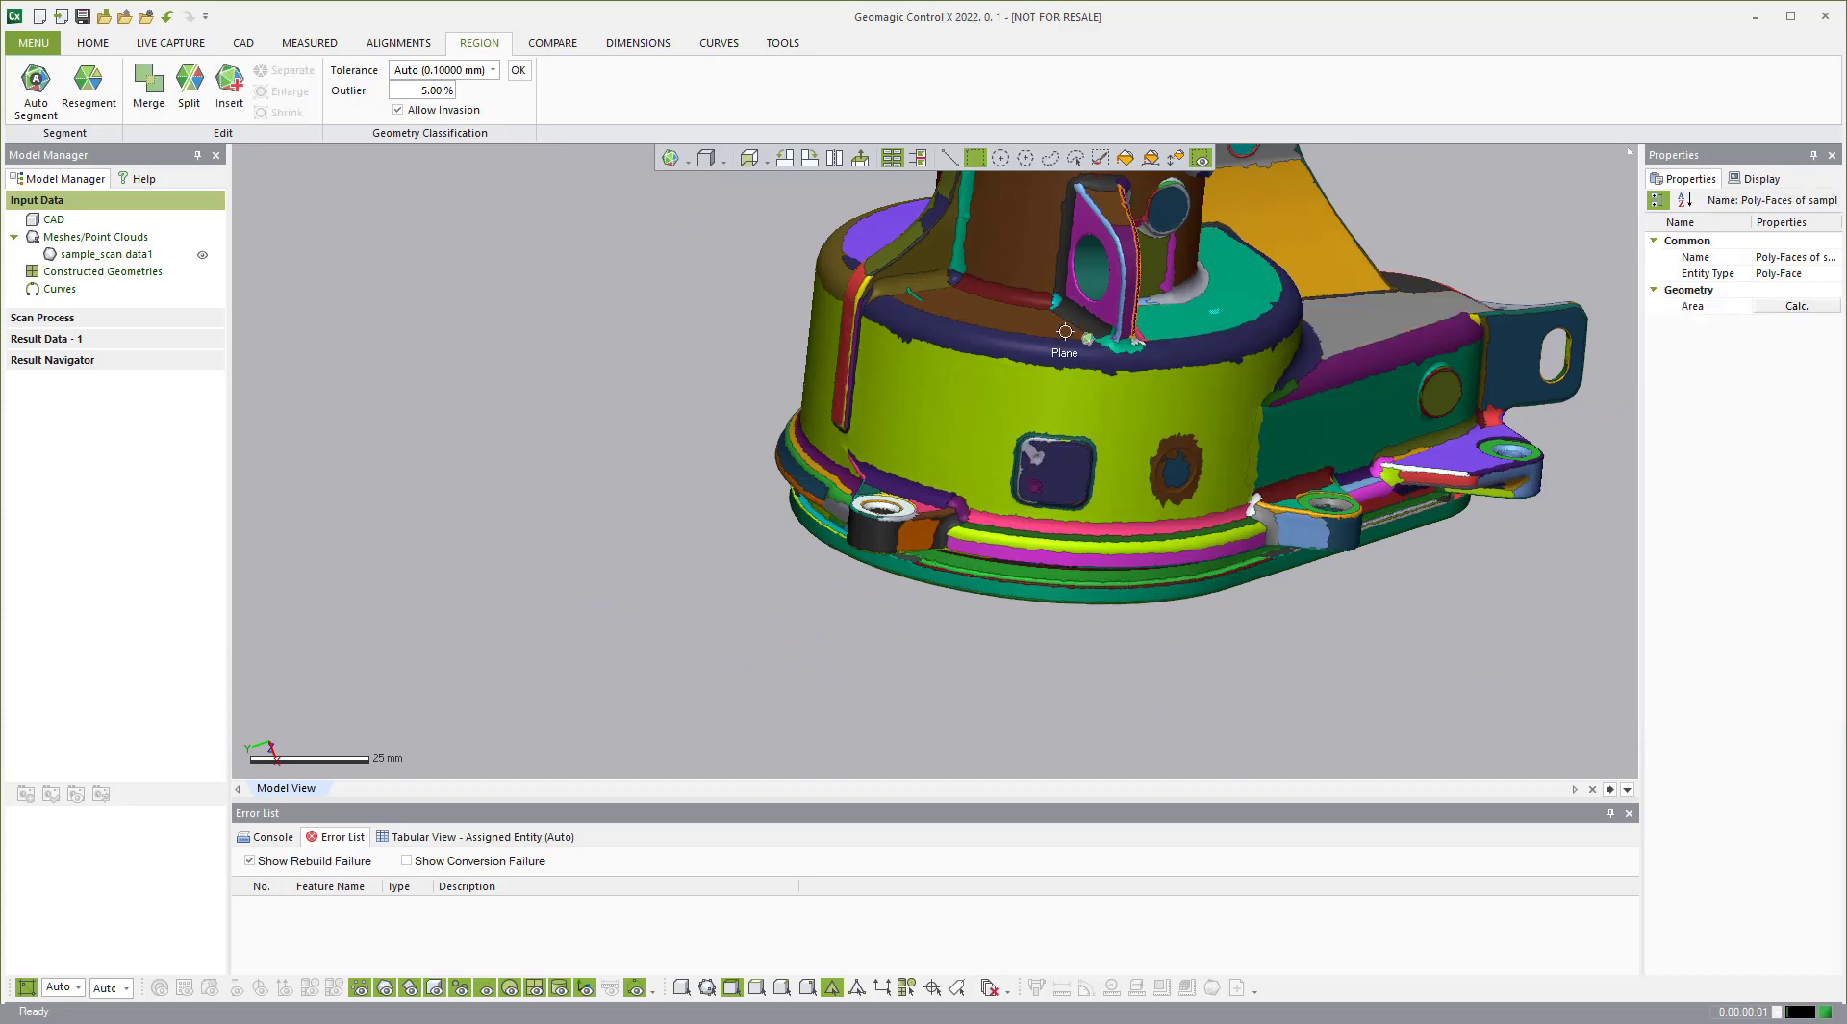
{"action": "left_click", "coordinate": [1015, 310]}
{"action": "right_click_drag", "start_coordinate": [1015, 310], "coordinate": [1299, 356]}
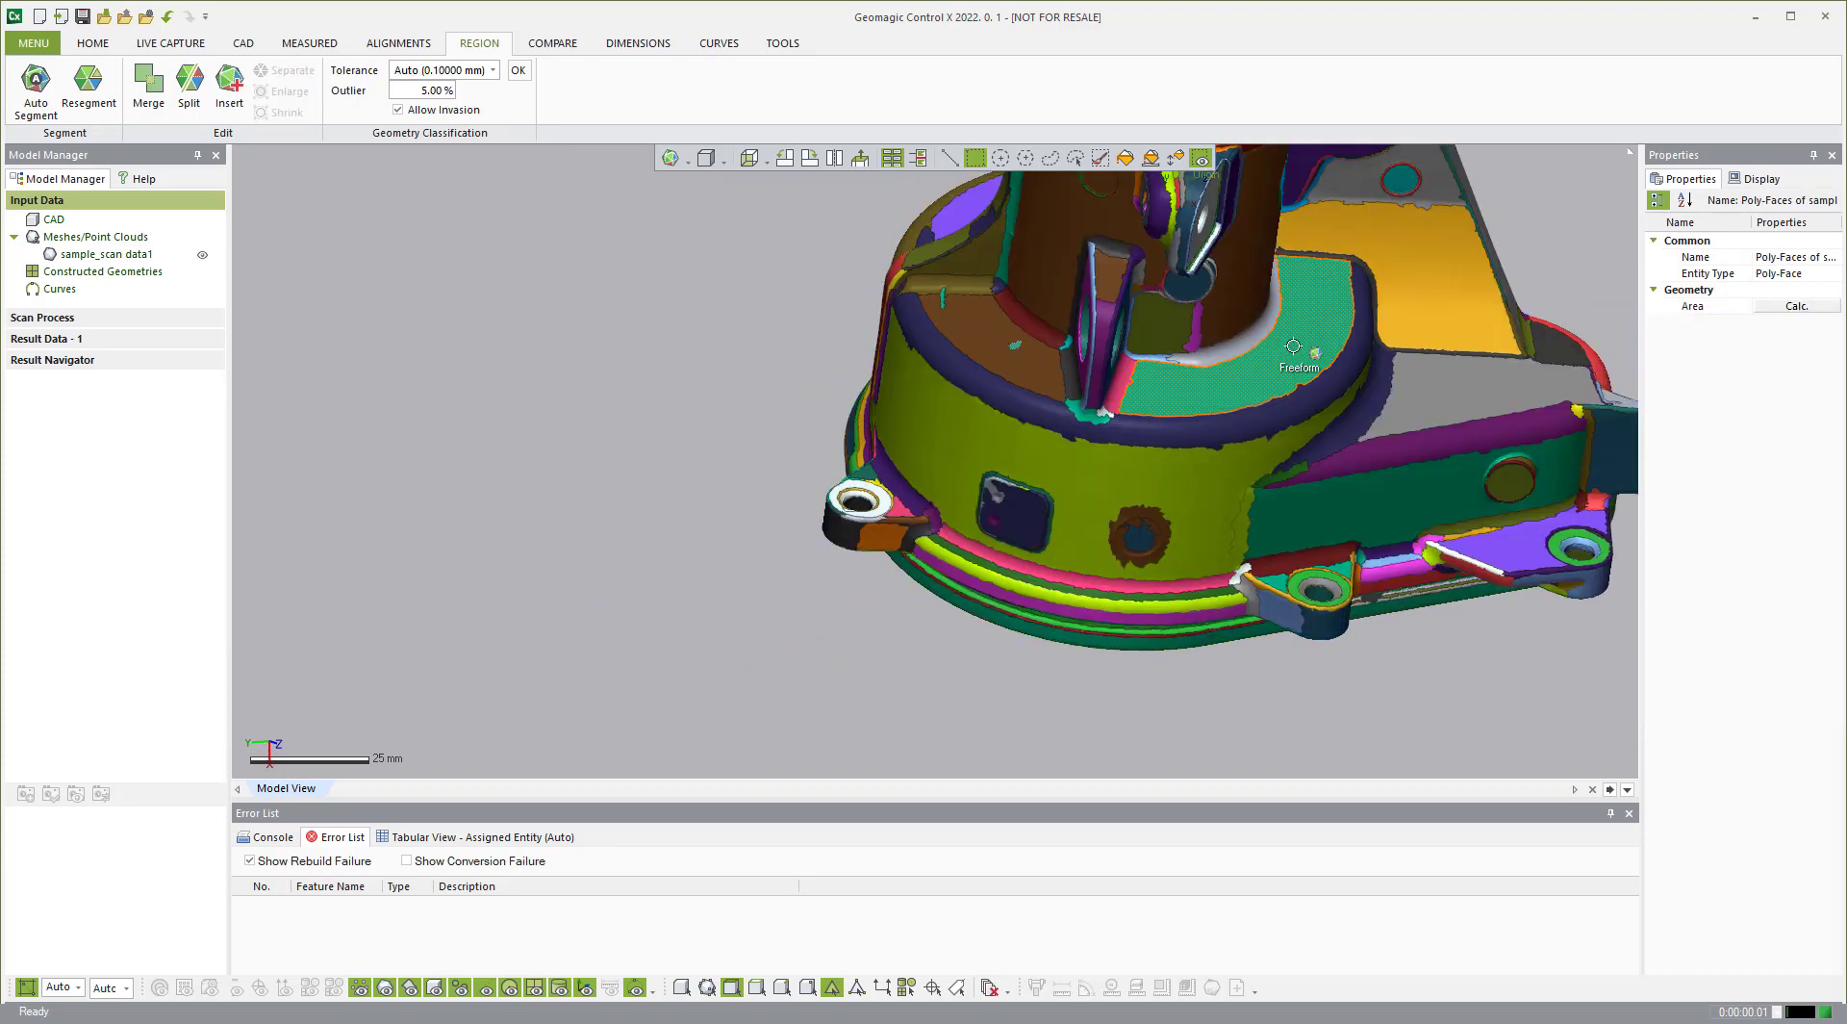
{"action": "left_click", "coordinate": [1443, 383]}
{"action": "right_click_drag", "start_coordinate": [1443, 390], "coordinate": [1460, 577]}
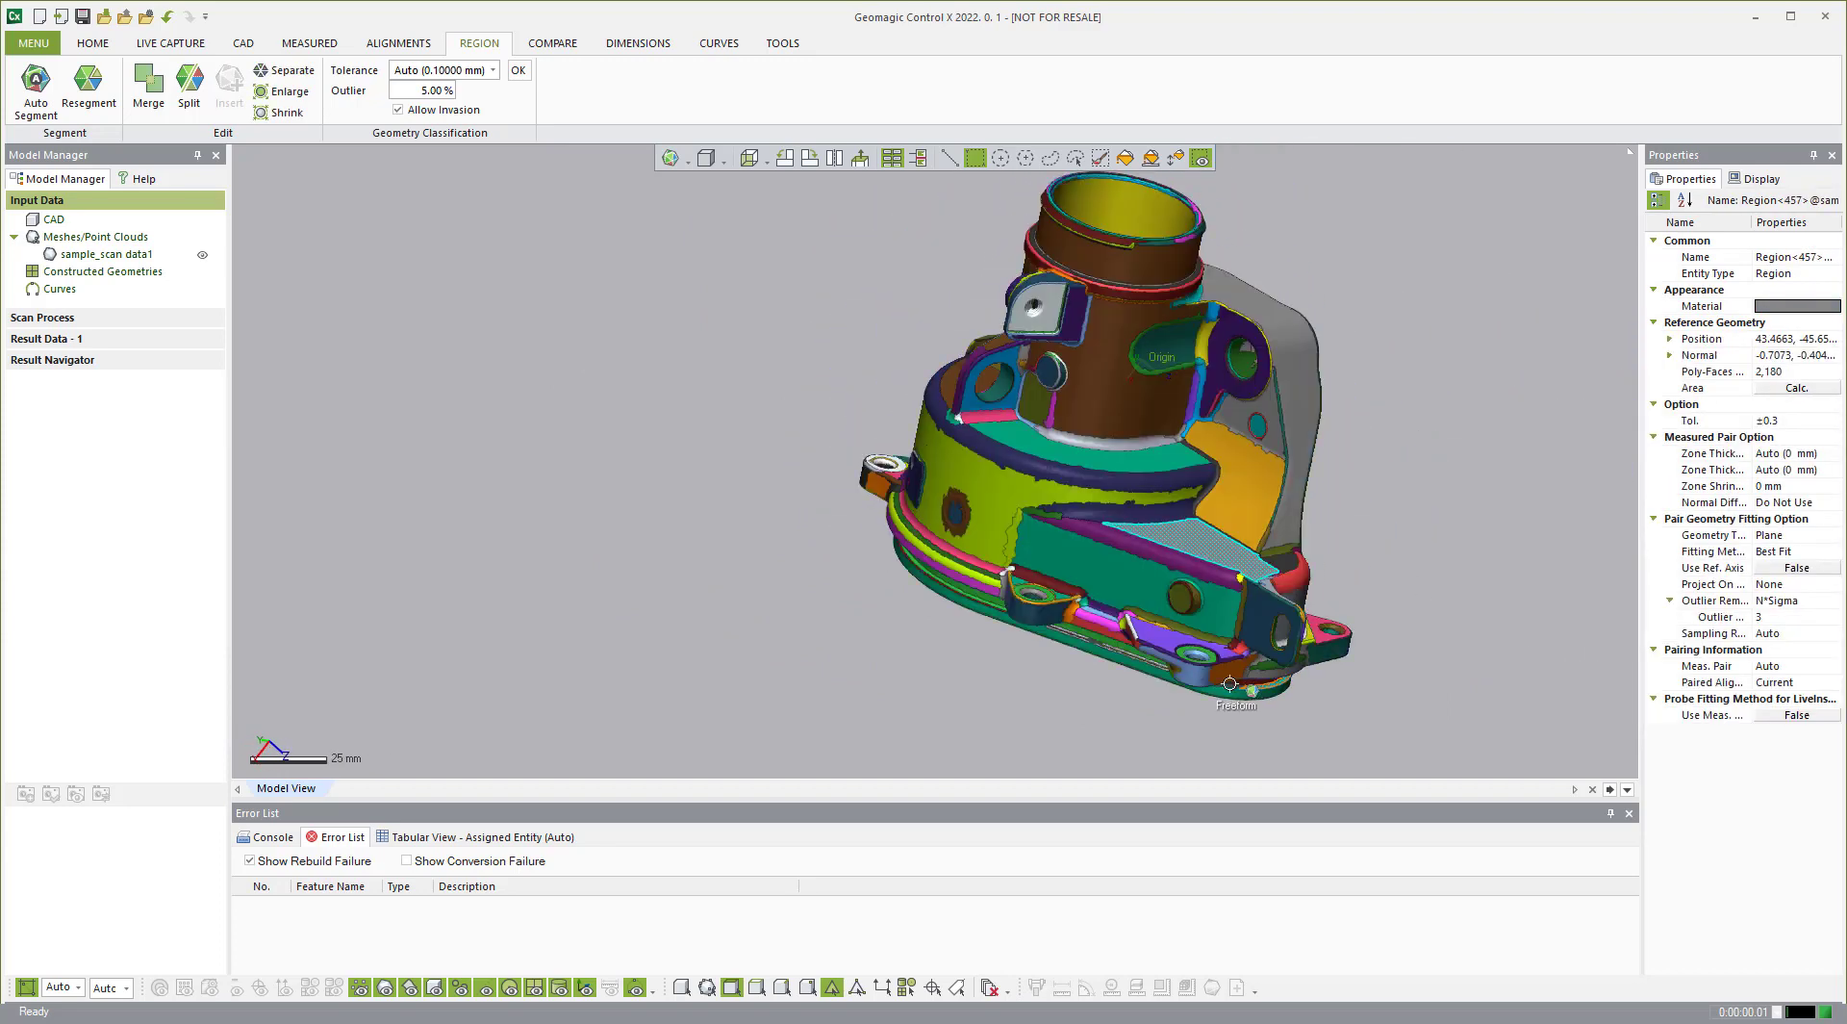
Step: Select the region on the face of the slotted mounting tab and examine its boundary
{"action": "scroll", "coordinate": [1236, 681], "scroll_direction": "up", "scroll_amount": 5}
{"action": "scroll", "coordinate": [1179, 561], "scroll_direction": "down", "scroll_amount": 5}
{"action": "right_click_drag", "start_coordinate": [1144, 536], "coordinate": [1262, 449]}
{"action": "scroll", "coordinate": [1262, 449], "scroll_direction": "up", "scroll_amount": 8}
{"action": "scroll", "coordinate": [857, 462], "scroll_direction": "down", "scroll_amount": 4}
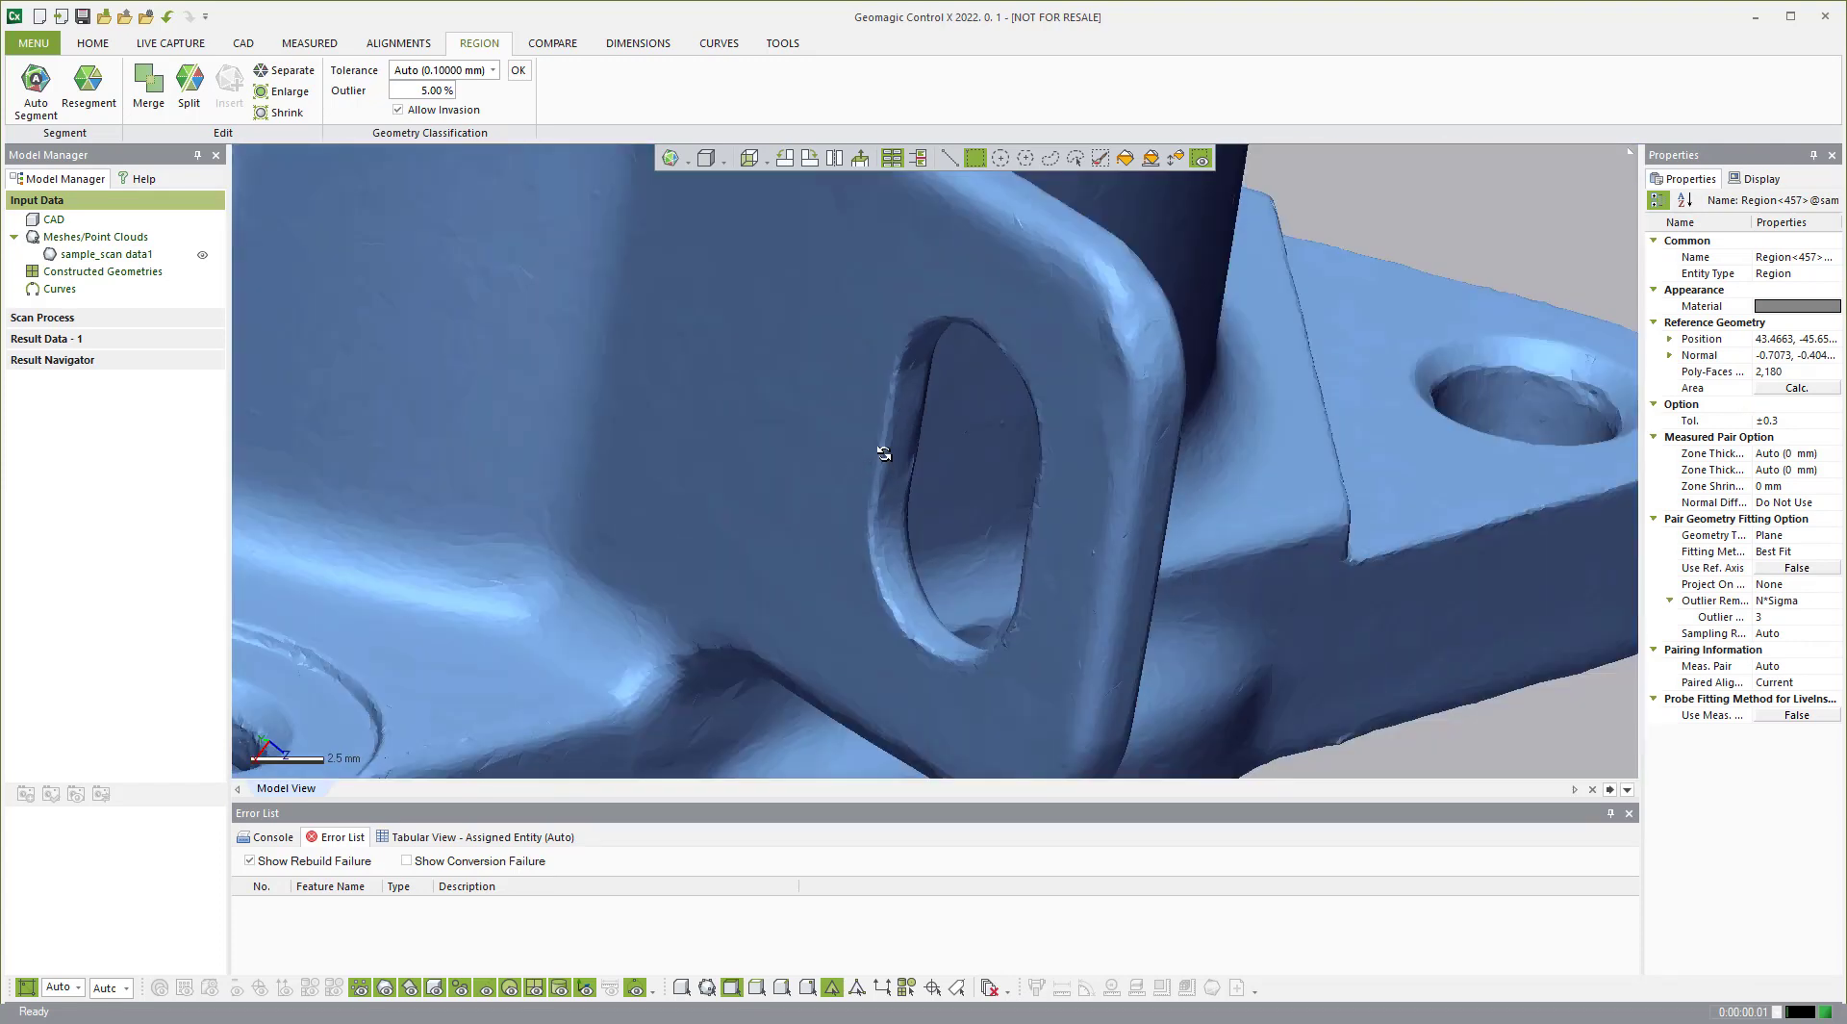
{"action": "left_click", "coordinate": [759, 404]}
{"action": "scroll", "coordinate": [845, 392], "scroll_direction": "down", "scroll_amount": 3}
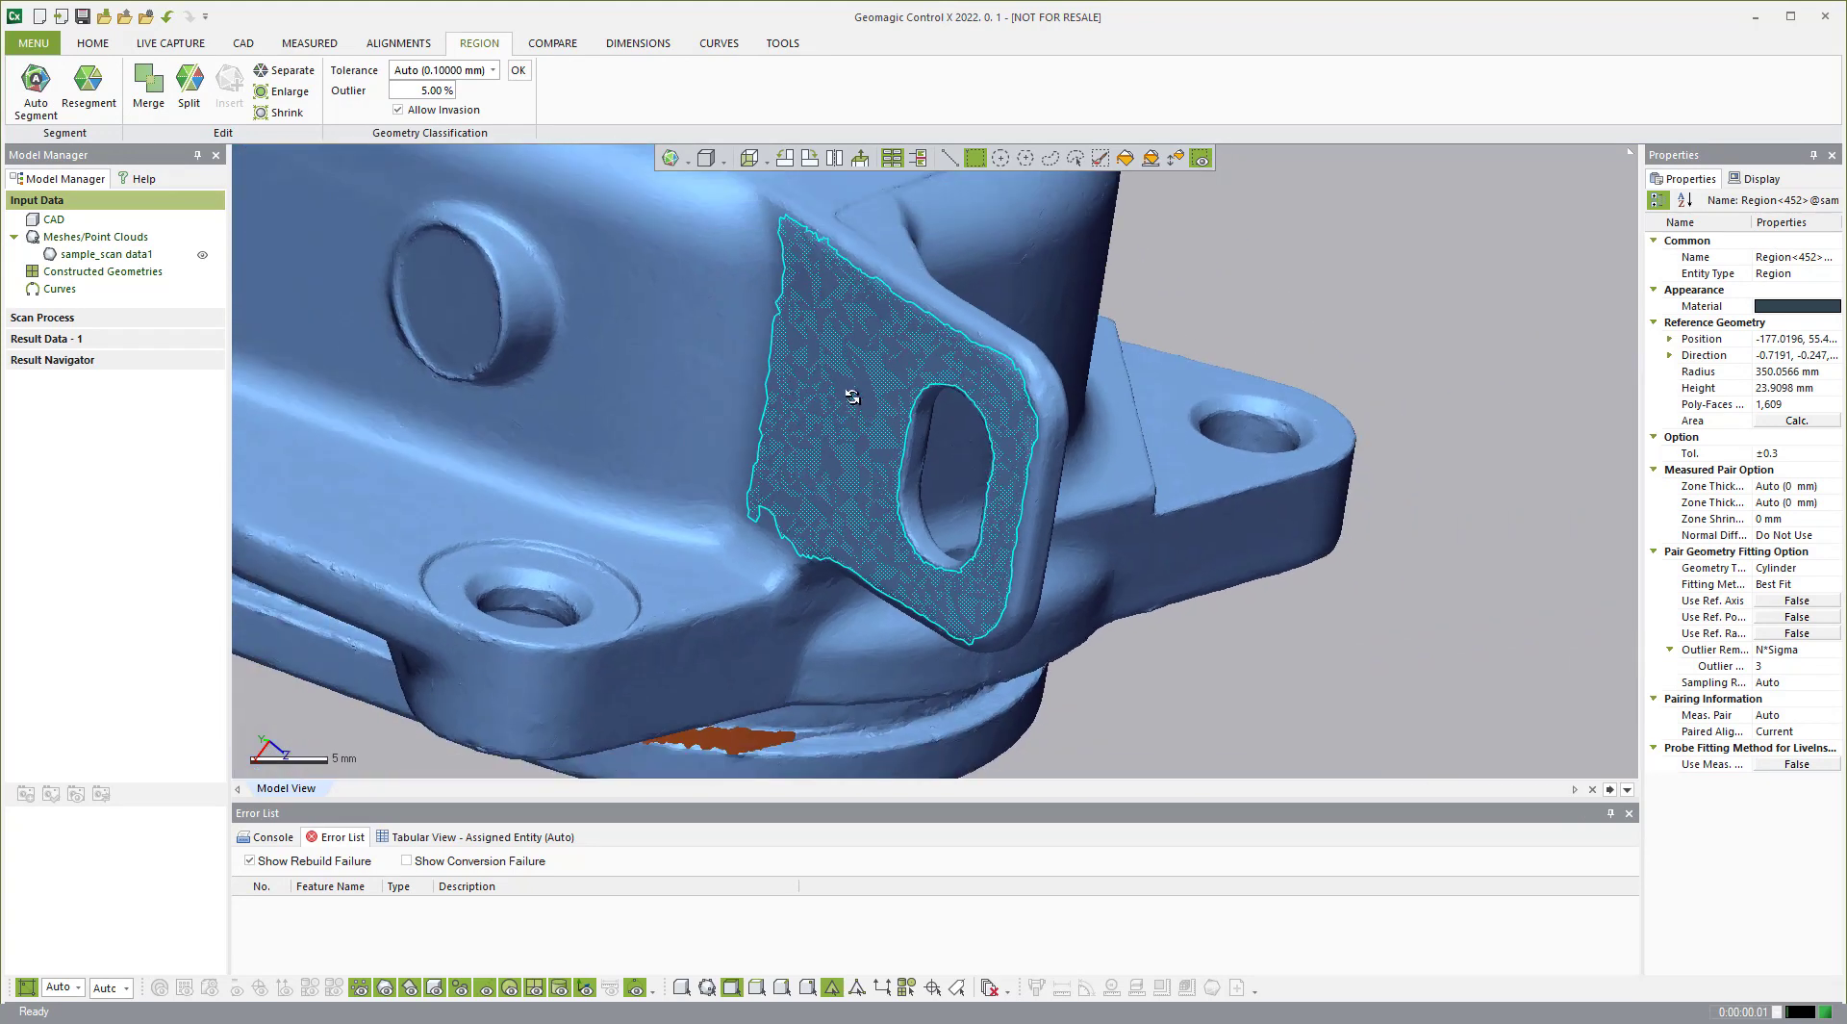
Step: Change the fitting geometry type of the slotted tab's selected face region to Plane
{"action": "mouse_move", "coordinate": [816, 441]}
{"action": "right_mouse_down"}
{"action": "mouse_move", "coordinate": [769, 420]}
{"action": "mouse_move", "coordinate": [771, 402]}
{"action": "right_mouse_up"}
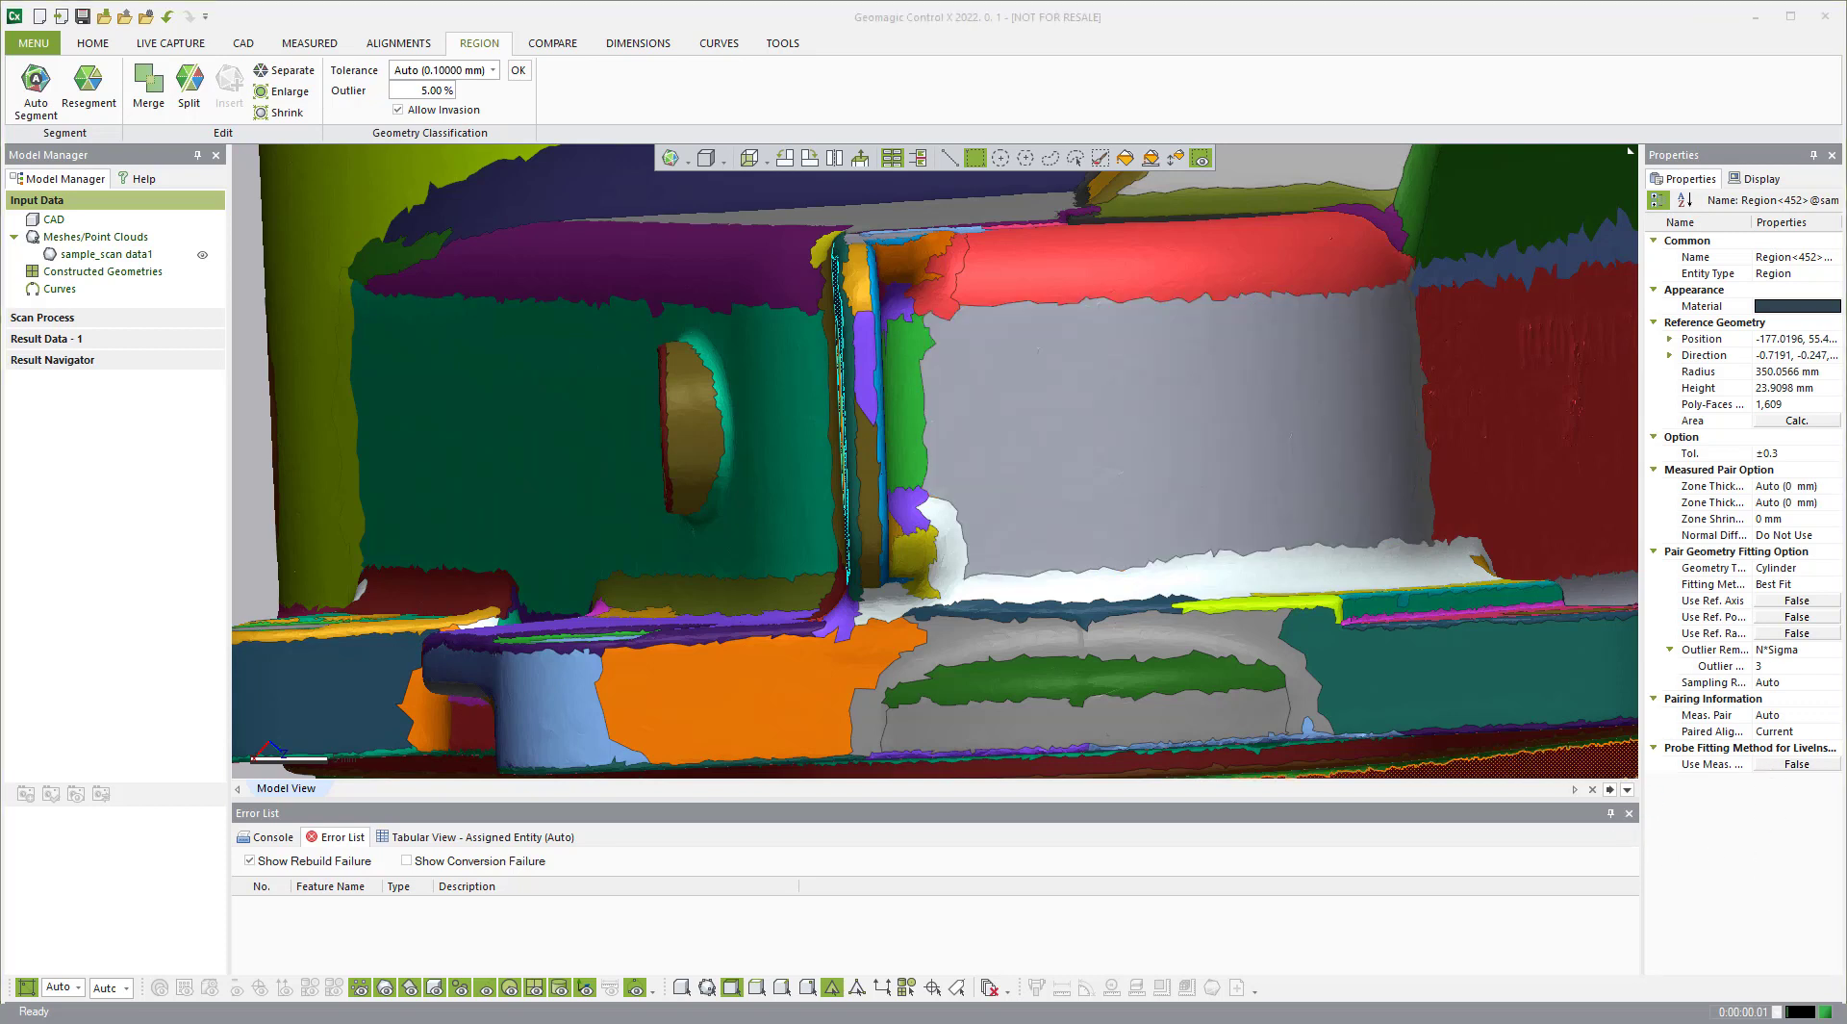
{"action": "left_click", "coordinate": [1810, 568]}
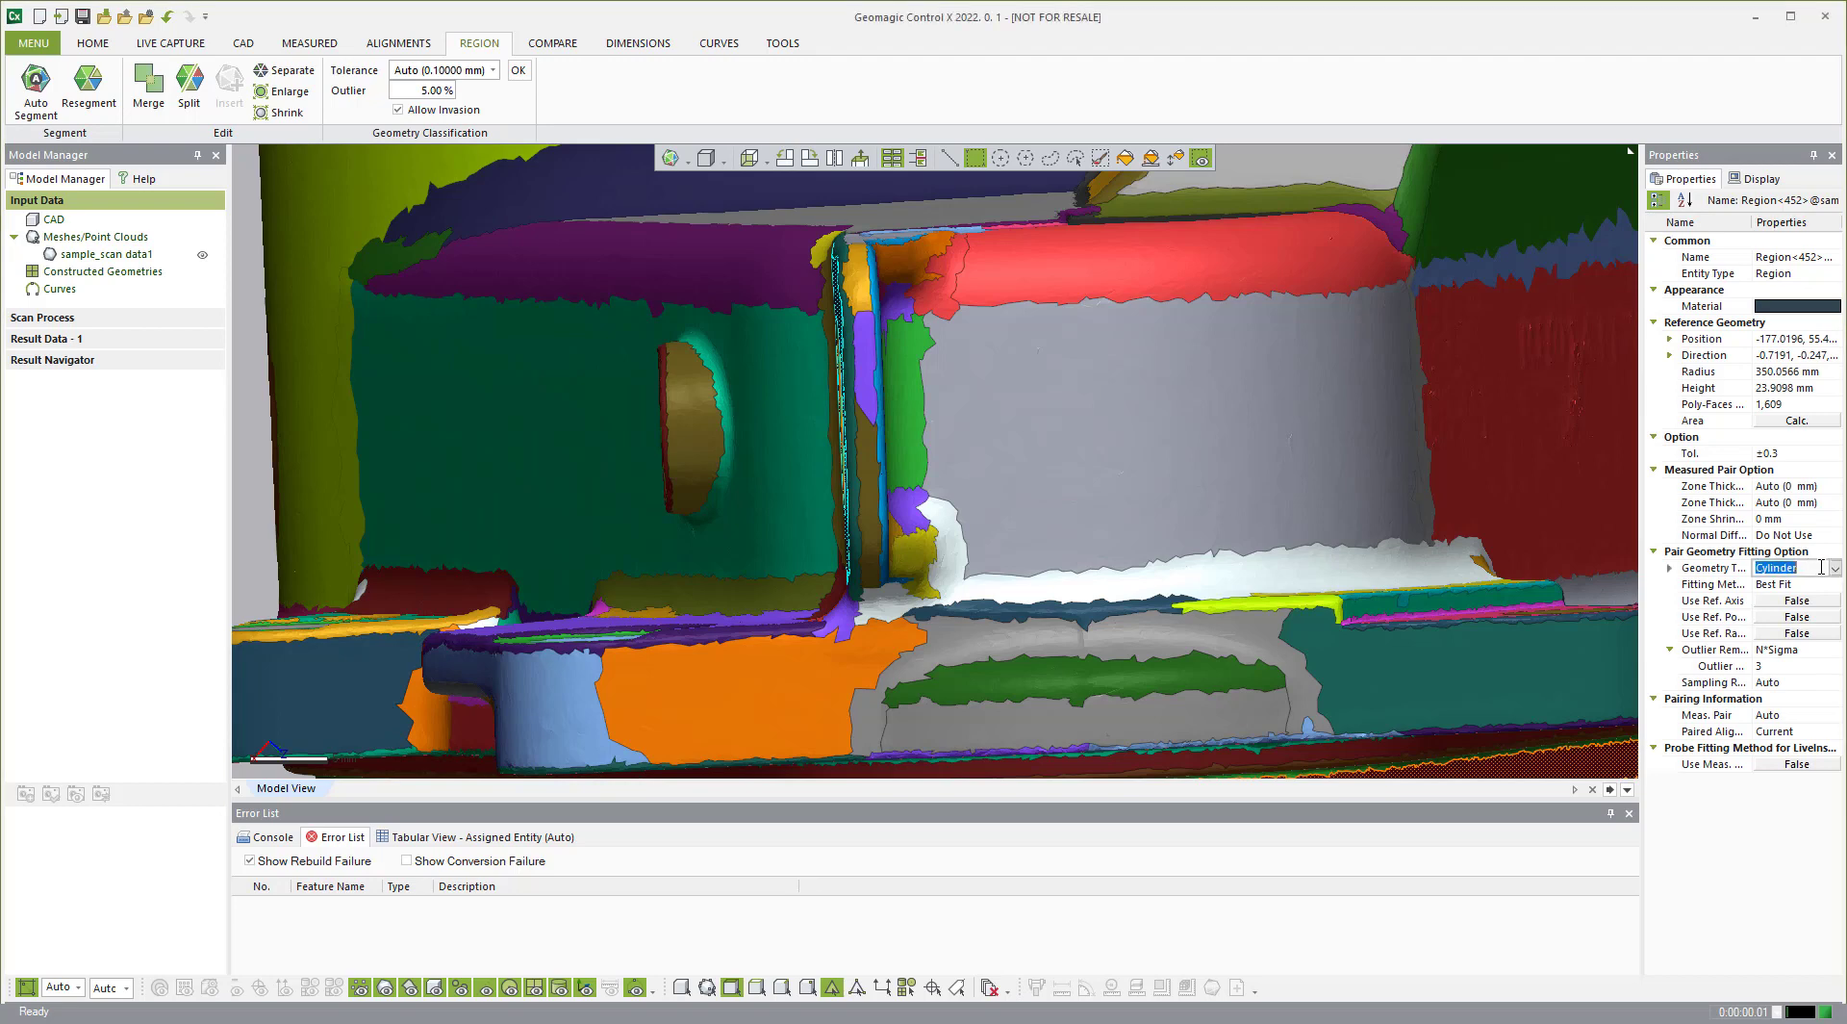
{"action": "left_click", "coordinate": [1837, 568]}
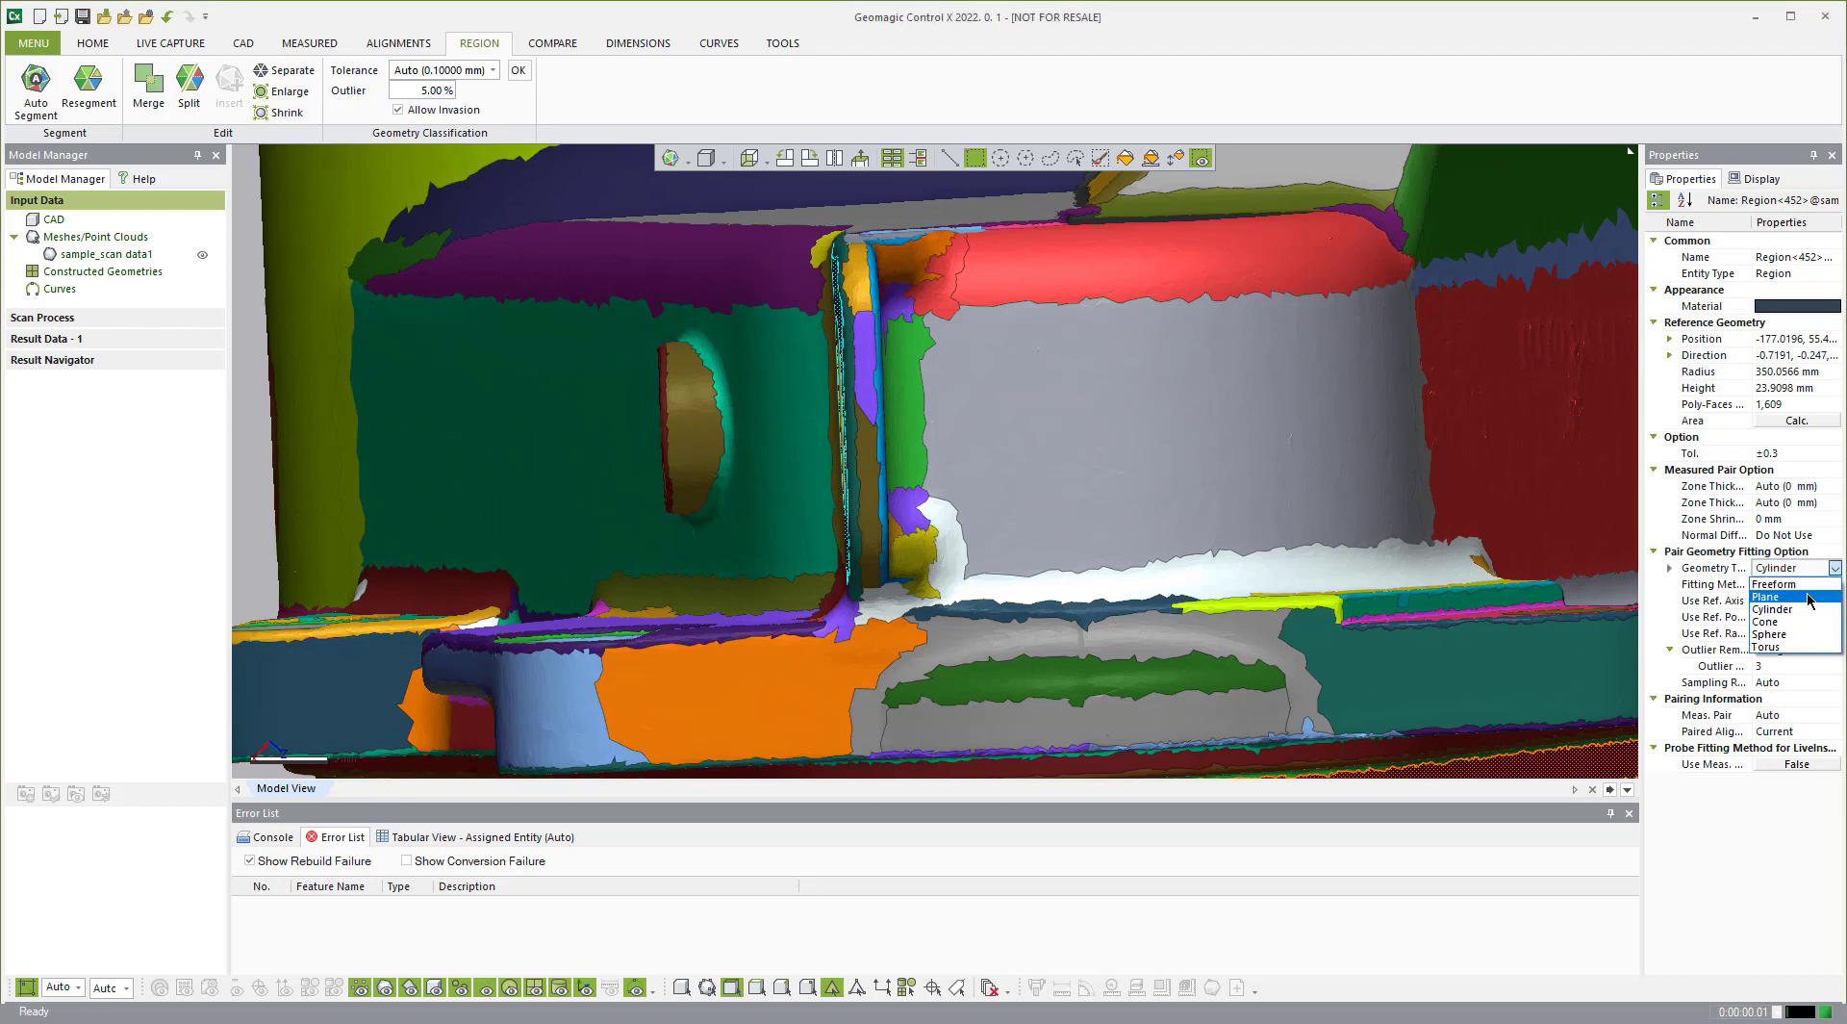
{"action": "left_click", "coordinate": [1808, 596]}
{"action": "right_click_drag", "start_coordinate": [899, 409], "coordinate": [1035, 496]}
{"action": "left_click", "coordinate": [1426, 292]}
{"action": "left_click", "coordinate": [874, 315]}
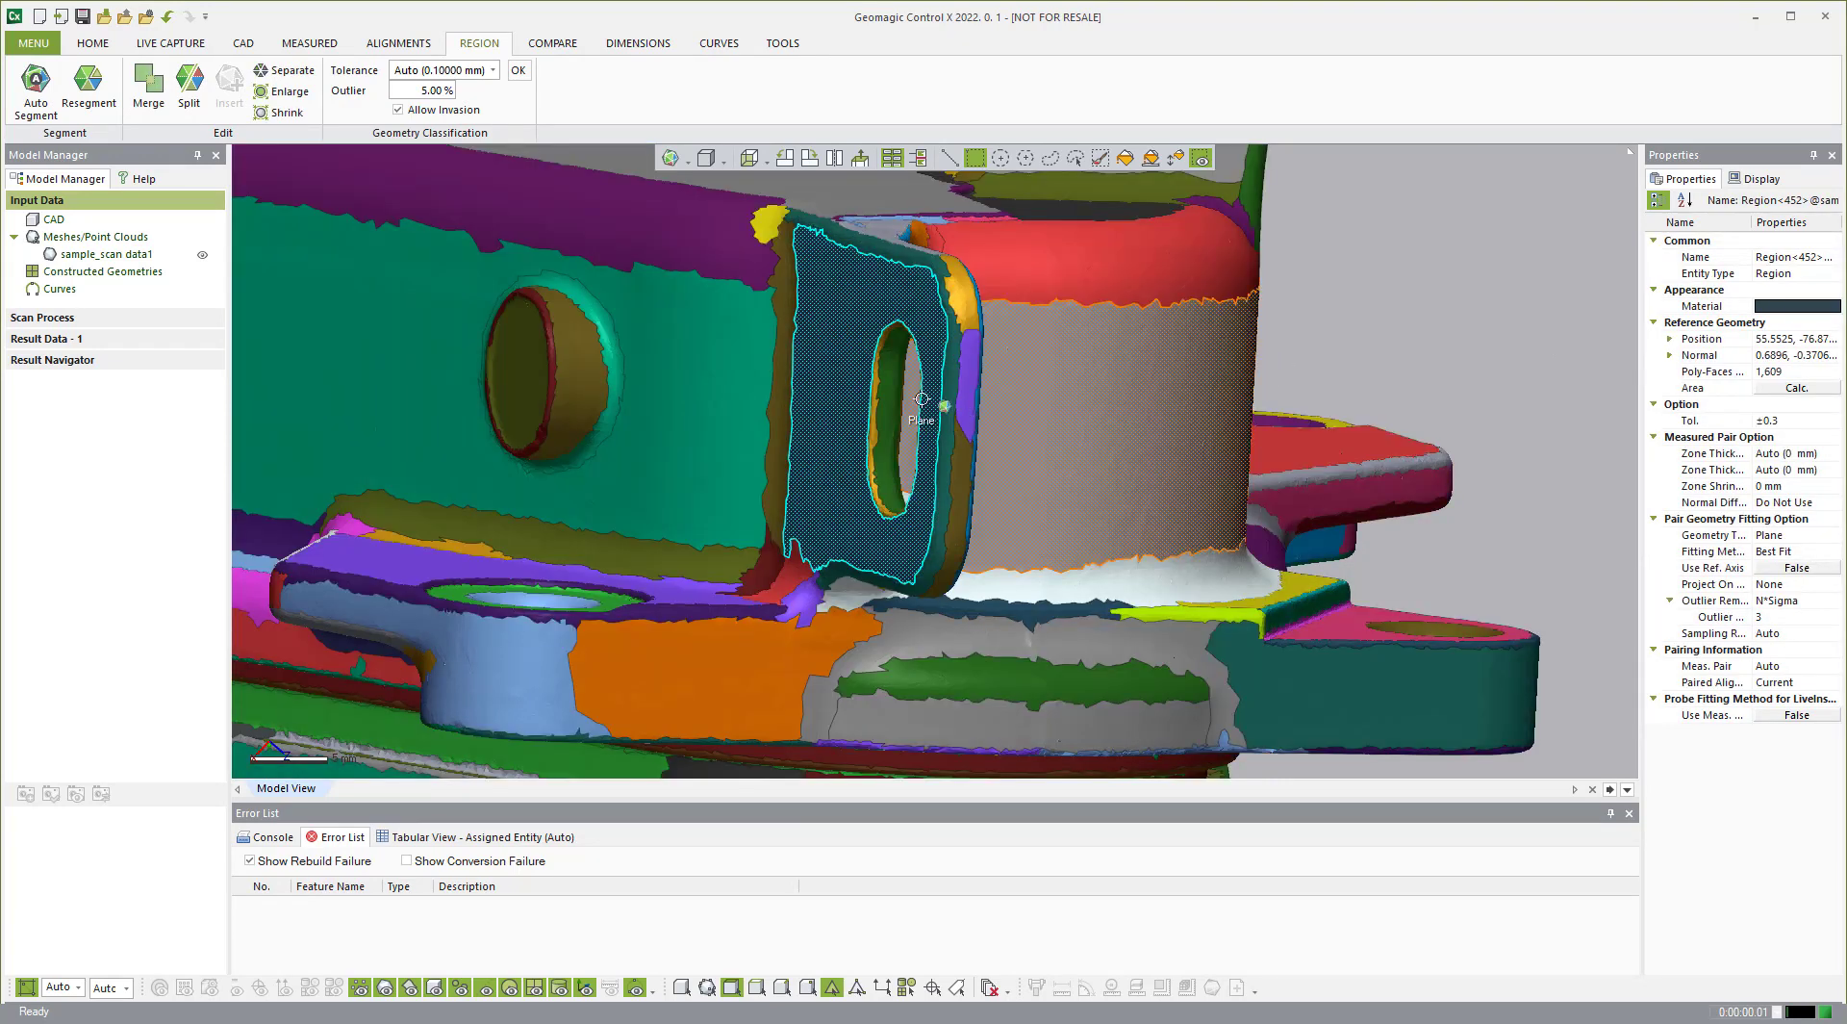
Step: Select the region on the opposite face of the slotted tab and set its fitting geometry type to Plane
{"action": "right_click_drag", "start_coordinate": [1044, 463], "coordinate": [834, 293]}
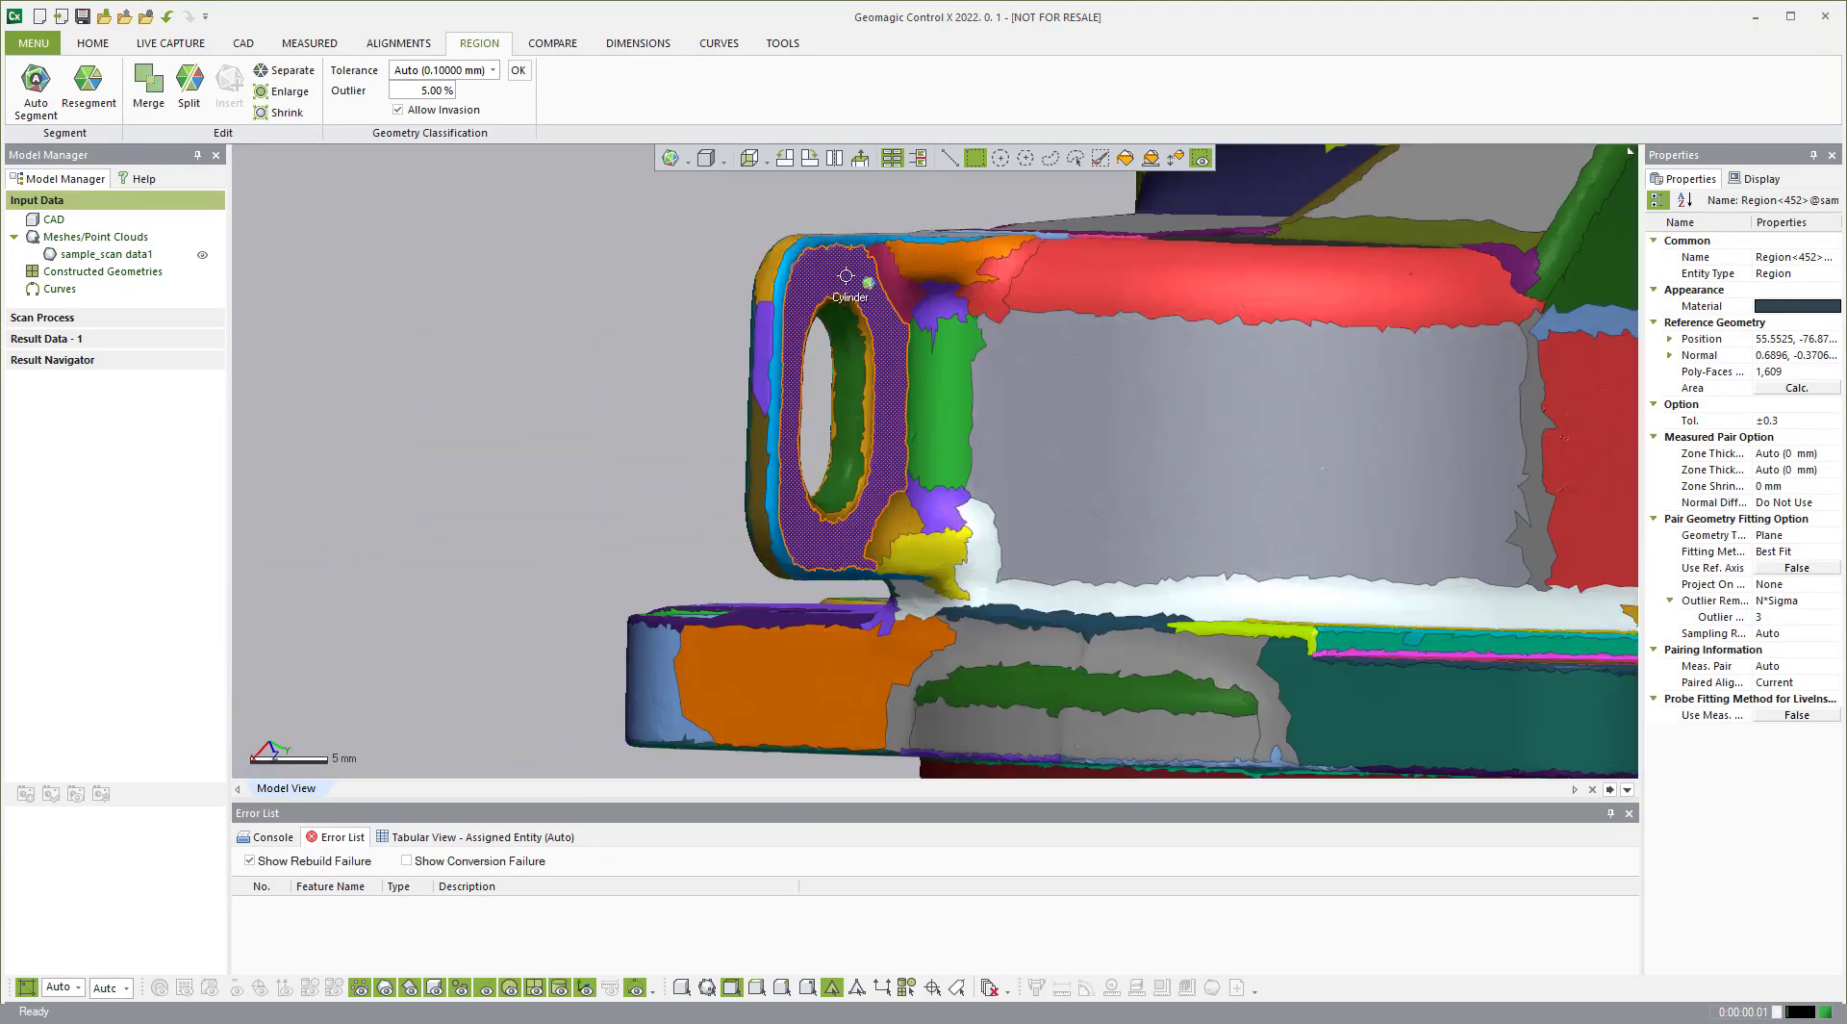
{"action": "left_click", "coordinate": [833, 287]}
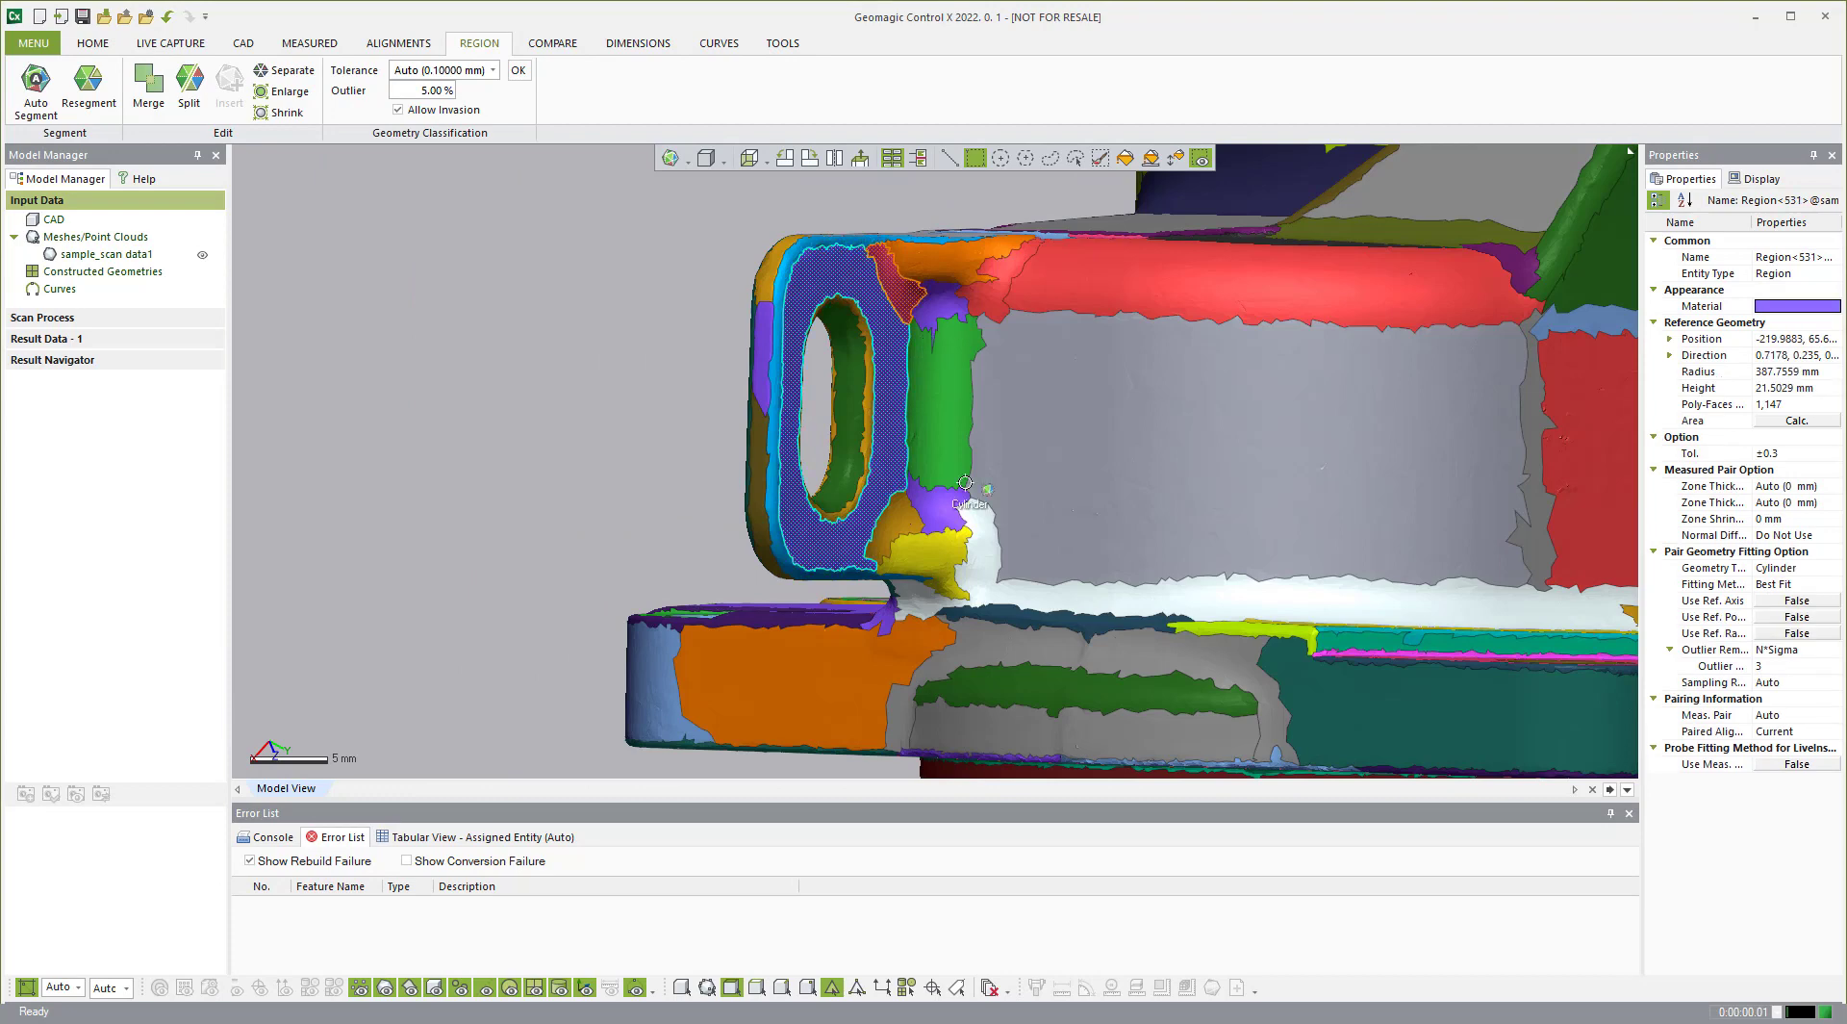
{"action": "left_click", "coordinate": [1834, 569]}
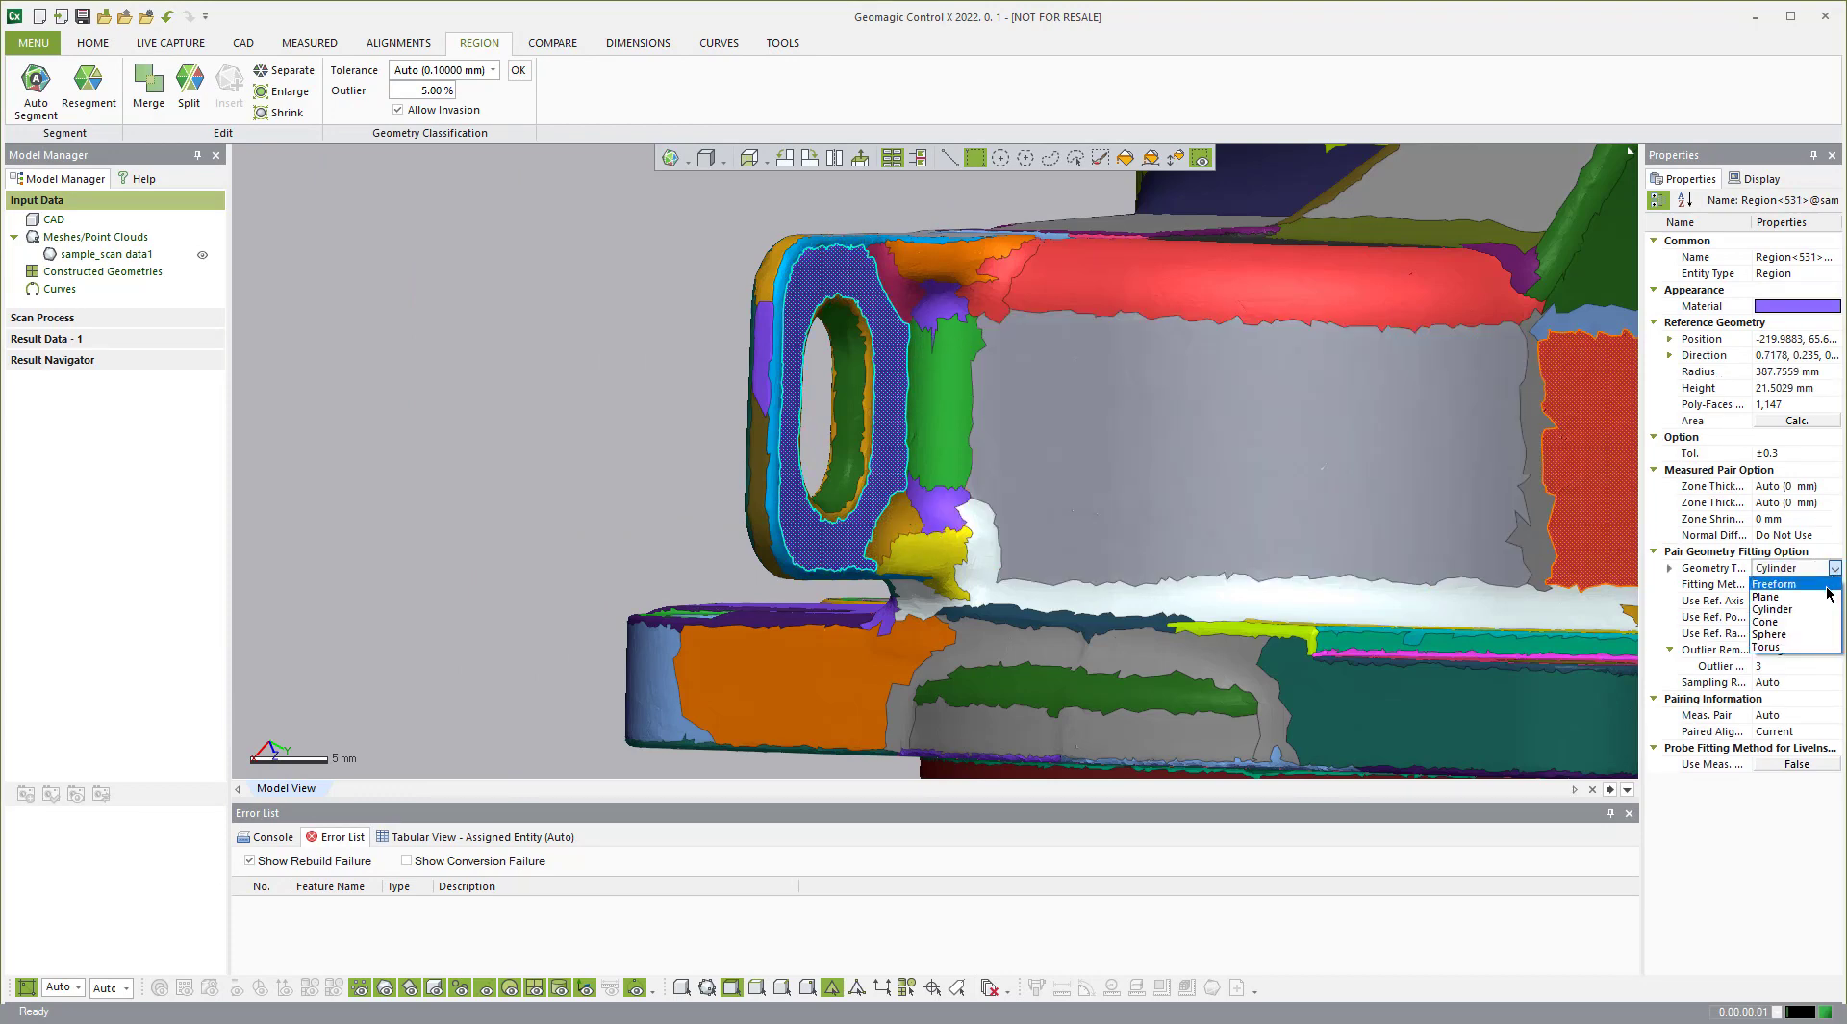
{"action": "left_click", "coordinate": [1820, 597]}
{"action": "right_click_drag", "start_coordinate": [556, 400], "coordinate": [540, 378]}
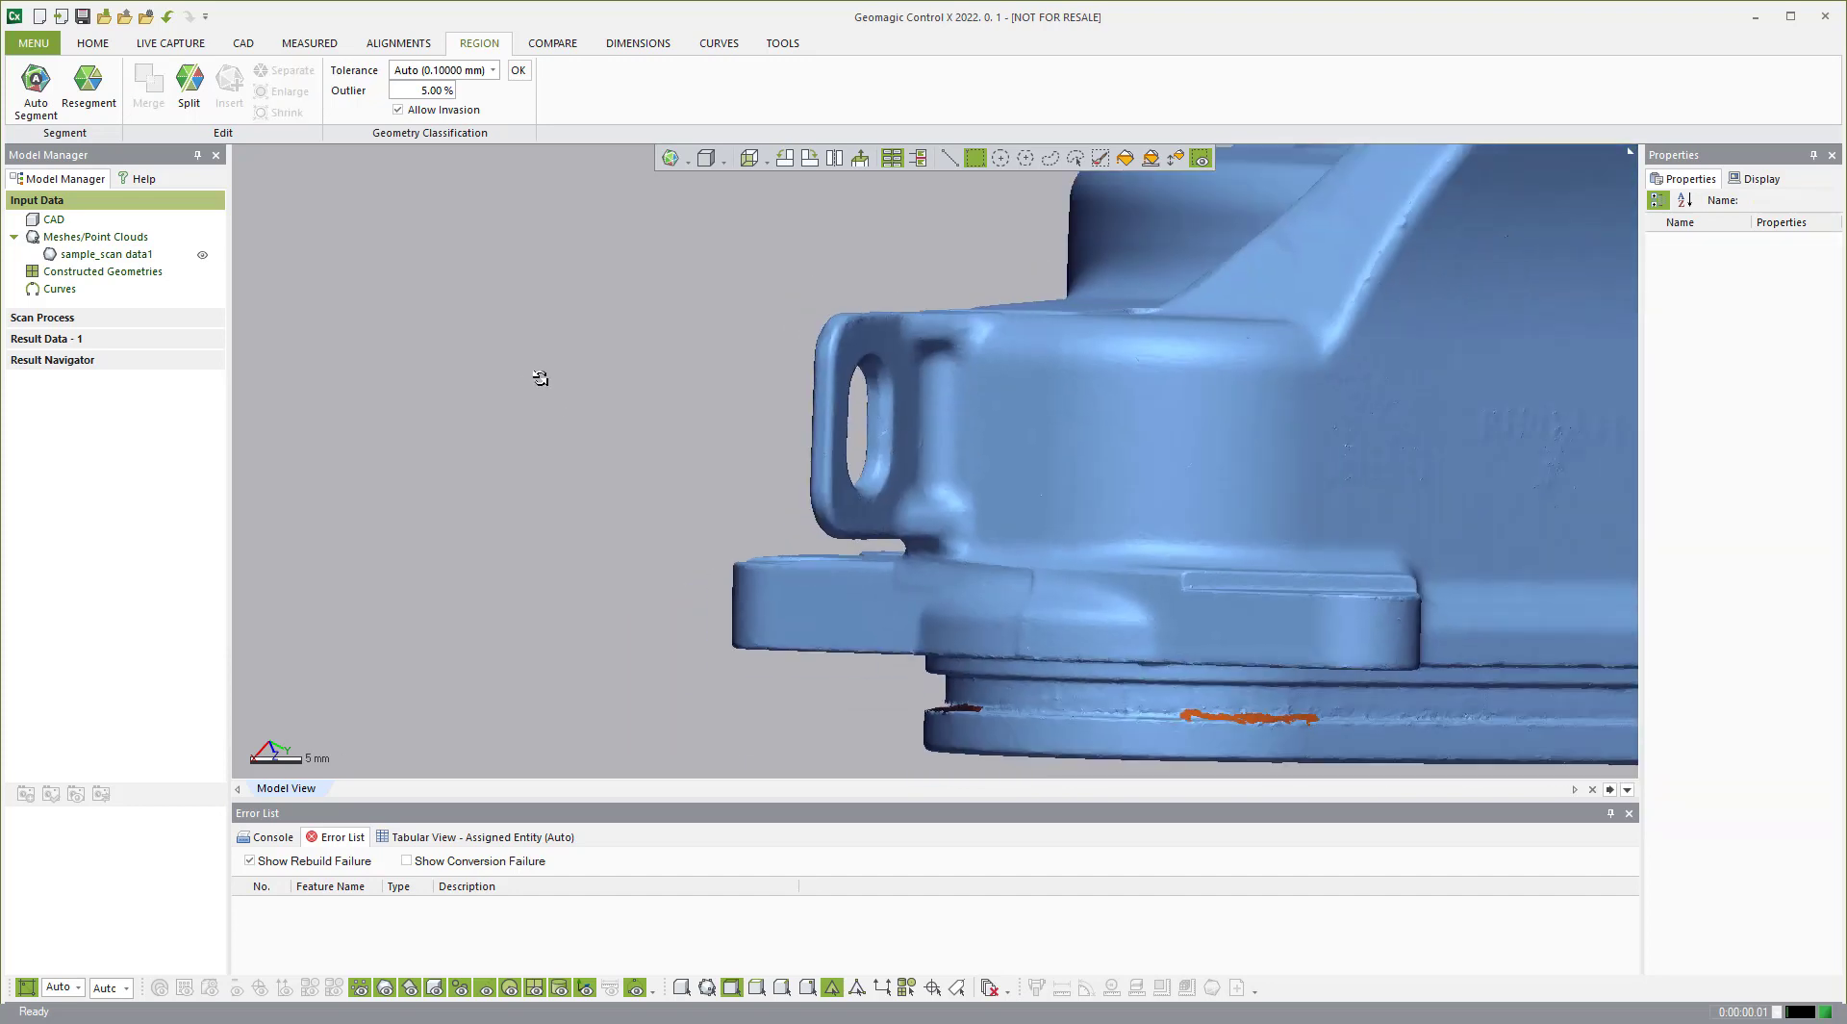
{"action": "left_click", "coordinate": [869, 335]}
{"action": "scroll", "coordinate": [491, 356], "scroll_direction": "down", "scroll_amount": 3}
Step: Select the gray curved wall region beside the slotted tab and divide it with a vertical line selection through its middle
{"action": "right_click_drag", "start_coordinate": [1106, 447], "coordinate": [1113, 512]}
{"action": "left_click", "coordinate": [1126, 445]}
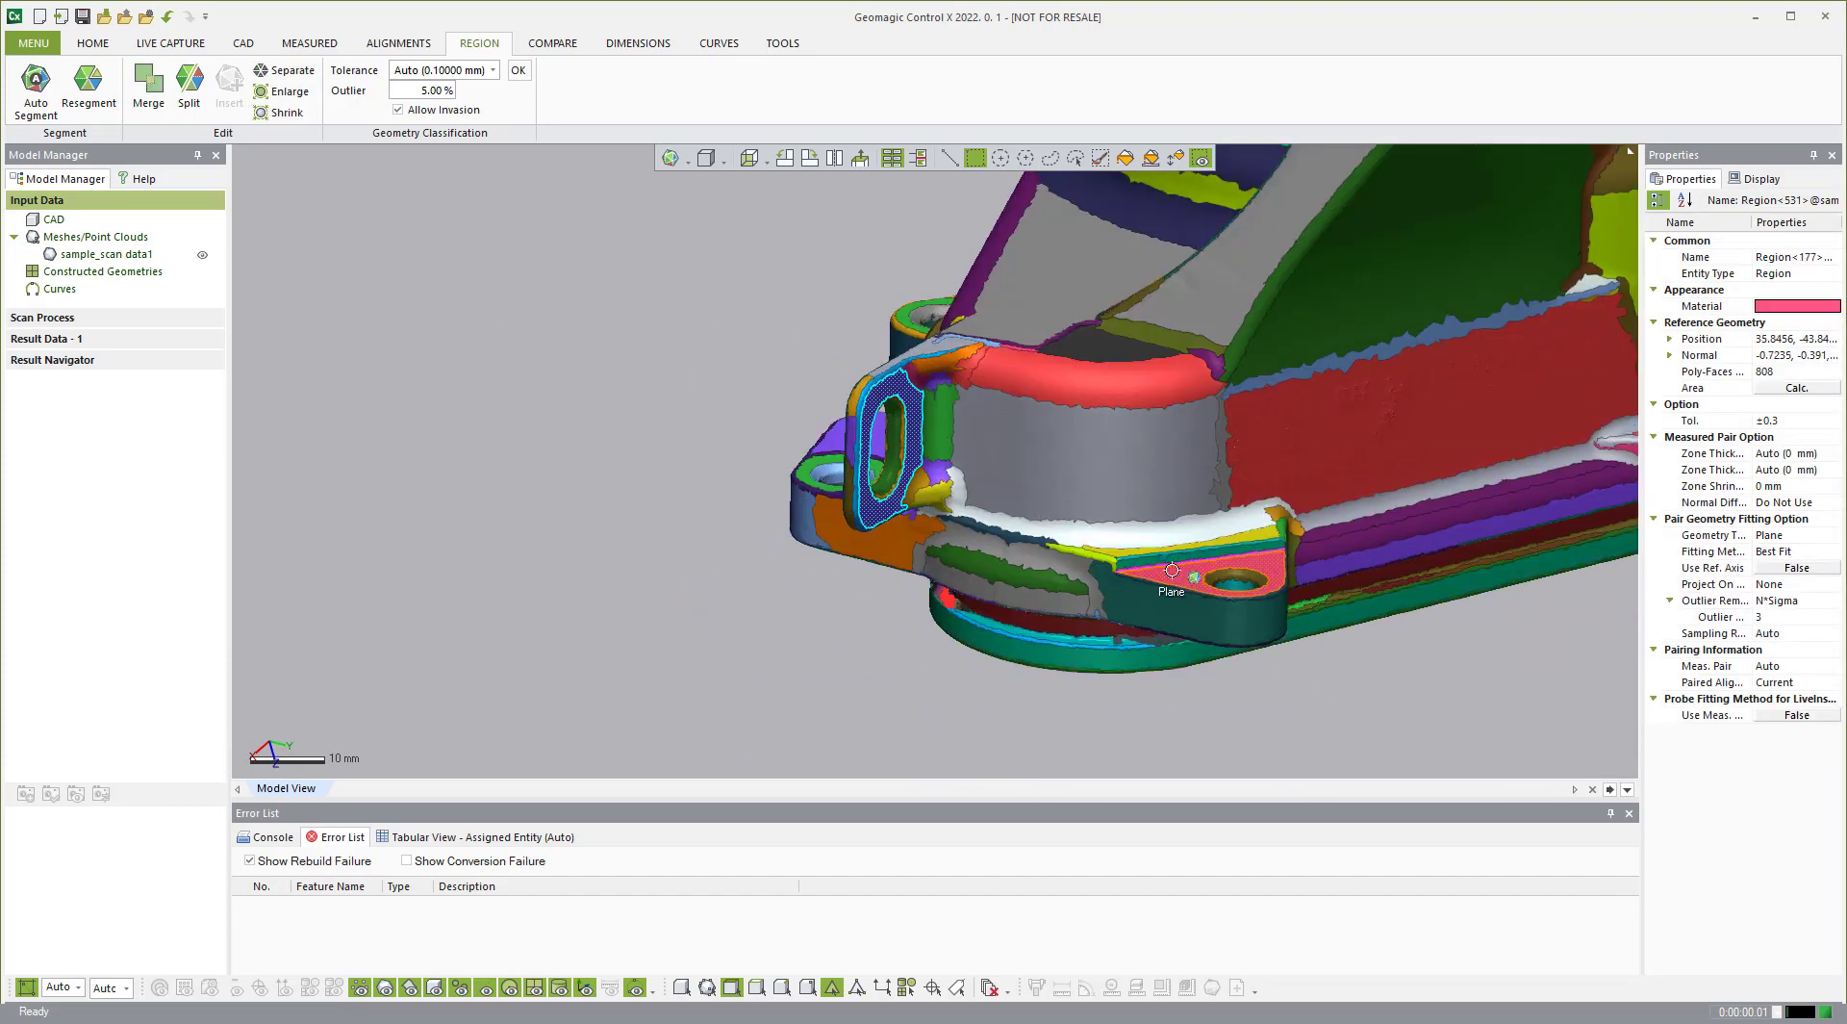
{"action": "left_click", "coordinate": [1127, 446]}
{"action": "right_click_drag", "start_coordinate": [1127, 446], "coordinate": [1059, 332]}
{"action": "scroll", "coordinate": [1028, 423], "scroll_direction": "up", "scroll_amount": 2}
{"action": "left_click", "coordinate": [952, 161]}
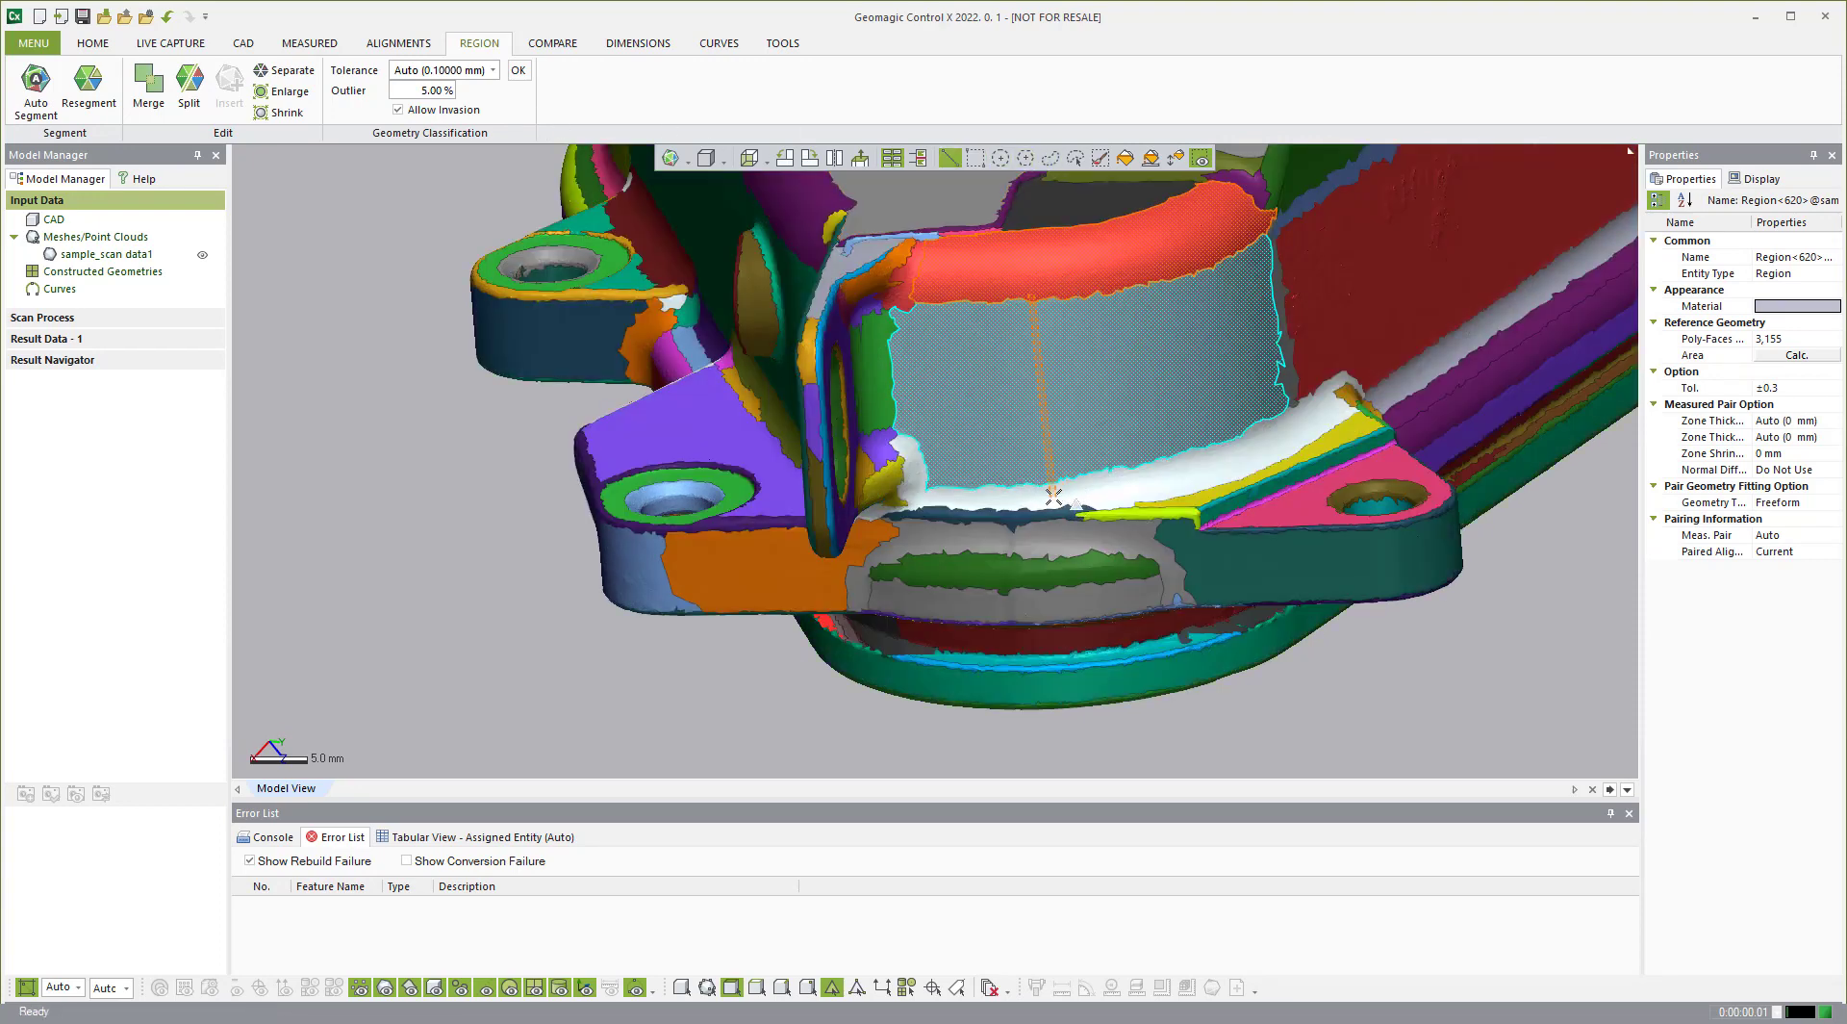
{"action": "left_click_drag", "start_coordinate": [1054, 495], "coordinate": [1054, 497]}
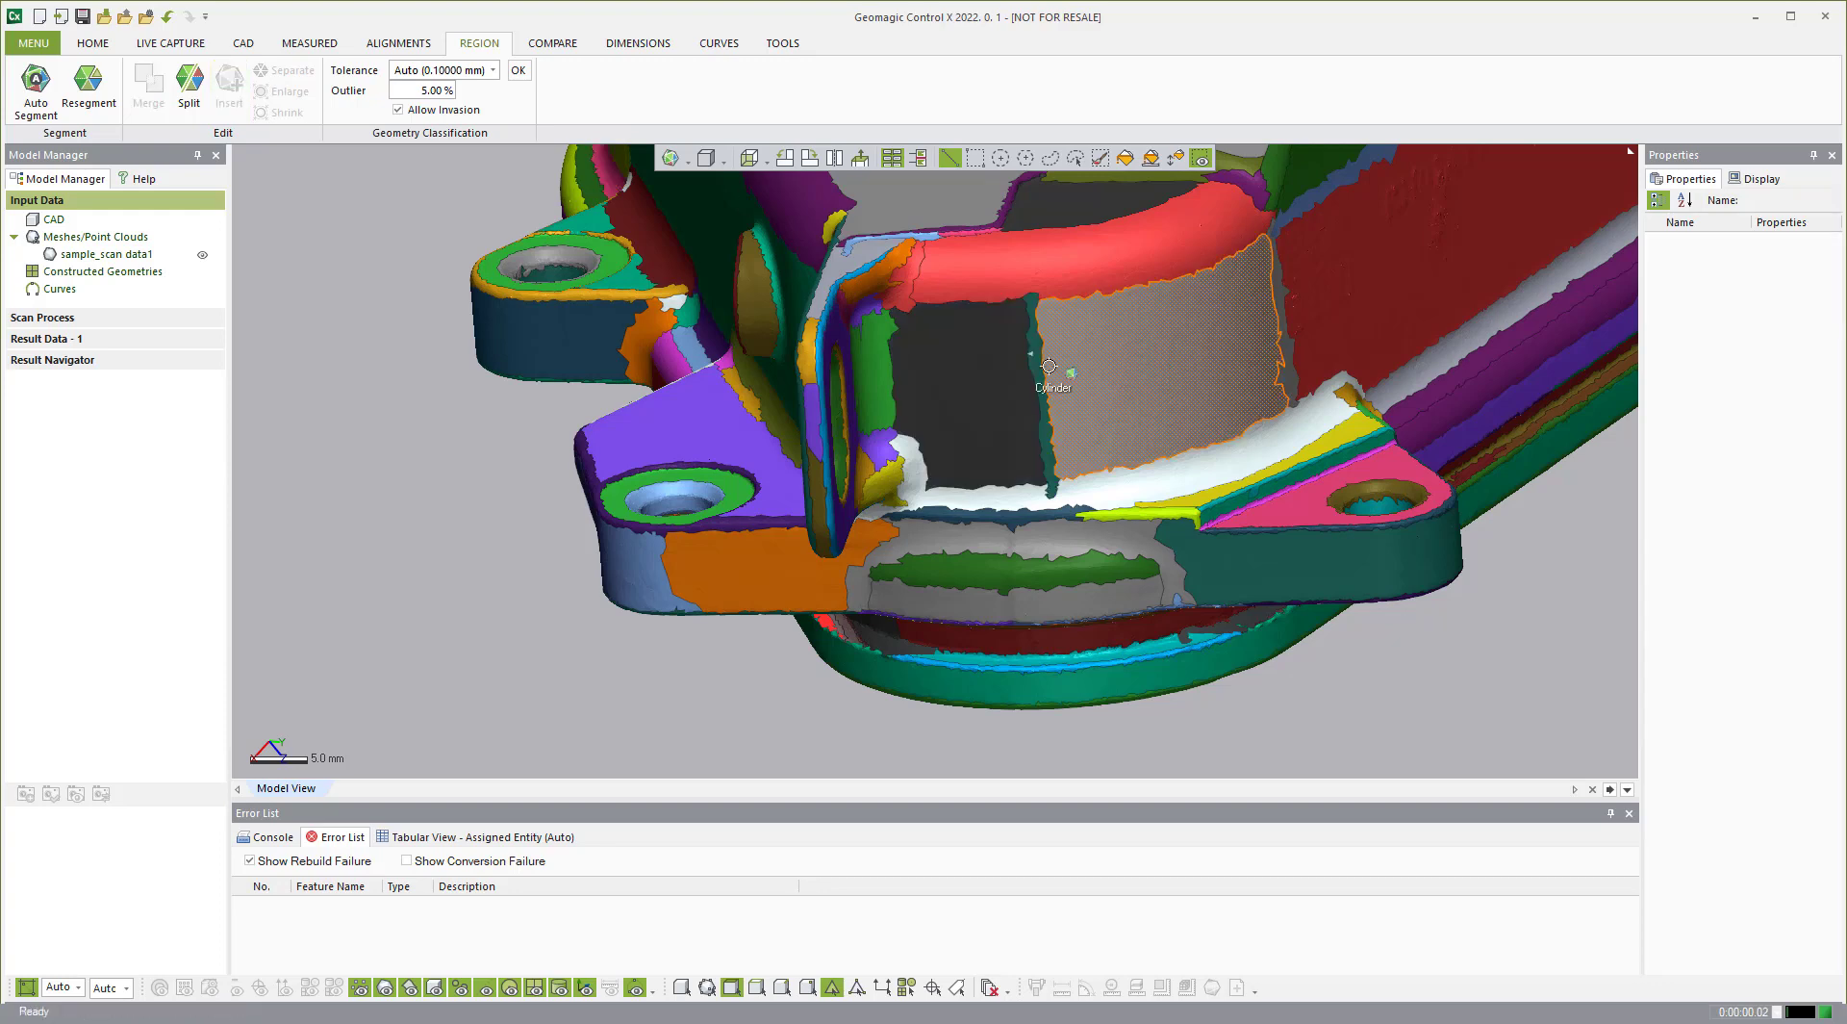
Step: Select the spherical region on the rim of the open cylindrical neck and examine its extent around the rim
{"action": "scroll", "coordinate": [972, 375], "scroll_direction": "down", "scroll_amount": 3}
{"action": "right_click_drag", "start_coordinate": [975, 363], "coordinate": [1353, 334]}
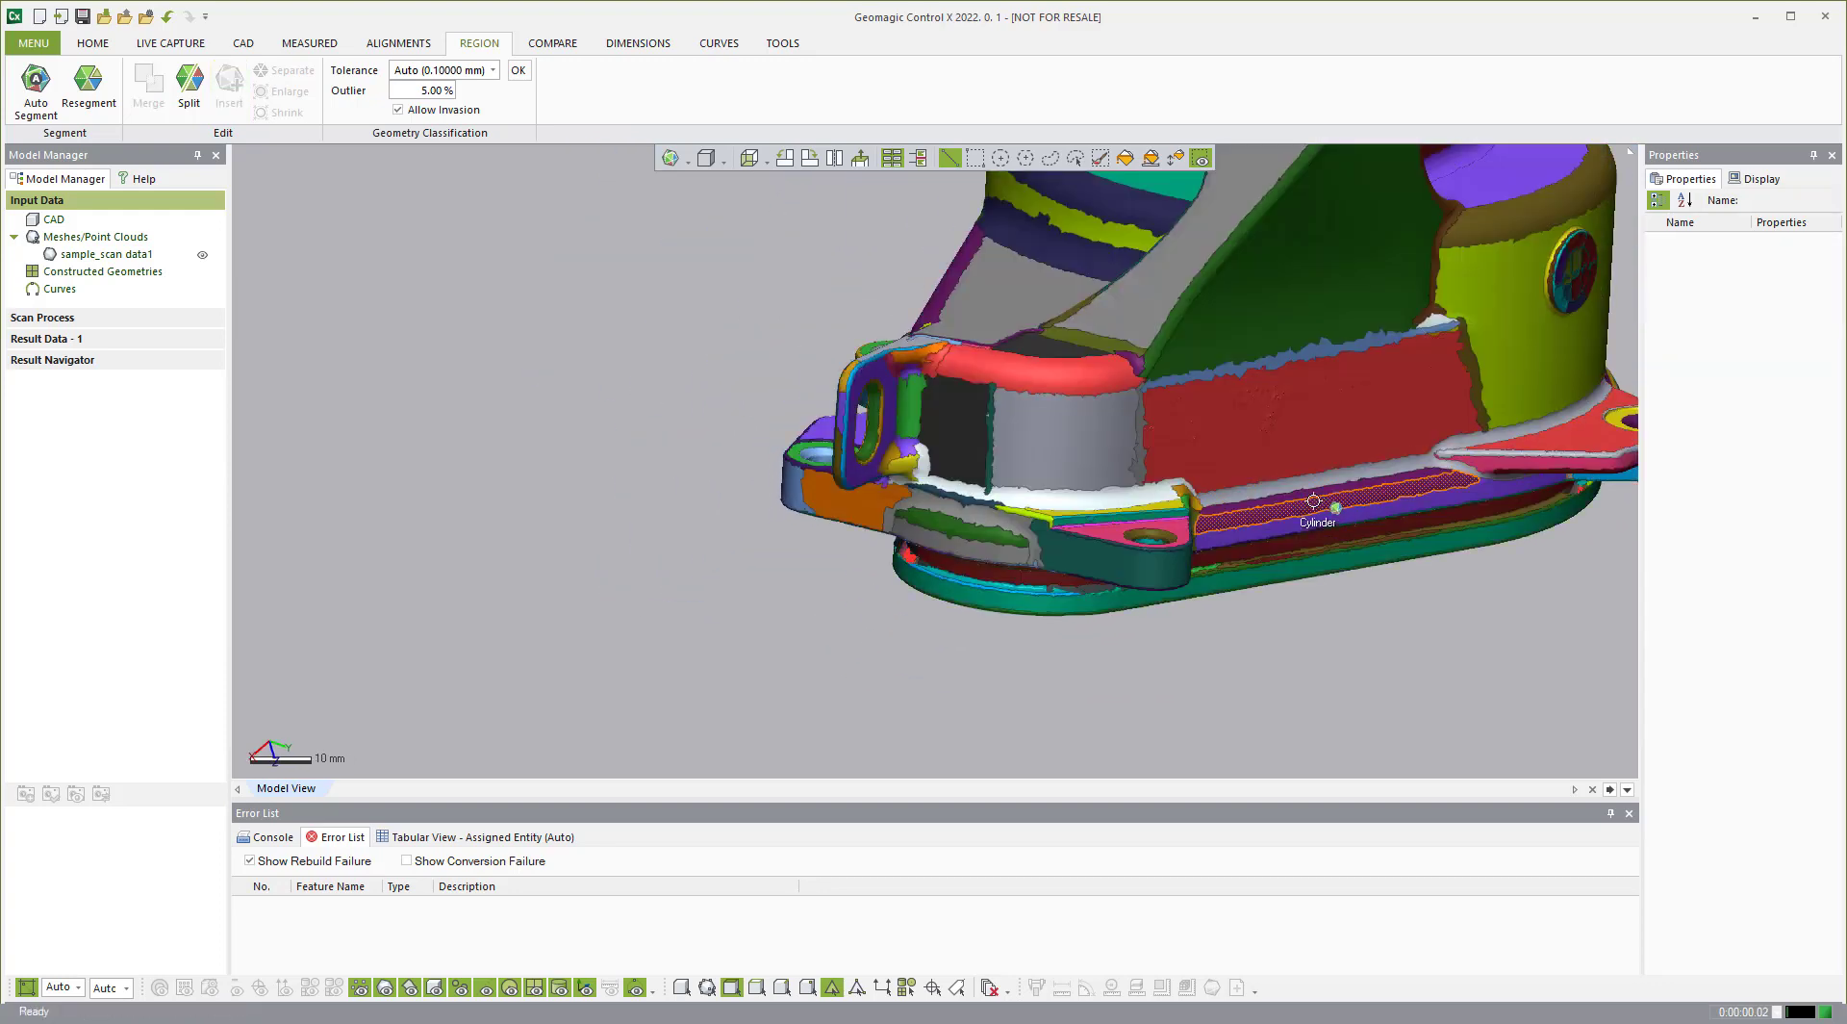
{"action": "right_click_drag", "start_coordinate": [1313, 500], "coordinate": [1237, 539]}
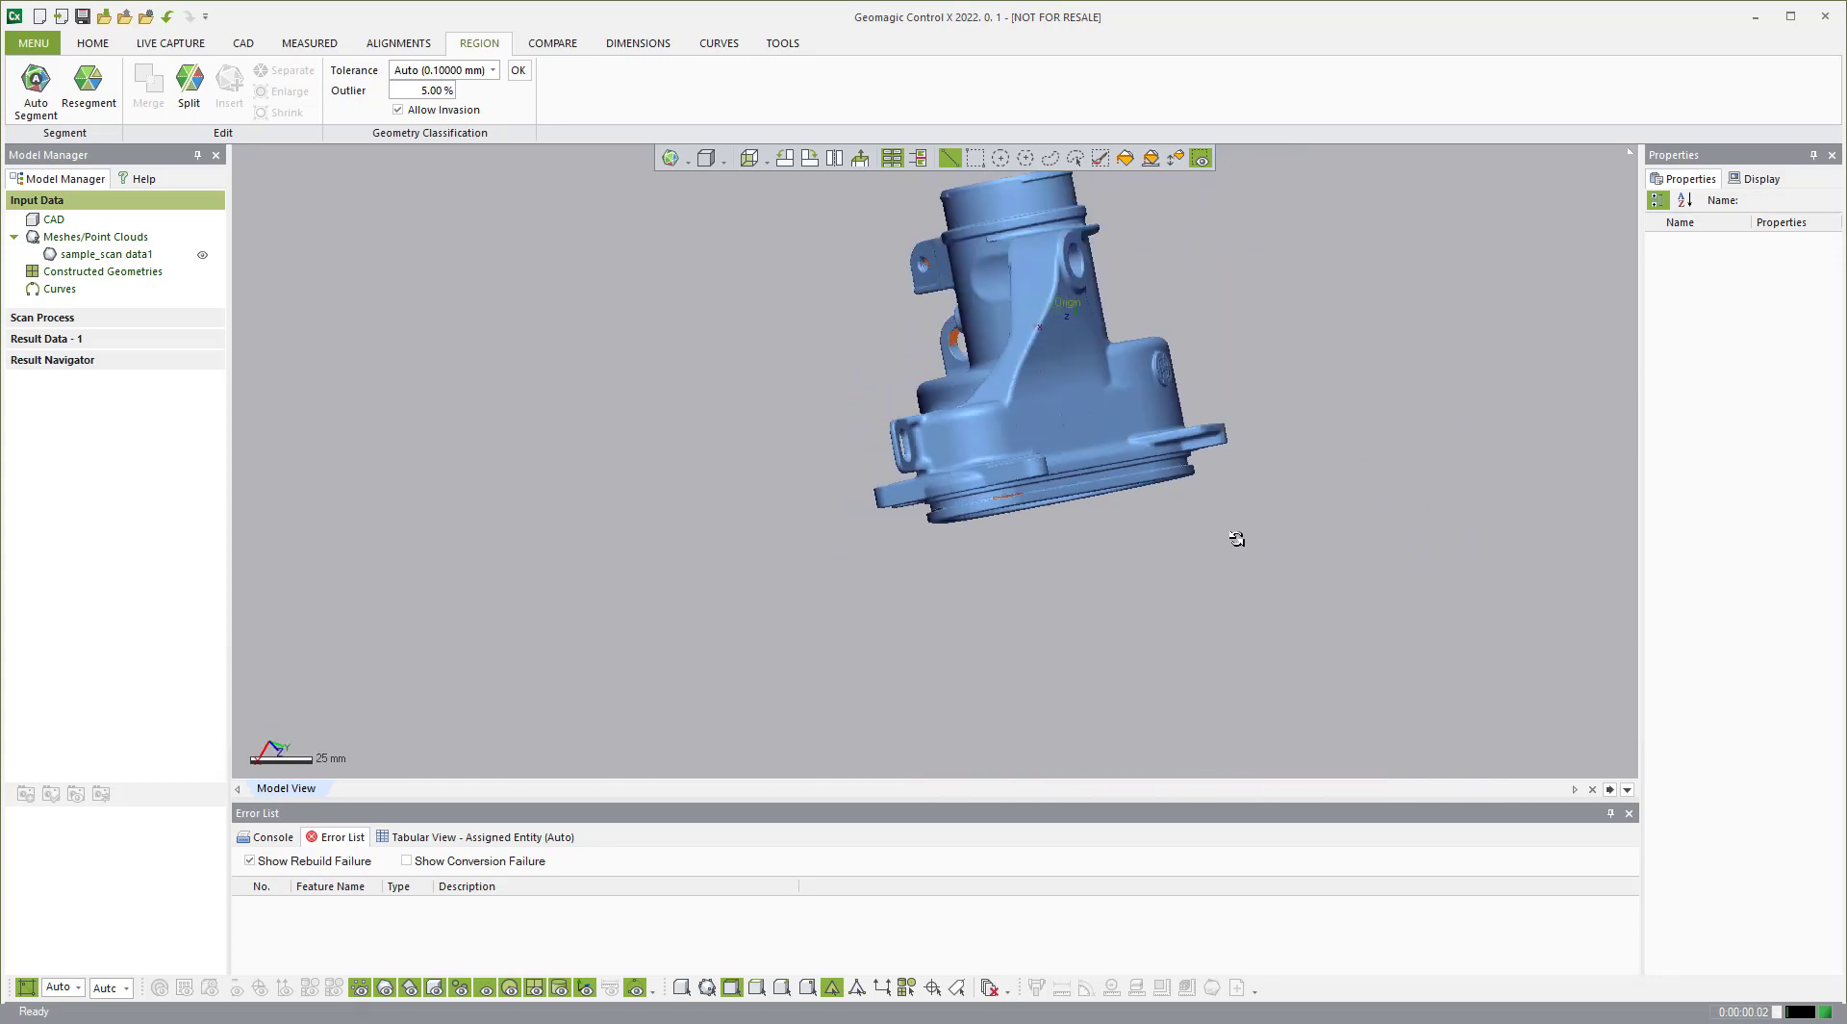
{"action": "scroll", "coordinate": [899, 293], "scroll_direction": "up", "scroll_amount": 8}
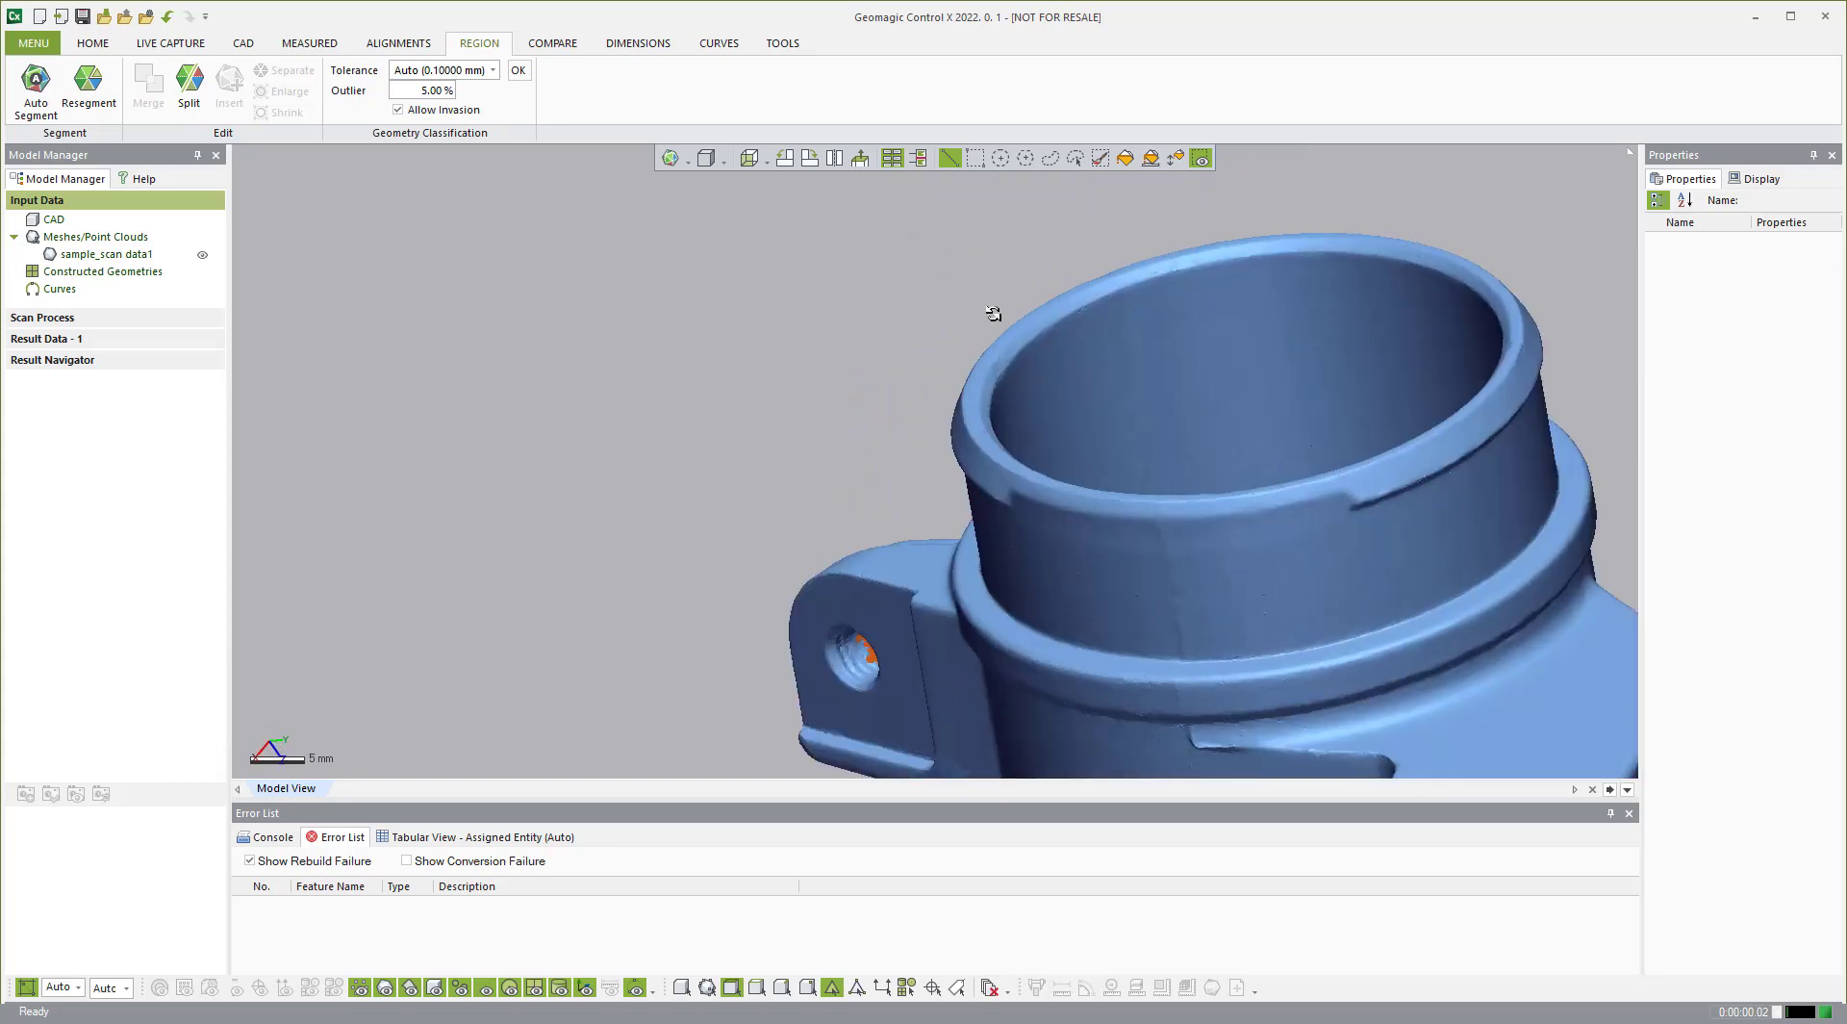
{"action": "scroll", "coordinate": [993, 313], "scroll_direction": "up", "scroll_amount": 5}
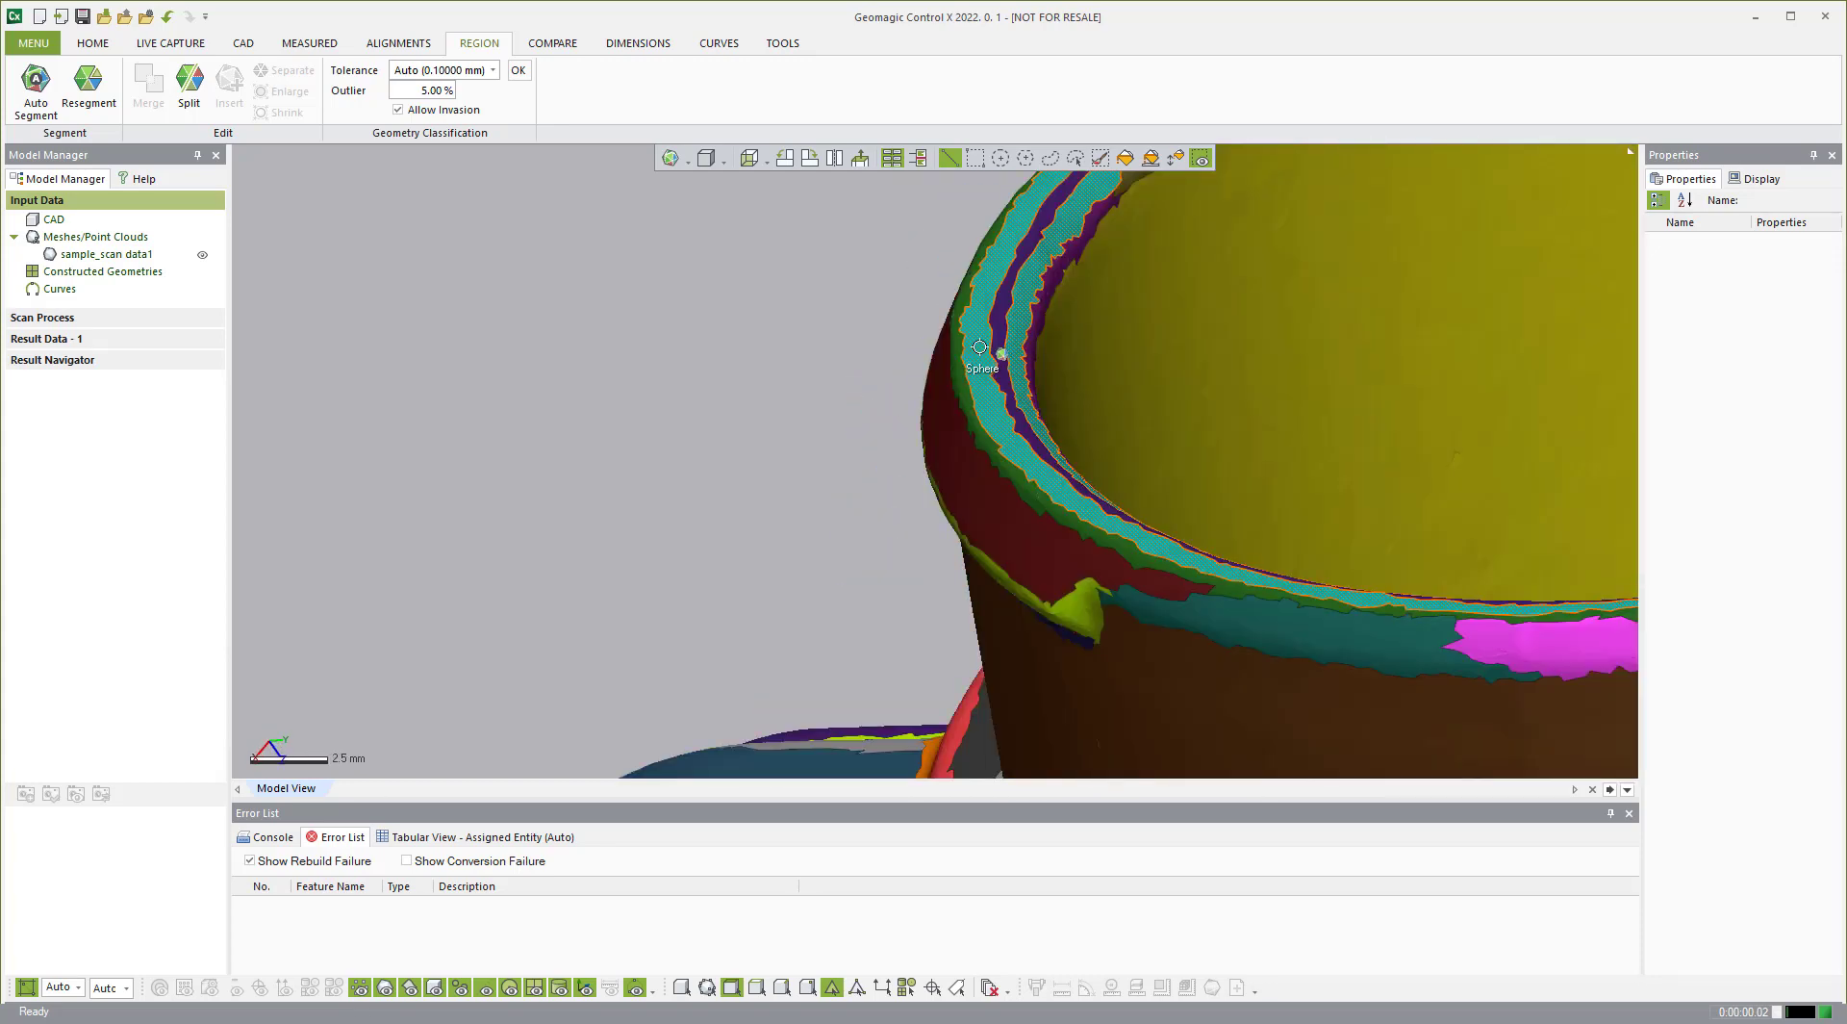
{"action": "left_click", "coordinate": [979, 346]}
{"action": "scroll", "coordinate": [740, 385], "scroll_direction": "down", "scroll_amount": 5}
{"action": "right_click_drag", "start_coordinate": [1209, 314], "coordinate": [1268, 306]}
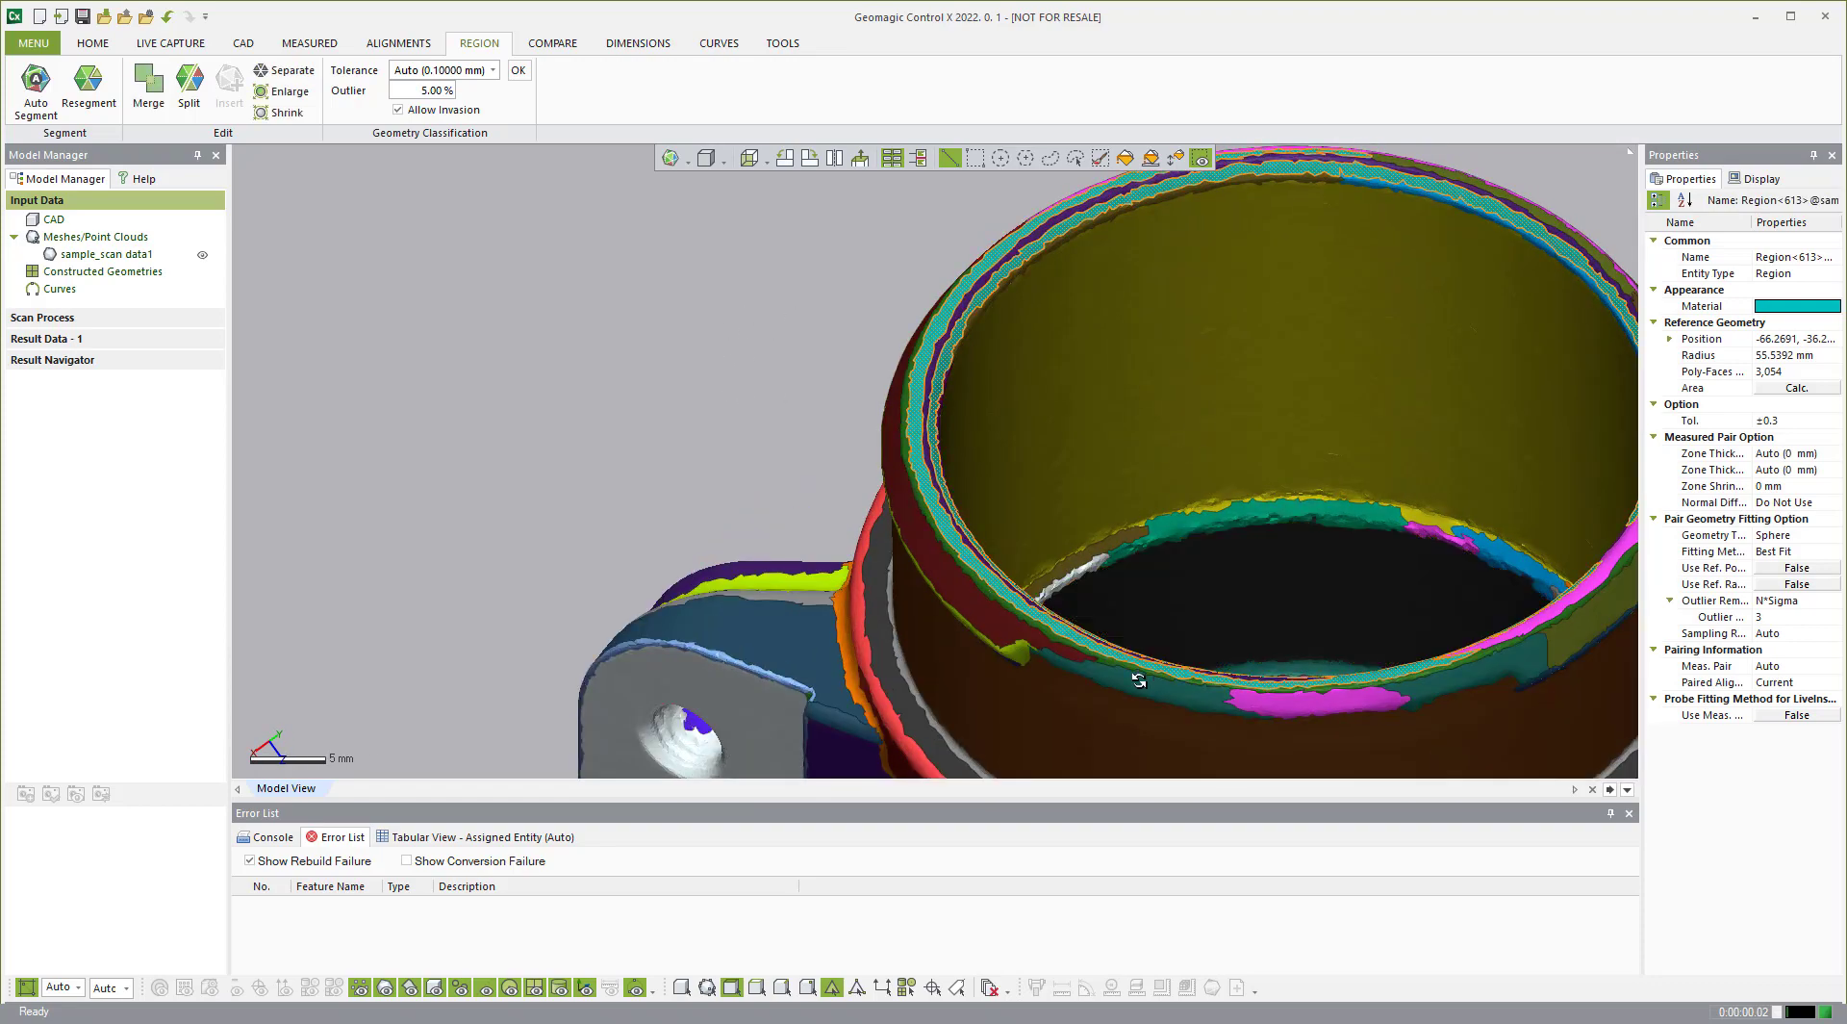
{"action": "right_click_drag", "start_coordinate": [1138, 680], "coordinate": [559, 395]}
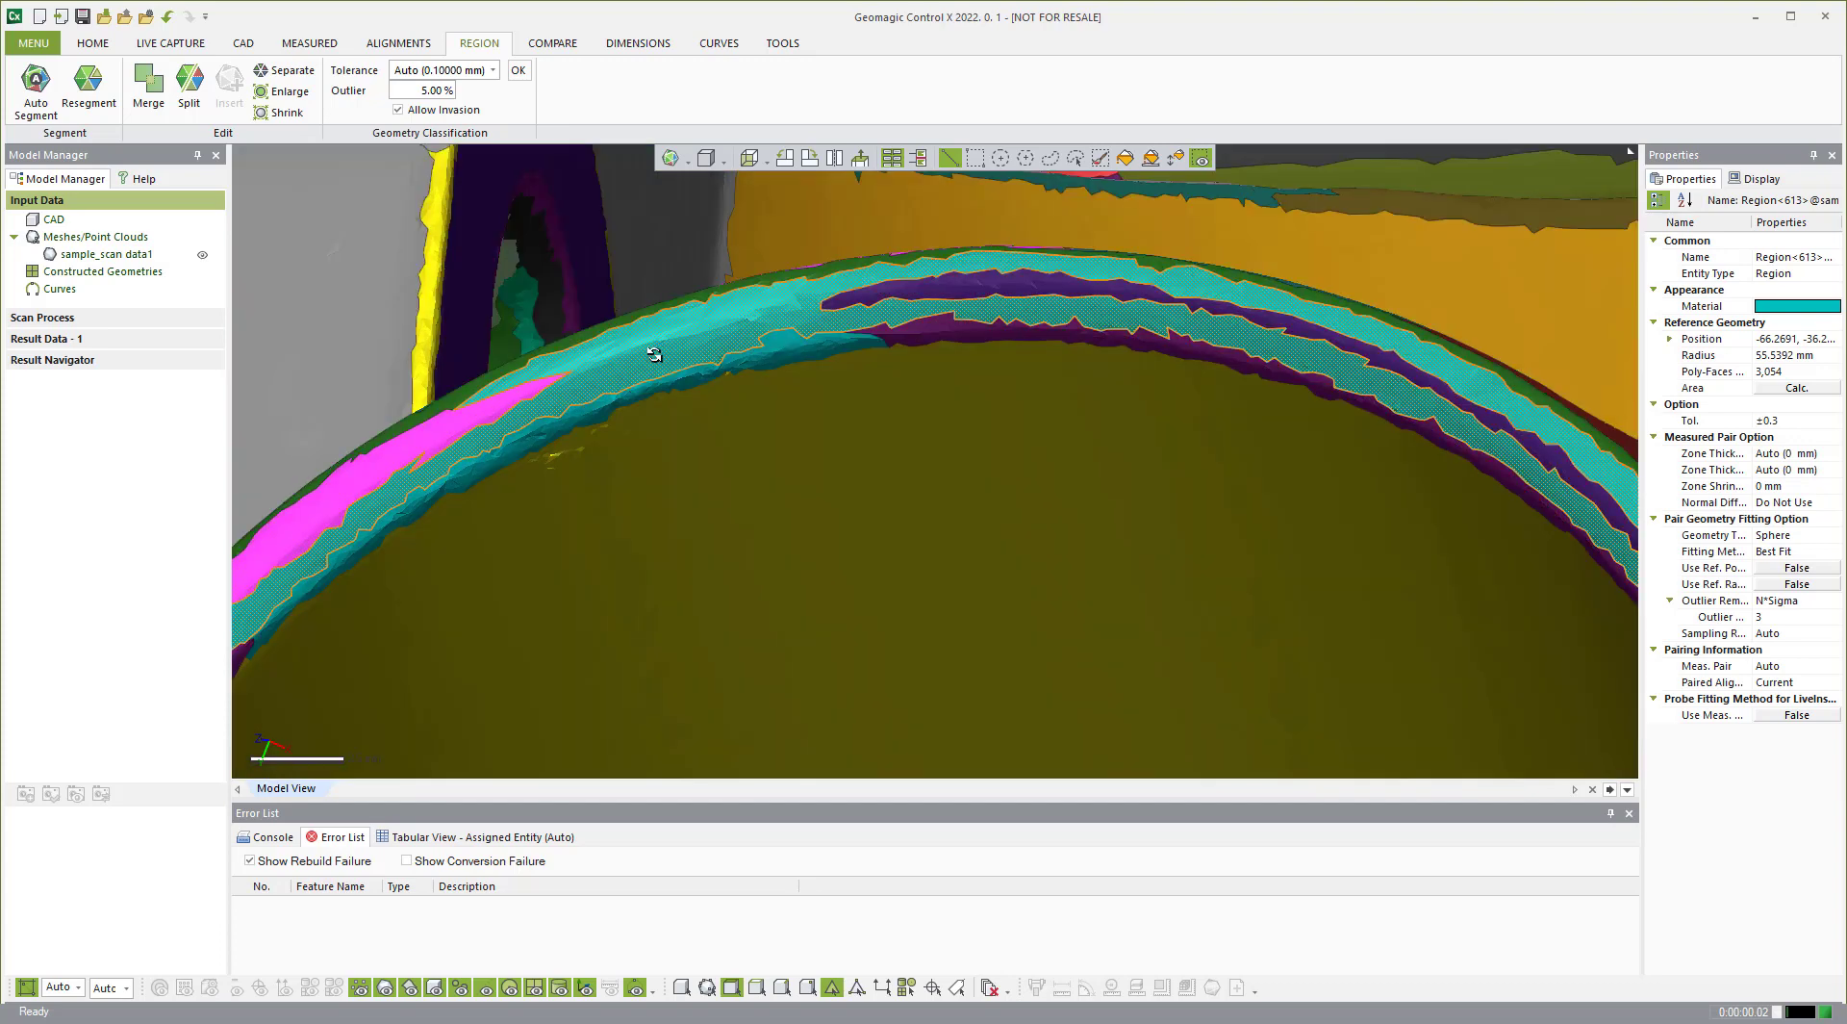
{"action": "scroll", "coordinate": [559, 373], "scroll_direction": "up", "scroll_amount": 3}
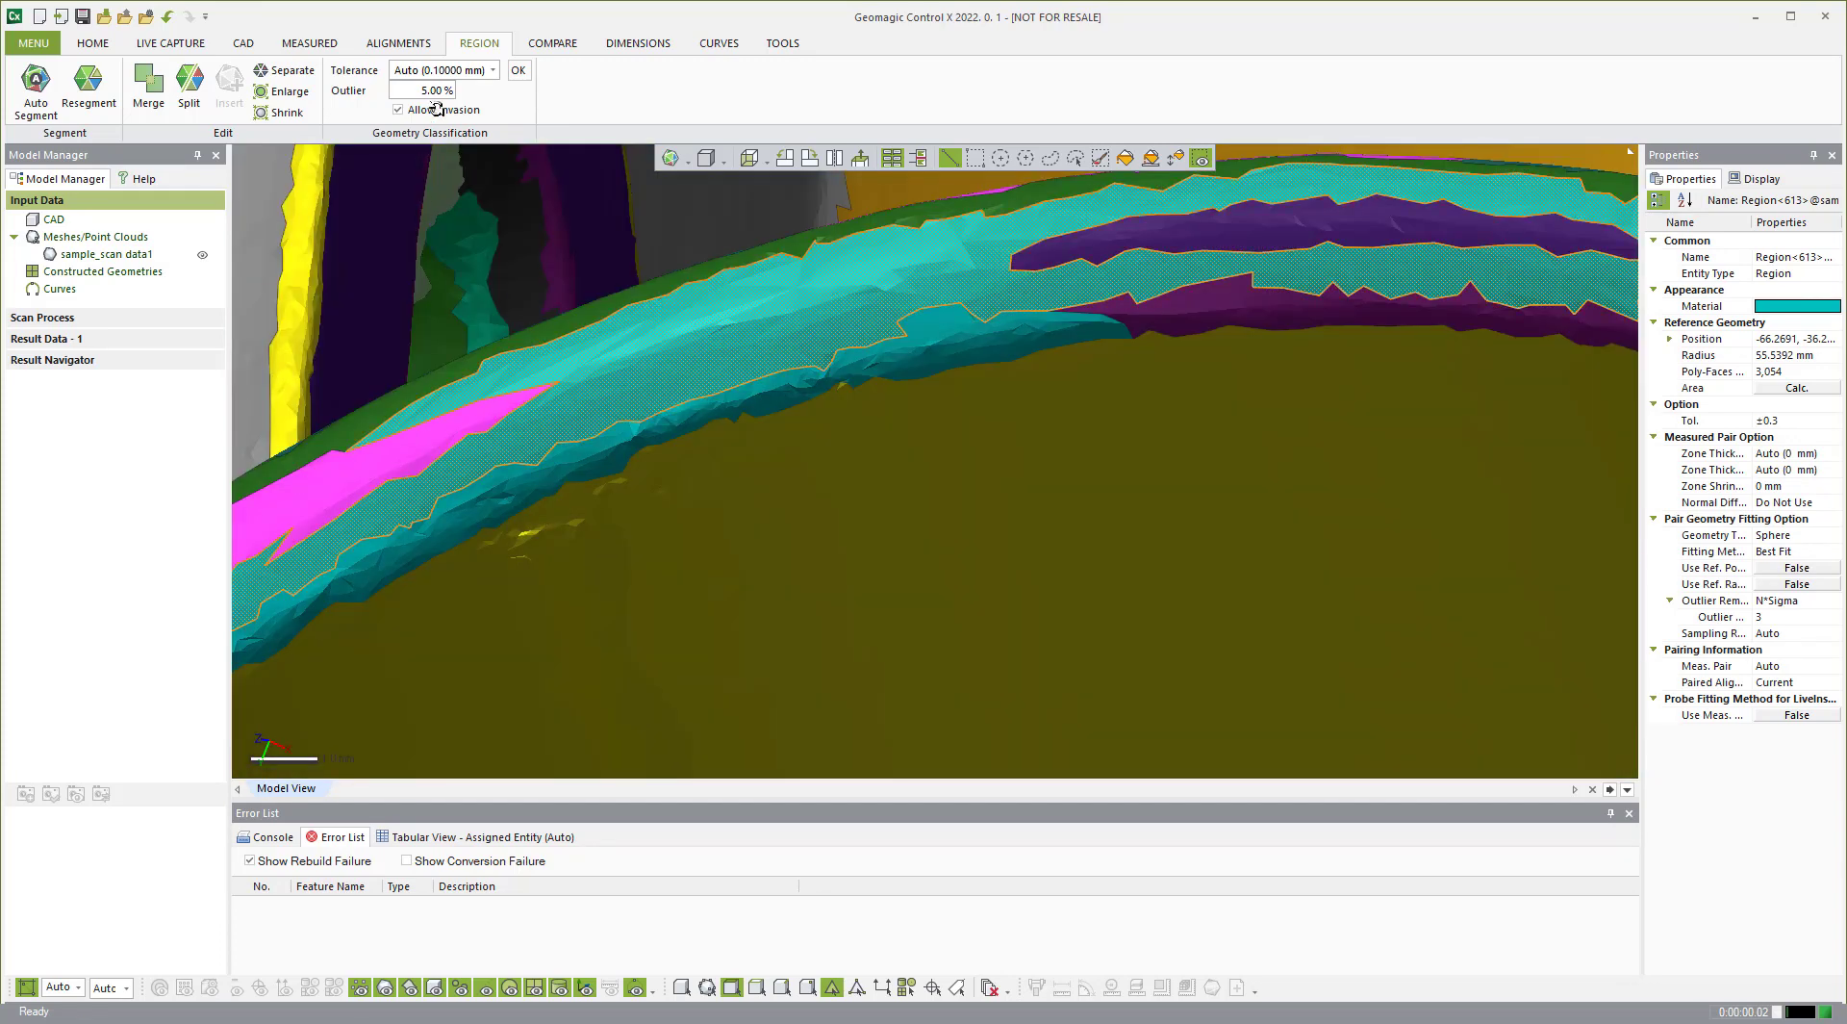
Step: Paint a band of poly-faces across the rim region with the paintbrush selection and separate them into a new region
{"action": "left_click", "coordinate": [1097, 157]}
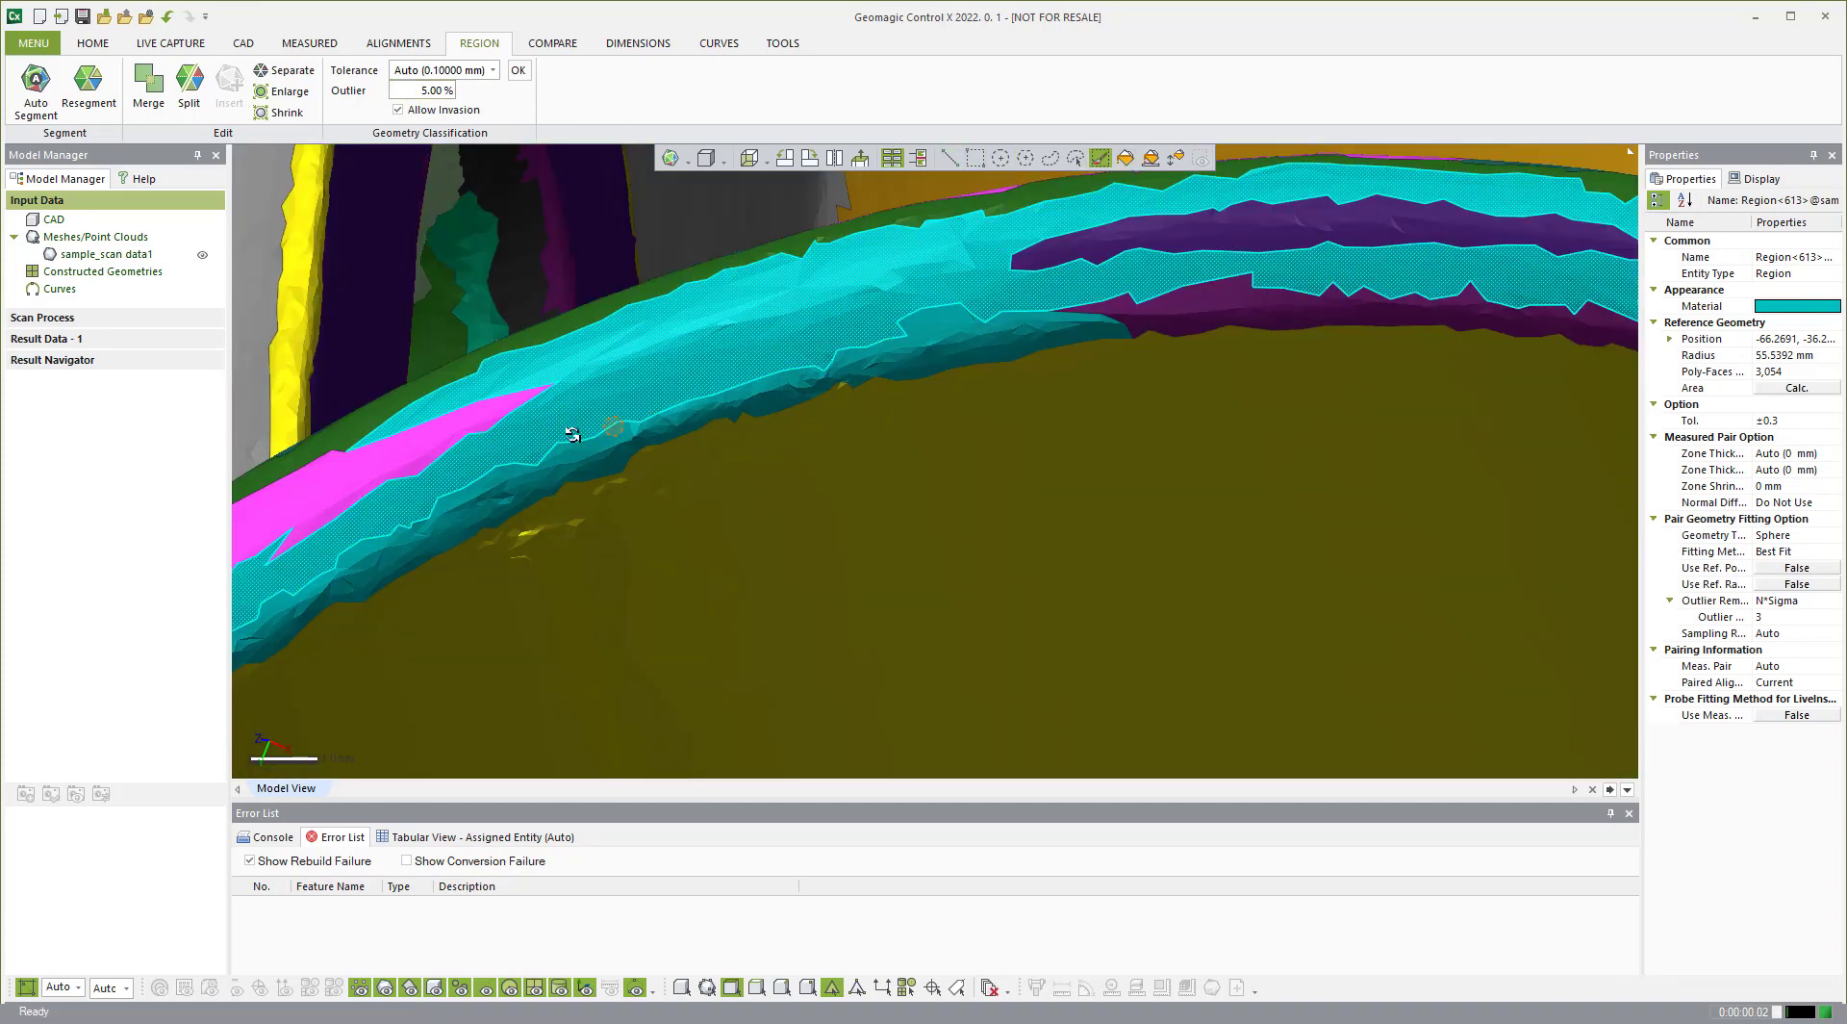
{"action": "left_click_drag", "start_coordinate": [535, 397], "coordinate": [552, 402]}
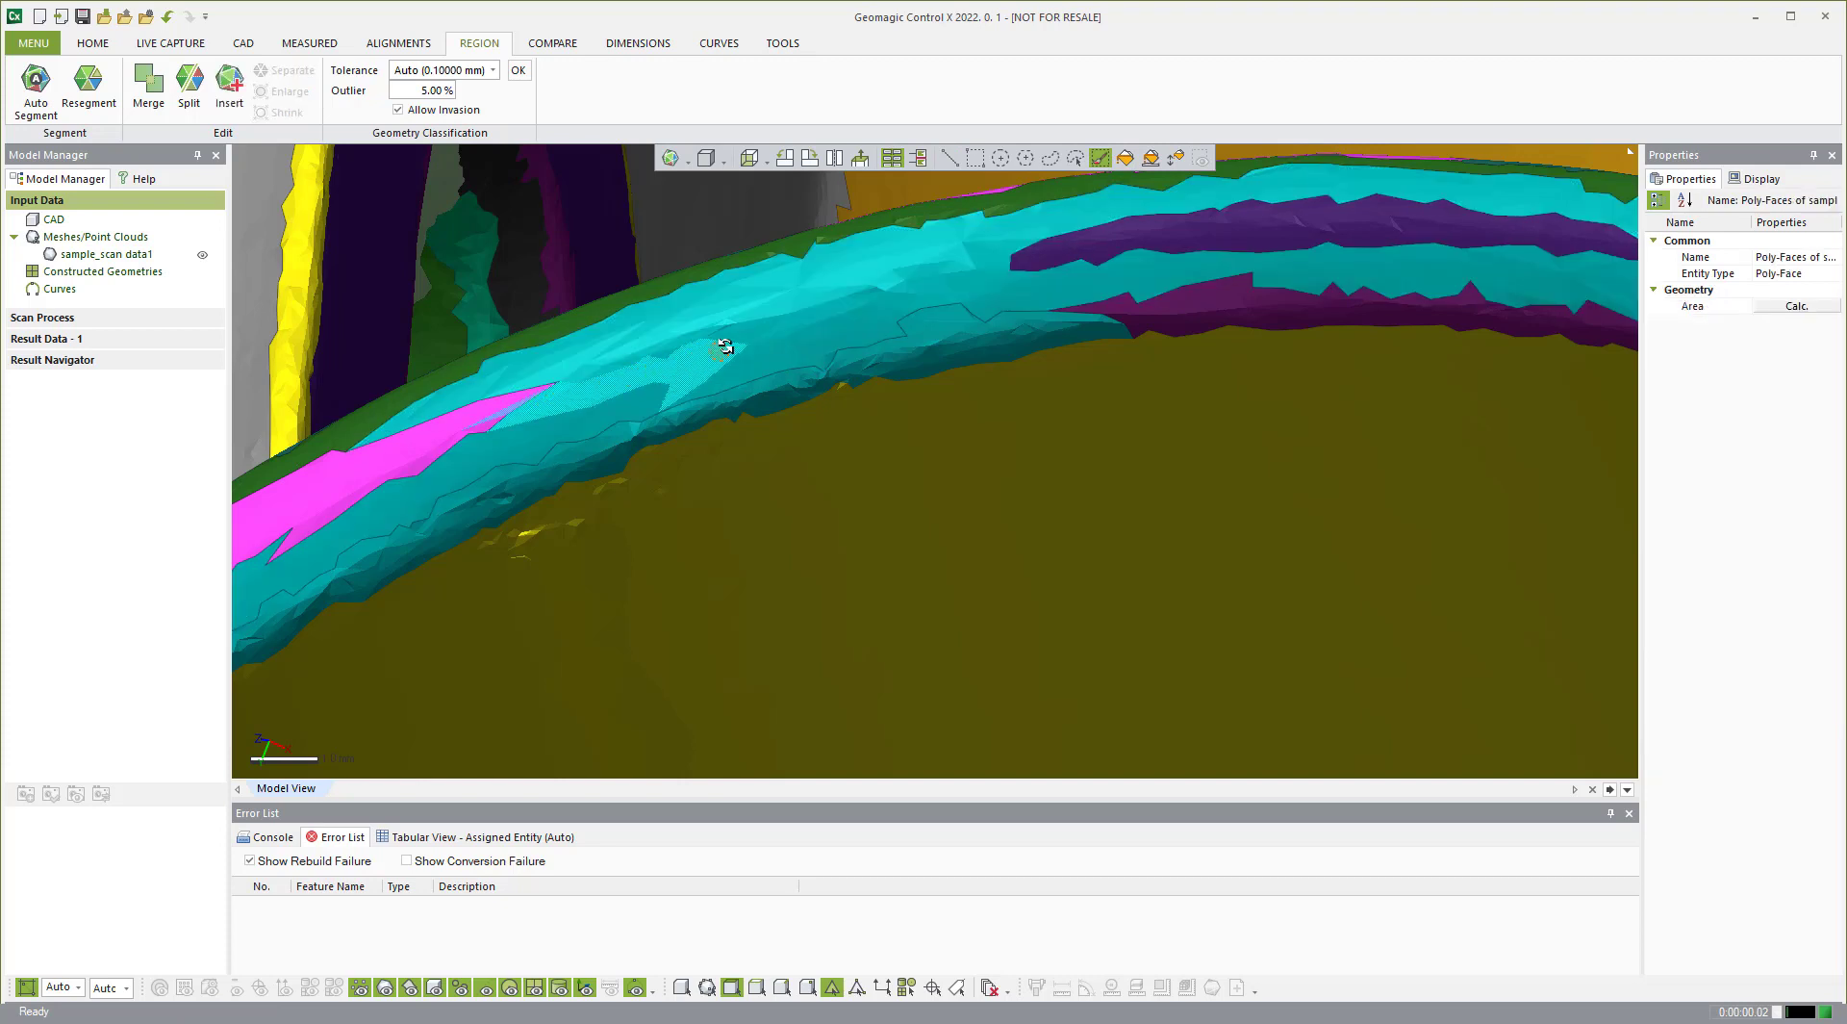
{"action": "left_click_drag", "start_coordinate": [832, 321], "coordinate": [1033, 274]}
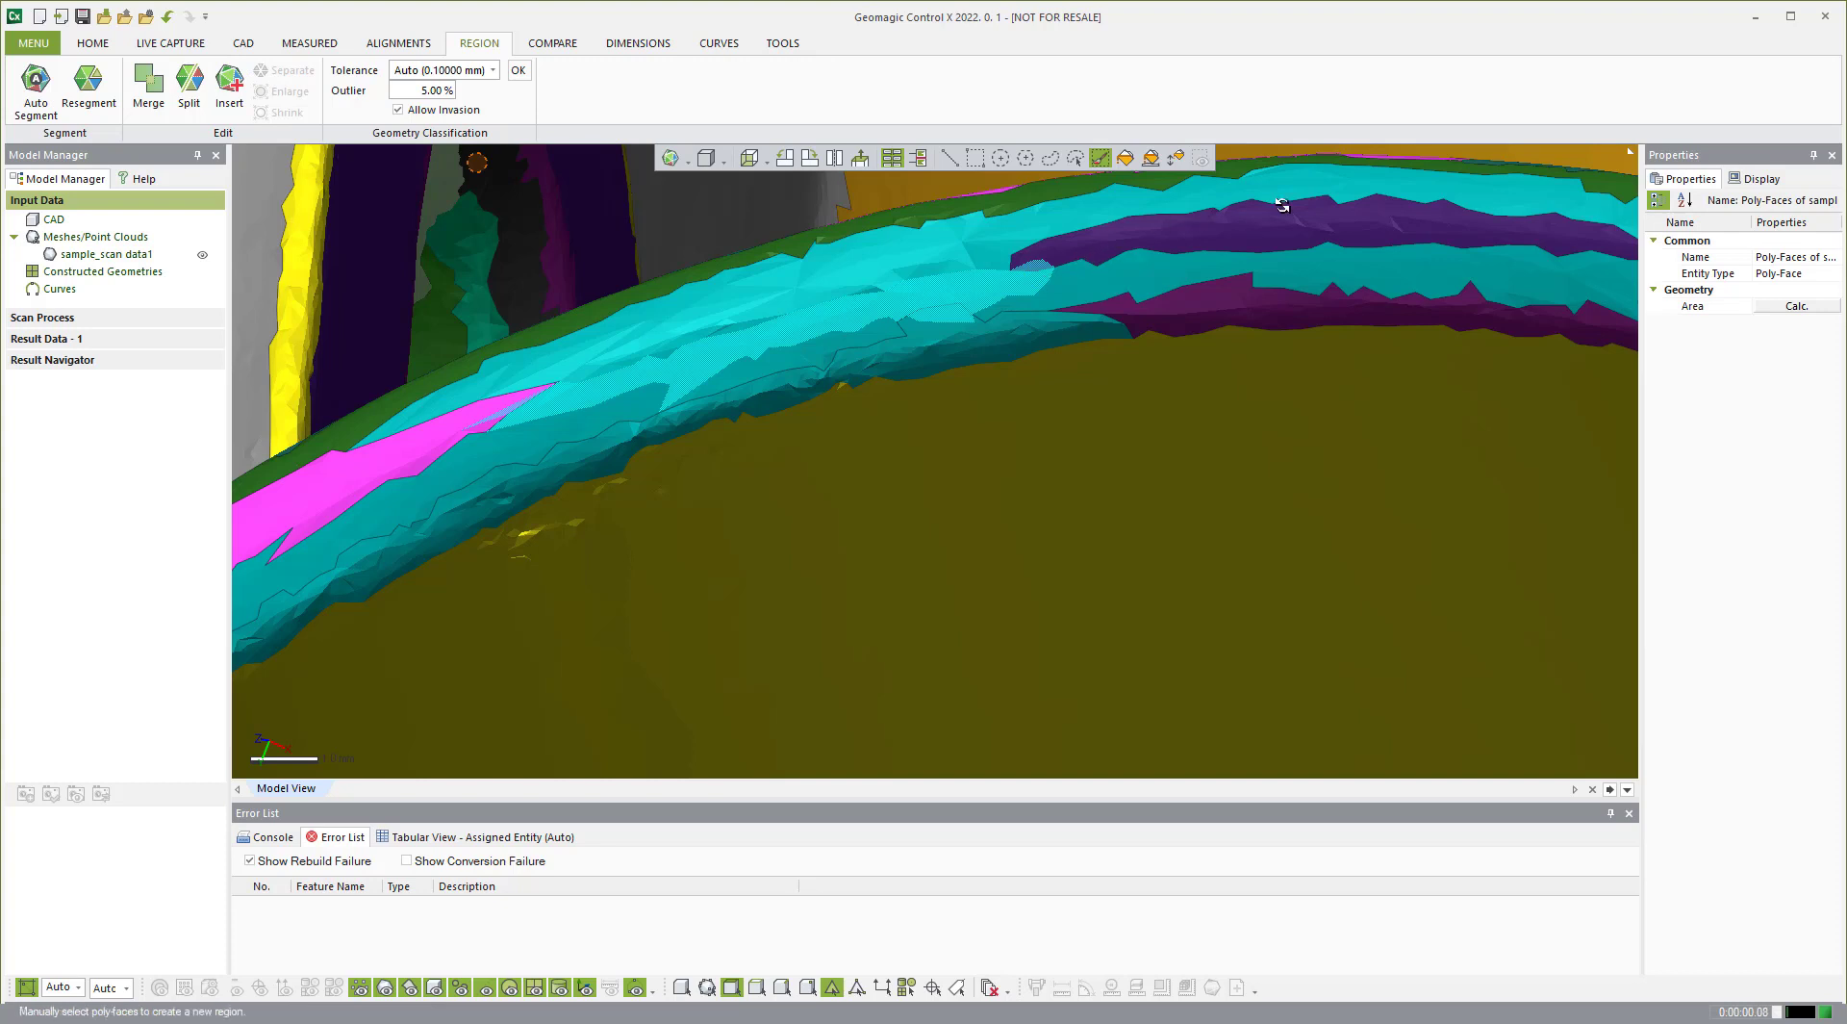
{"action": "key", "text": "Escape"}
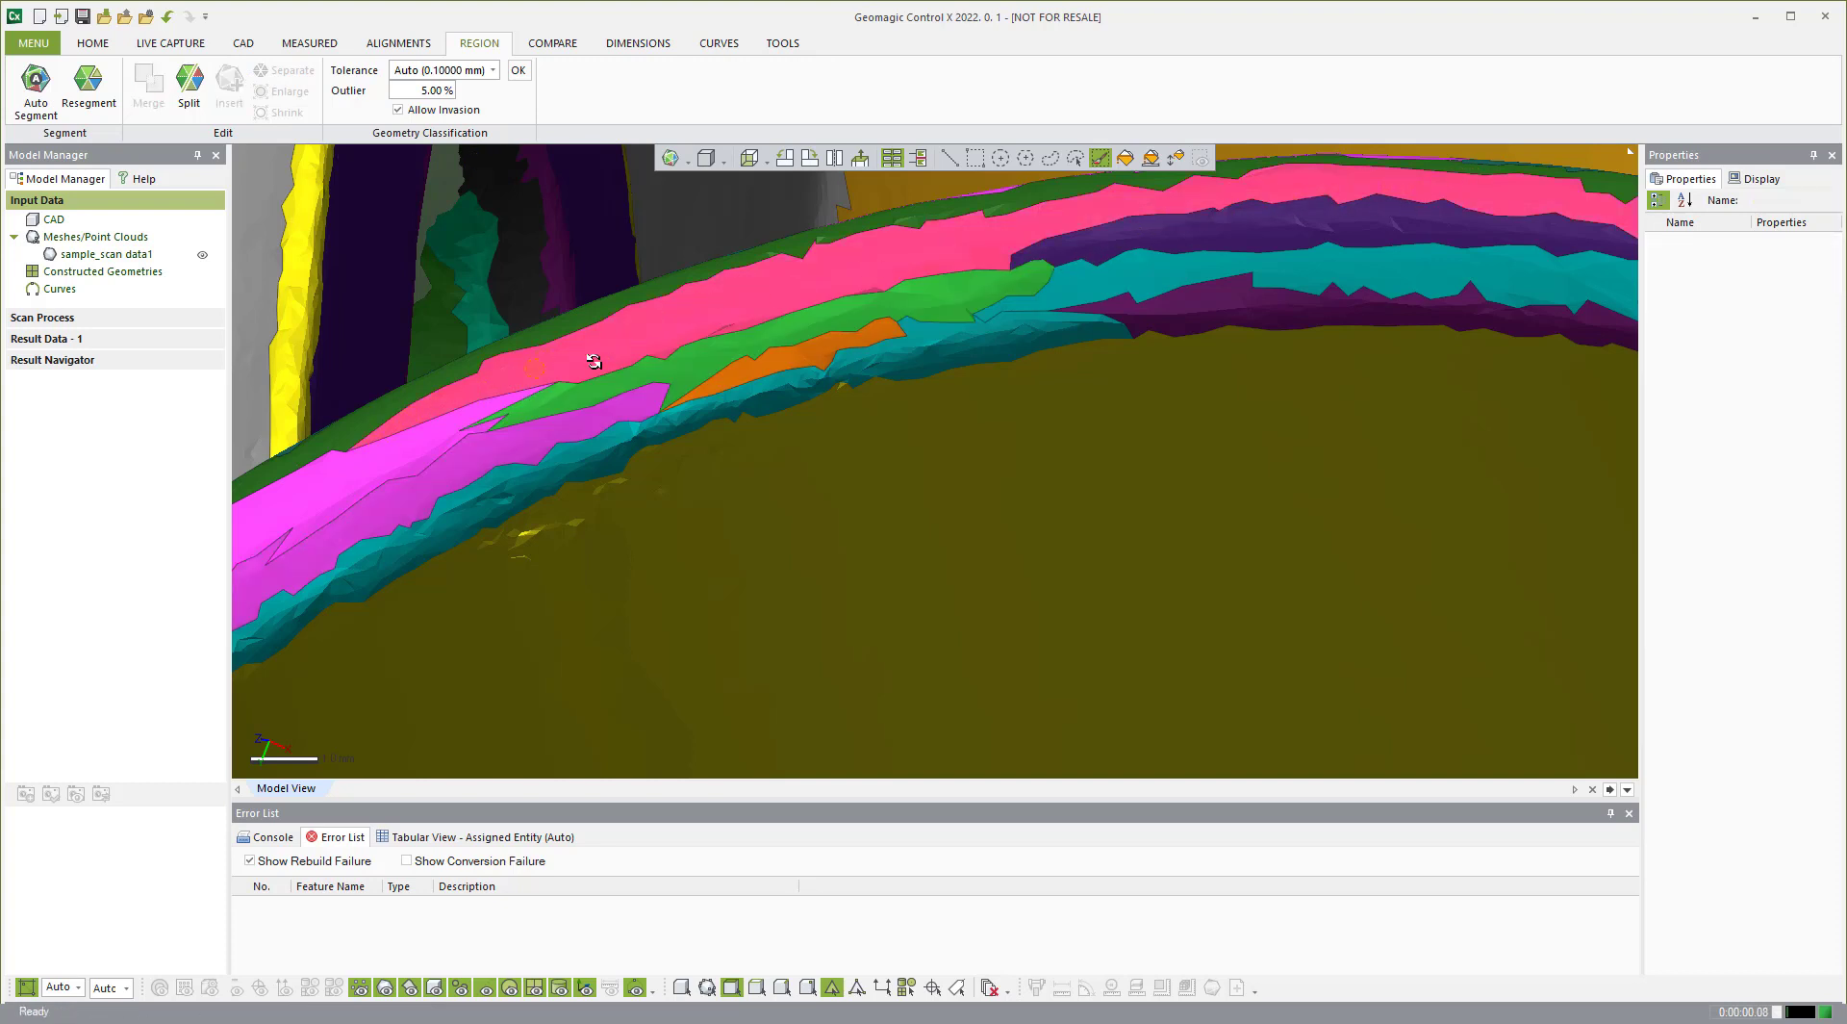
Step: Select the pink planar region and the adjoining fragments along the rim's top face and merge them into one region
{"action": "scroll", "coordinate": [722, 313], "scroll_direction": "down", "scroll_amount": 4}
{"action": "right_click_drag", "start_coordinate": [792, 383], "coordinate": [590, 212]}
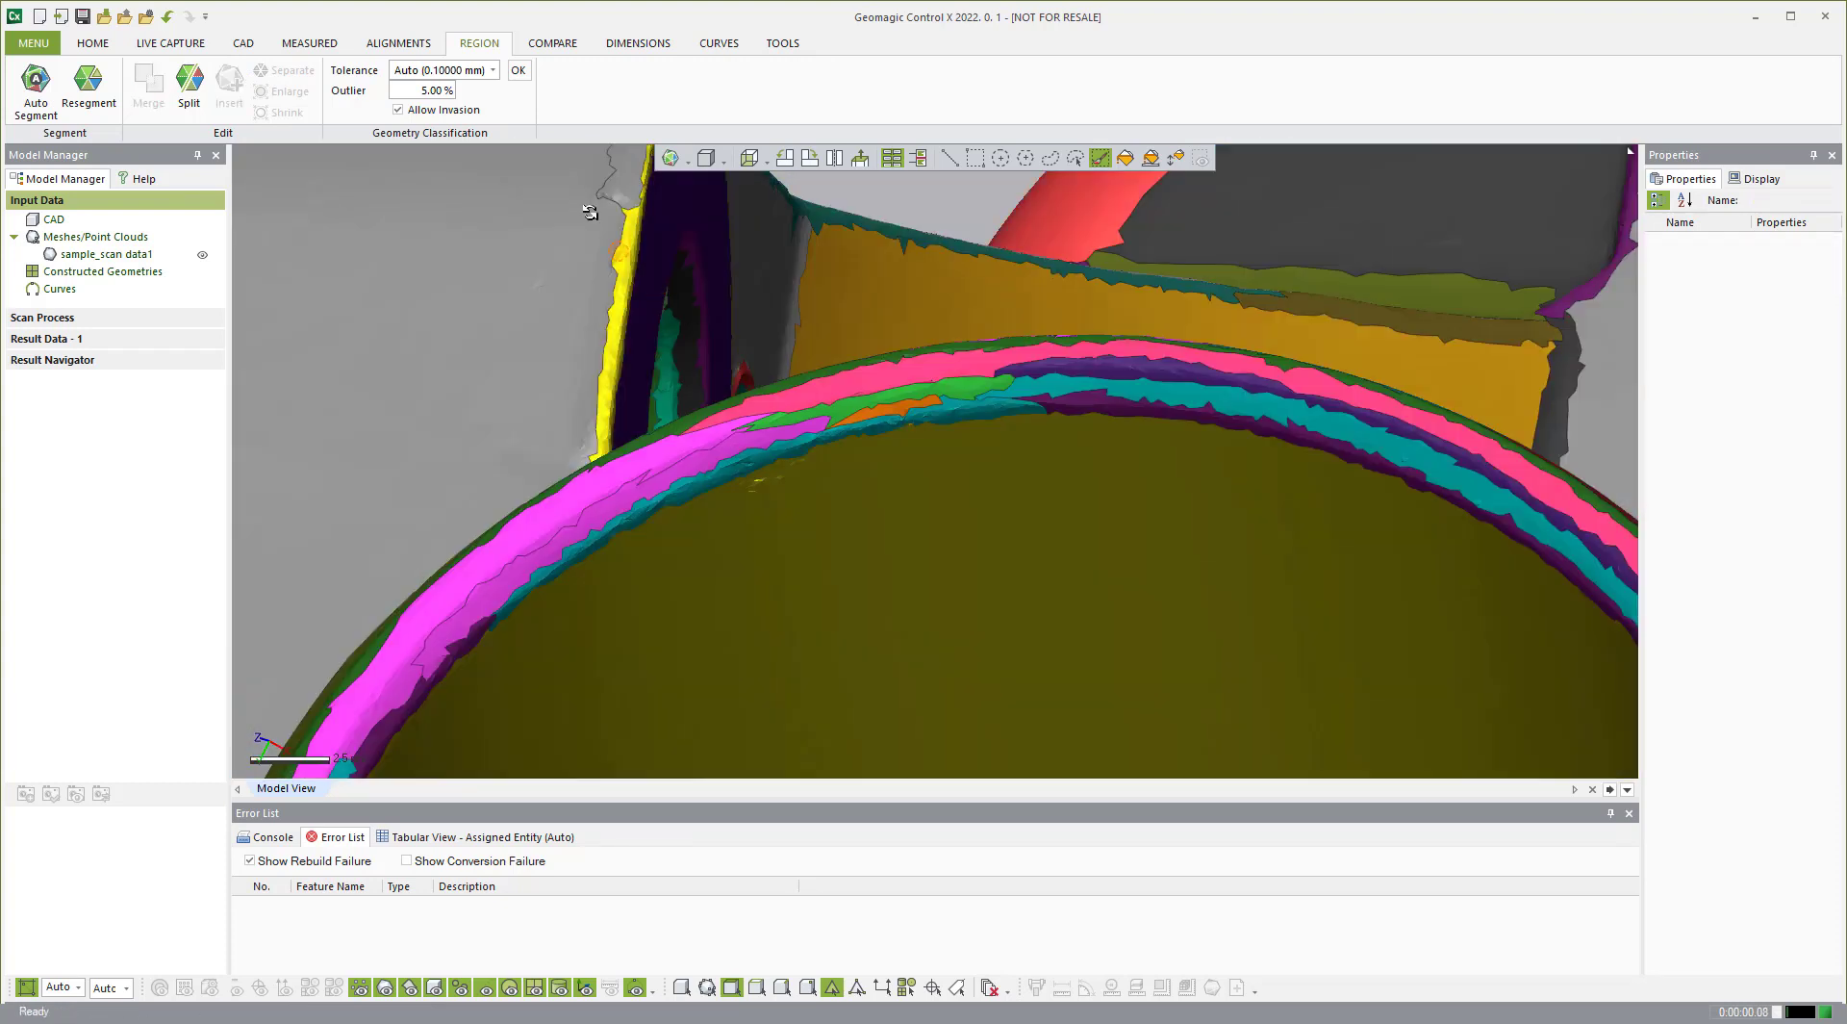
{"action": "left_click", "coordinate": [977, 156]}
{"action": "left_click", "coordinate": [1080, 352]}
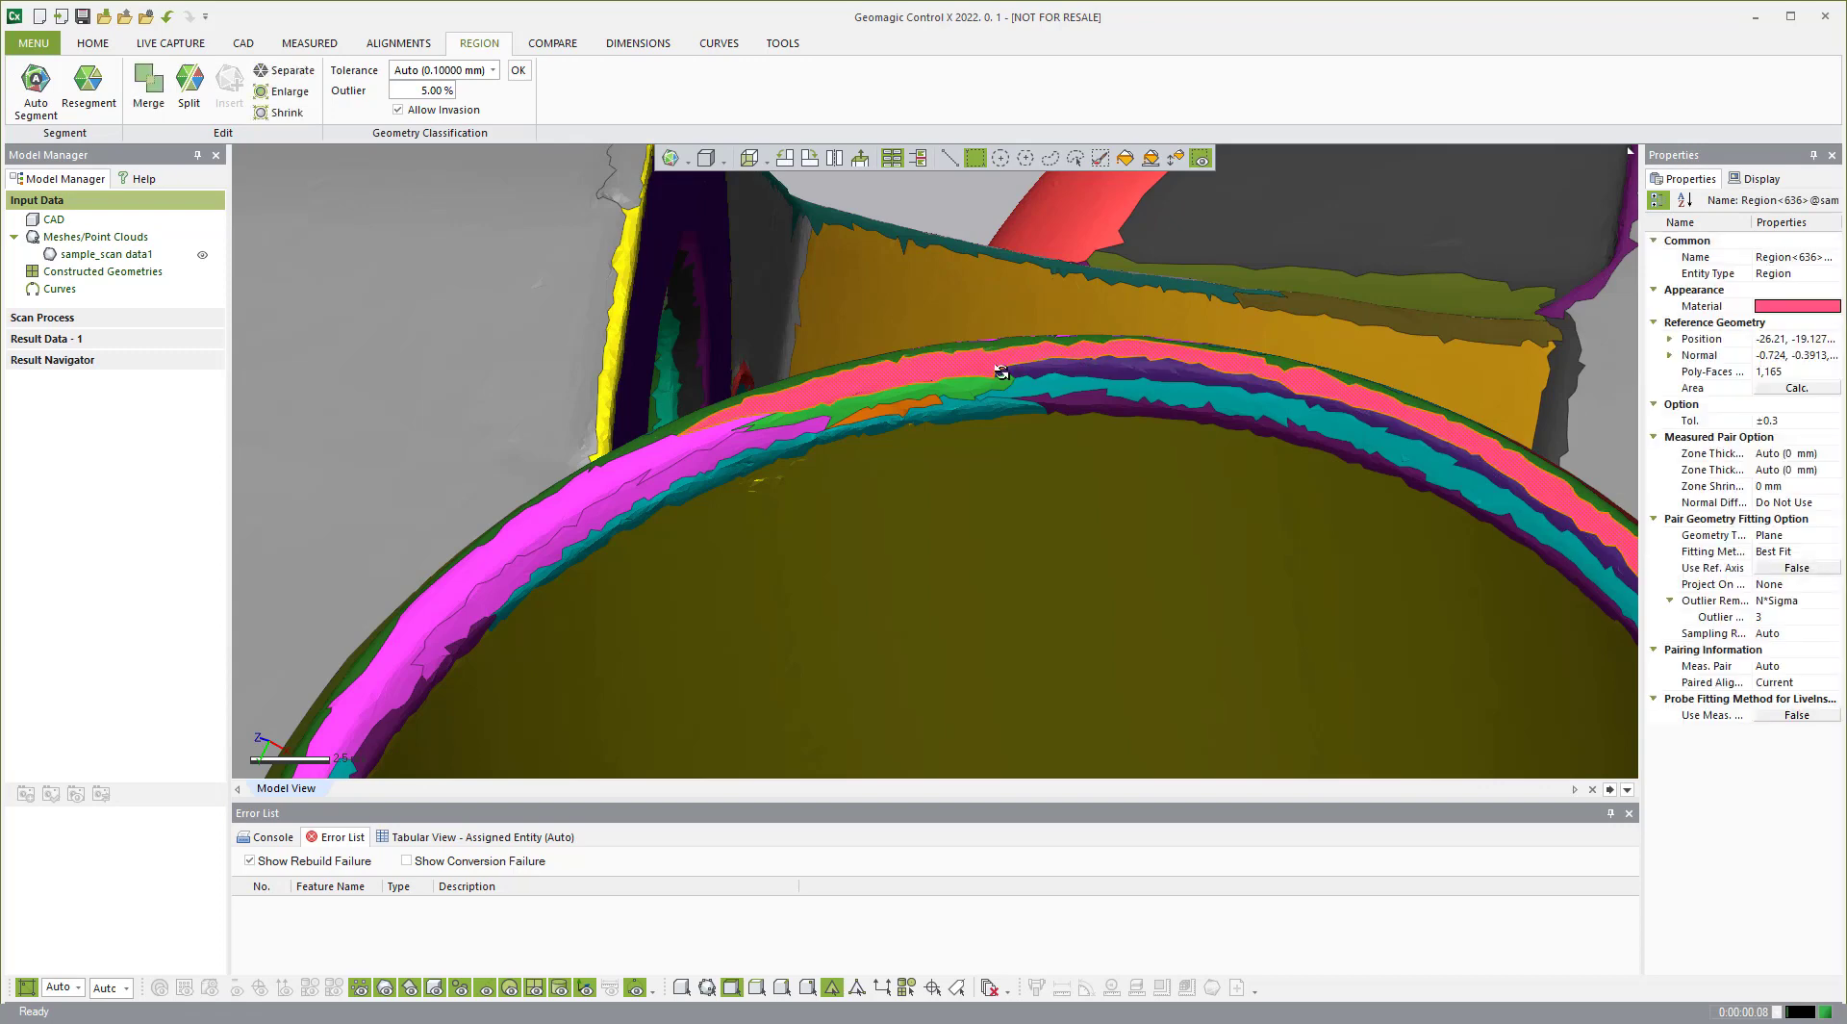
{"action": "right_click_drag", "start_coordinate": [998, 377], "coordinate": [701, 400]}
{"action": "scroll", "coordinate": [668, 650], "scroll_direction": "up", "scroll_amount": 5}
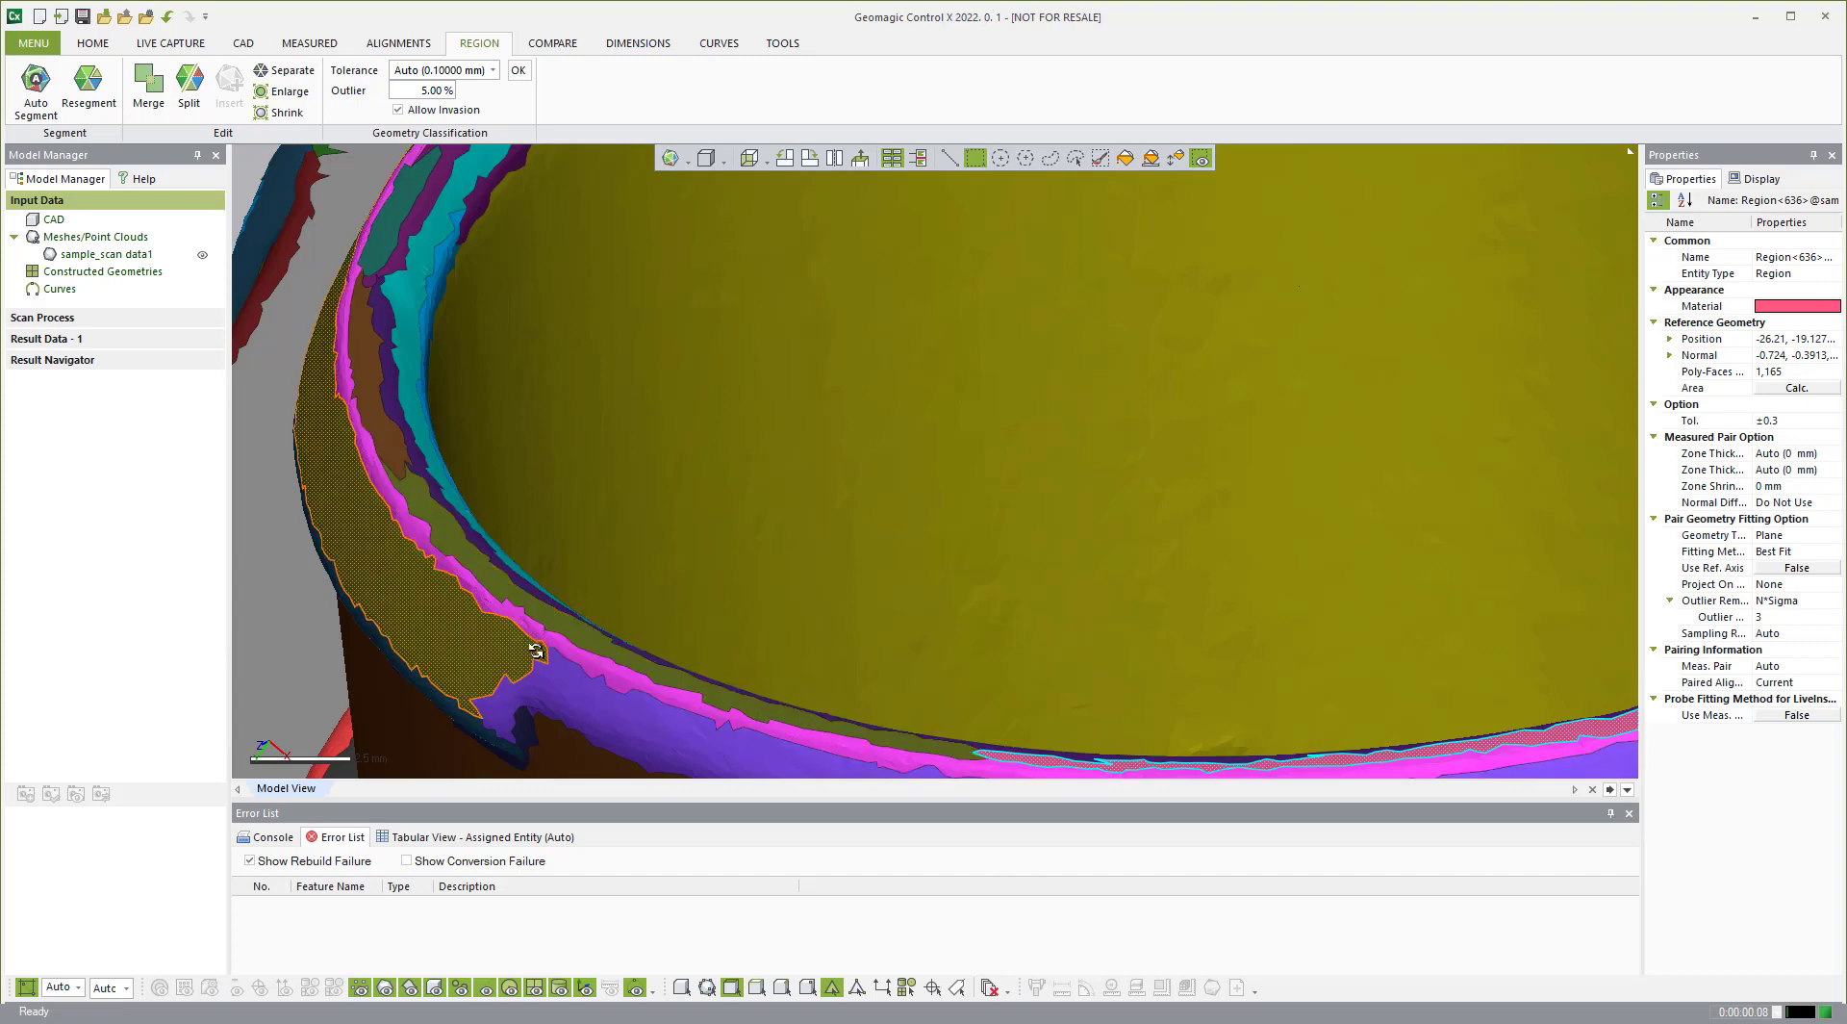
{"action": "left_click", "coordinate": [448, 513]}
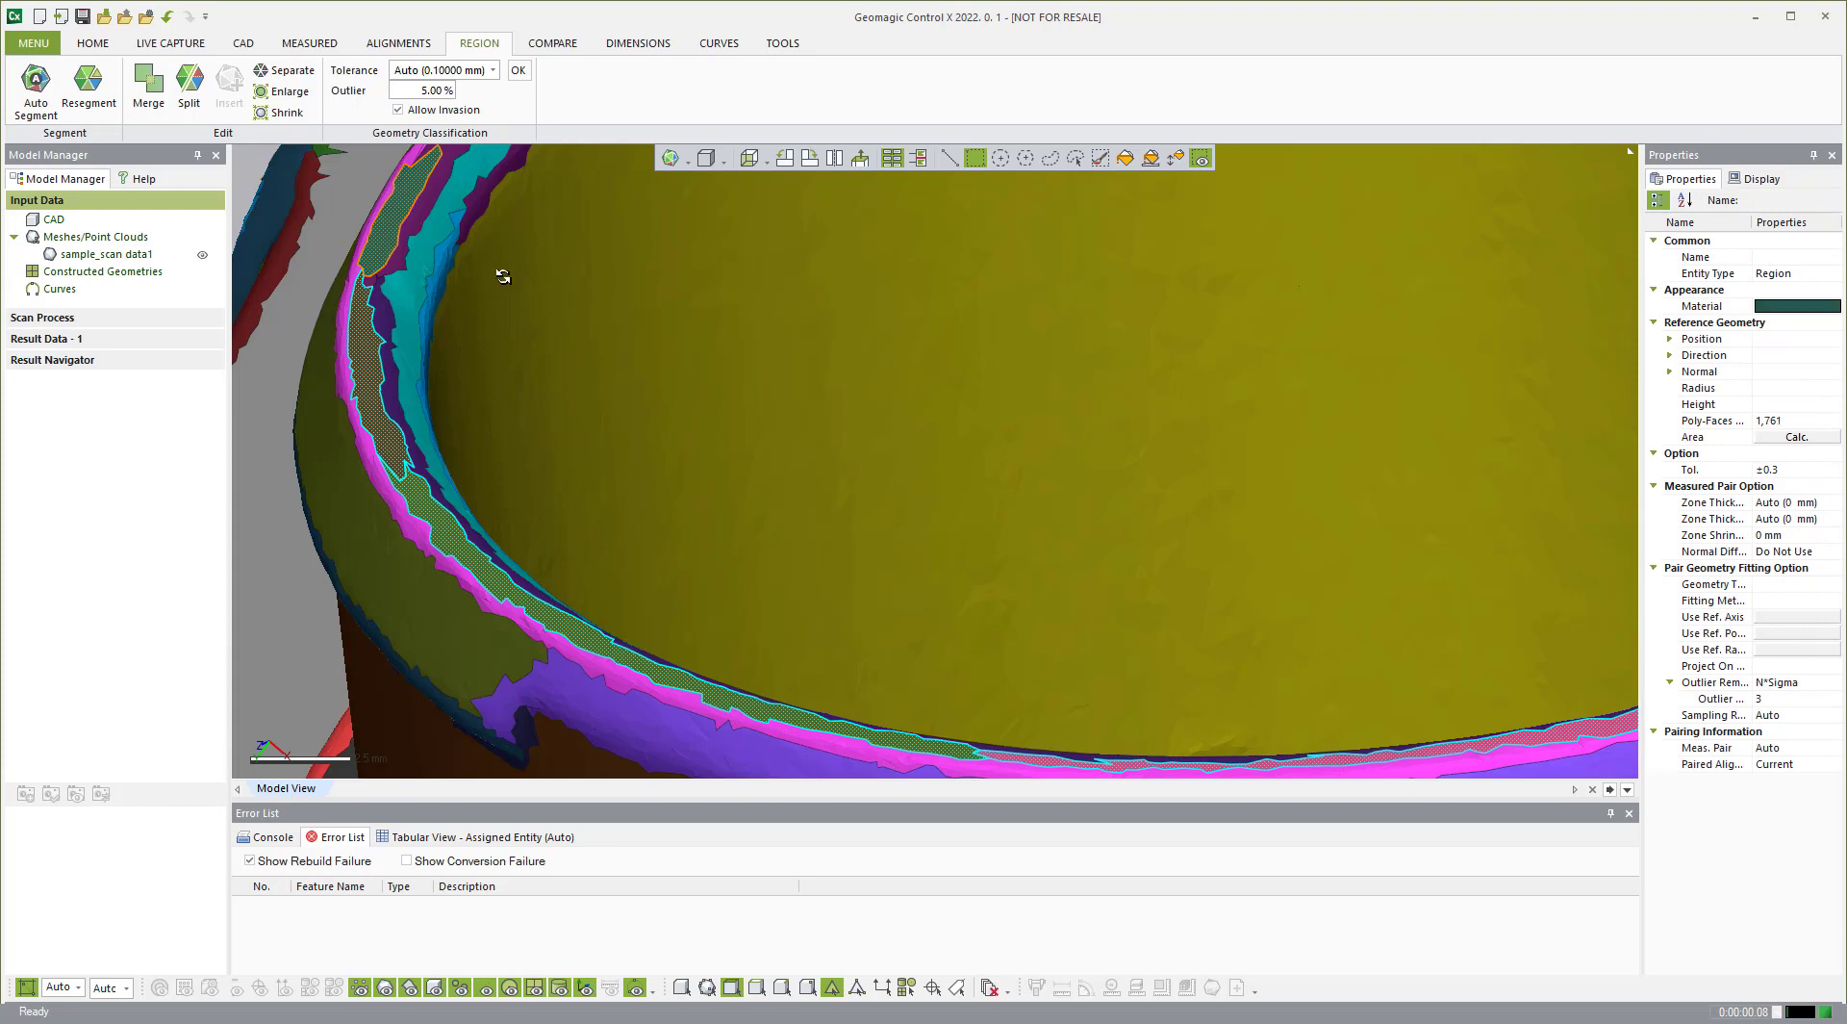
{"action": "scroll", "coordinate": [503, 276], "scroll_direction": "down", "scroll_amount": 3}
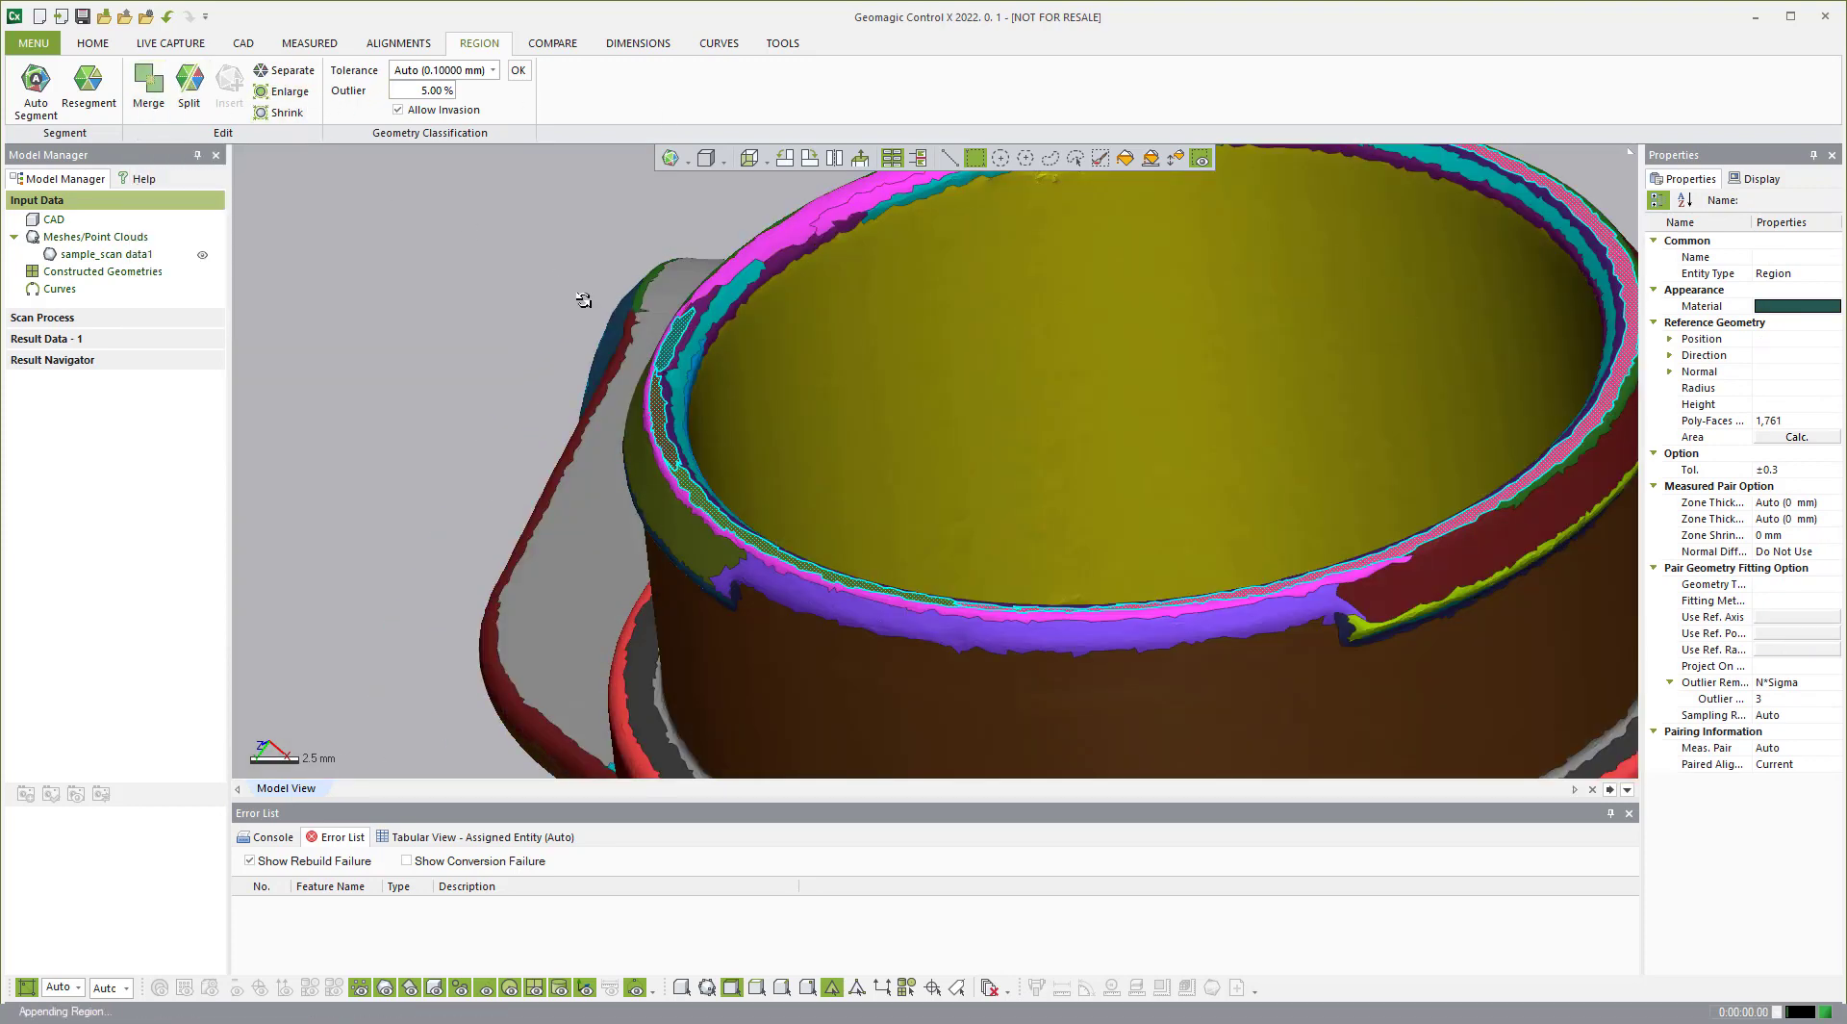
Step: Paint the poly-faces between the teal and magenta rim regions and insert them as a new region
{"action": "scroll", "coordinate": [917, 298], "scroll_direction": "up", "scroll_amount": 6}
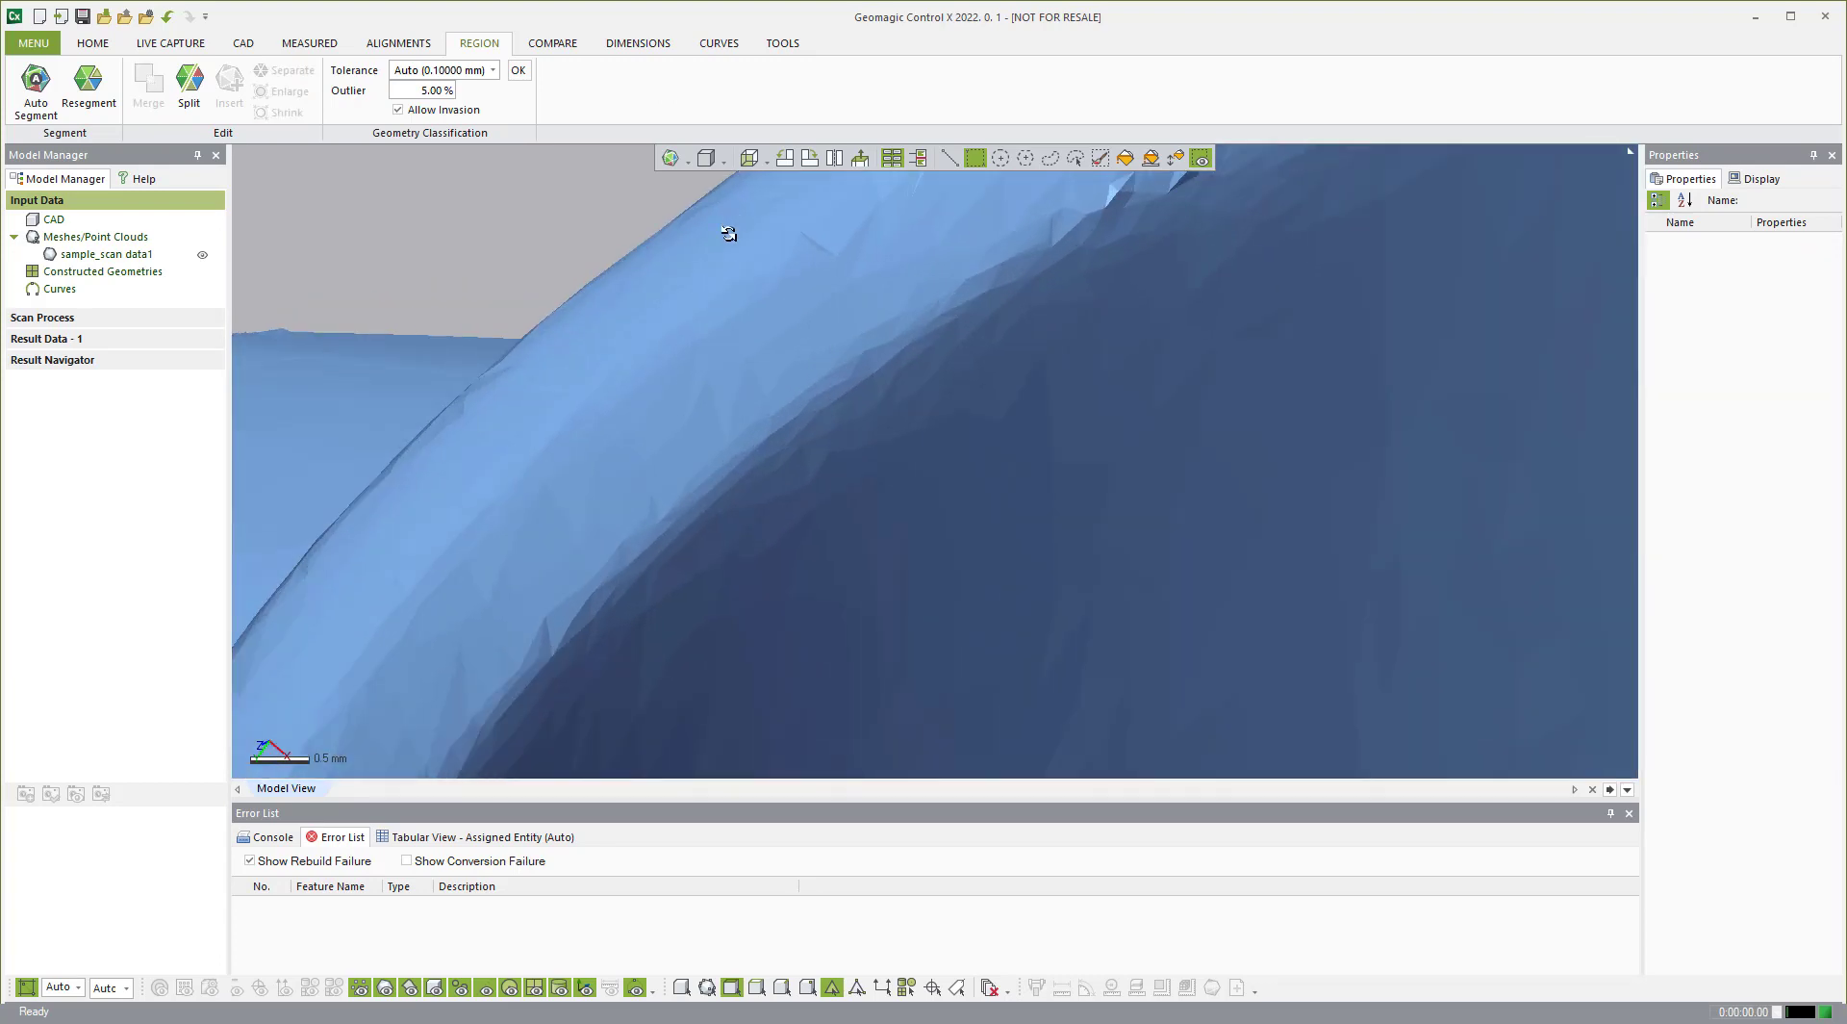
{"action": "scroll", "coordinate": [853, 327], "scroll_direction": "down", "scroll_amount": 3}
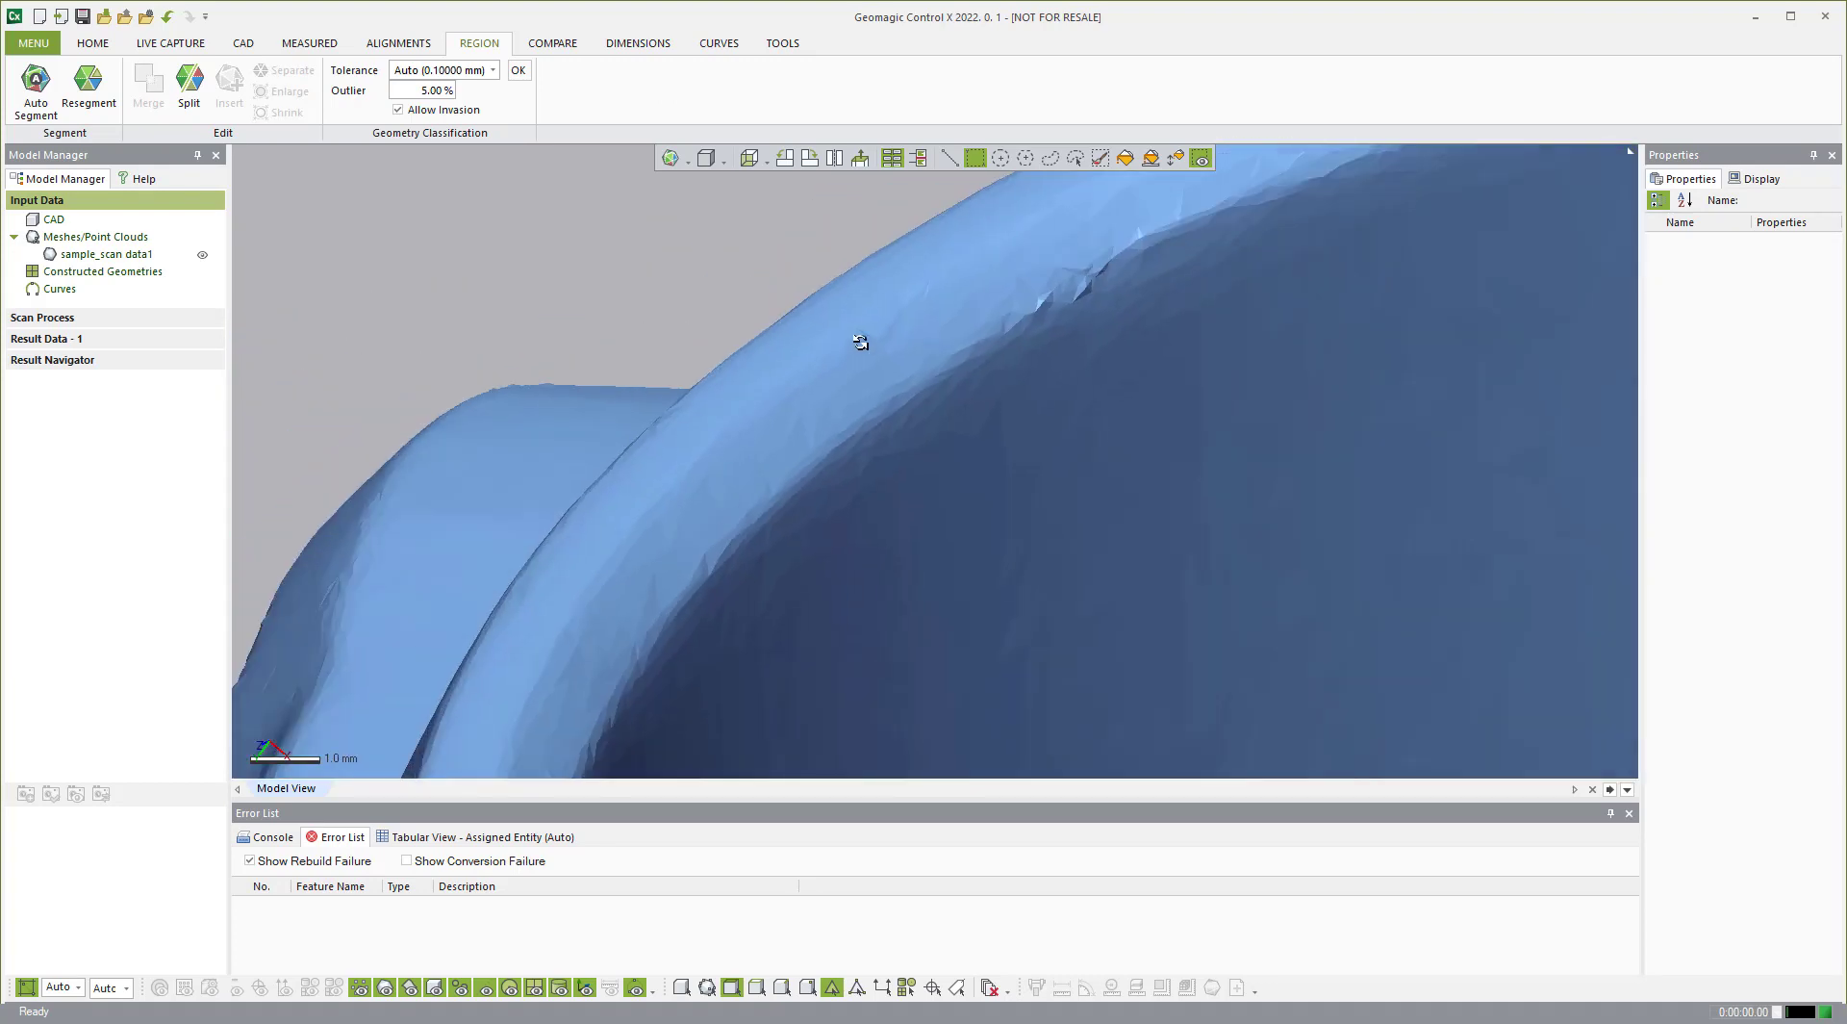
{"action": "left_click", "coordinate": [1100, 160]}
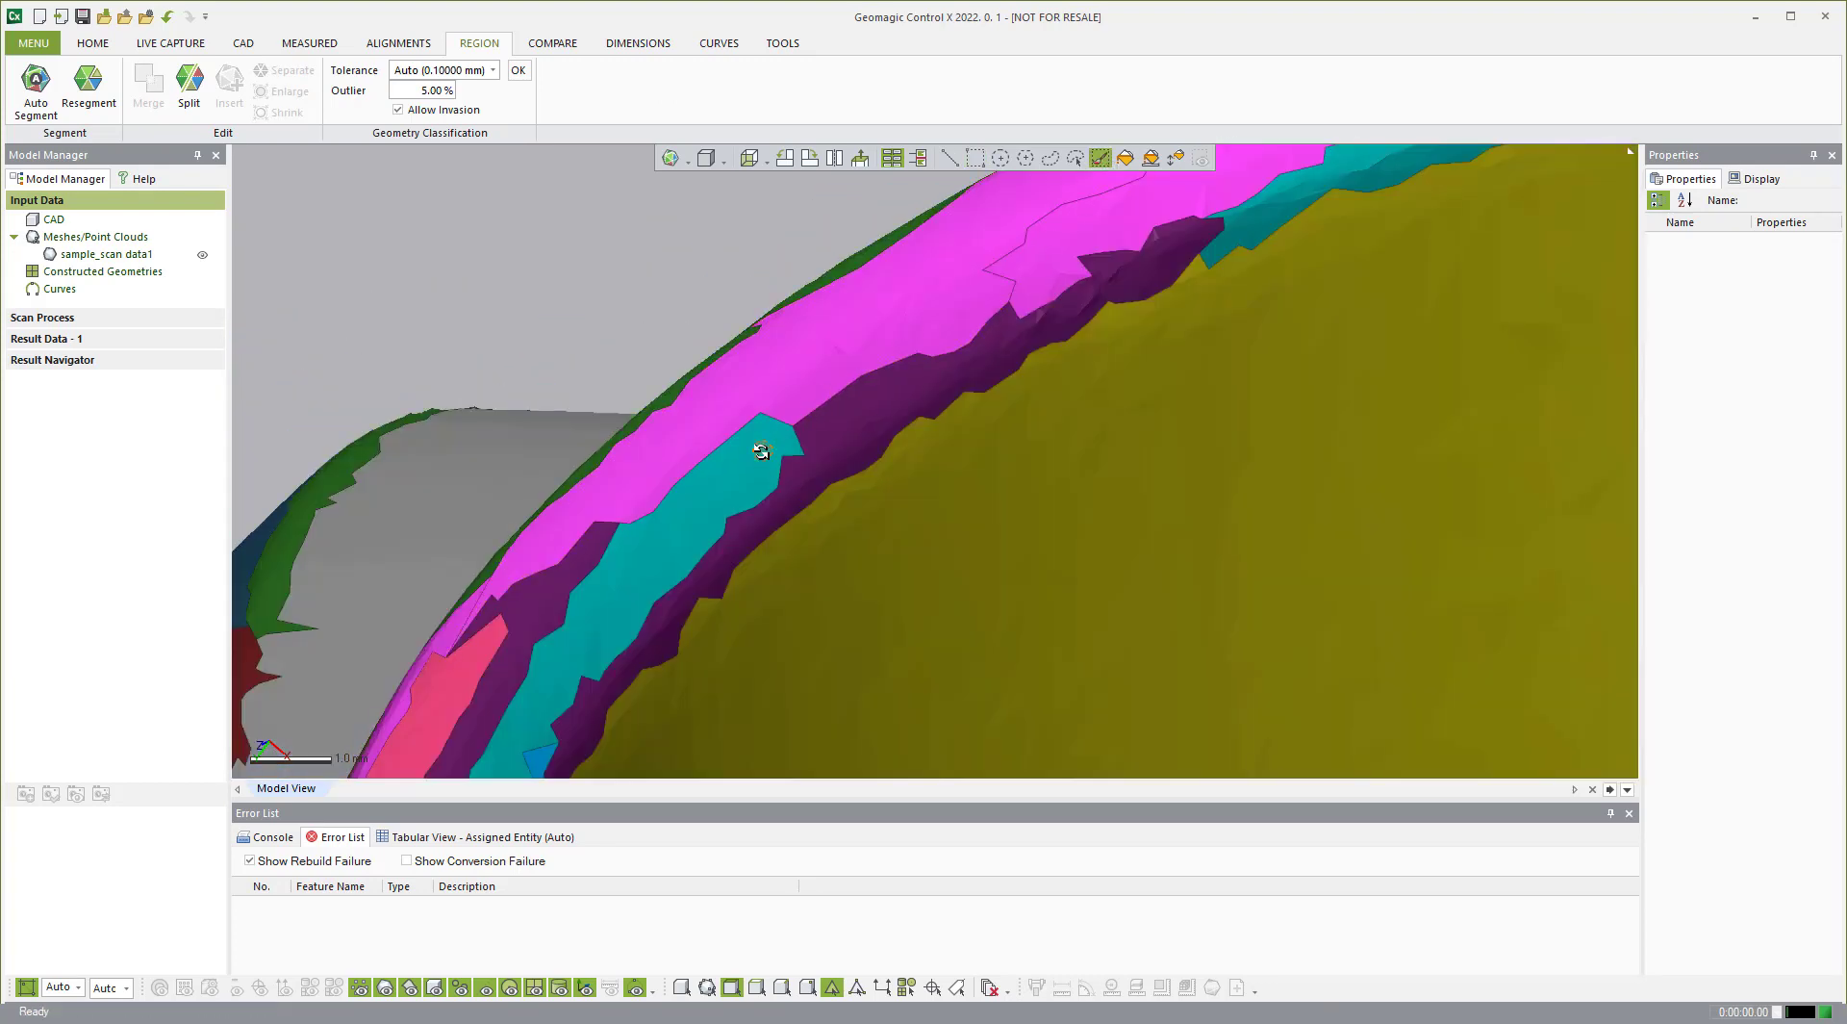
{"action": "left_click_drag", "start_coordinate": [761, 451], "coordinate": [798, 421]}
{"action": "left_click_drag", "start_coordinate": [862, 360], "coordinate": [973, 286]}
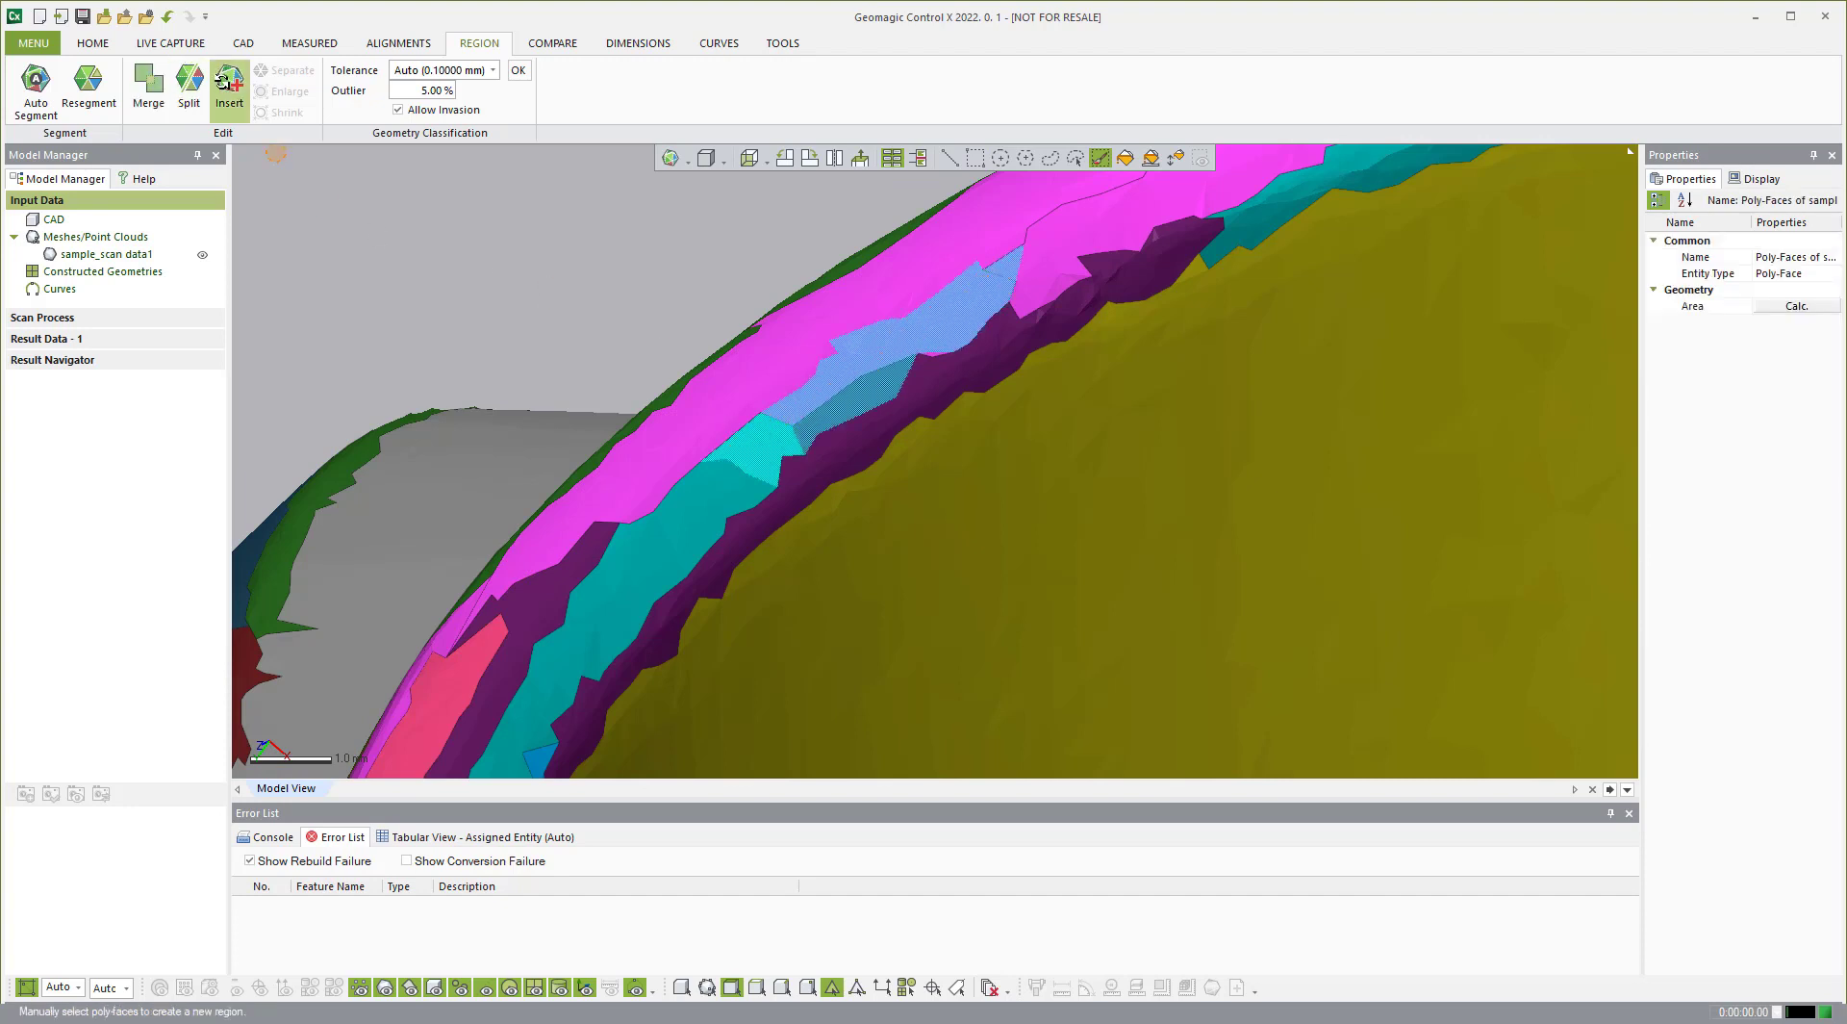
{"action": "left_click", "coordinate": [229, 87]}
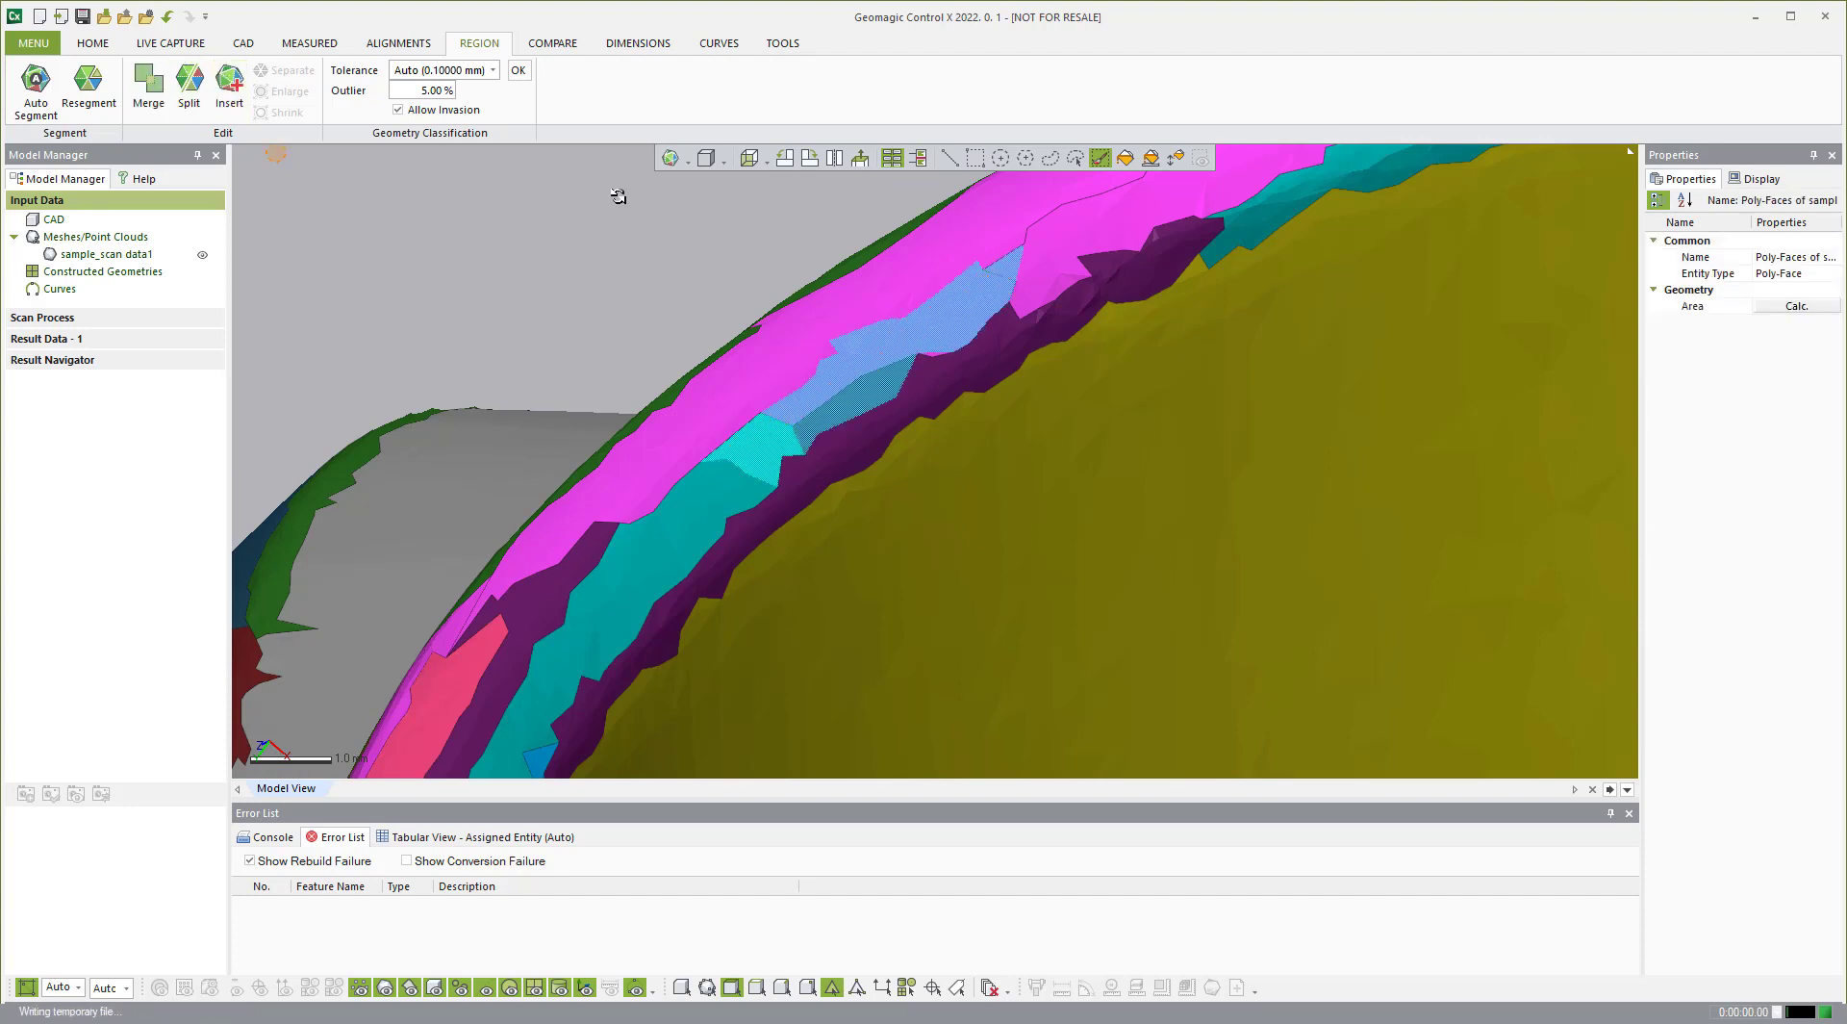
Step: Merge the pink top-face region with the magenta regions along the neck's rim into one ring region
{"action": "left_click", "coordinate": [979, 158]}
{"action": "left_click", "coordinate": [470, 643]}
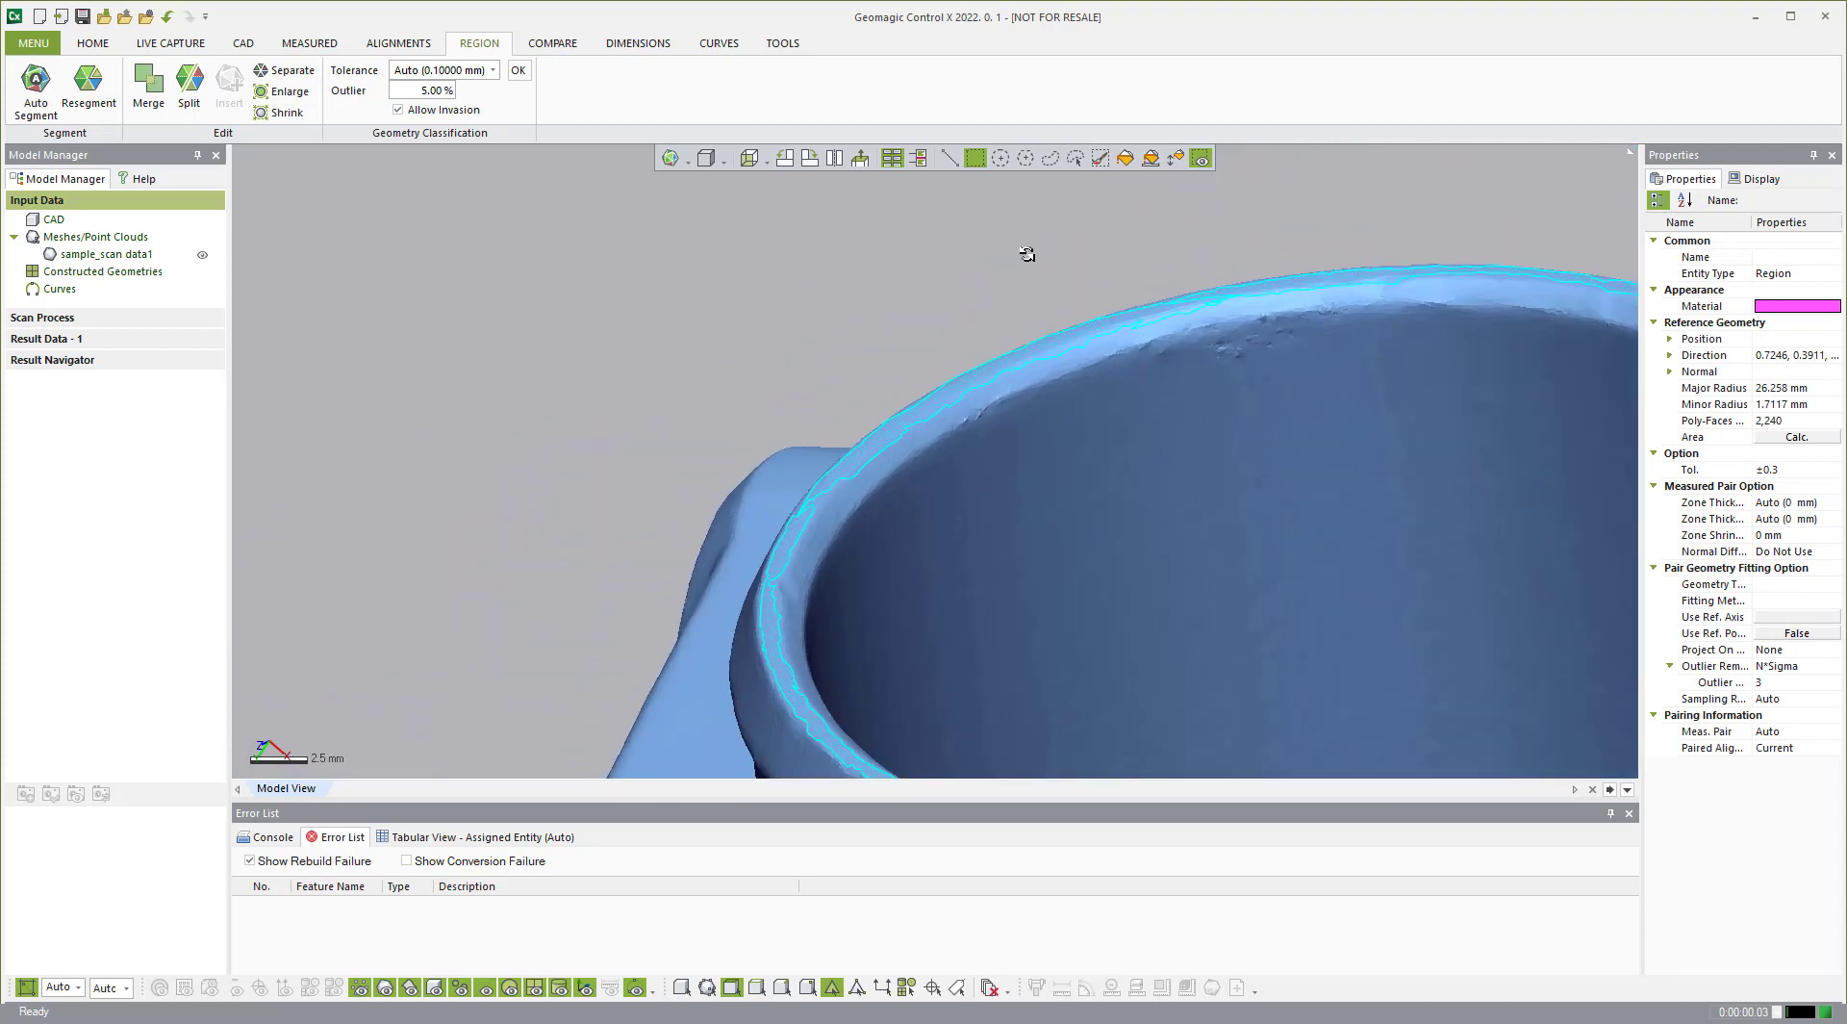
{"action": "left_click", "coordinate": [149, 82]}
{"action": "scroll", "coordinate": [800, 282], "scroll_direction": "down", "scroll_amount": 2}
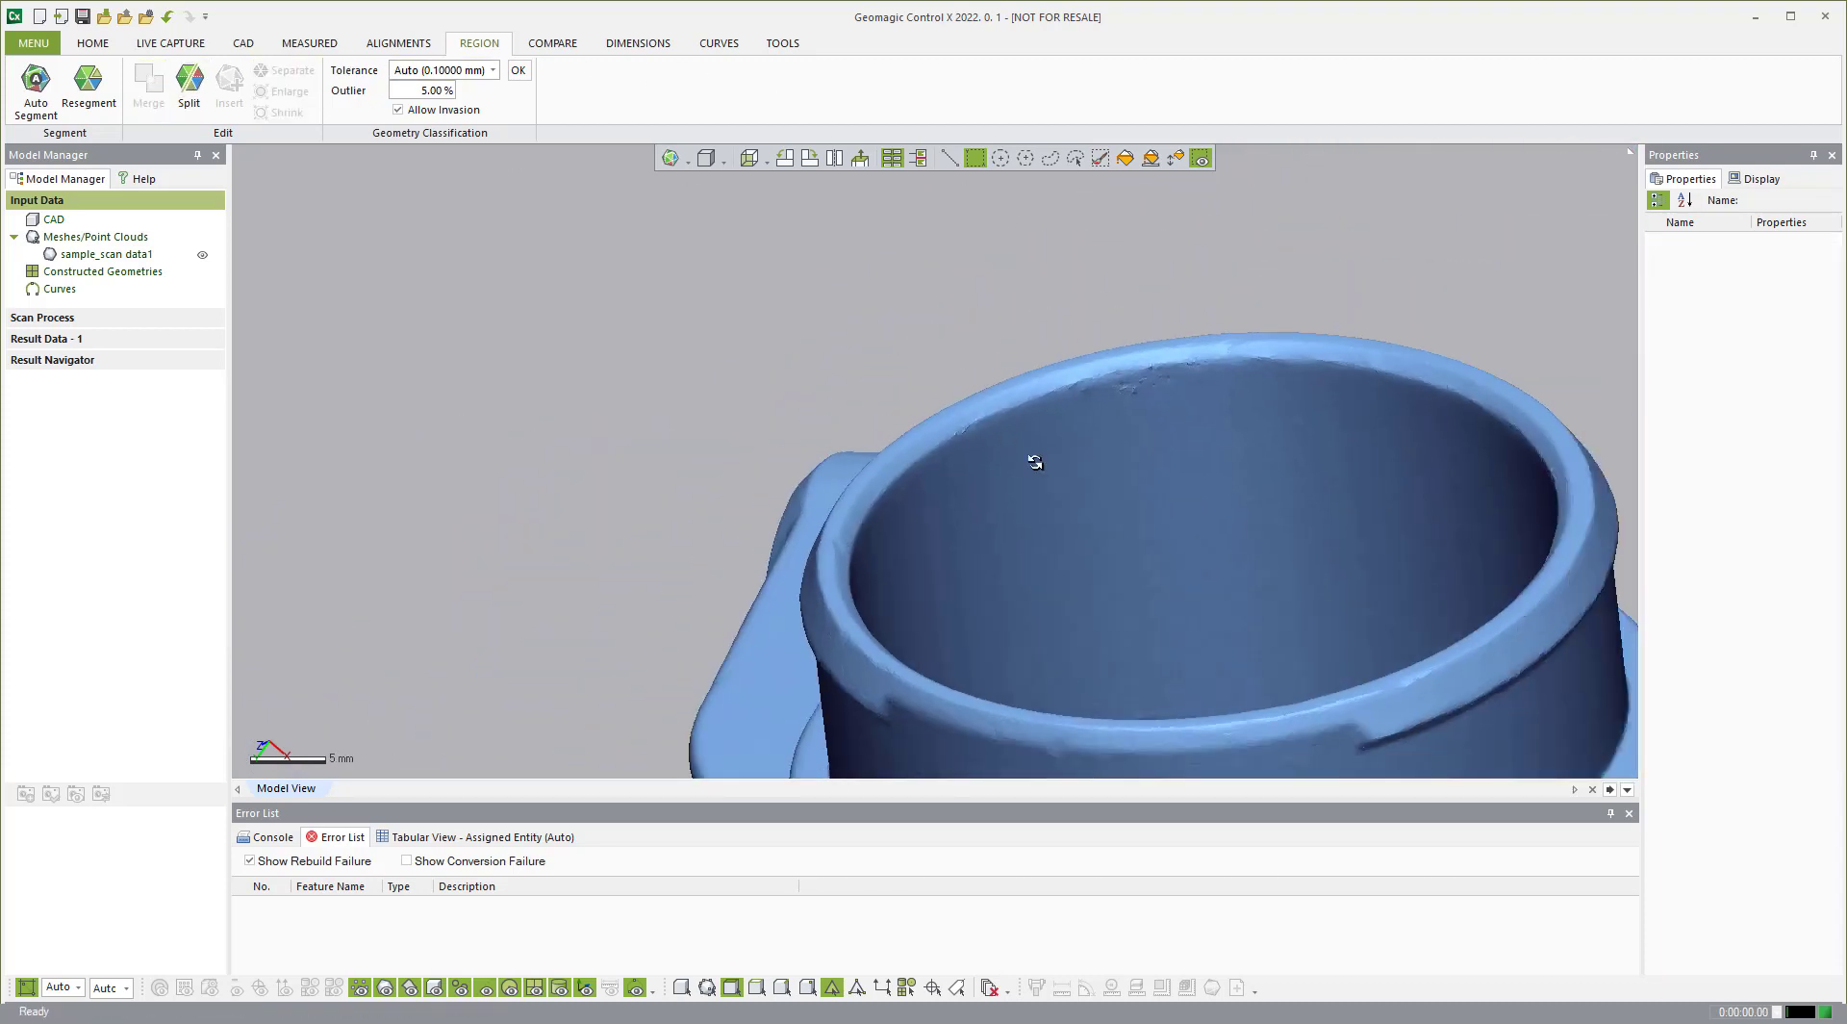
{"action": "right_click_drag", "start_coordinate": [1409, 378], "coordinate": [1460, 367]}
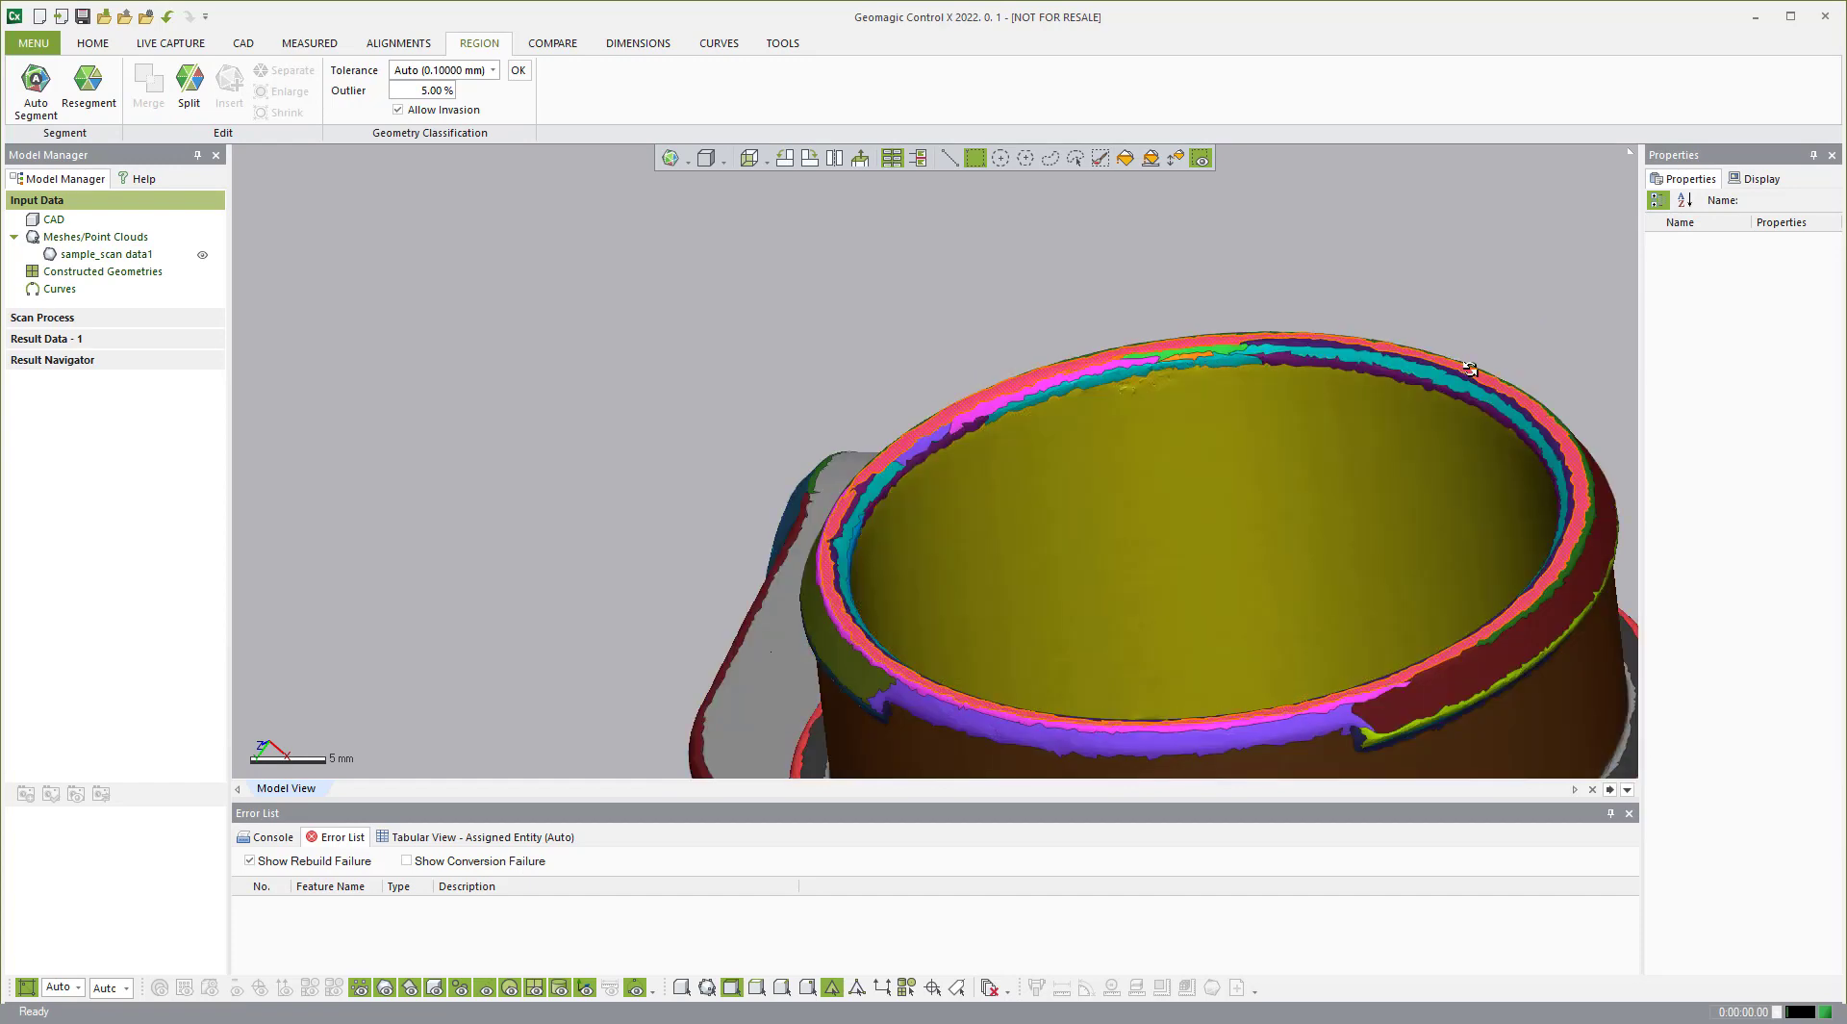
Step: Select the merged ring region on the neck rim's top face and check its fitted geometry type
{"action": "left_click", "coordinate": [1470, 369]}
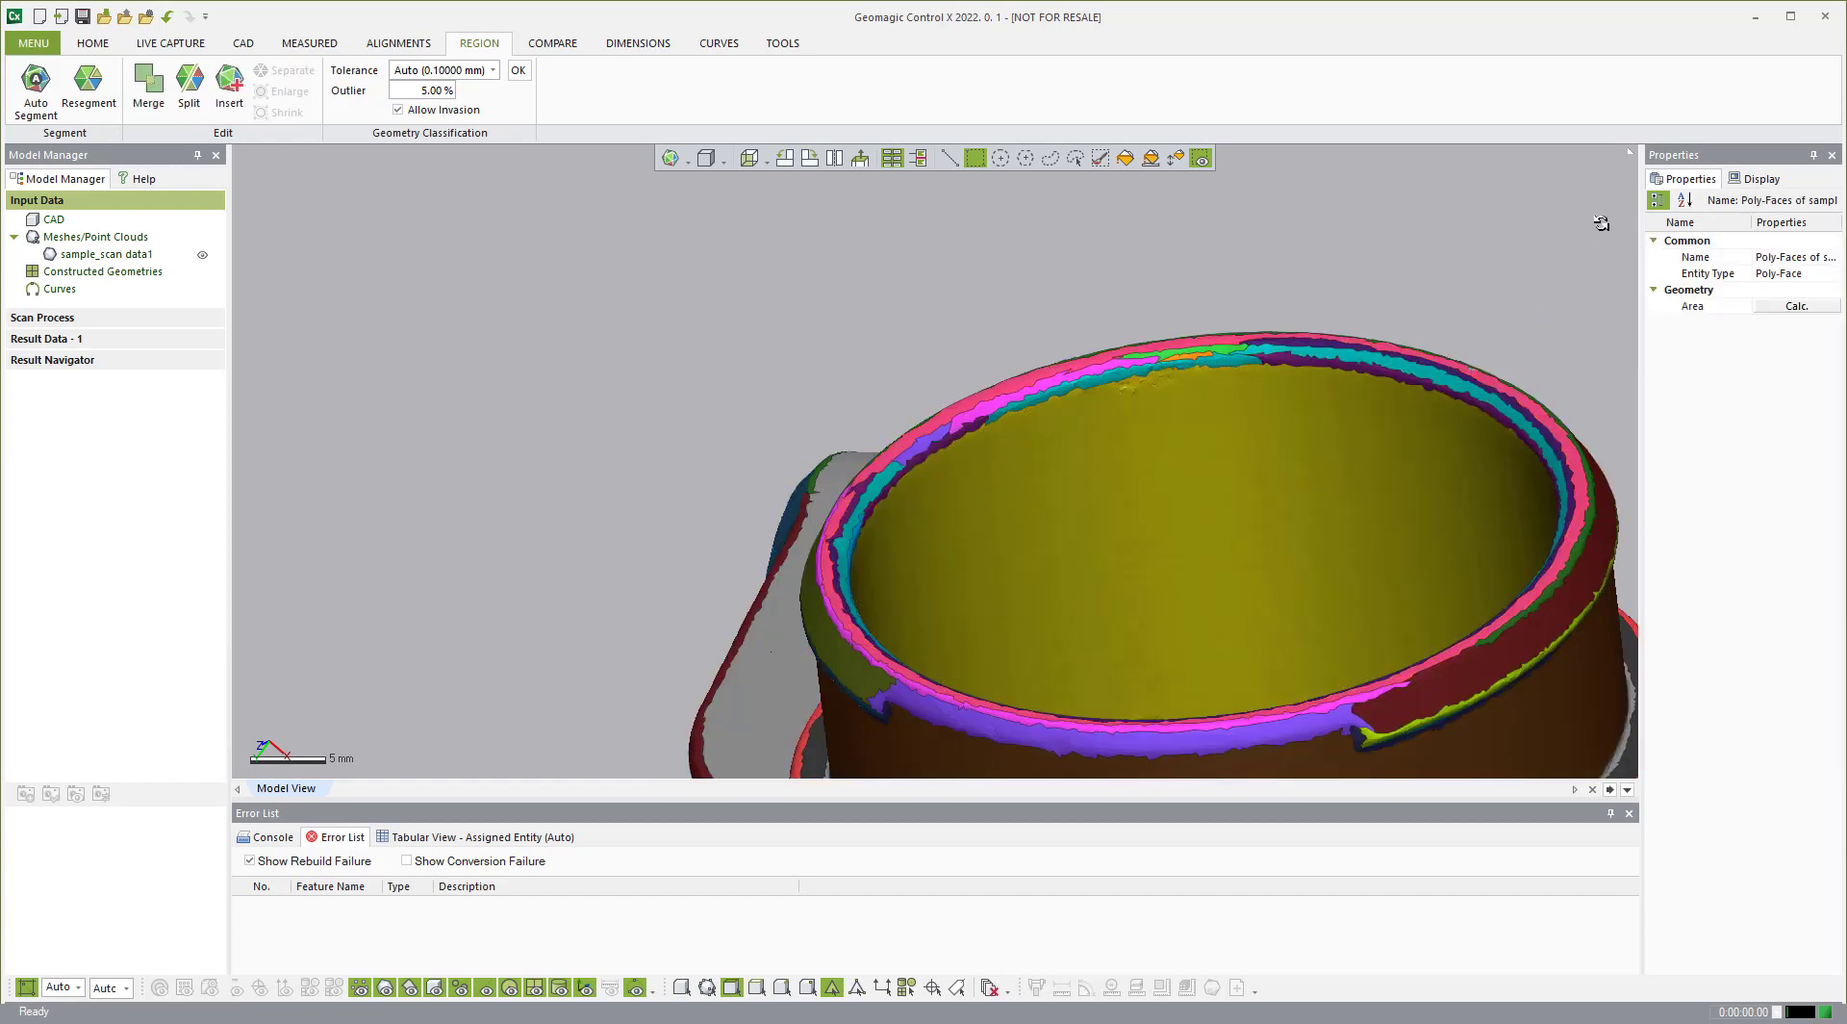
{"action": "left_click", "coordinate": [1023, 376]}
{"action": "right_click_drag", "start_coordinate": [1093, 280], "coordinate": [1076, 538]}
{"action": "scroll", "coordinate": [1074, 331], "scroll_direction": "down", "scroll_amount": 4}
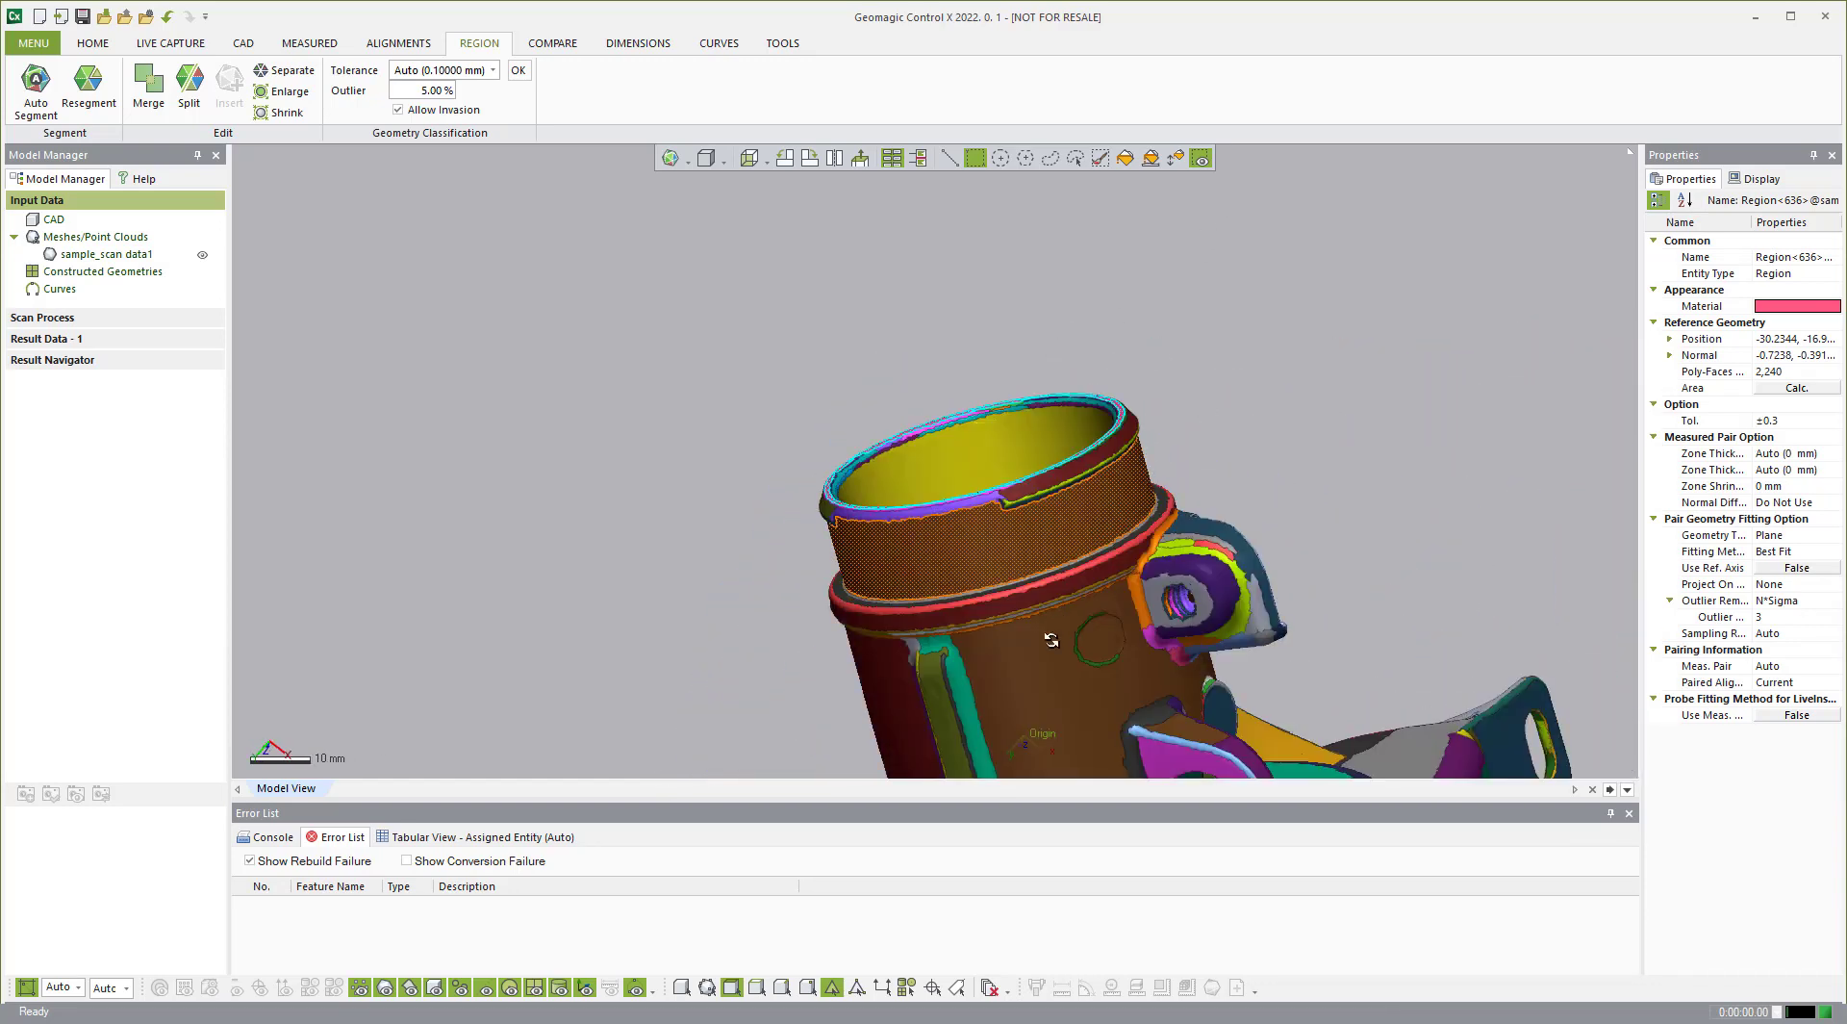
Step: Draw a line of poly-faces on the brown neck wall from the notch below the collar to the slot's edge and insert it as a region
{"action": "scroll", "coordinate": [1130, 334], "scroll_direction": "down", "scroll_amount": 4}
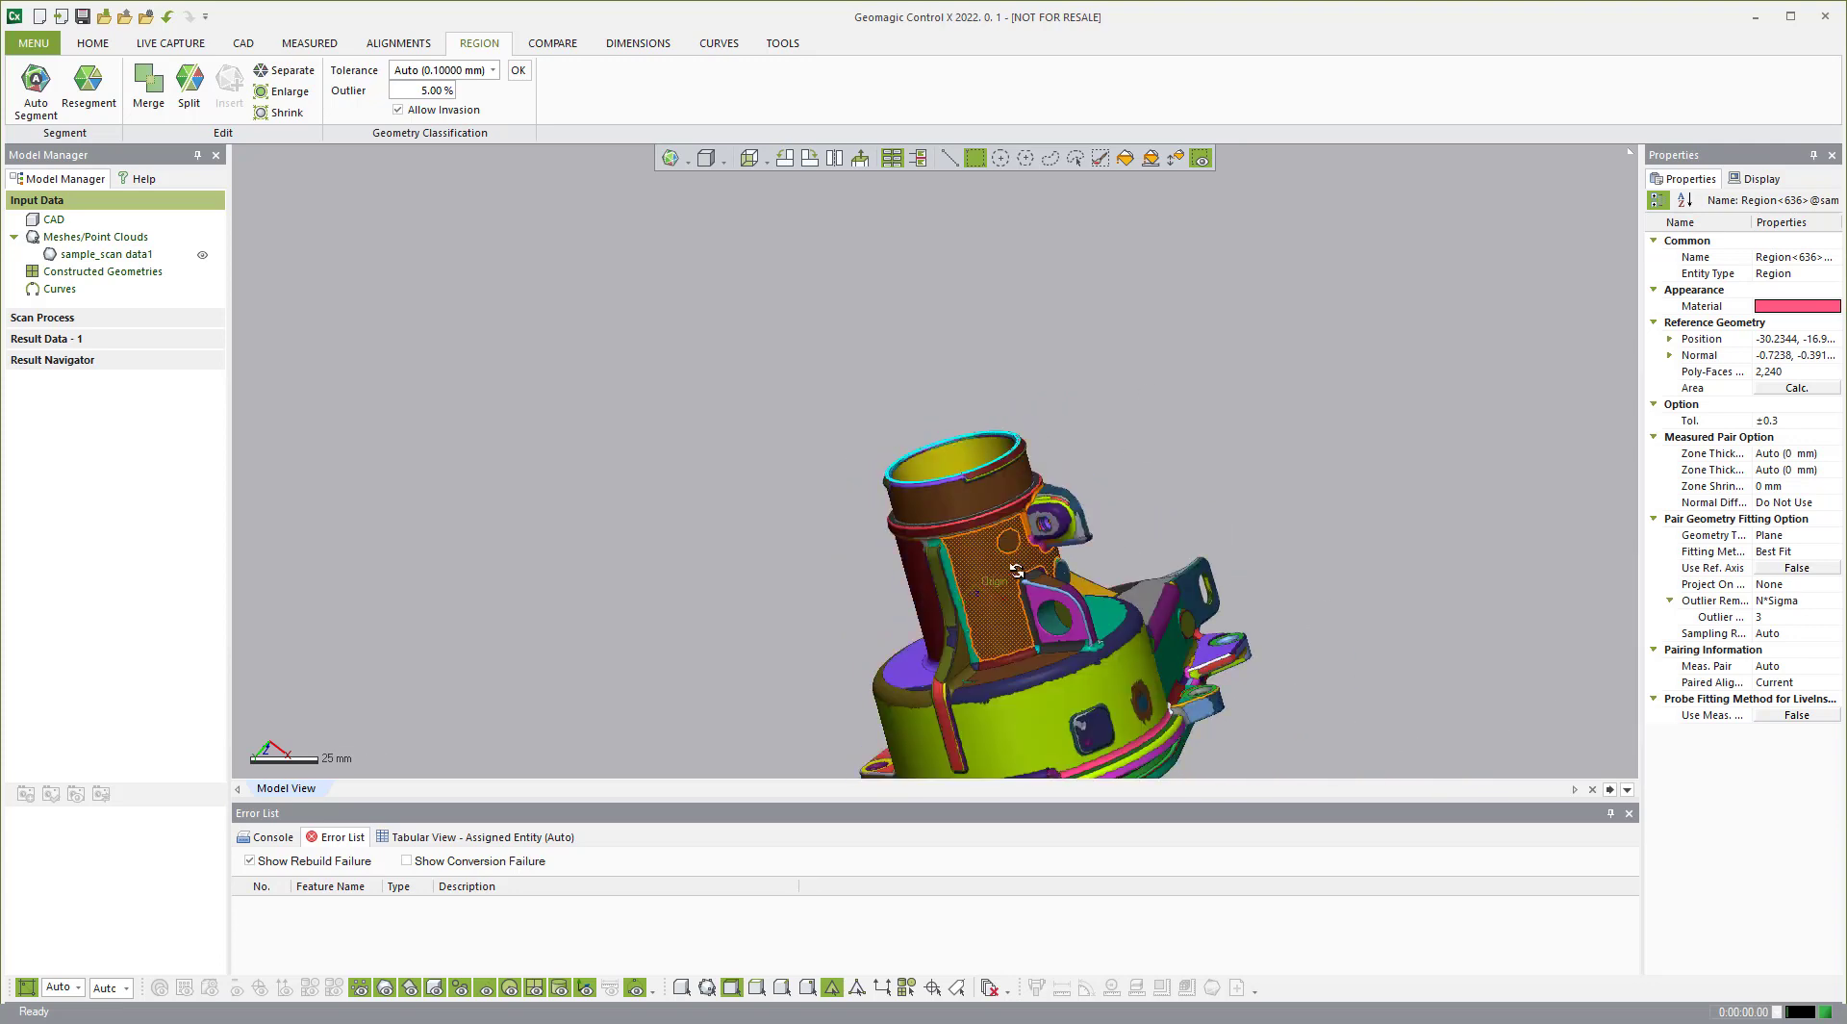
{"action": "mouse_move", "coordinate": [752, 658]}
{"action": "right_mouse_down"}
{"action": "mouse_move", "coordinate": [707, 647]}
{"action": "mouse_move", "coordinate": [638, 471]}
{"action": "mouse_move", "coordinate": [694, 539]}
{"action": "right_mouse_up"}
{"action": "scroll", "coordinate": [693, 539], "scroll_direction": "up", "scroll_amount": 6}
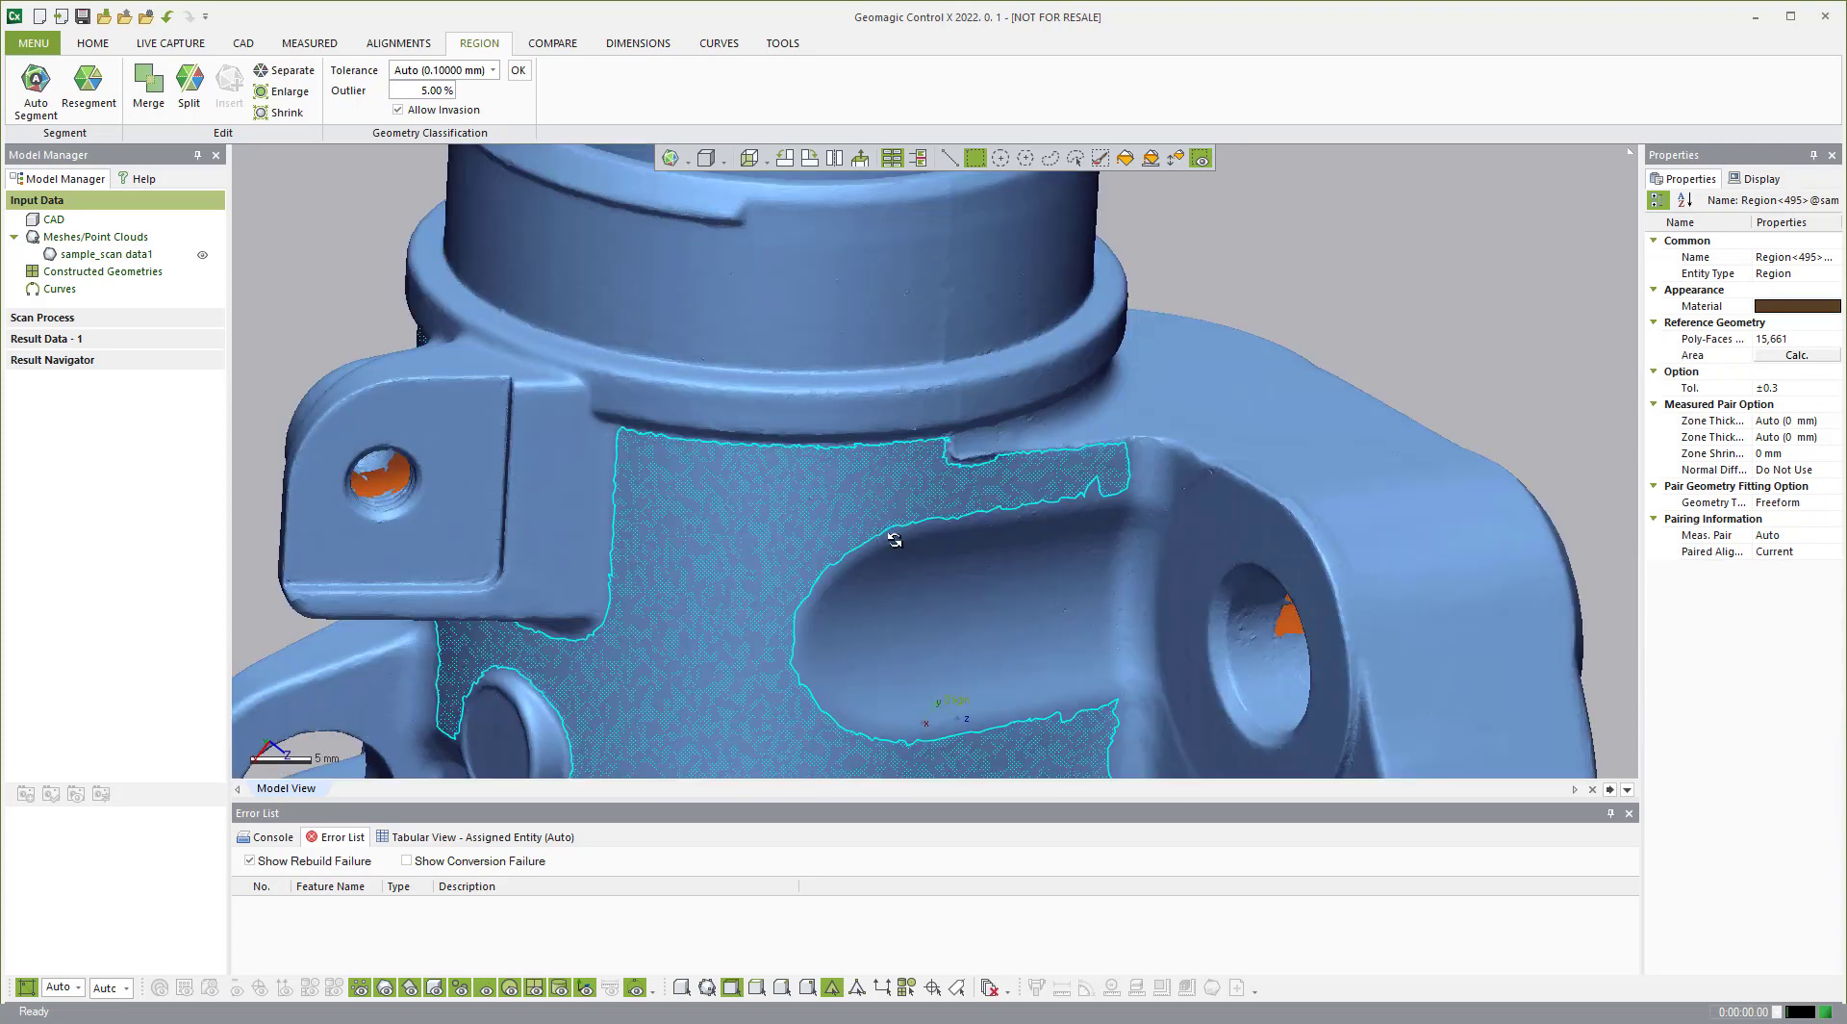
{"action": "scroll", "coordinate": [940, 461], "scroll_direction": "up", "scroll_amount": 3}
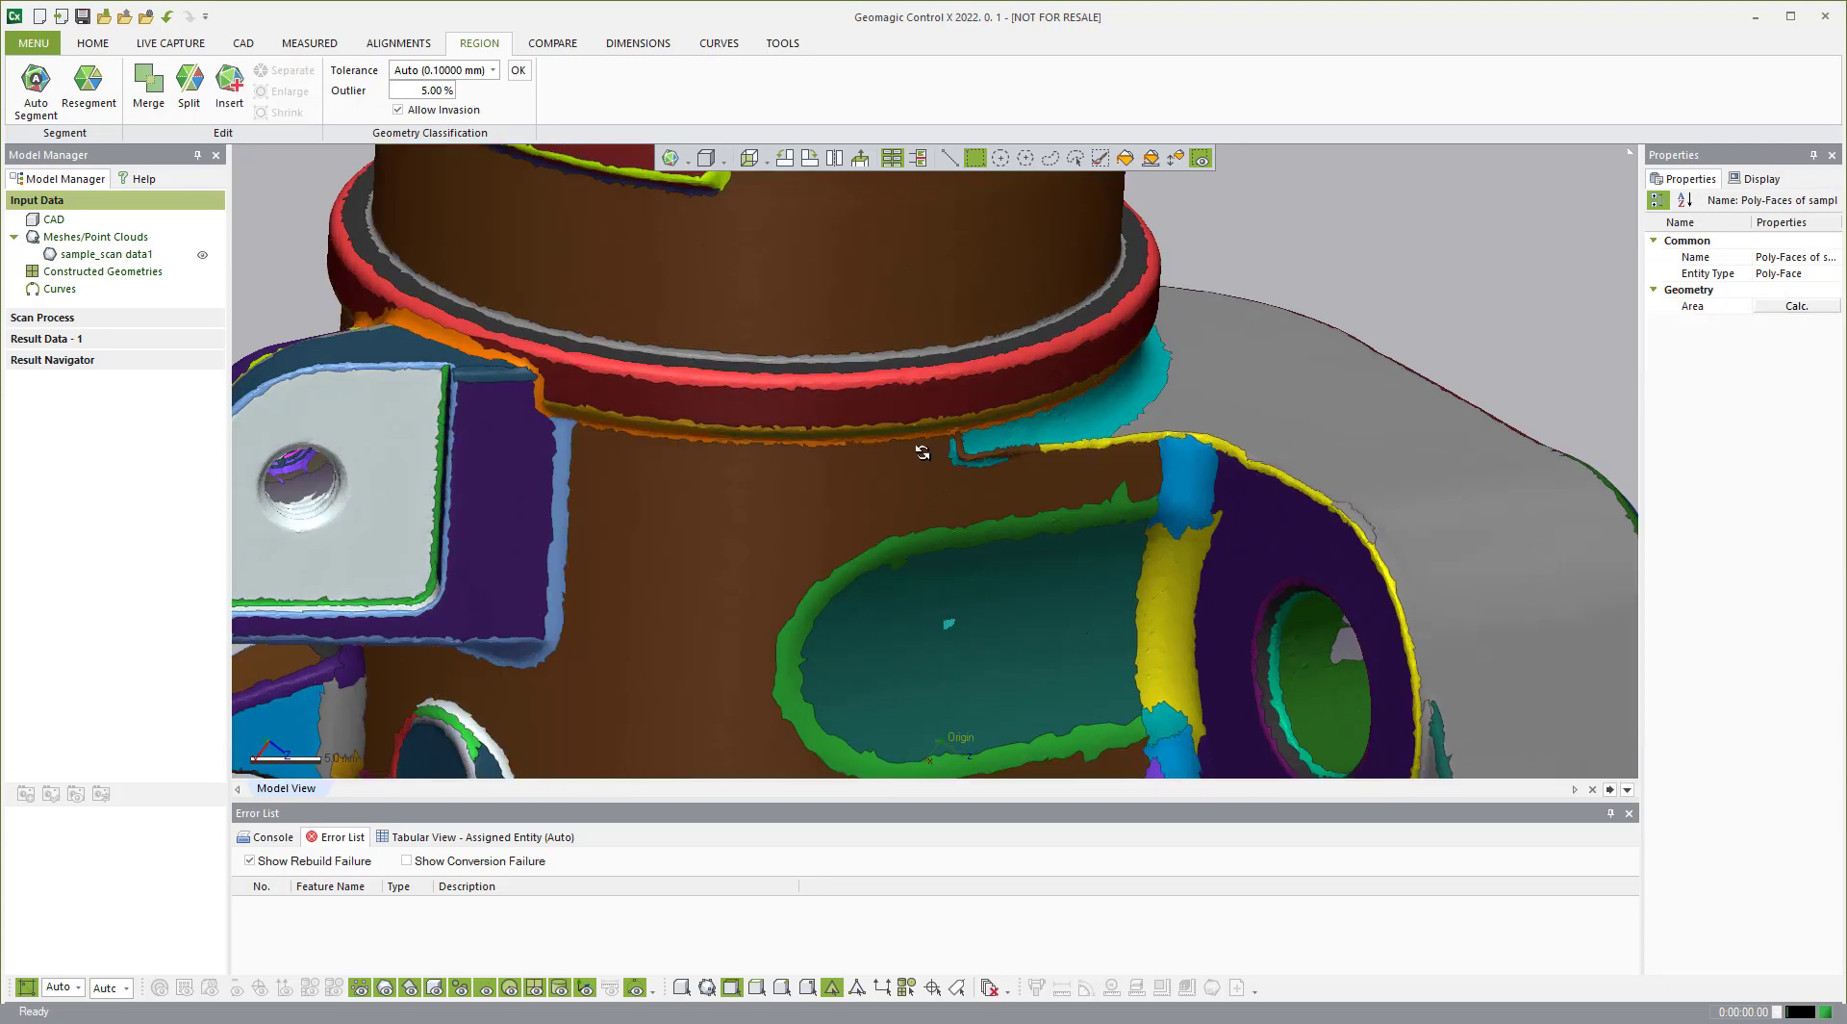
{"action": "left_click", "coordinate": [944, 257]}
{"action": "left_click", "coordinate": [949, 158]}
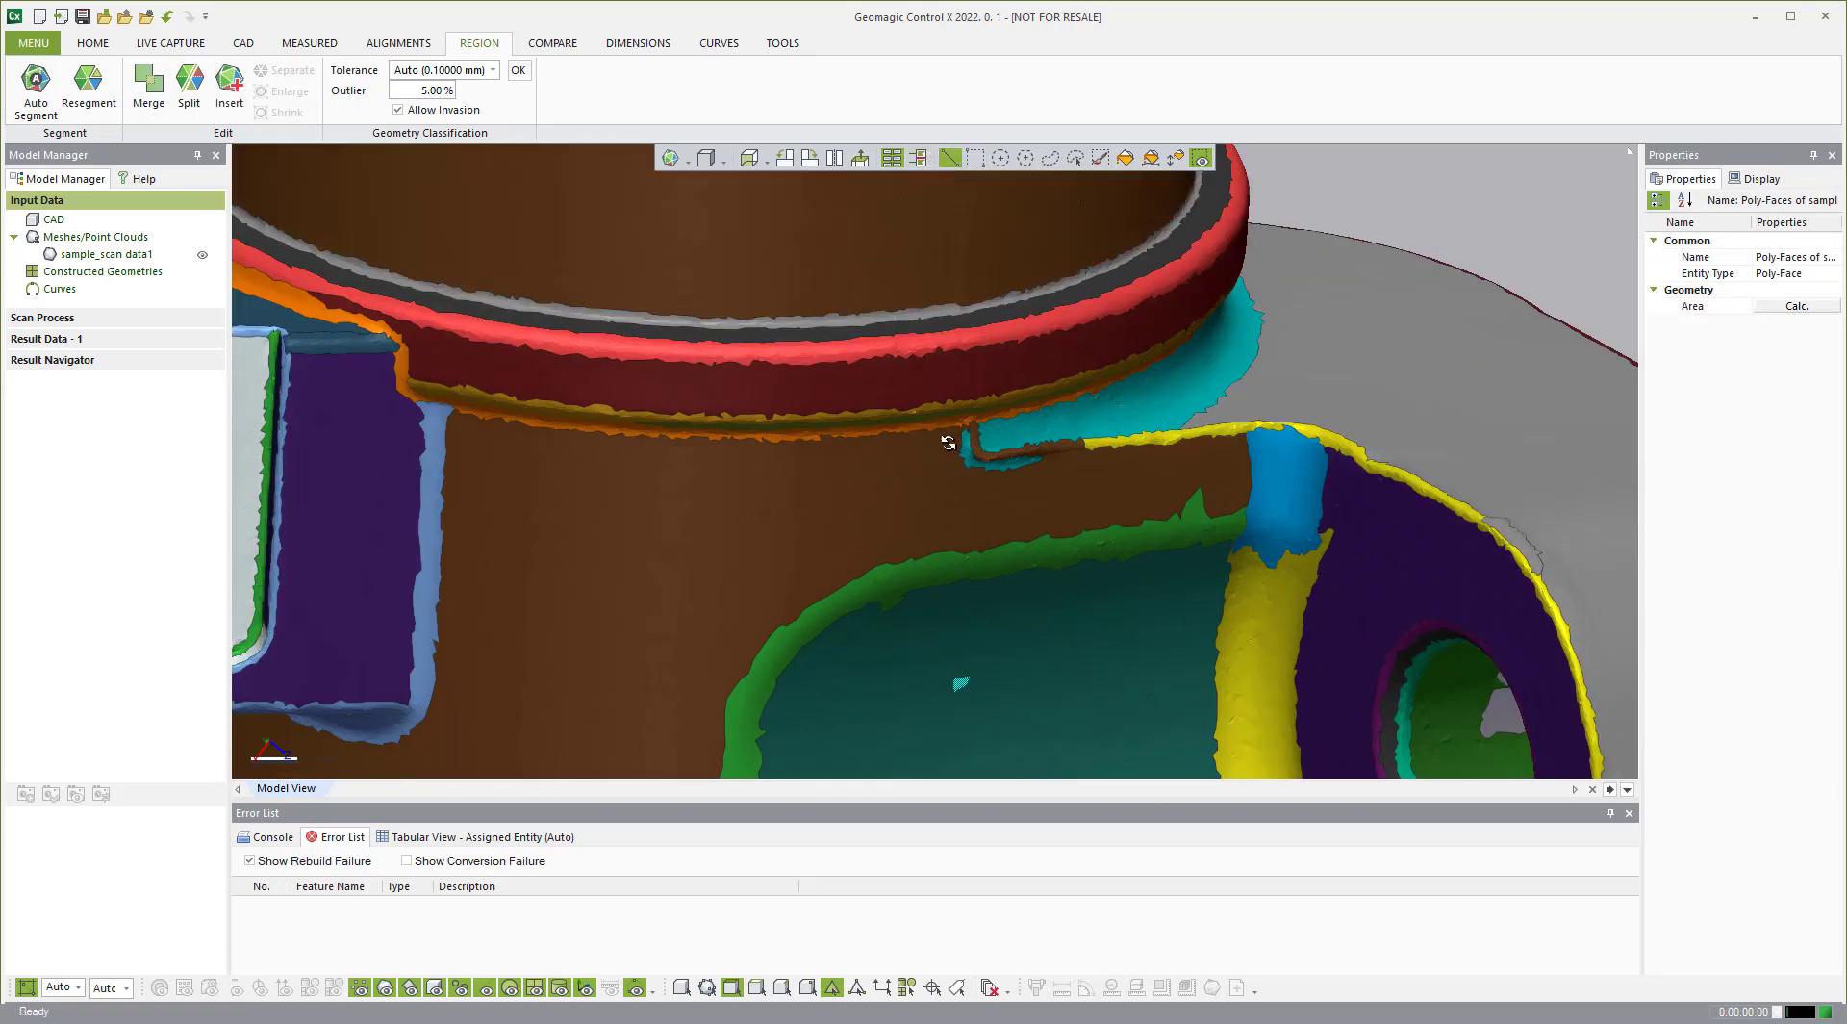
{"action": "left_click", "coordinate": [965, 433]}
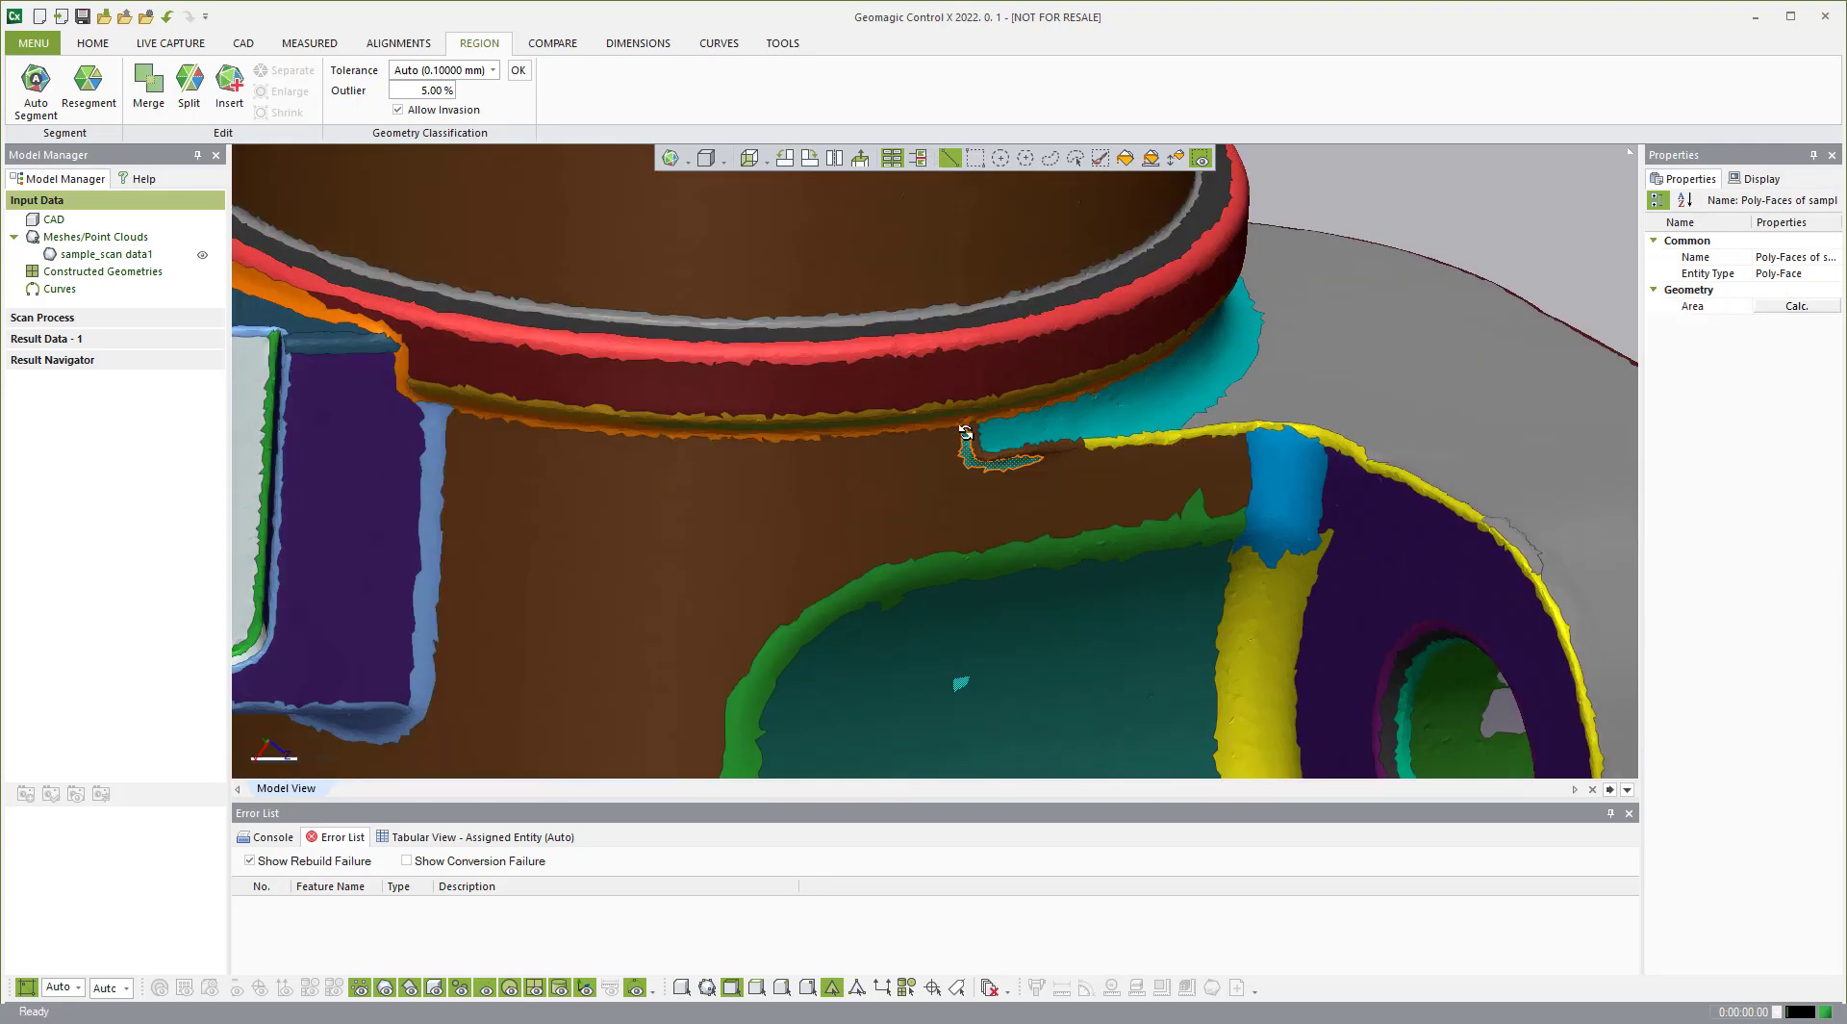
{"action": "left_click", "coordinate": [881, 572]}
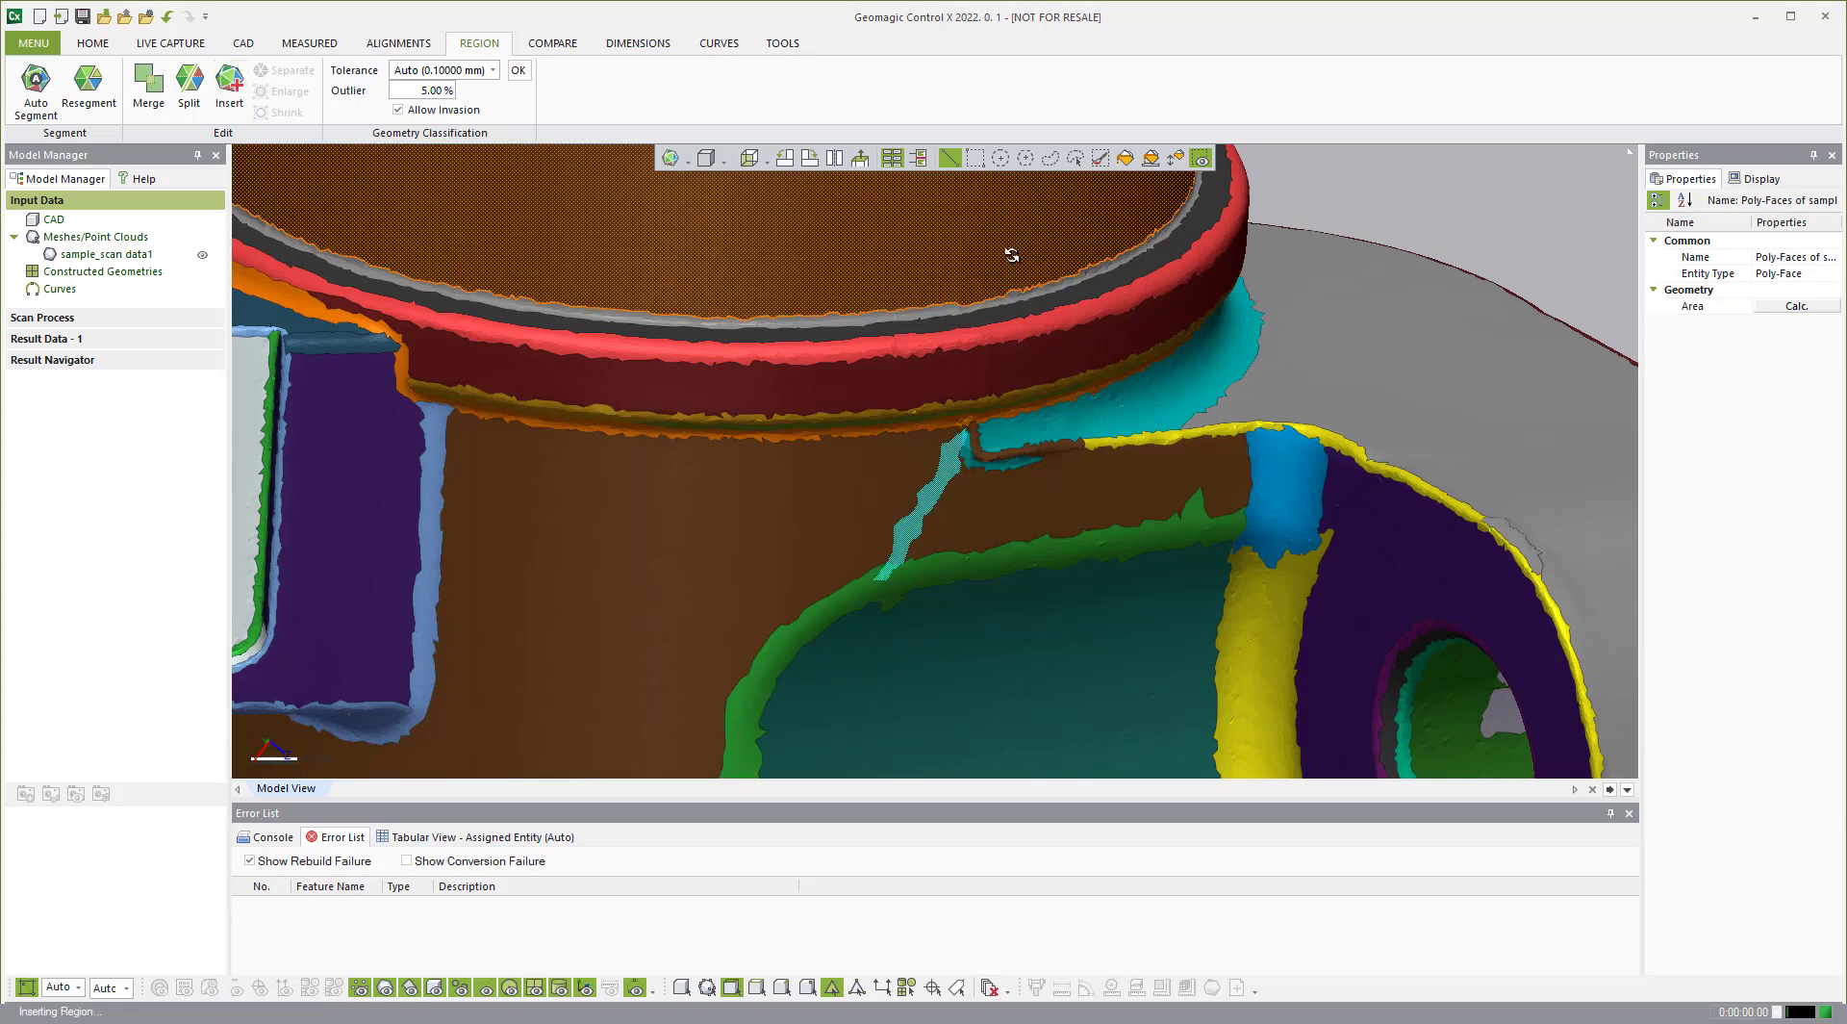
Step: Draw a poly-face line from the slot's lower edge to the base of the brown neck wall and insert it as a dividing region
{"action": "scroll", "coordinate": [517, 576], "scroll_direction": "down", "scroll_amount": 5}
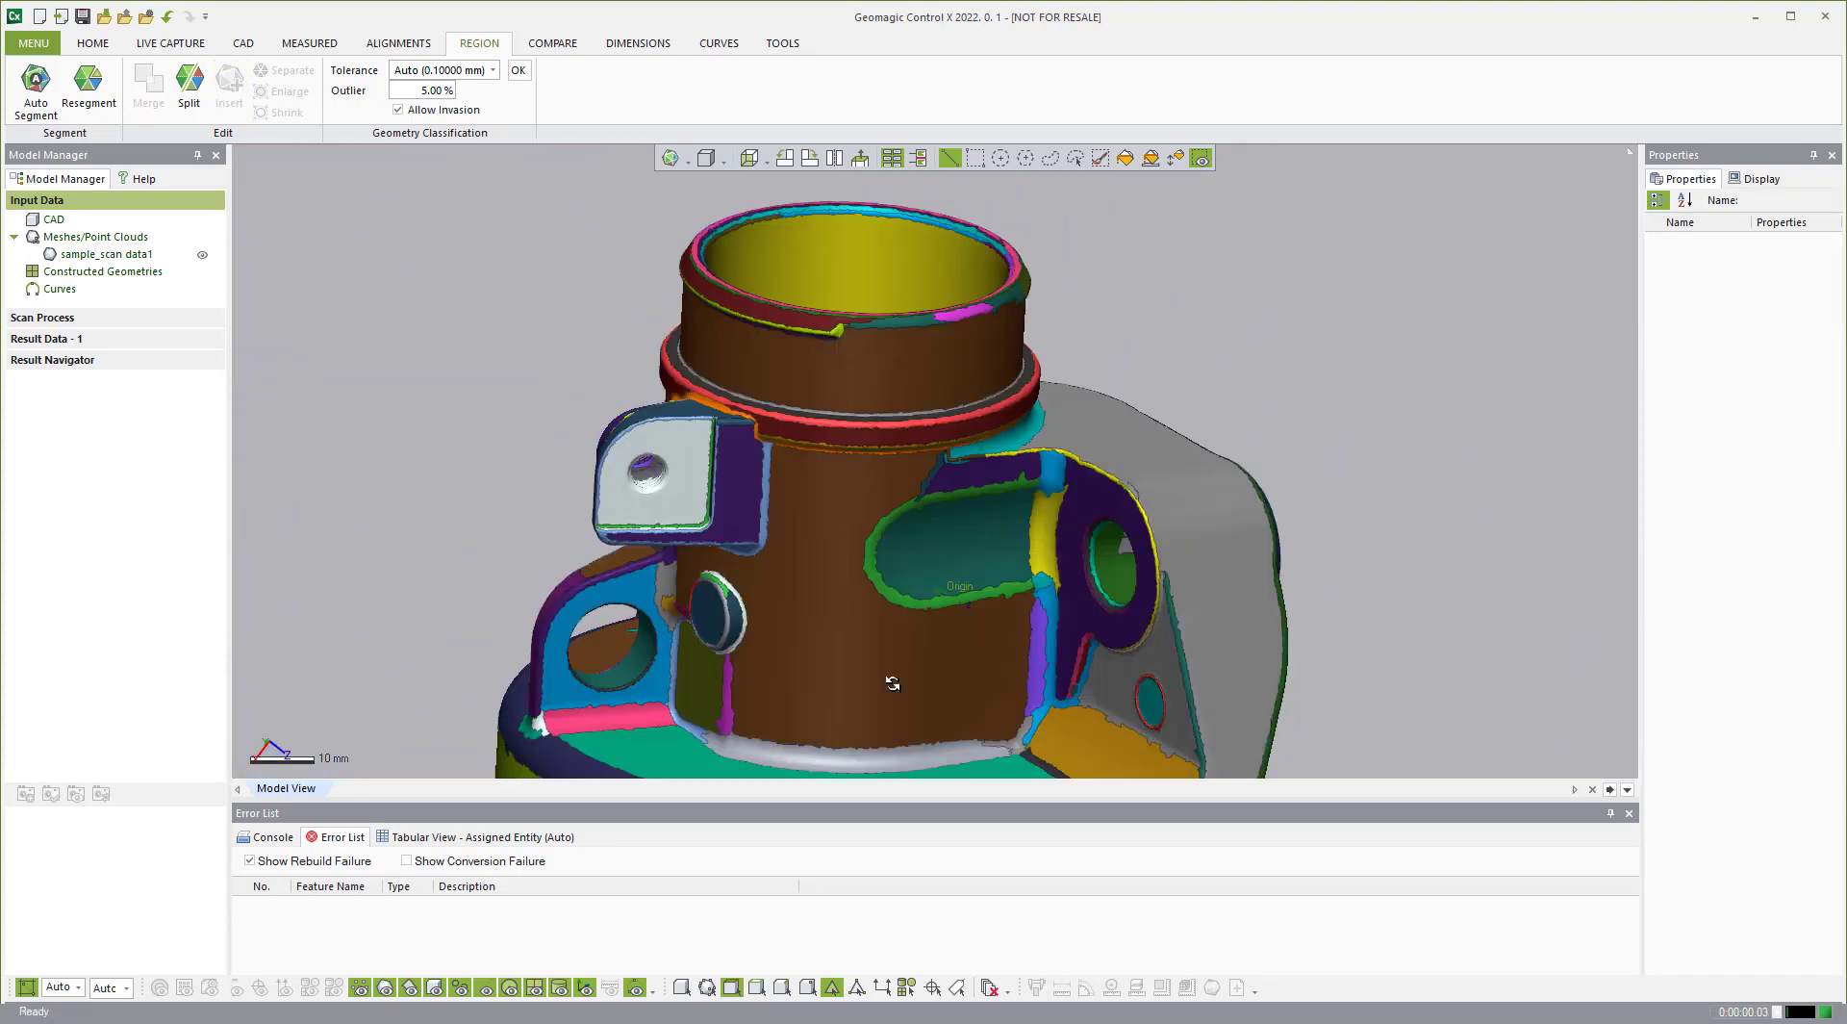
{"action": "left_click", "coordinate": [902, 588]}
{"action": "left_click", "coordinate": [897, 606]}
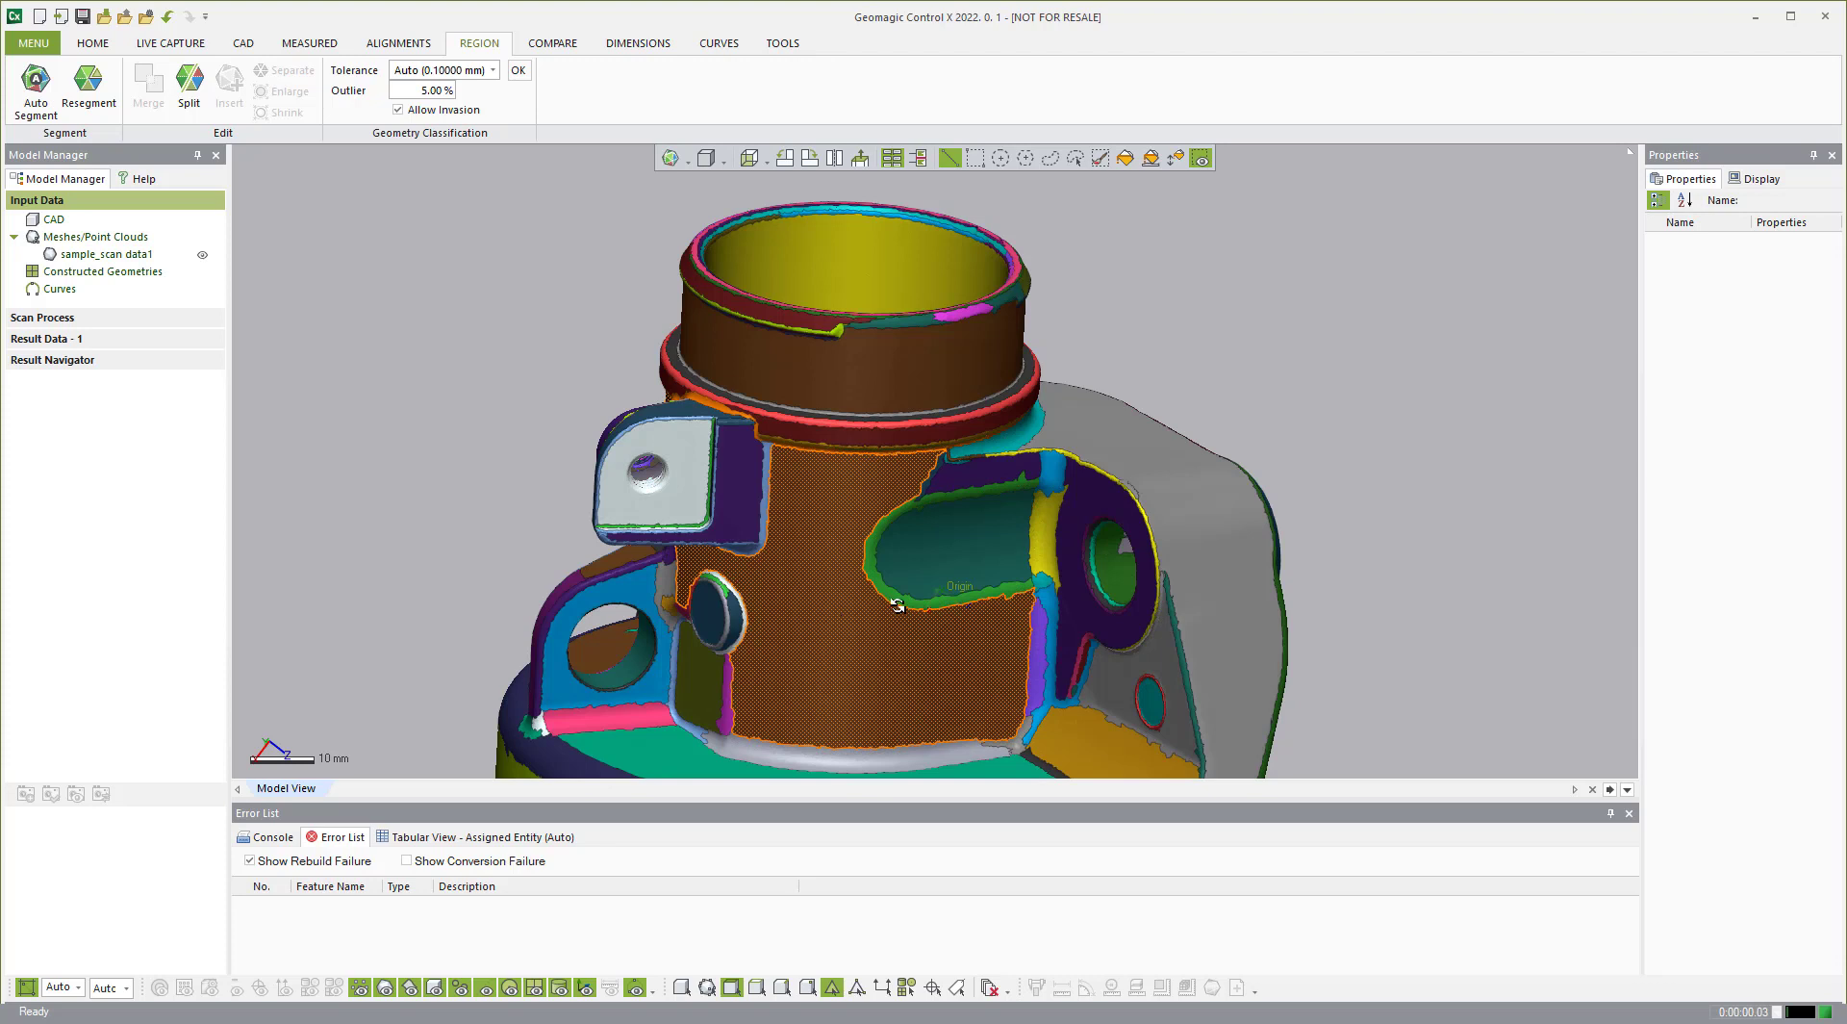
{"action": "left_click", "coordinate": [890, 753]}
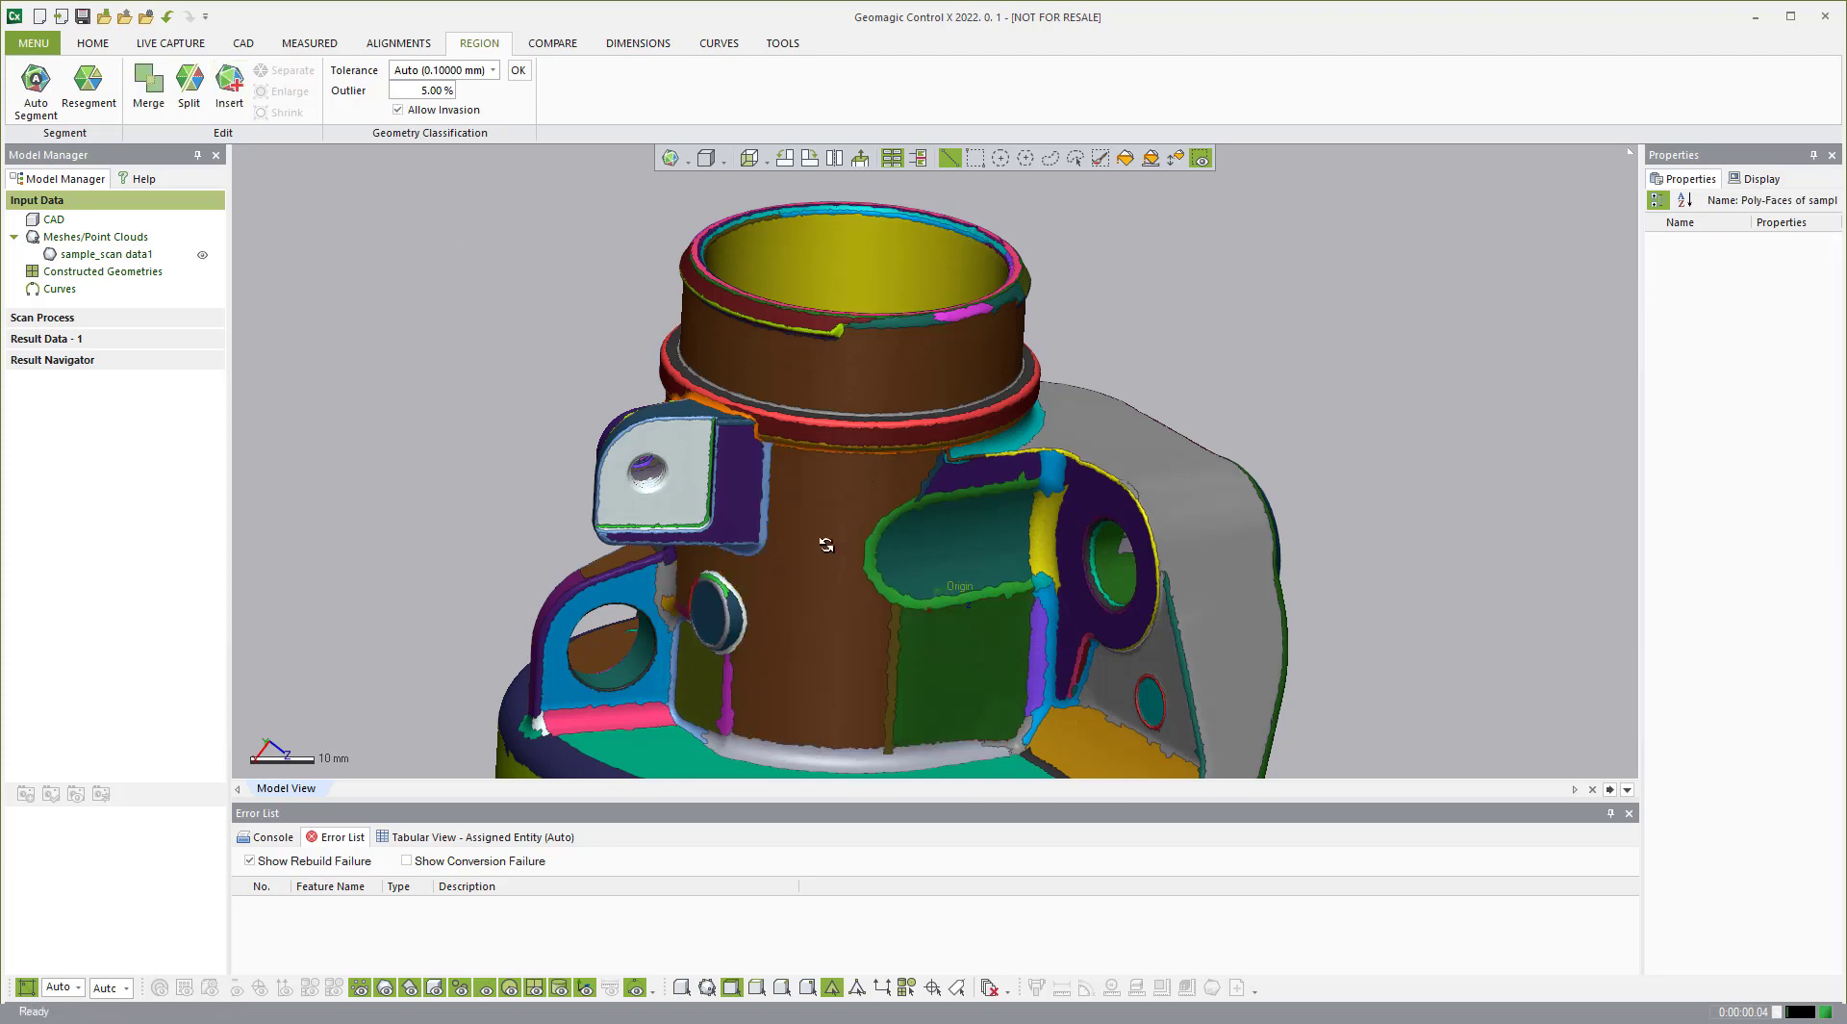
Step: Select the remaining brown neck-wall region and check its fitted geometry type and extent around the neck
{"action": "left_click", "coordinate": [810, 581]}
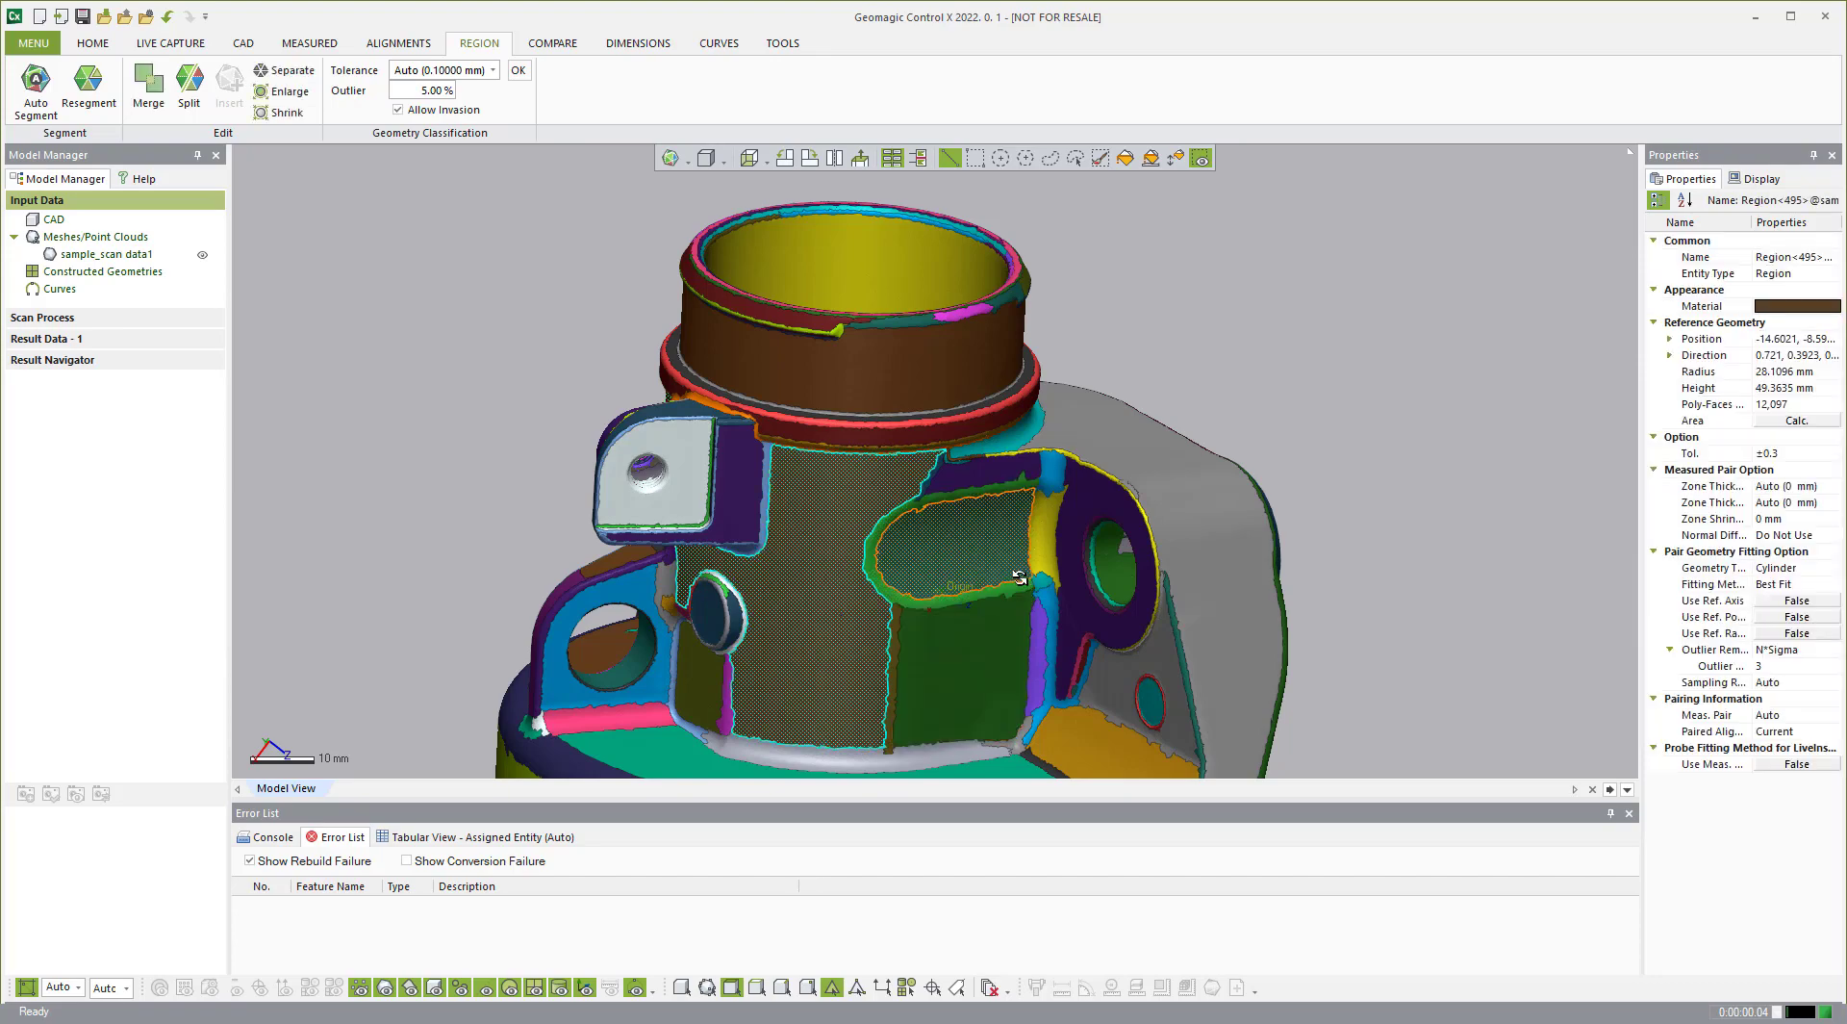
{"action": "right_click_drag", "start_coordinate": [1018, 582], "coordinate": [913, 631]}
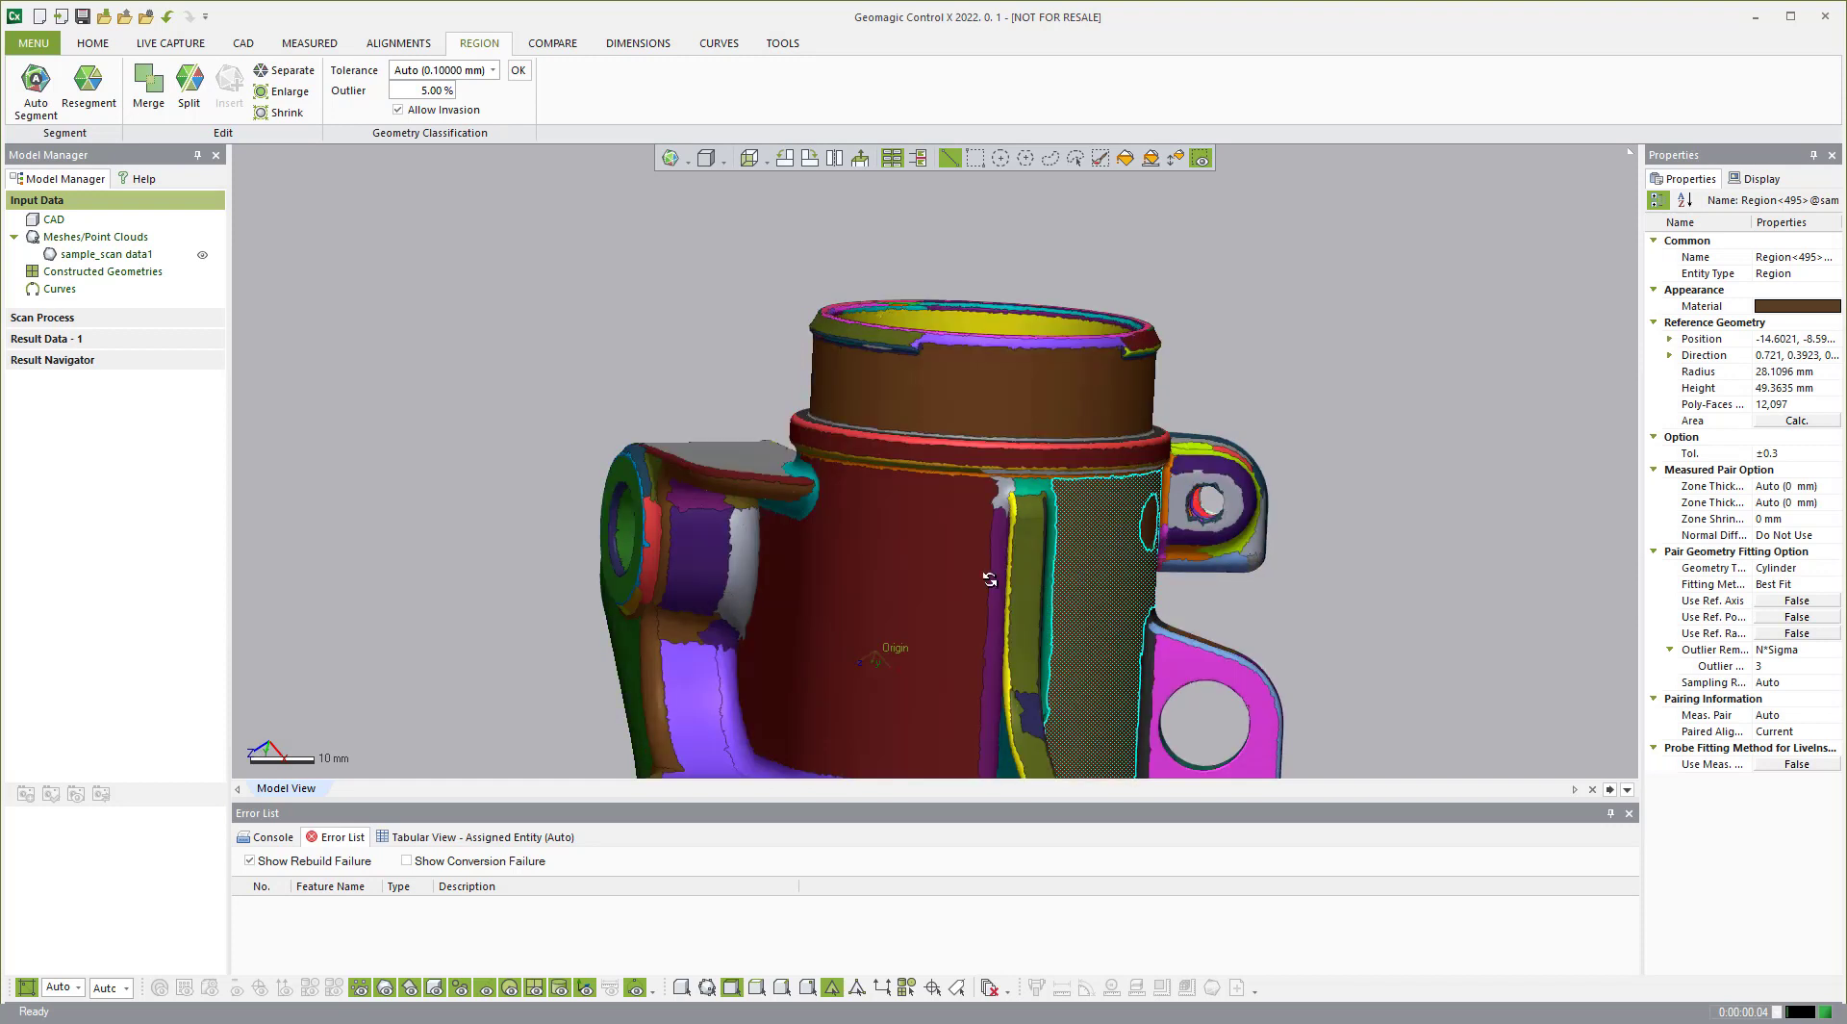
{"action": "right_click_drag", "start_coordinate": [885, 539], "coordinate": [1043, 628]}
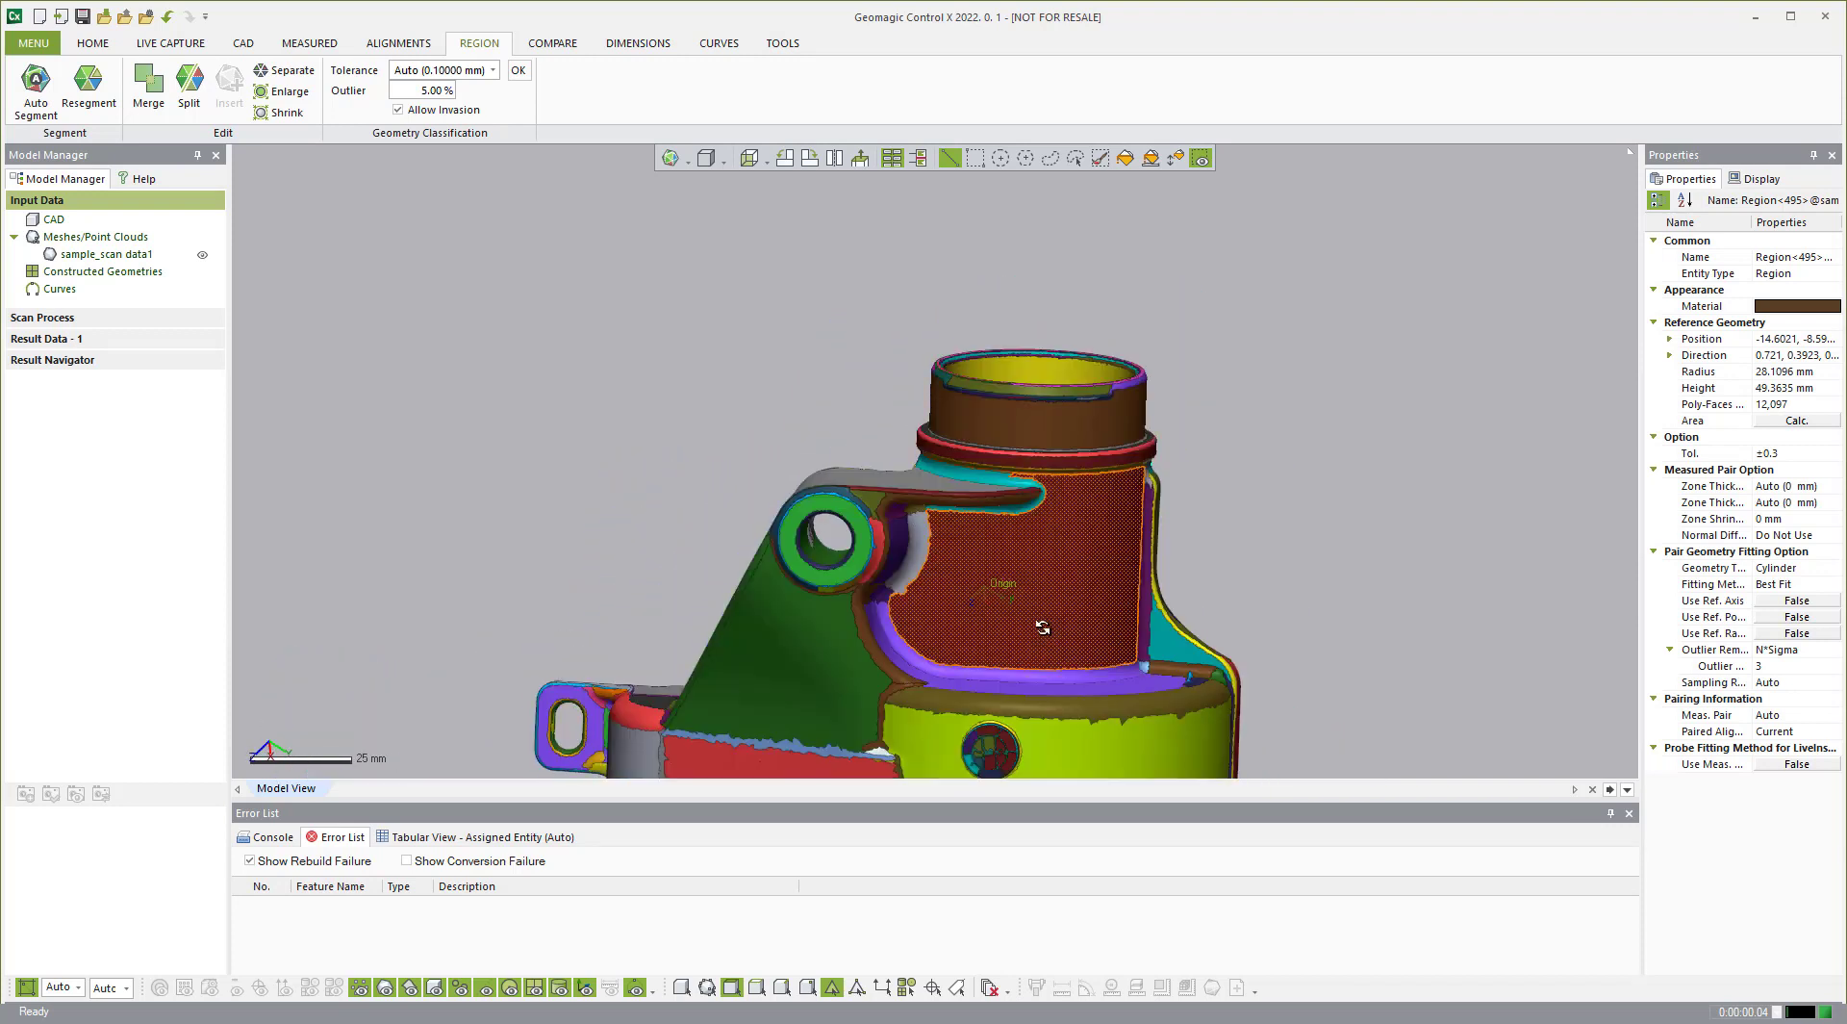
Step: Draw a poly-face line on the maroon neck wall from the rib's tip to the base fillet and insert it as a dividing region
{"action": "scroll", "coordinate": [1043, 627], "scroll_direction": "up", "scroll_amount": 2}
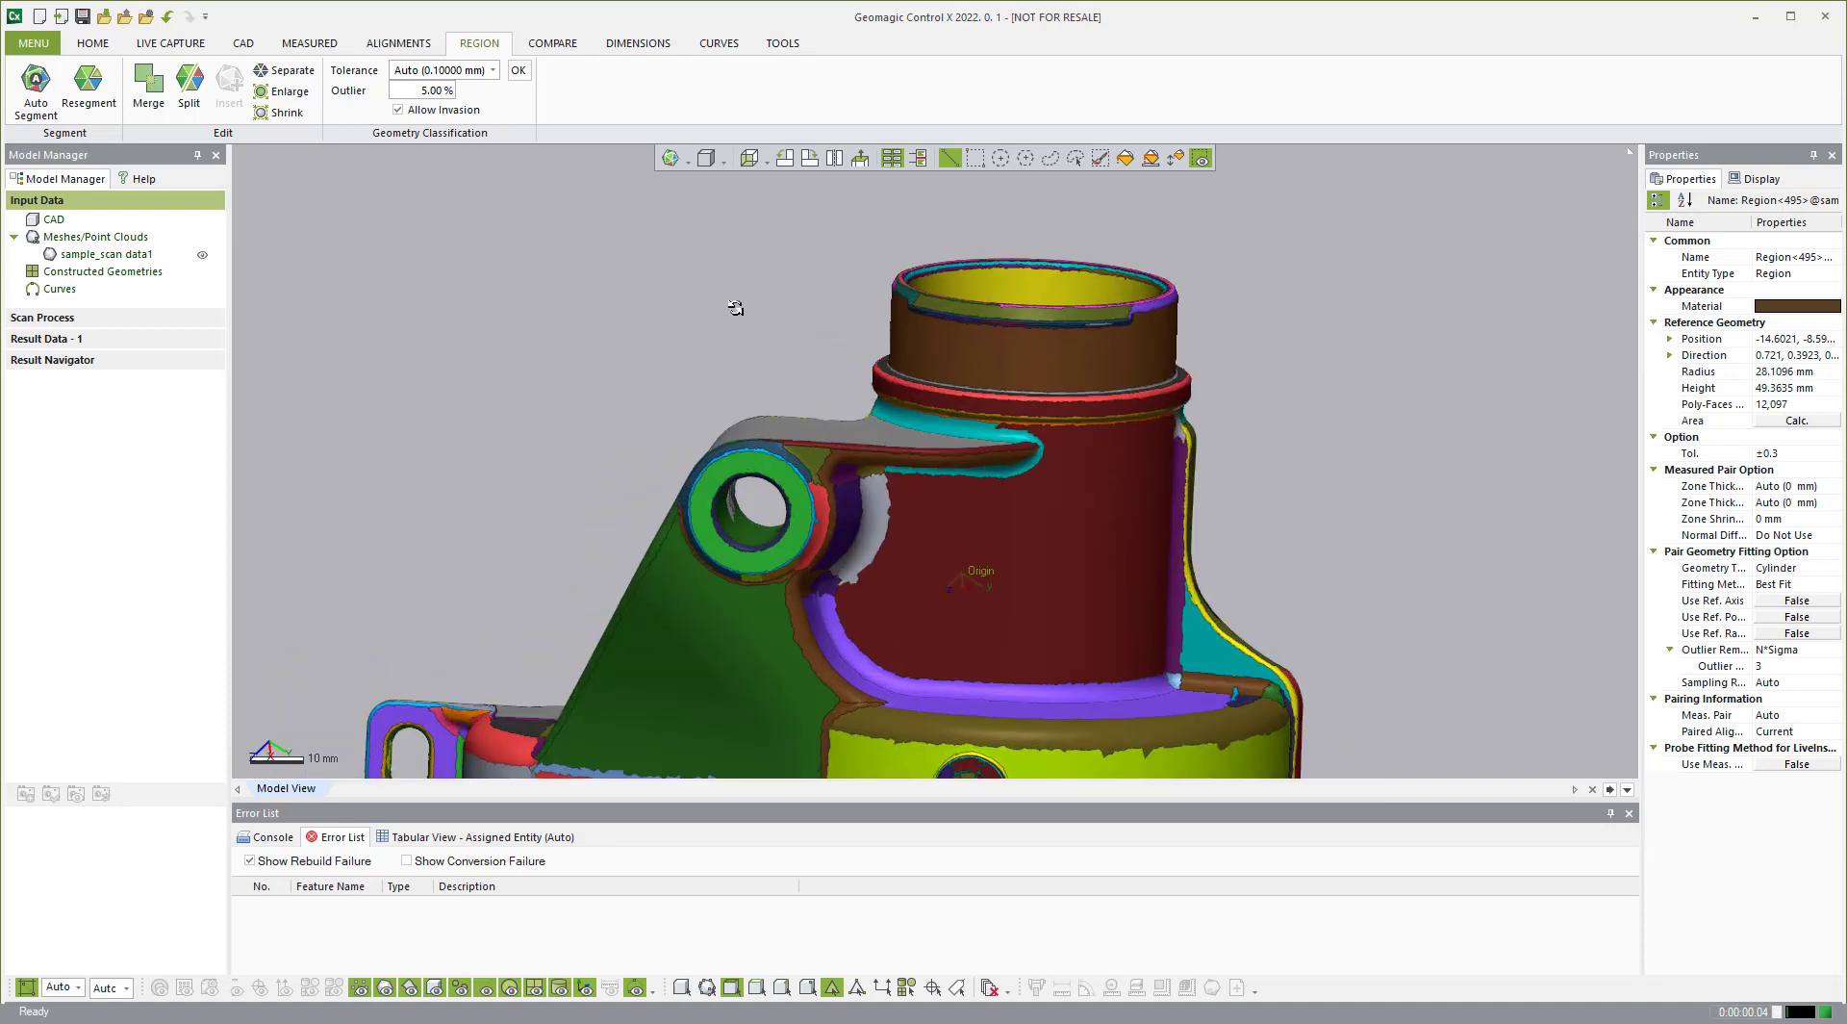
{"action": "left_click", "coordinate": [951, 158]}
{"action": "left_click", "coordinate": [1063, 443]}
{"action": "left_click", "coordinate": [1040, 455]}
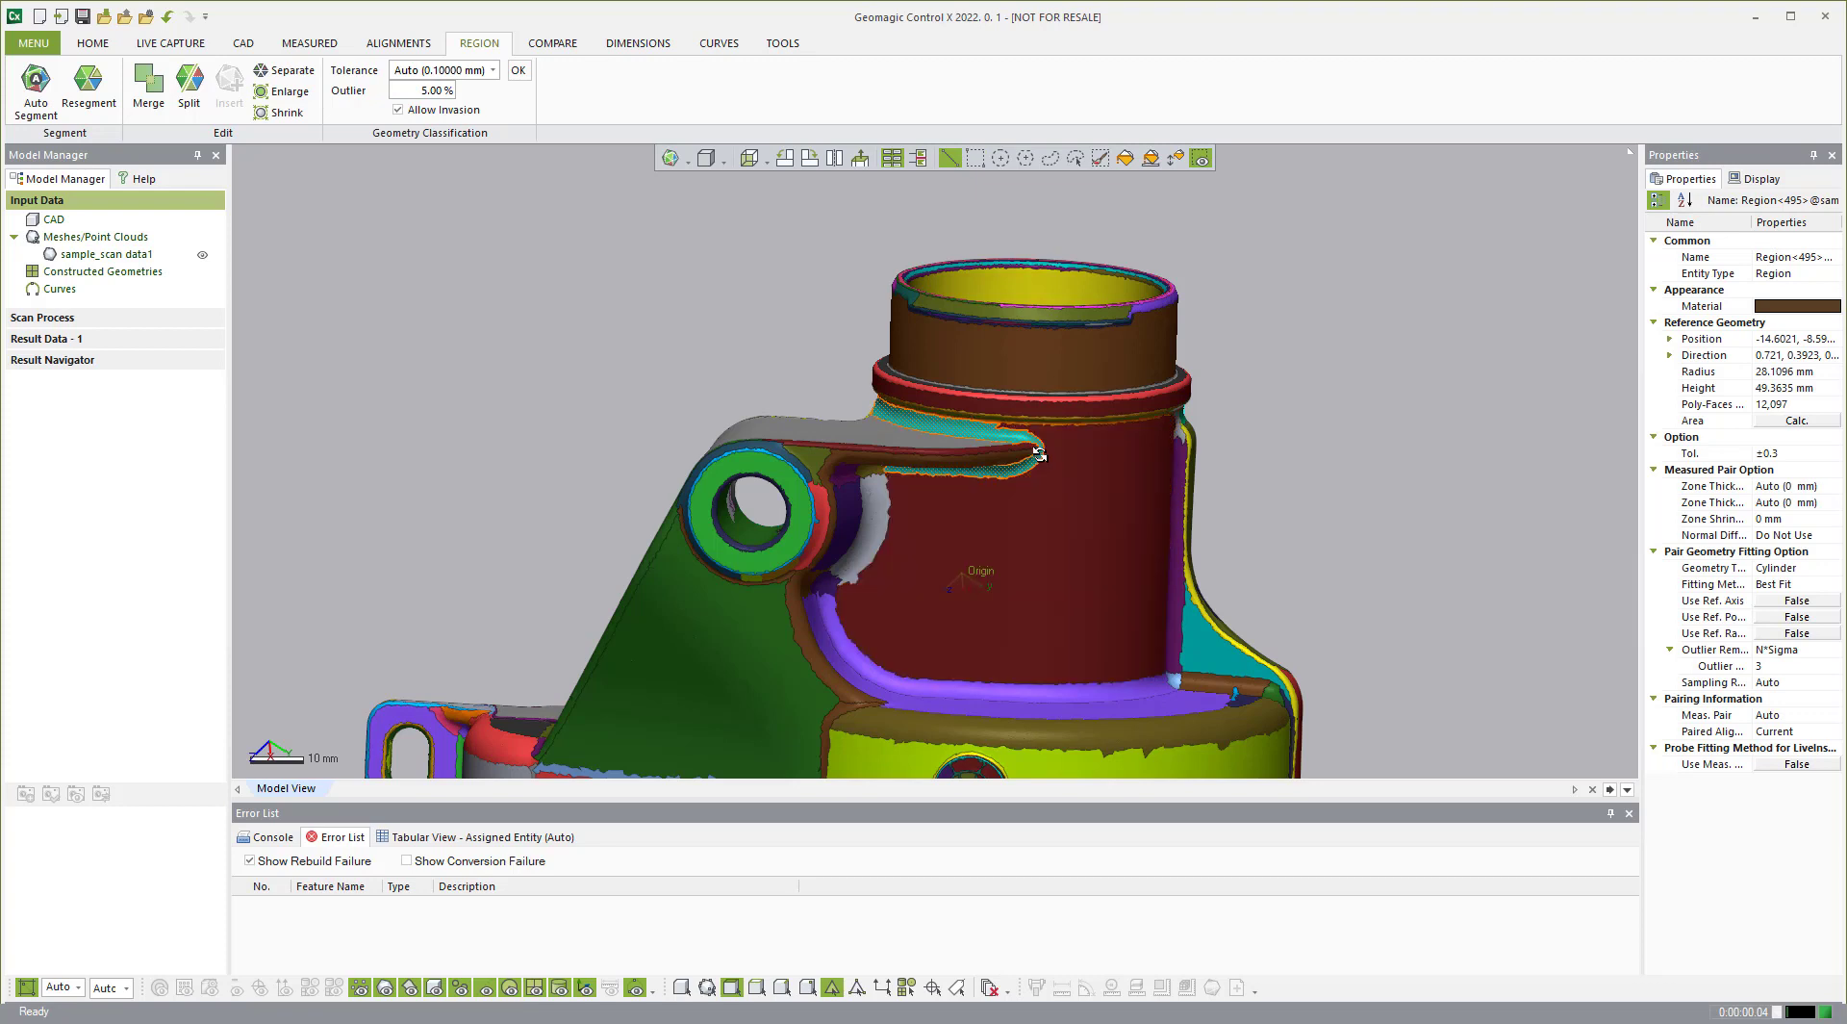
{"action": "left_click_drag", "start_coordinate": [1032, 689], "coordinate": [1031, 686]}
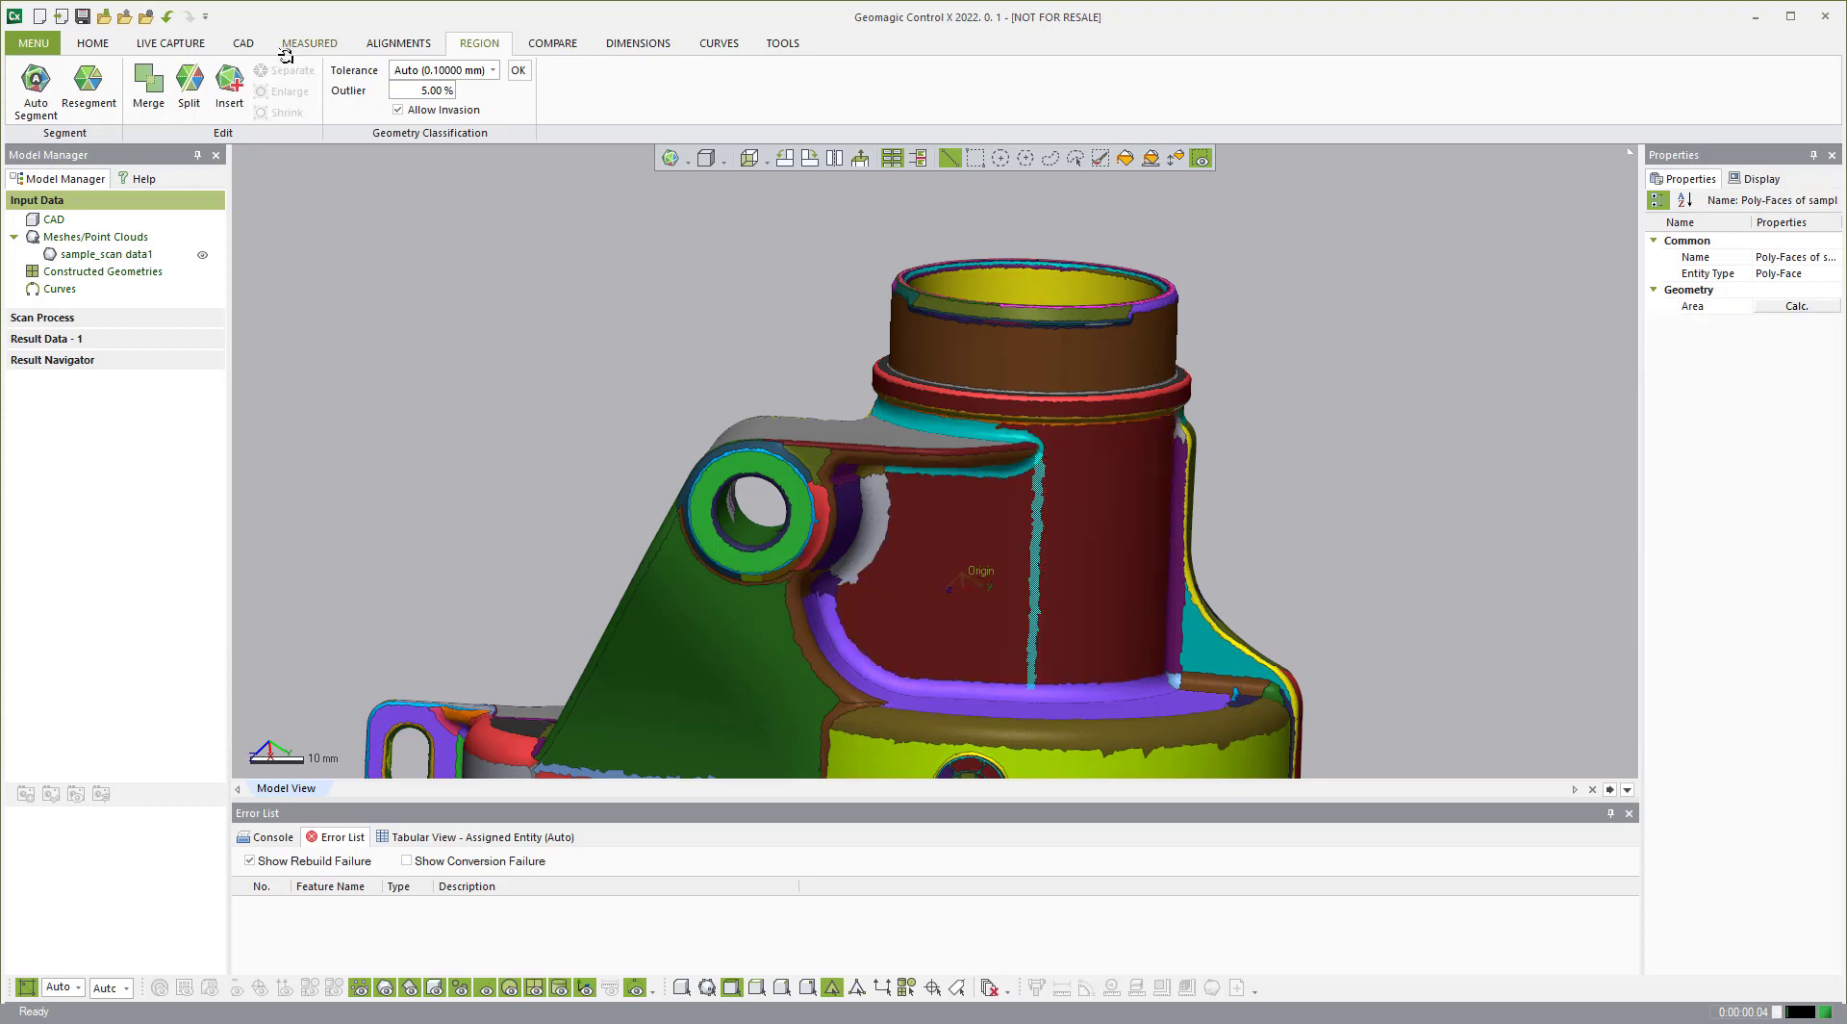
{"action": "left_click", "coordinate": [228, 88]}
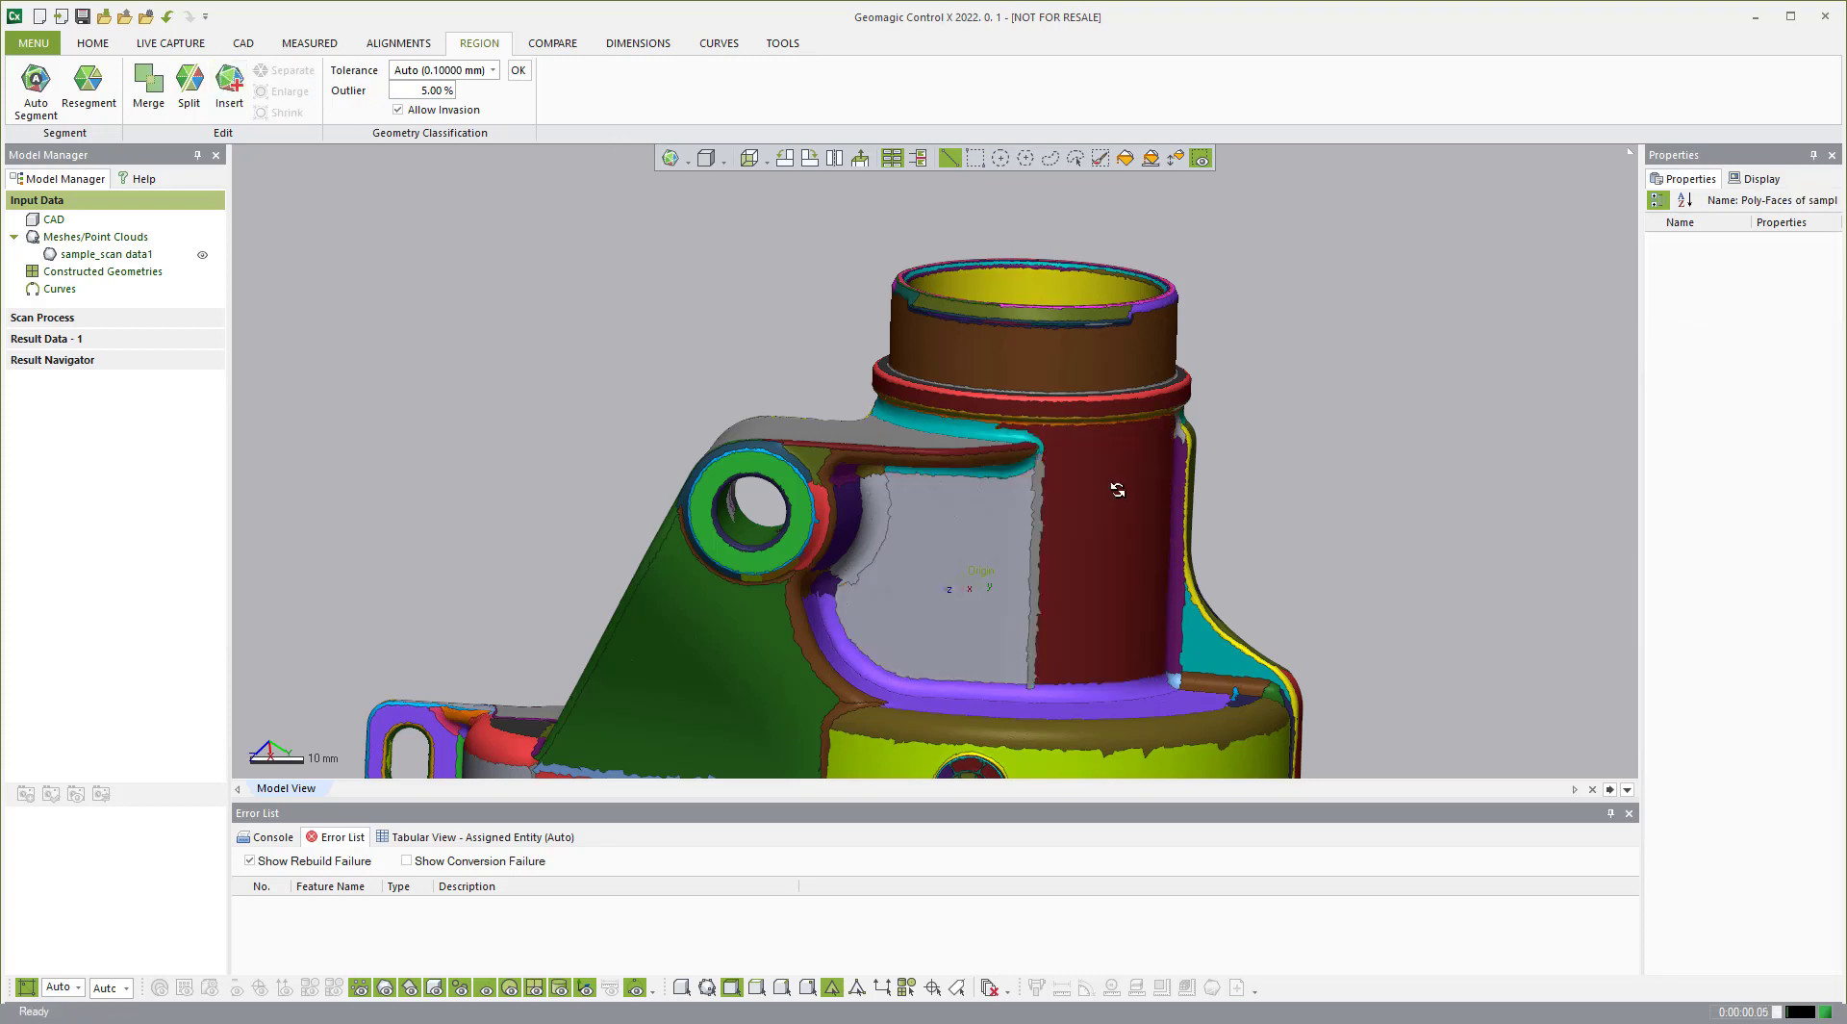
Step: Select the maroon and brown cylindrical regions of the neck wall with rectangle selection and merge them into one region
{"action": "right_click_drag", "start_coordinate": [1348, 520], "coordinate": [1127, 507]}
{"action": "left_click", "coordinate": [975, 157]}
{"action": "left_click", "coordinate": [1068, 471]}
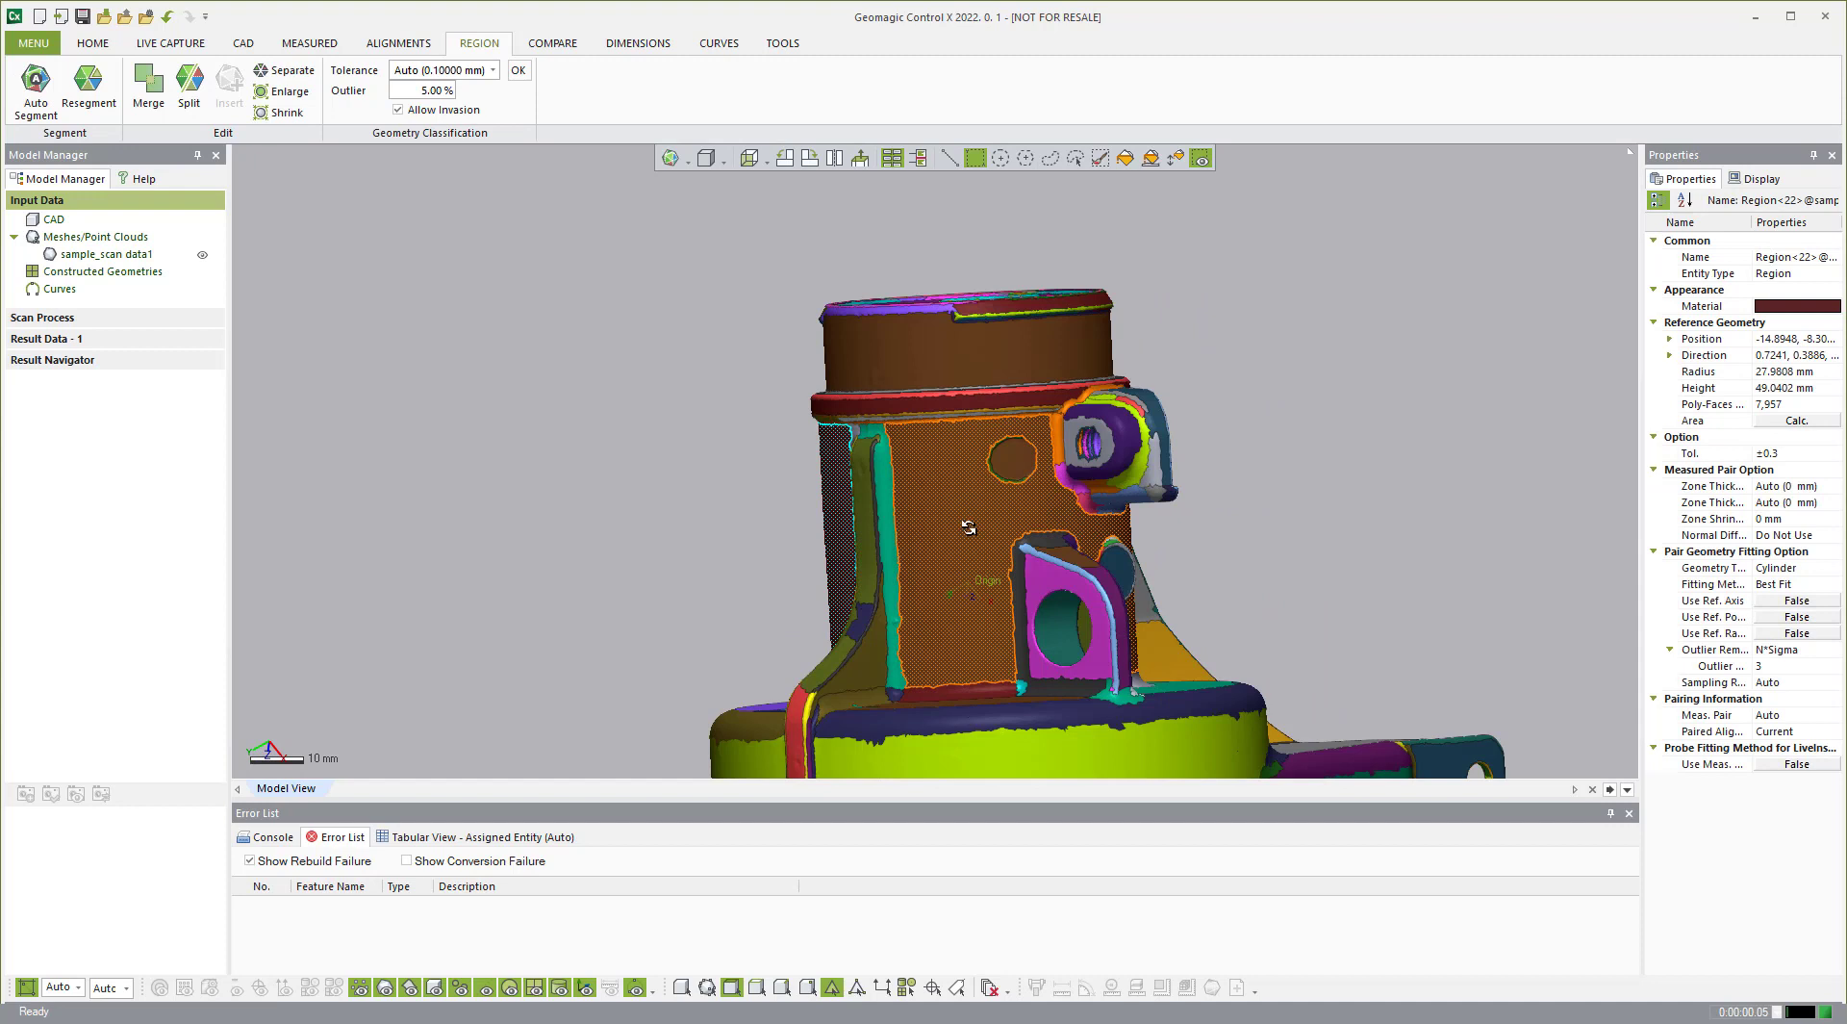
{"action": "left_click", "coordinate": [947, 547]}
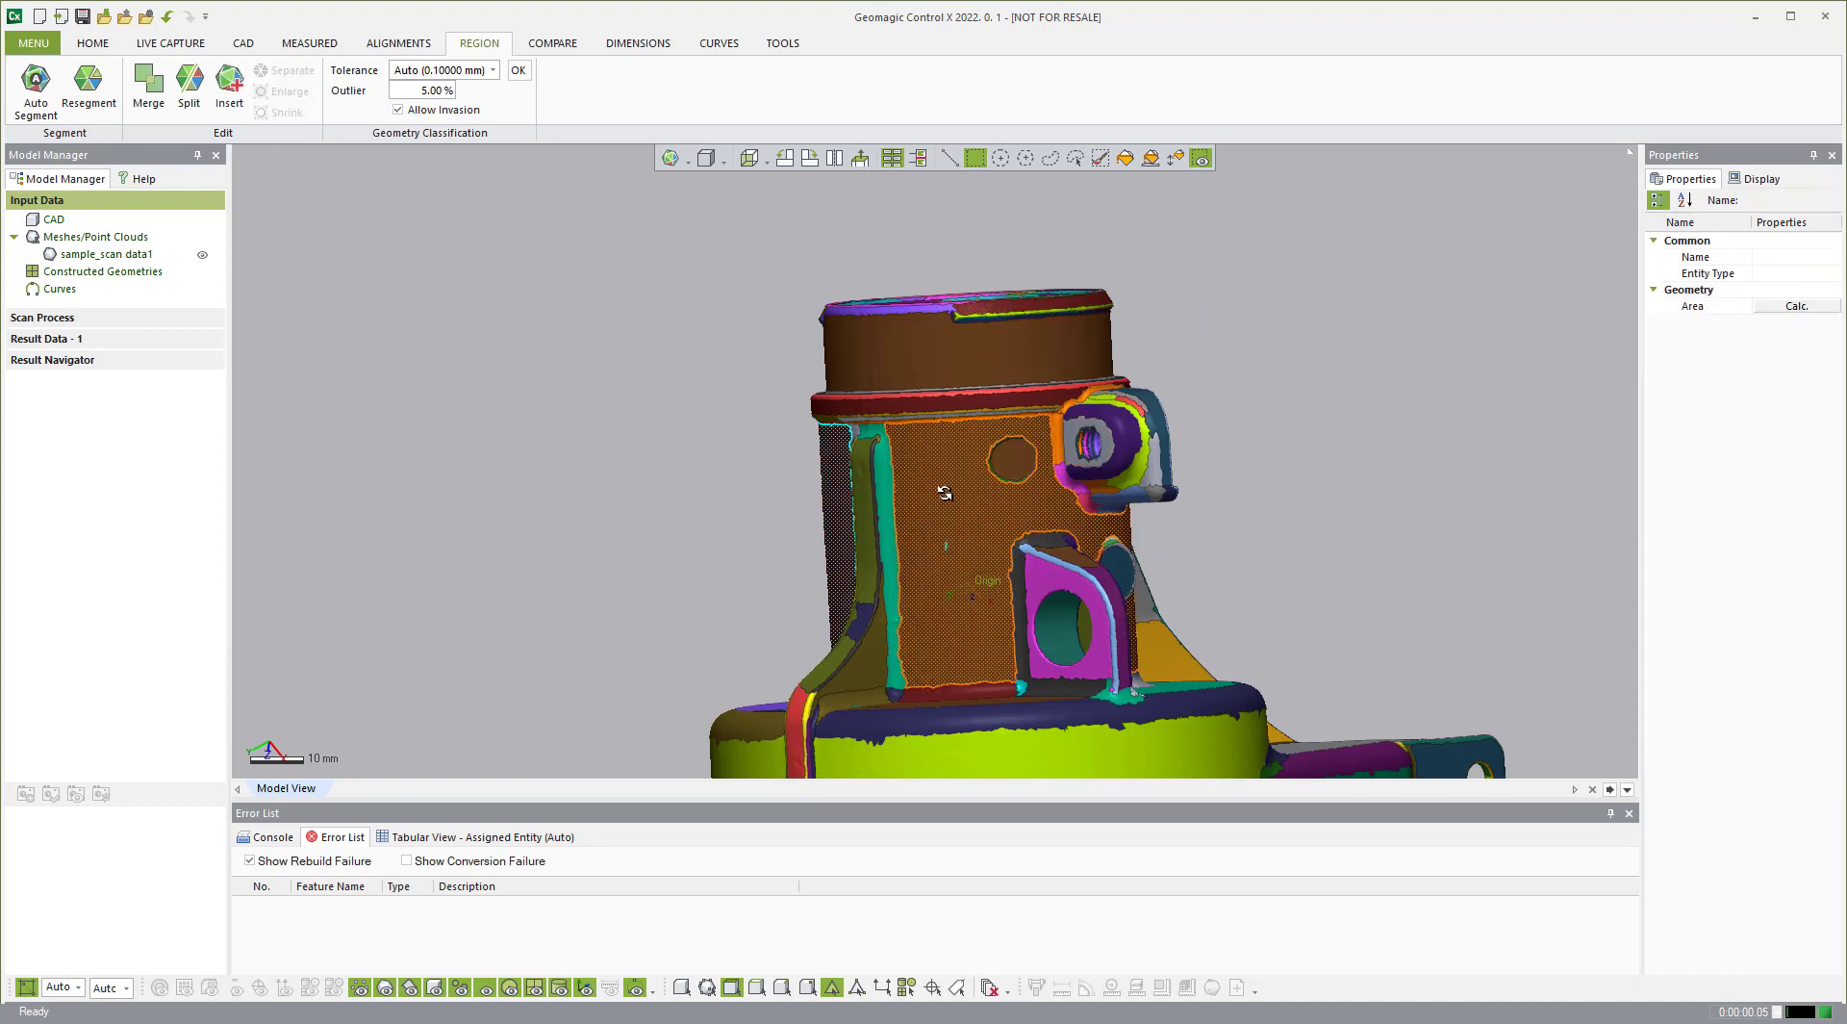
{"action": "left_click", "coordinate": [947, 493]}
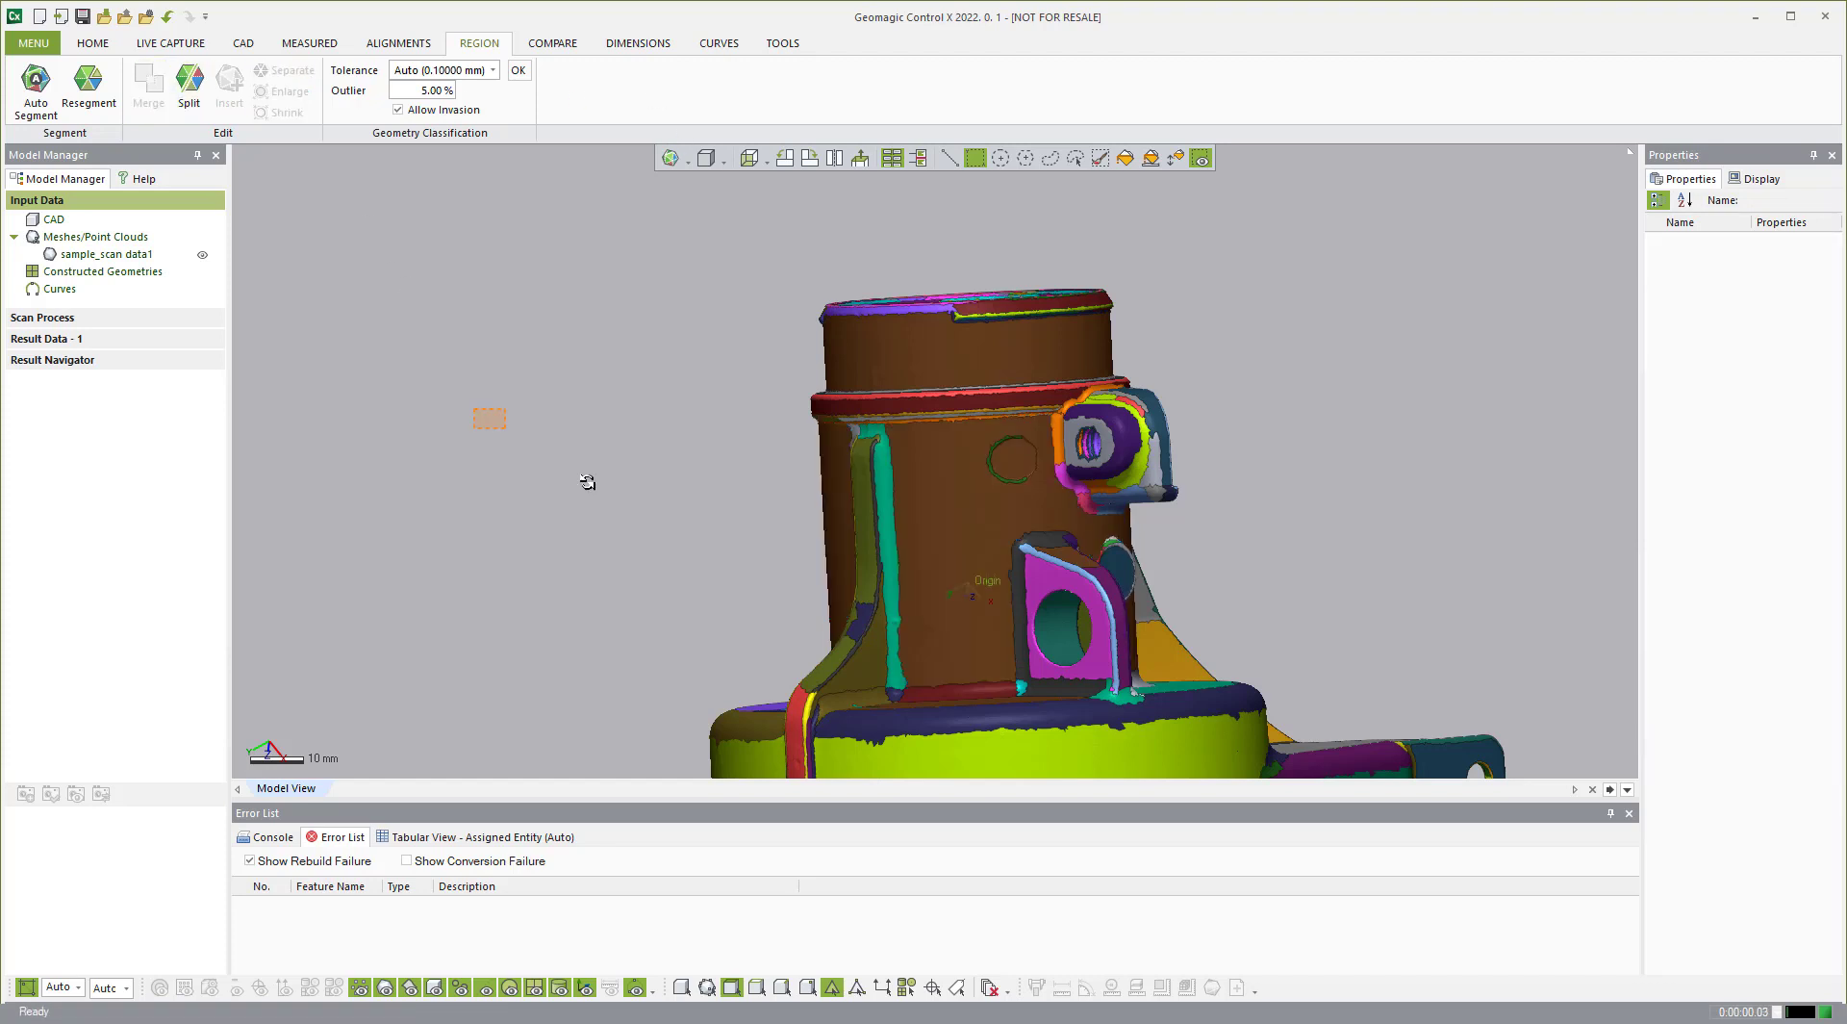
Step: Draw a vertical poly-face line on the housing's gray inner wall where the wide rounded end begins and insert it as a dividing region
{"action": "right_click_drag", "start_coordinate": [847, 429], "coordinate": [1104, 446]}
{"action": "scroll", "coordinate": [1104, 446], "scroll_direction": "down", "scroll_amount": 5}
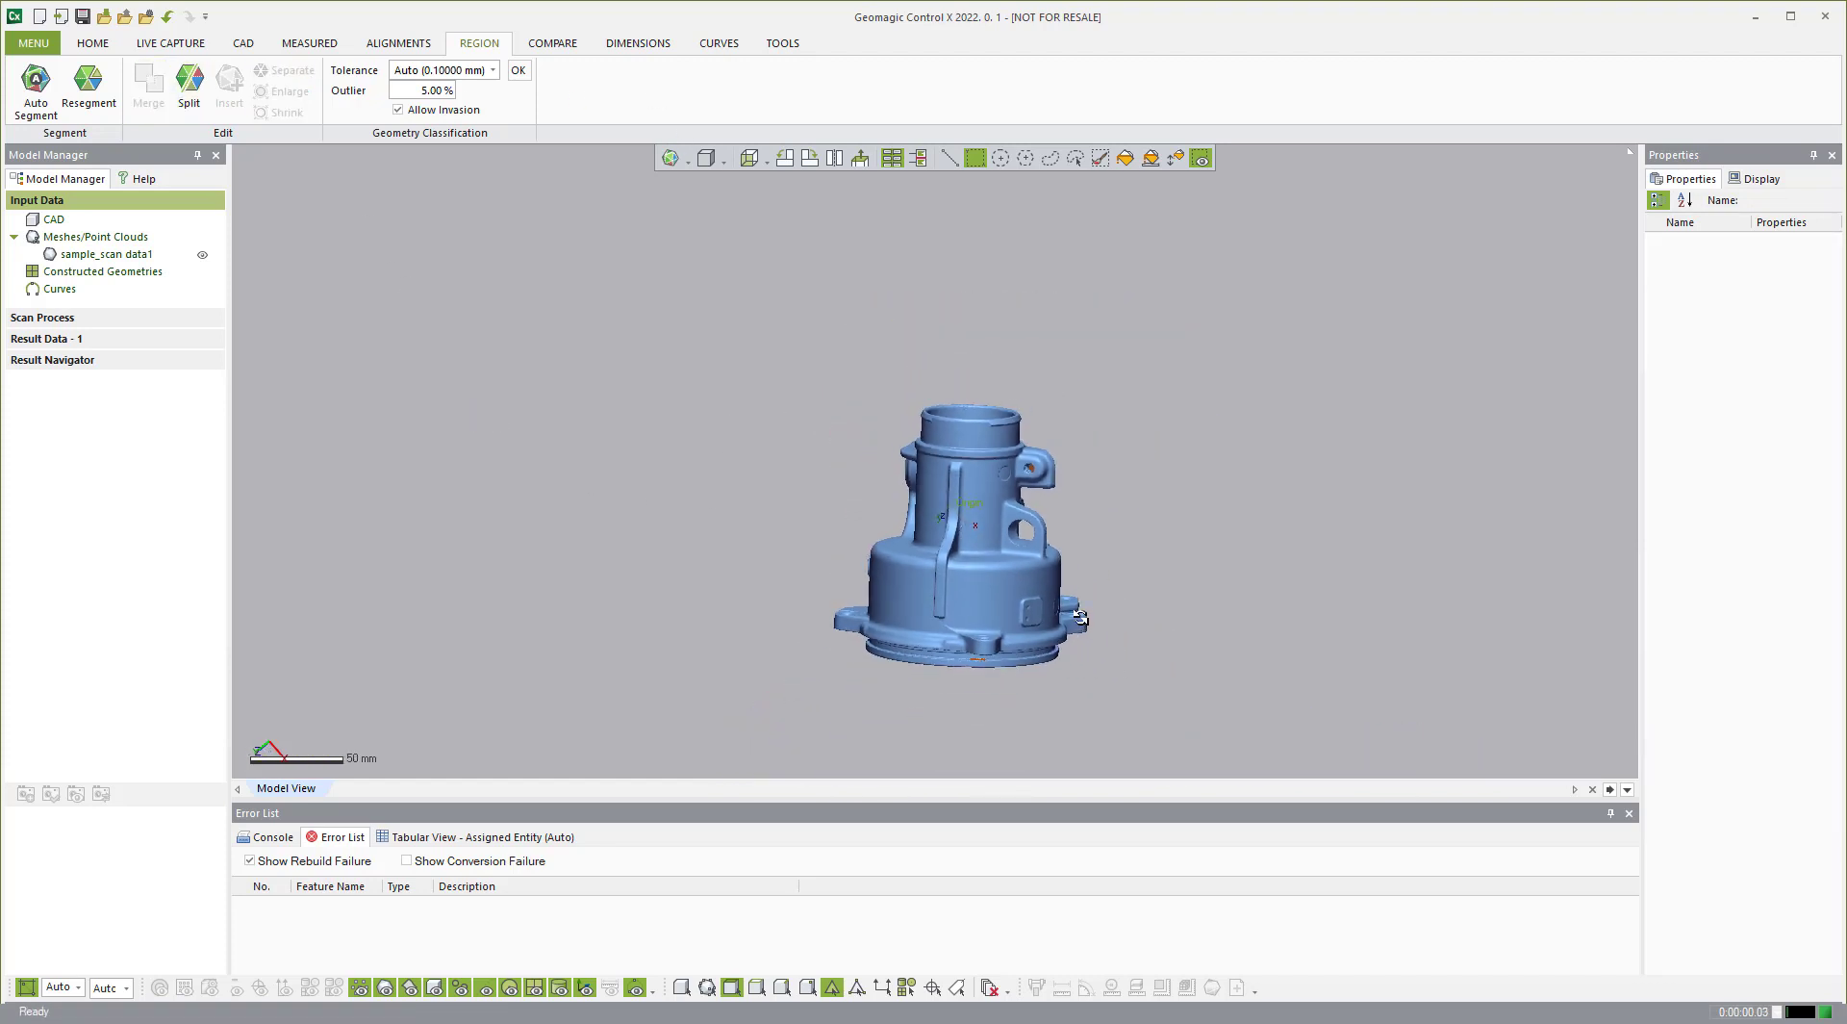
{"action": "scroll", "coordinate": [1019, 639], "scroll_direction": "up", "scroll_amount": 6}
{"action": "right_click_drag", "start_coordinate": [1004, 554], "coordinate": [911, 462]}
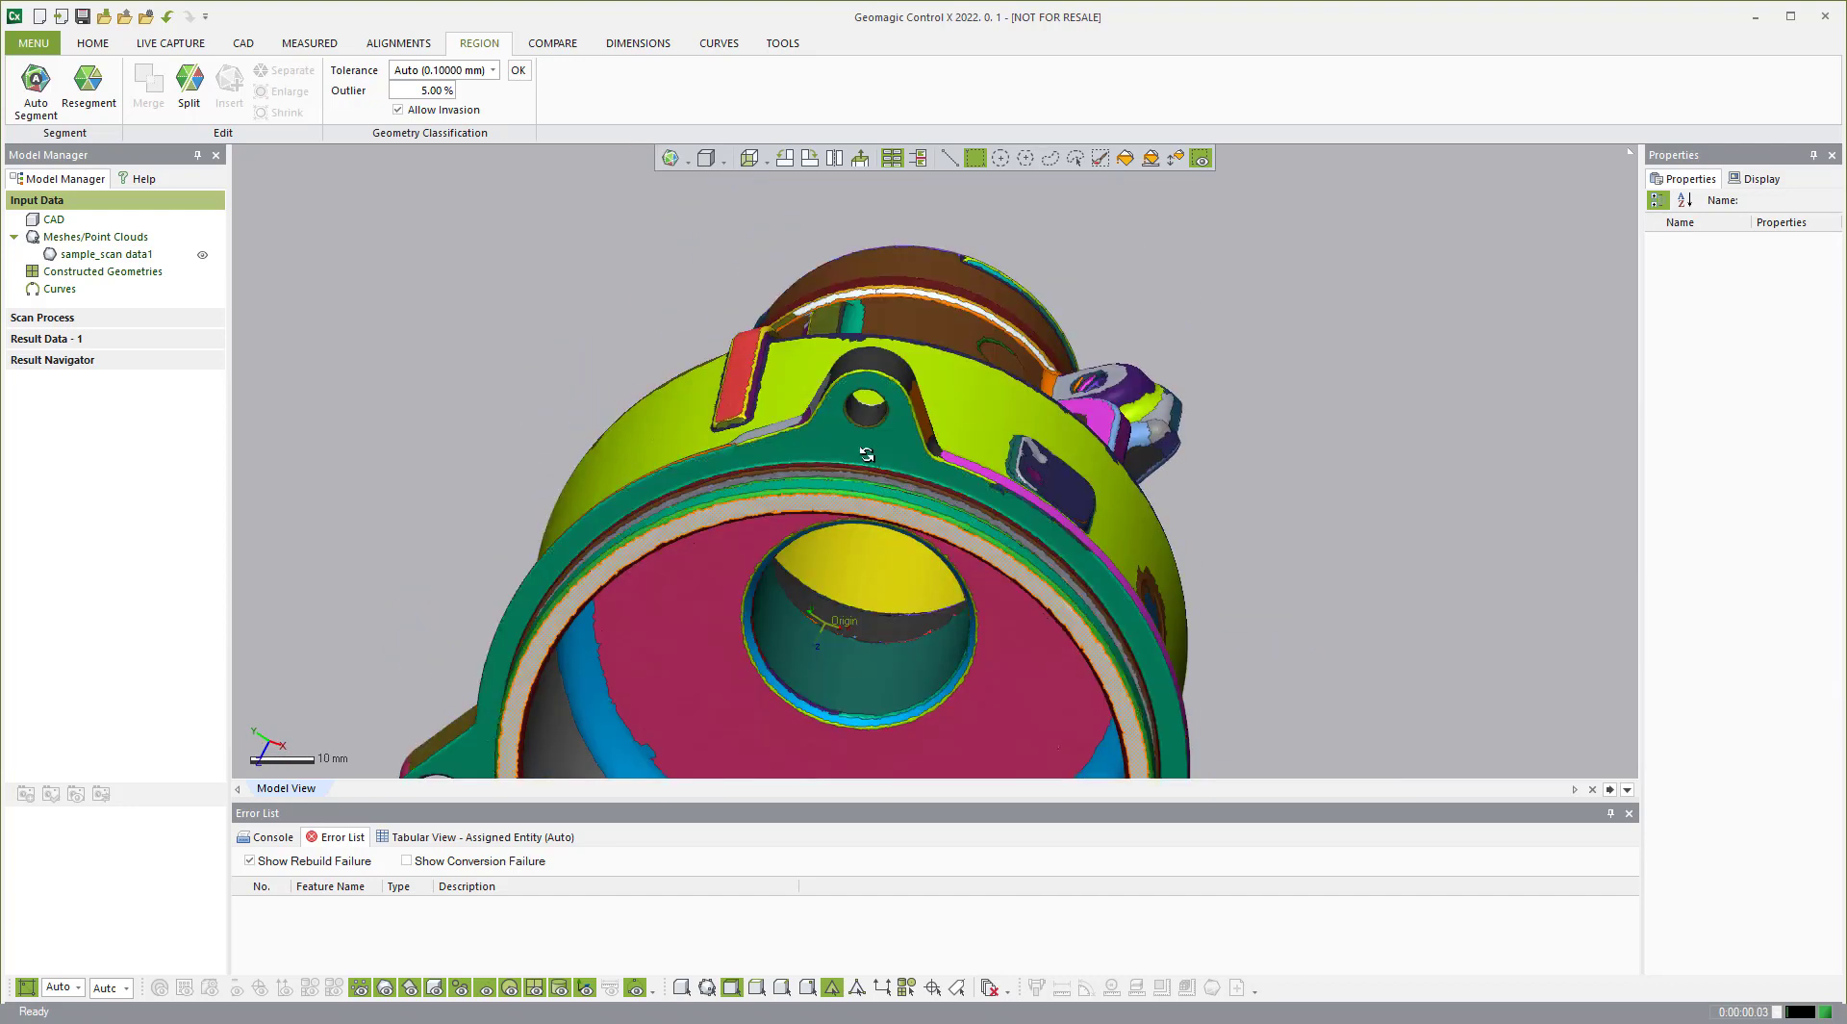
{"action": "scroll", "coordinate": [876, 445], "scroll_direction": "down", "scroll_amount": 7}
{"action": "right_click_drag", "start_coordinate": [945, 542], "coordinate": [914, 647]}
{"action": "right_click_drag", "start_coordinate": [843, 532], "coordinate": [891, 558]}
{"action": "scroll", "coordinate": [874, 301], "scroll_direction": "up", "scroll_amount": 3}
{"action": "scroll", "coordinate": [879, 313], "scroll_direction": "up", "scroll_amount": 3}
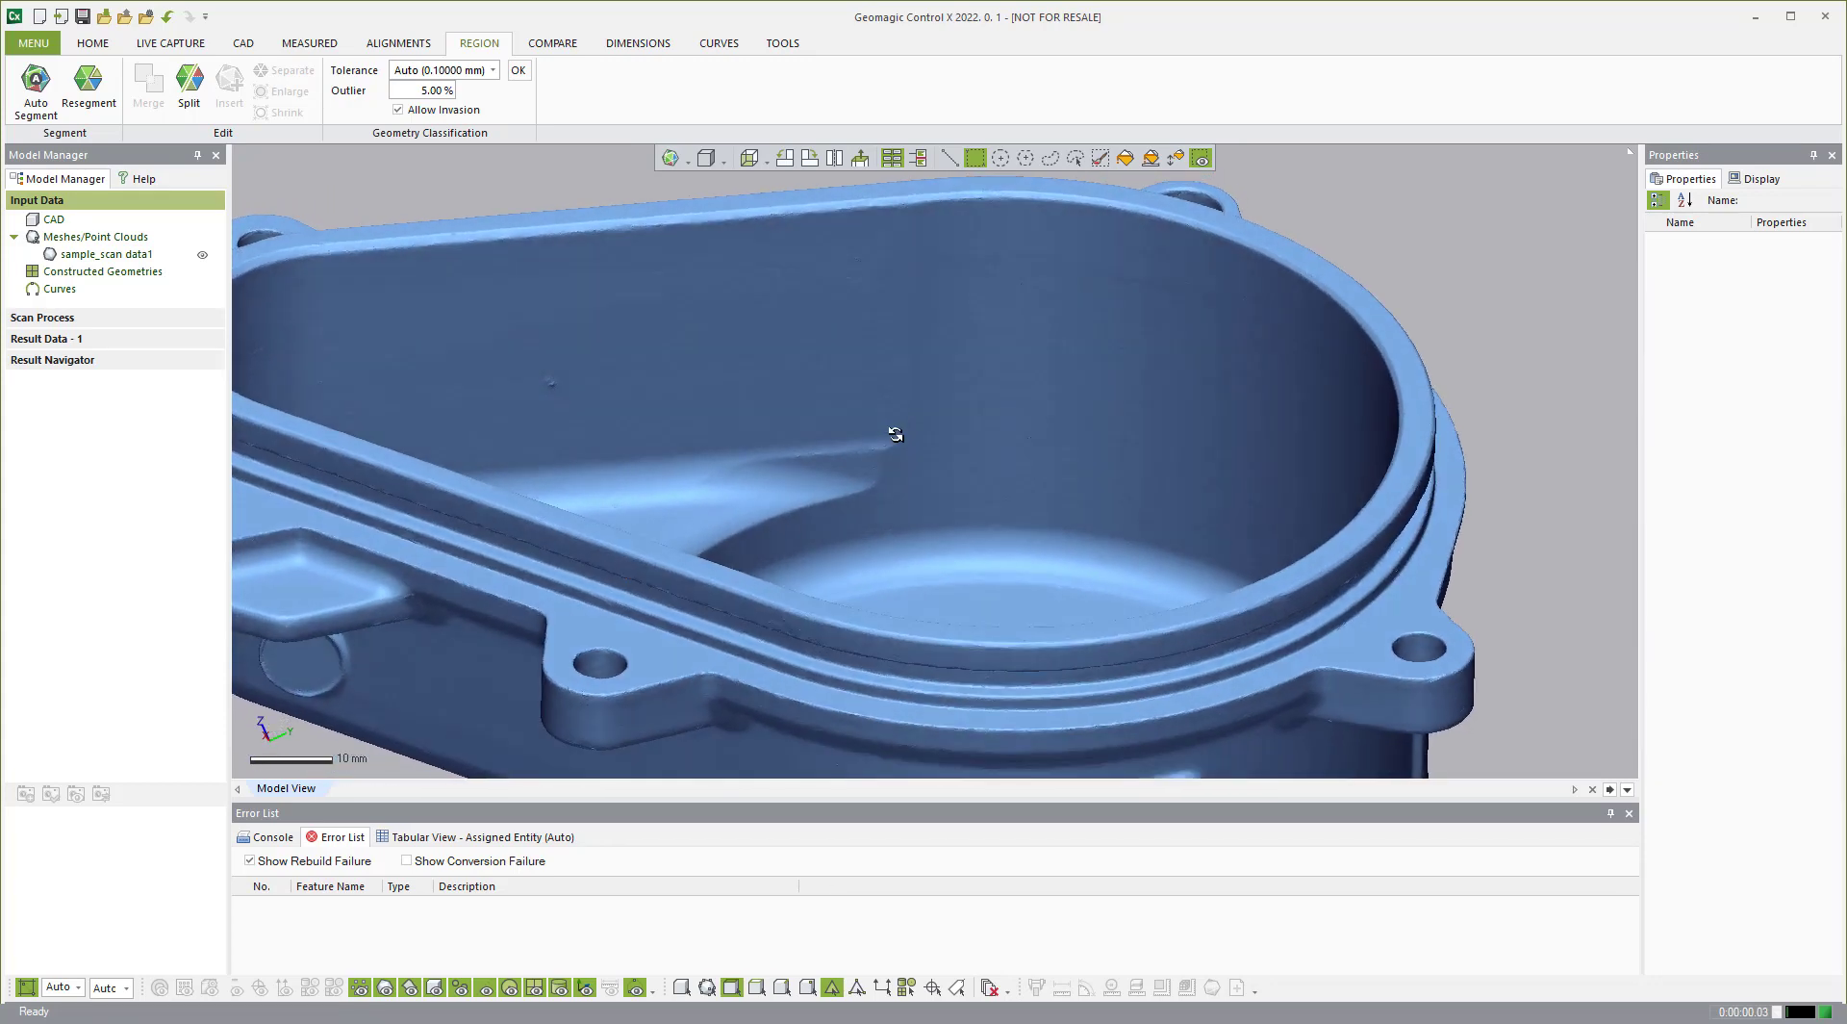
{"action": "left_click", "coordinate": [950, 157]}
{"action": "left_click", "coordinate": [900, 481]}
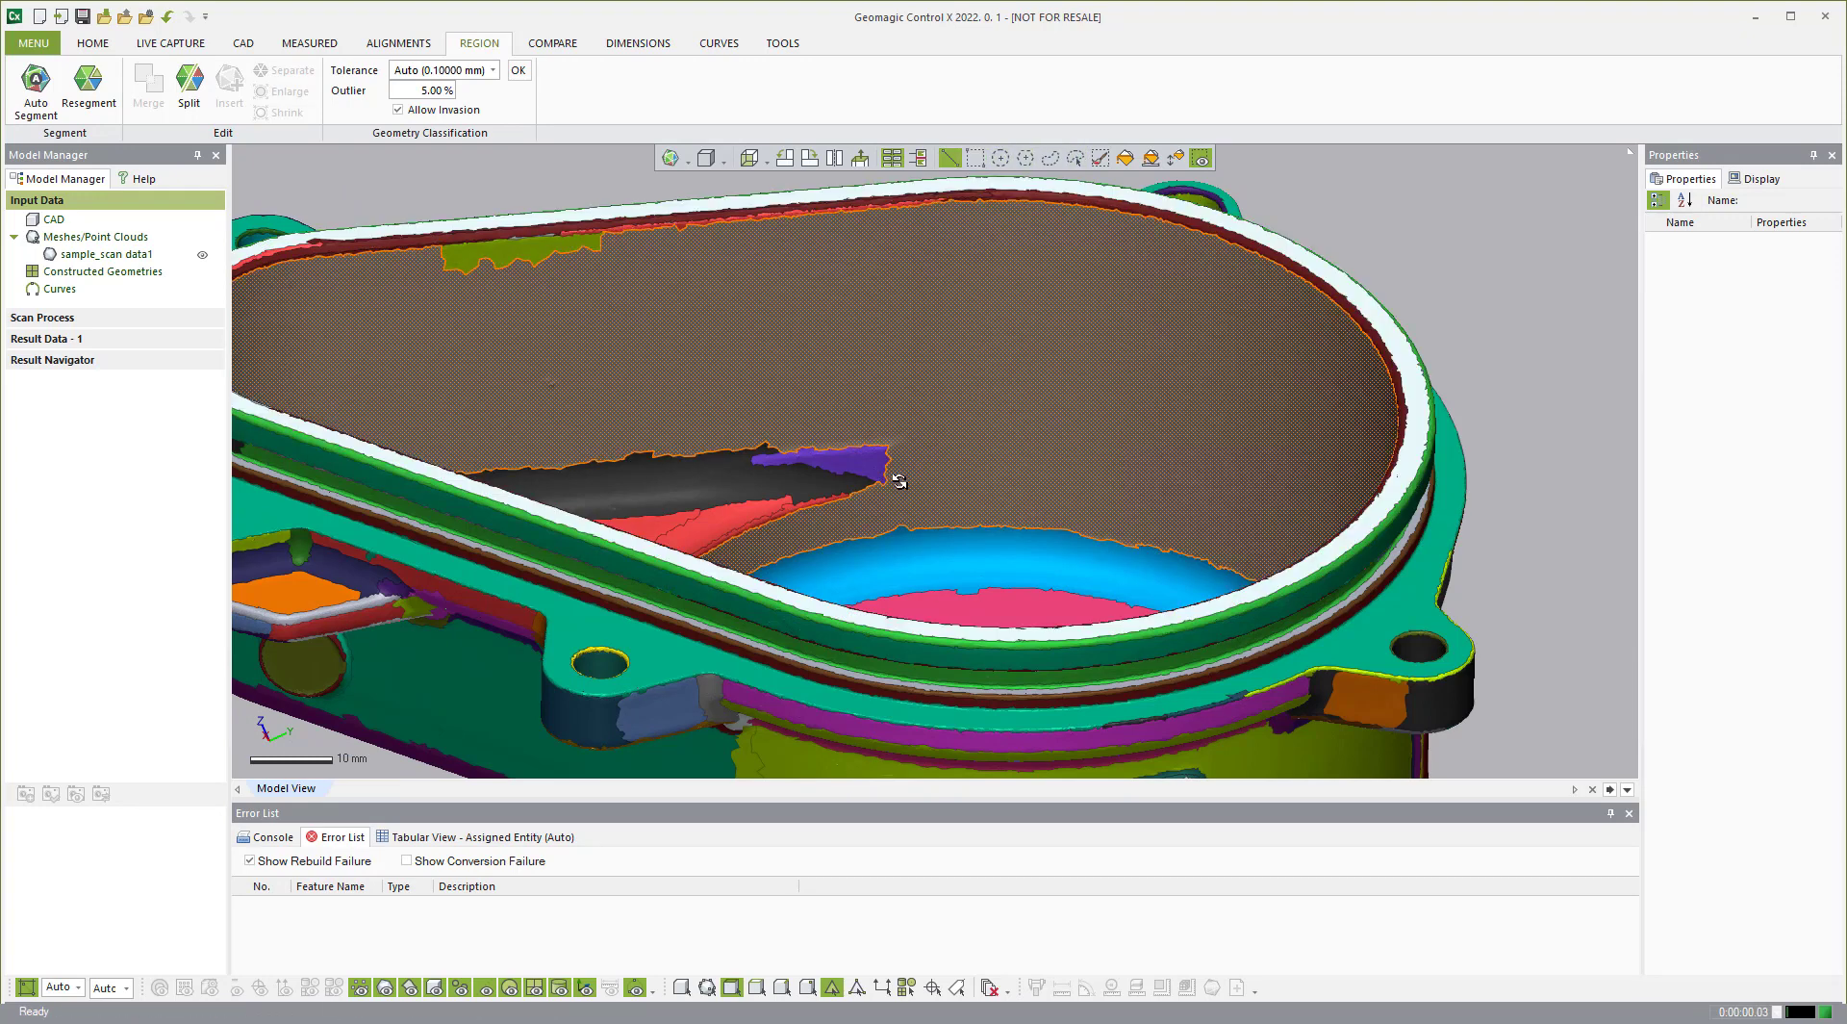
{"action": "left_click", "coordinate": [903, 202]}
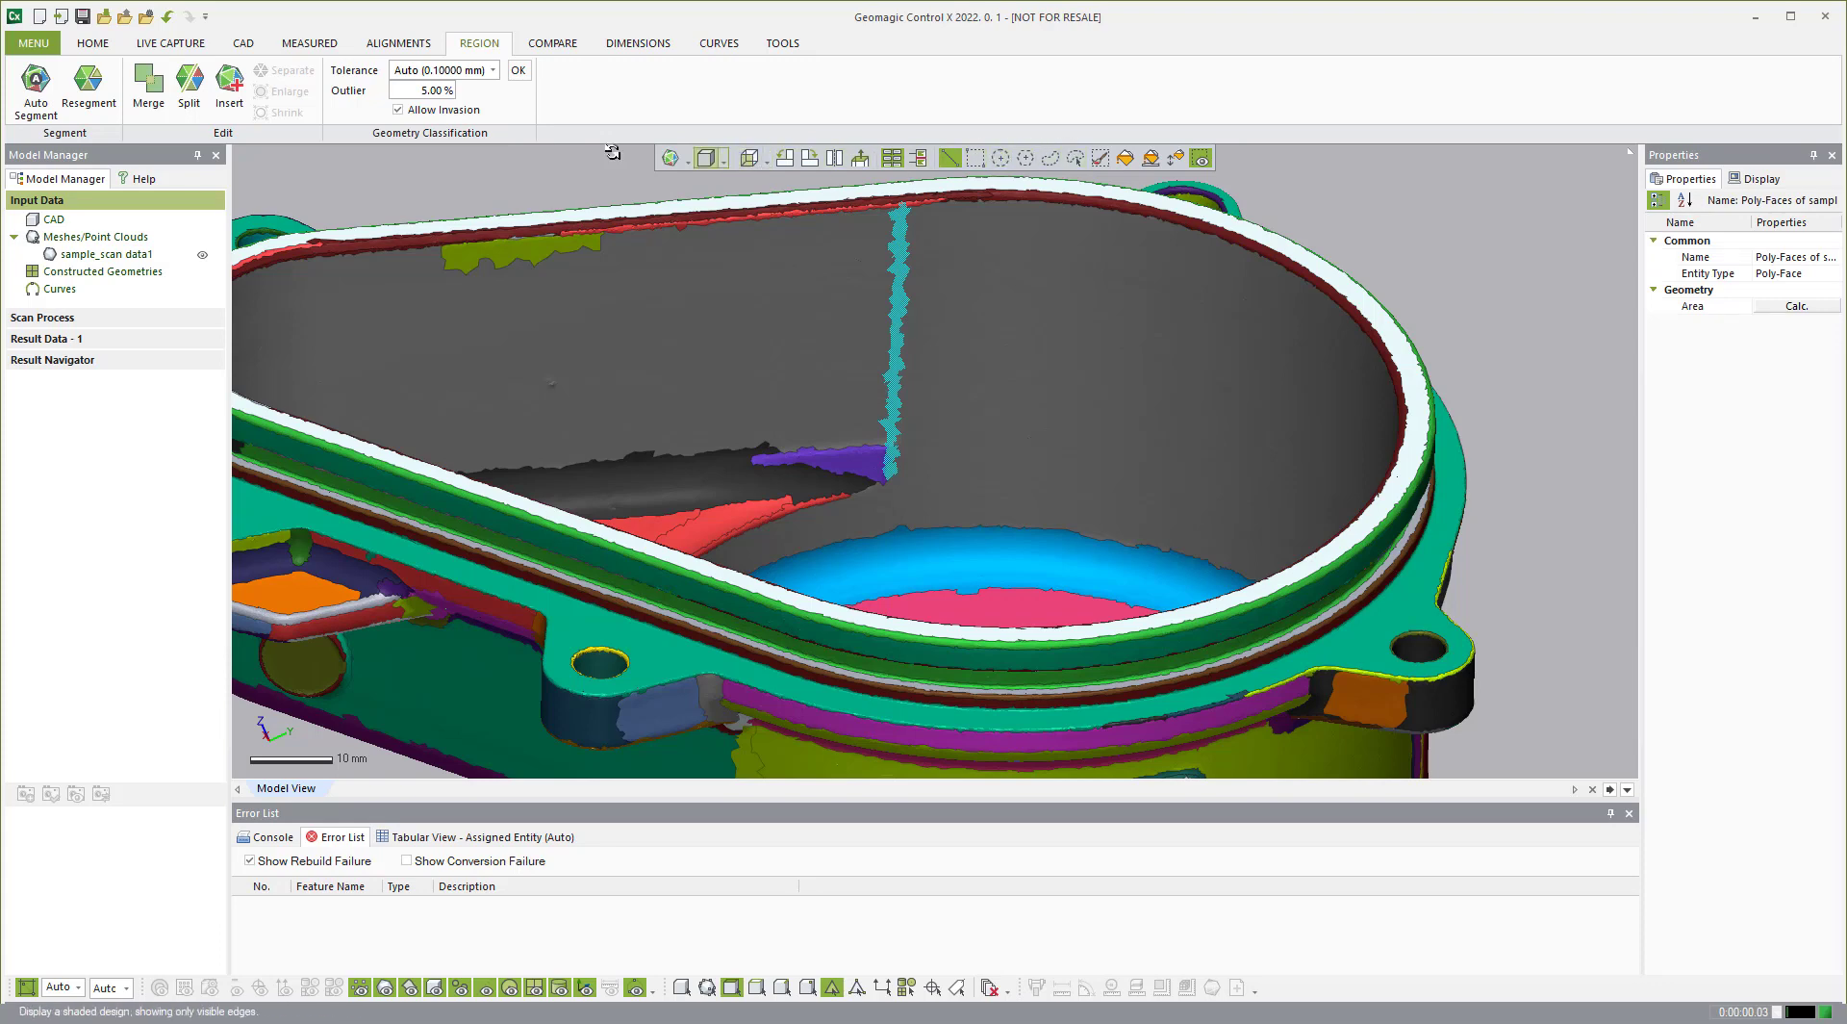
{"action": "left_click", "coordinate": [229, 91]}
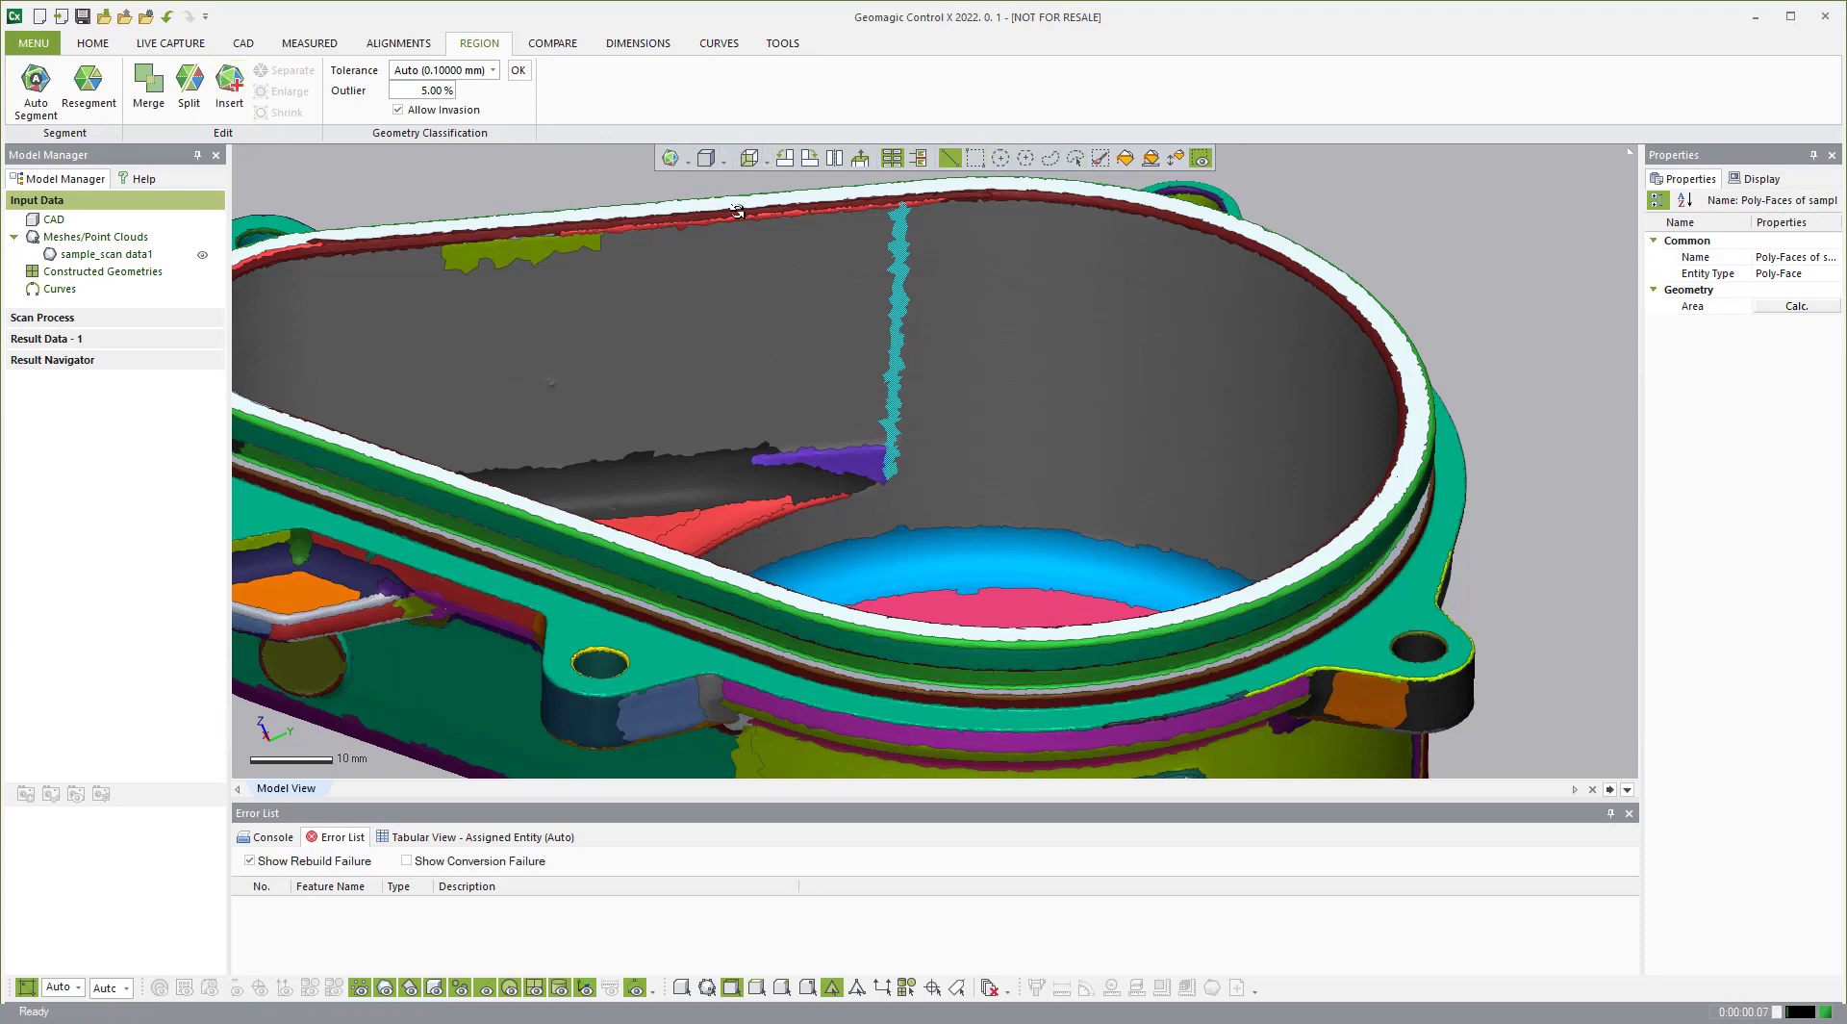
Step: Draw a vertical poly-face line on the same gray inner wall beside the narrow rounded end and insert it as a dividing region
{"action": "right_click_drag", "start_coordinate": [737, 211], "coordinate": [565, 404]}
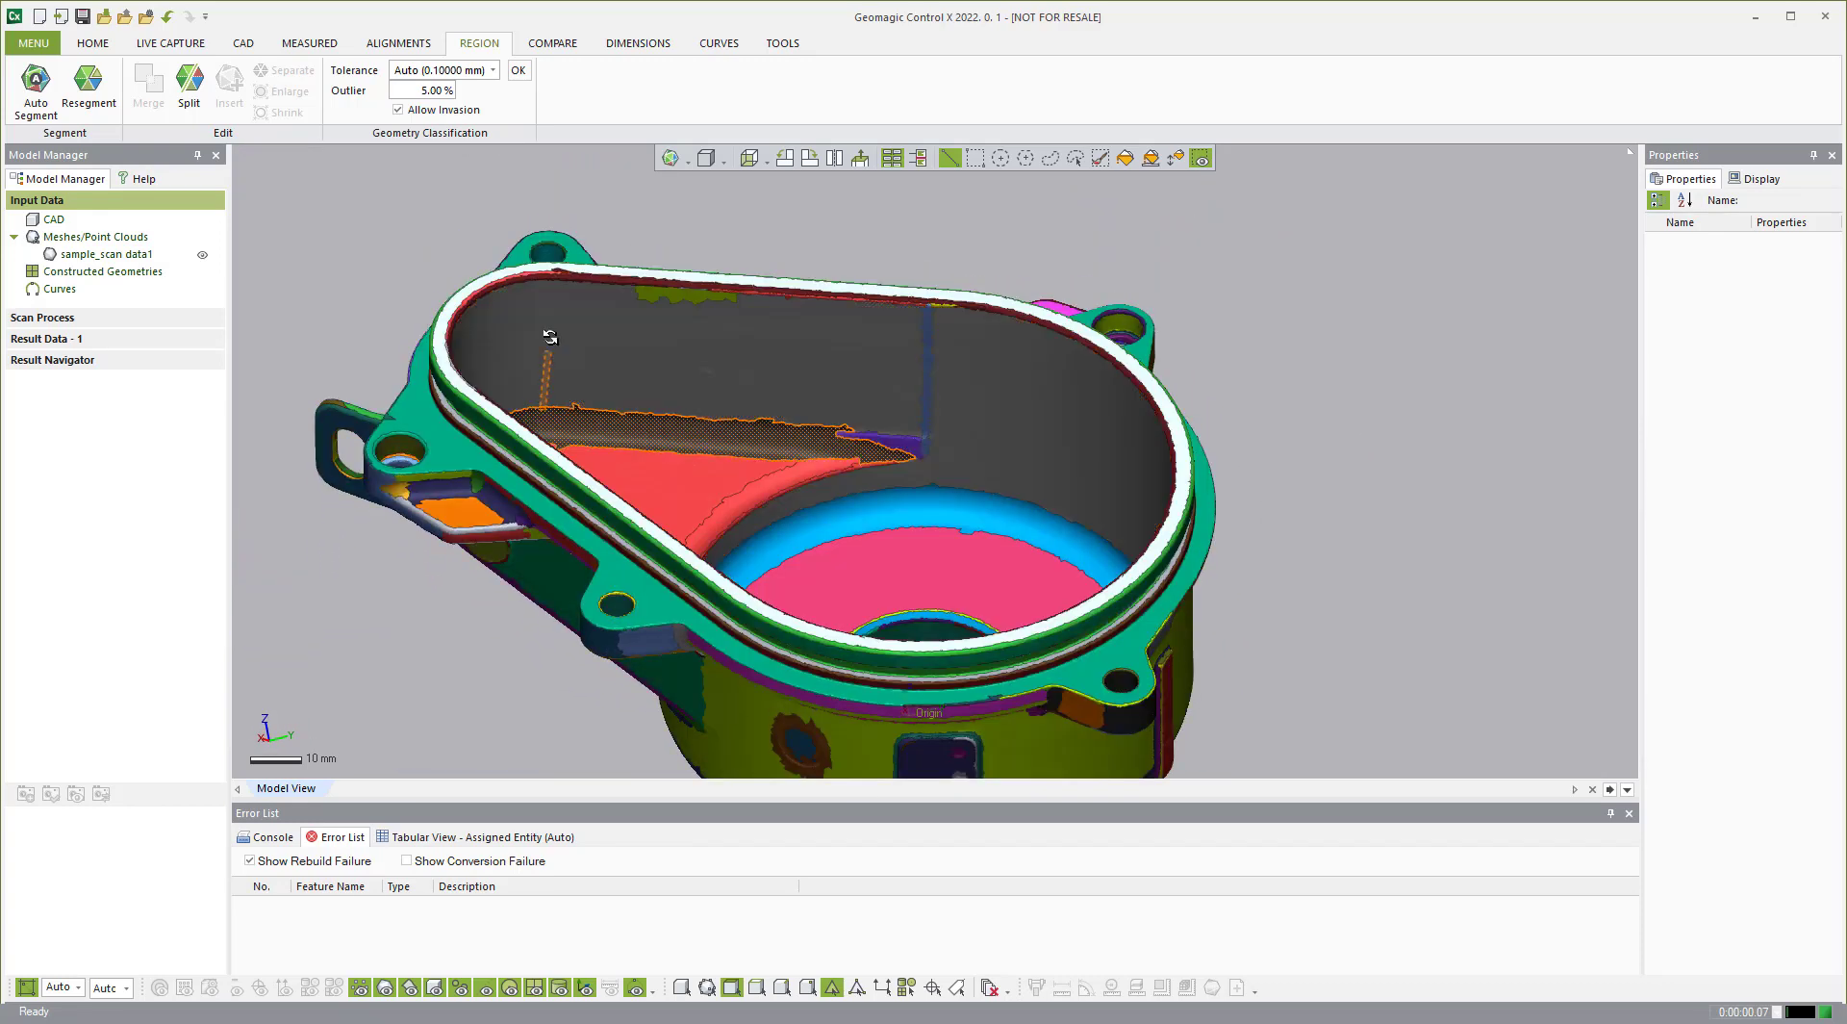
{"action": "left_click", "coordinate": [542, 274]}
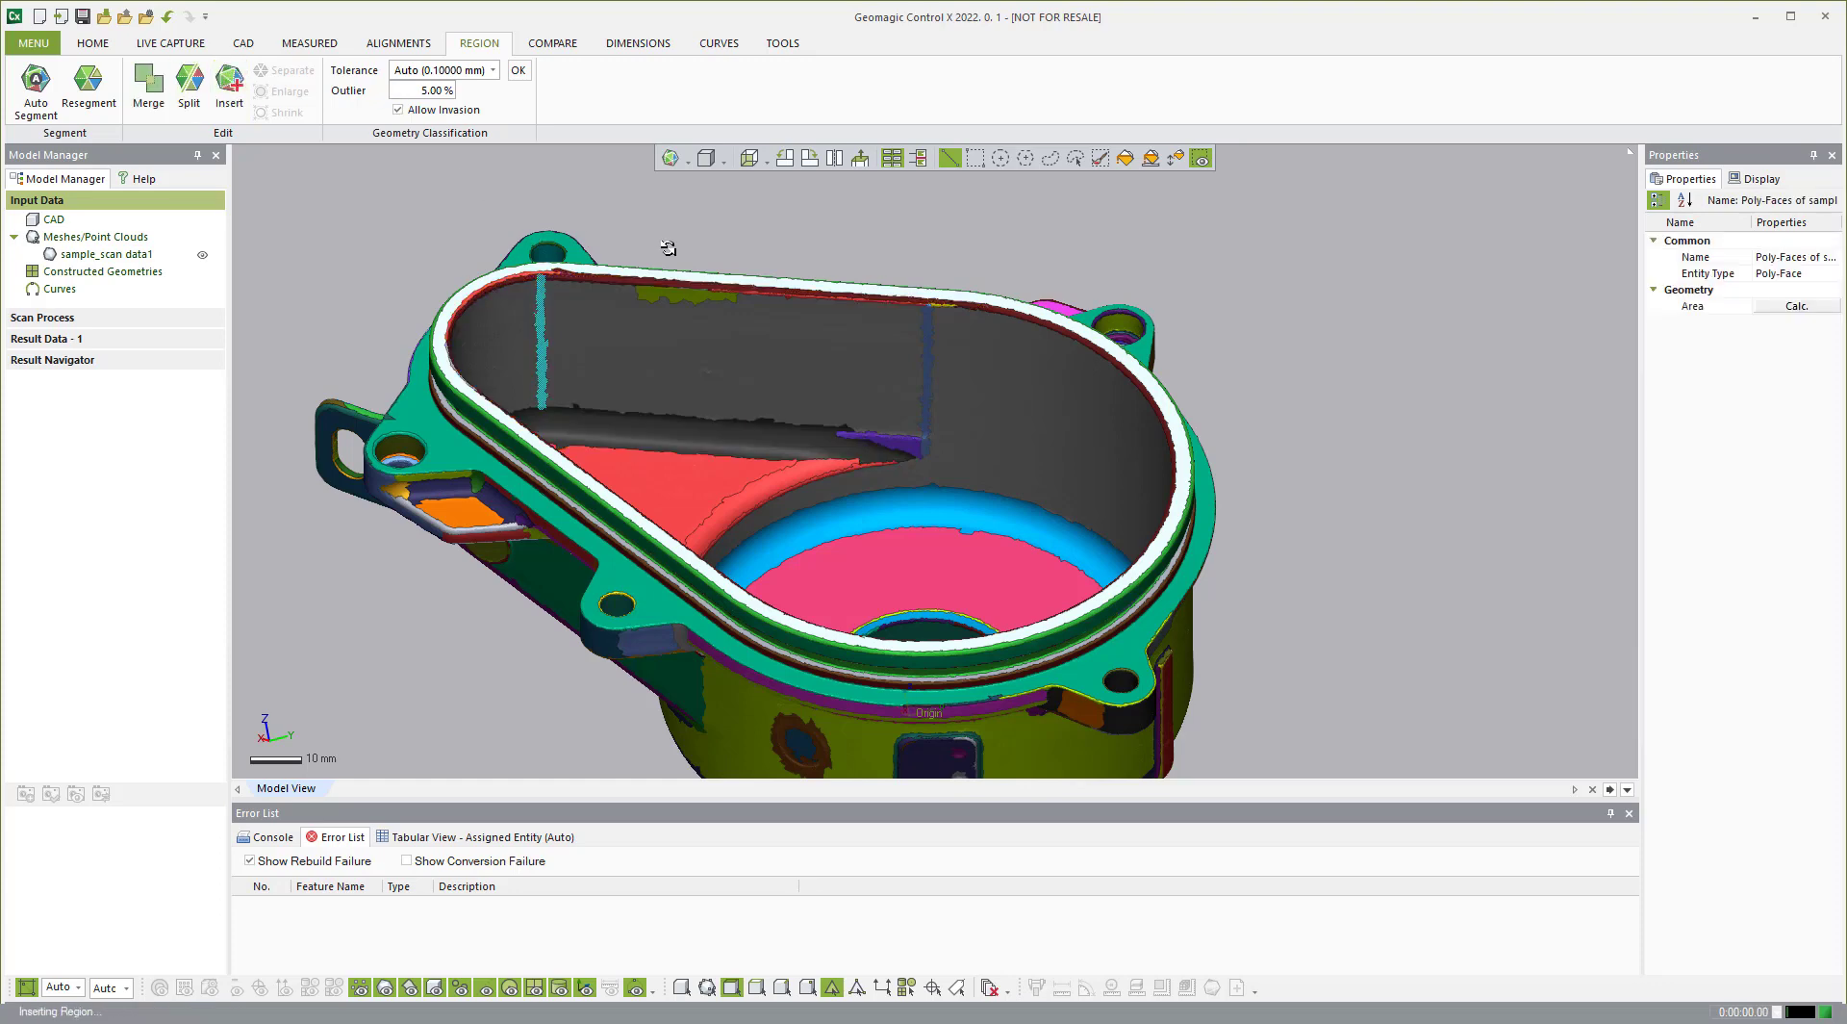
{"action": "key", "text": "Escape"}
Step: Draw a vertical poly-face line on the opposite inner wall where the narrow rounded end begins and insert it as a dividing region
{"action": "right_click_drag", "start_coordinate": [899, 400], "coordinate": [1008, 318]}
{"action": "scroll", "coordinate": [1008, 317], "scroll_direction": "up", "scroll_amount": 5}
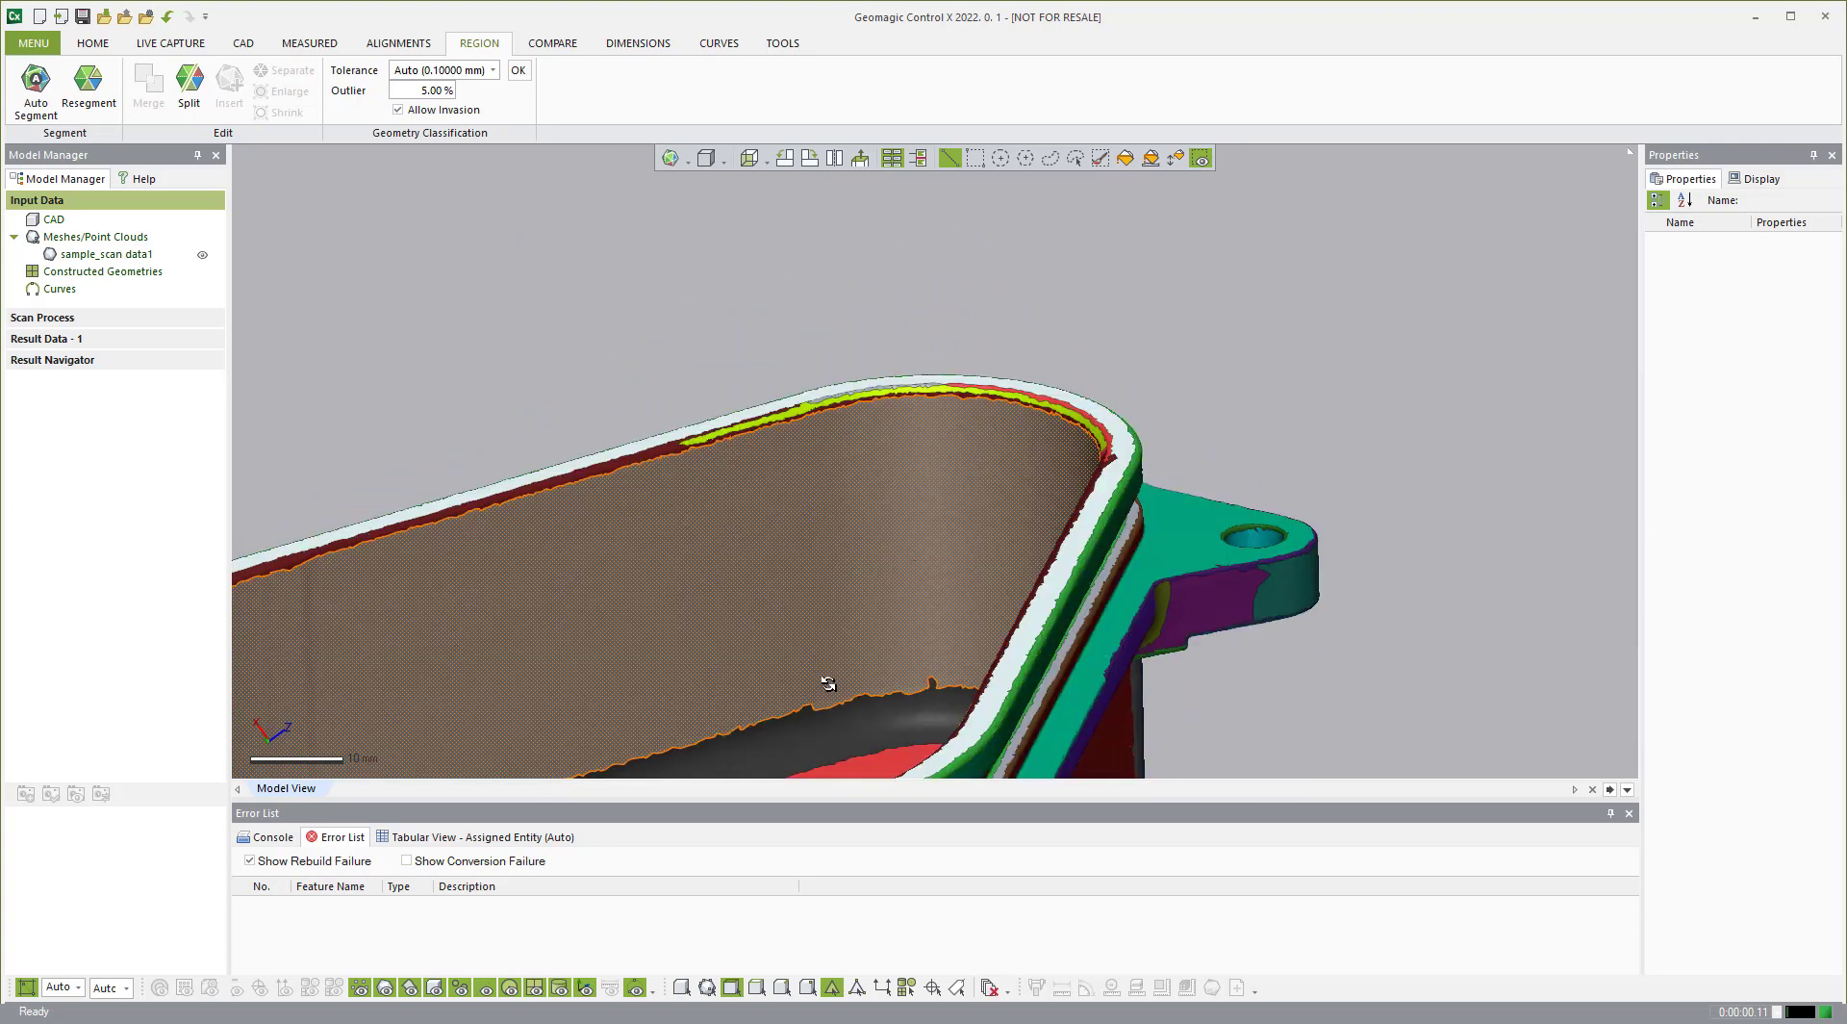
{"action": "left_click", "coordinate": [833, 409]}
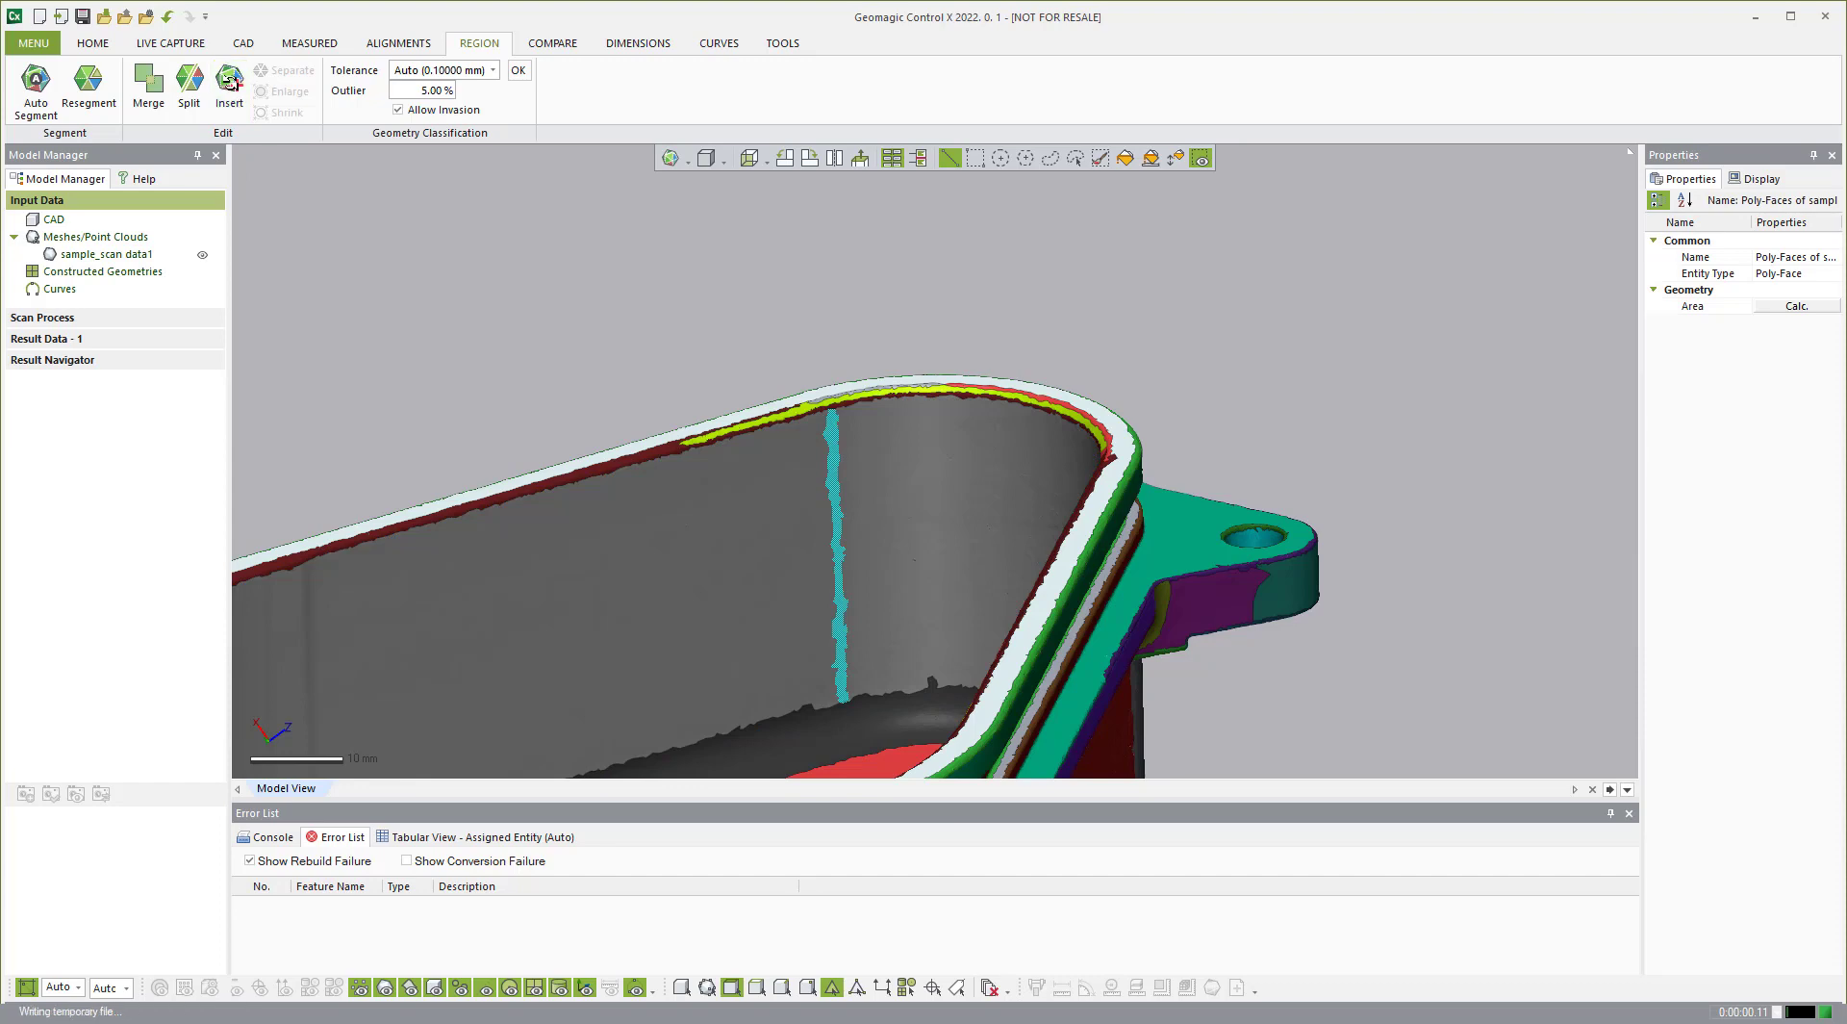
{"action": "left_click", "coordinate": [230, 83]}
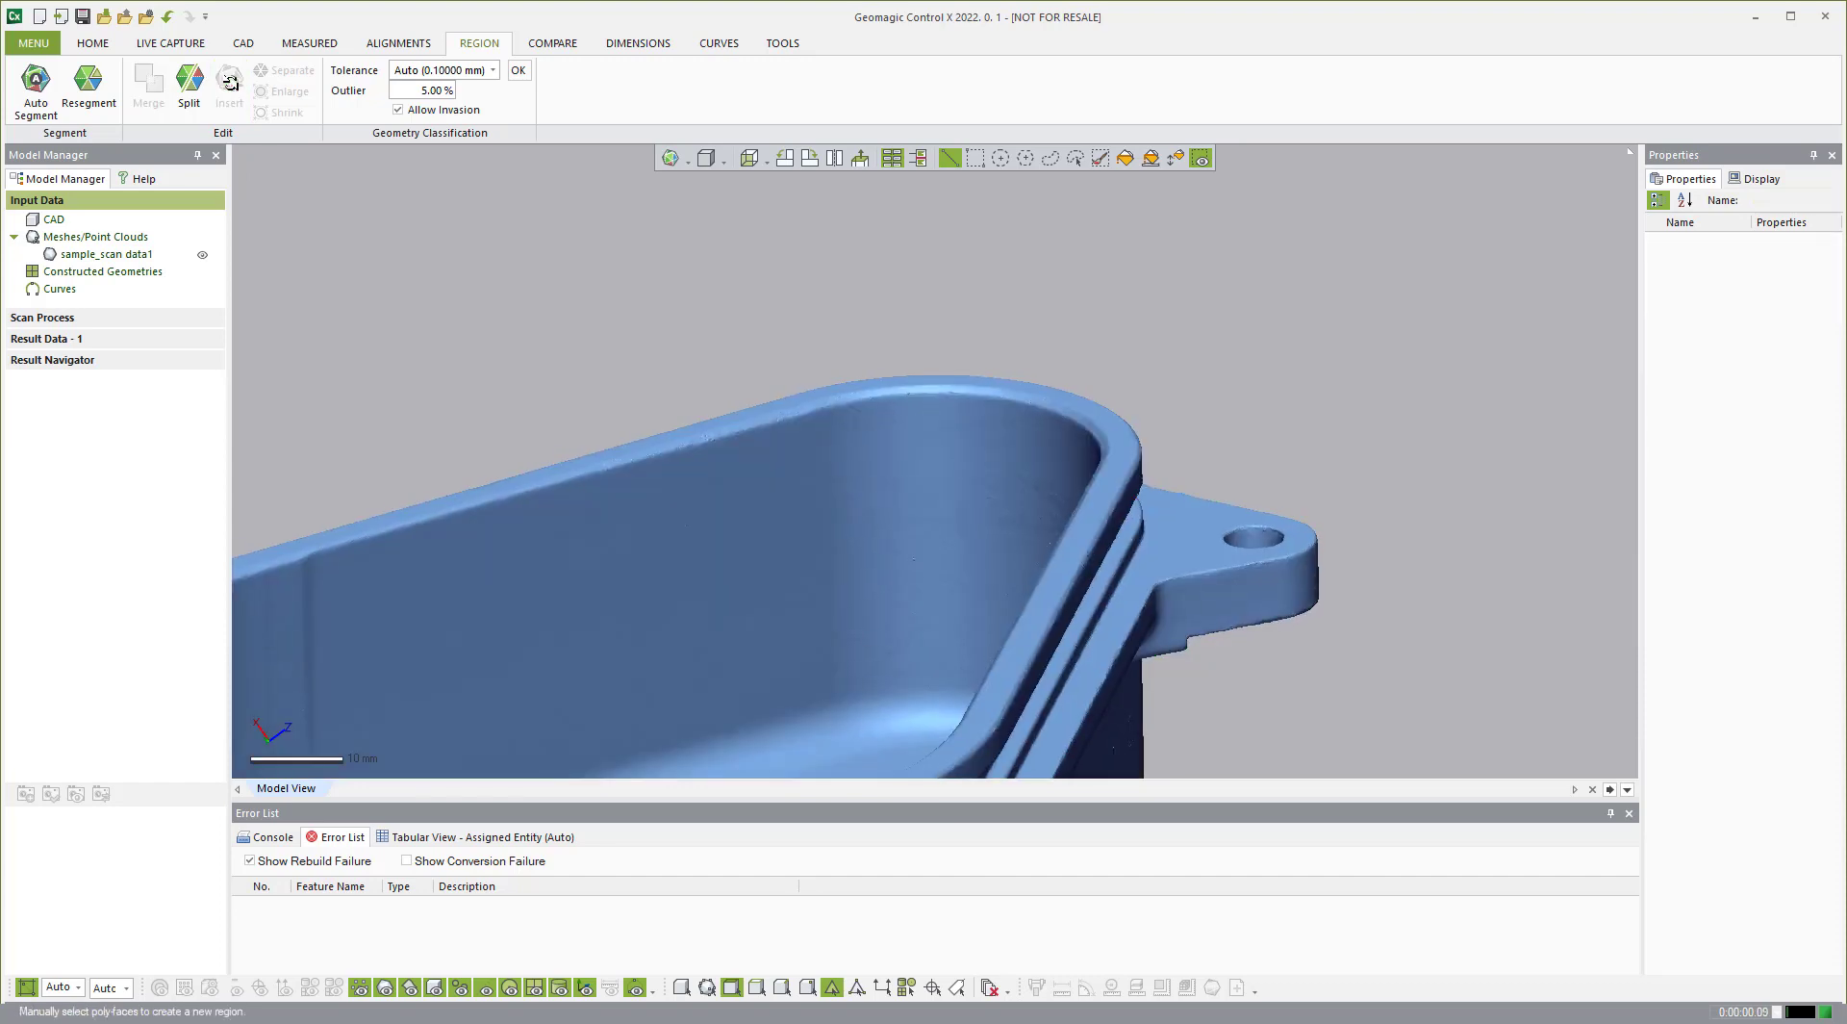
Step: Draw a vertical poly-face line on the gray inner wall where the wide rounded end meets the straight wall and insert it as a region
{"action": "left_click", "coordinate": [397, 43]}
{"action": "right_click_drag", "start_coordinate": [521, 347], "coordinate": [474, 573]}
{"action": "left_click_drag", "start_coordinate": [479, 635], "coordinate": [486, 432]}
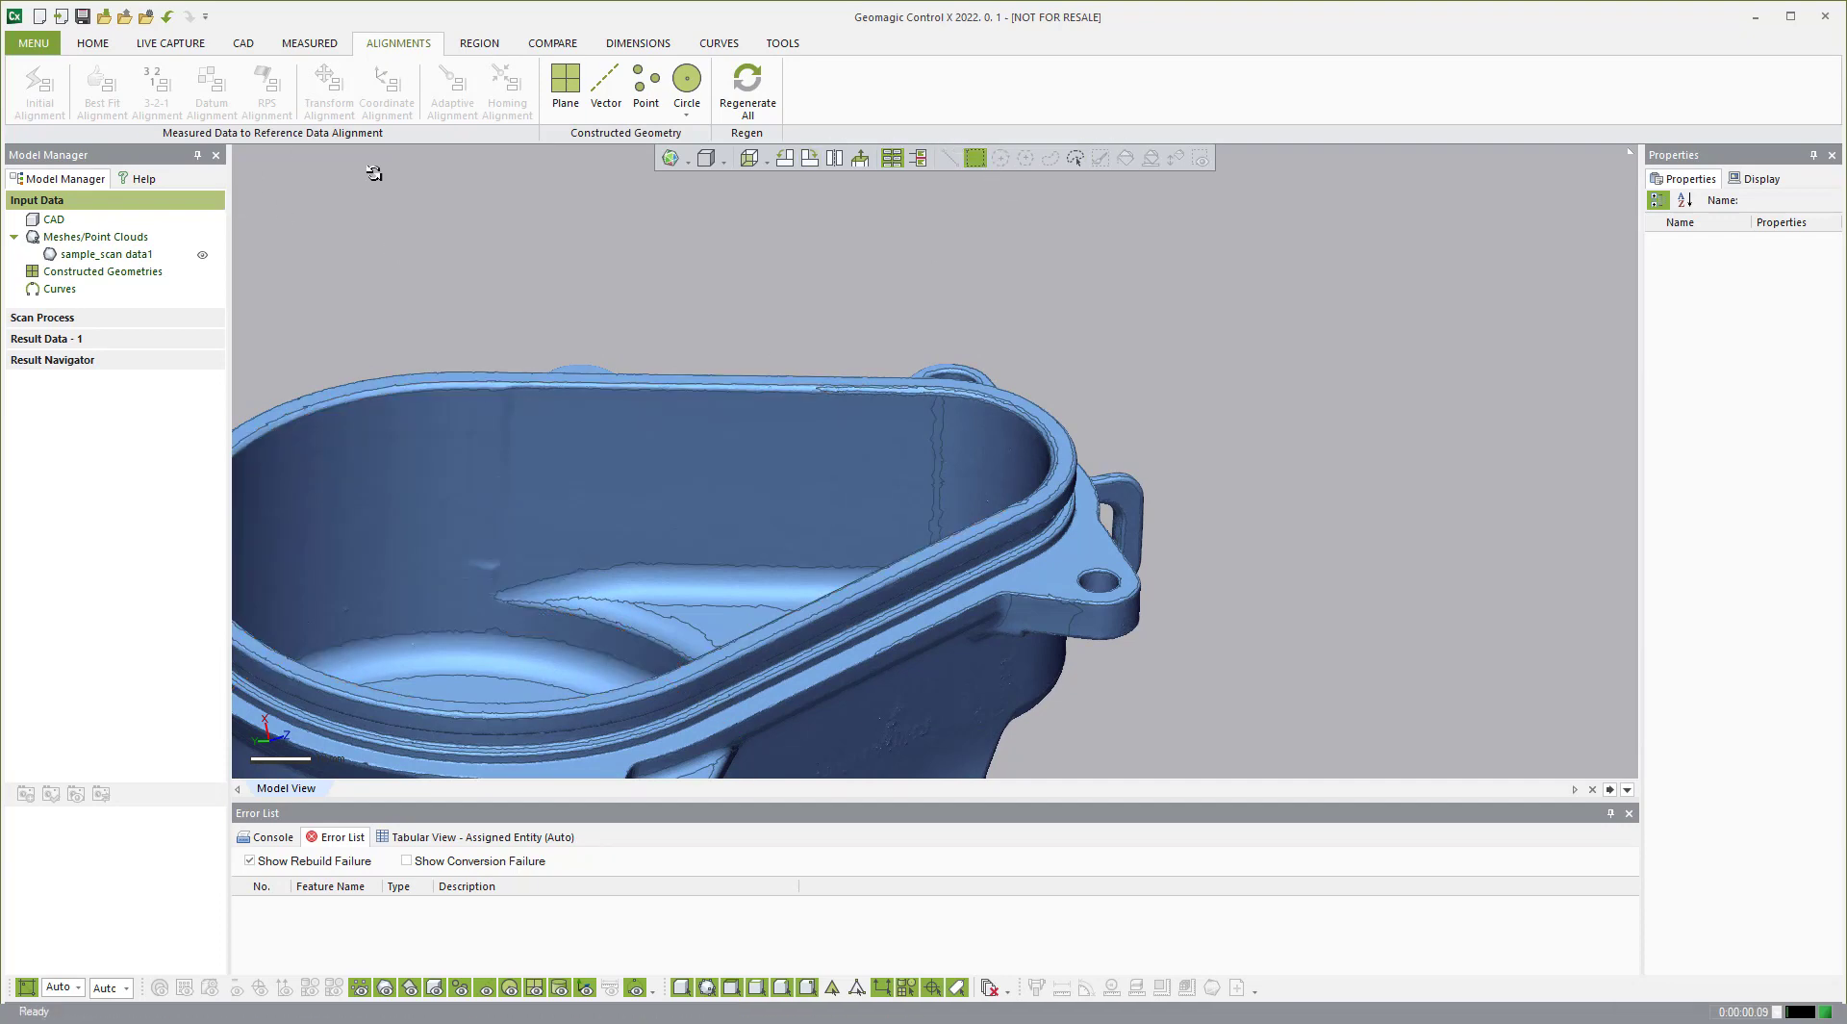
{"action": "left_click", "coordinate": [514, 43]}
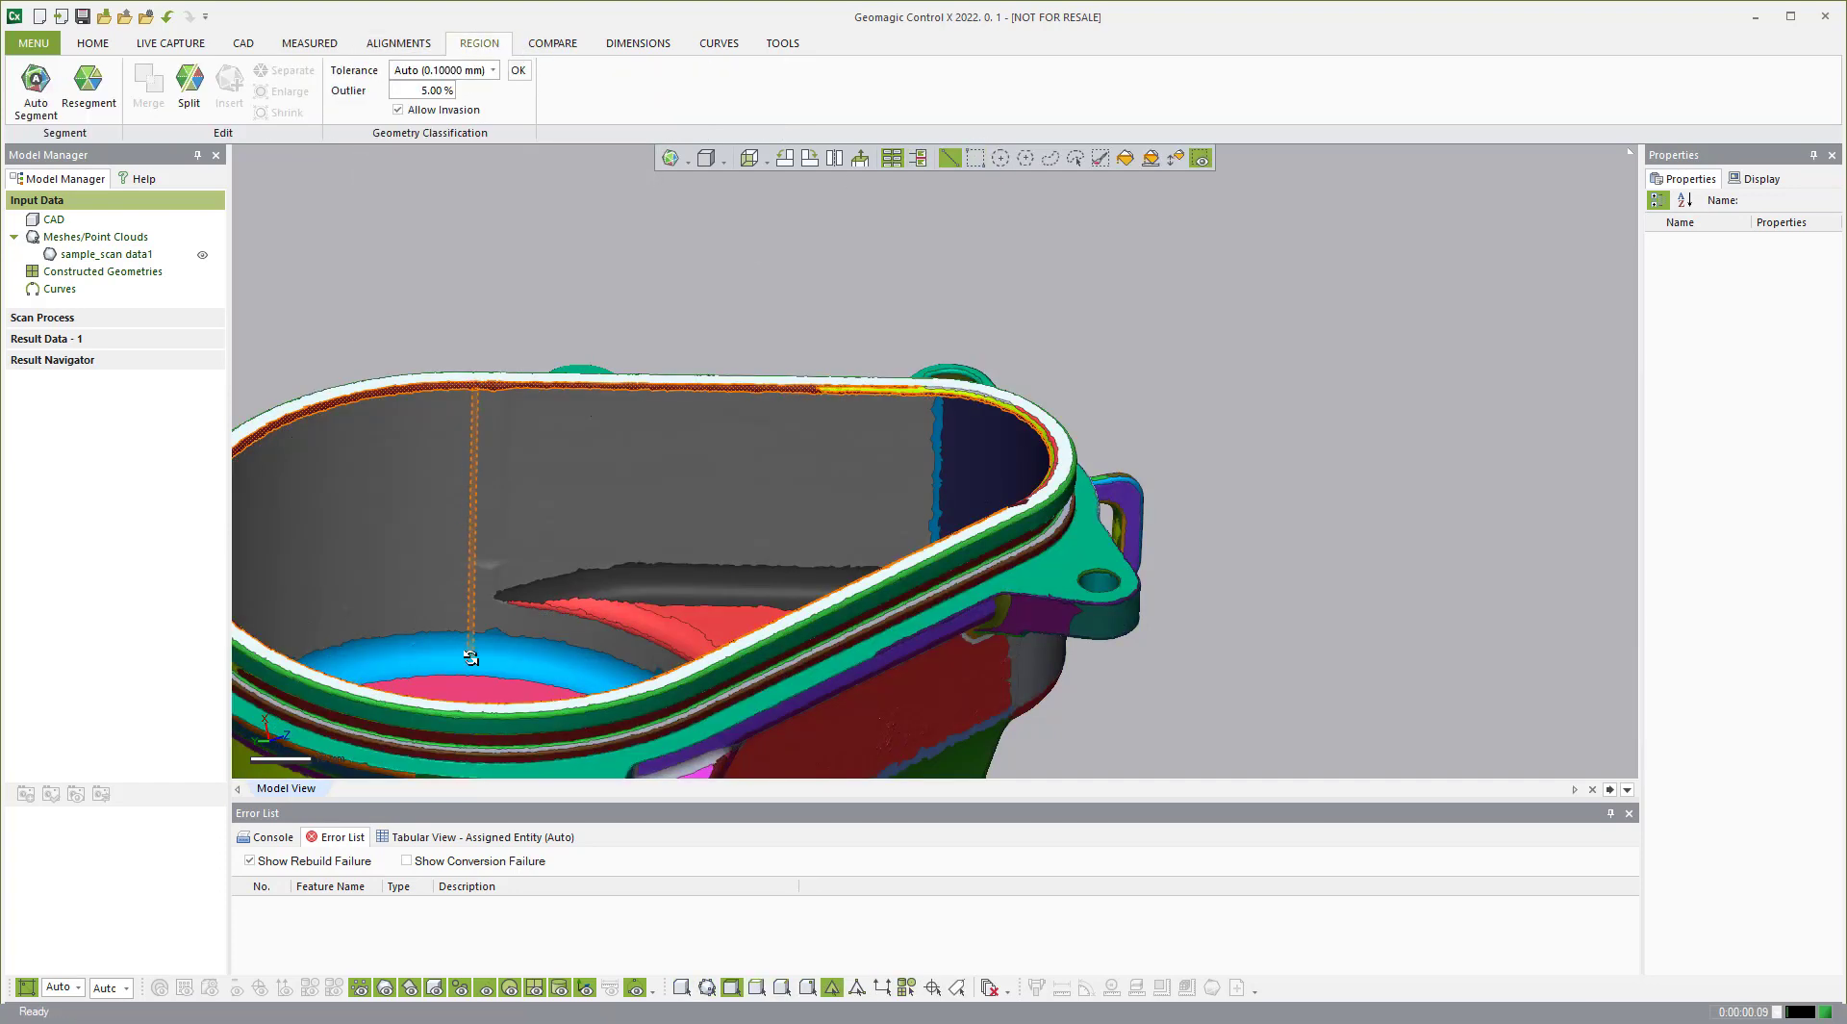
{"action": "left_click", "coordinate": [470, 631]}
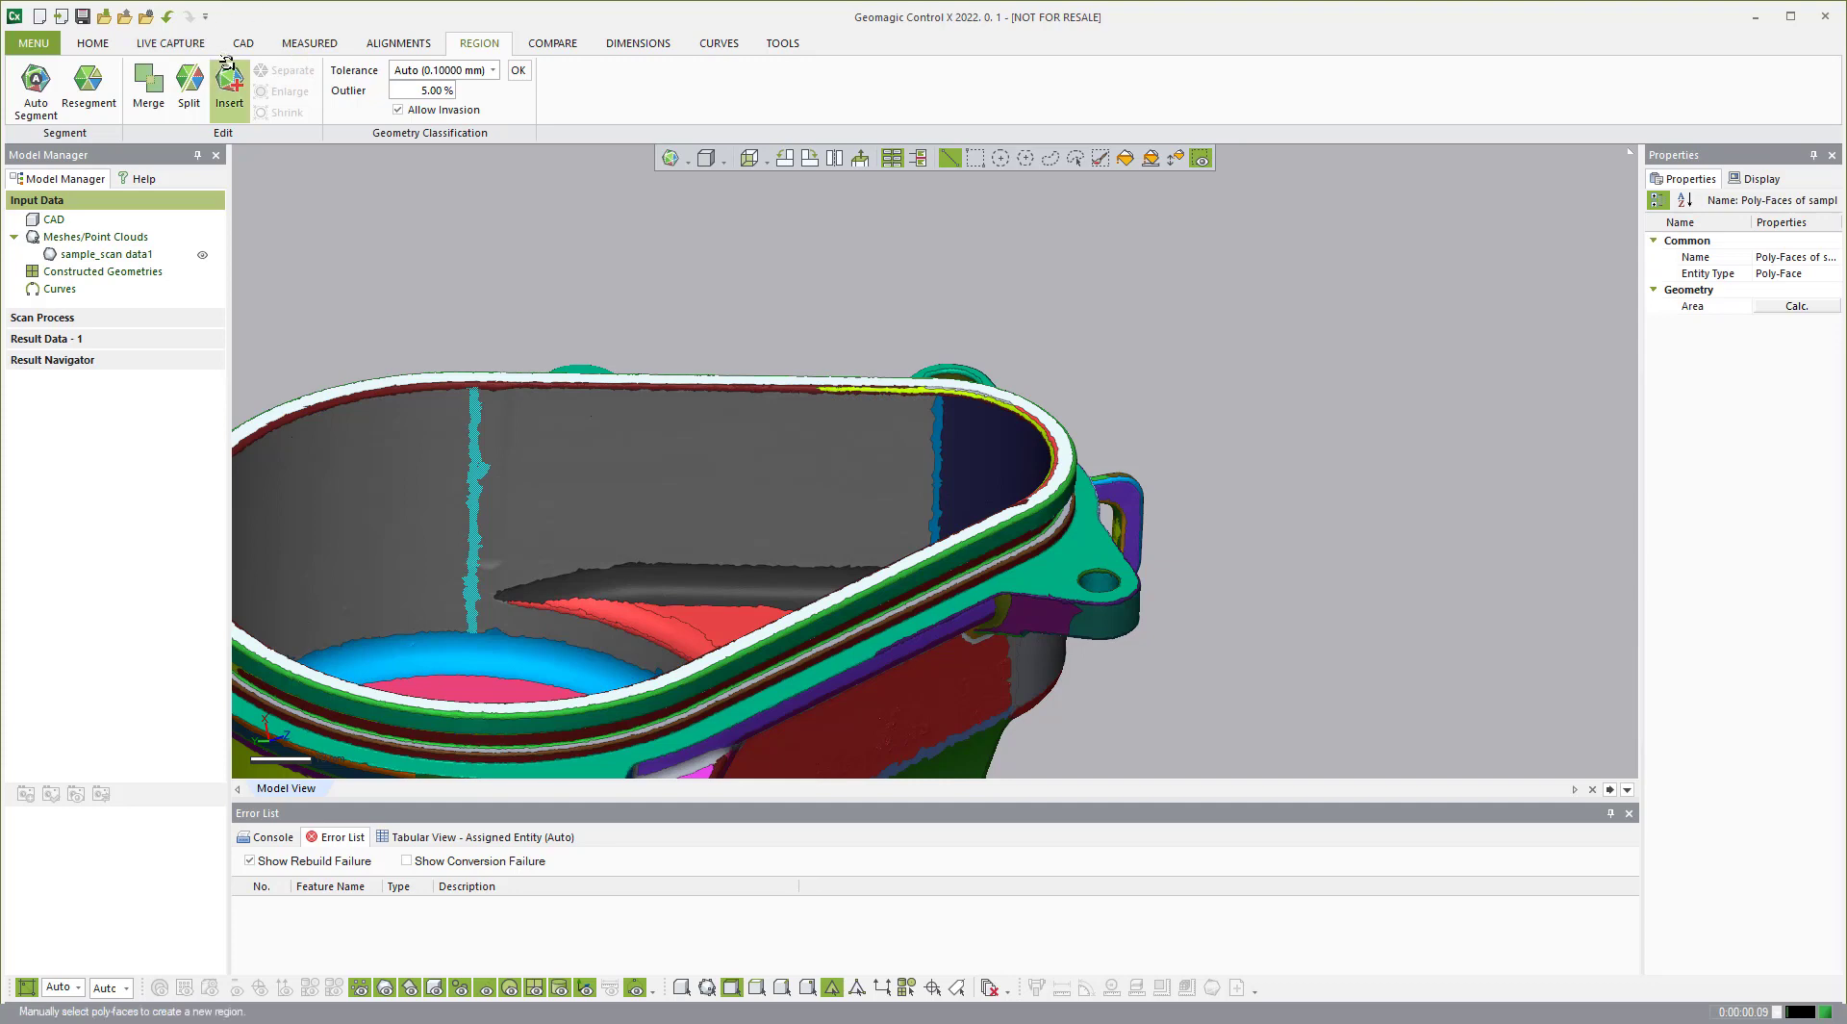
{"action": "left_click", "coordinate": [440, 280]}
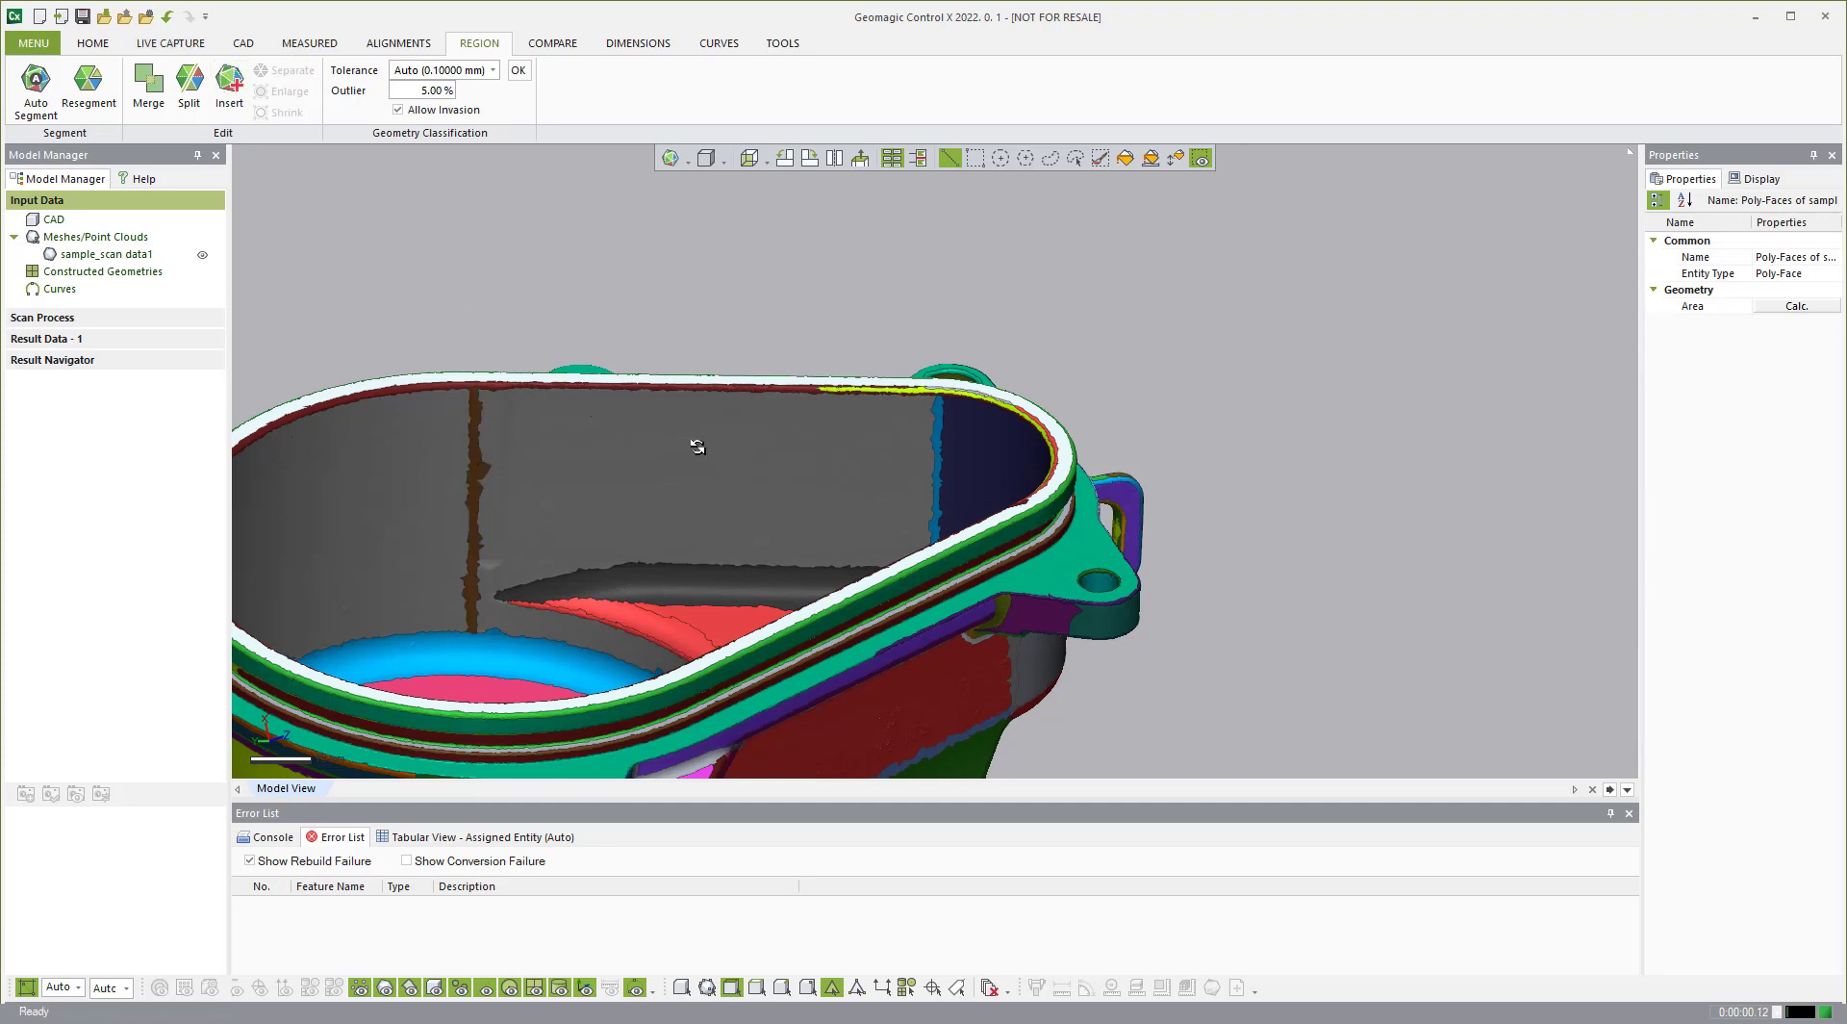
Step: Draw a short poly-face line from the brown dividing strip to the tip of the dark fillet region and insert it as a region
{"action": "scroll", "coordinate": [606, 560], "scroll_direction": "down", "scroll_amount": 3}
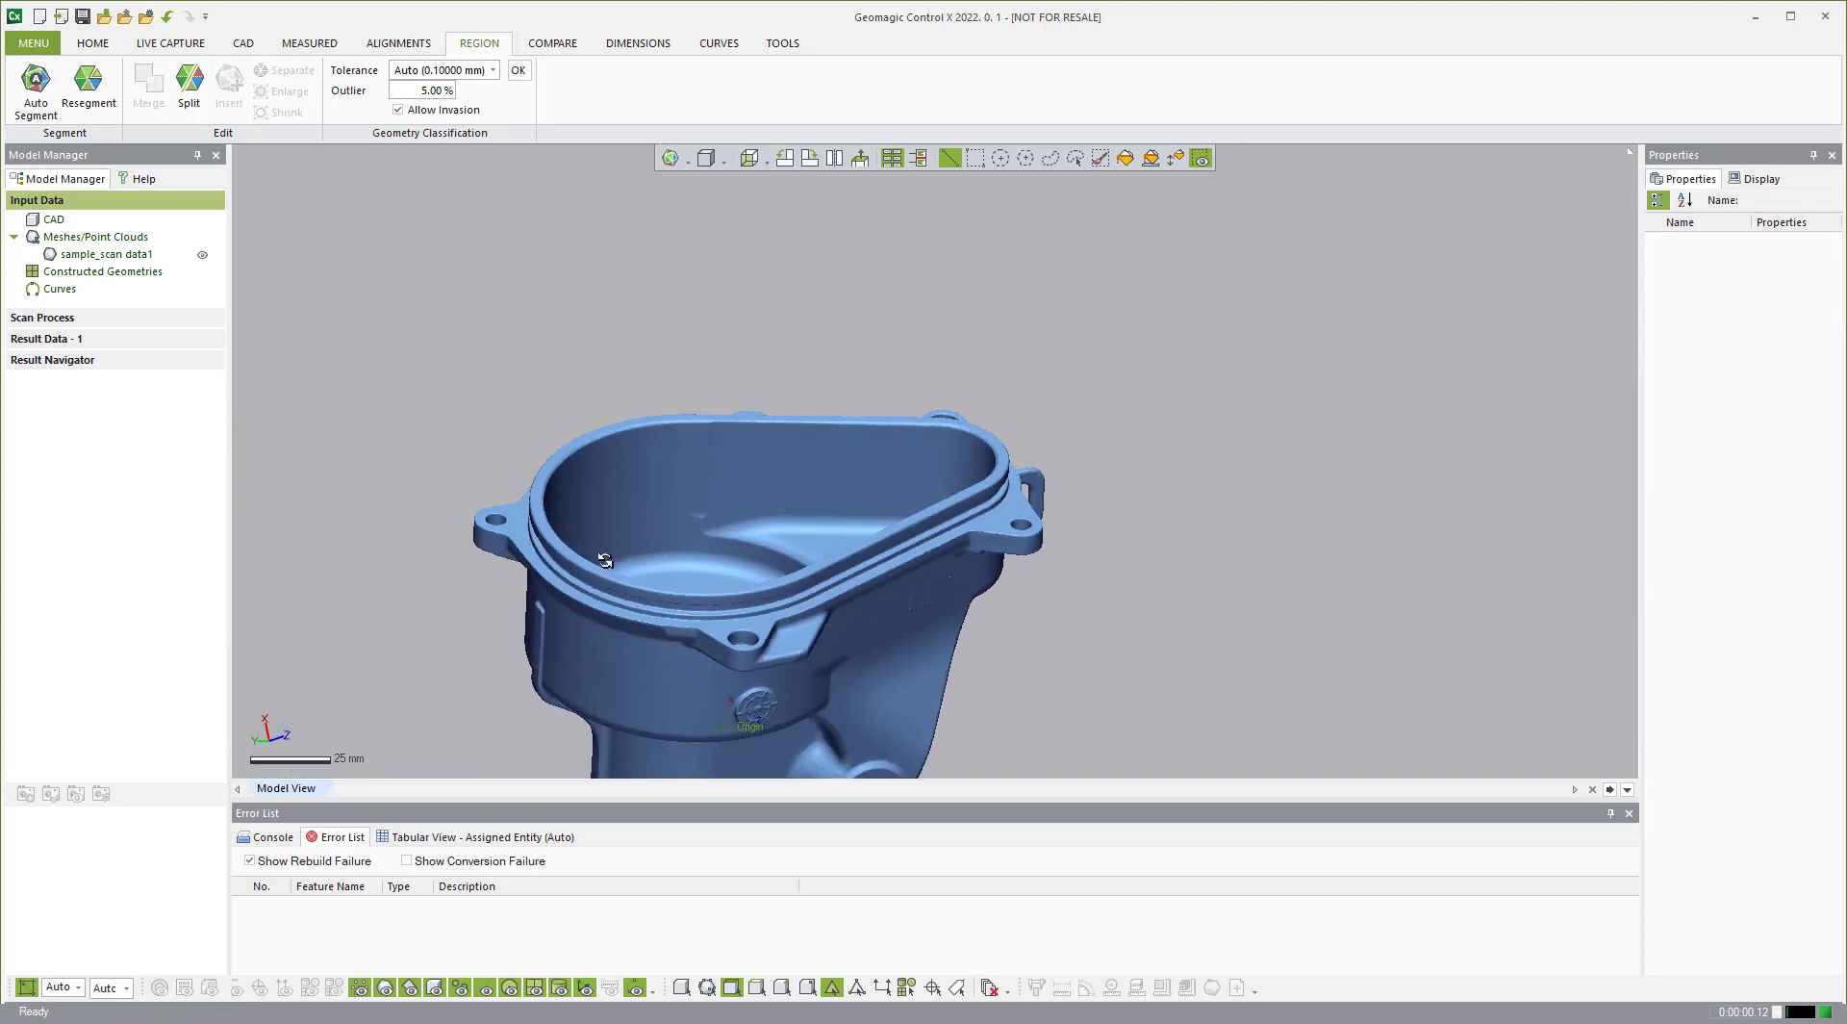
{"action": "left_click", "coordinate": [664, 483]}
{"action": "scroll", "coordinate": [722, 544], "scroll_direction": "up", "scroll_amount": 5}
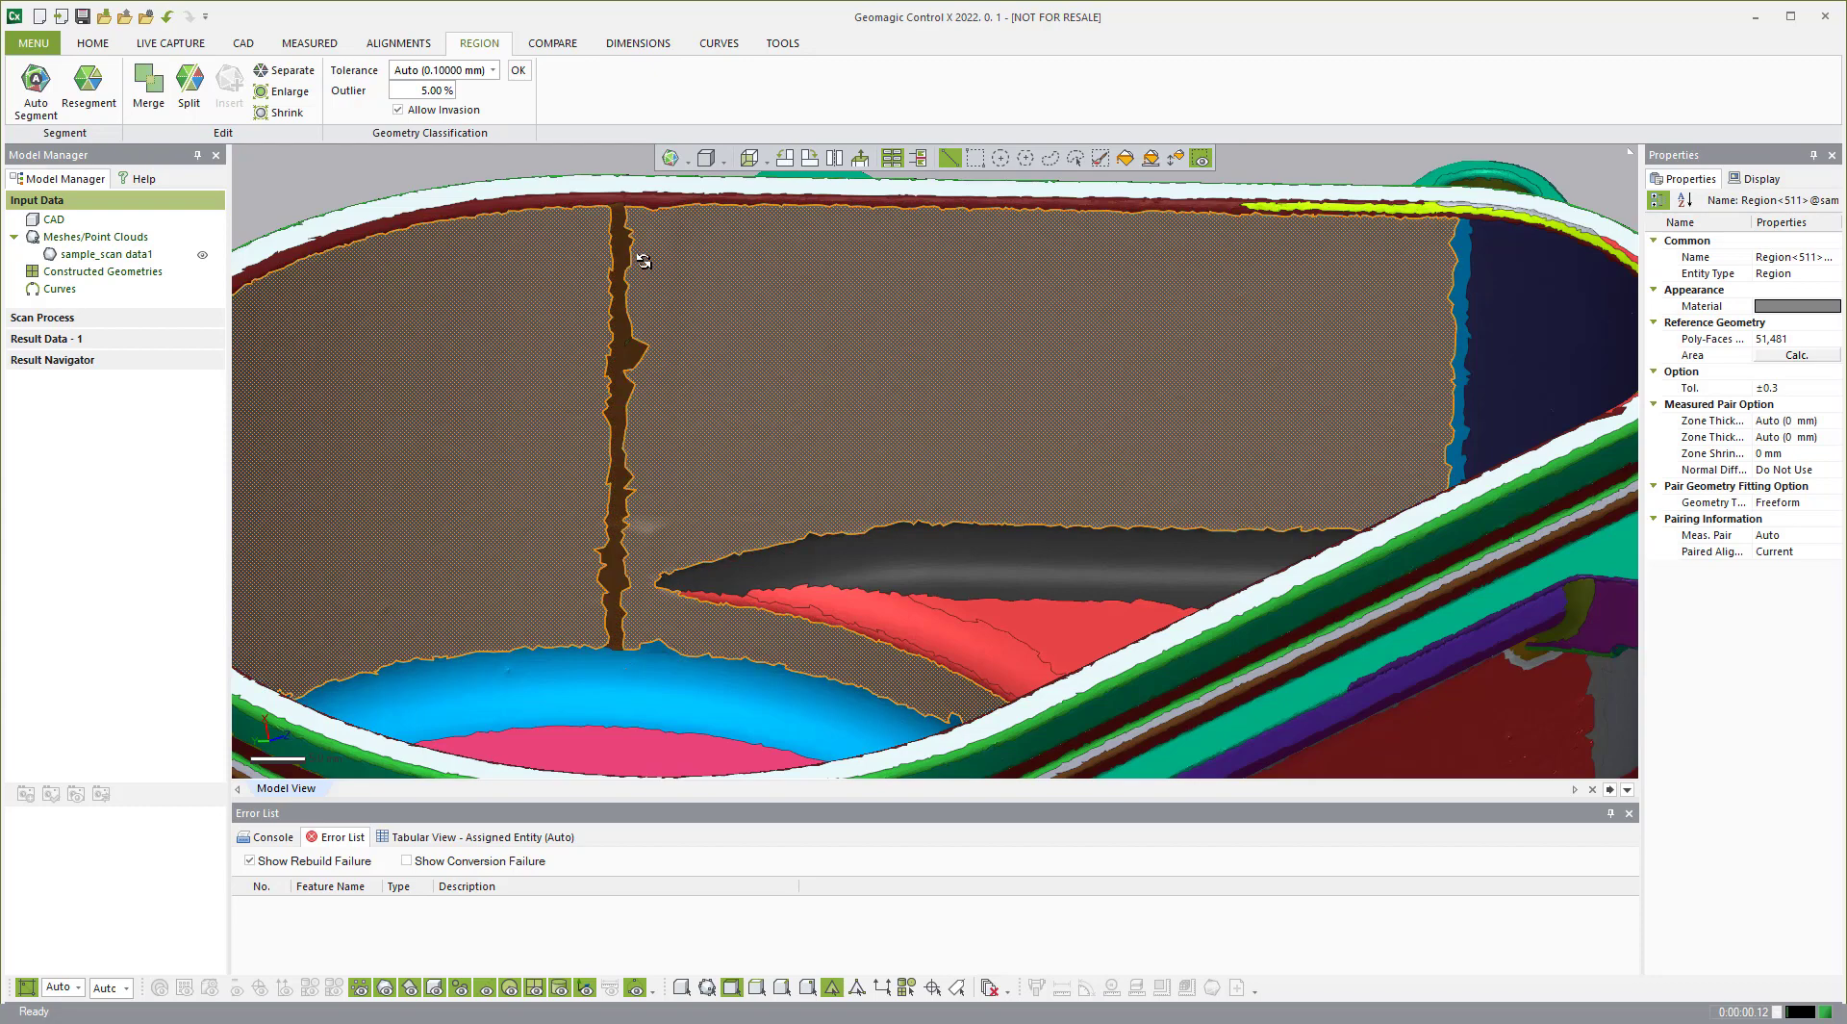
{"action": "scroll", "coordinate": [774, 395], "scroll_direction": "down", "scroll_amount": 2}
{"action": "scroll", "coordinate": [713, 536], "scroll_direction": "up", "scroll_amount": 5}
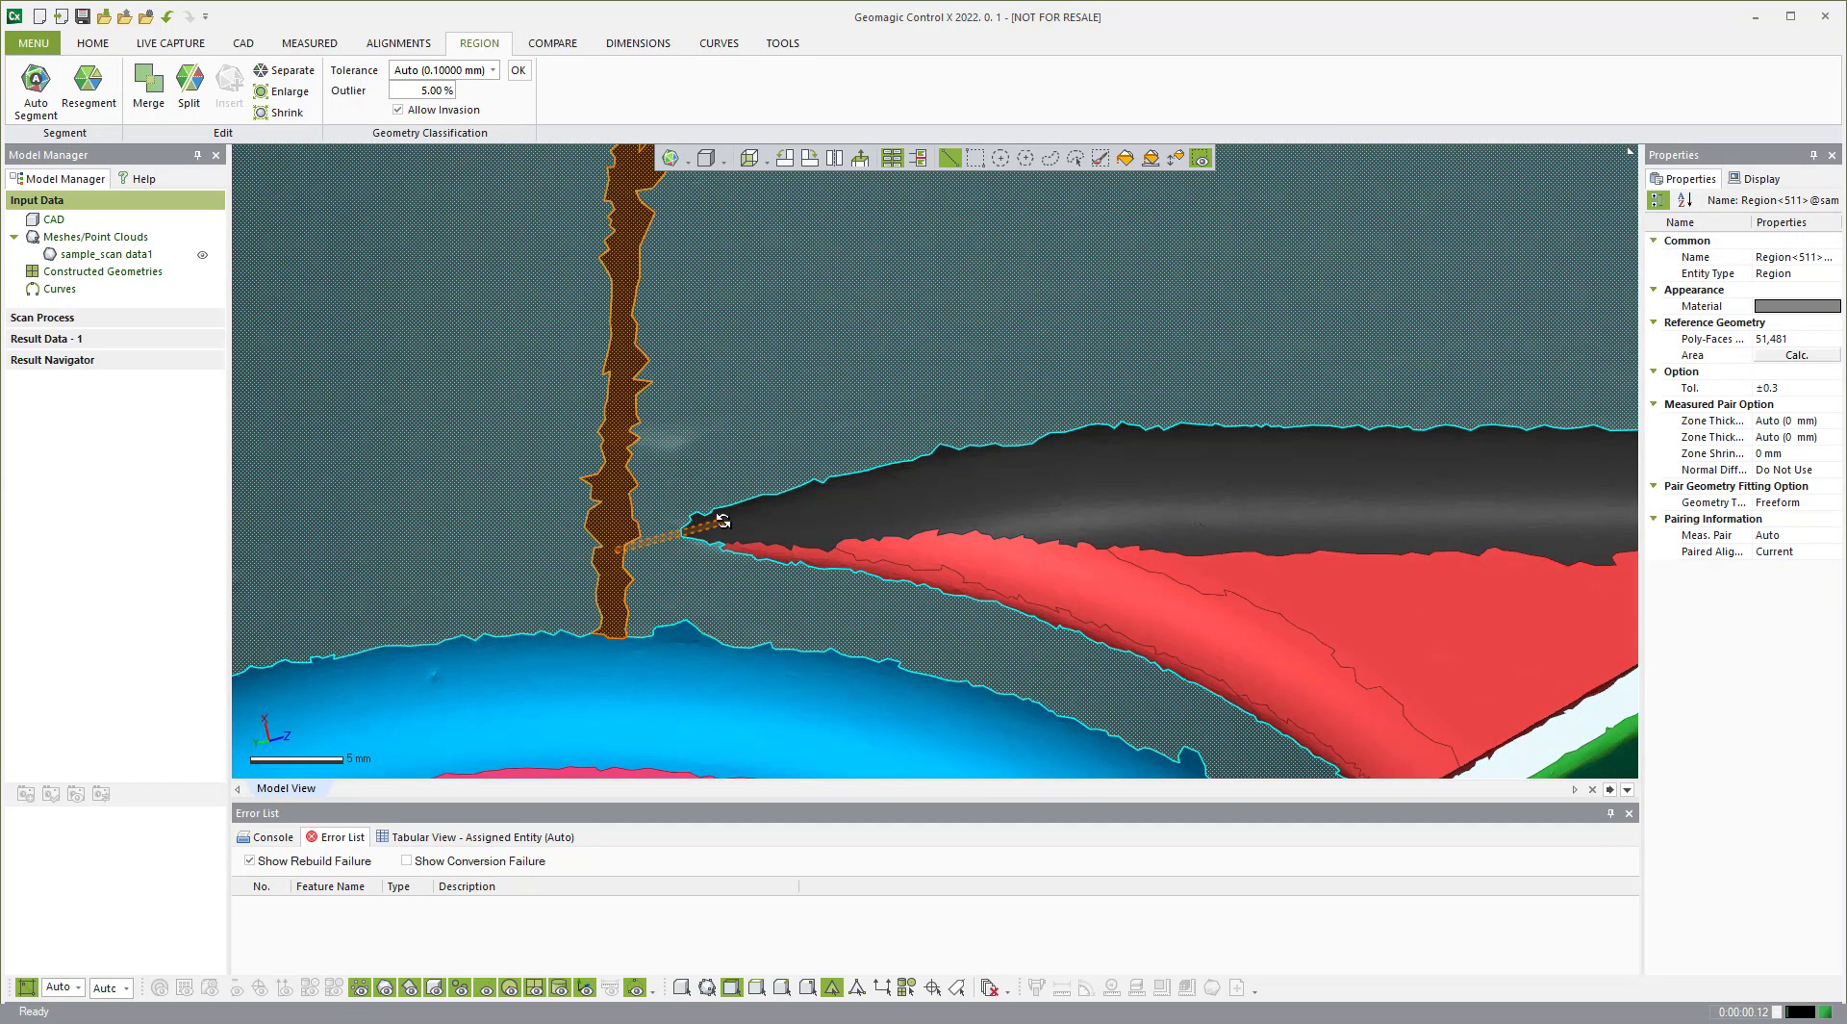
{"action": "left_click", "coordinate": [722, 520]}
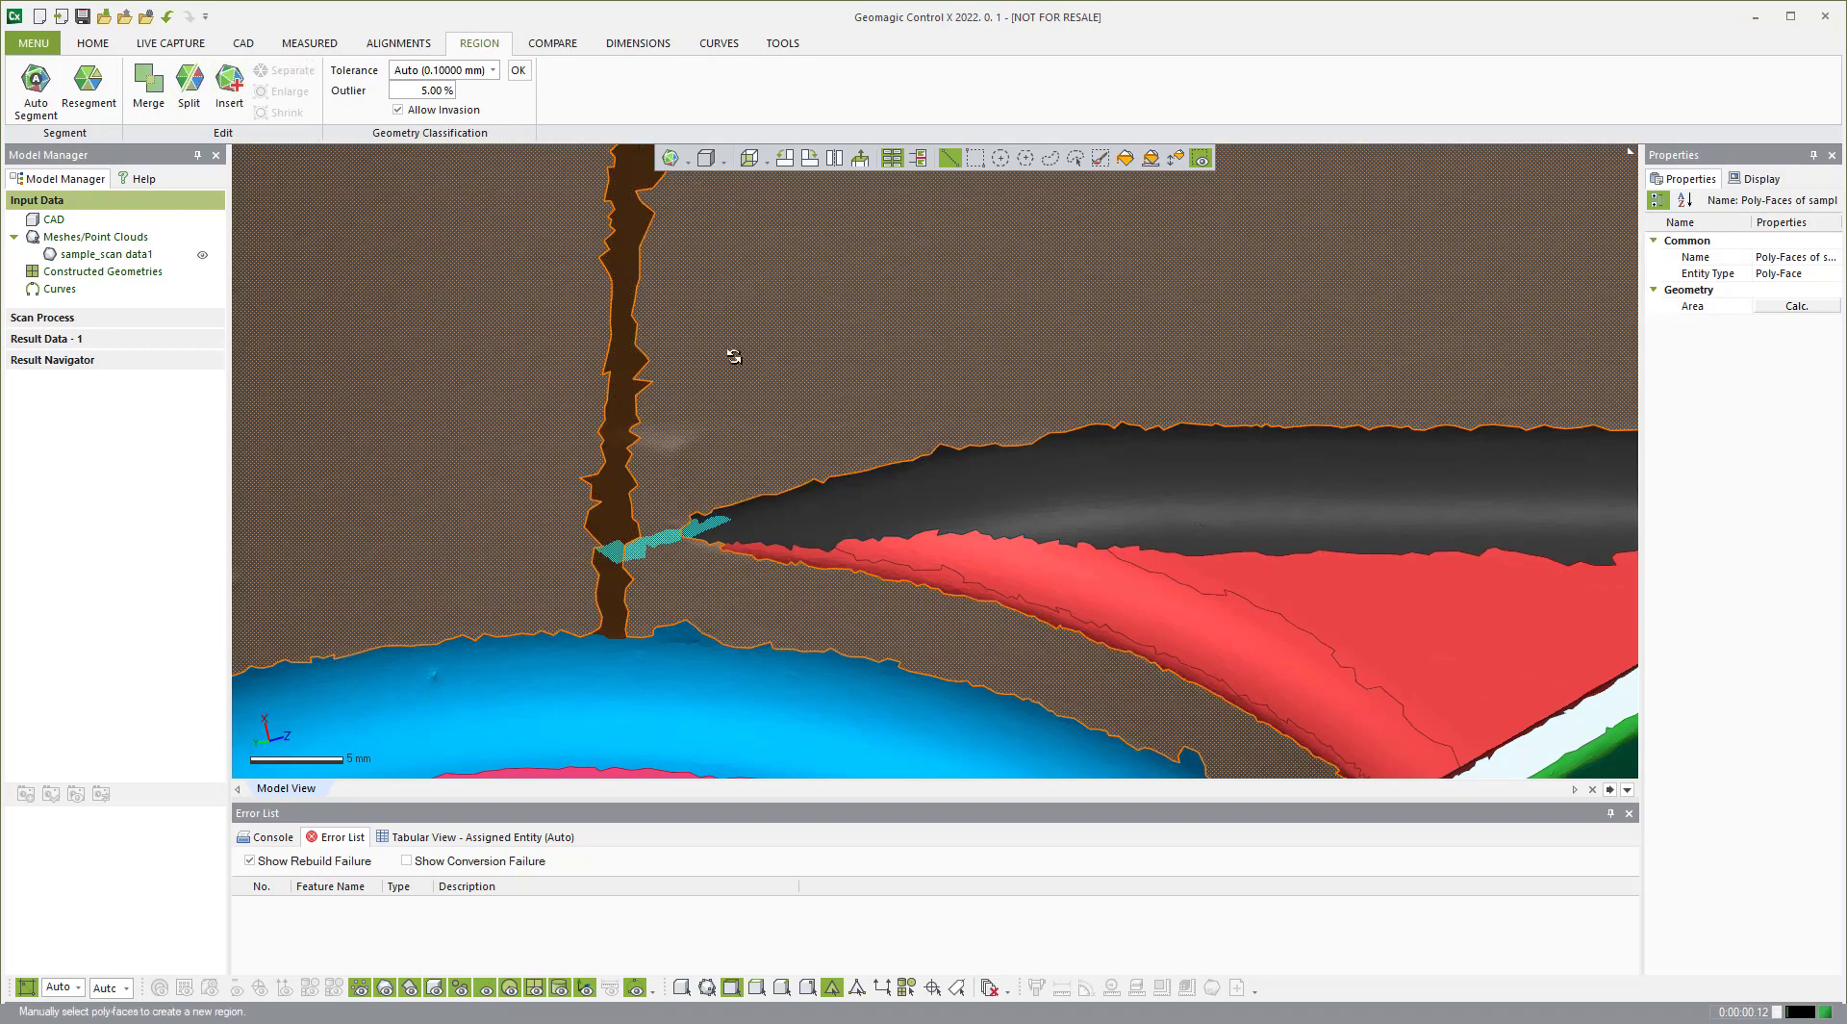
{"action": "scroll", "coordinate": [1137, 531], "scroll_direction": "down", "scroll_amount": 6}
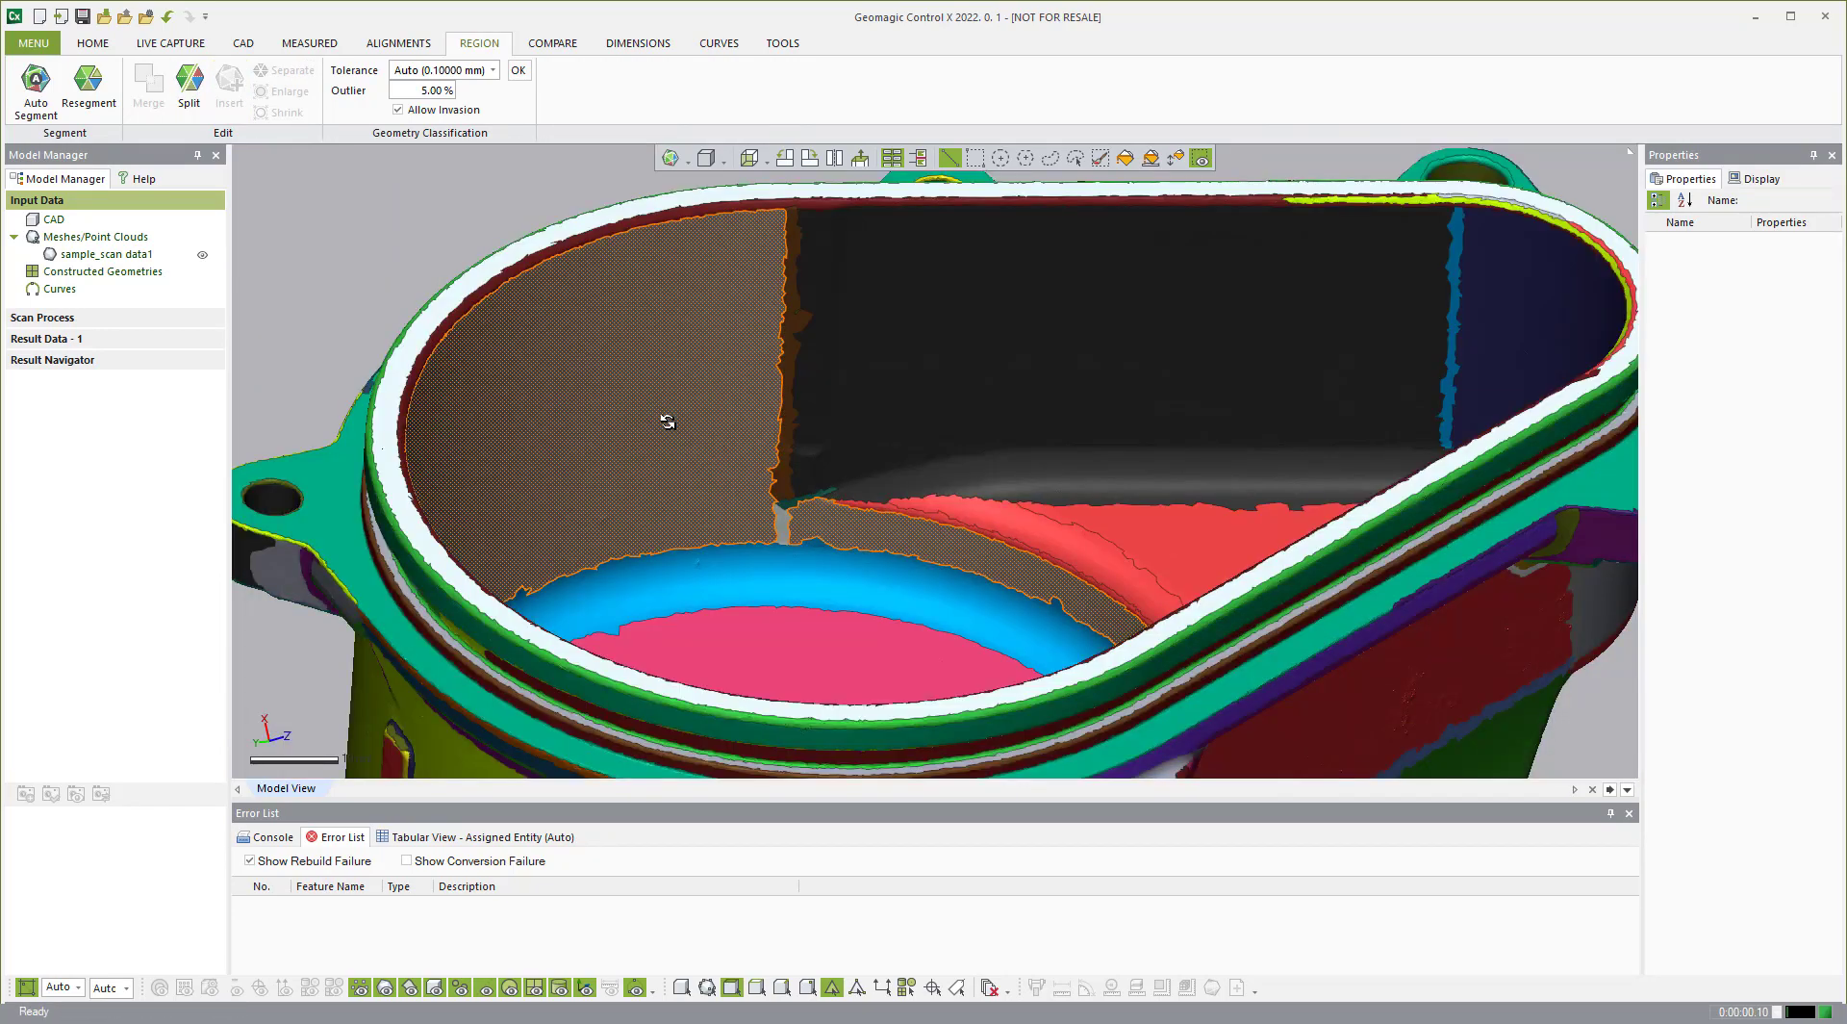
Step: Examine the divided inner walls and the colored regions around the outside of the housing
{"action": "left_click_drag", "start_coordinate": [661, 428], "coordinate": [673, 418]}
{"action": "scroll", "coordinate": [693, 420], "scroll_direction": "down", "scroll_amount": 4}
{"action": "right_click_drag", "start_coordinate": [695, 422], "coordinate": [784, 483]}
{"action": "right_click_drag", "start_coordinate": [1133, 404], "coordinate": [1144, 400]}
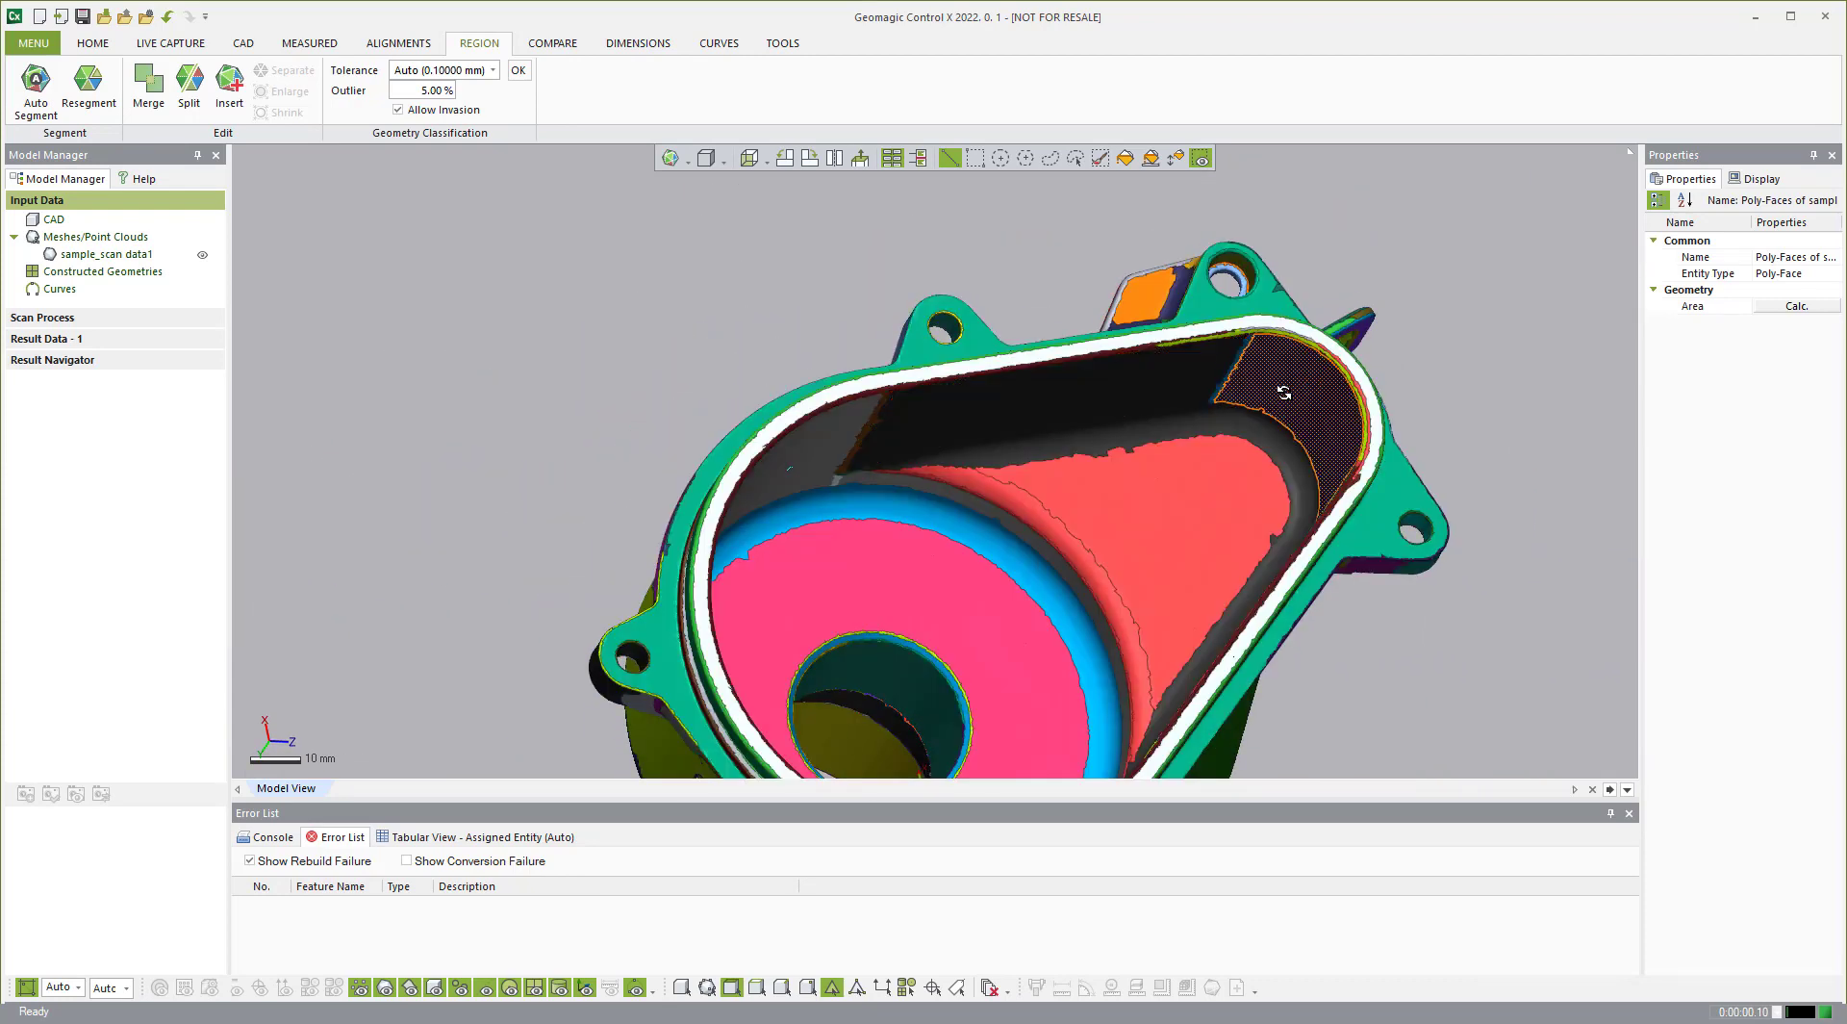
{"action": "scroll", "coordinate": [701, 246], "scroll_direction": "down", "scroll_amount": 3}
{"action": "right_click_drag", "start_coordinate": [701, 247], "coordinate": [723, 369]}
{"action": "left_click", "coordinate": [874, 503]}
{"action": "mouse_move", "coordinate": [875, 503]}
{"action": "right_mouse_down"}
{"action": "mouse_move", "coordinate": [1312, 453]}
{"action": "mouse_move", "coordinate": [1075, 544]}
{"action": "right_mouse_up"}
{"action": "scroll", "coordinate": [1080, 281], "scroll_direction": "up", "scroll_amount": 3}
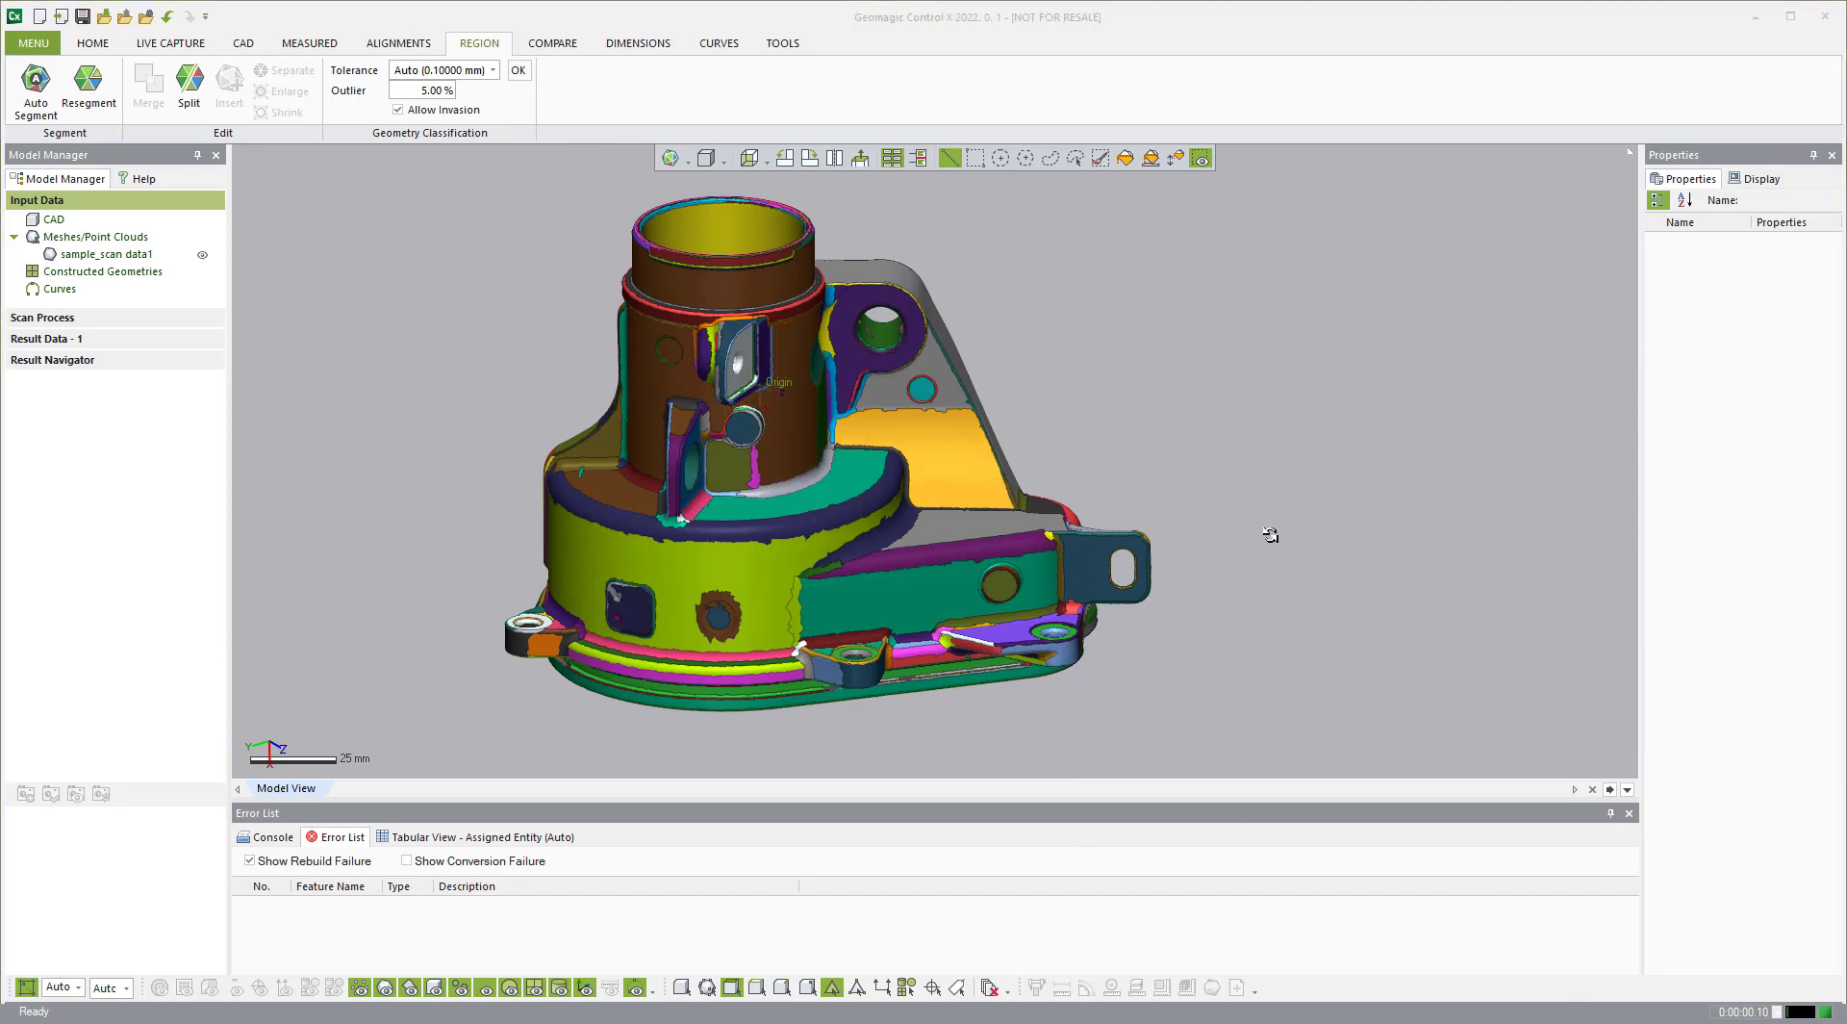
{"action": "scroll", "coordinate": [973, 370], "scroll_direction": "down", "scroll_amount": 1}
{"action": "mouse_move", "coordinate": [770, 193]}
{"action": "right_mouse_down"}
{"action": "mouse_move", "coordinate": [1336, 639]}
{"action": "mouse_move", "coordinate": [1035, 214]}
{"action": "mouse_move", "coordinate": [973, 271]}
{"action": "right_mouse_up"}
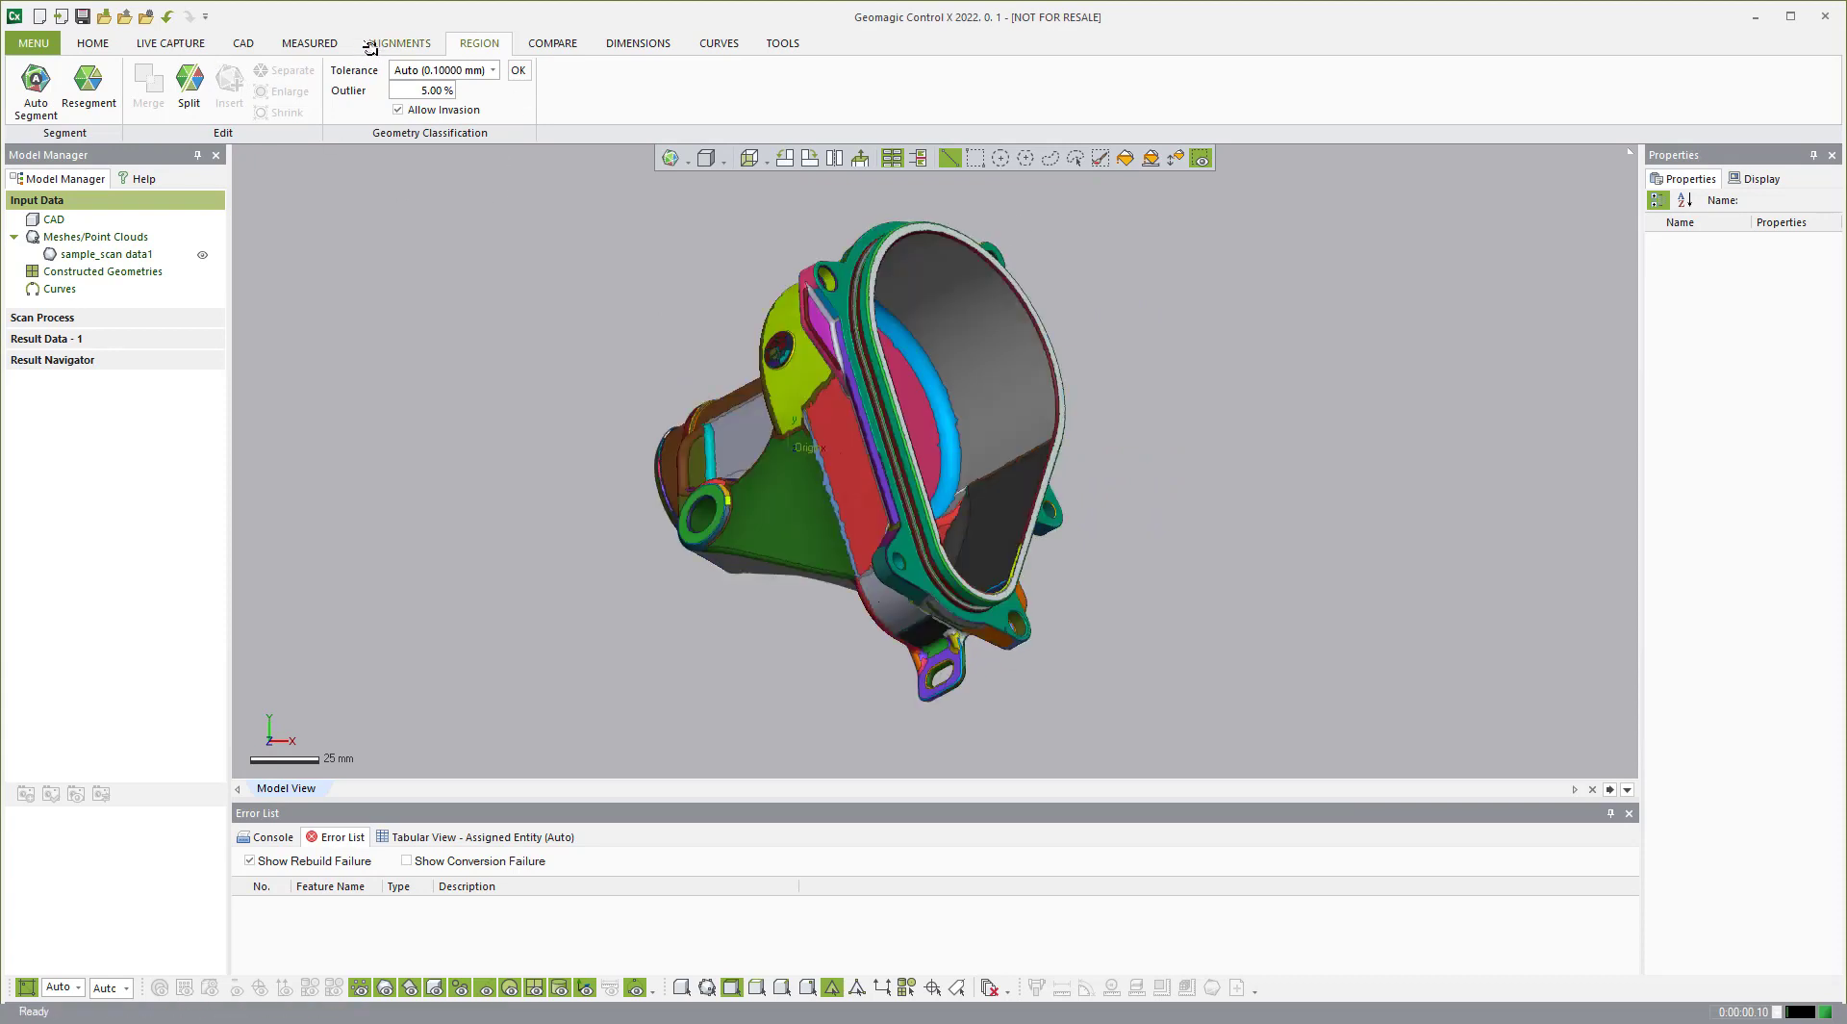
Step: Start Transform Measured Data on sample_scan data1 with the Interactive Alignment method and enlarge the moving-entity view
{"action": "left_click", "coordinate": [308, 40]}
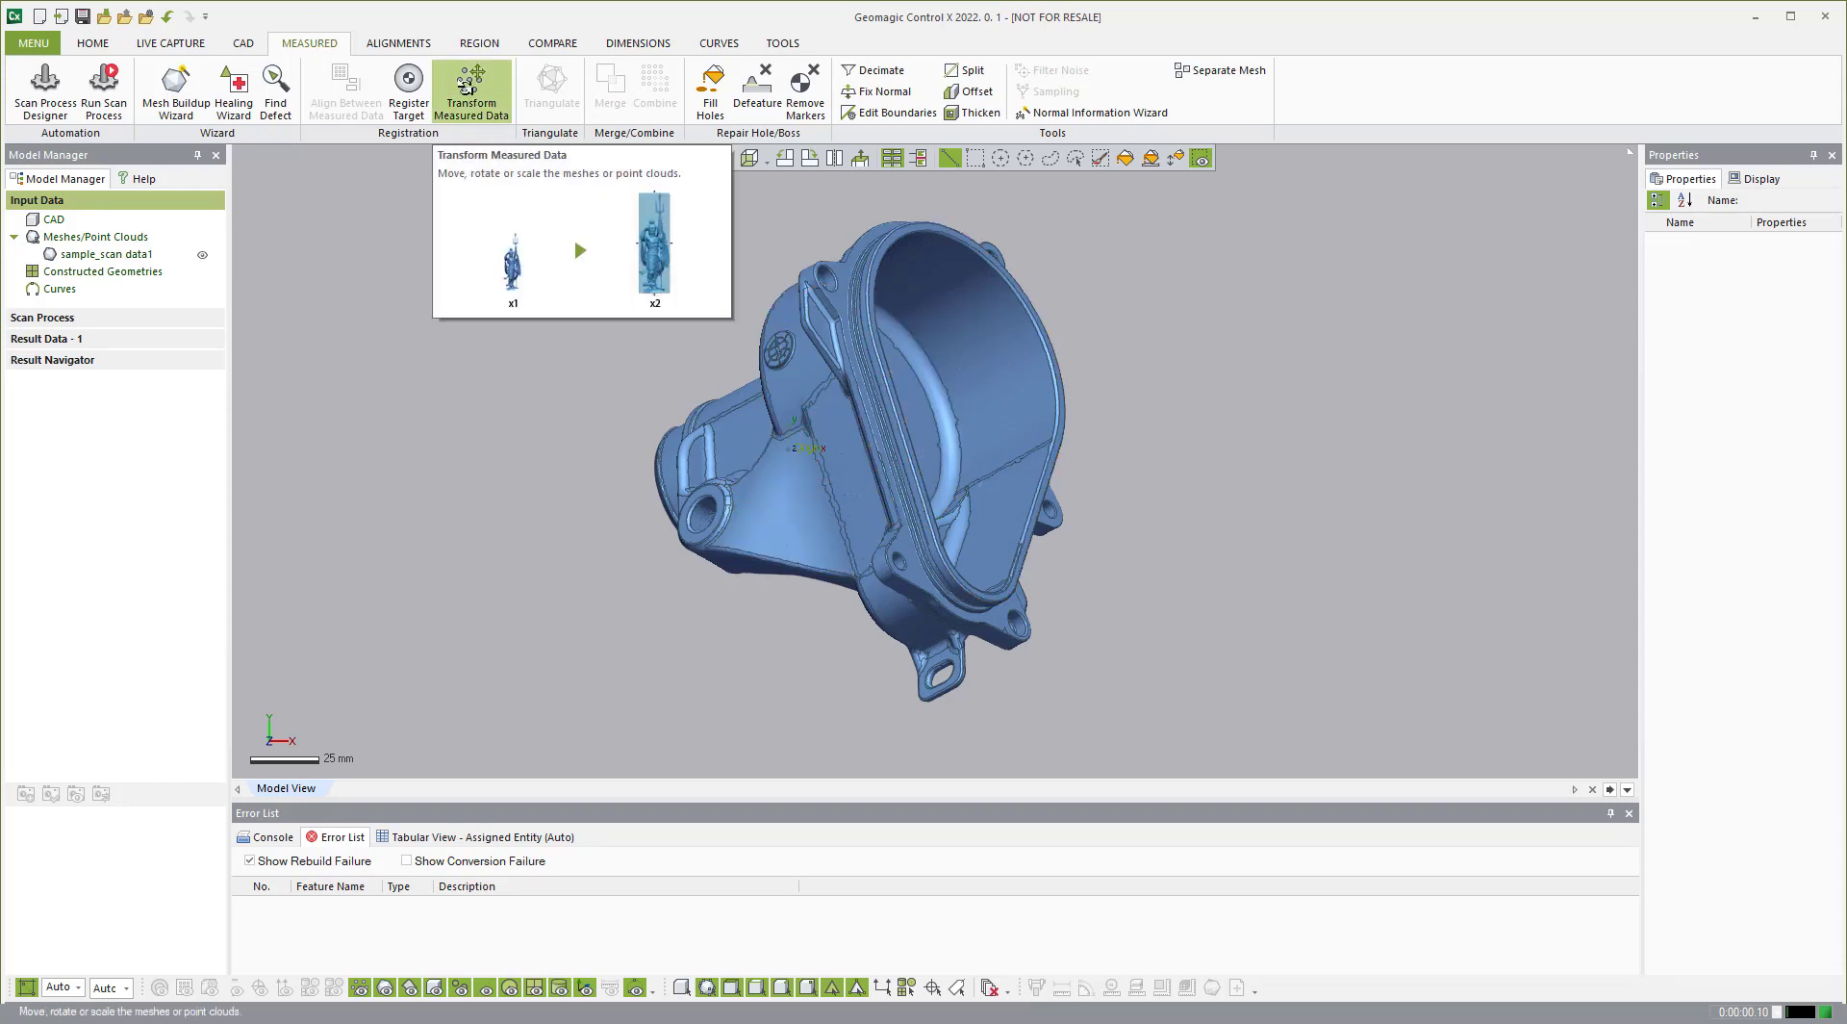
{"action": "left_click", "coordinate": [481, 77]}
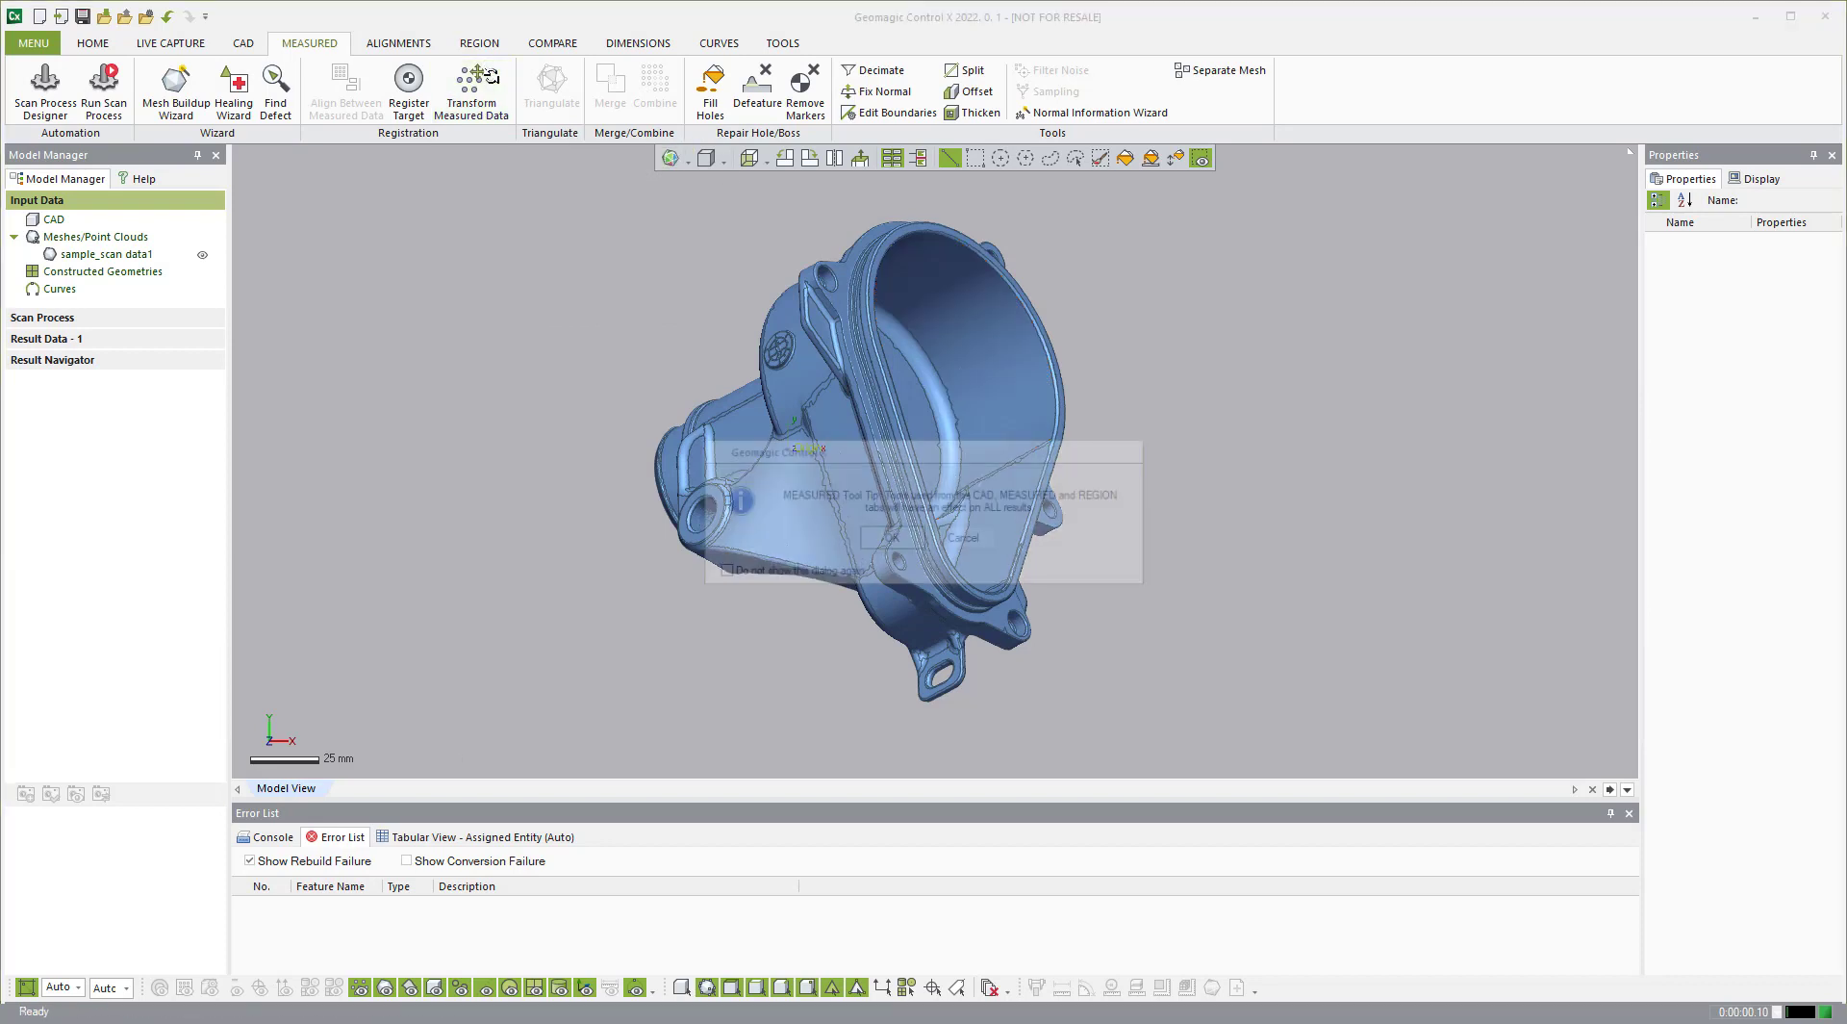
{"action": "left_click", "coordinate": [891, 538]}
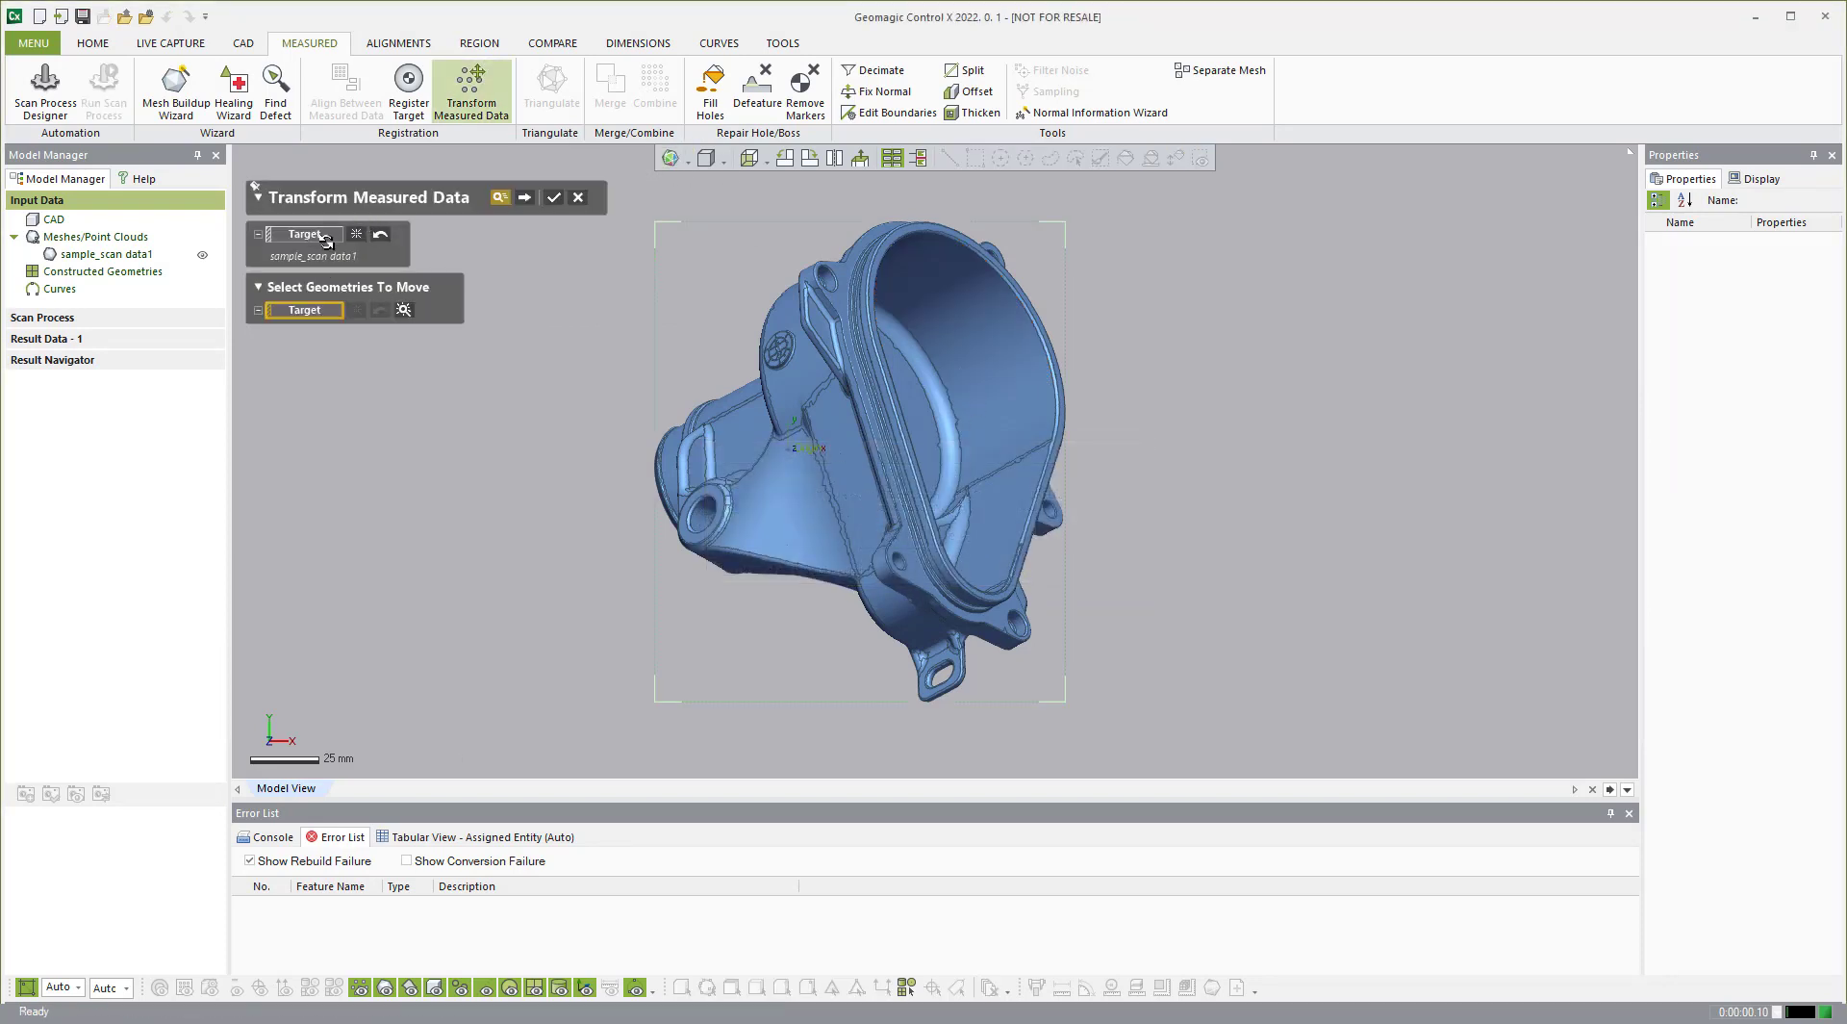
{"action": "left_click", "coordinate": [522, 196]}
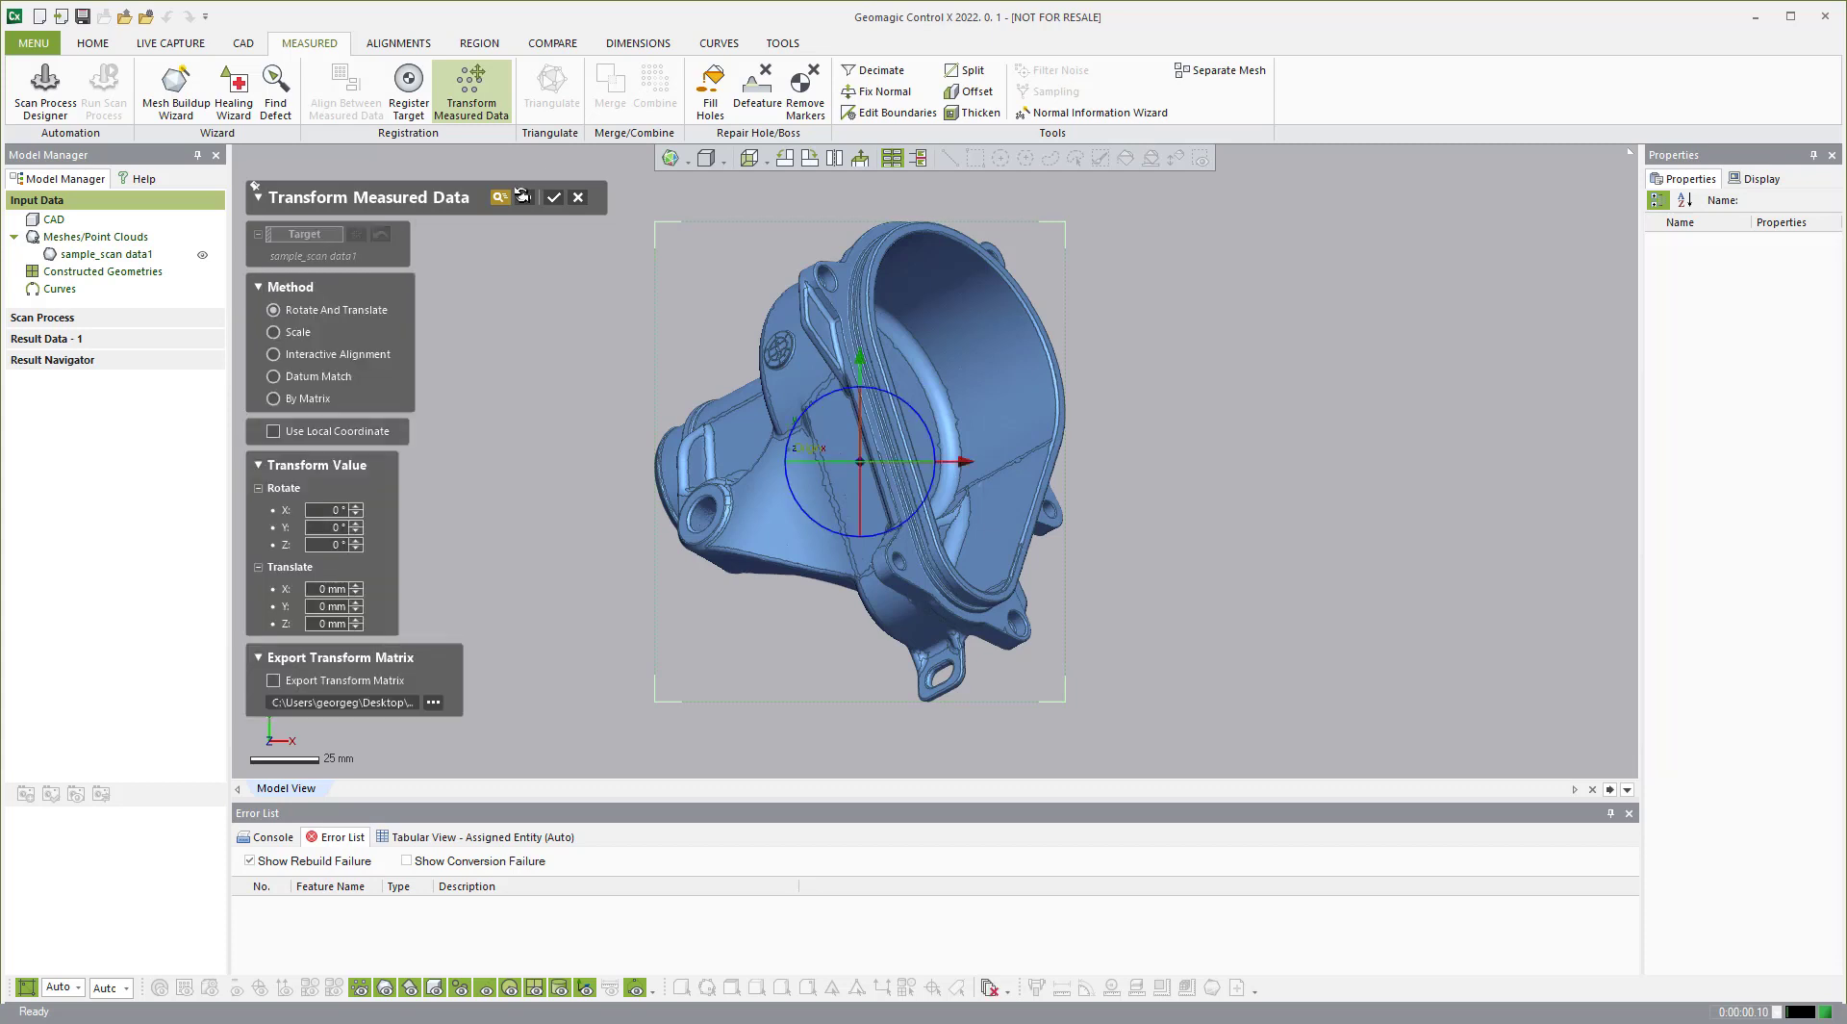
{"action": "left_click", "coordinate": [299, 352]}
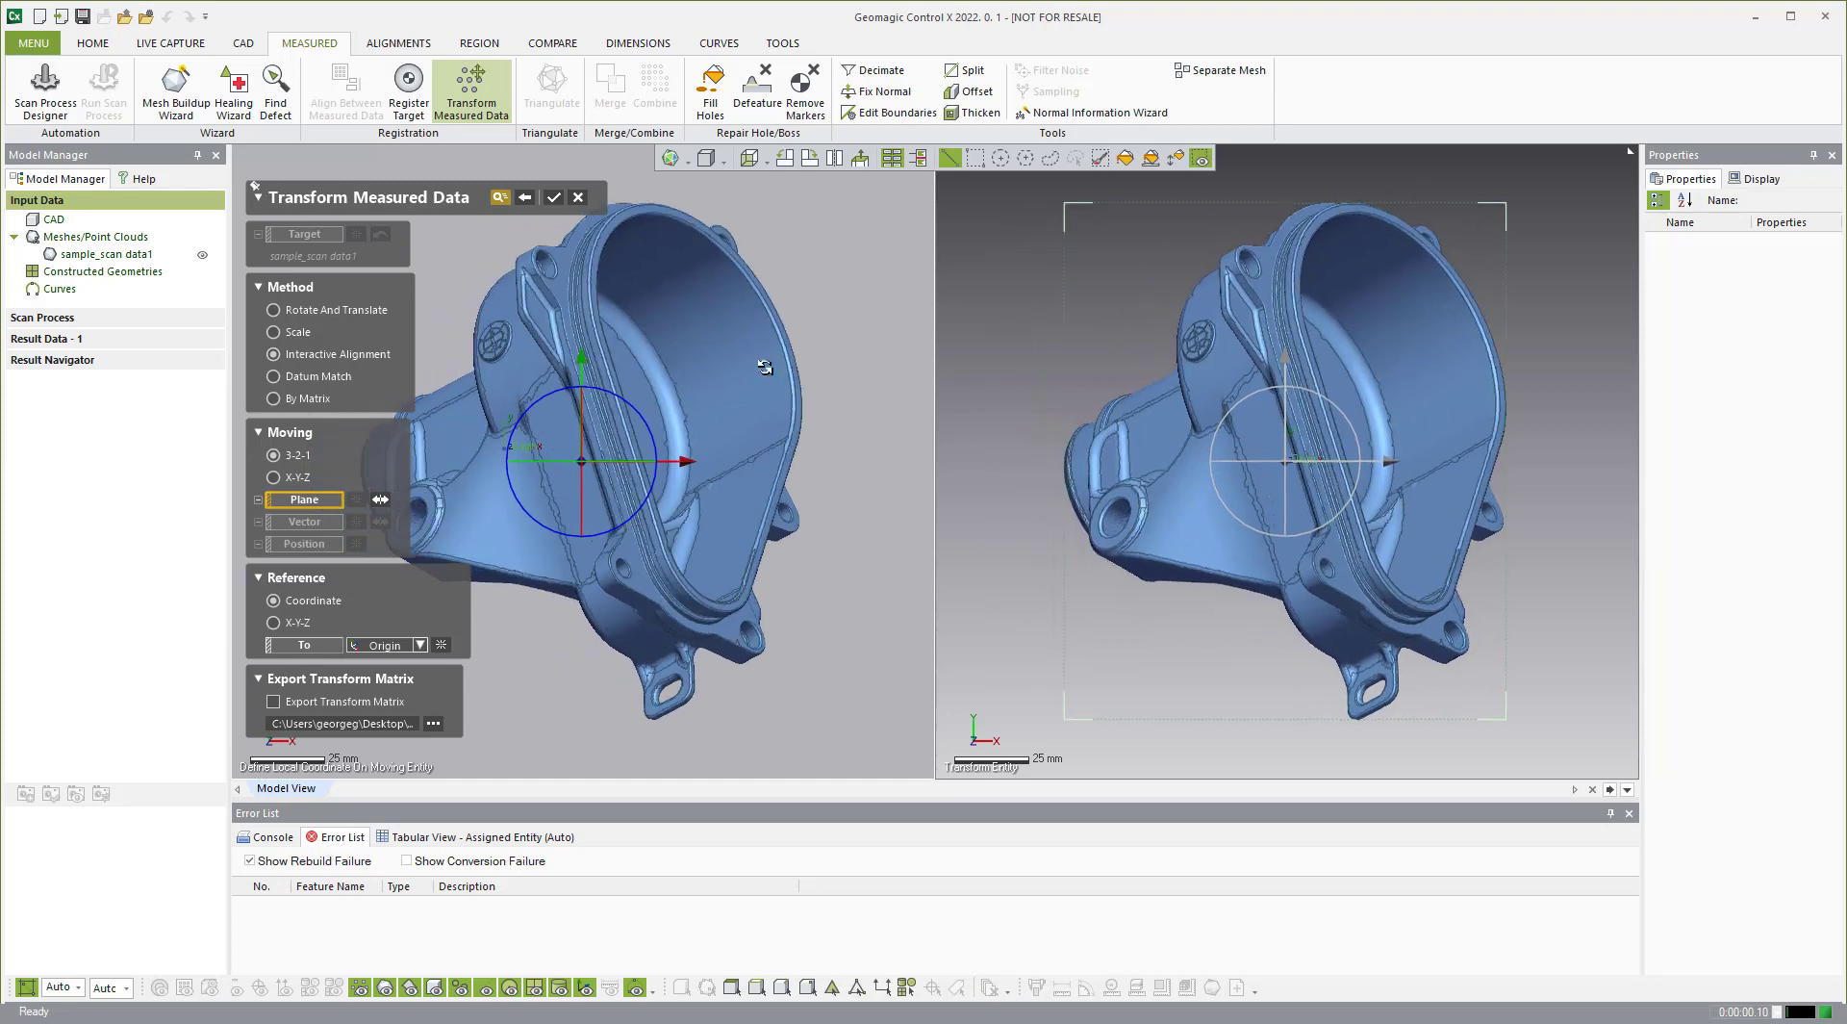
{"action": "left_click_drag", "start_coordinate": [939, 462], "coordinate": [1203, 462]}
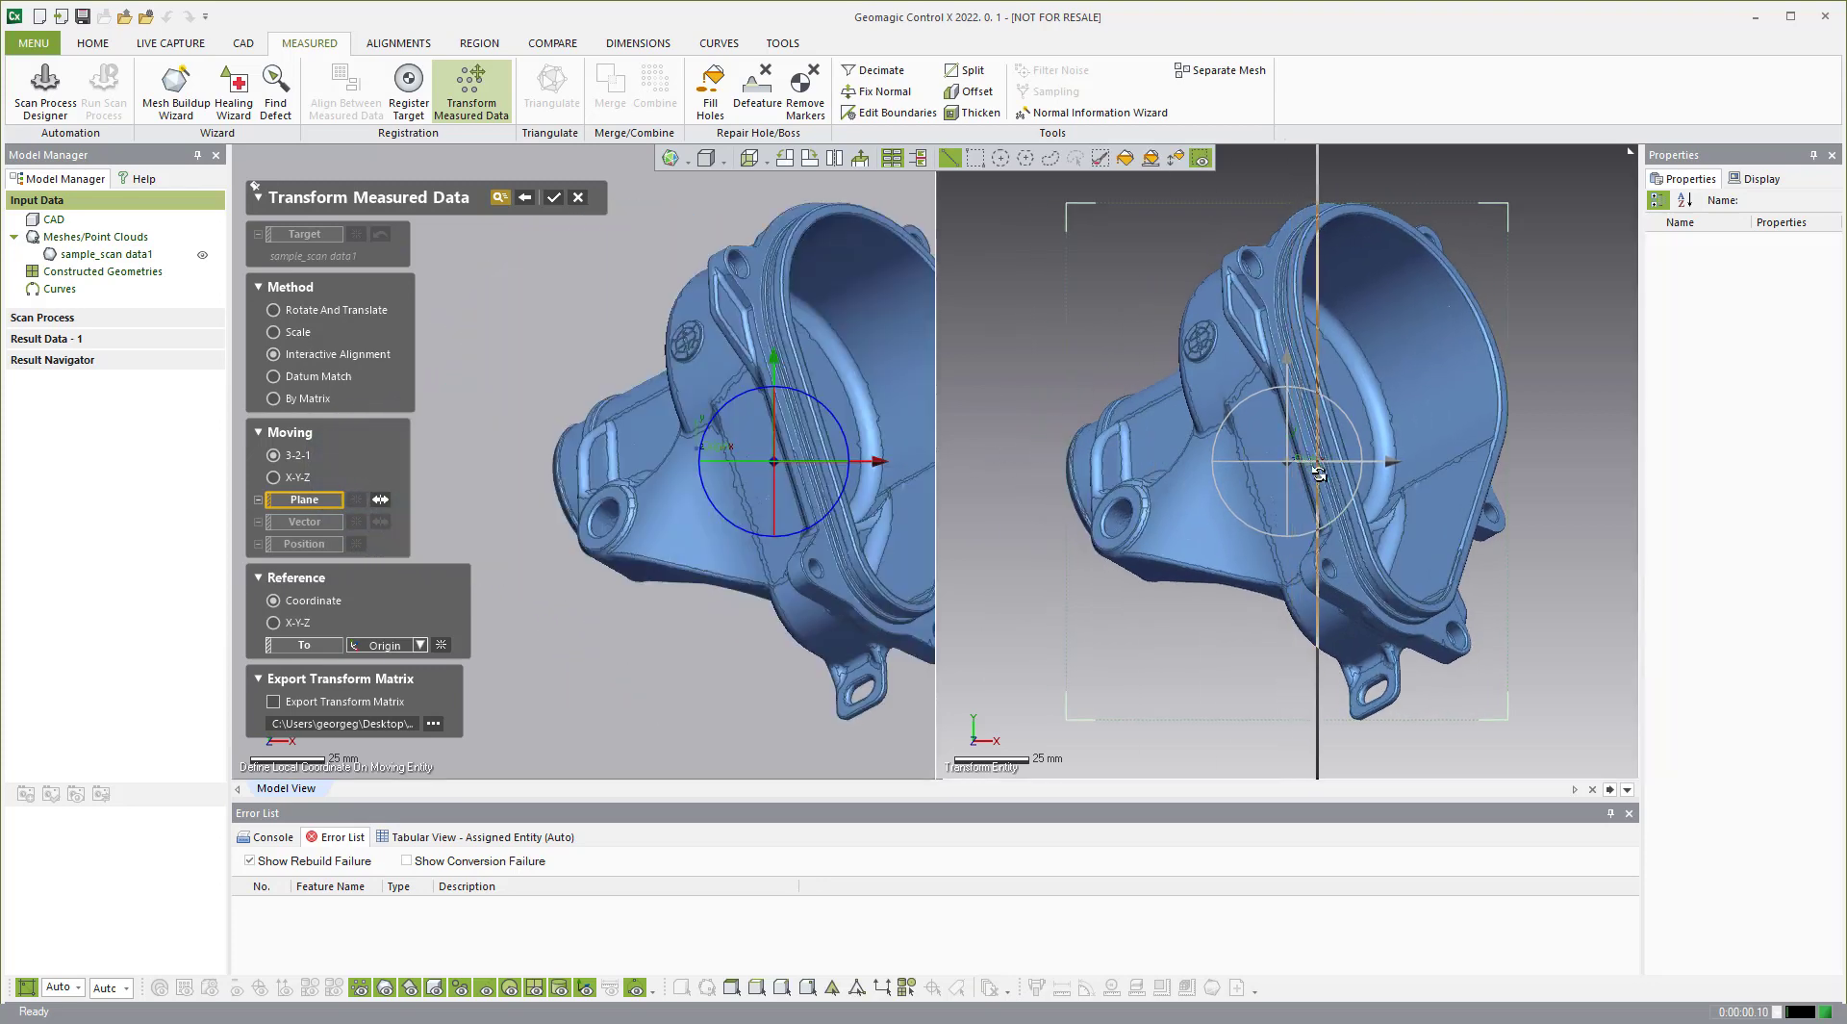
{"action": "scroll", "coordinate": [623, 443], "scroll_direction": "up", "scroll_amount": 2}
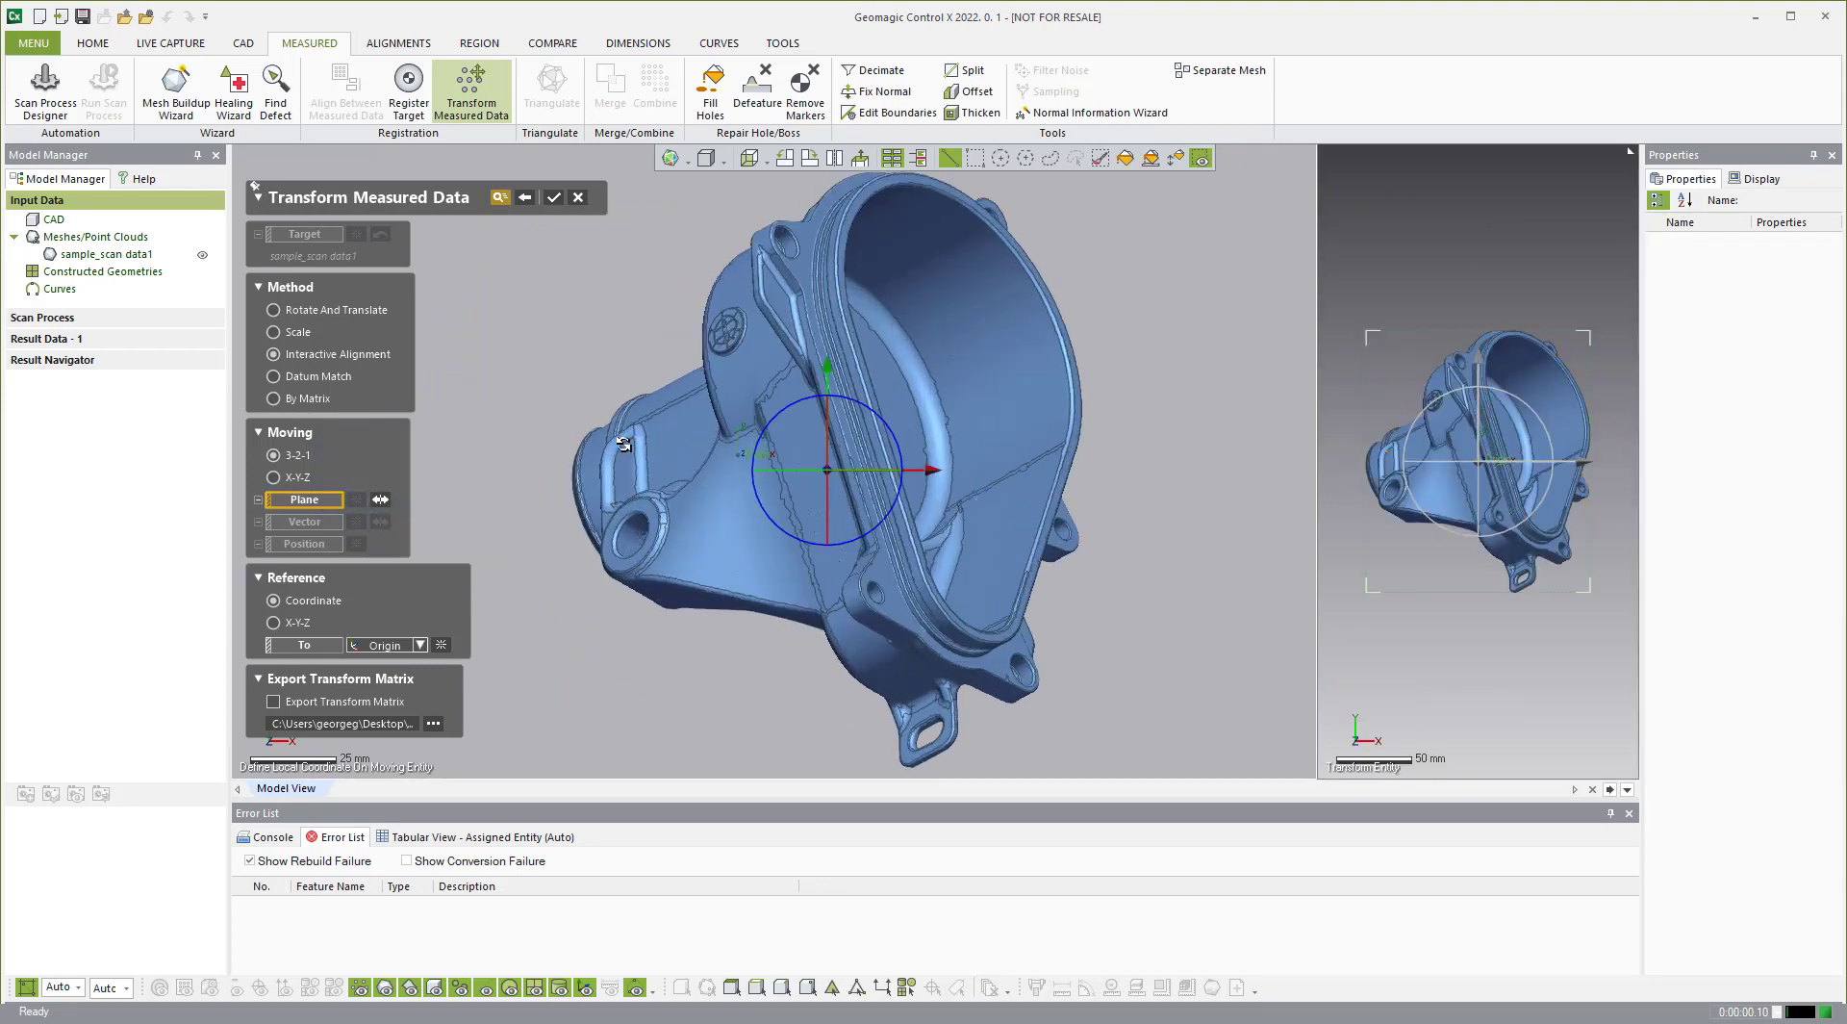
Step: Set the moving method to X-Y-Z and define the position from the flat rim plane and the wide end's inner cylindrical wall
{"action": "left_click", "coordinate": [272, 476]}
{"action": "scroll", "coordinate": [963, 222], "scroll_direction": "up", "scroll_amount": 5}
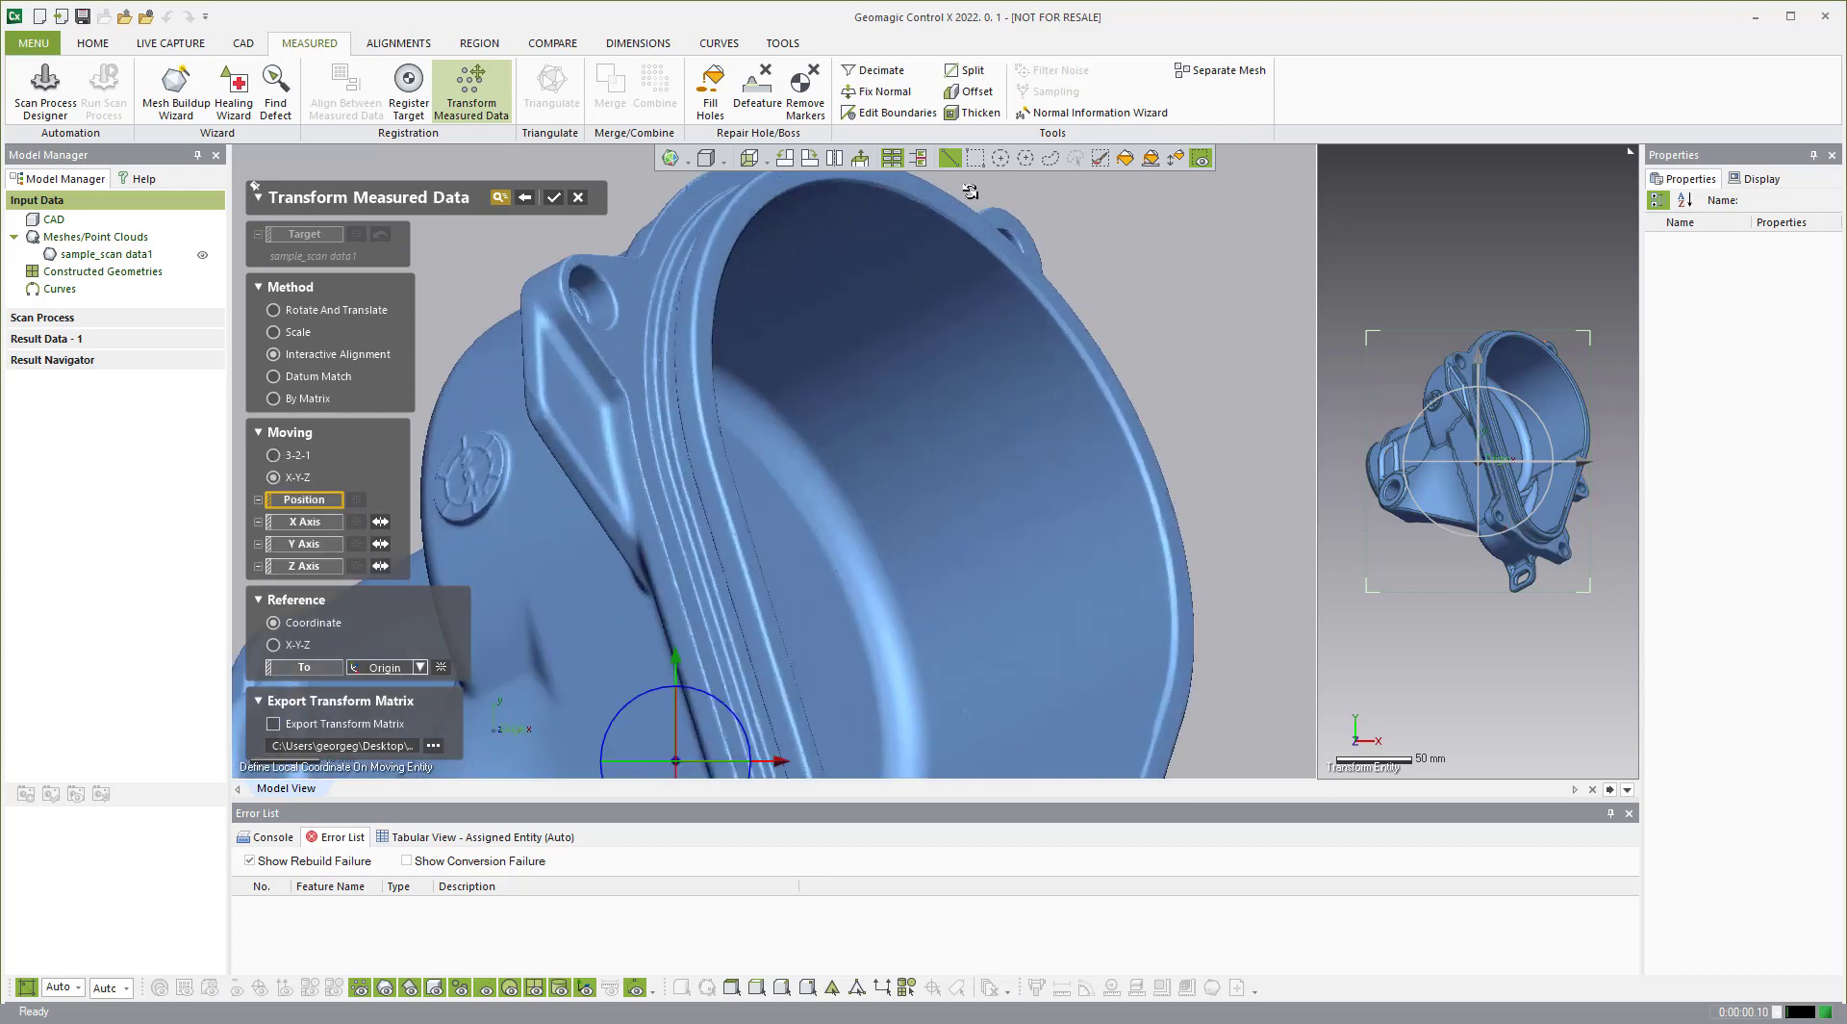
{"action": "left_click", "coordinate": [963, 213]}
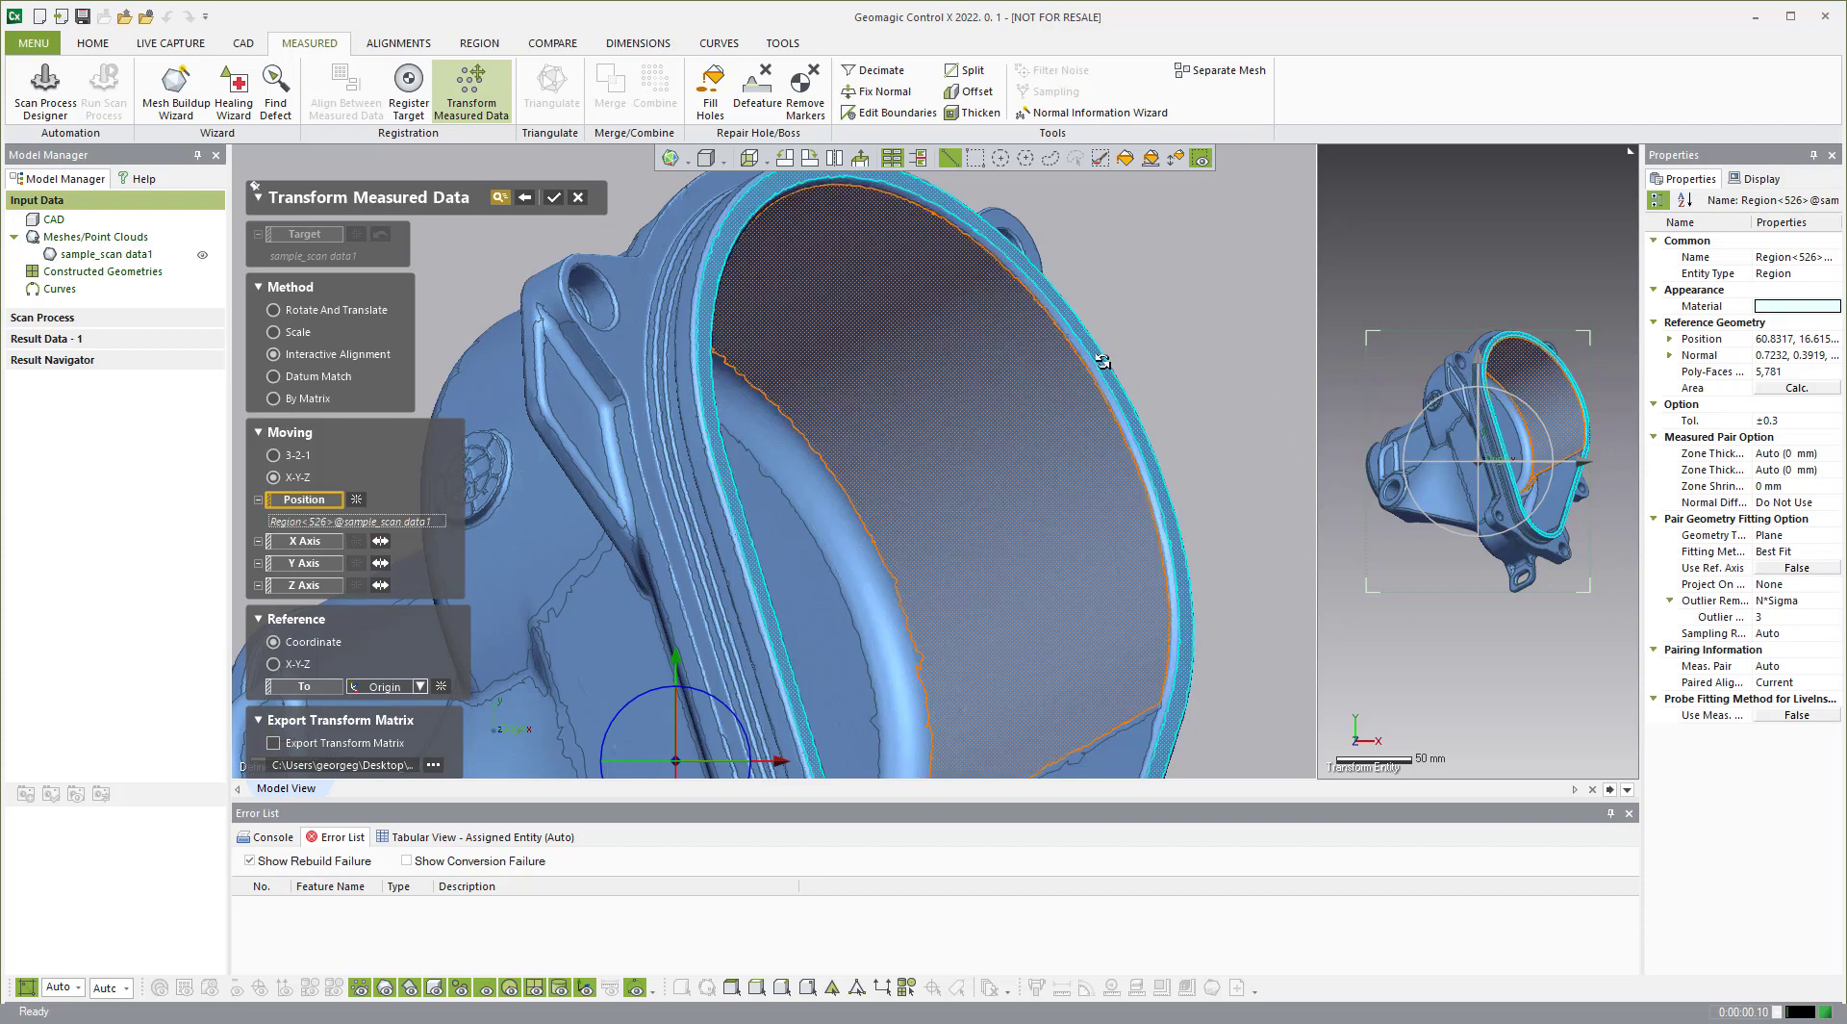
{"action": "left_click", "coordinate": [1047, 433]}
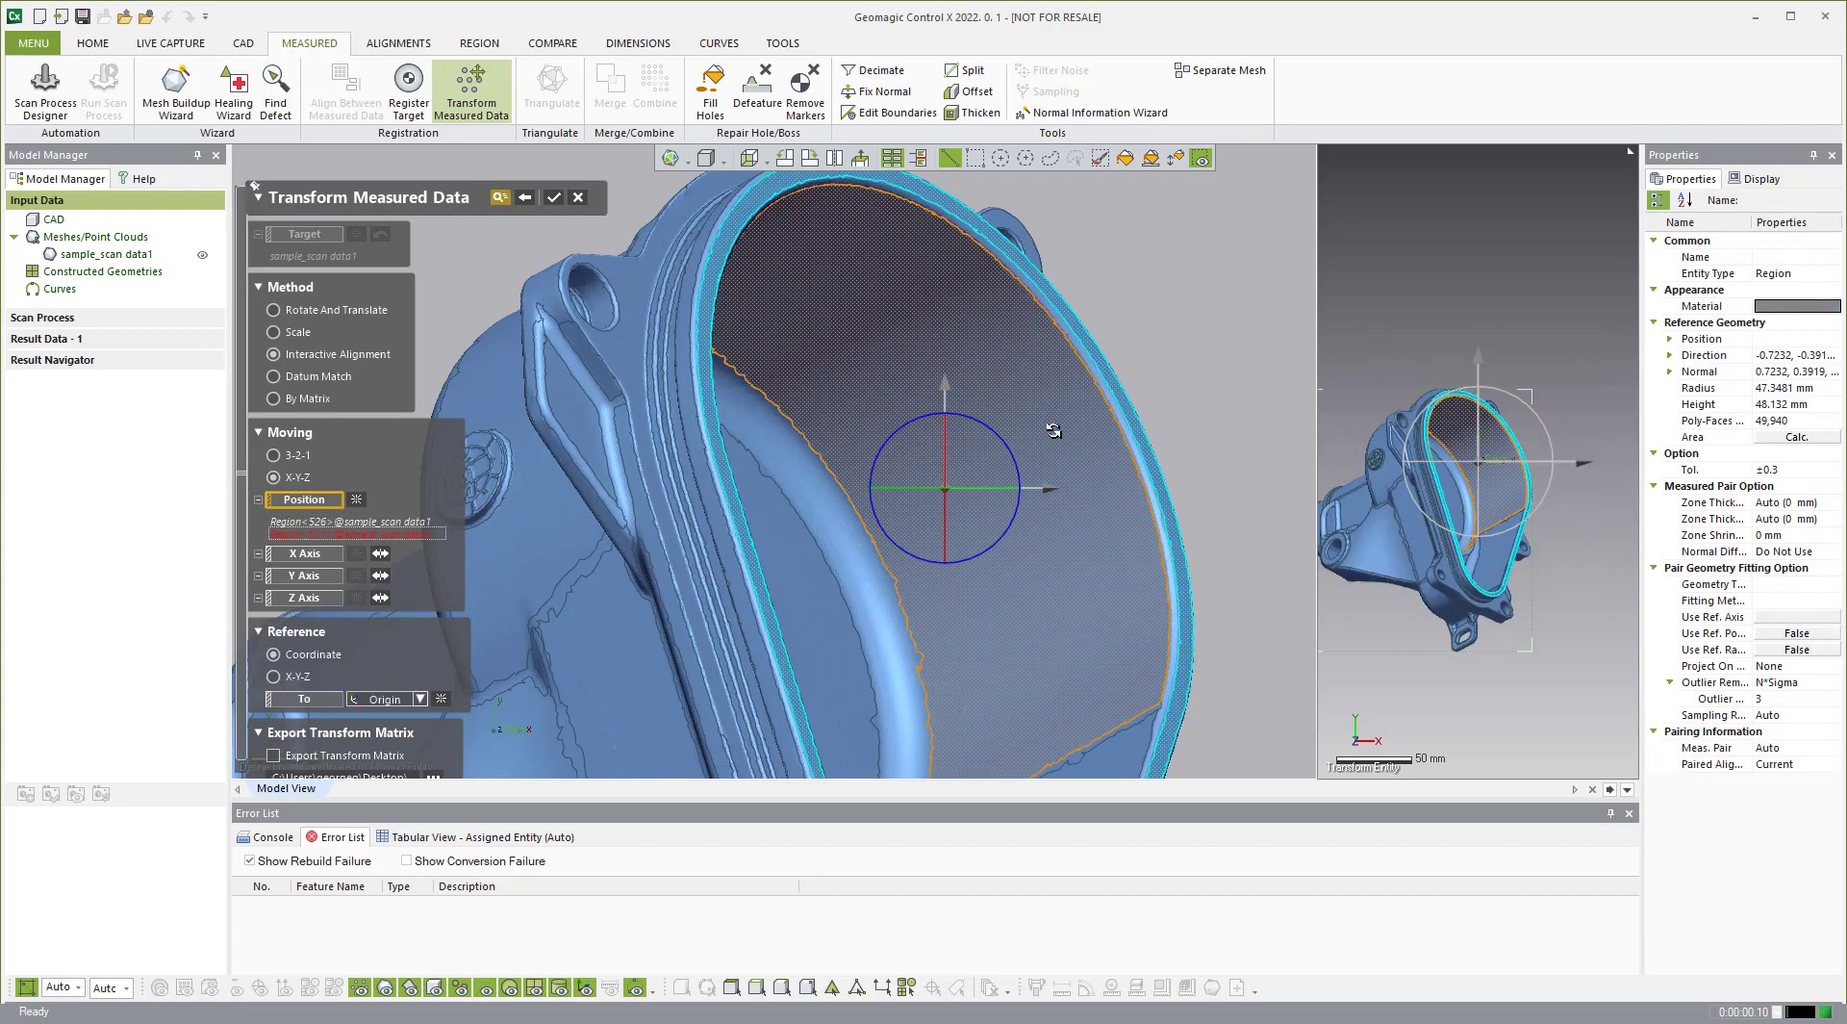
{"action": "right_click_drag", "start_coordinate": [1079, 465], "coordinate": [654, 437]}
{"action": "scroll", "coordinate": [987, 354], "scroll_direction": "down", "scroll_amount": 3}
{"action": "right_click_drag", "start_coordinate": [986, 354], "coordinate": [331, 529]}
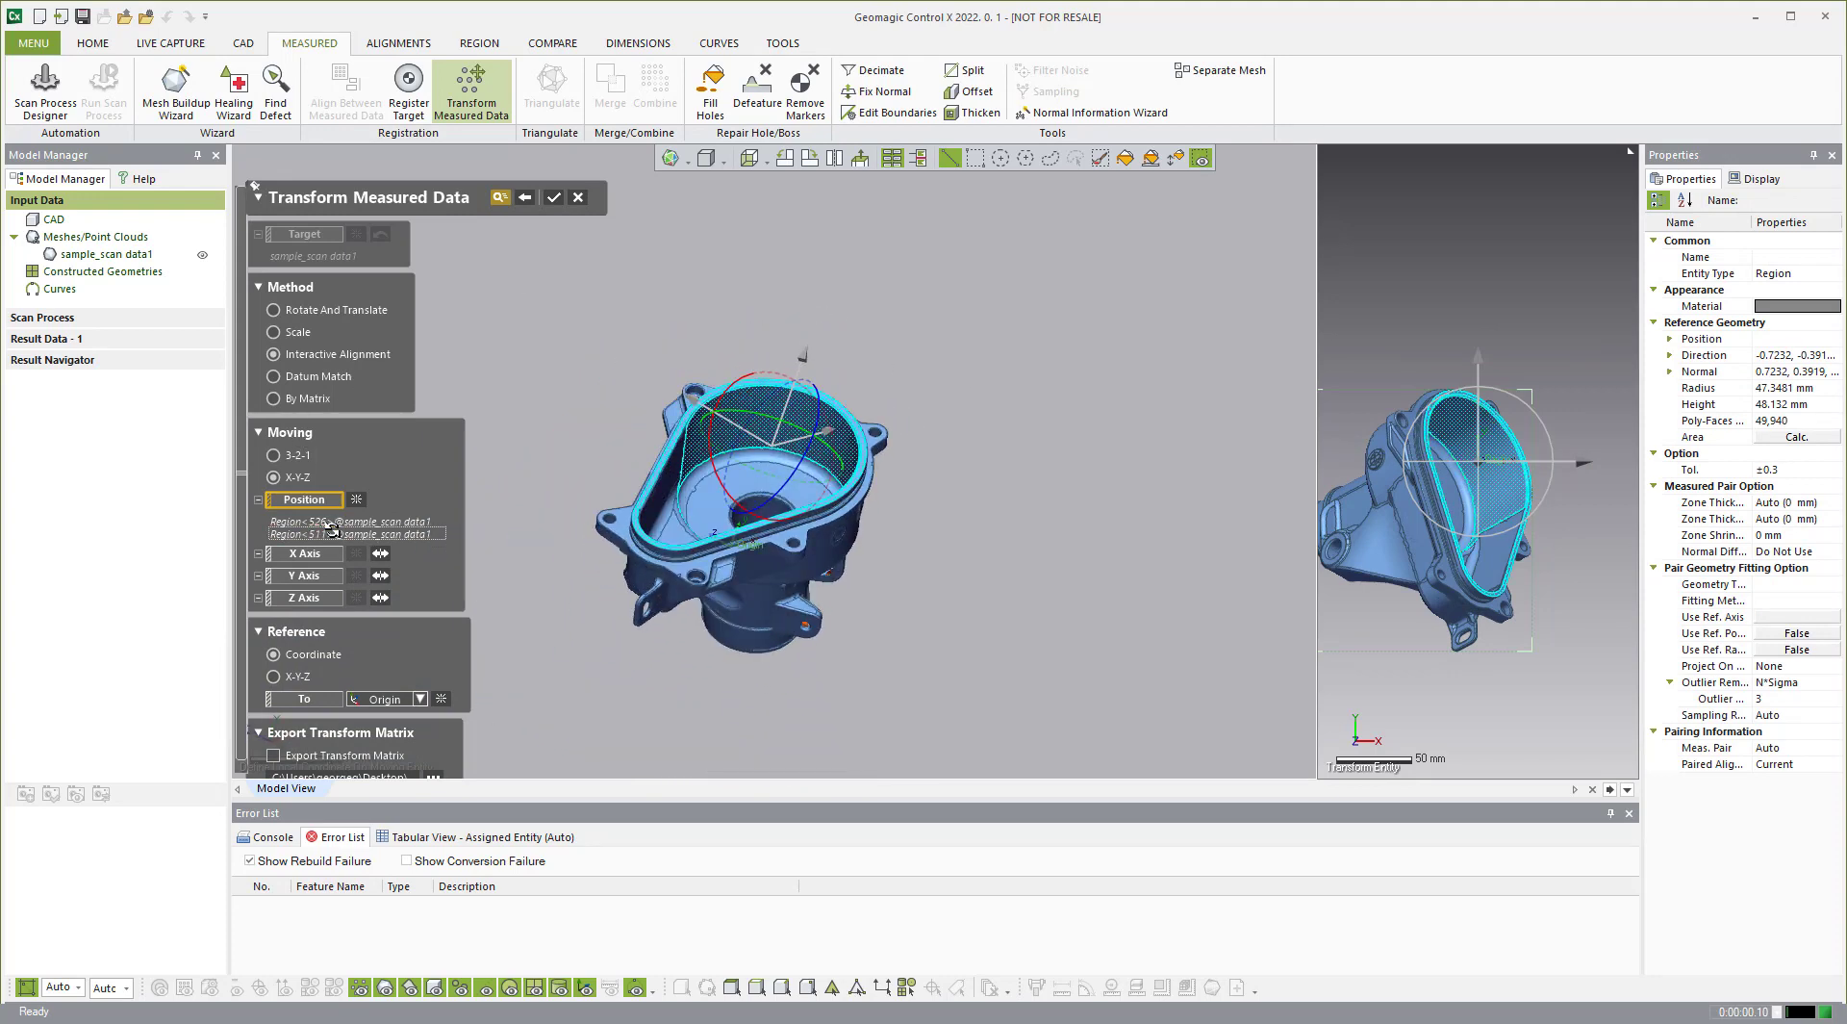
Step: Define the Y axis from the cylindrical inner wall region of the wide rounded end
{"action": "left_click", "coordinate": [289, 575]}
{"action": "left_click", "coordinate": [845, 433]}
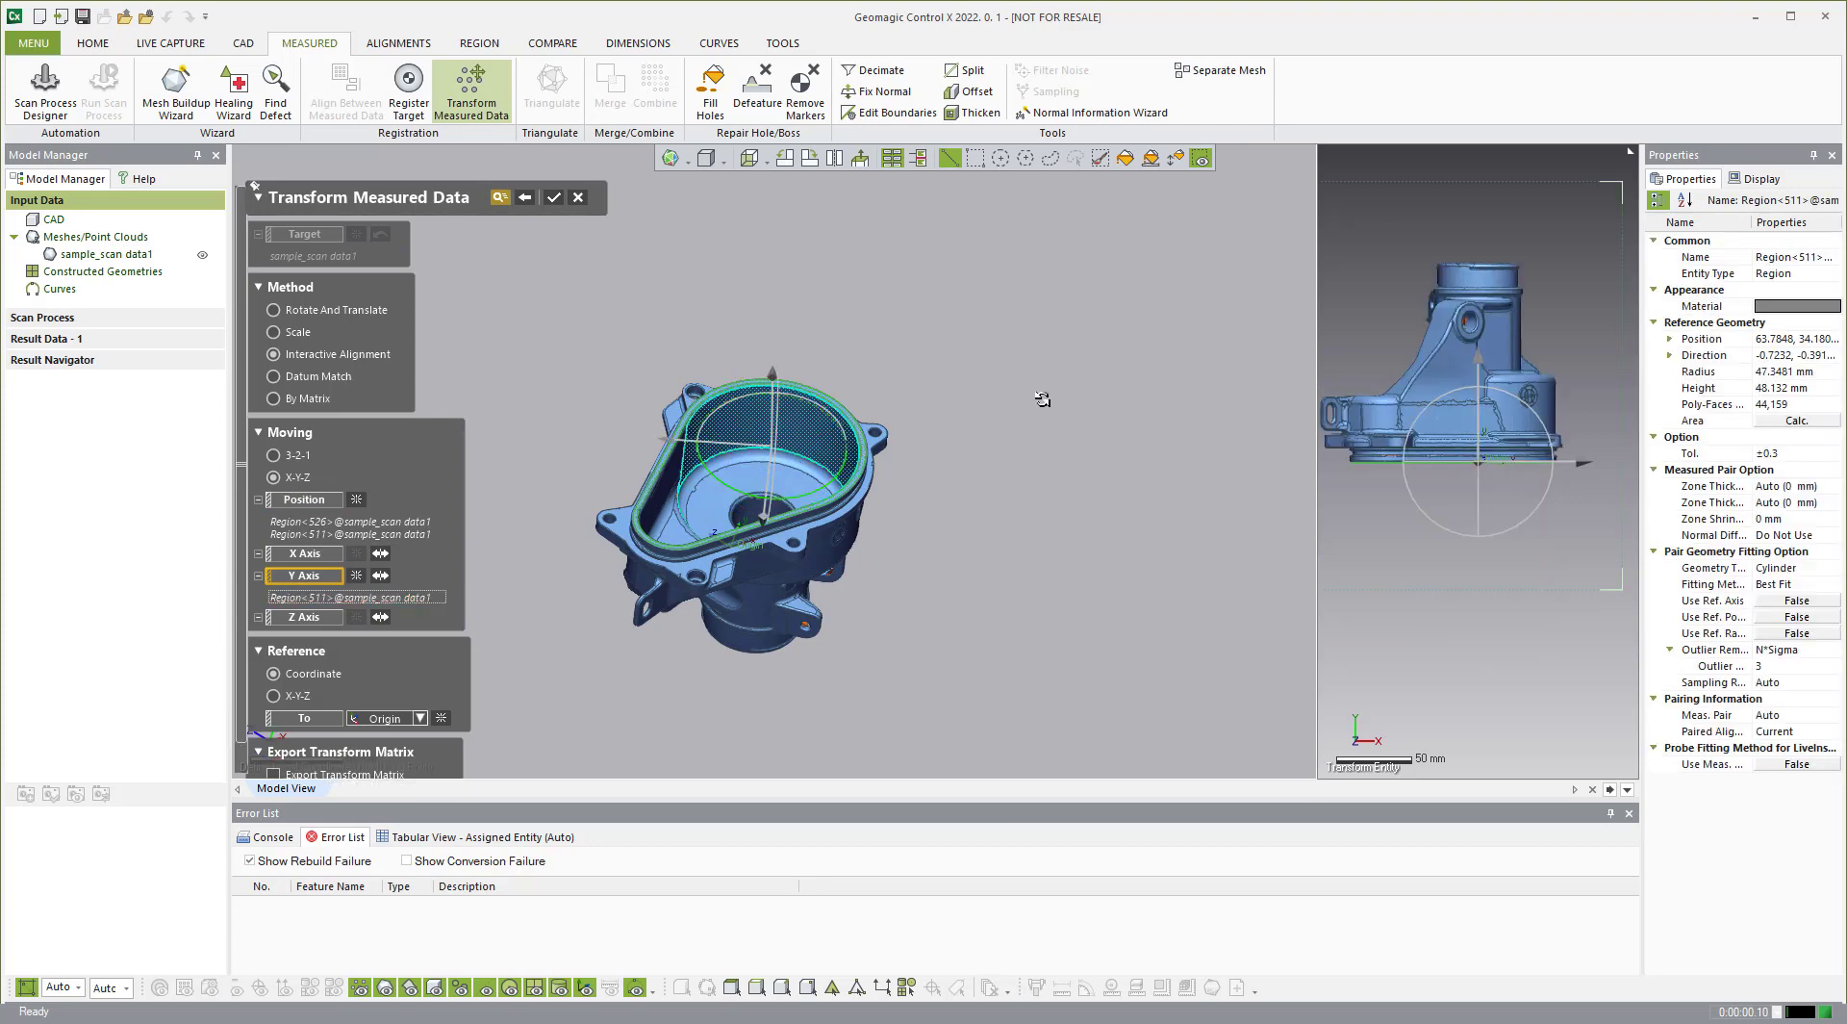
{"action": "right_click_drag", "start_coordinate": [1042, 400], "coordinate": [459, 509]}
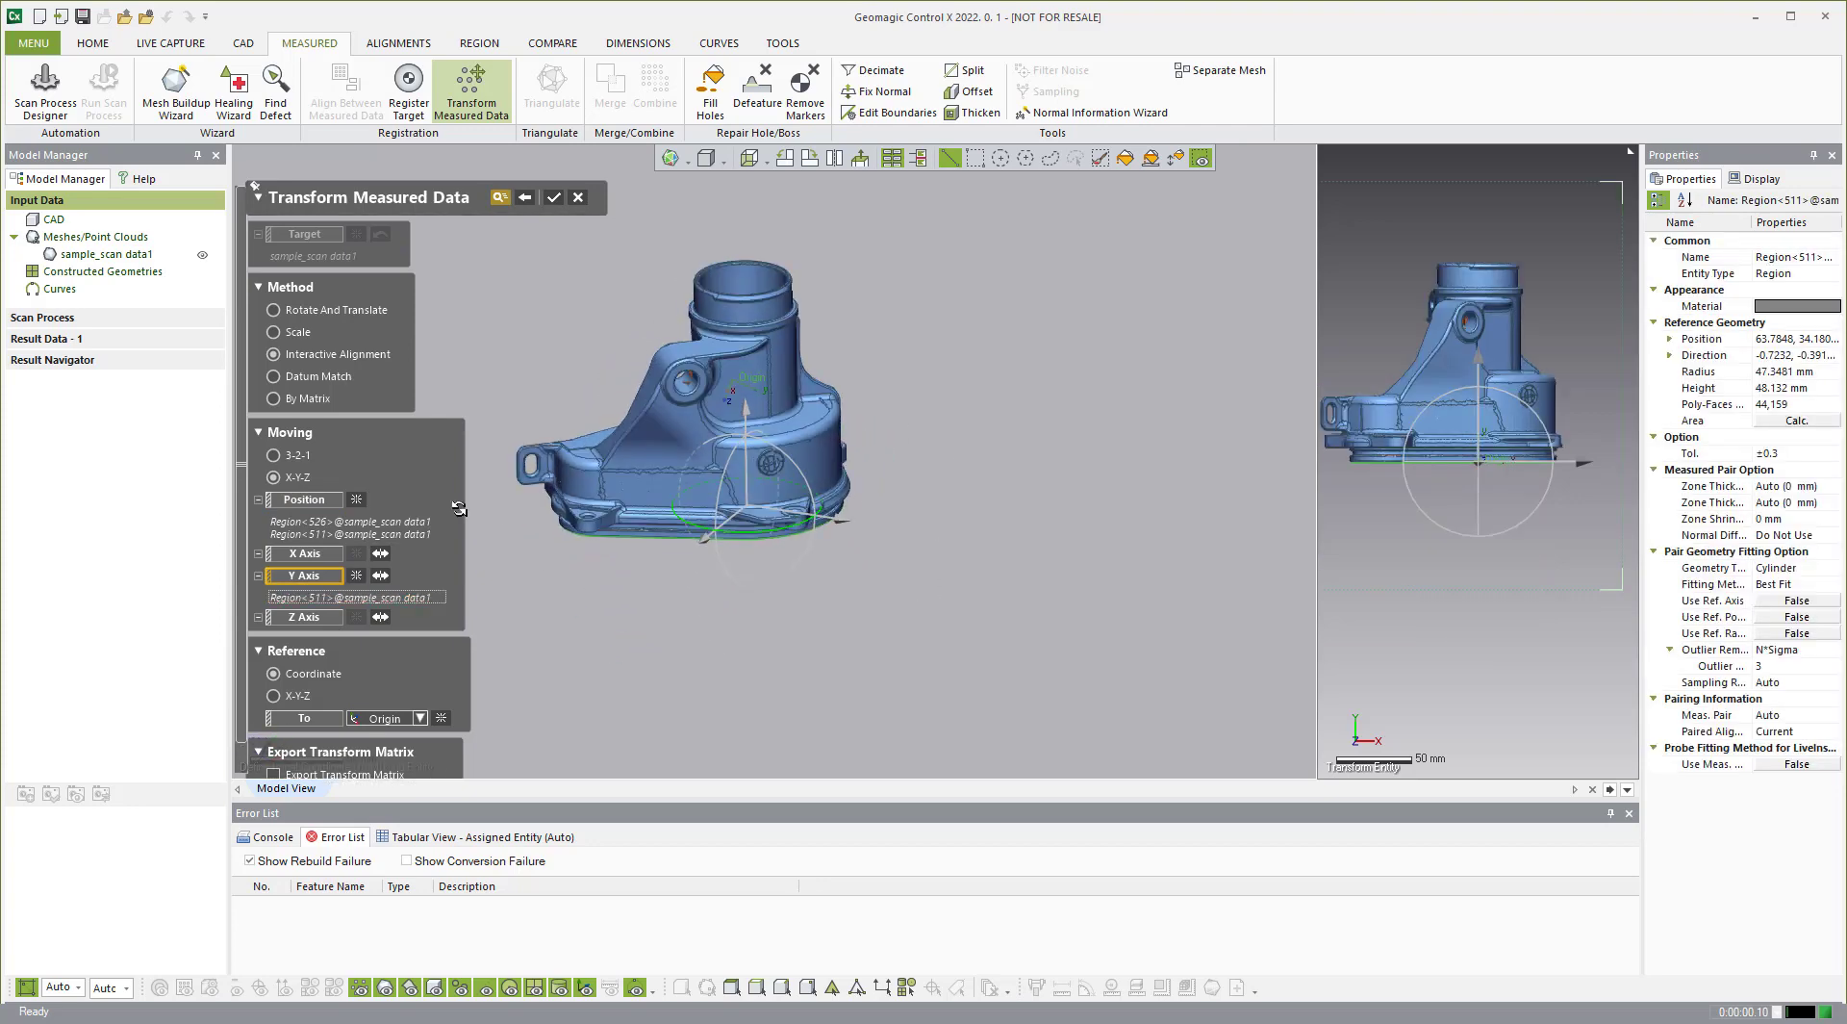
Step: Define the Z axis from the flat face of the slotted side tab and apply the transformation
{"action": "left_click", "coordinate": [300, 615]}
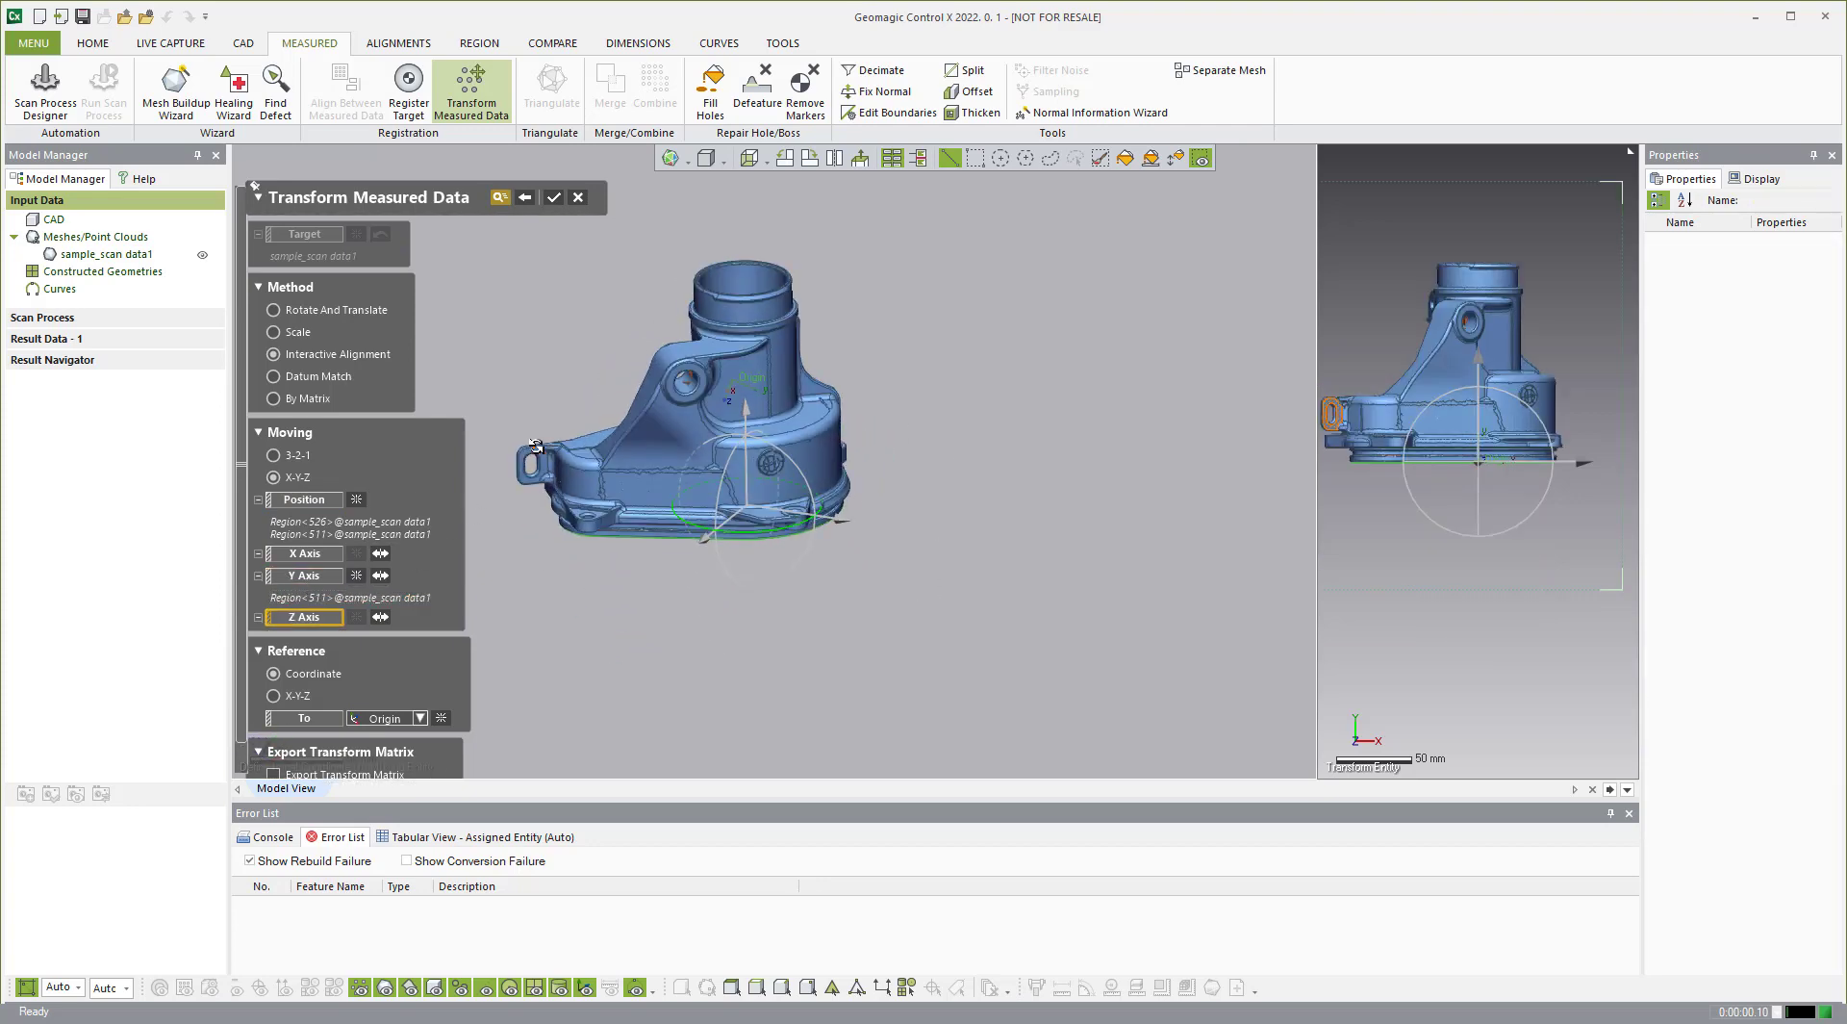
{"action": "scroll", "coordinate": [535, 448], "scroll_direction": "up", "scroll_amount": 5}
{"action": "scroll", "coordinate": [532, 462], "scroll_direction": "down", "scroll_amount": 3}
{"action": "scroll", "coordinate": [610, 465], "scroll_direction": "up", "scroll_amount": 5}
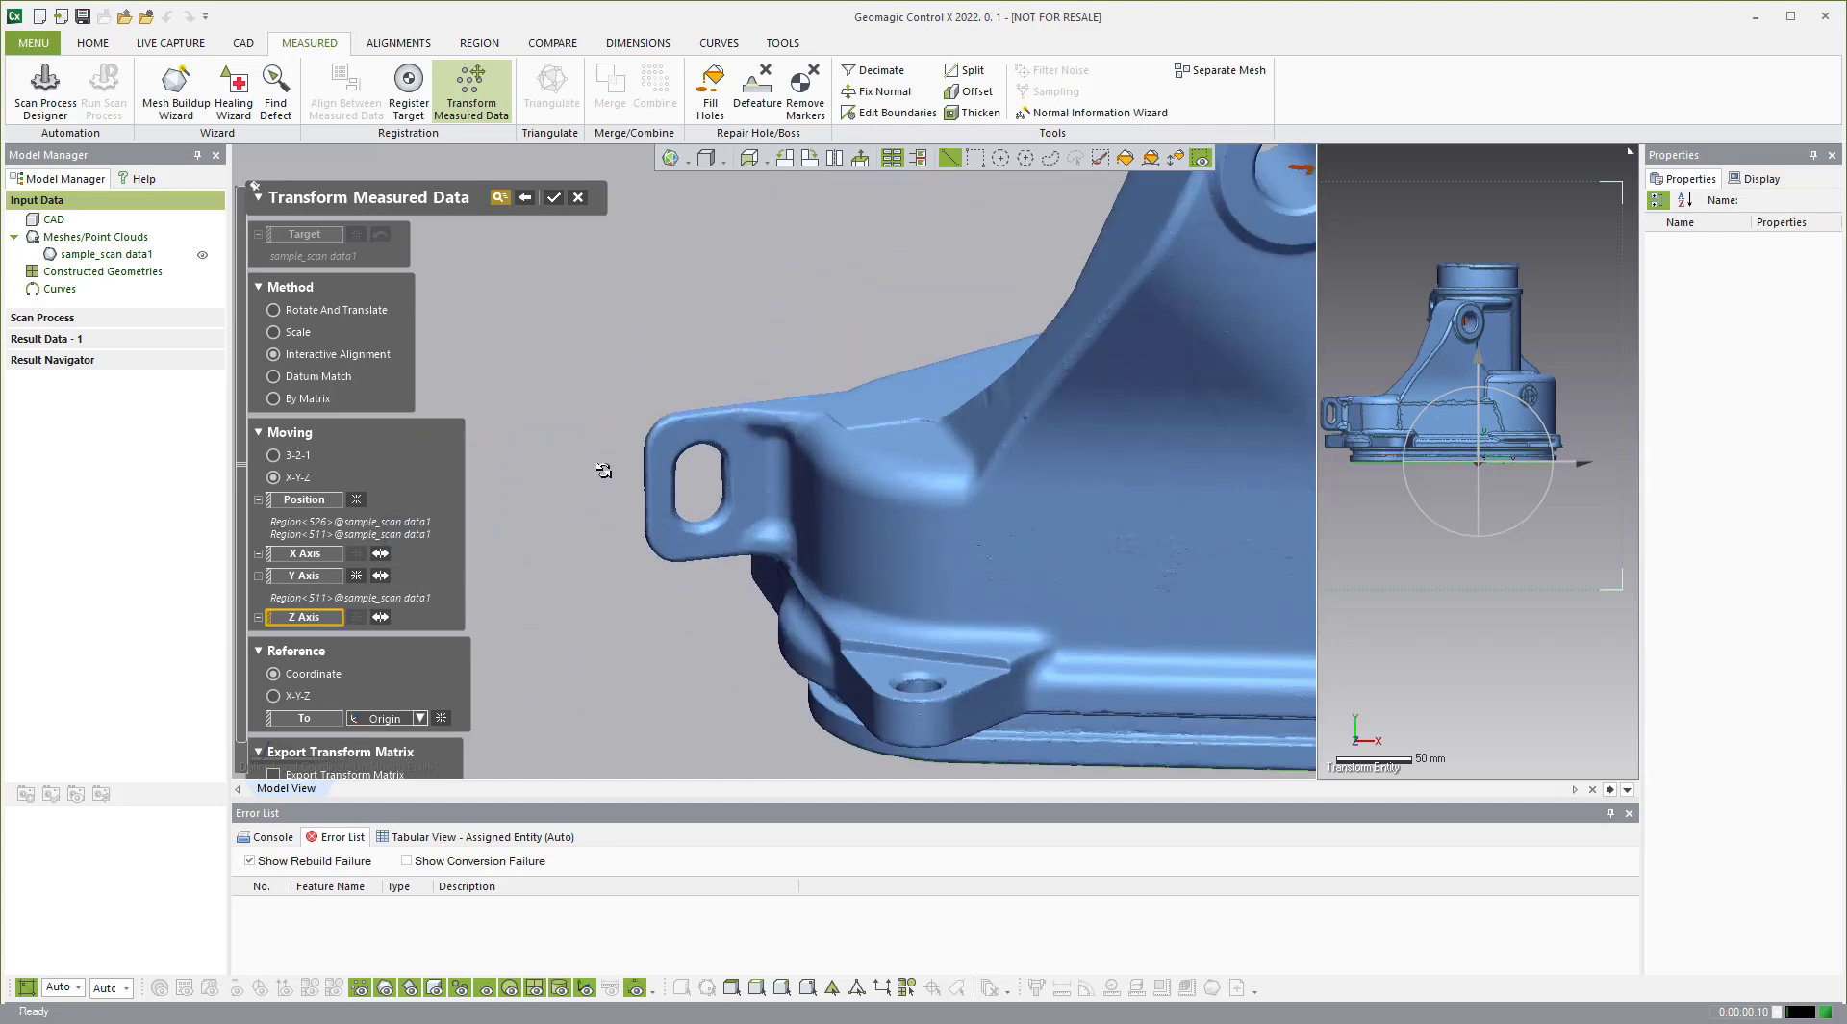
{"action": "left_click", "coordinate": [670, 436]}
{"action": "scroll", "coordinate": [671, 437], "scroll_direction": "down", "scroll_amount": 3}
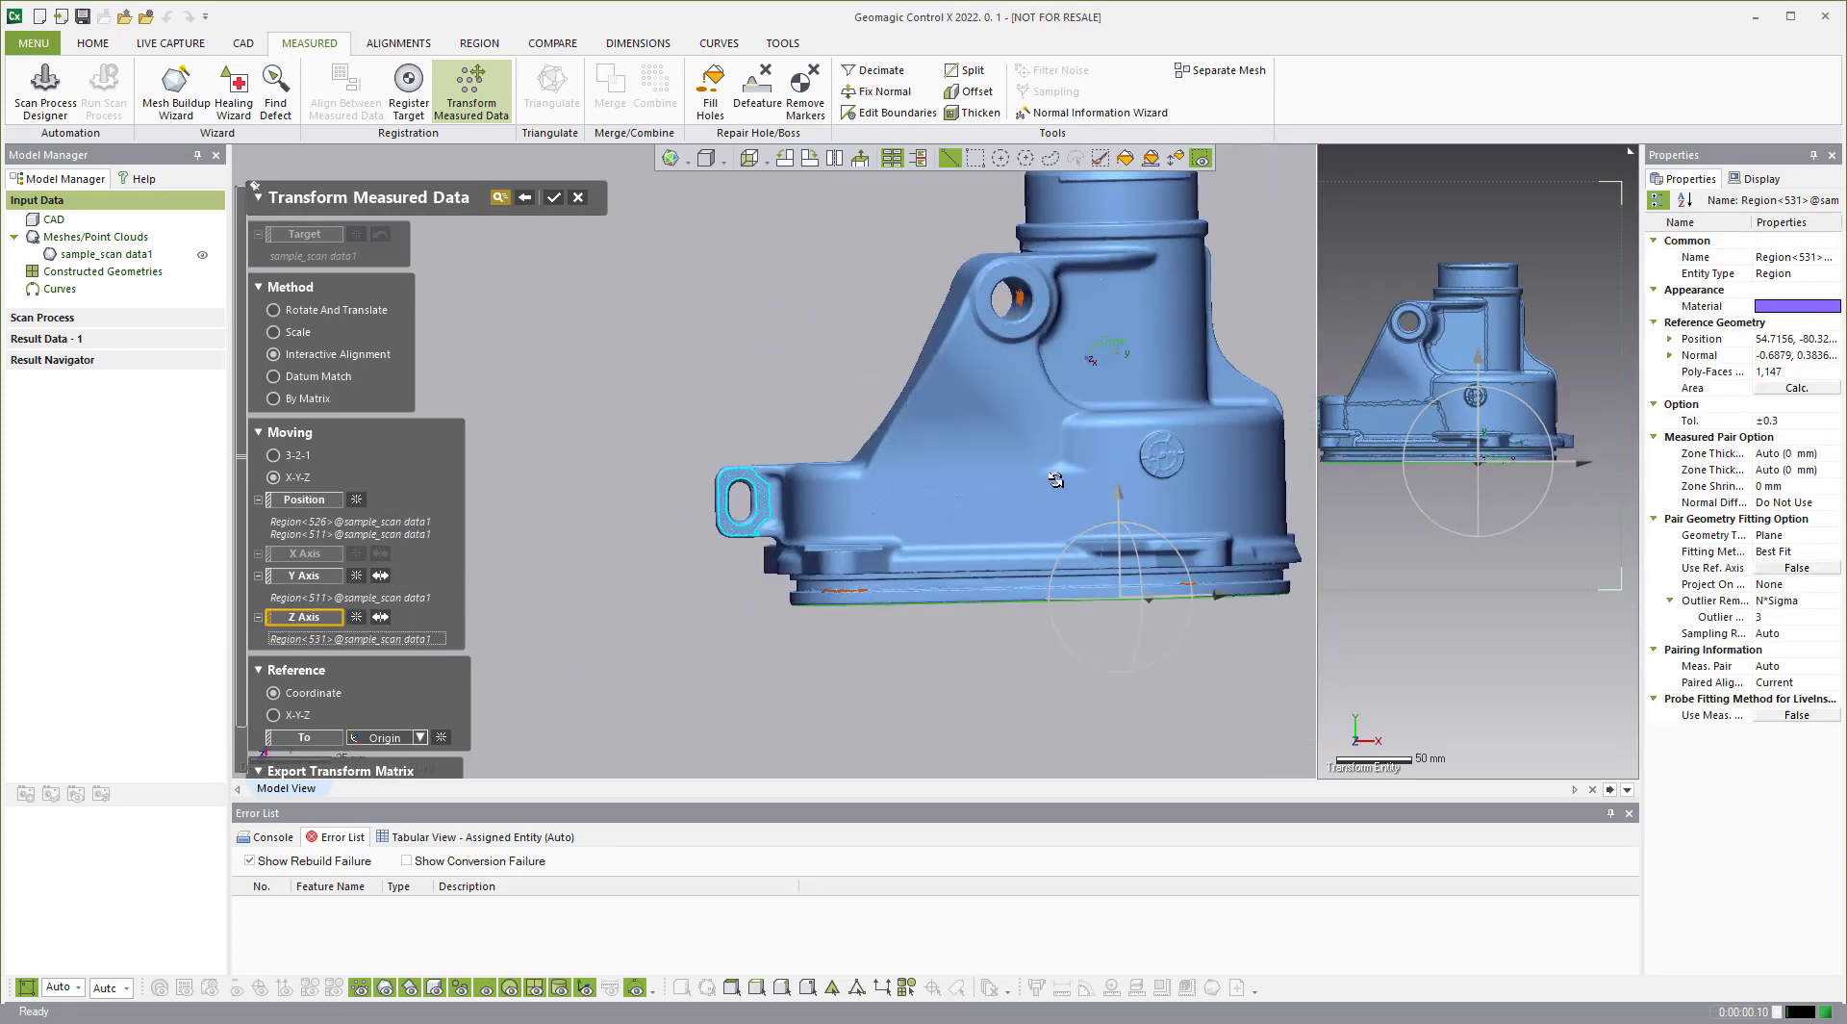
{"action": "right_click_drag", "start_coordinate": [962, 538], "coordinate": [564, 199]}
{"action": "left_click", "coordinate": [554, 197]}
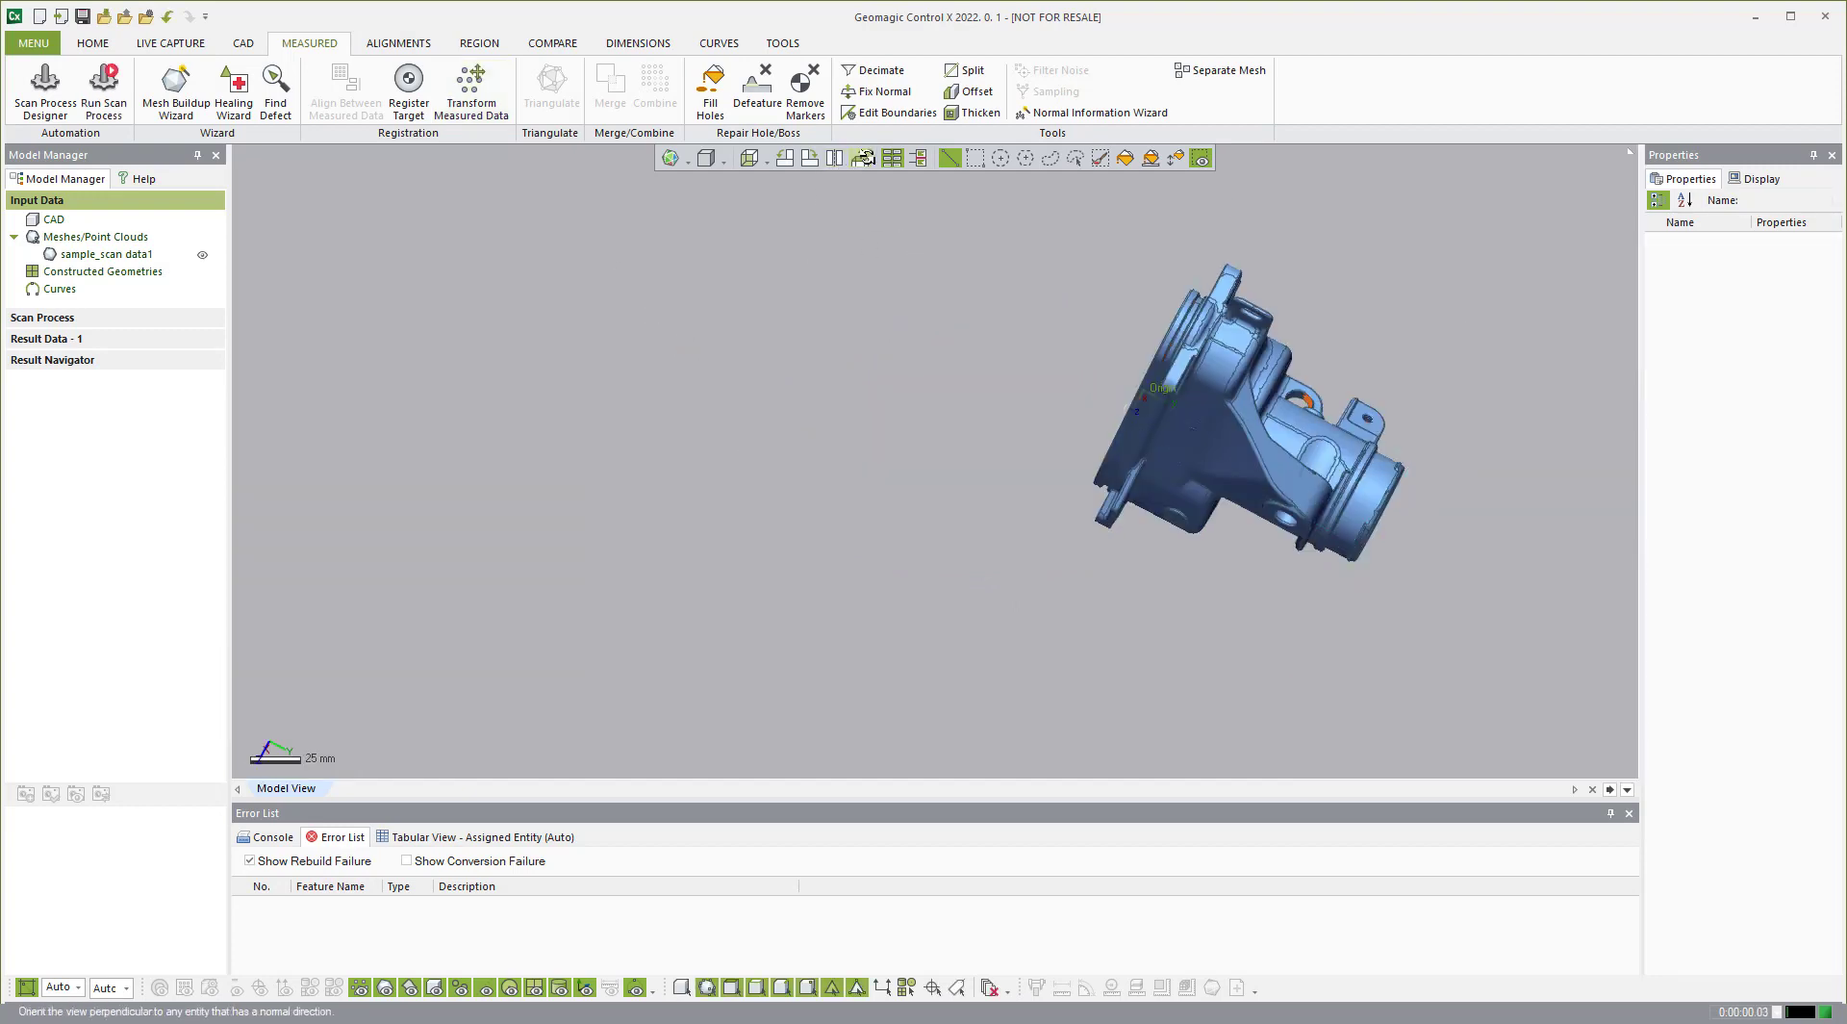
Step: Check the aligned housing's orientation in the standard views, ending with the front view
{"action": "left_click", "coordinate": [861, 158]}
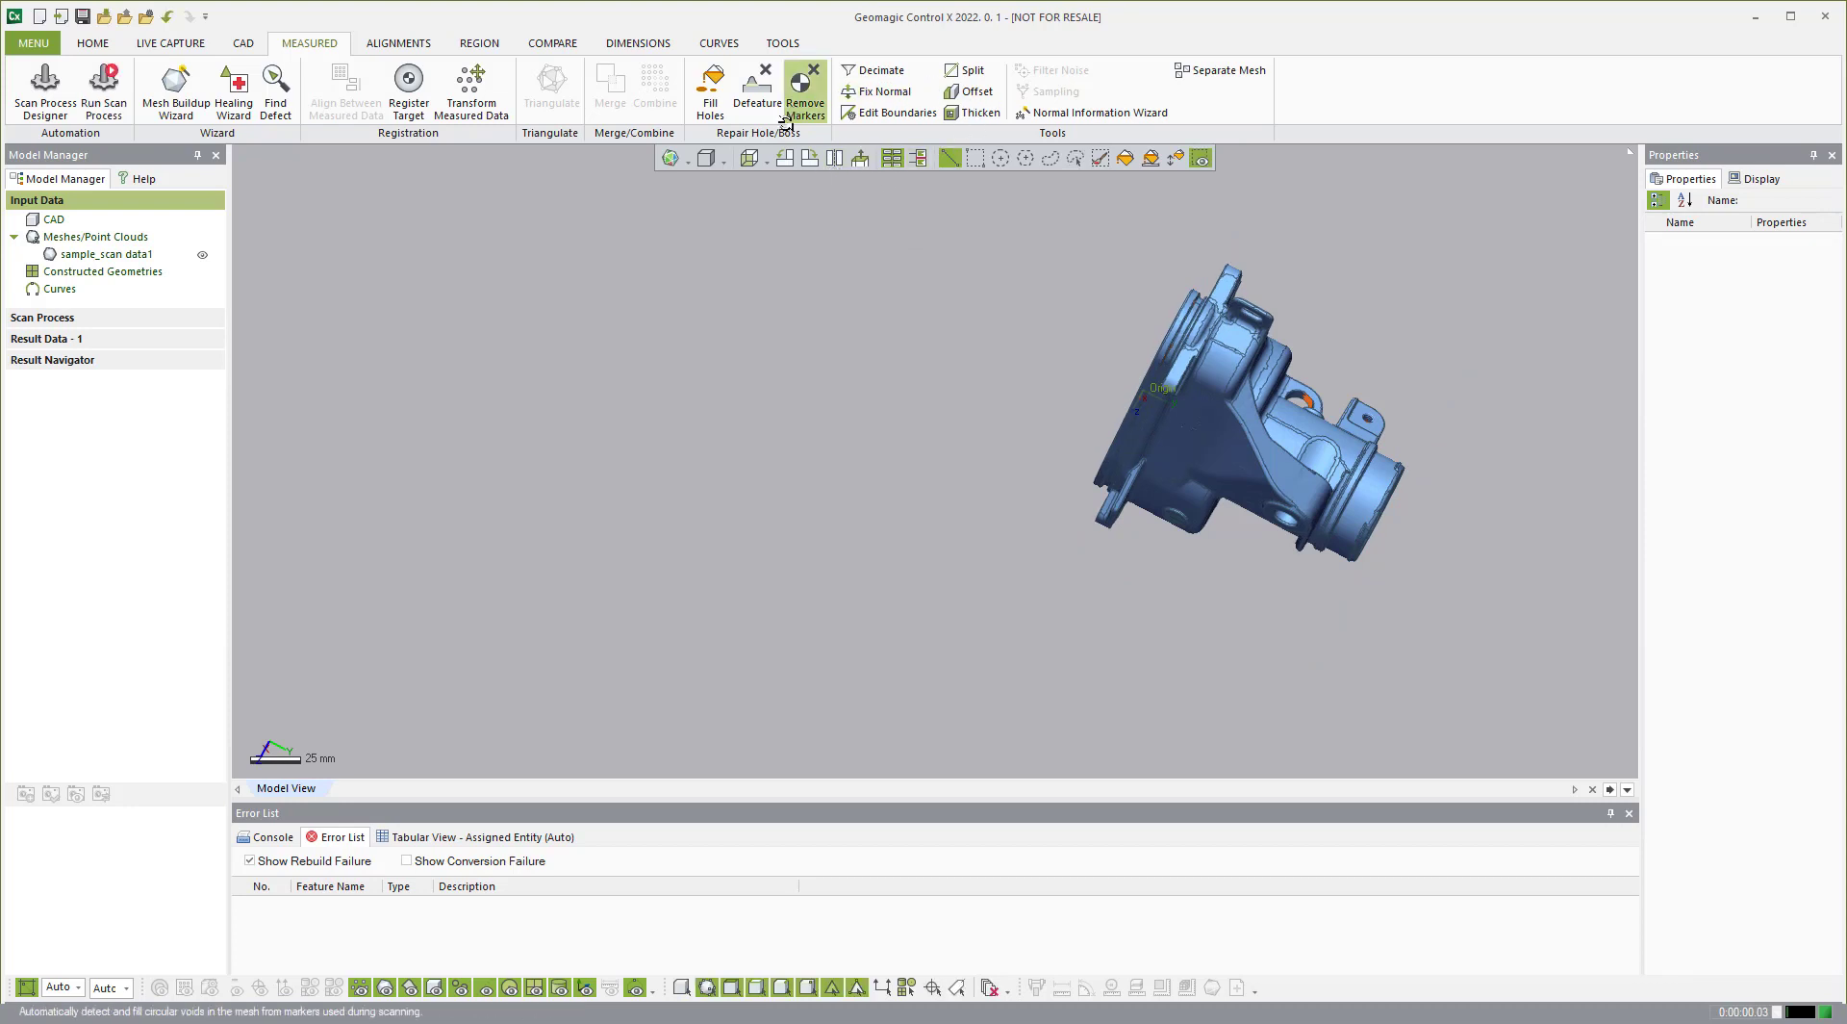
{"action": "left_click", "coordinate": [750, 157]}
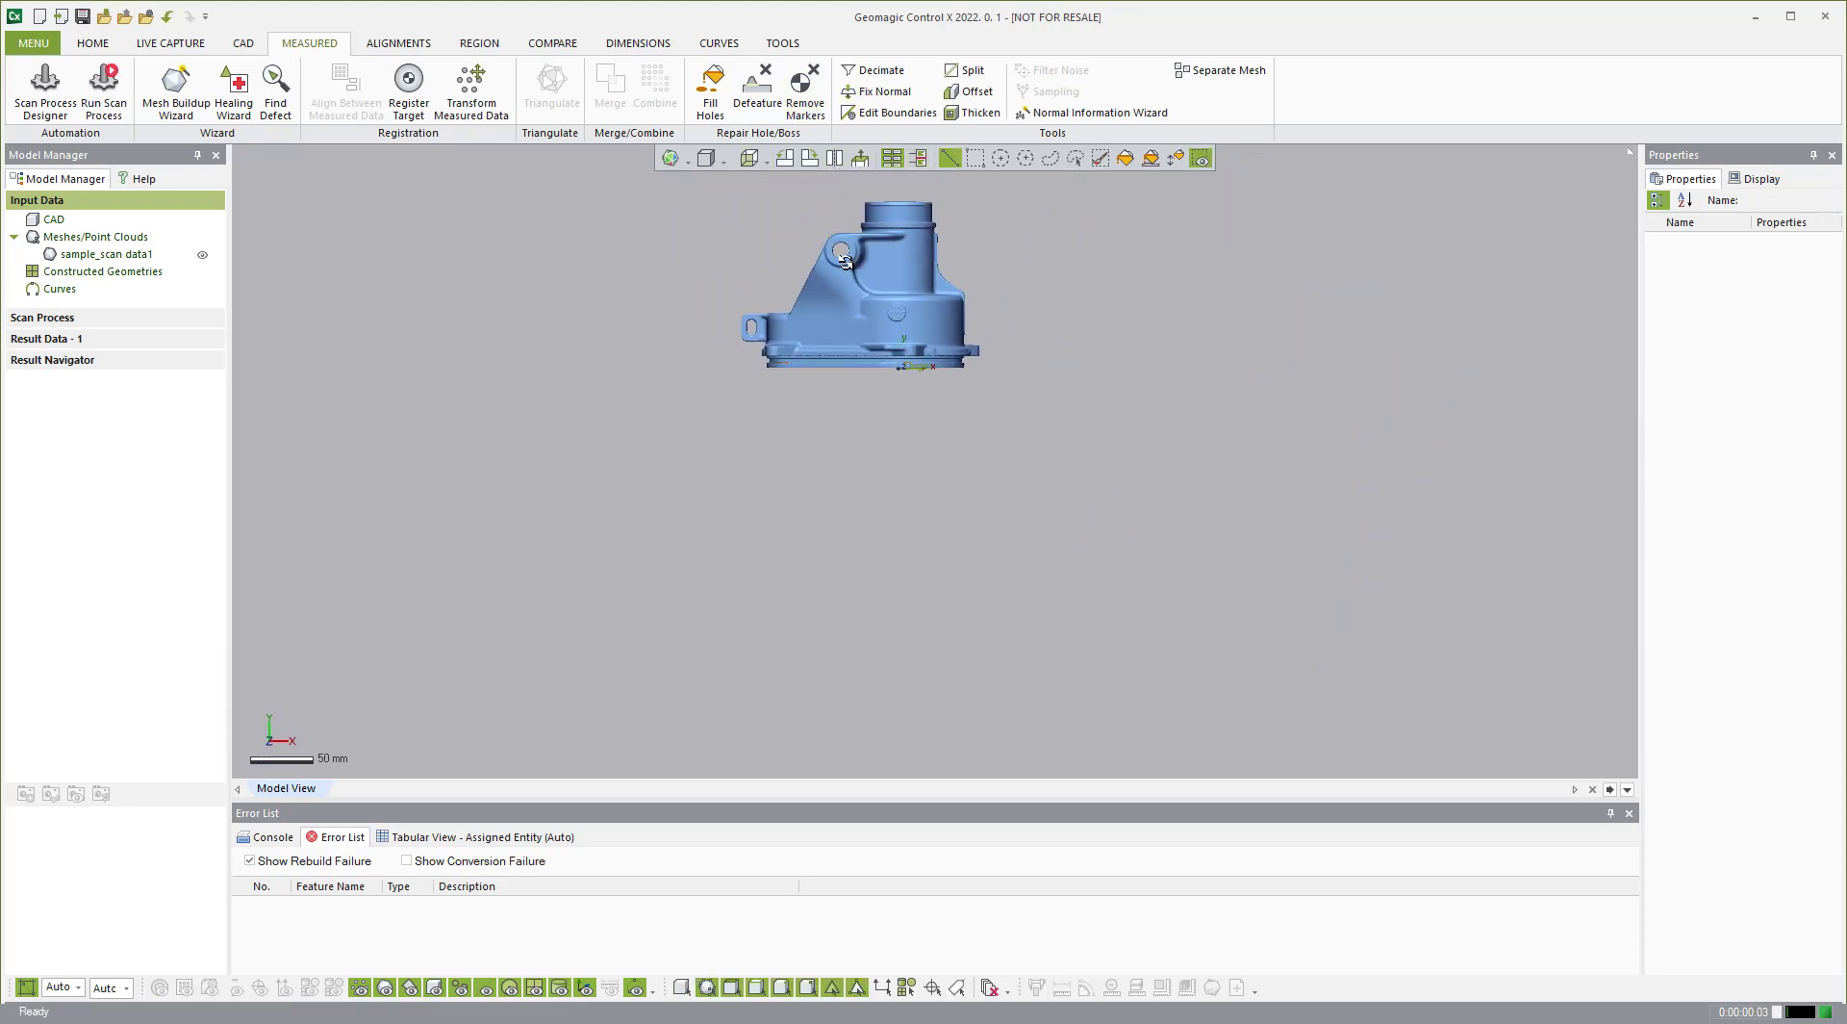
{"action": "right_click_drag", "start_coordinate": [1025, 366], "coordinate": [1025, 366]}
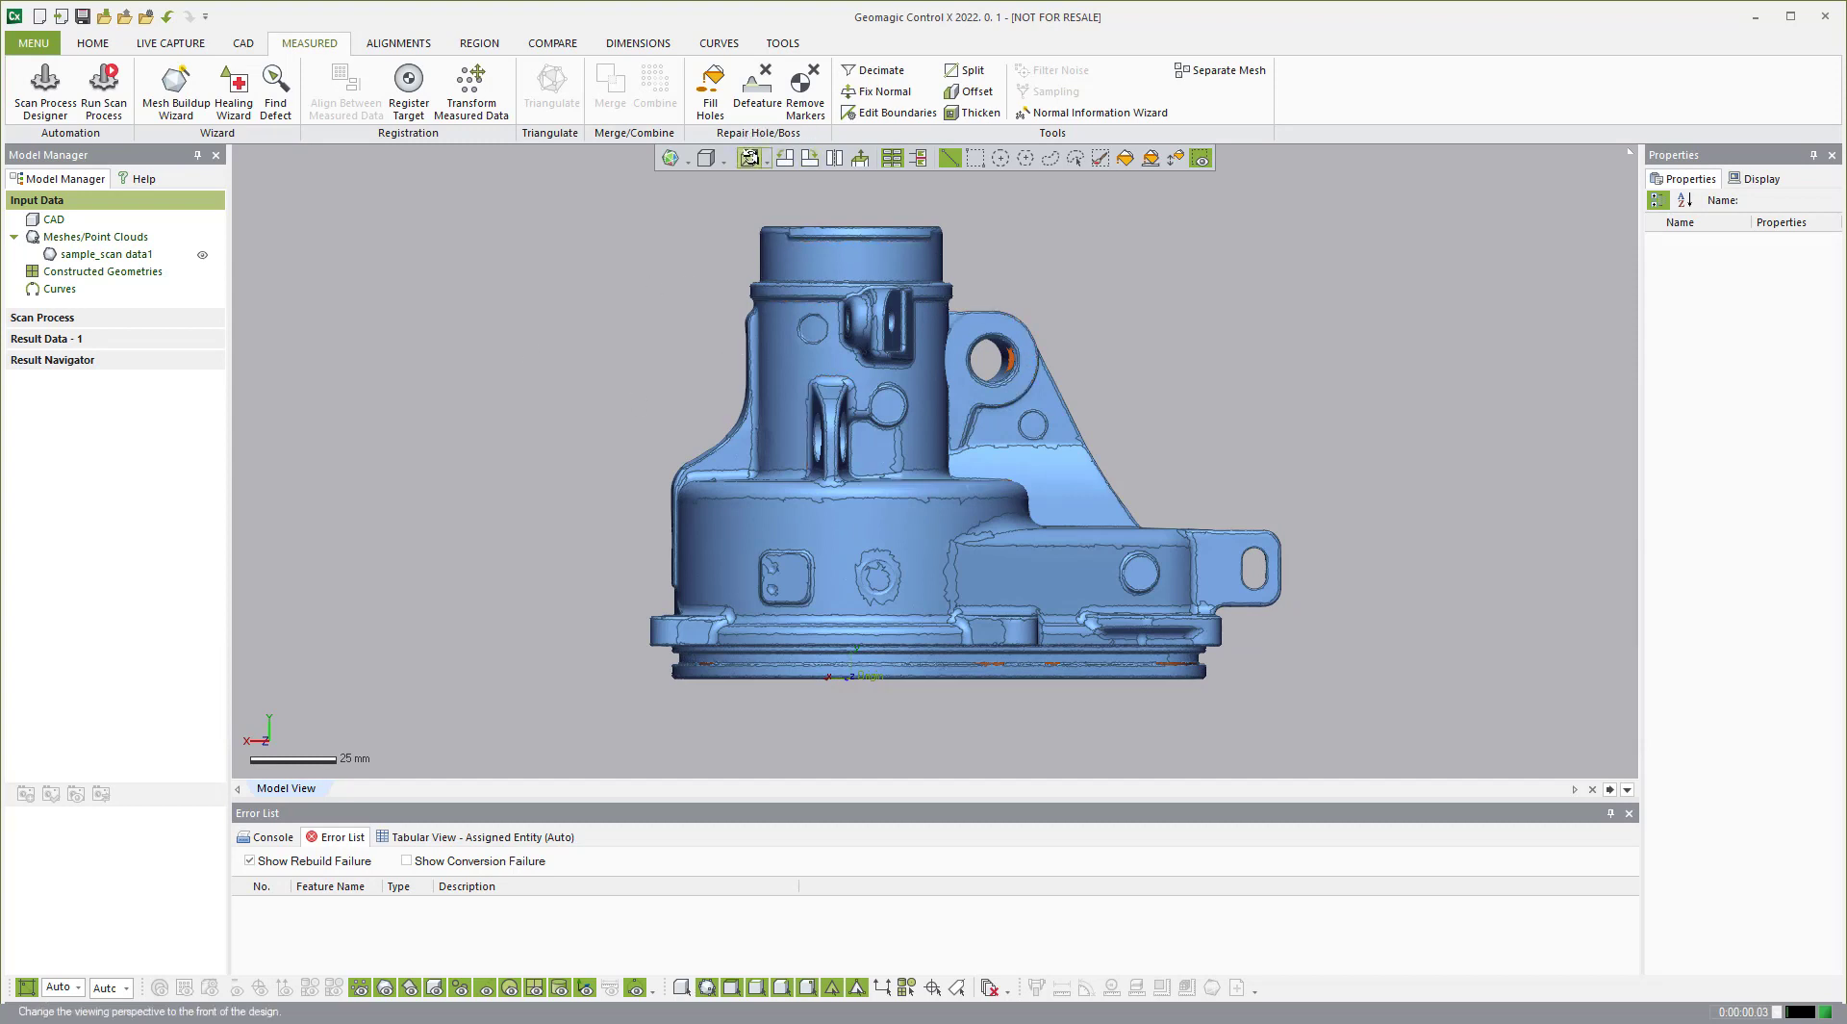
{"action": "key", "text": "ctrl+1"}
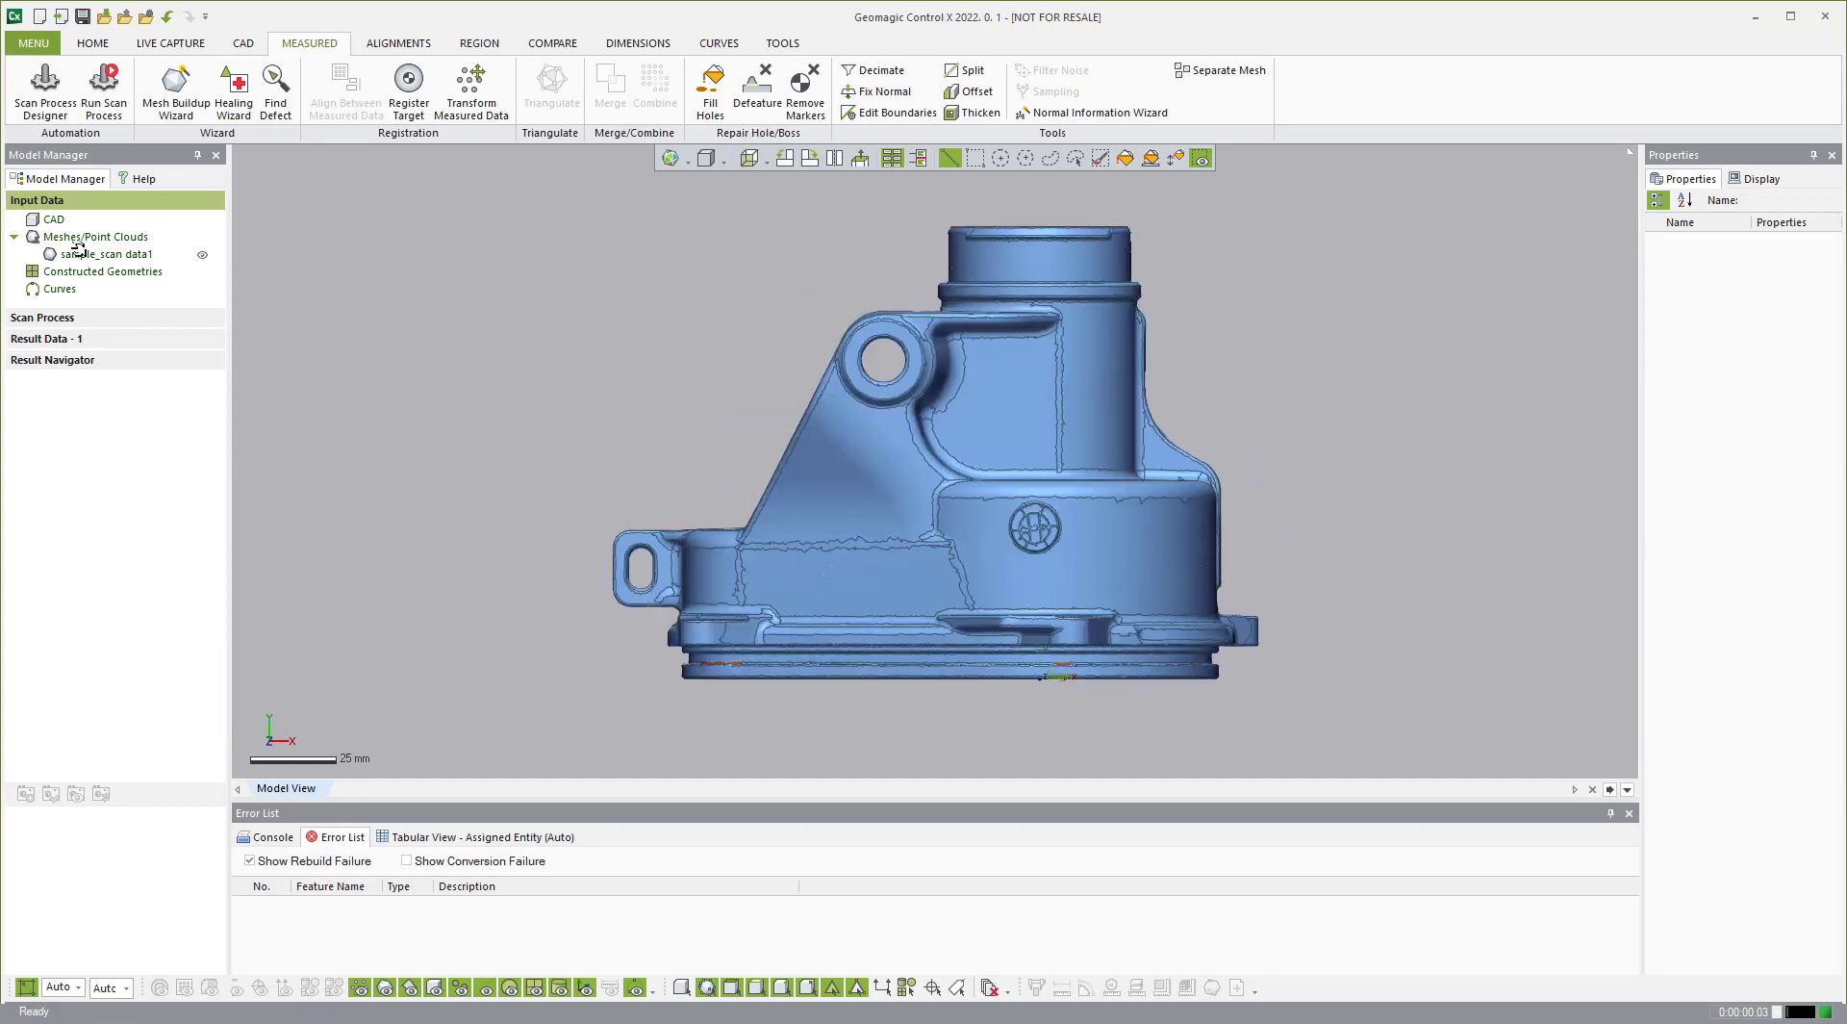
Step: Add the aligned sample_scan data1 mesh from the input data to Result Data - 1
{"action": "left_click", "coordinate": [77, 252]}
{"action": "right_click", "coordinate": [80, 252]}
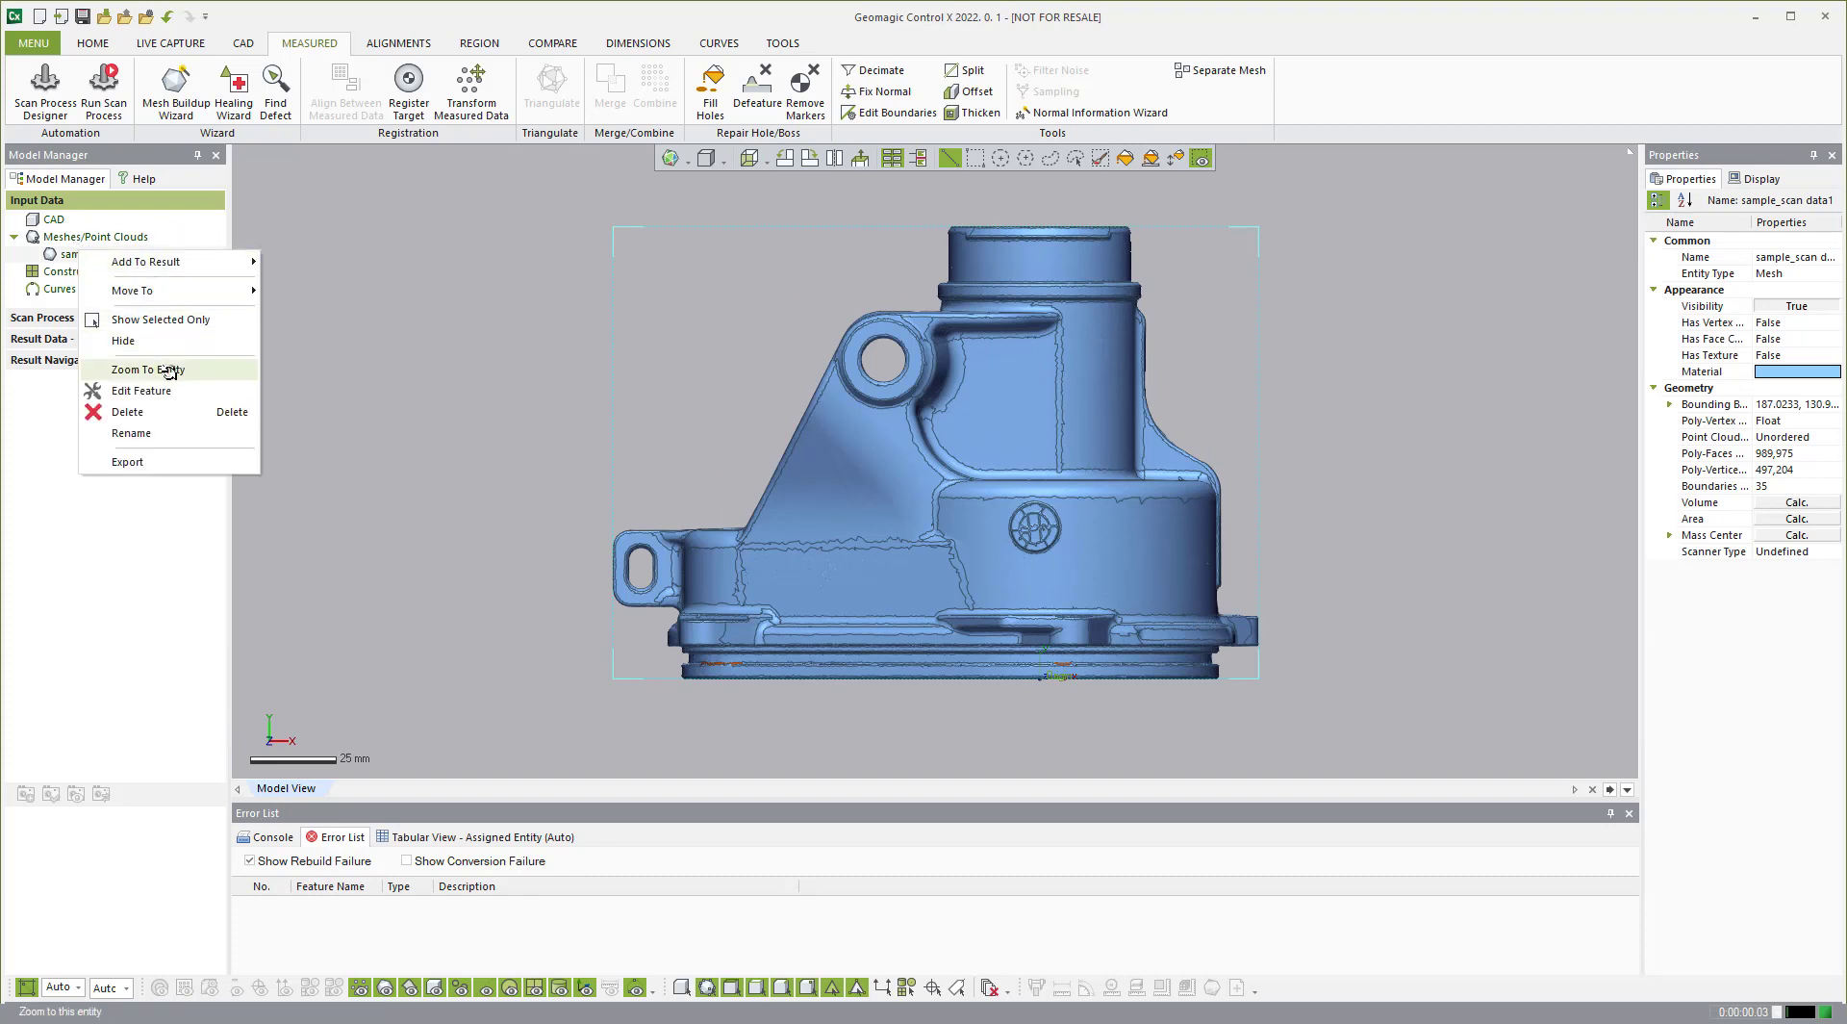
{"action": "mouse_move", "coordinate": [241, 260]}
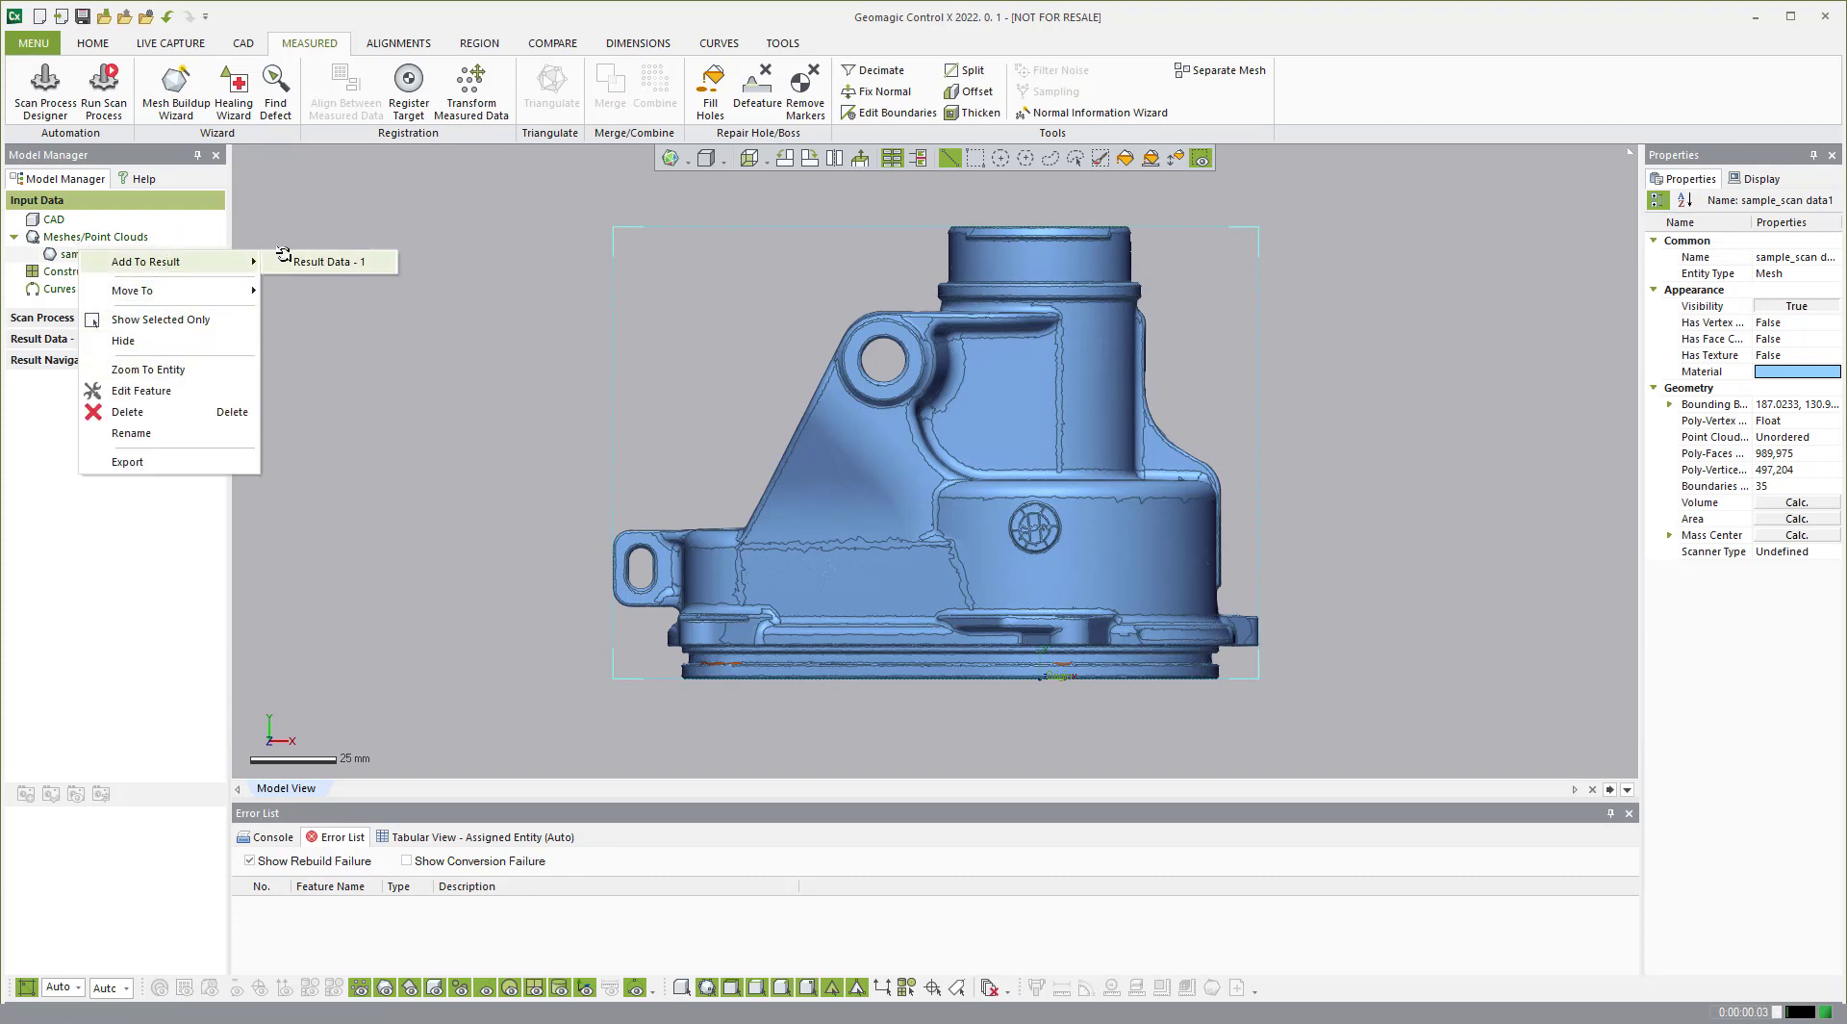
{"action": "left_click", "coordinate": [317, 260]}
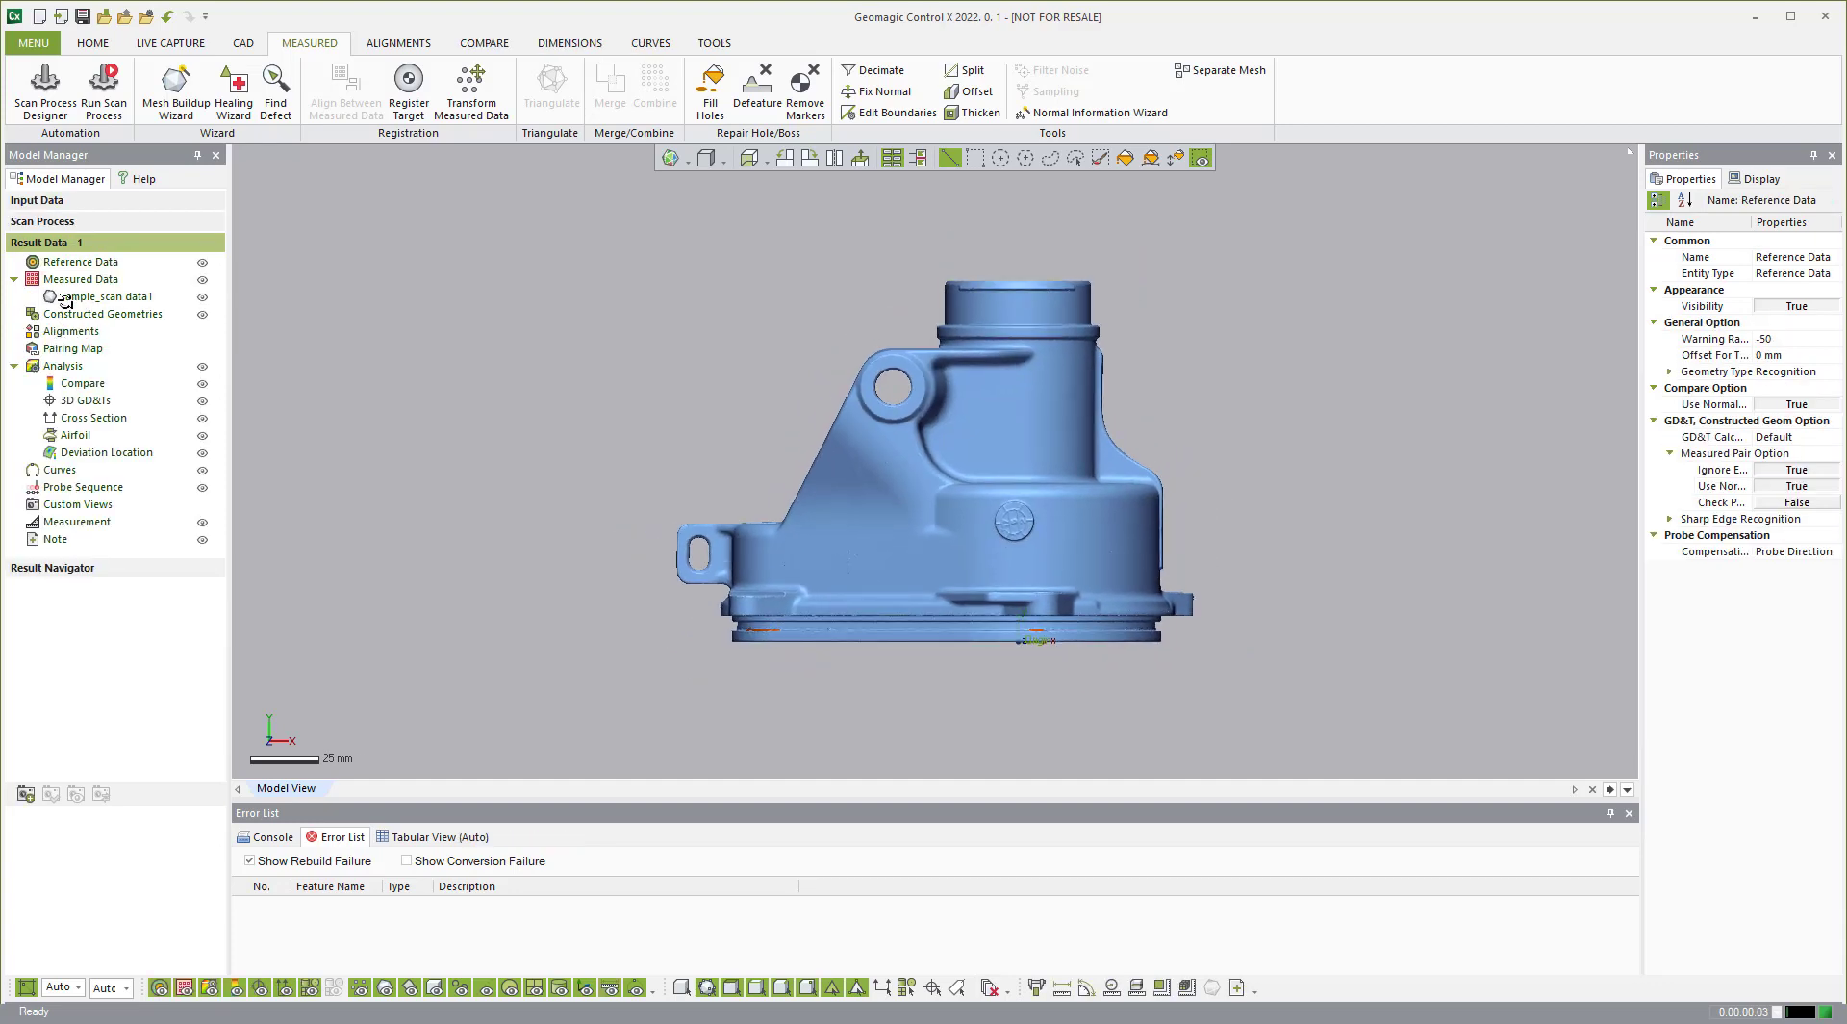
Step: Move the sample_scan data1 mesh in Result Data - 1 from the measured data to the reference data
{"action": "left_click", "coordinate": [66, 298]}
{"action": "right_click", "coordinate": [66, 297]}
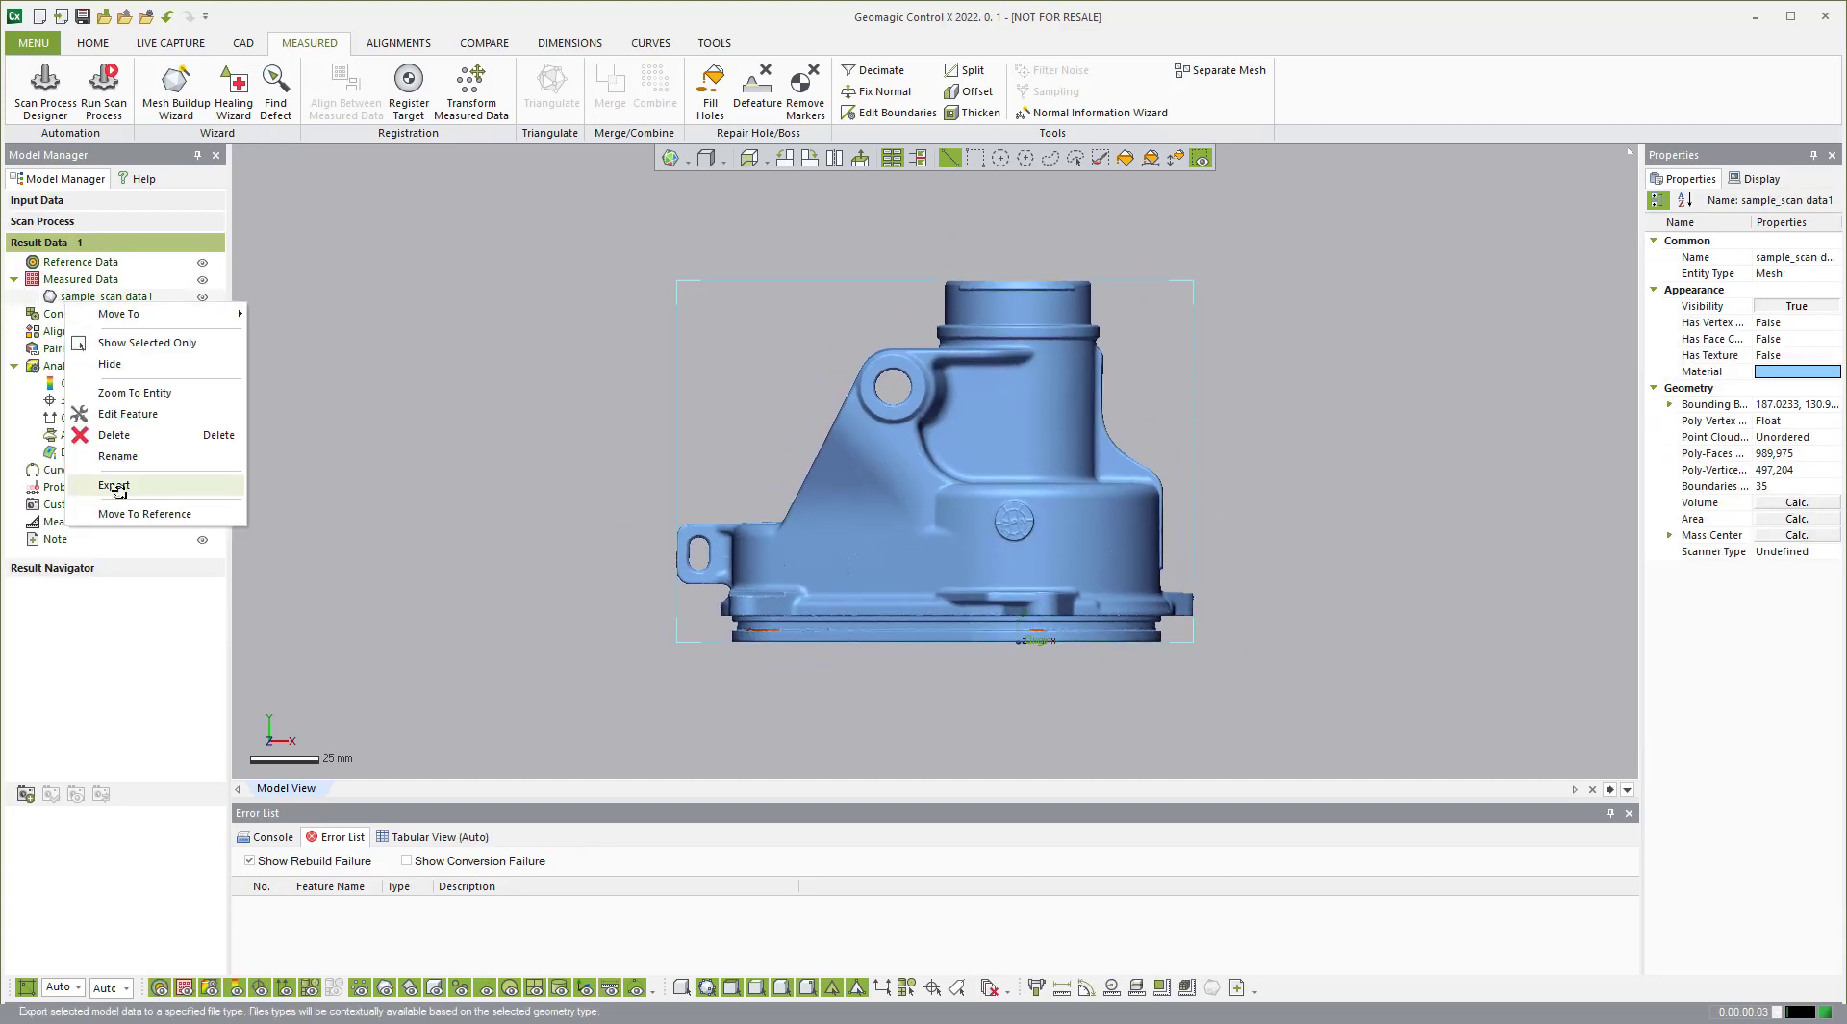
{"action": "left_click", "coordinate": [129, 509]}
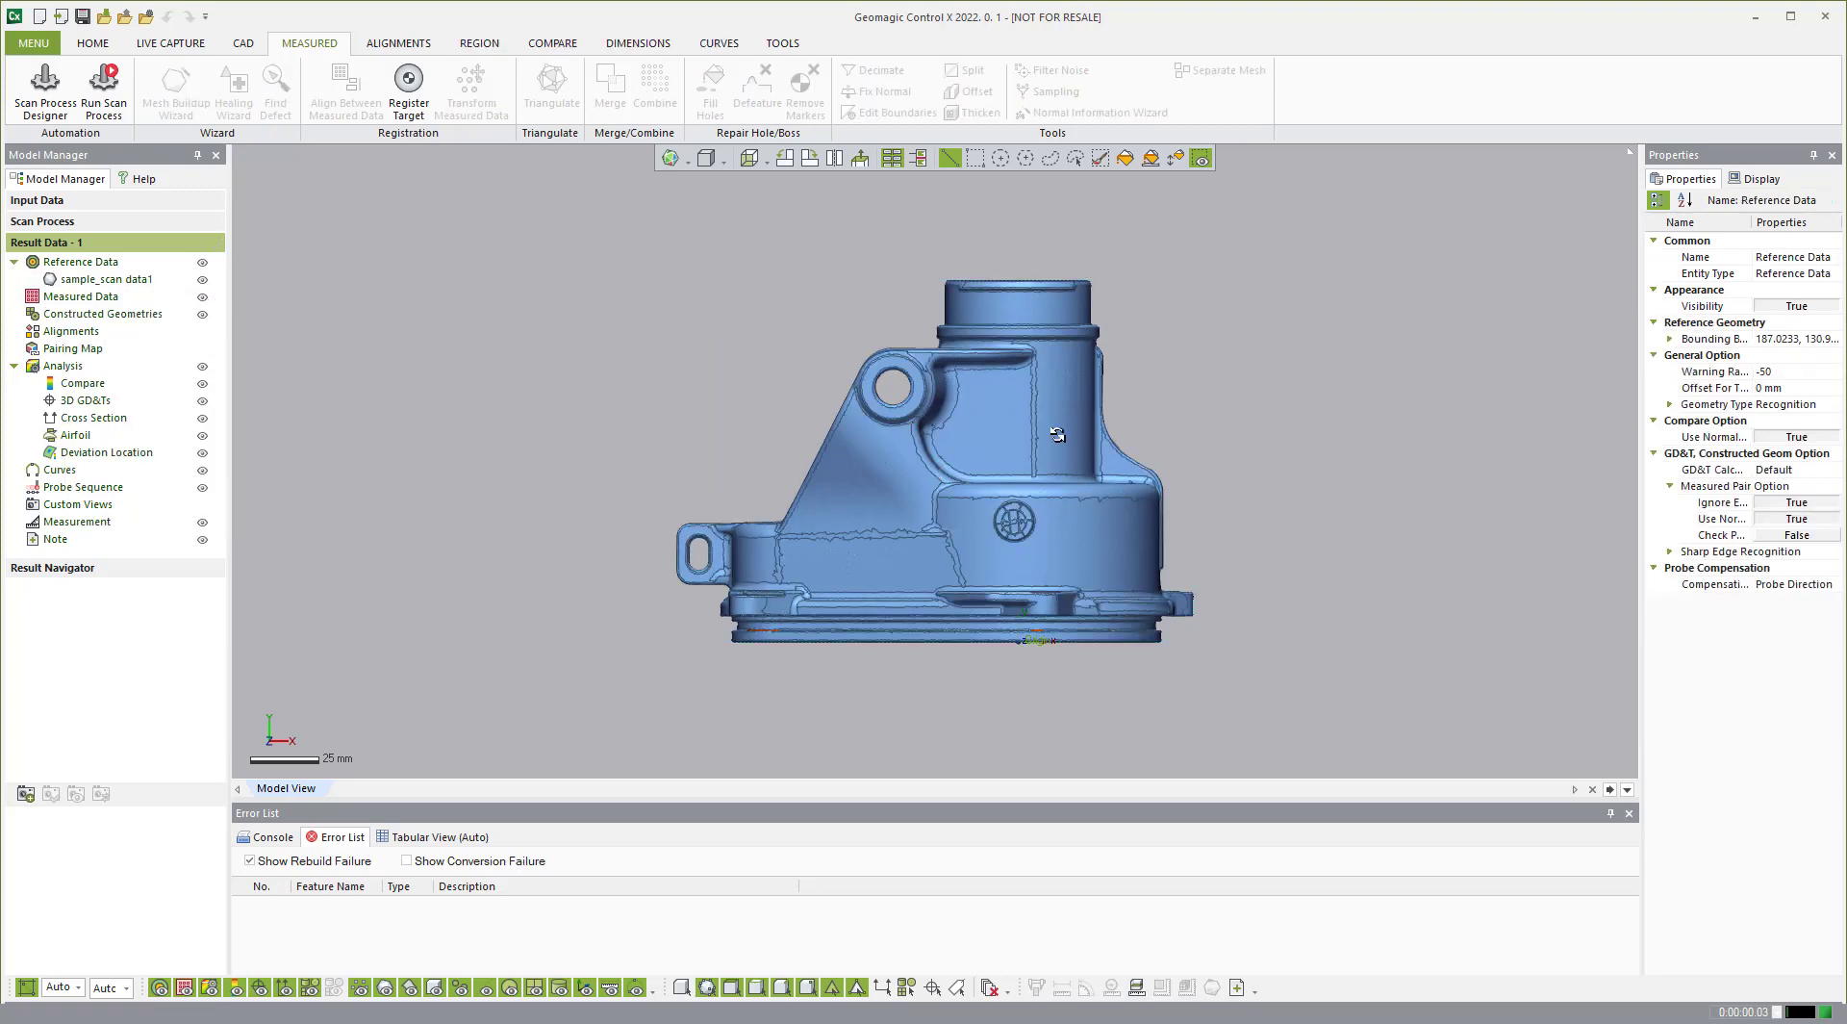
{"action": "right_click_drag", "start_coordinate": [1057, 435], "coordinate": [1426, 532]}
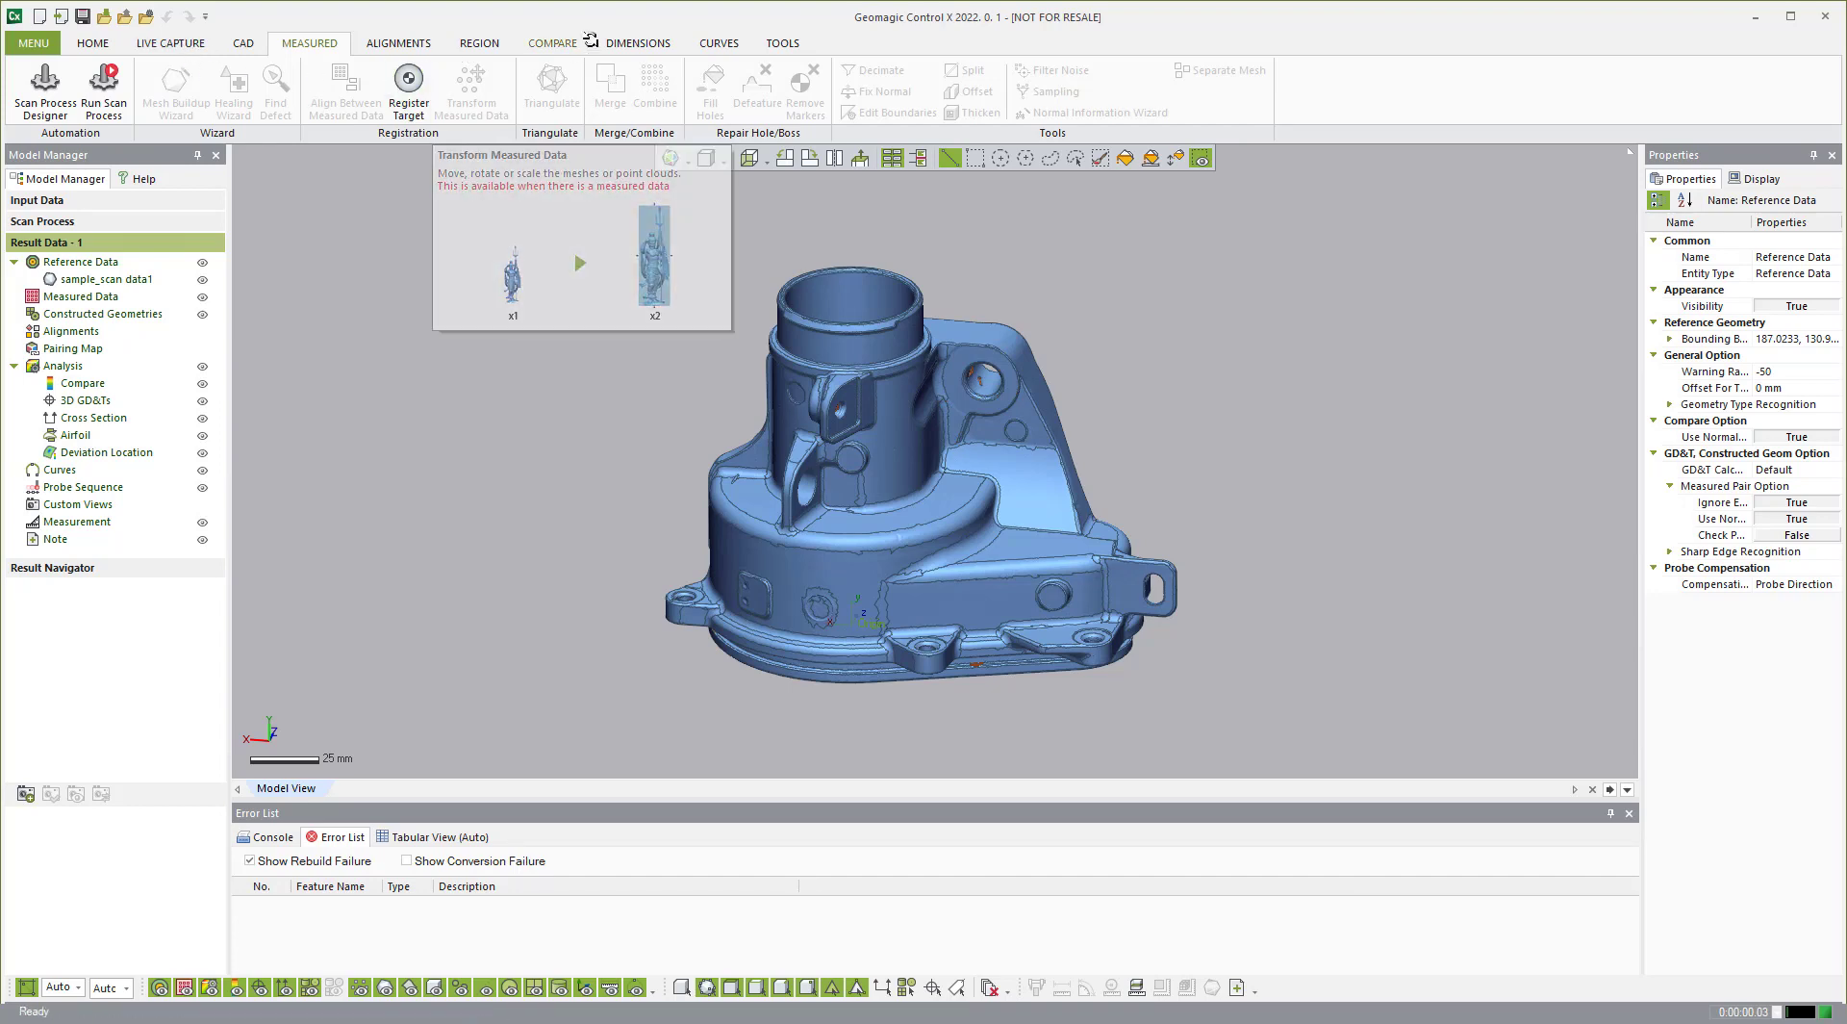
{"action": "left_click", "coordinate": [623, 43]}
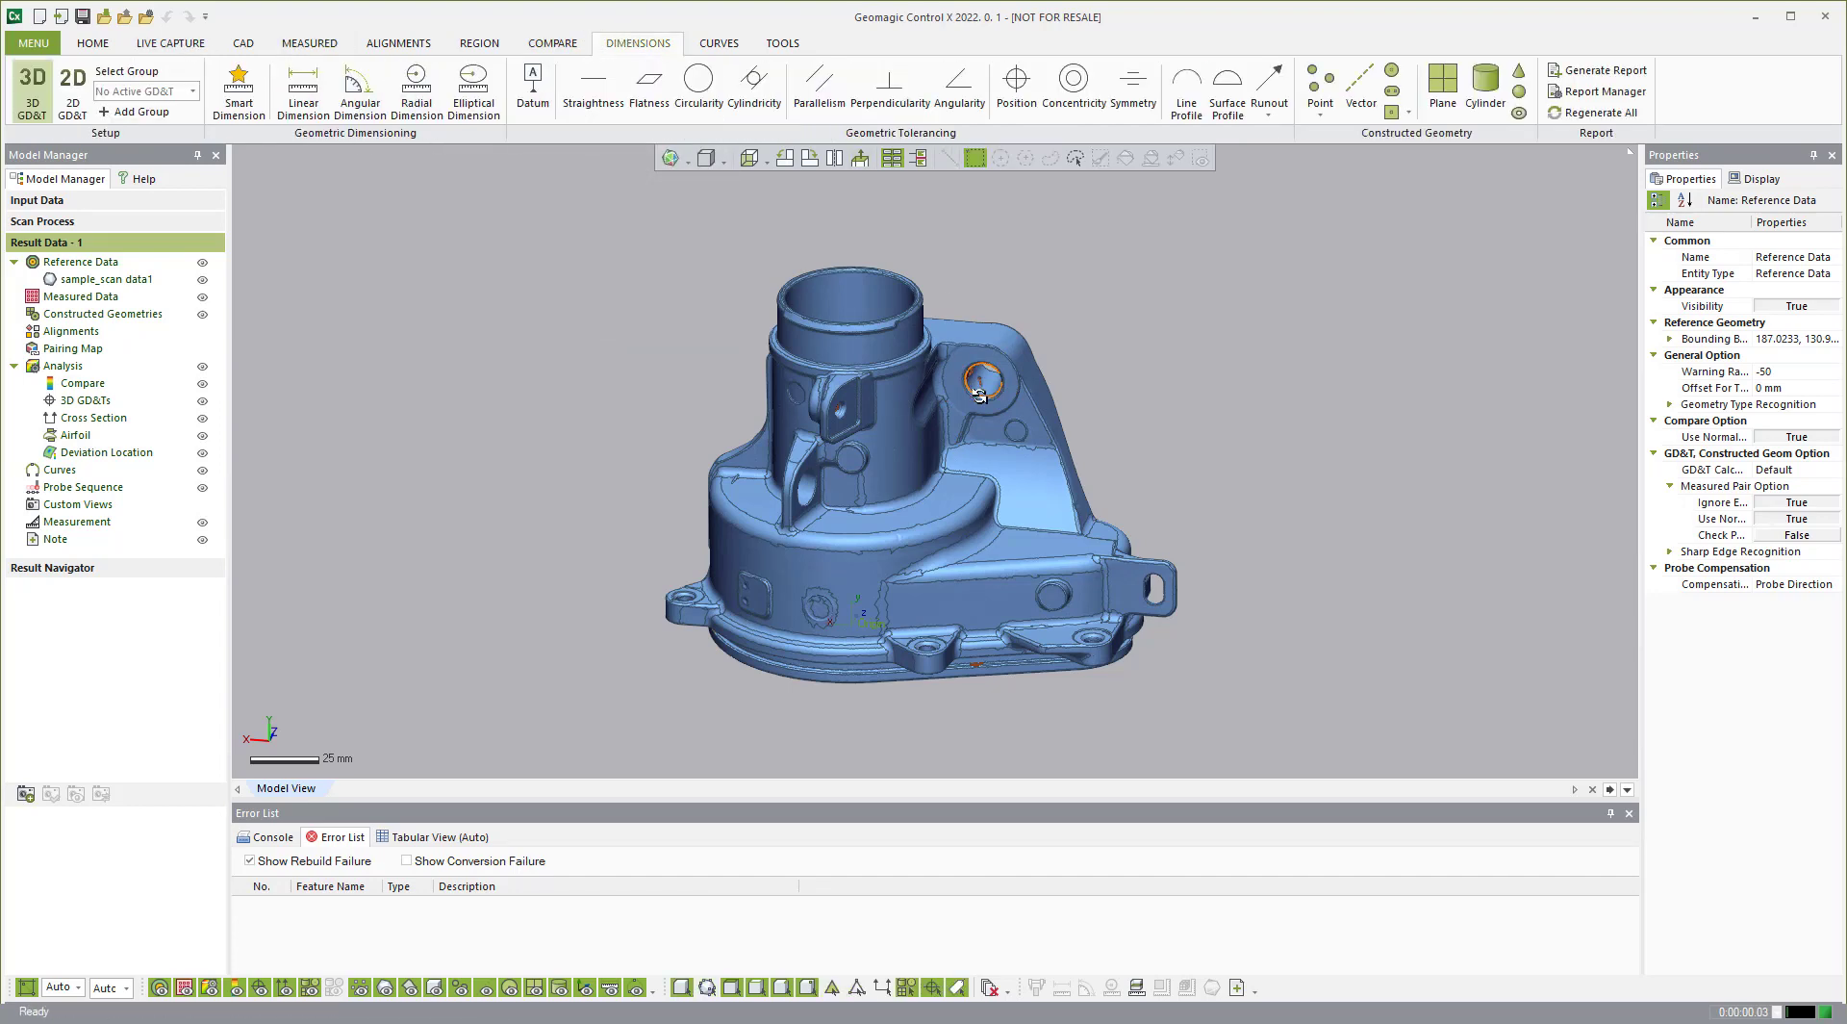
{"action": "left_click", "coordinate": [931, 397]}
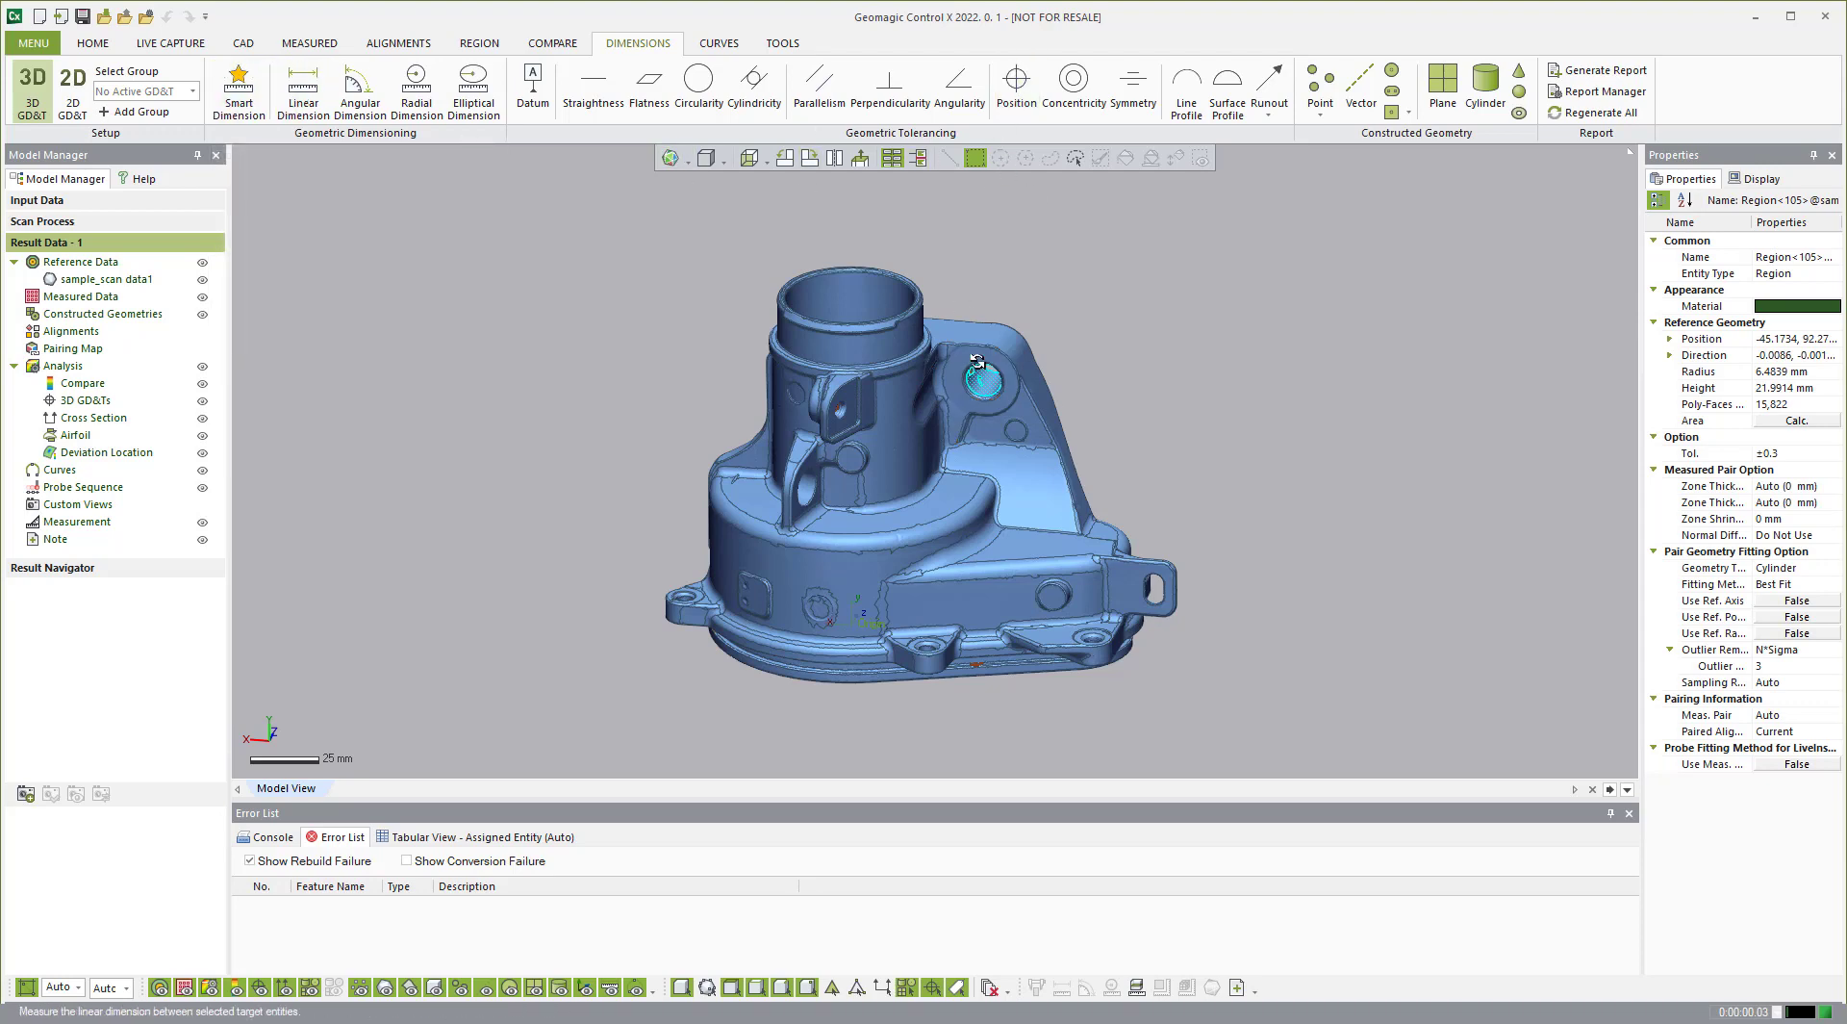
{"action": "left_click", "coordinate": [986, 382]}
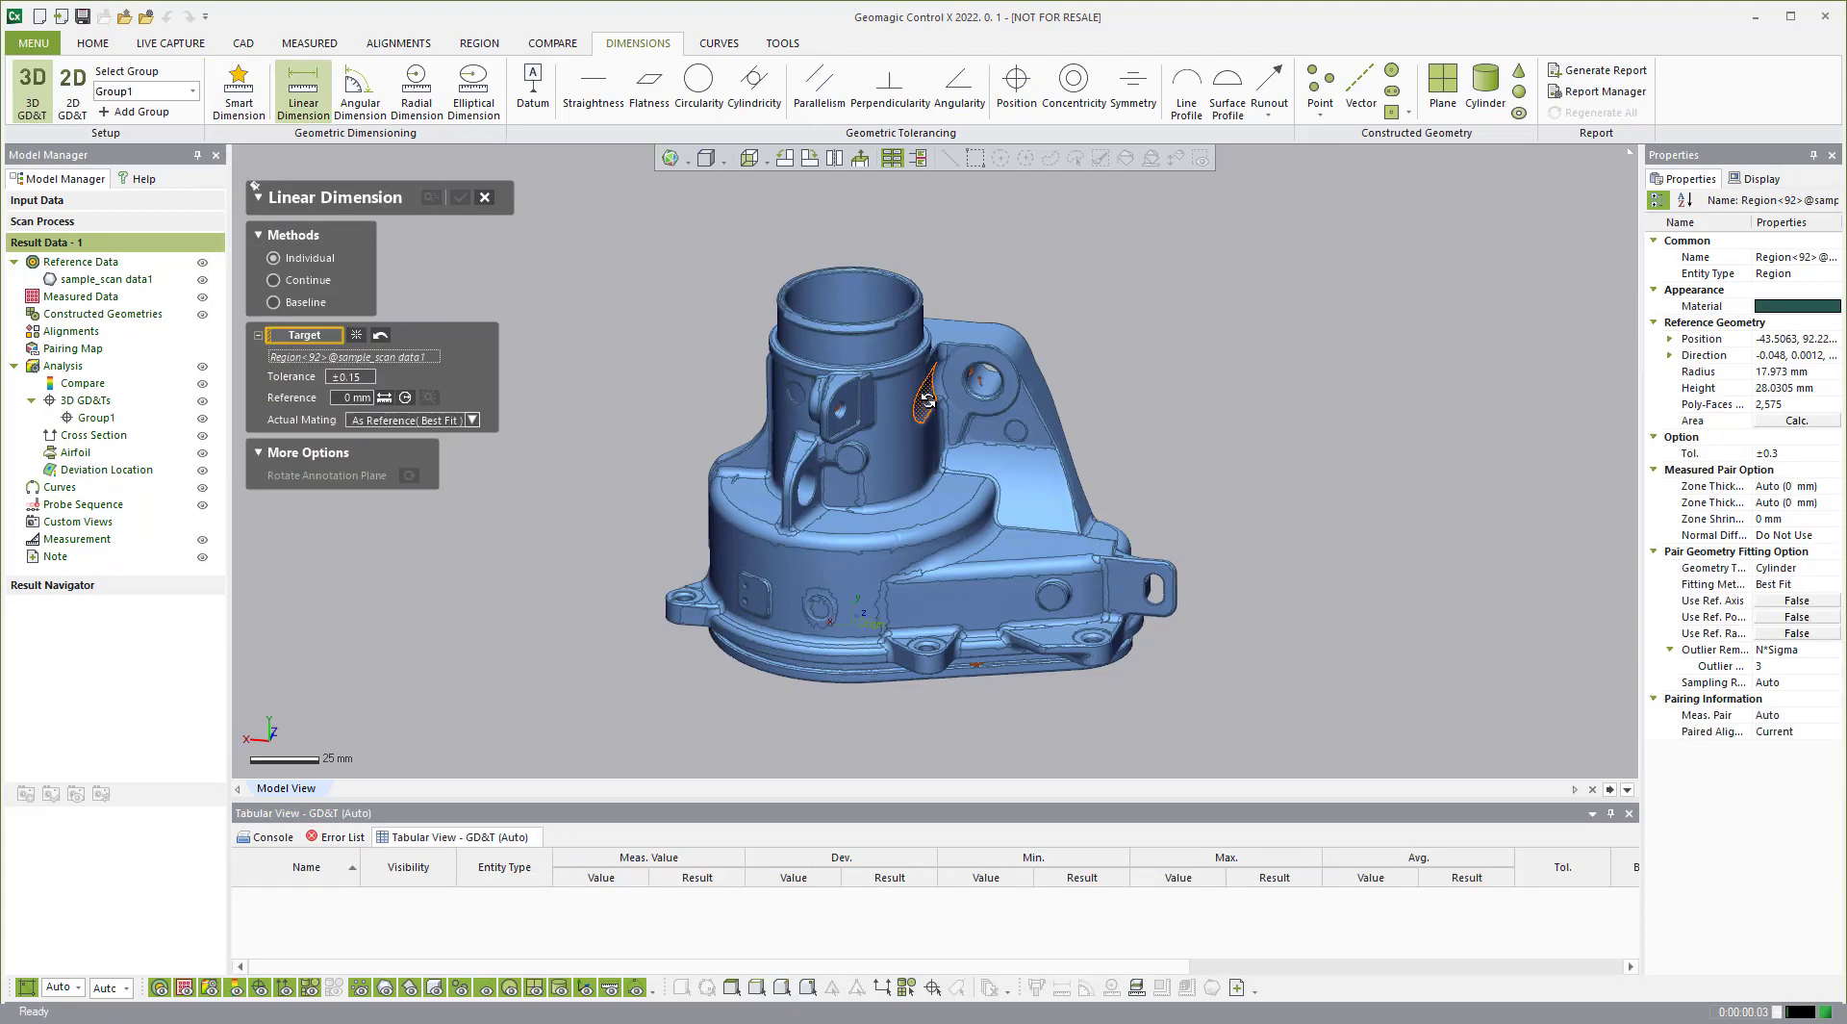
{"action": "left_click", "coordinate": [986, 382]}
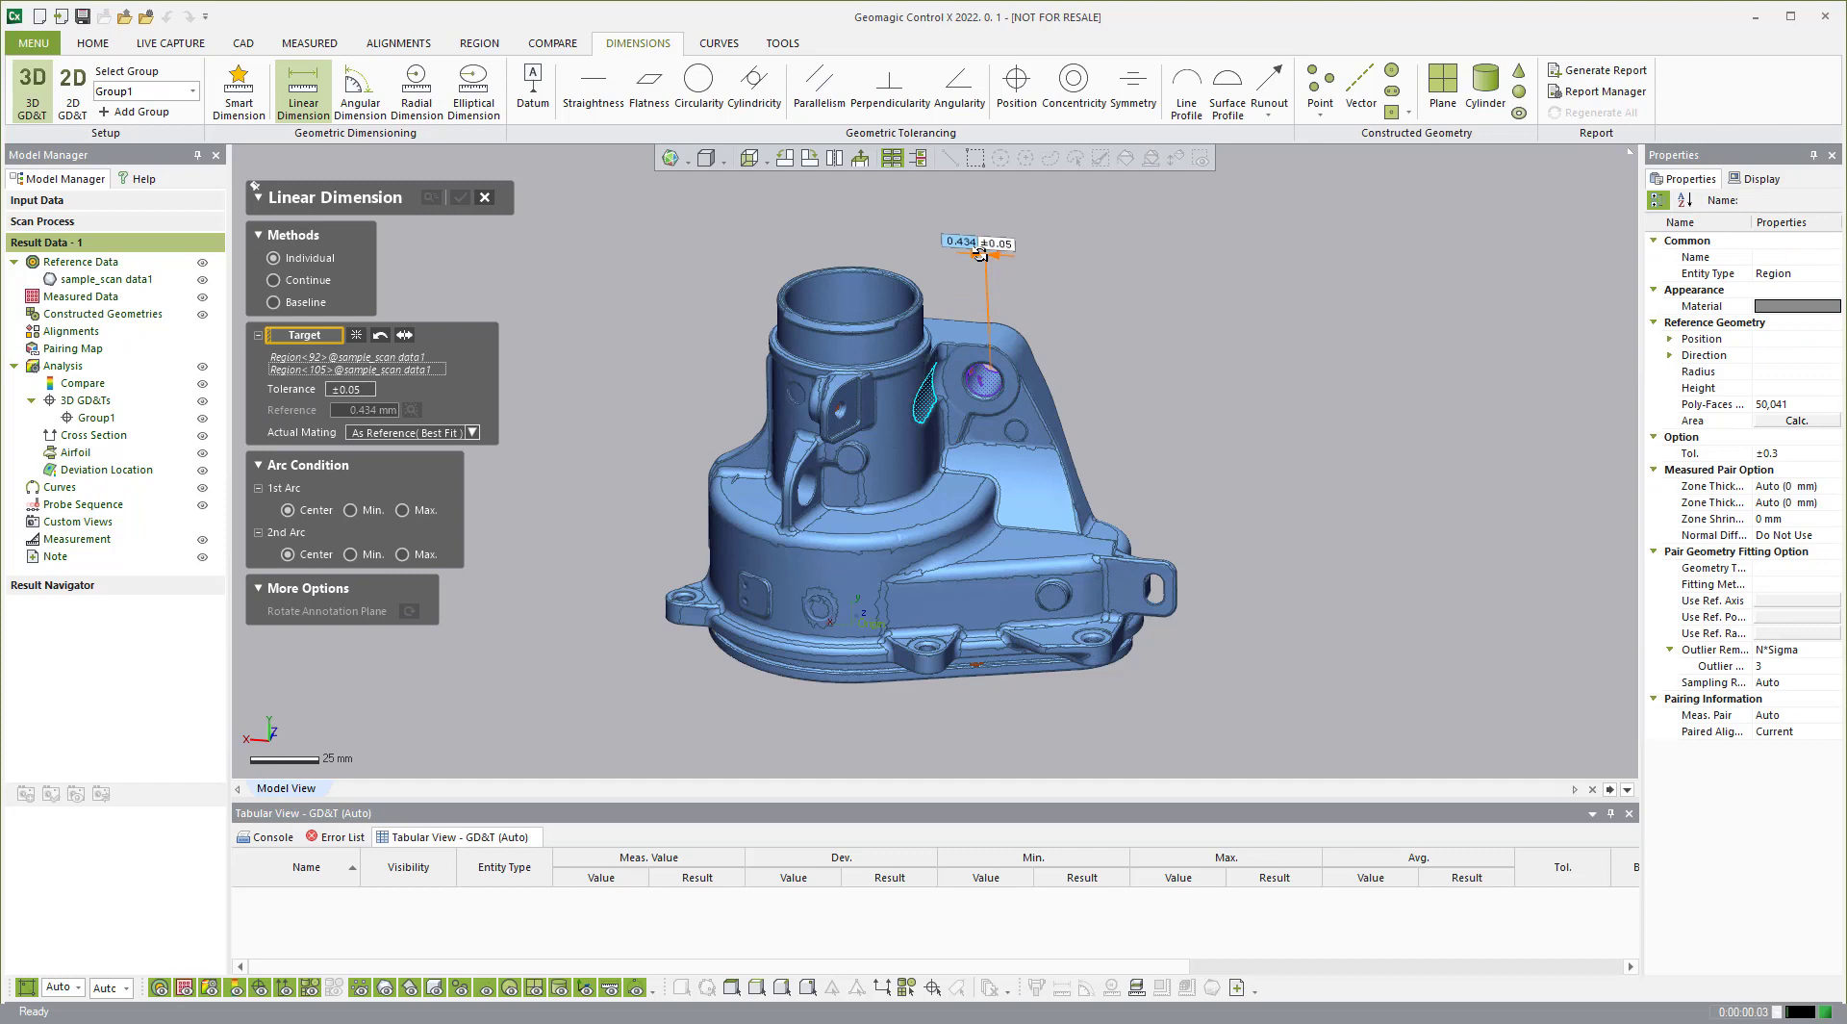
{"action": "left_click", "coordinate": [979, 250]}
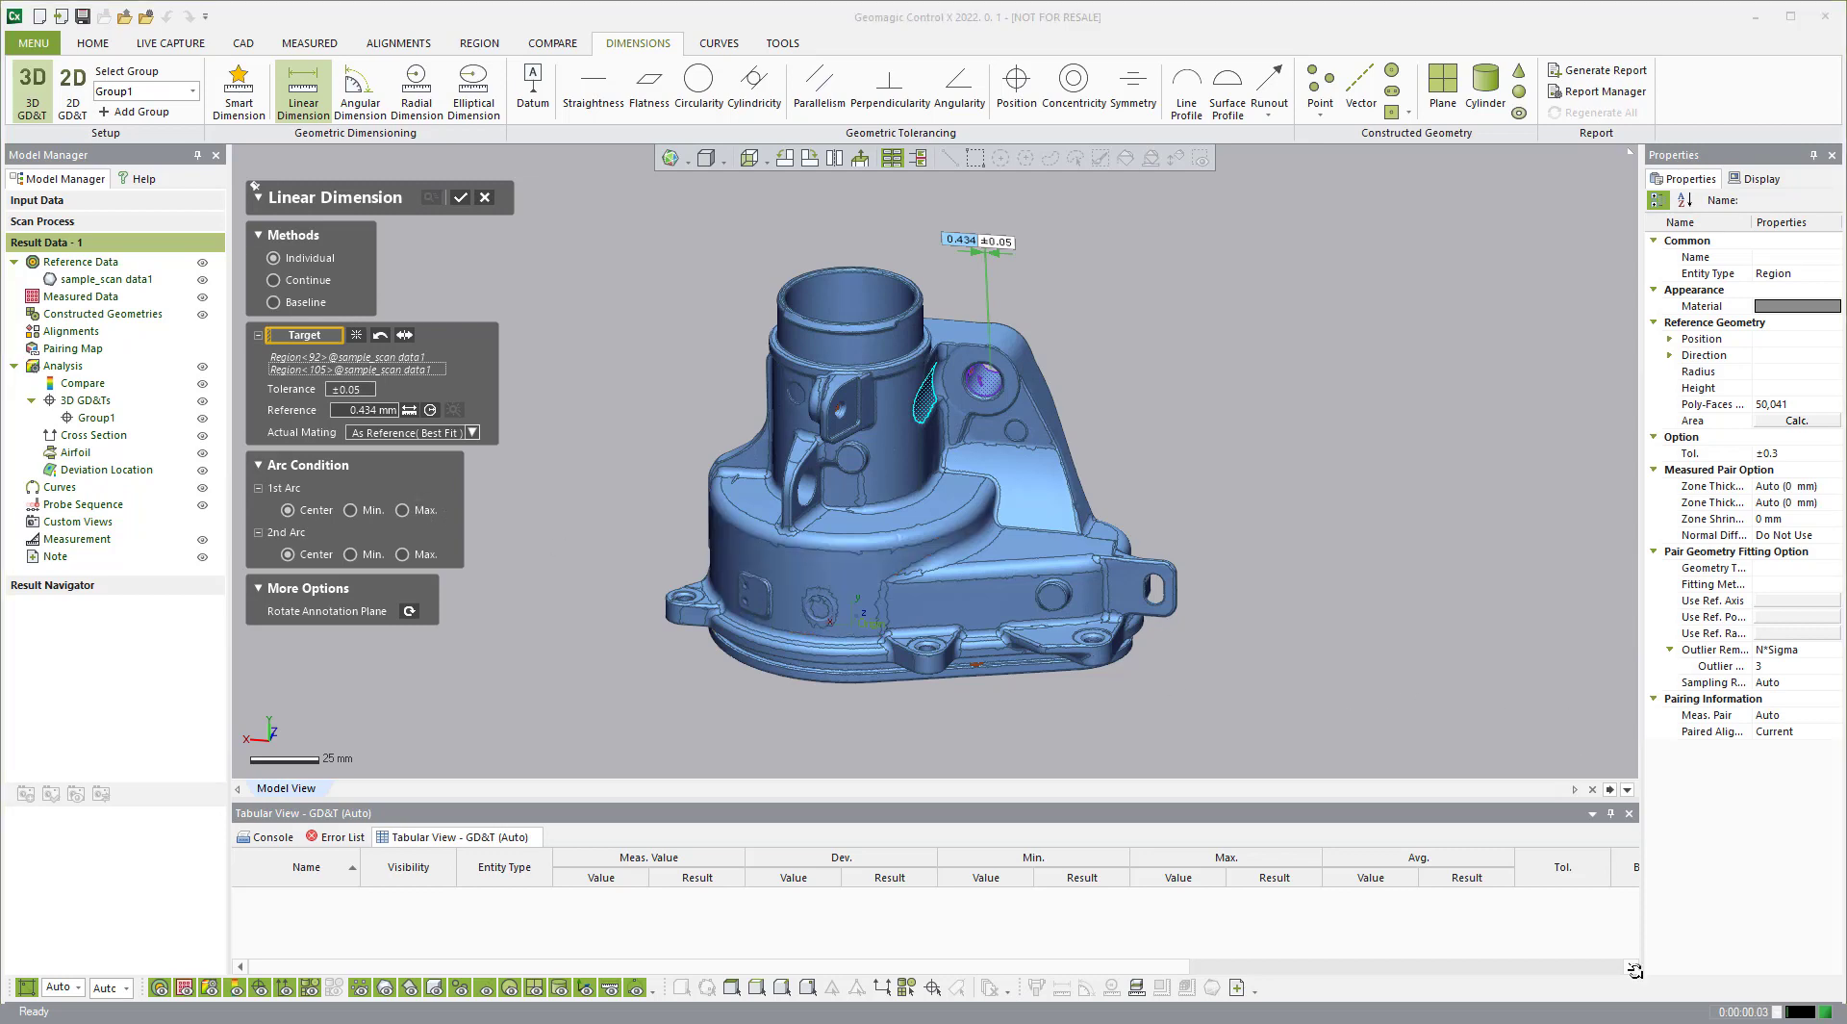
{"action": "scroll", "coordinate": [916, 354], "scroll_direction": "up", "scroll_amount": 3}
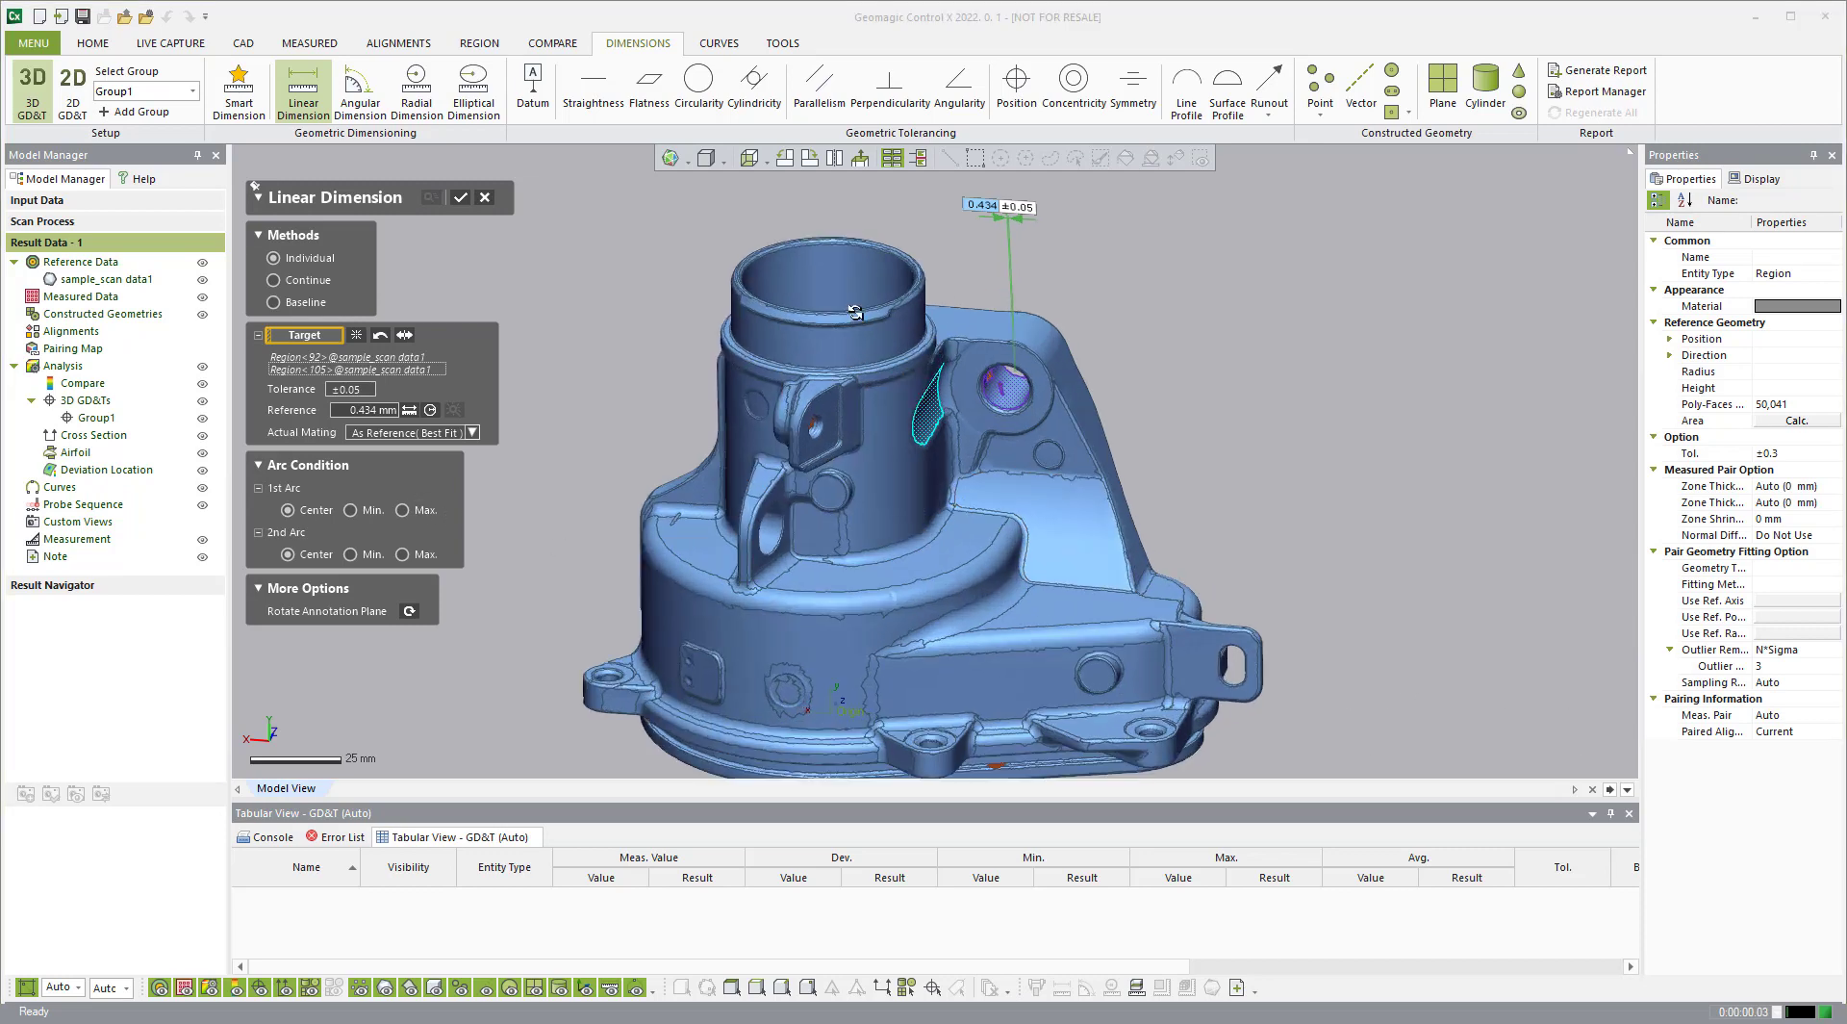
{"action": "left_click", "coordinate": [486, 196]}
{"action": "left_click", "coordinate": [892, 552]}
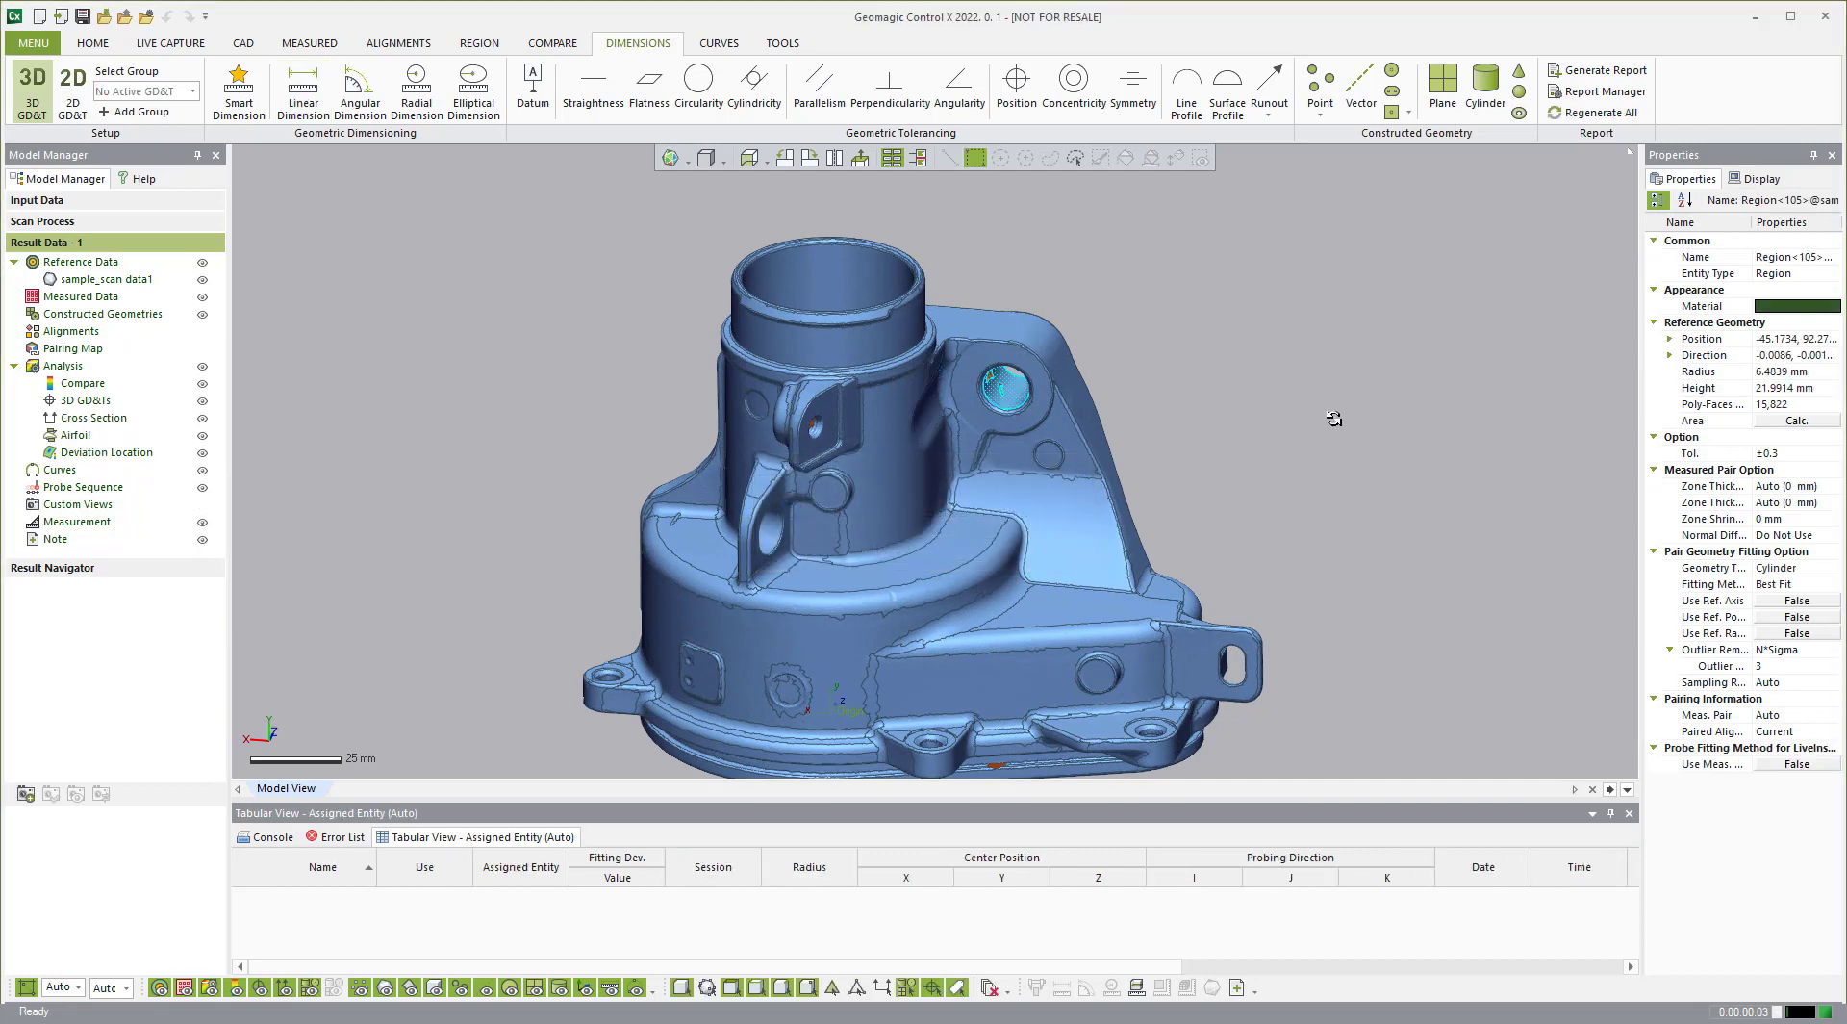
{"action": "left_click", "coordinate": [1334, 419]}
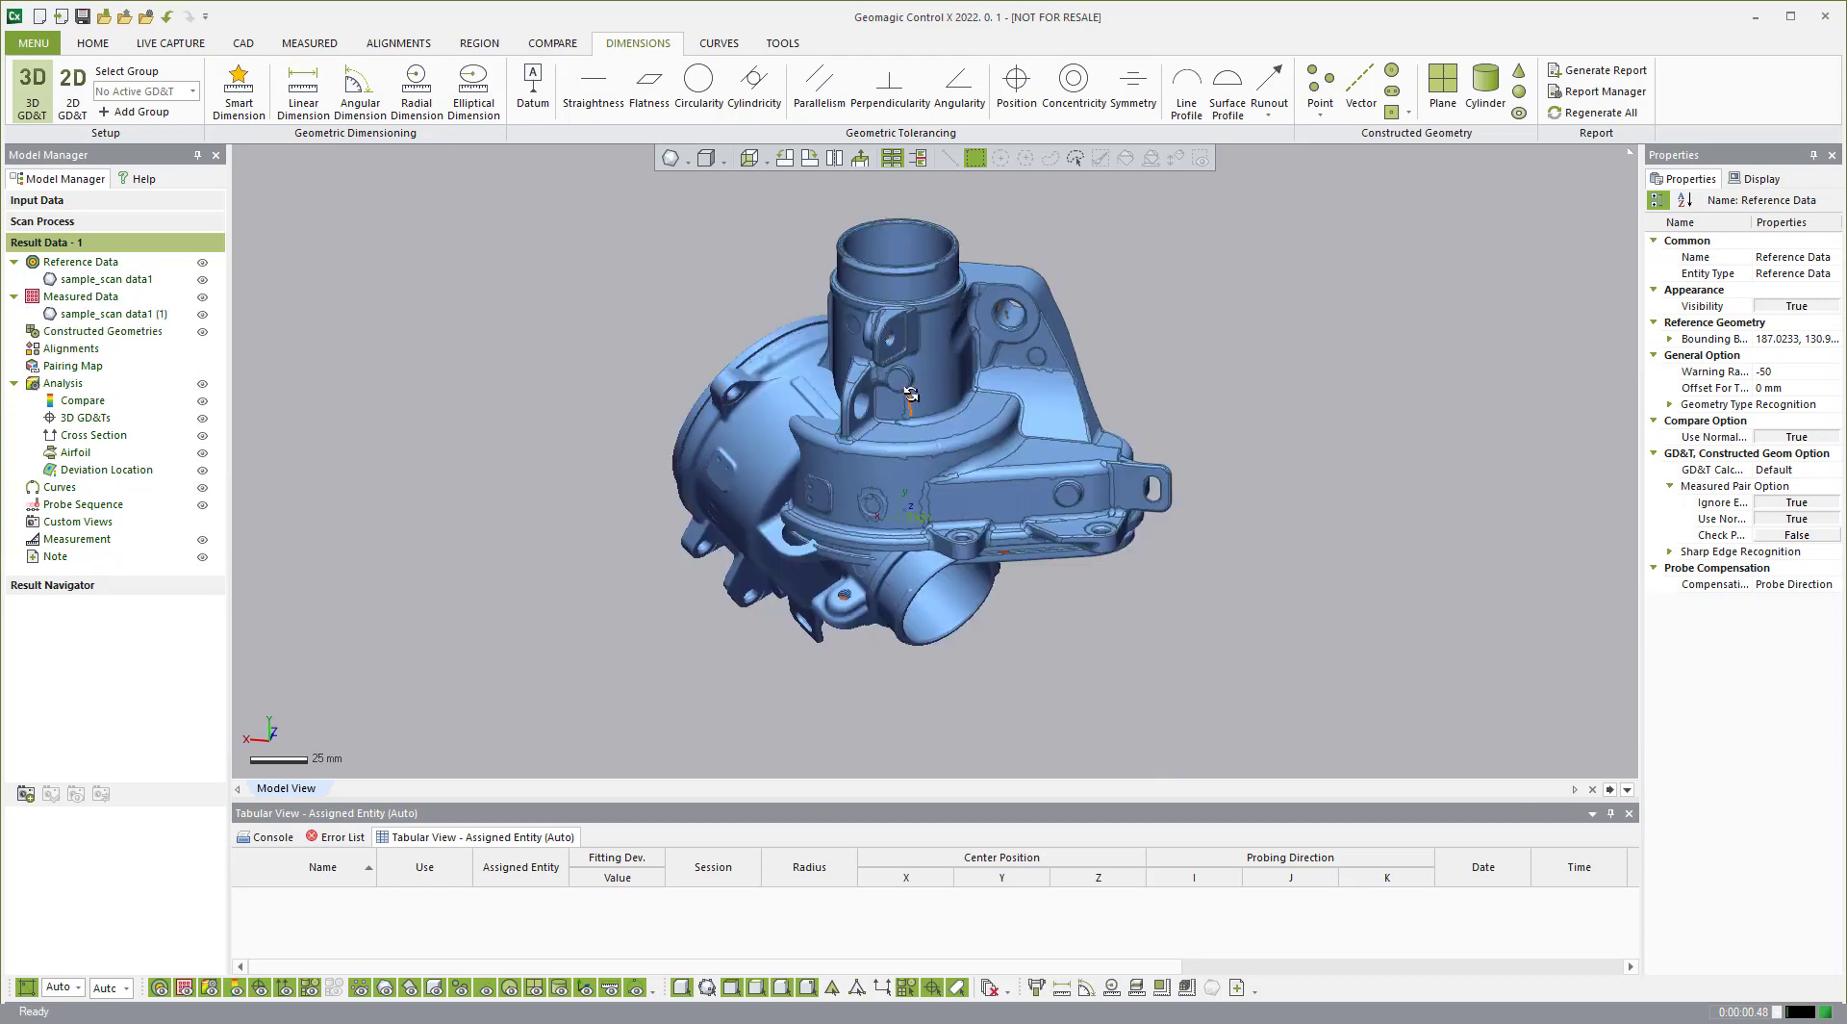
Step: Run a Quick initial alignment of the newly loaded measured scan to the reference mesh
{"action": "left_click", "coordinate": [92, 43]}
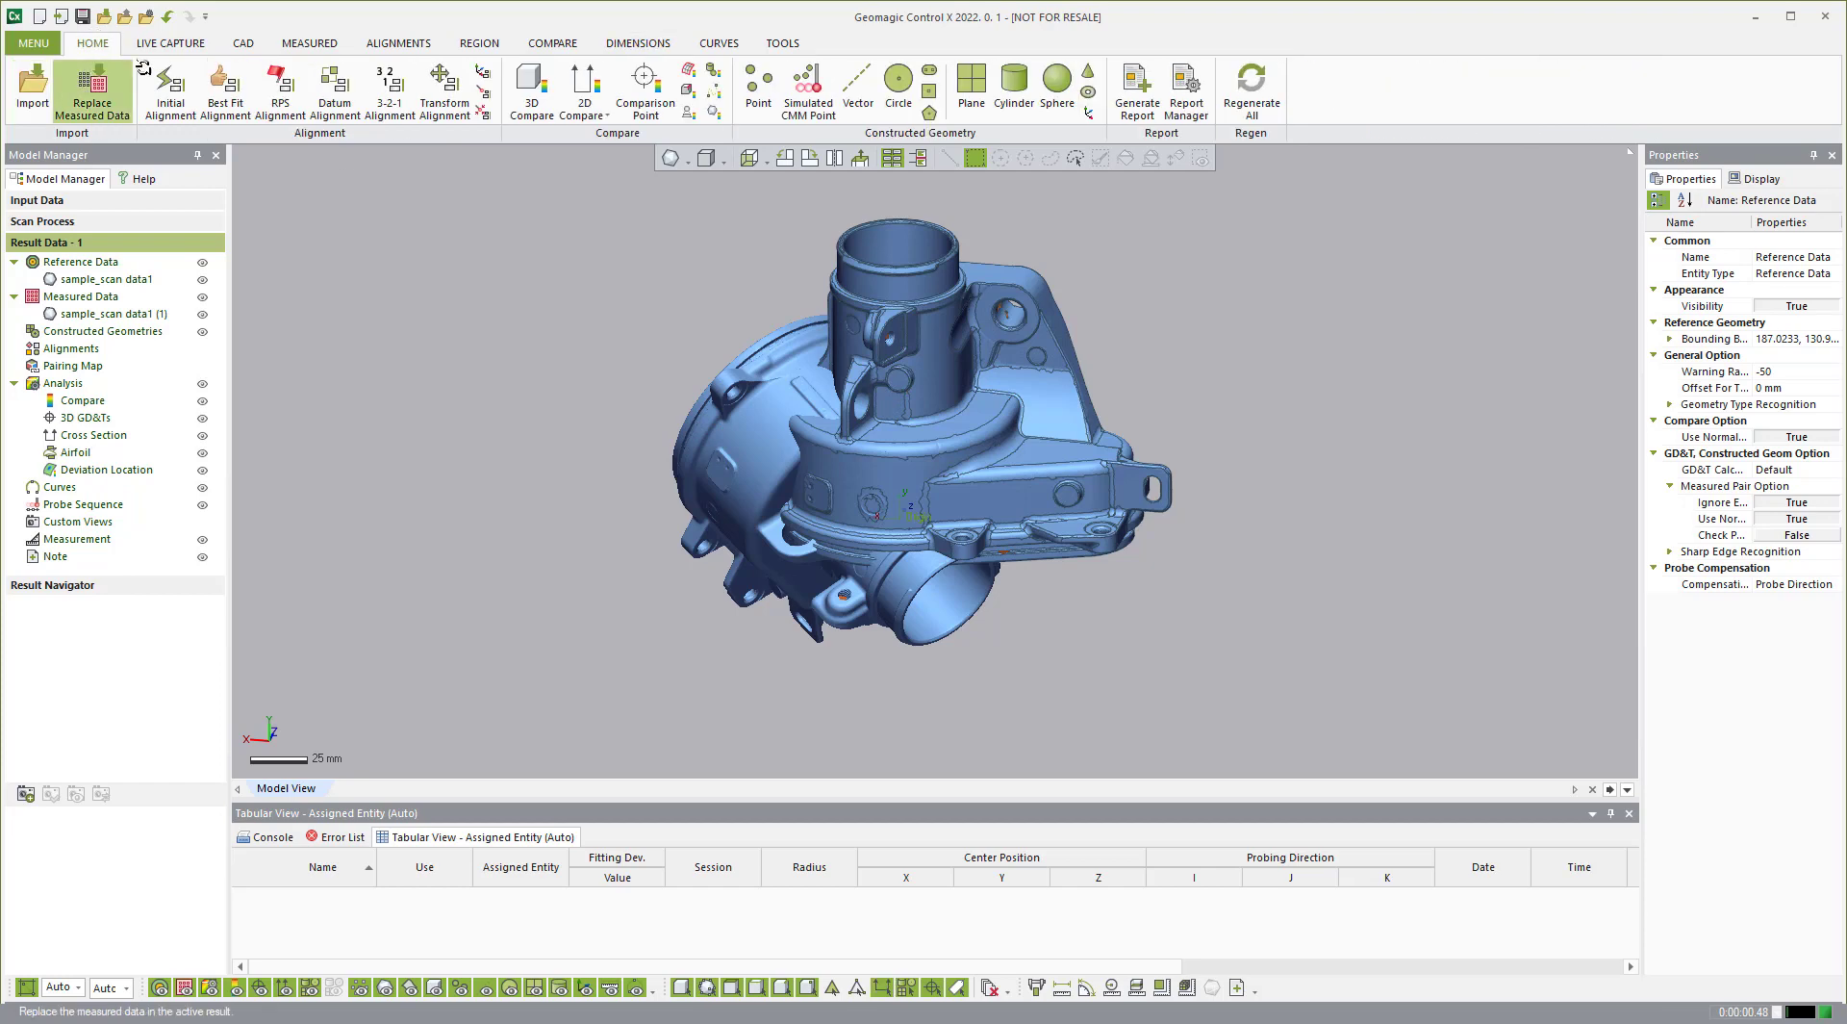
{"action": "left_click", "coordinate": [172, 89]}
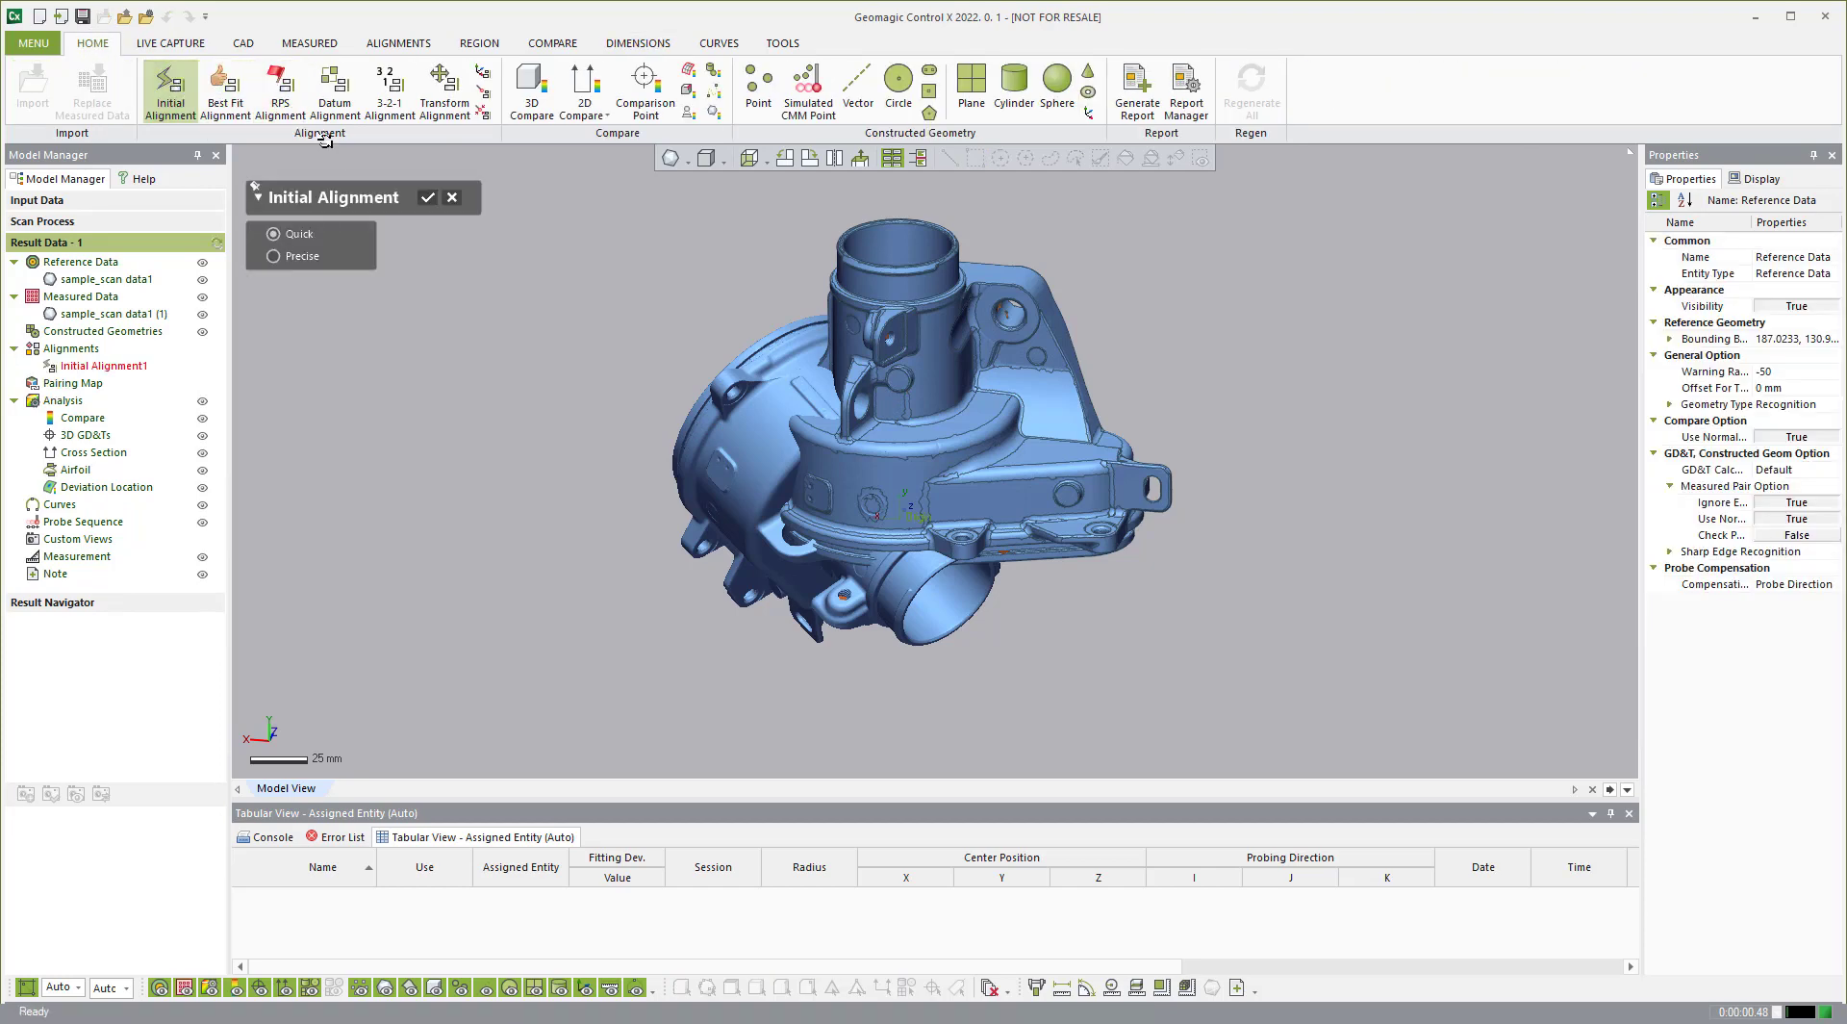
{"action": "left_click", "coordinate": [429, 196]}
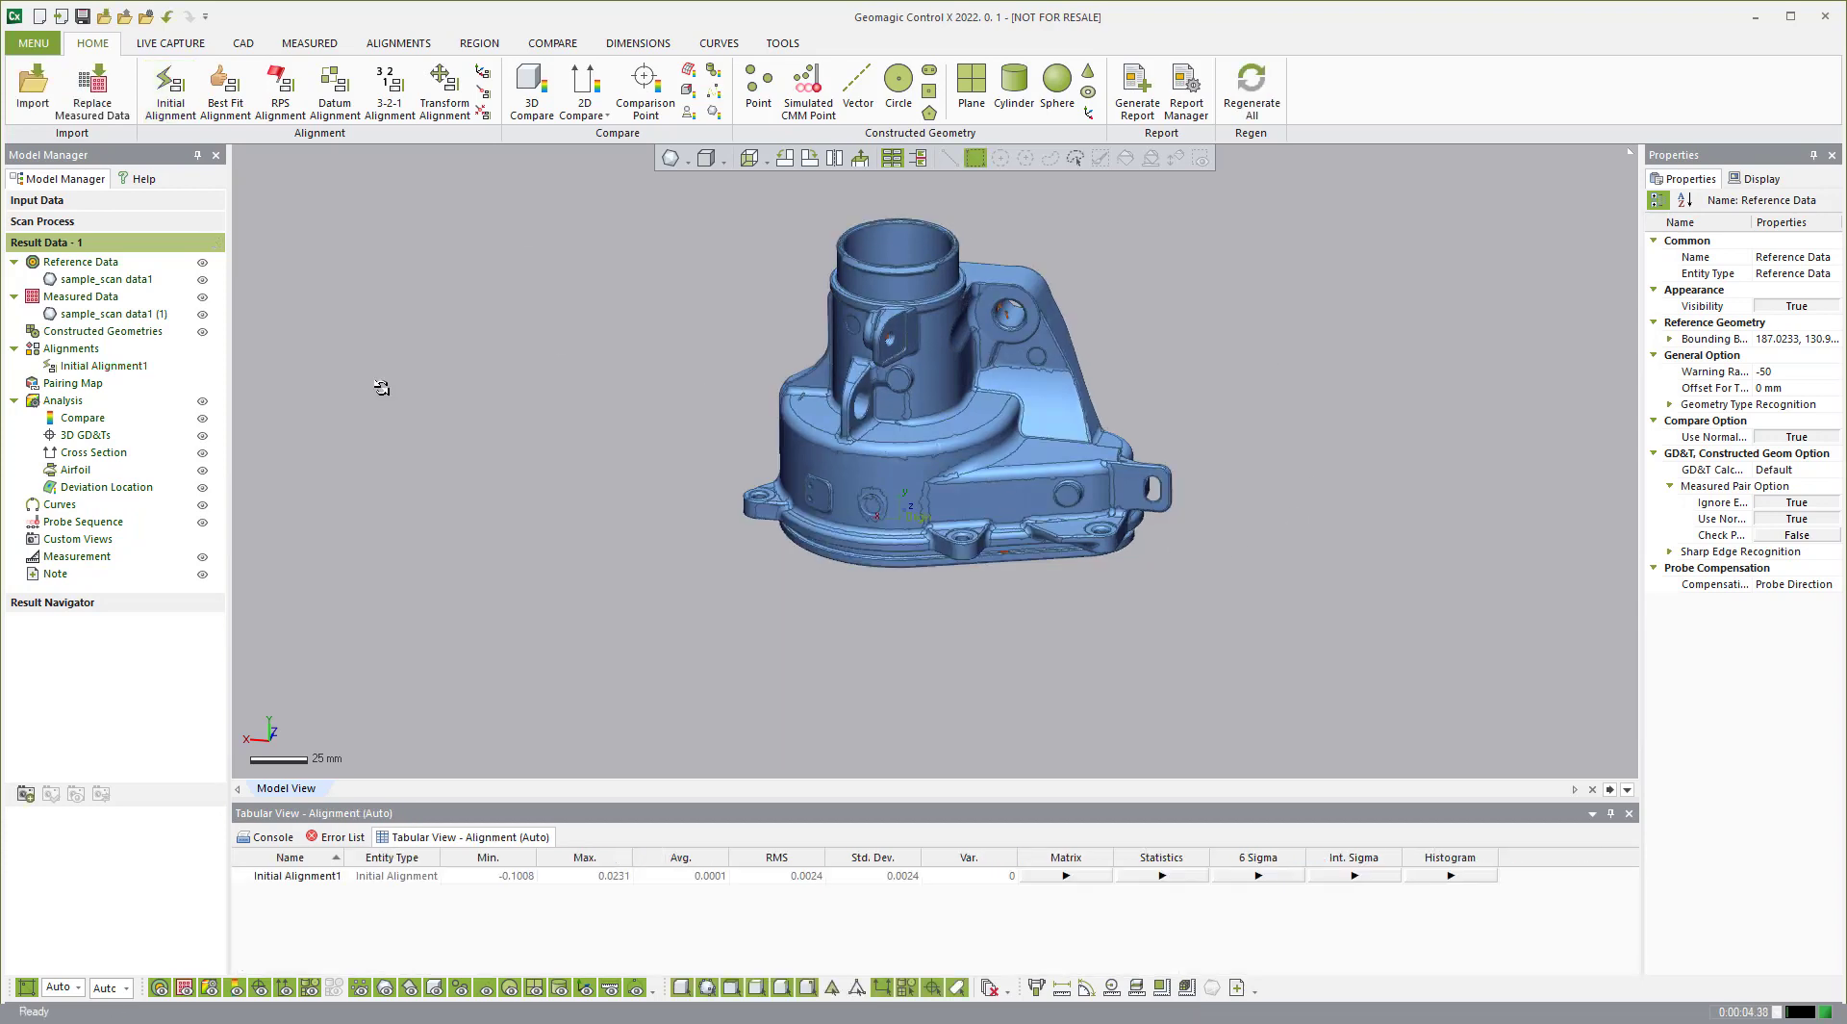
Step: Add a radial dimension to the inner cylindrical wall of the housing's upright tube and place its annotation beside the tube
{"action": "scroll", "coordinate": [1064, 247], "scroll_direction": "up", "scroll_amount": 3}
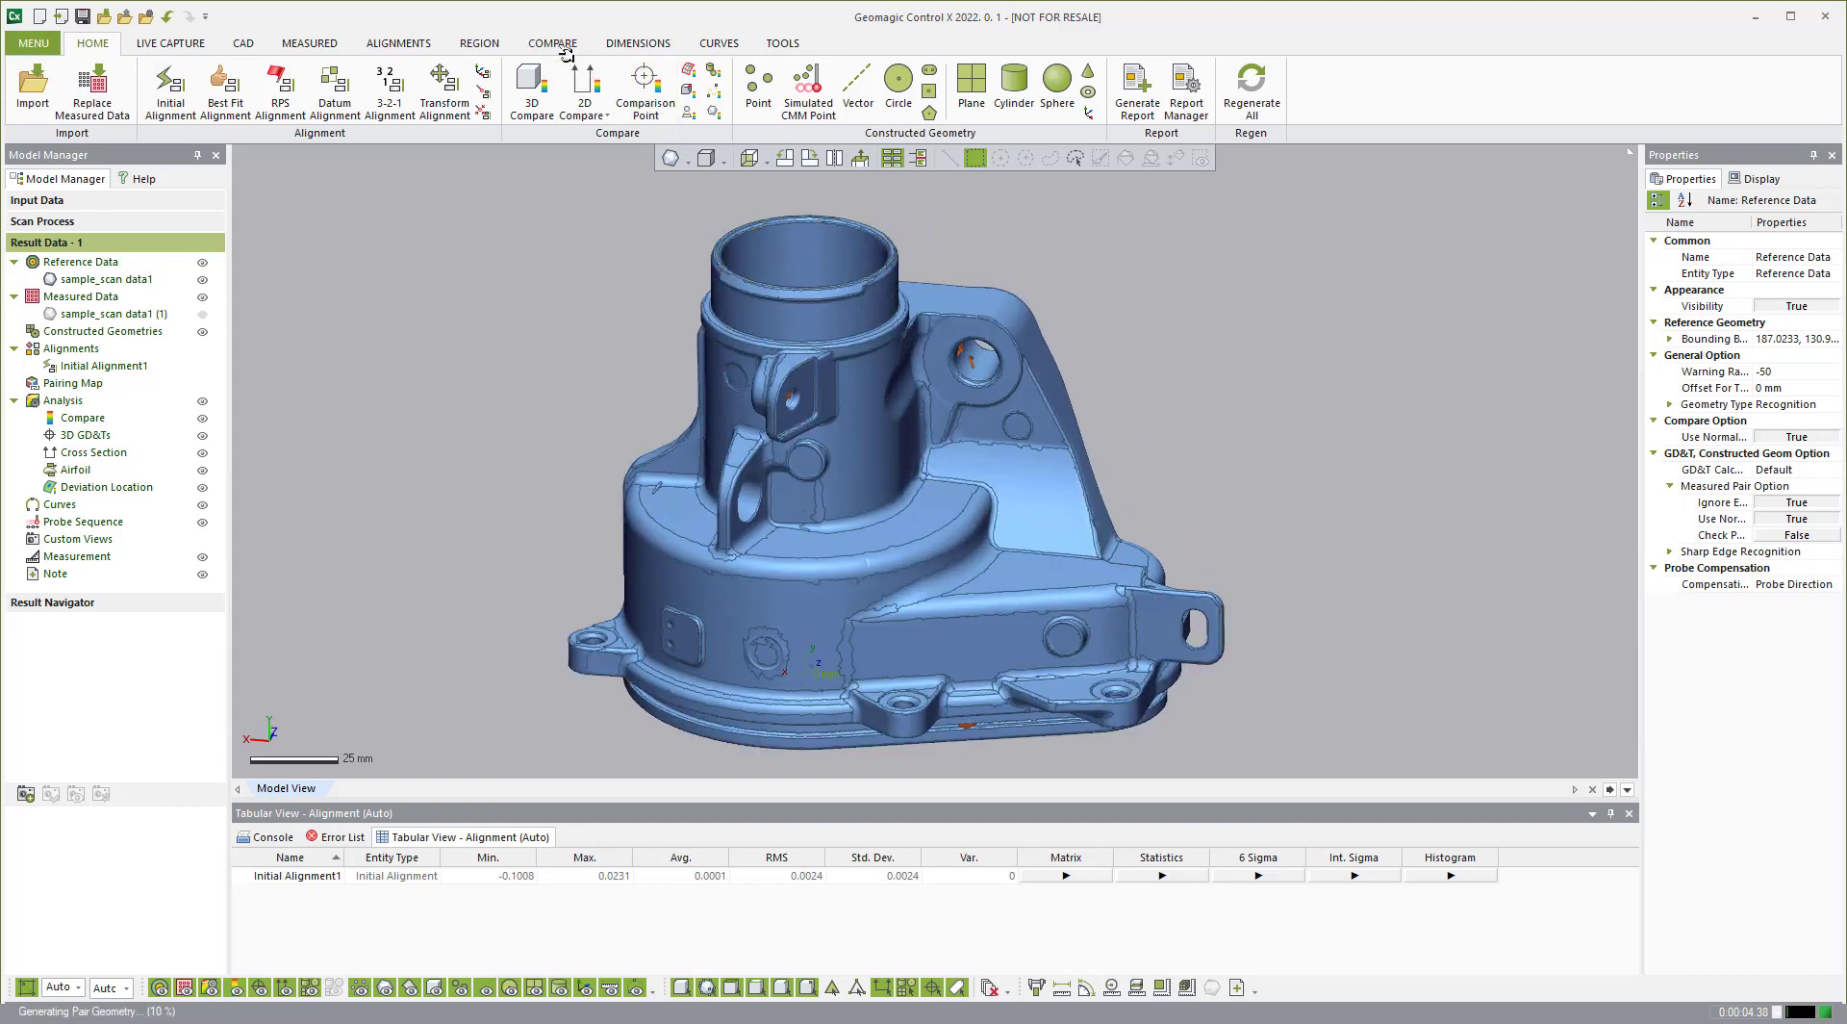
{"action": "left_click", "coordinate": [625, 43]}
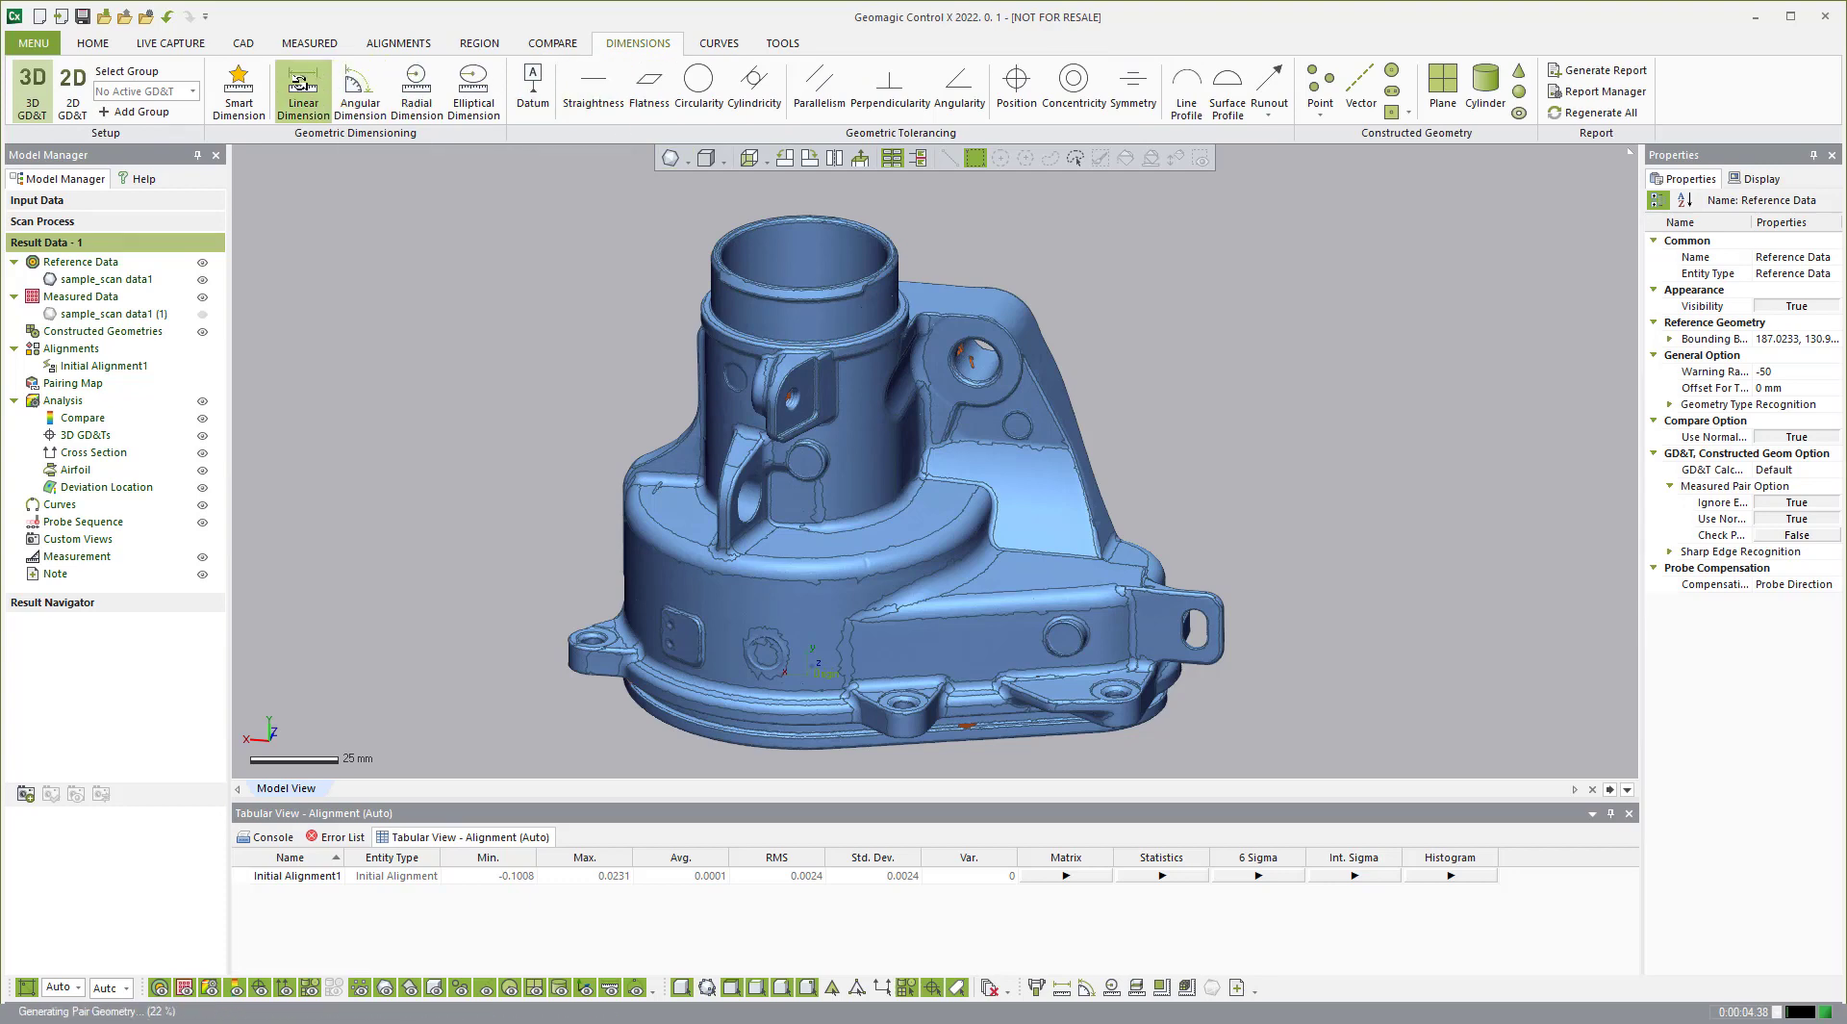
{"action": "left_click", "coordinate": [417, 91]}
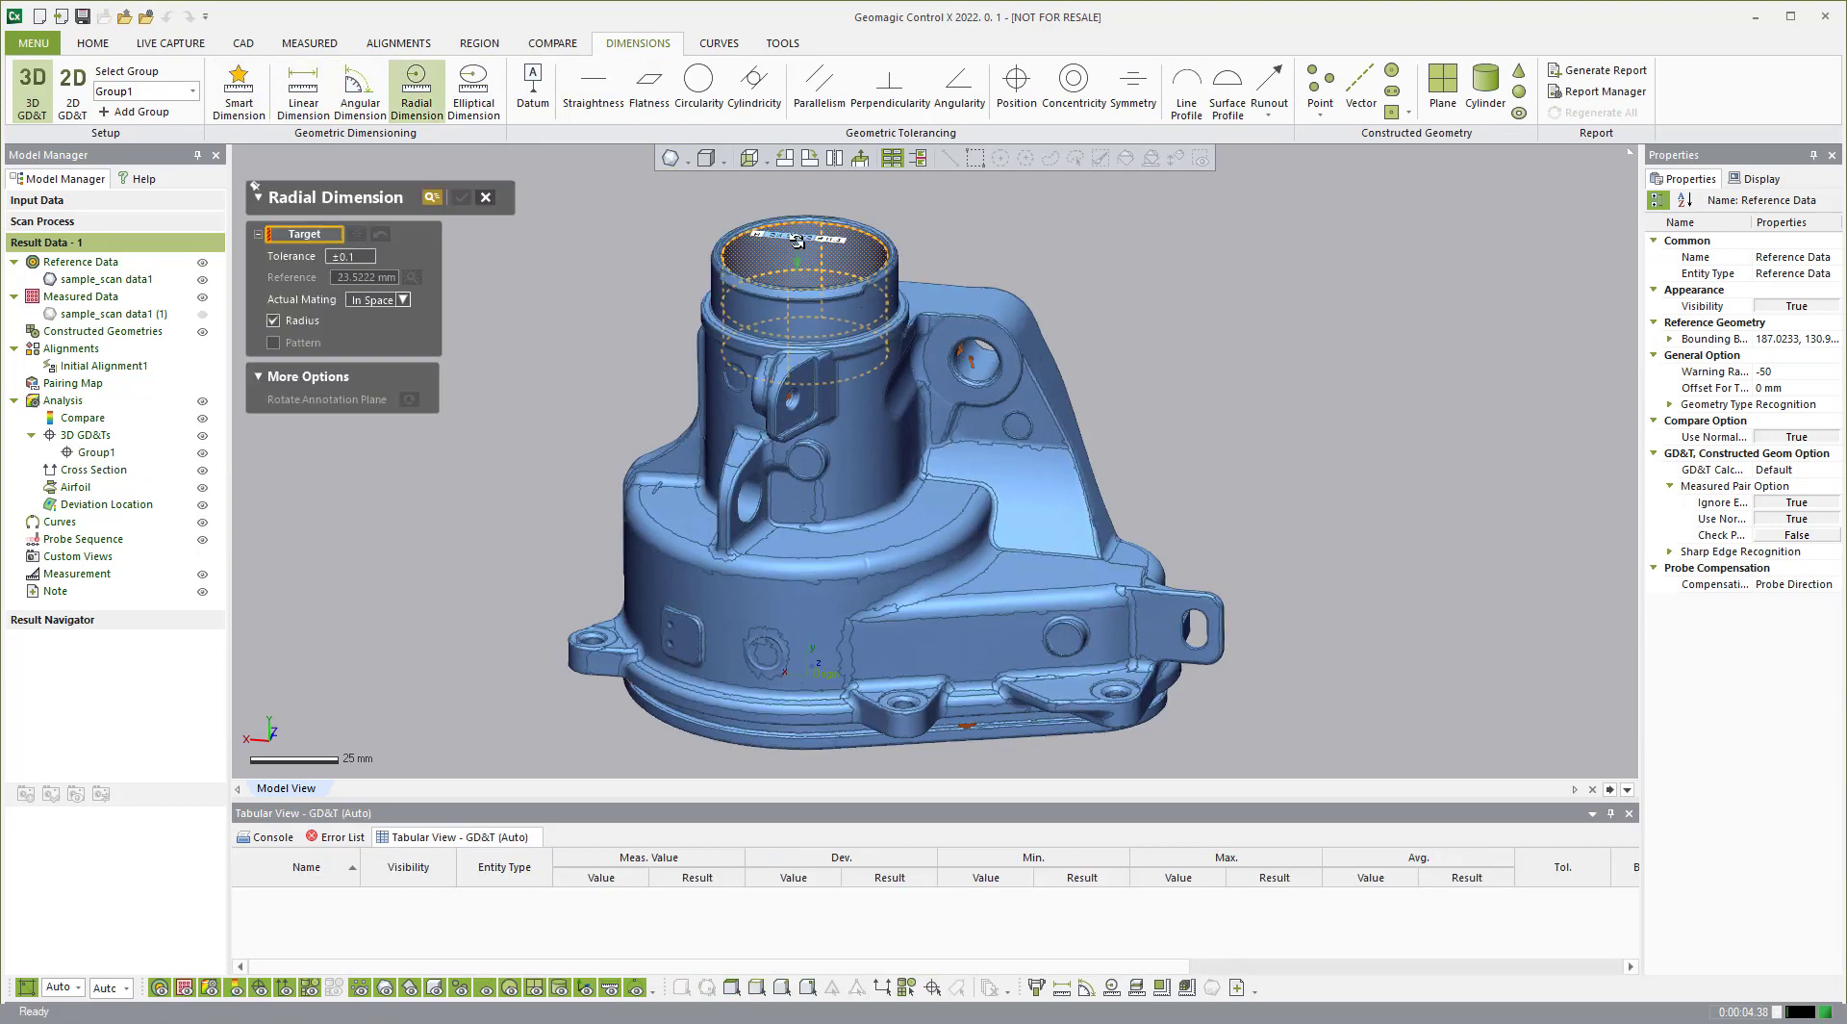
{"action": "left_click", "coordinate": [797, 241]}
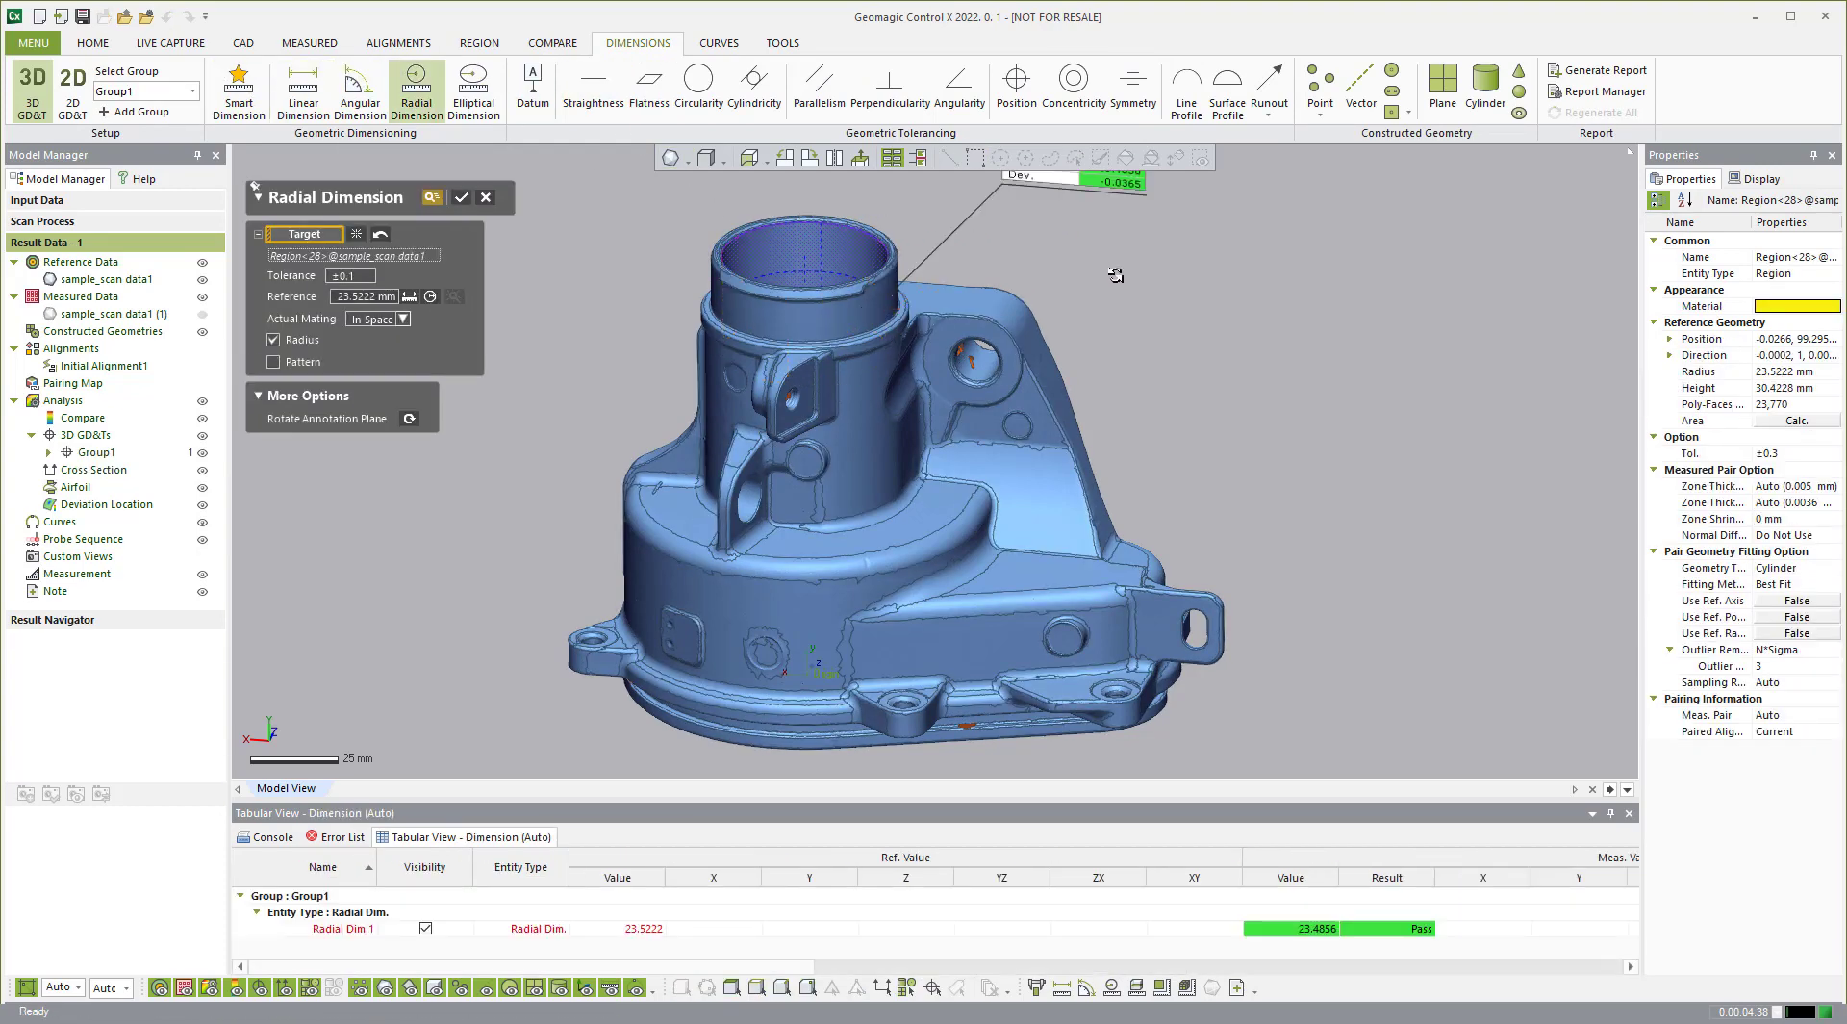
{"action": "scroll", "coordinate": [1109, 337], "scroll_direction": "down", "scroll_amount": 3}
{"action": "scroll", "coordinate": [1041, 281], "scroll_direction": "up", "scroll_amount": 2}
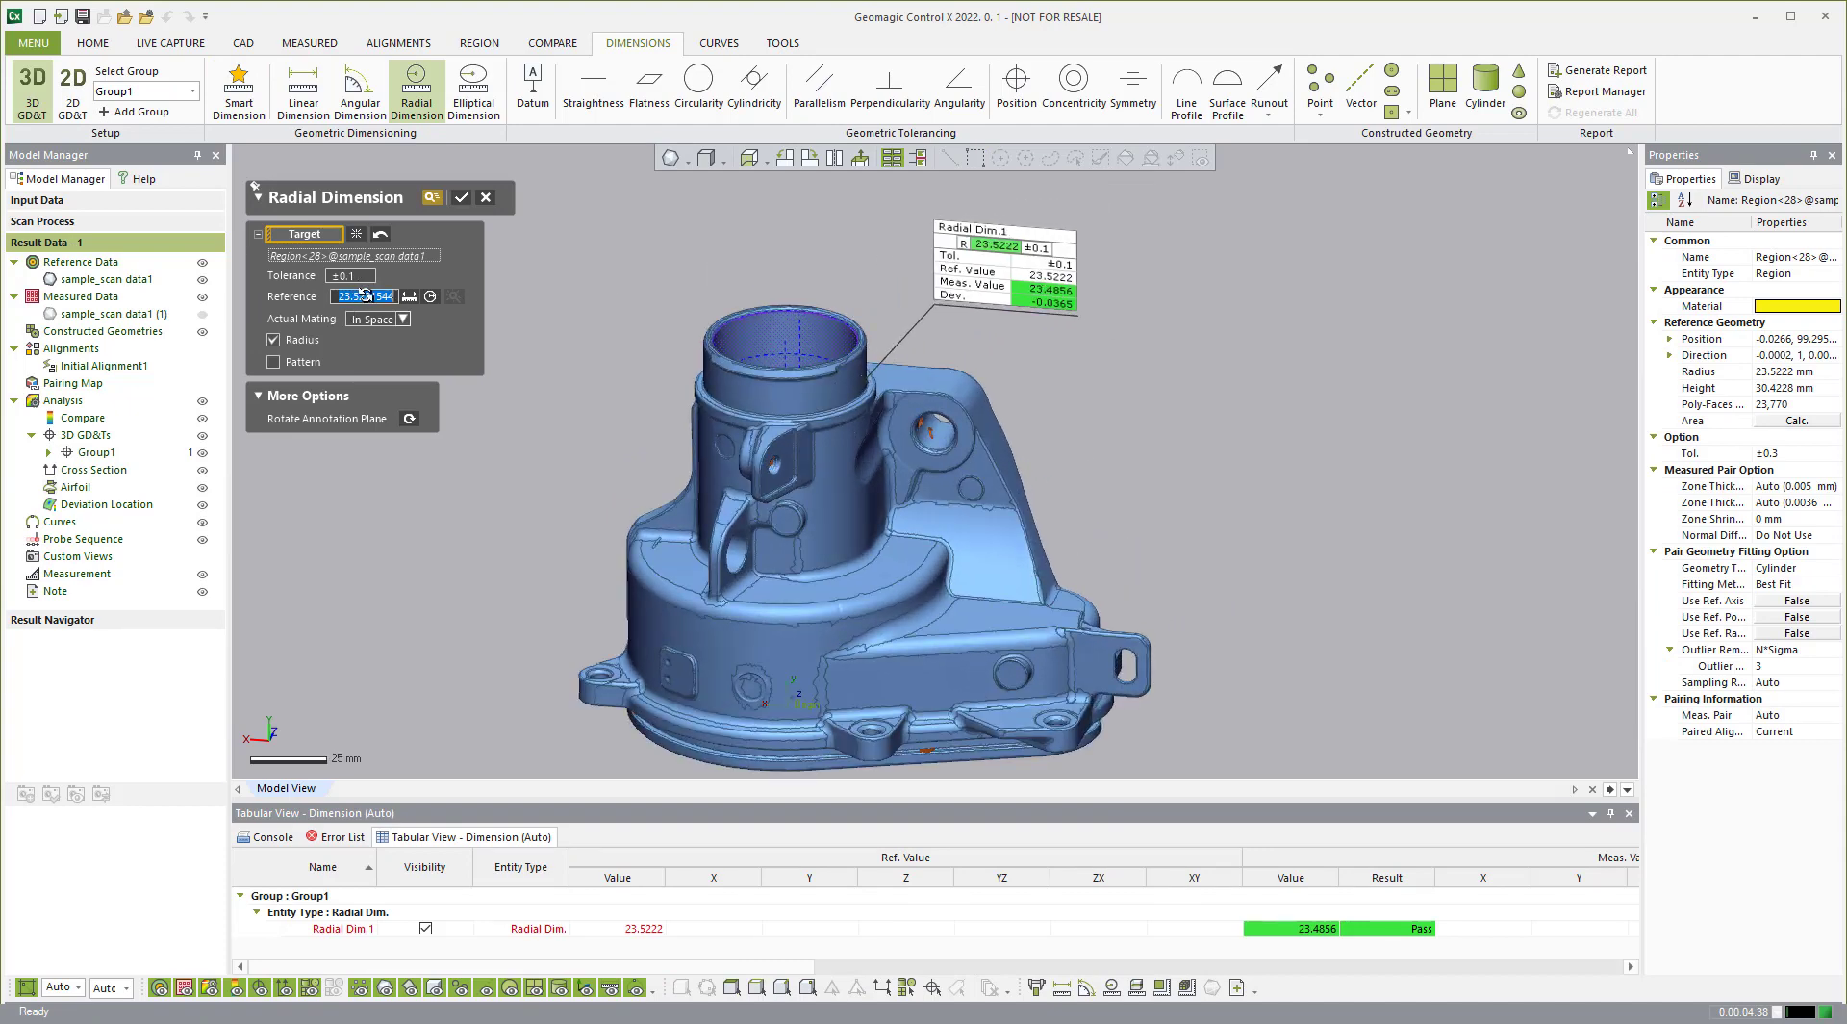
Step: Set the tube's radial dimension reference to 23.5 mm and accept the dimension
{"action": "left_click_drag", "start_coordinate": [358, 288], "coordinate": [613, 294]}
{"action": "key", "text": "Return"}
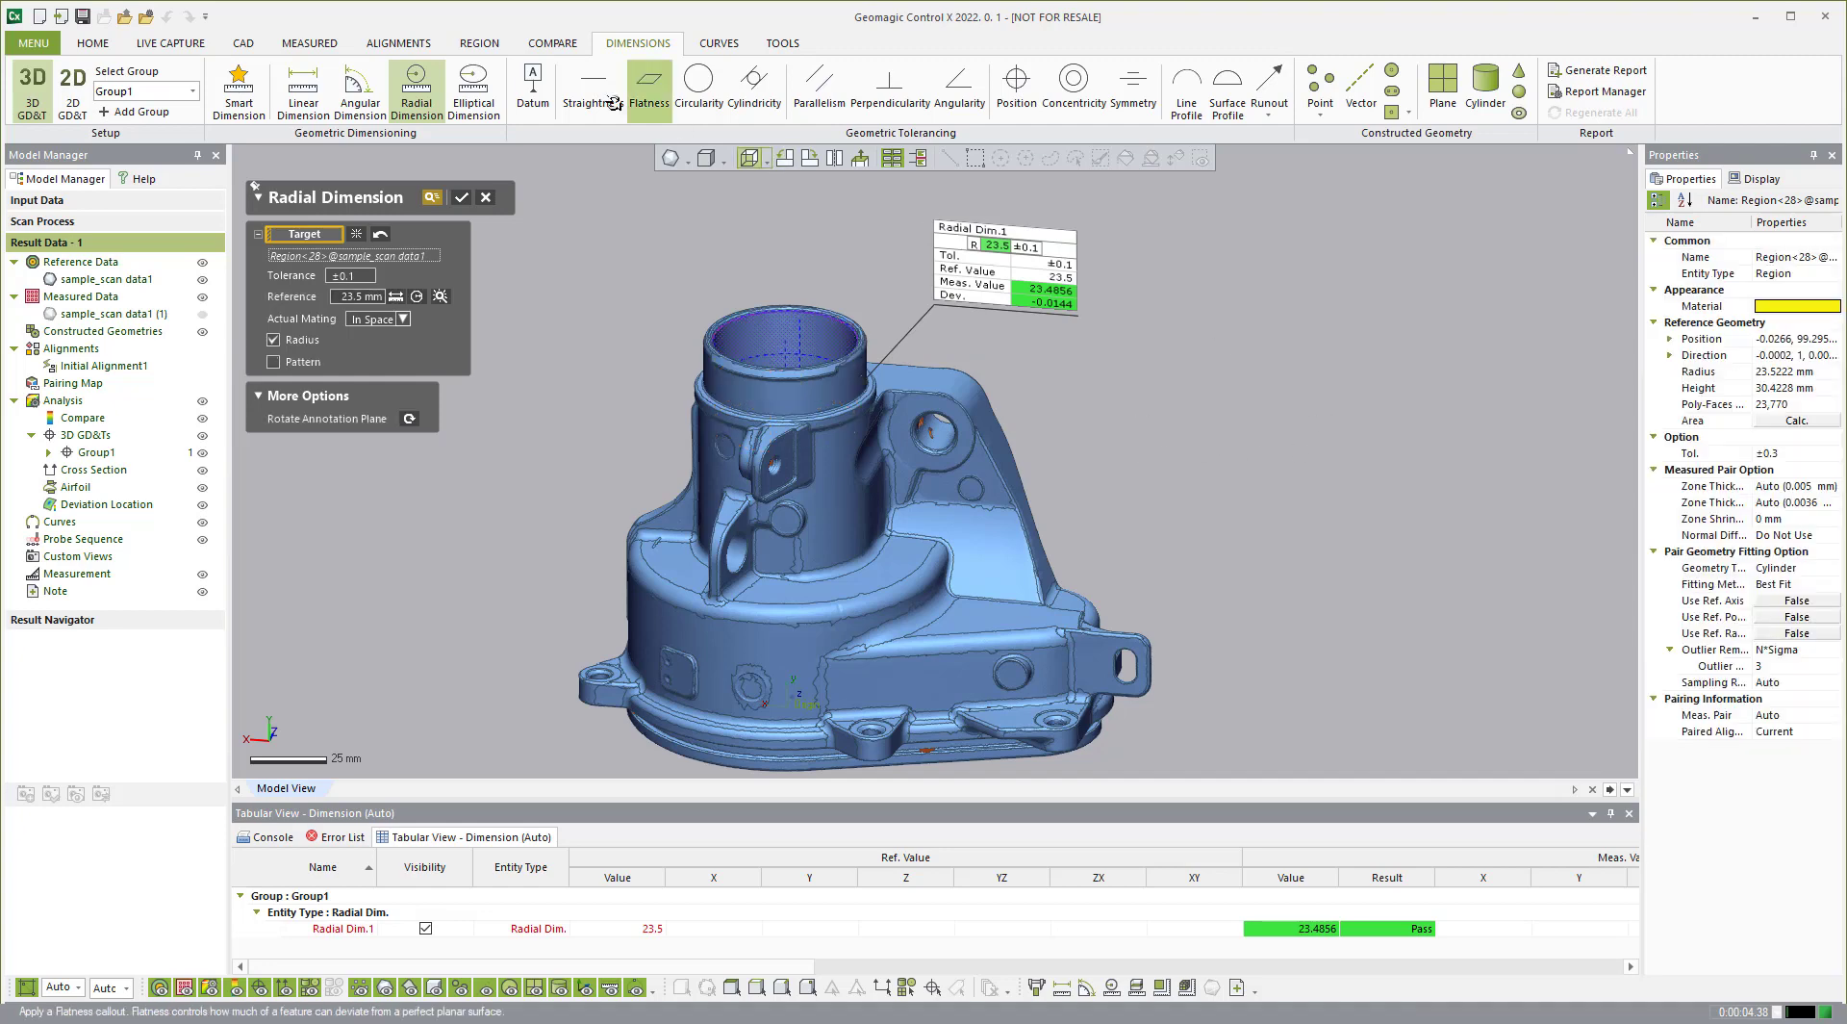
{"action": "left_click", "coordinate": [463, 198]}
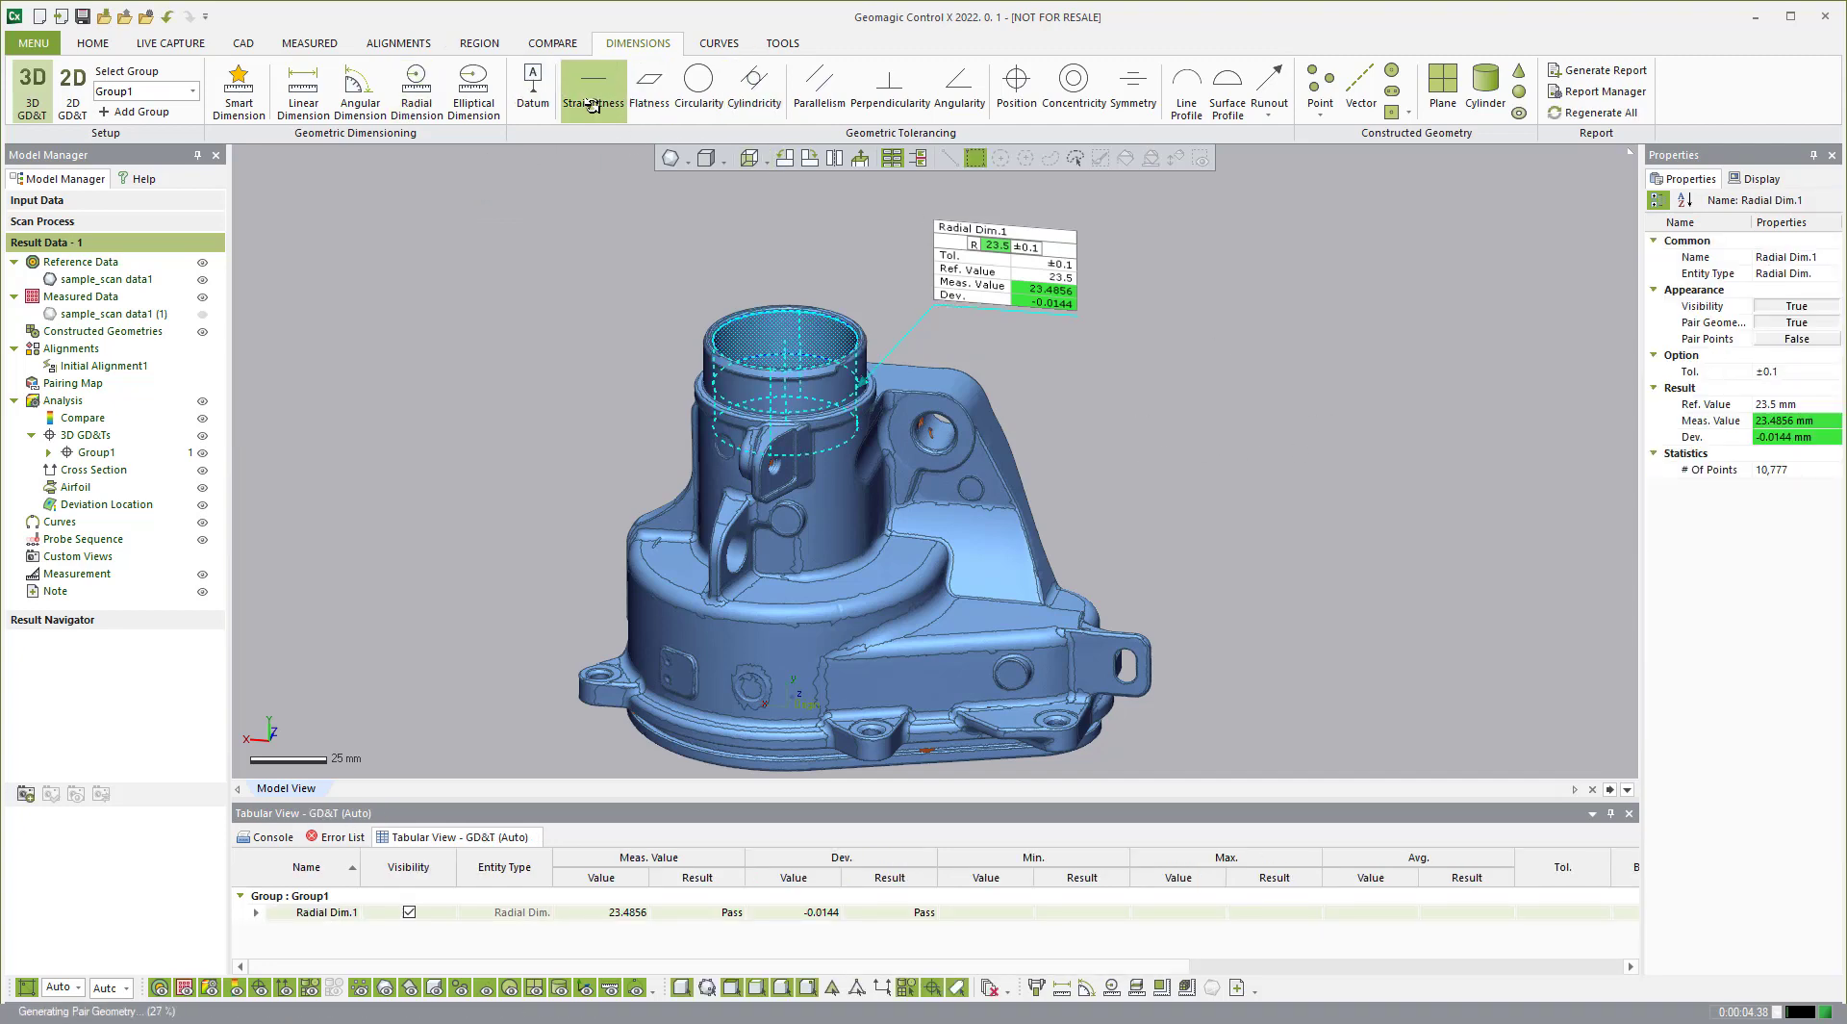
Step: Place an individual linear dimension between the flat underside rim and the flat upper ledge near the slotted side tab
{"action": "left_click", "coordinate": [301, 103]}
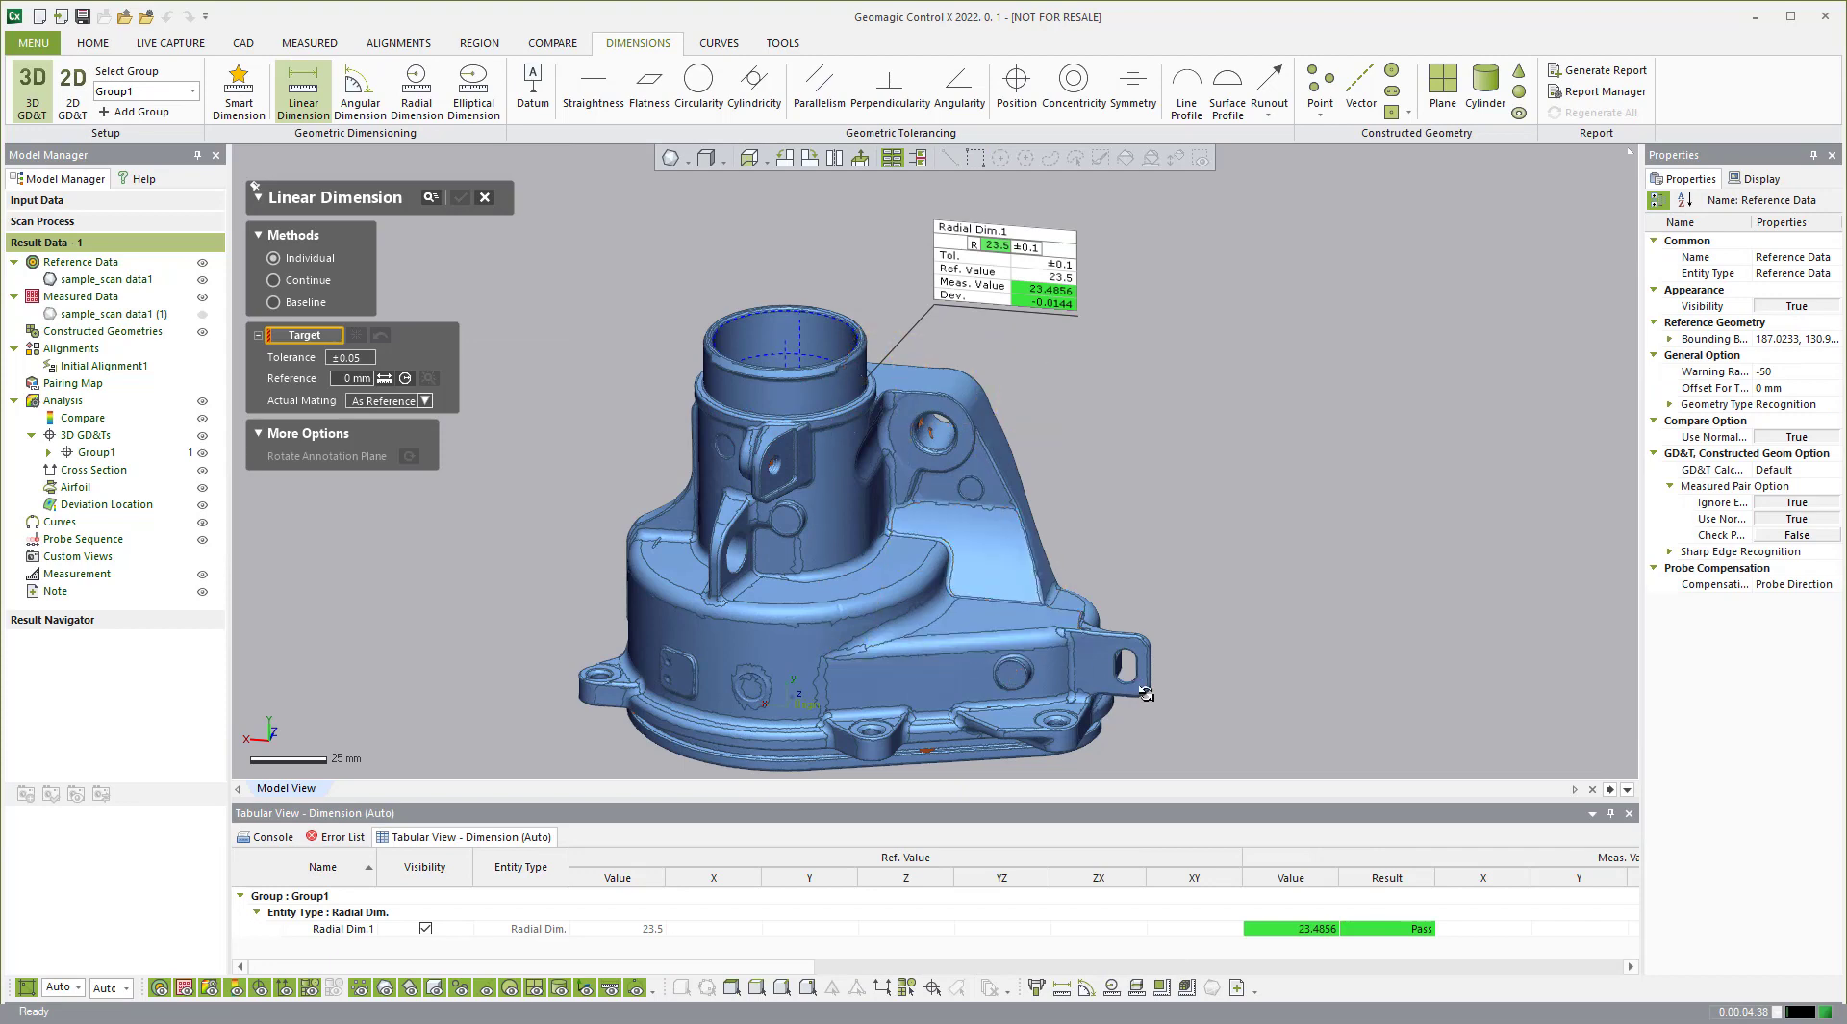
{"action": "right_click_drag", "start_coordinate": [1106, 710], "coordinate": [974, 606]}
{"action": "scroll", "coordinate": [973, 606], "scroll_direction": "up", "scroll_amount": 3}
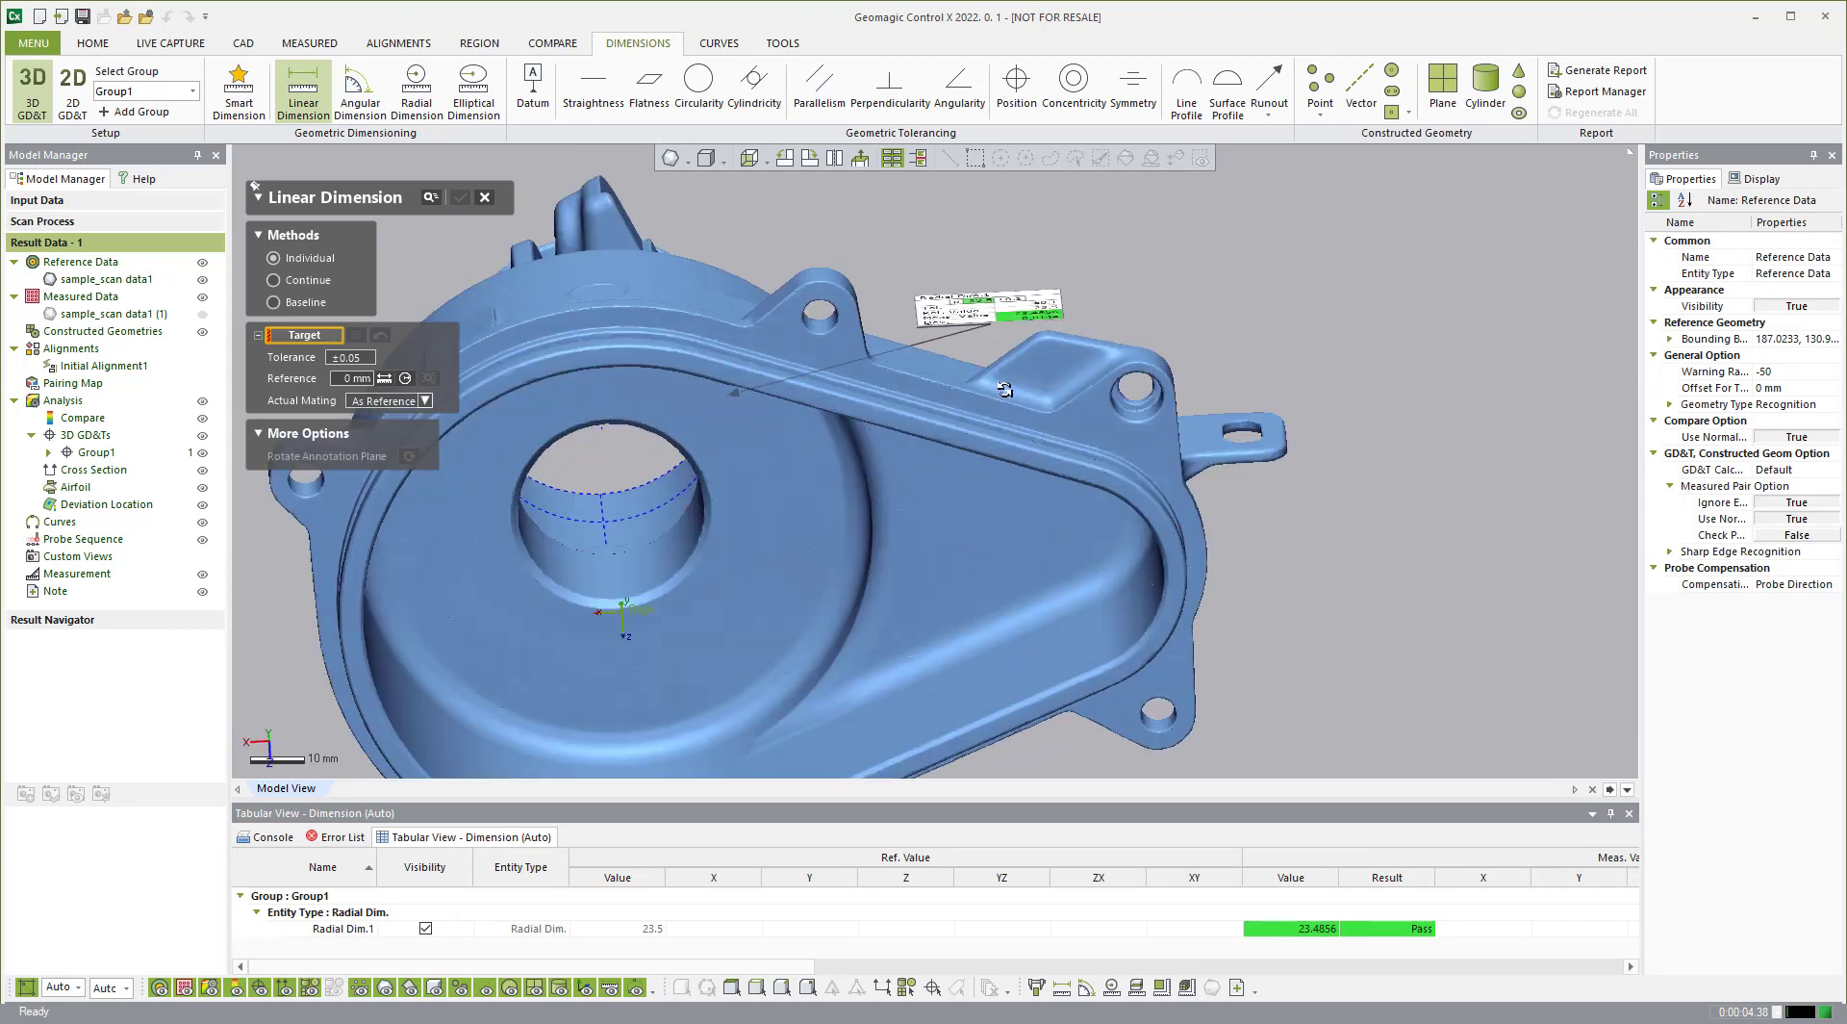
{"action": "right_click_drag", "start_coordinate": [1018, 423], "coordinate": [1007, 456]}
{"action": "left_click", "coordinate": [1008, 456]}
{"action": "right_click_drag", "start_coordinate": [1068, 366], "coordinate": [1041, 415]}
{"action": "left_click", "coordinate": [1013, 429]}
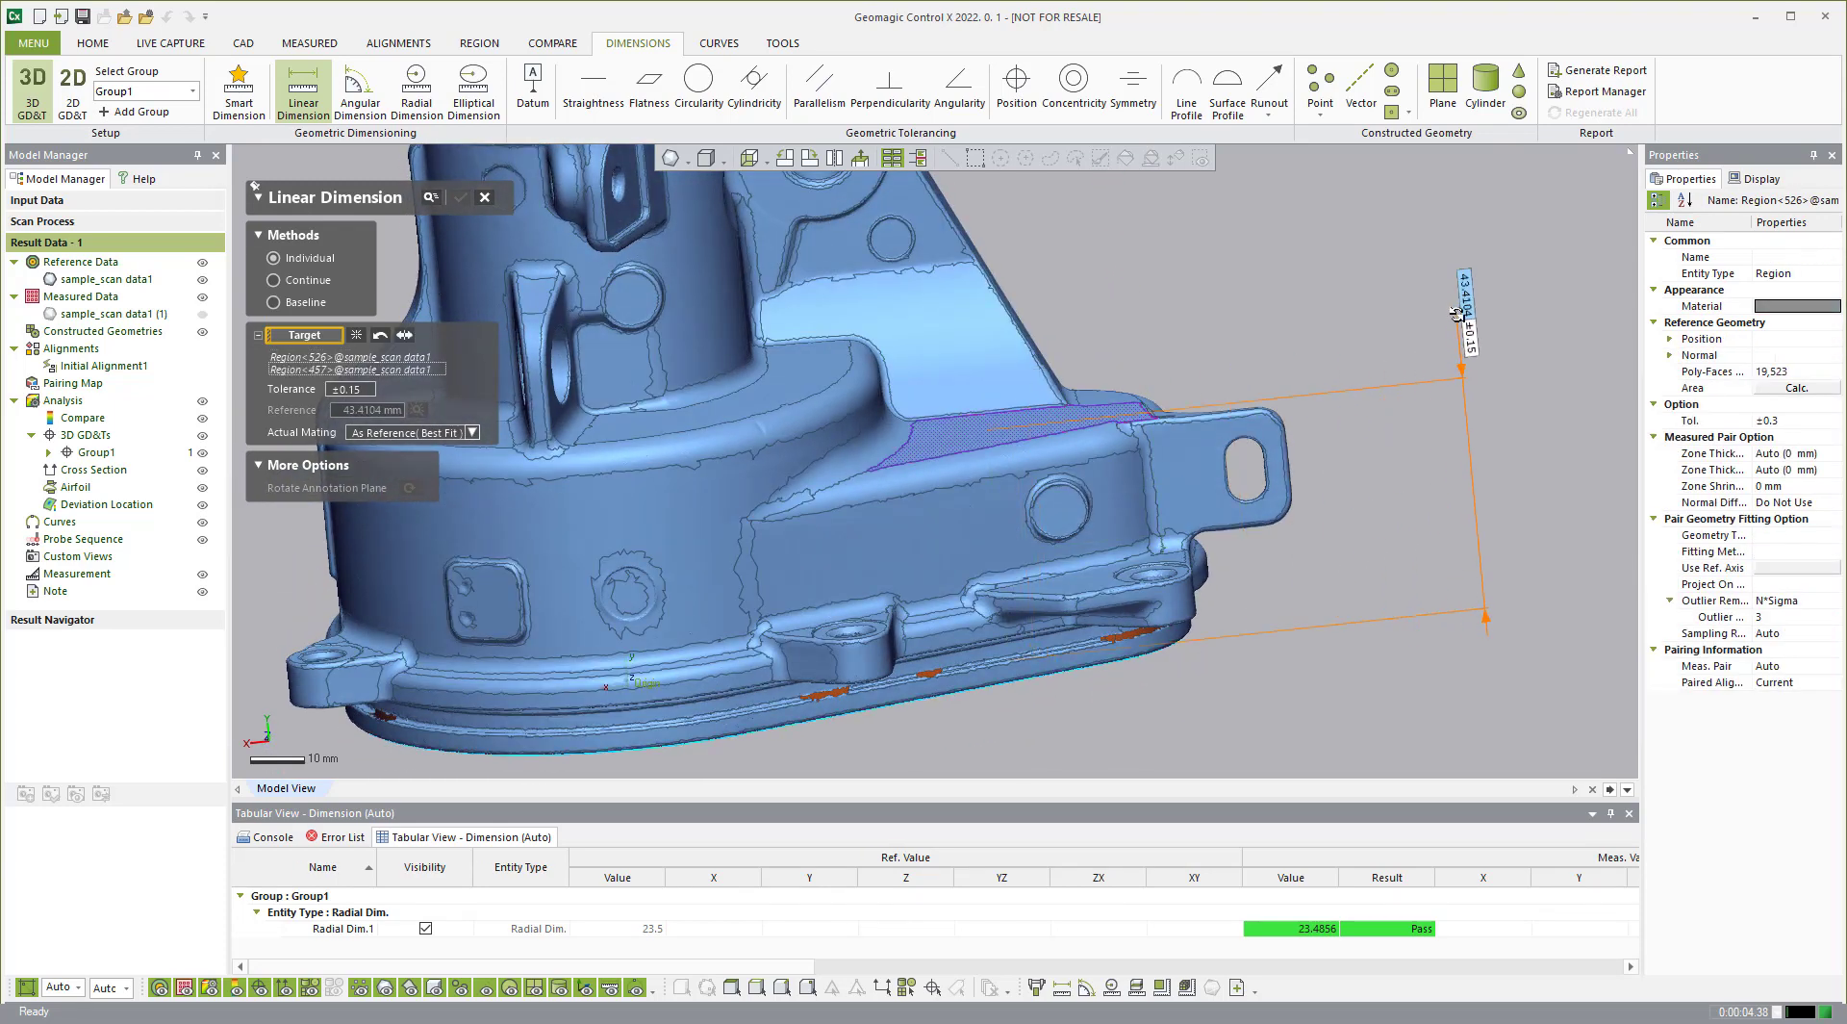
{"action": "left_click", "coordinate": [1458, 314]}
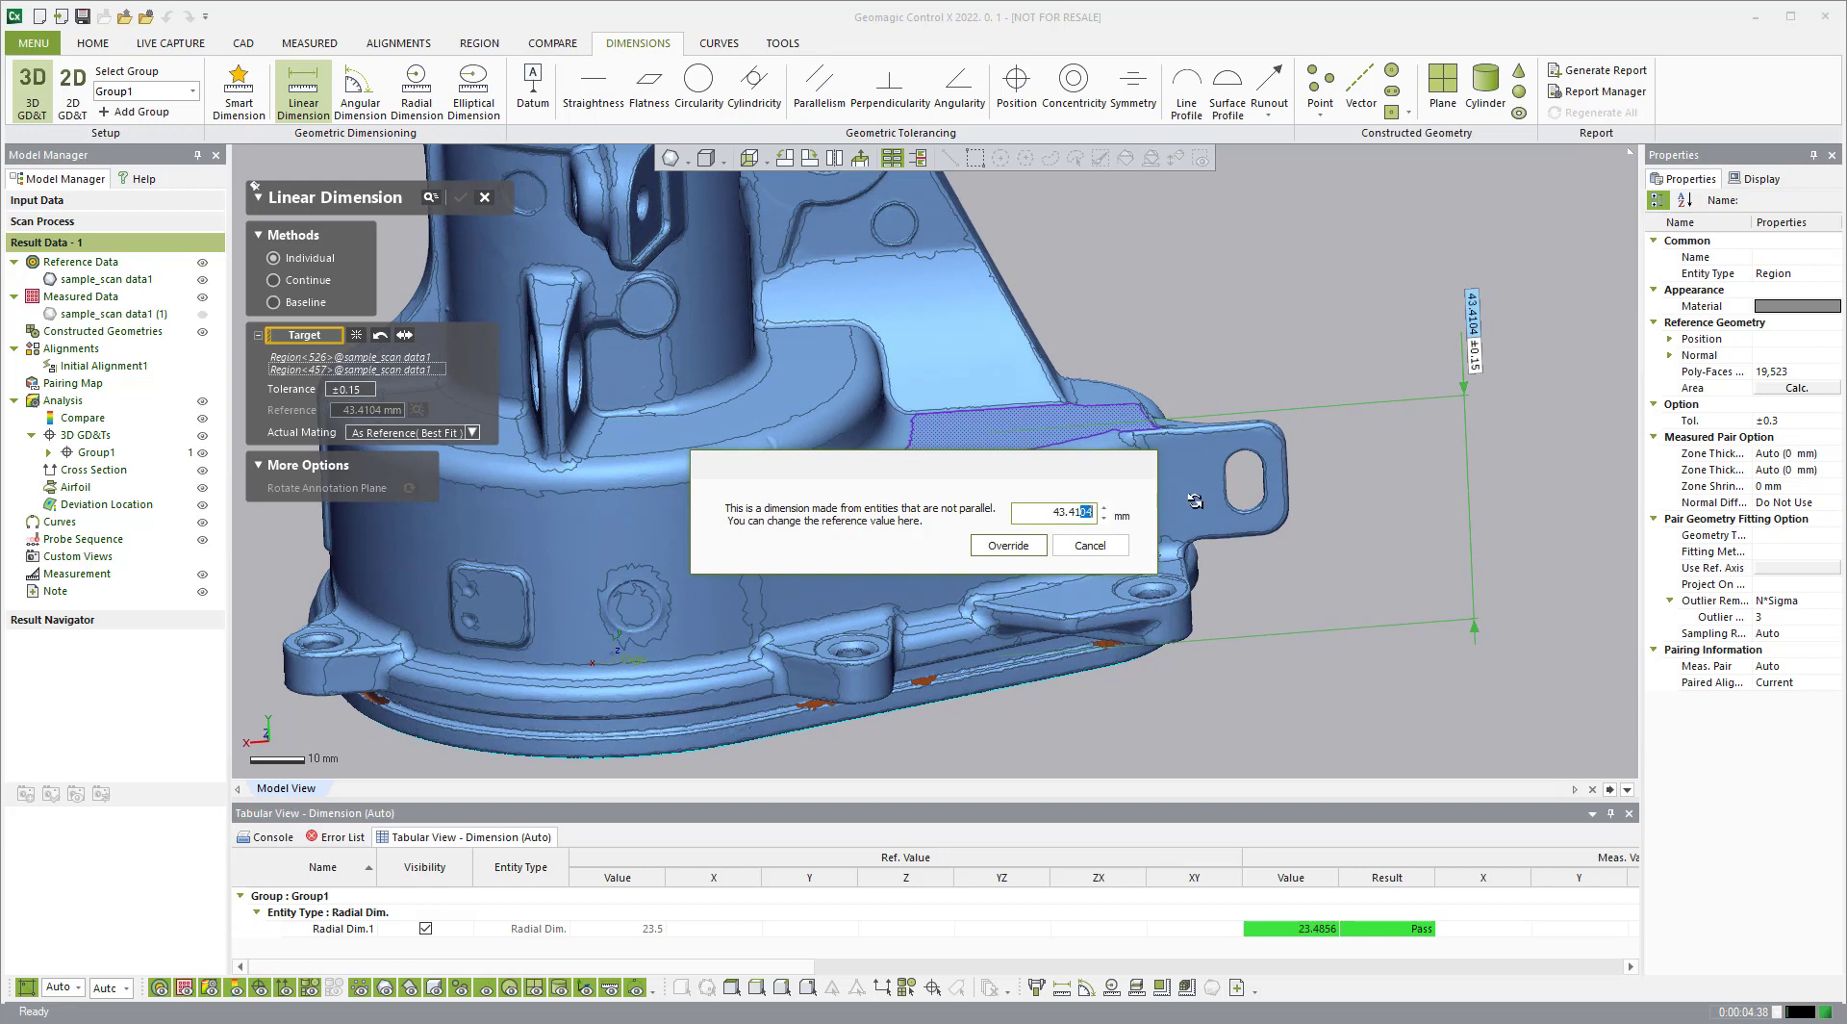
Step: Override the rim-to-ledge linear dimension's reference value with 43.41 mm and accept the dimension
{"action": "key", "text": "Return"}
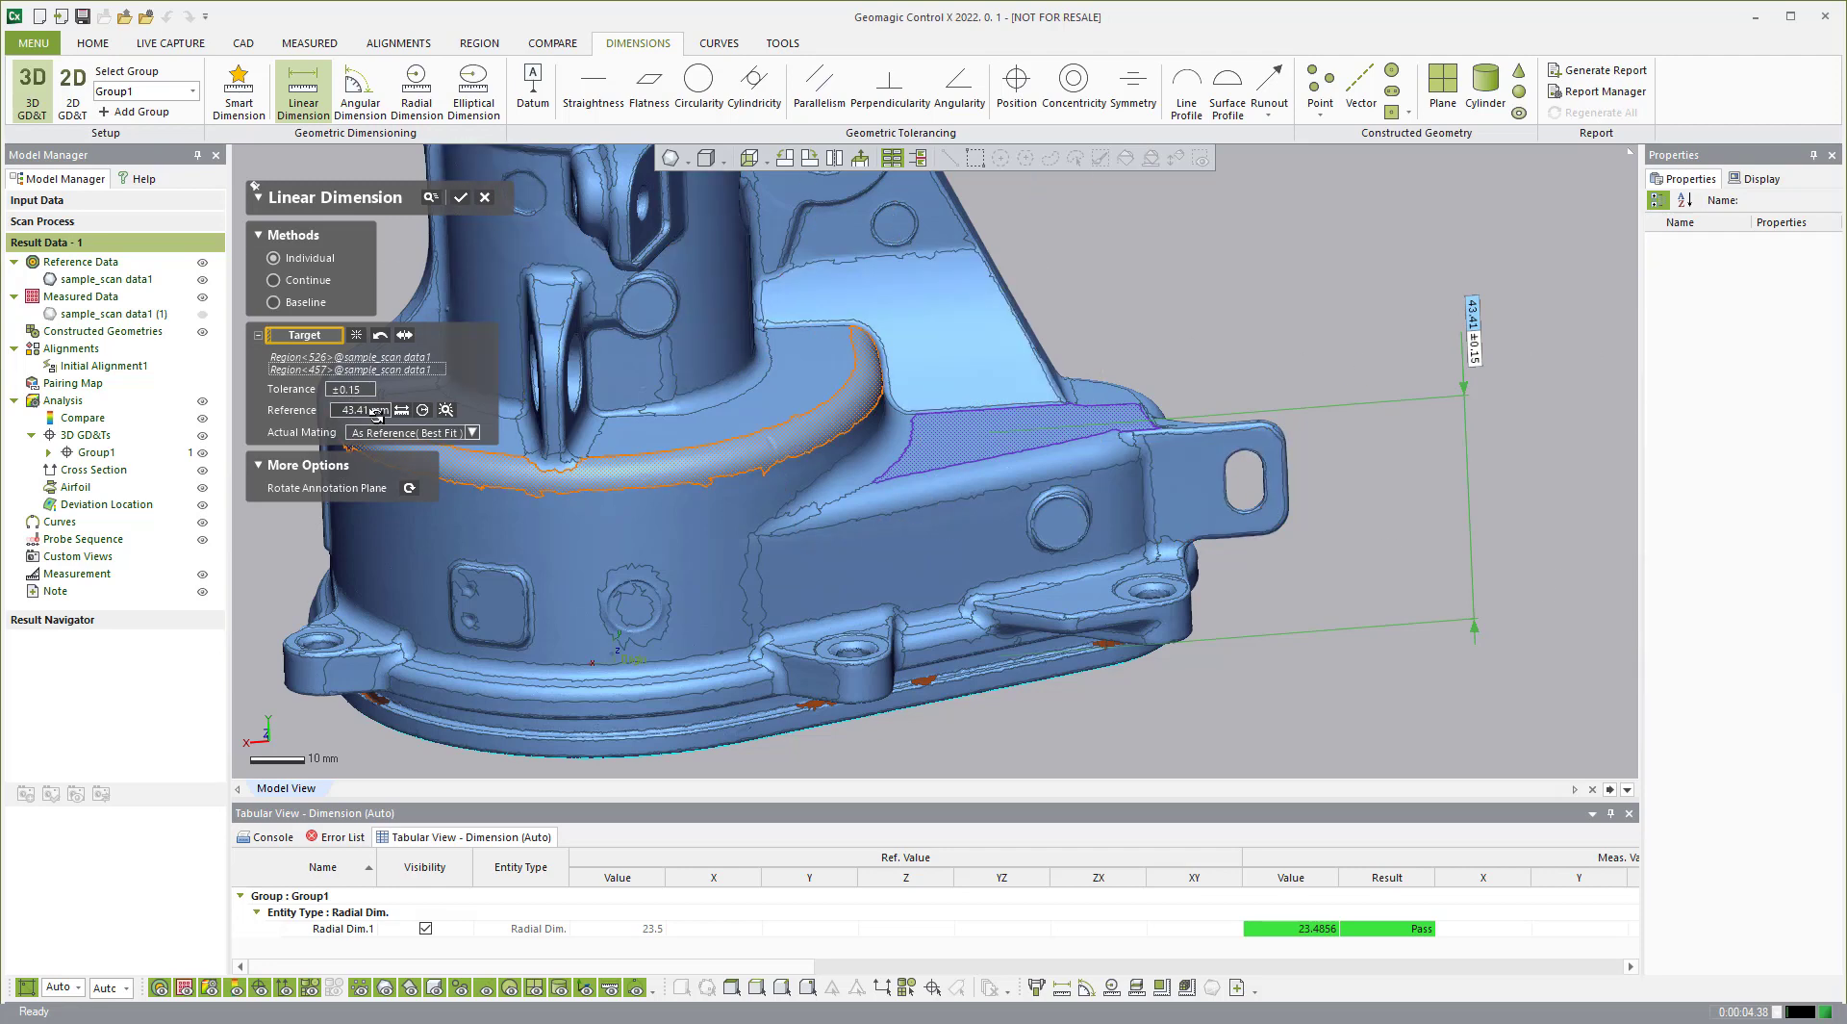
{"action": "right_click_drag", "start_coordinate": [472, 227], "coordinate": [427, 198]}
{"action": "left_click", "coordinate": [460, 196]}
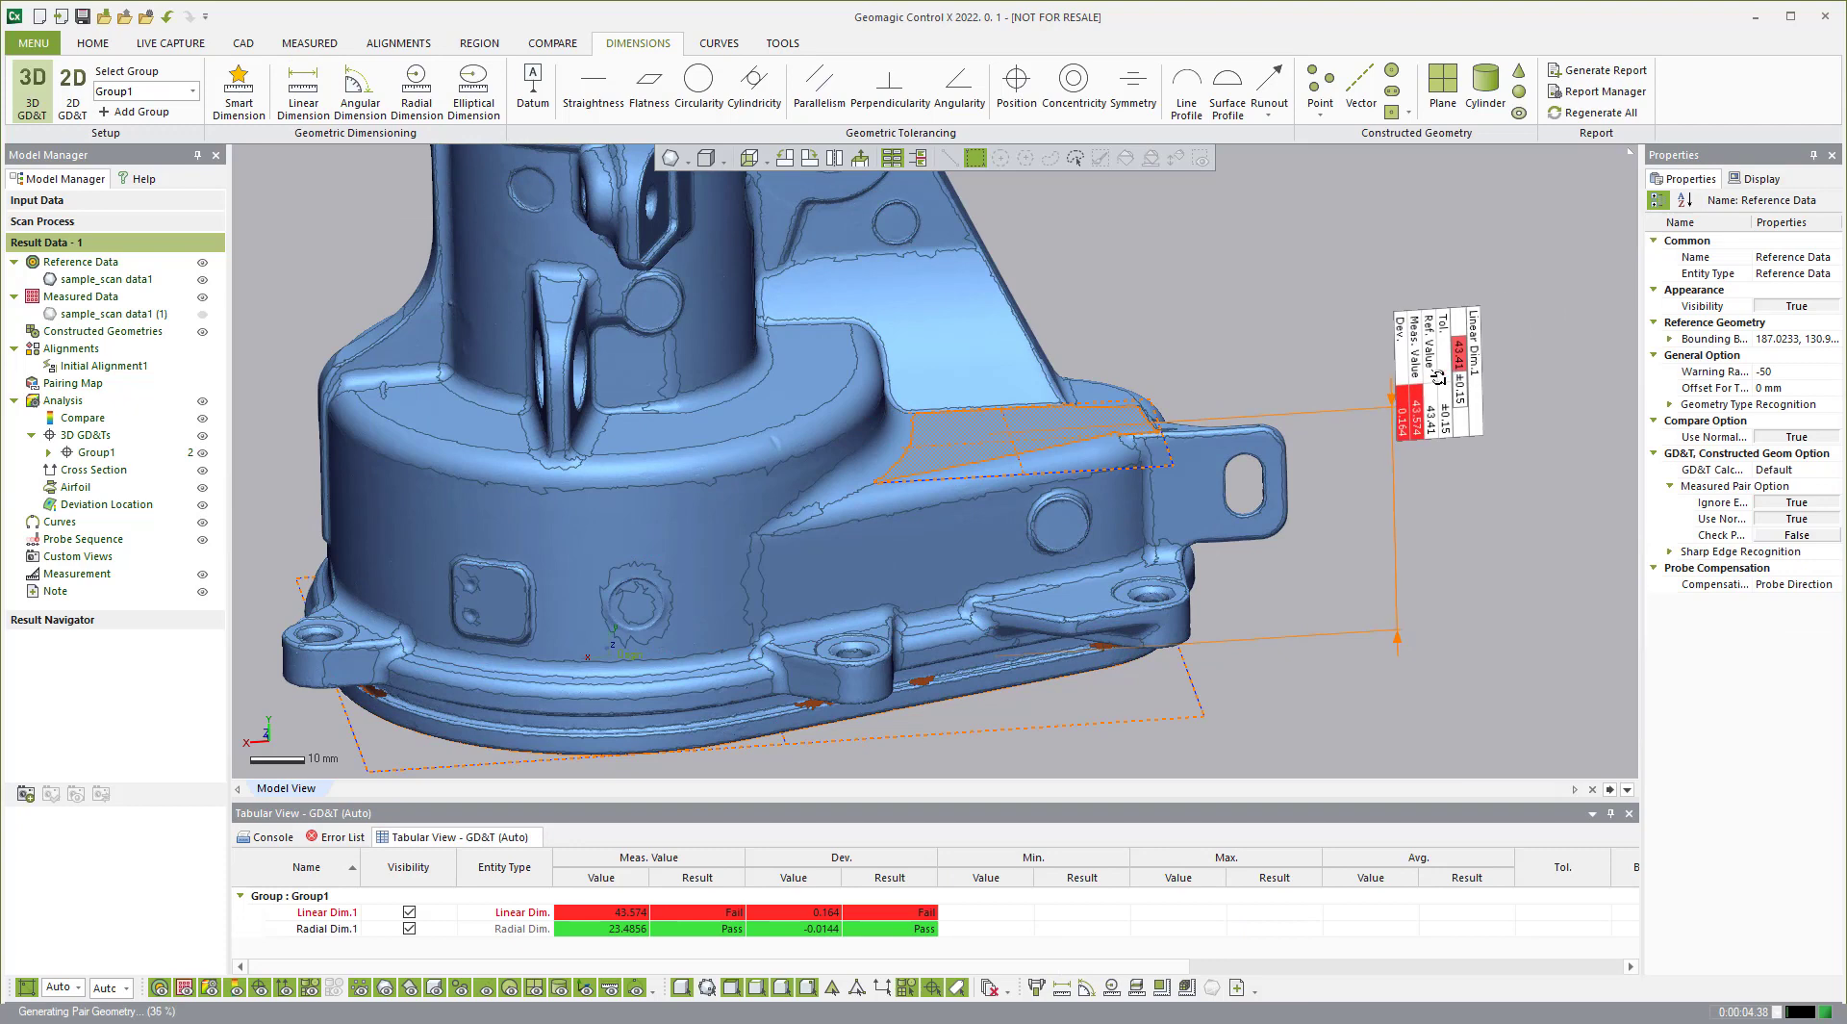
Step: Change the rim-to-ledge linear dimension's tolerance to ±0.2
{"action": "double_click", "coordinate": [1450, 378]}
{"action": "left_click", "coordinate": [356, 309]}
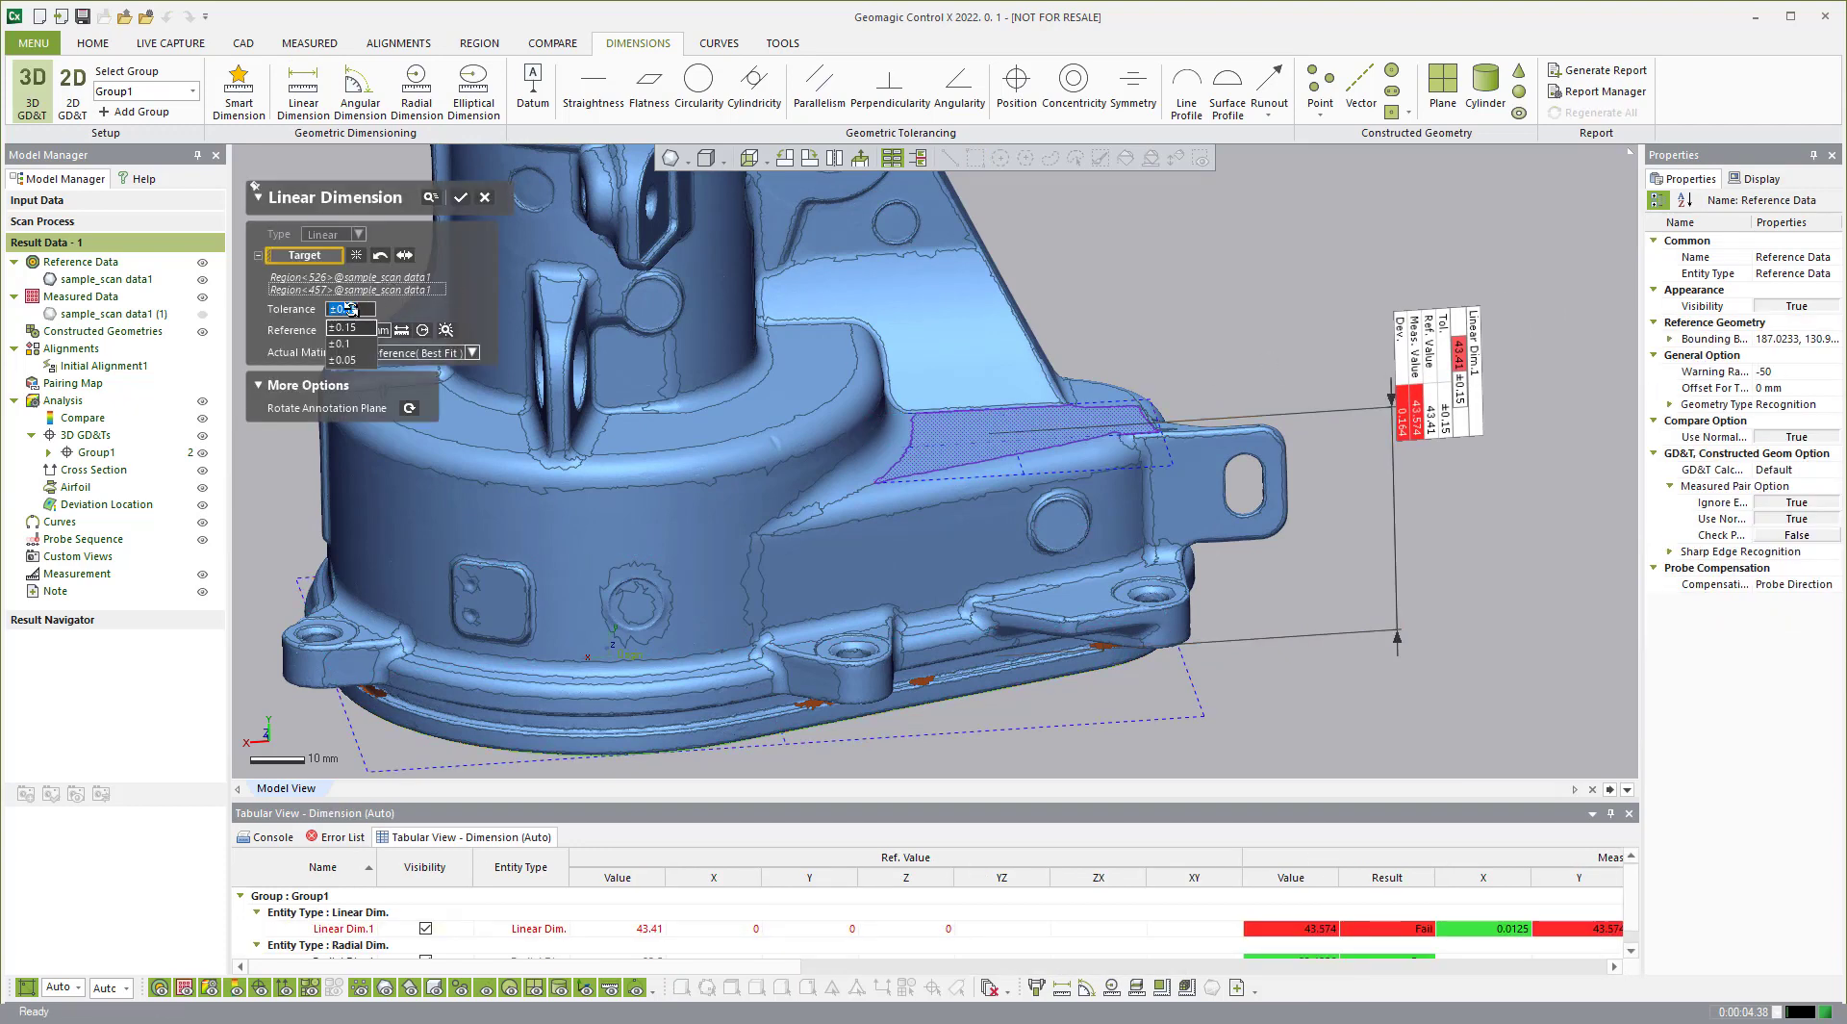
{"action": "type", "text": ".2"}
{"action": "key", "text": "Return"}
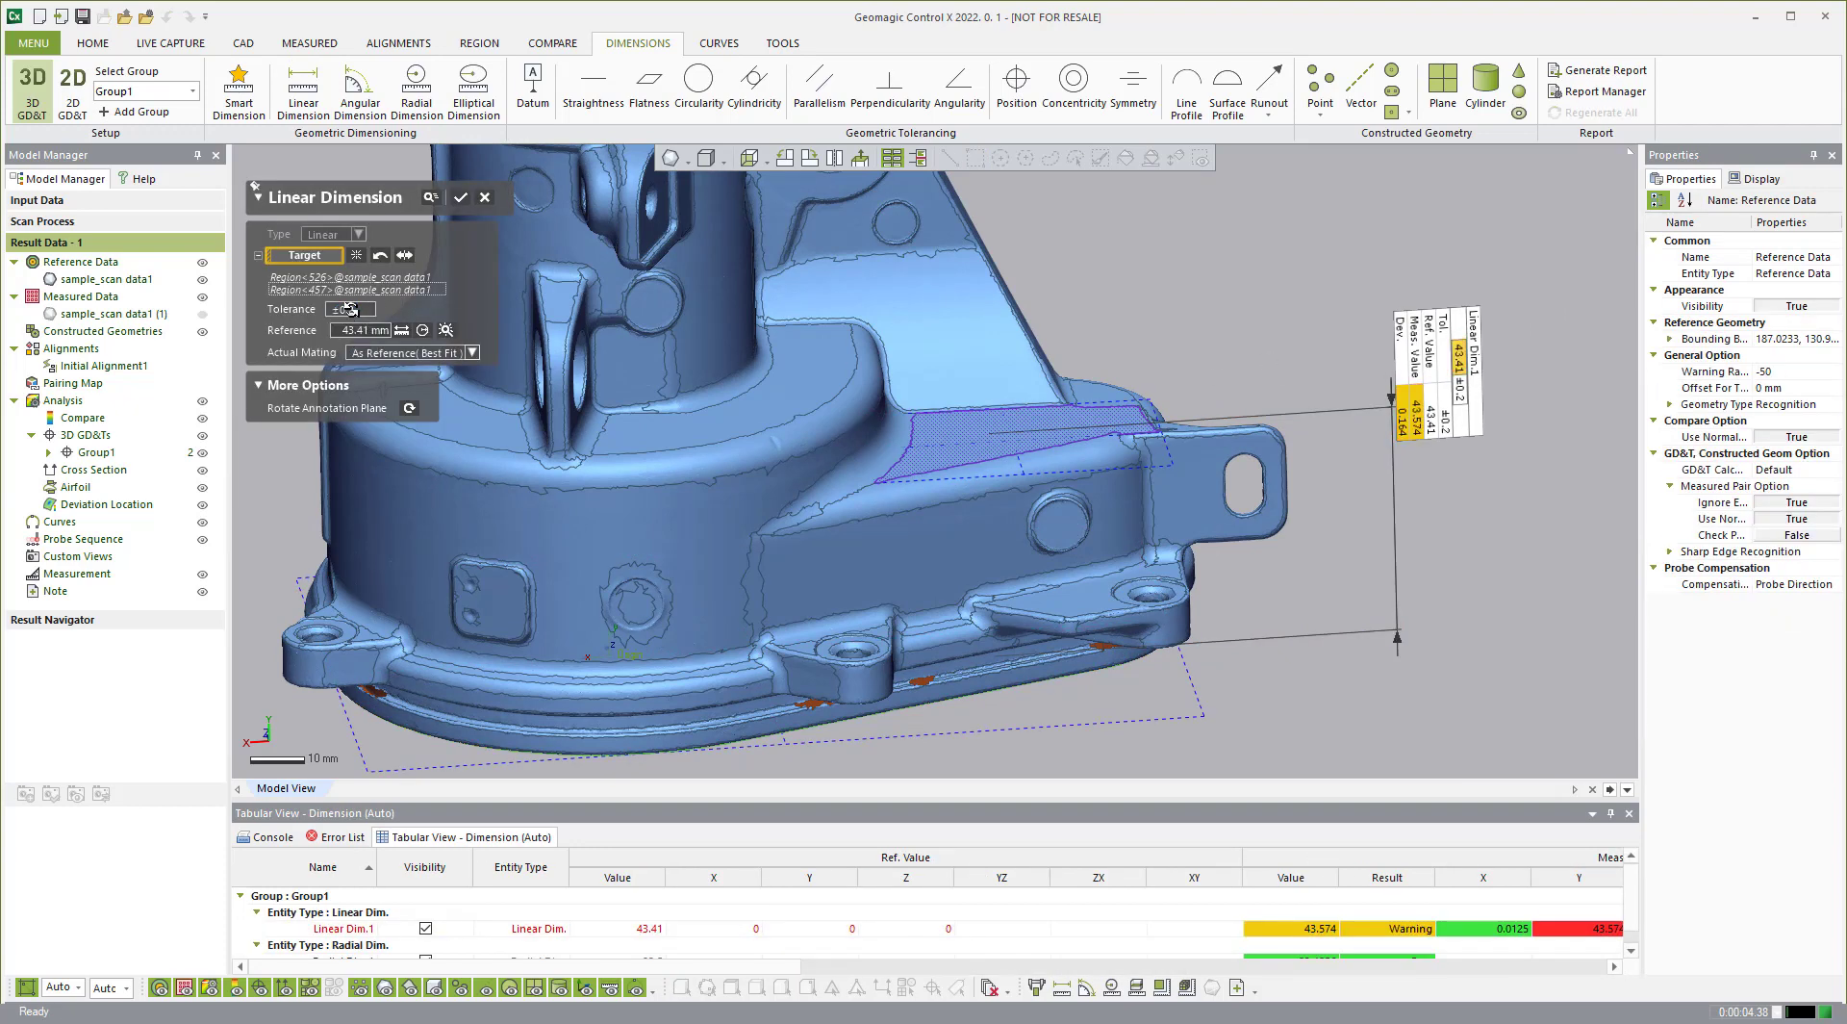
{"action": "left_click", "coordinate": [456, 199]}
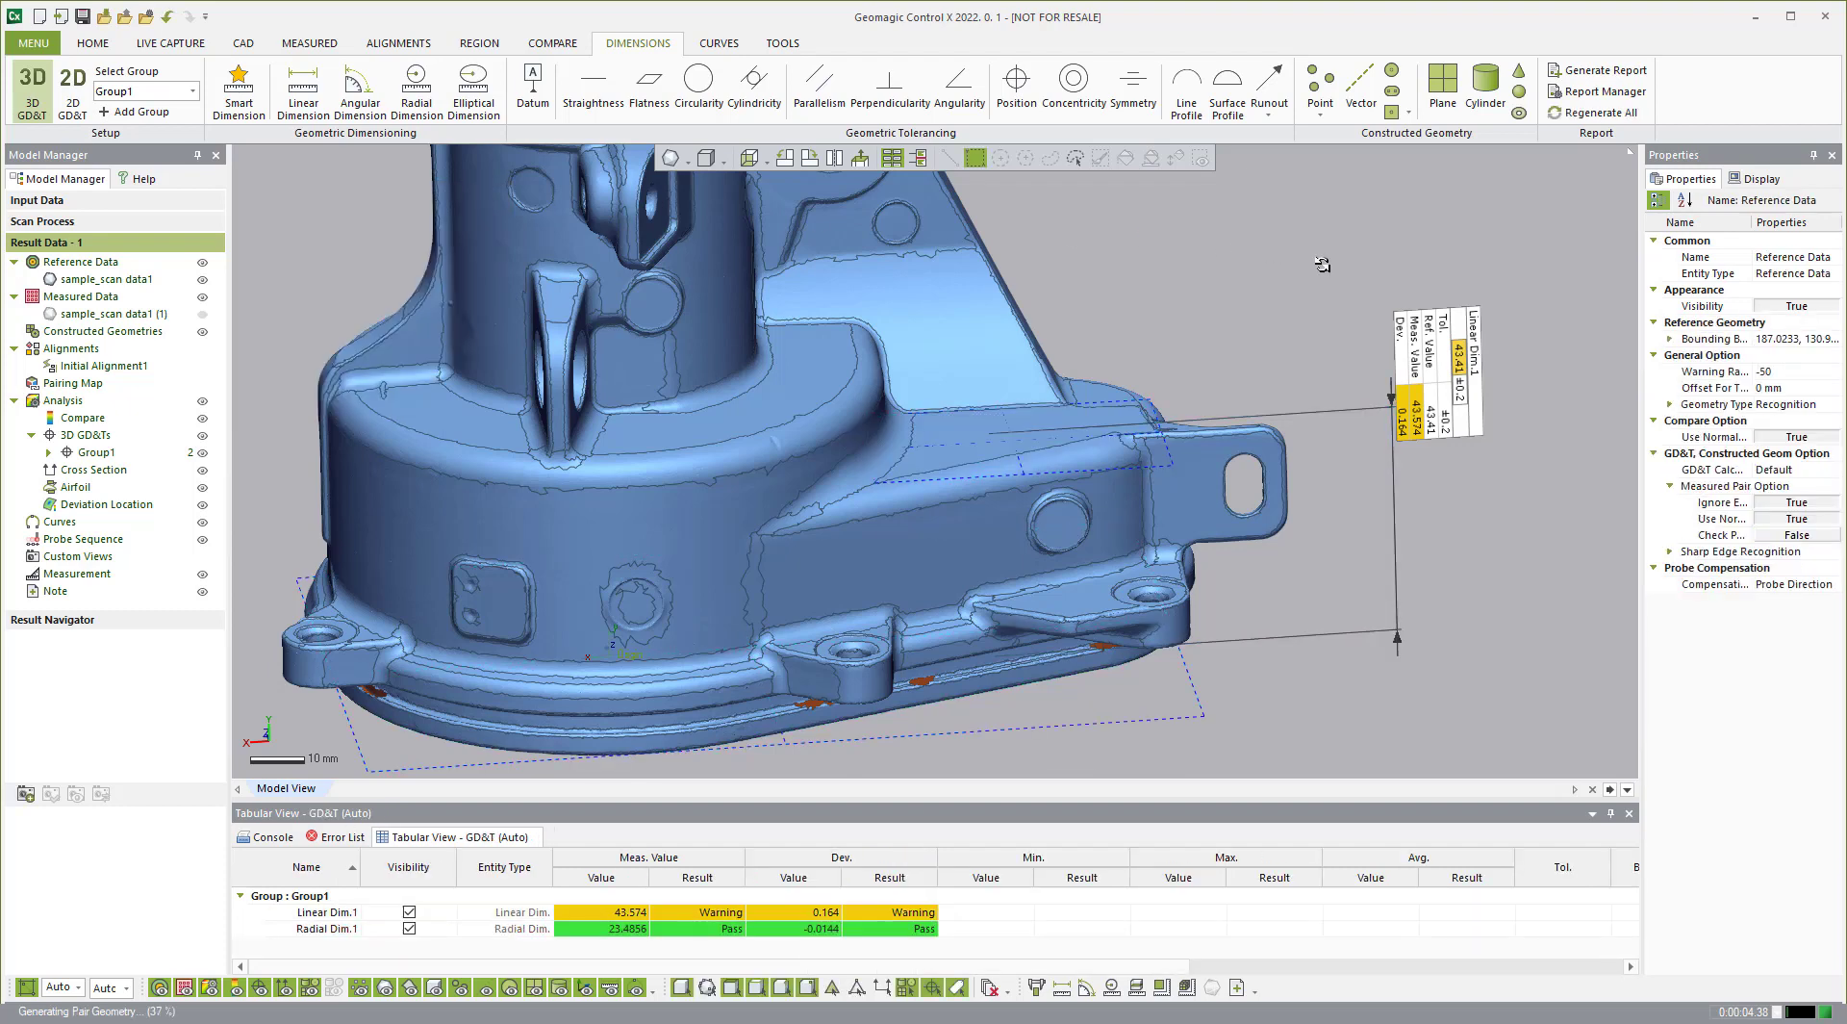
Step: Add an angular dimension between the mounting lug's flat top and the adjacent large rectangular side face, with a 90° reference
{"action": "right_click_drag", "start_coordinate": [1322, 265], "coordinate": [850, 337]}
{"action": "left_click", "coordinate": [358, 92]}
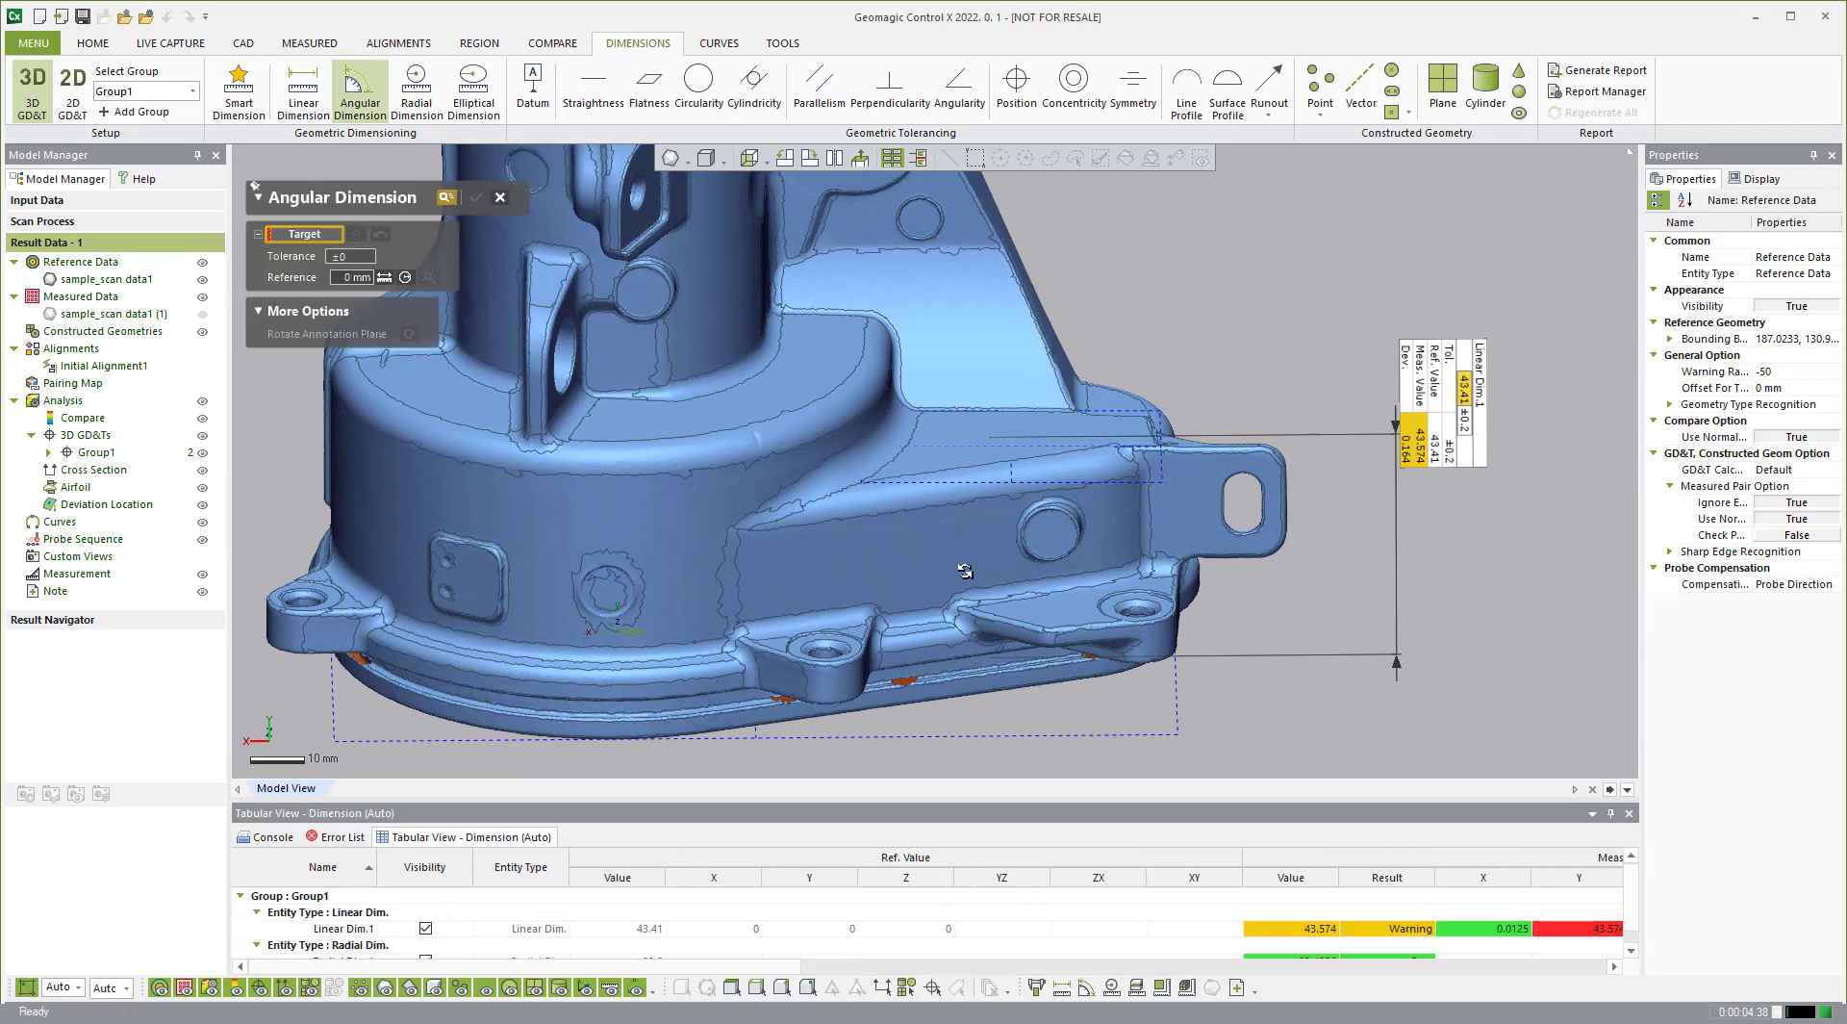
{"action": "right_click_drag", "start_coordinate": [1043, 528], "coordinate": [1109, 610]}
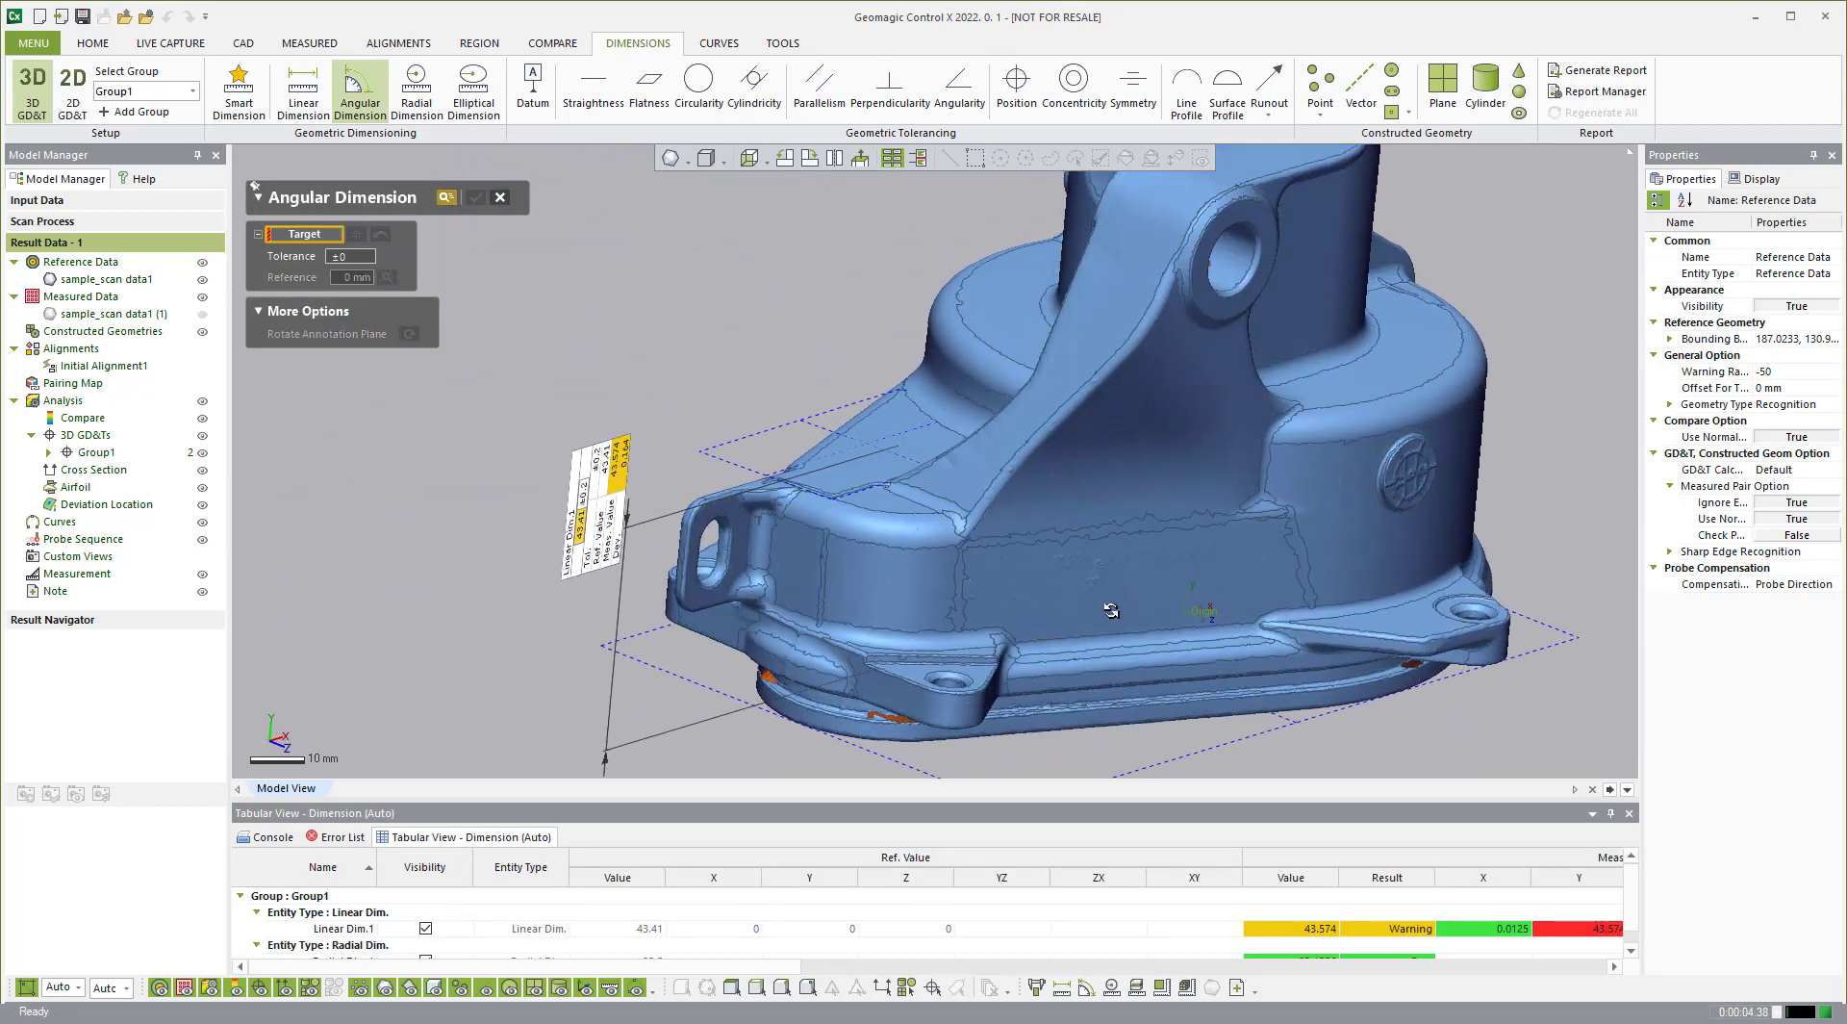
{"action": "left_click", "coordinate": [904, 657]}
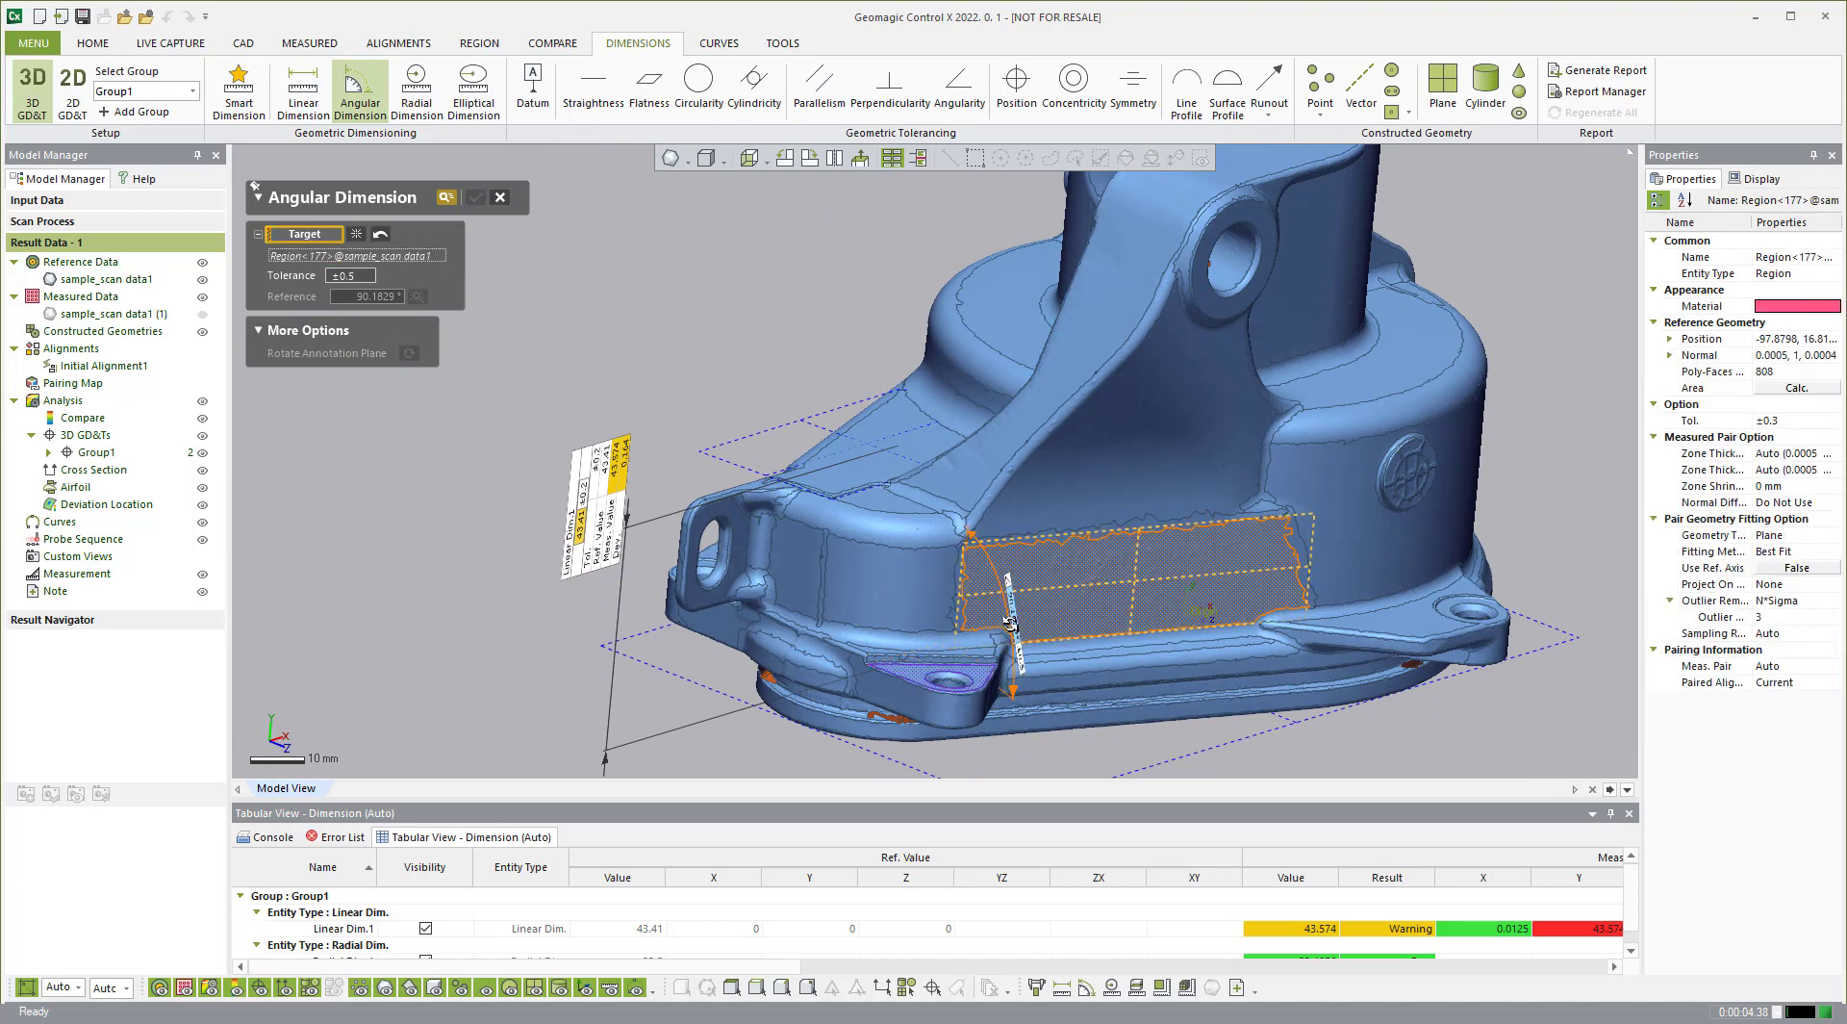
{"action": "left_click", "coordinate": [1010, 613]}
{"action": "right_click_drag", "start_coordinate": [1010, 613], "coordinate": [732, 390]}
{"action": "left_click", "coordinate": [1251, 616]}
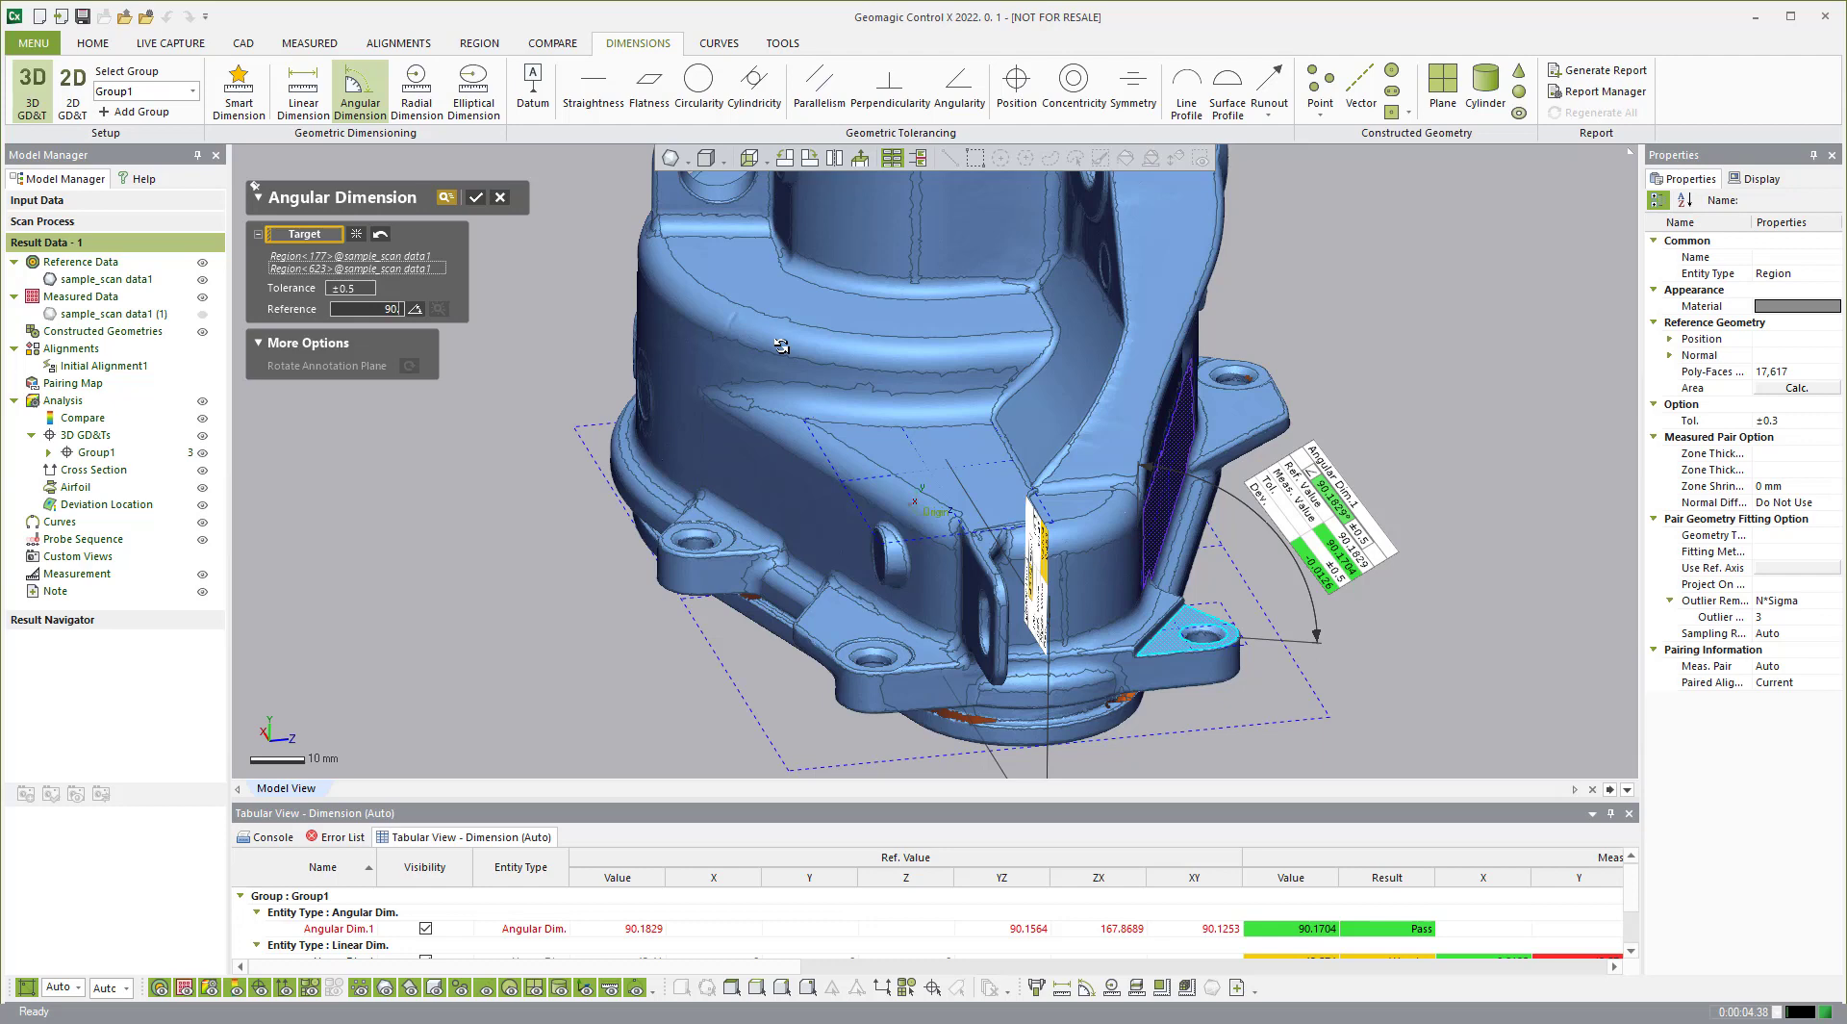
{"action": "left_click", "coordinate": [475, 196]}
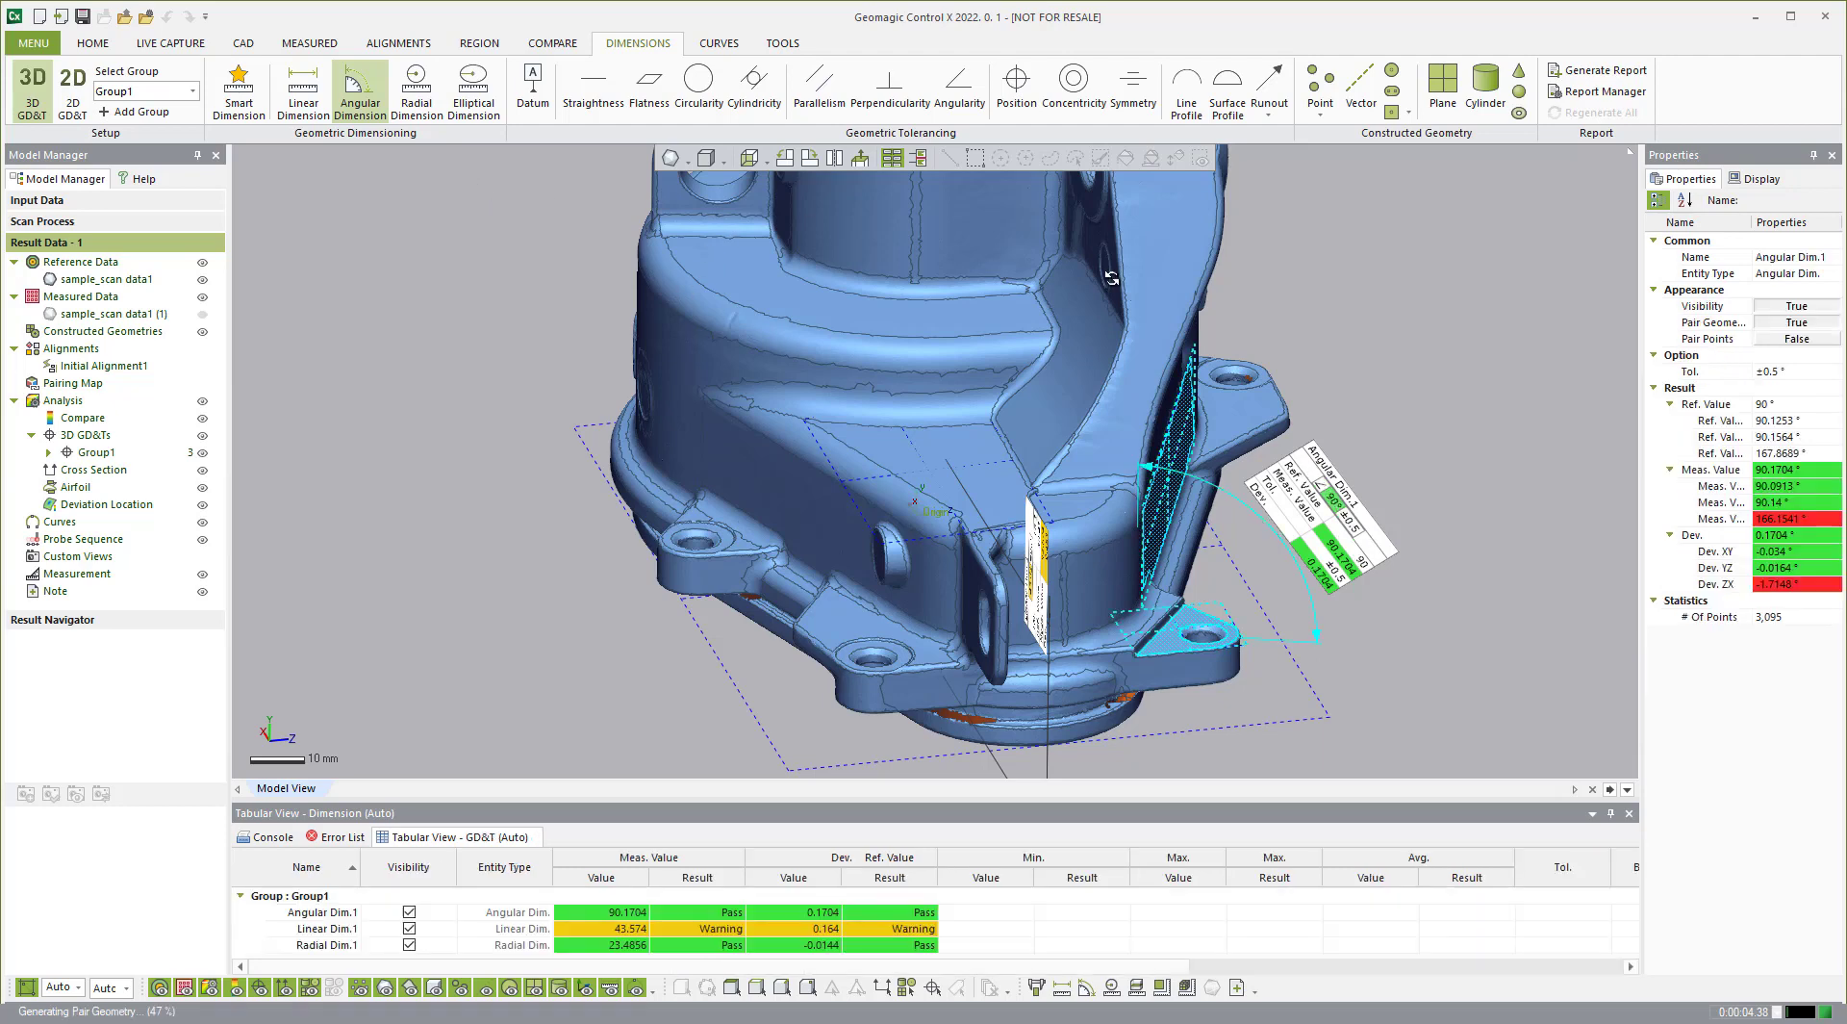
Step: Add an individual linear dimension between the centres of two mounting lug holes on either side of the slotted tab, placed below the base
{"action": "right_click_drag", "start_coordinate": [1541, 468], "coordinate": [1390, 539]}
{"action": "left_click", "coordinate": [303, 88]}
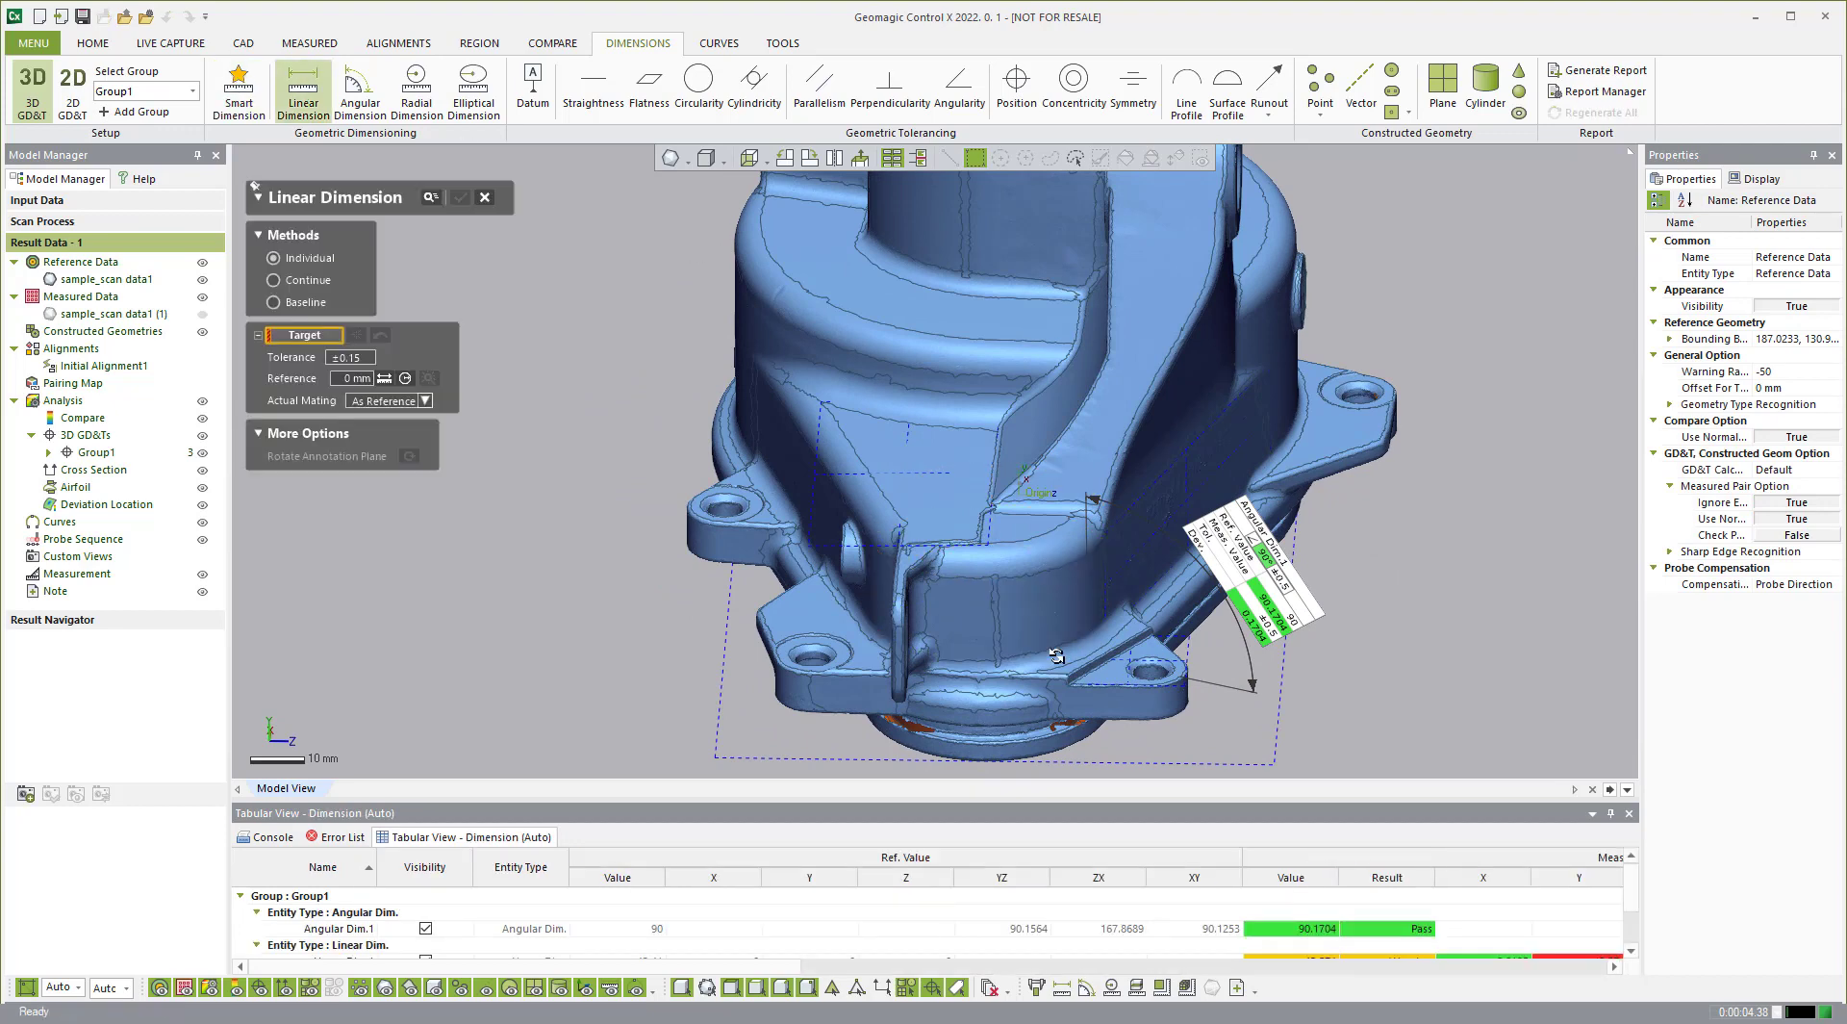
{"action": "left_click", "coordinate": [724, 505]}
{"action": "scroll", "coordinate": [820, 643], "scroll_direction": "up", "scroll_amount": 4}
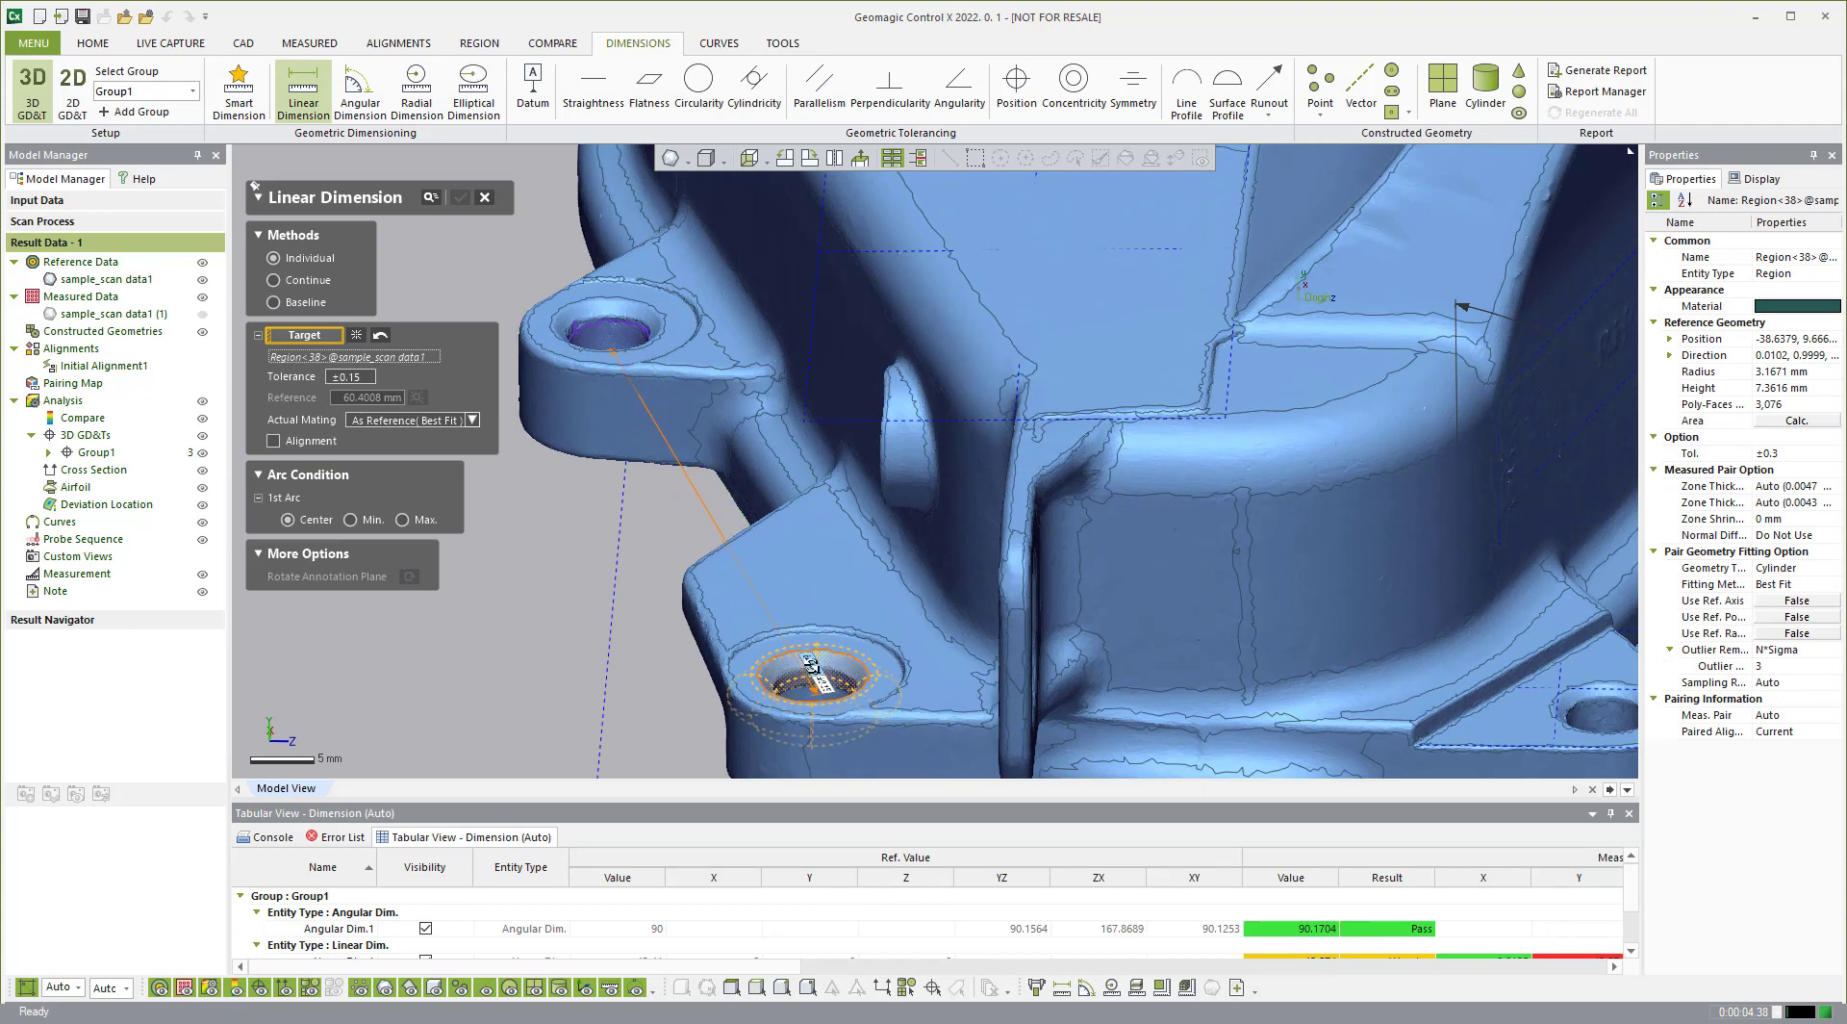
{"action": "left_click", "coordinate": [1597, 716]}
{"action": "scroll", "coordinate": [909, 576], "scroll_direction": "down", "scroll_amount": 4}
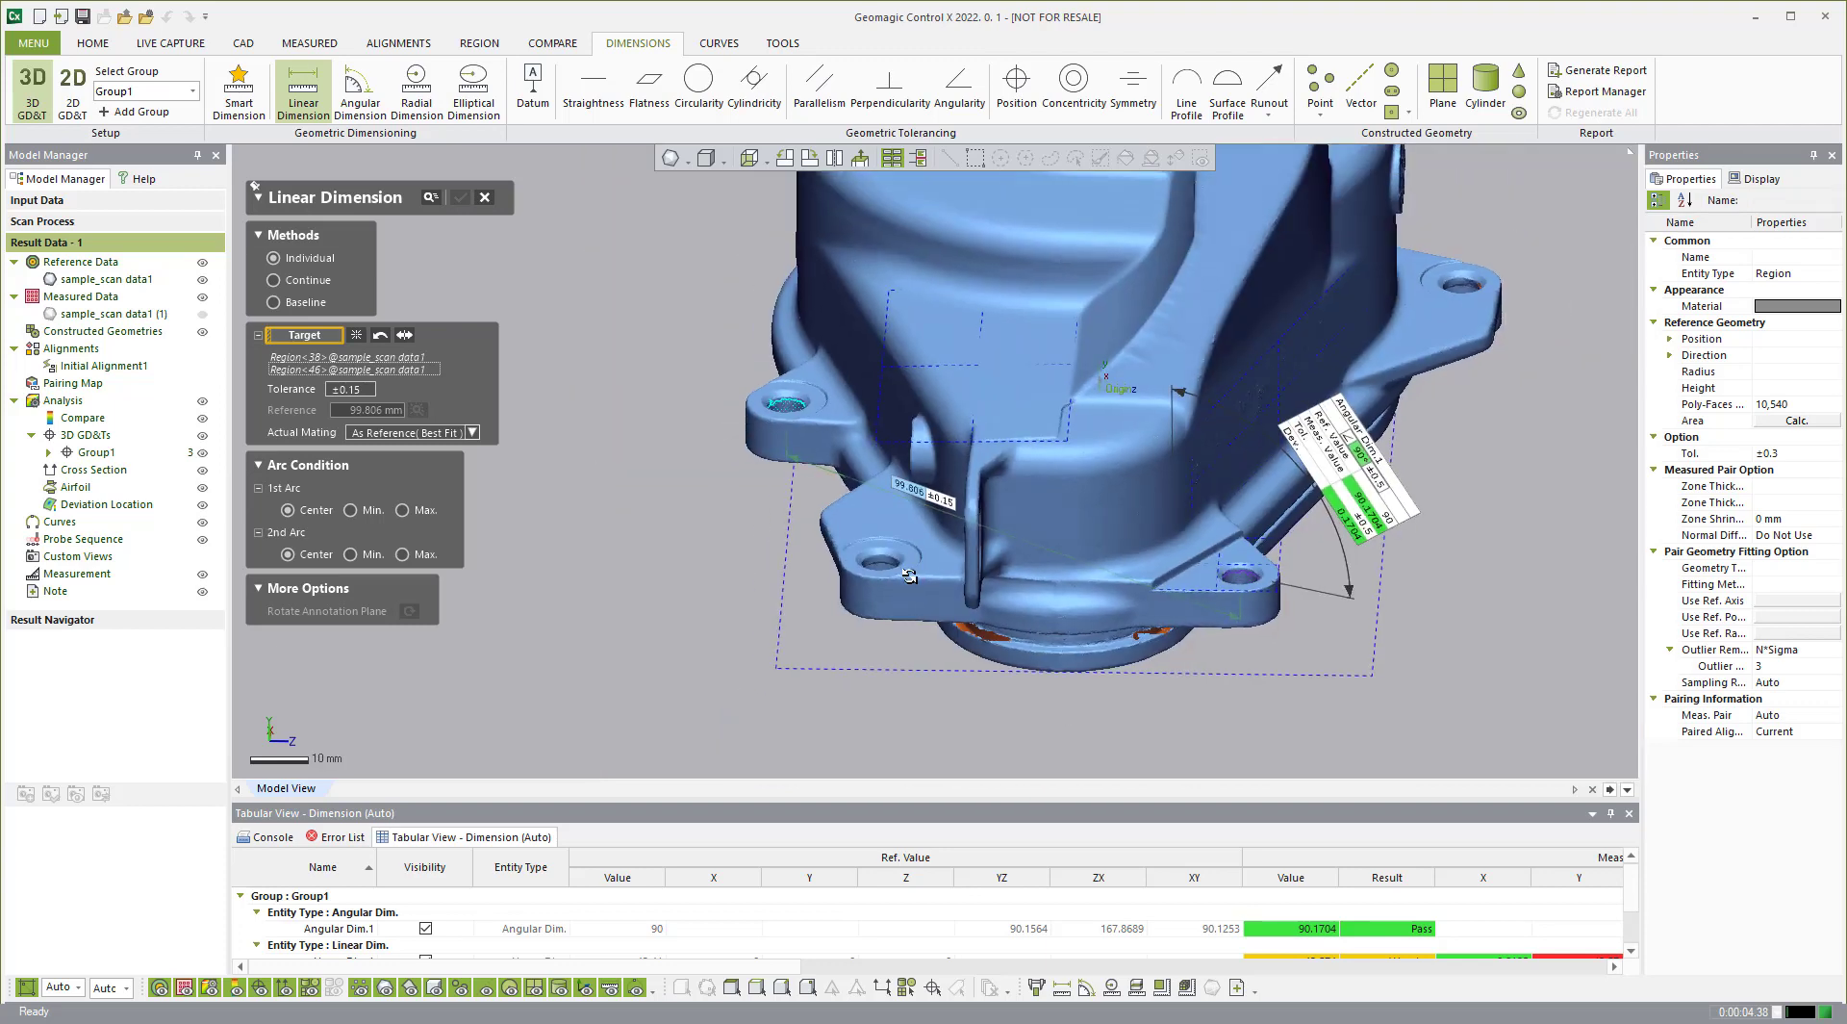
{"action": "scroll", "coordinate": [909, 575], "scroll_direction": "down", "scroll_amount": 4}
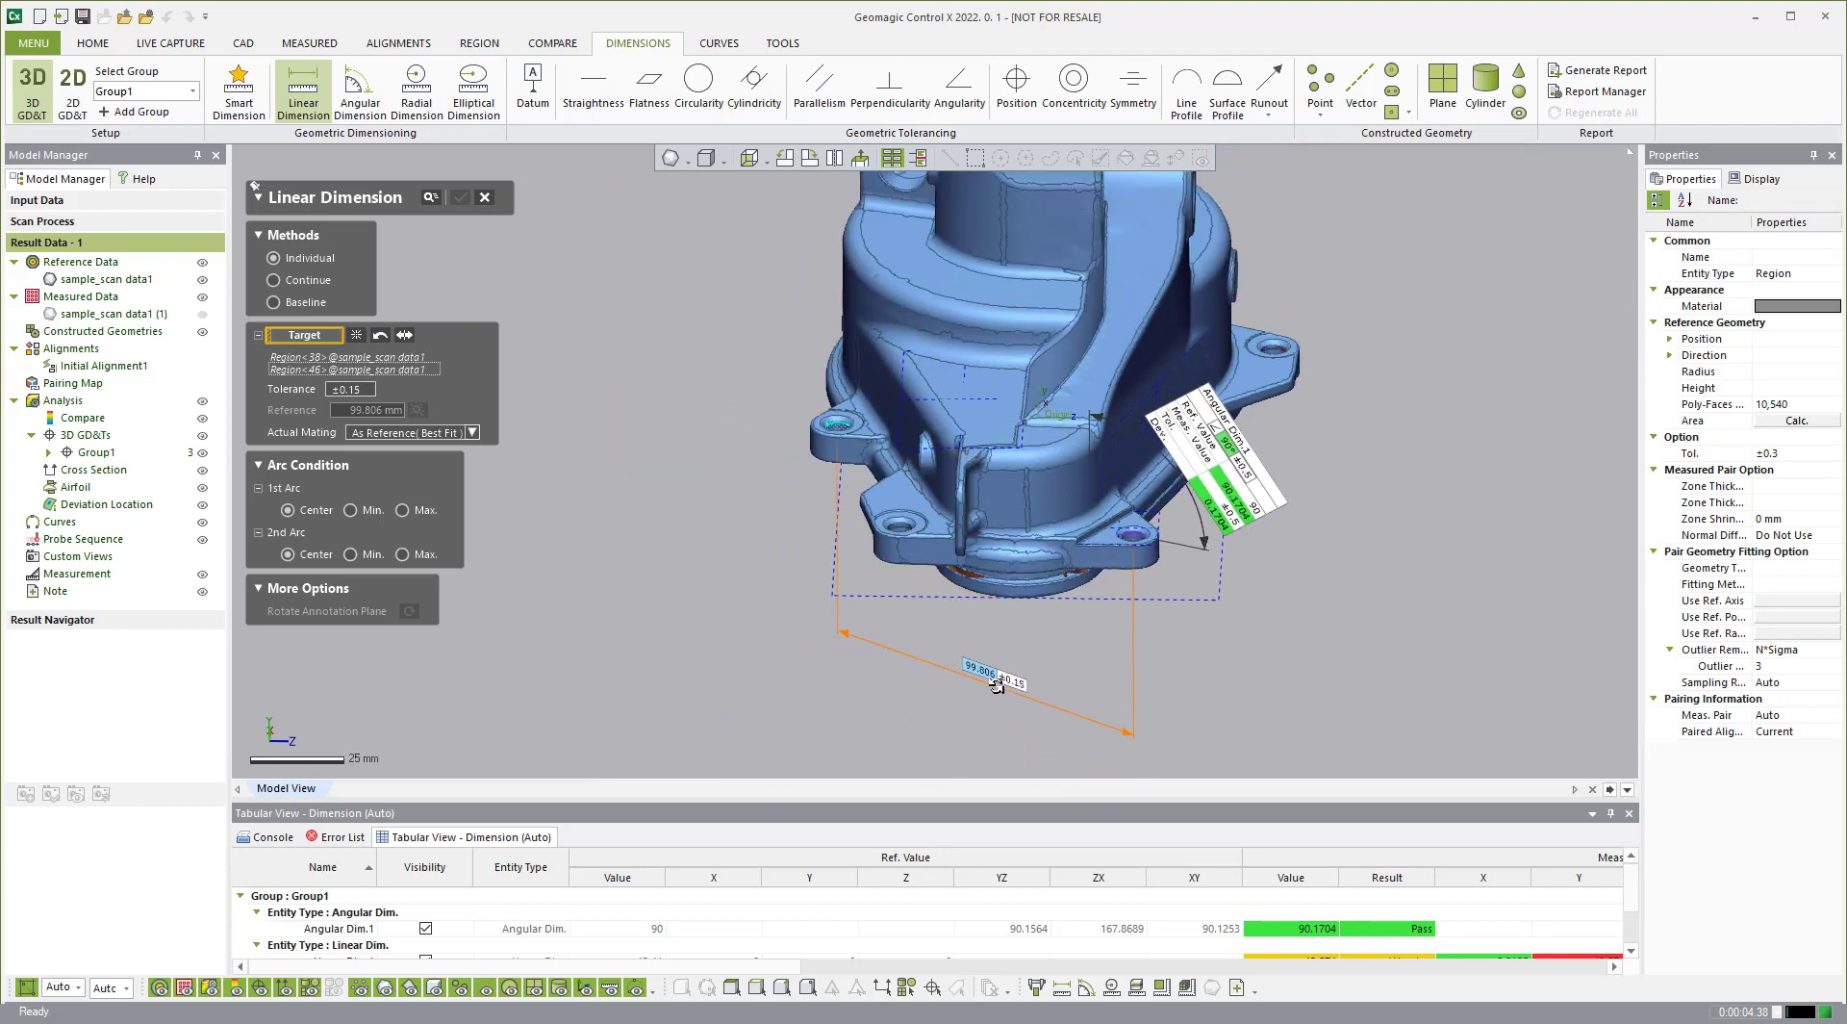
{"action": "left_click", "coordinate": [997, 685]}
{"action": "right_click_drag", "start_coordinate": [997, 685], "coordinate": [944, 676]}
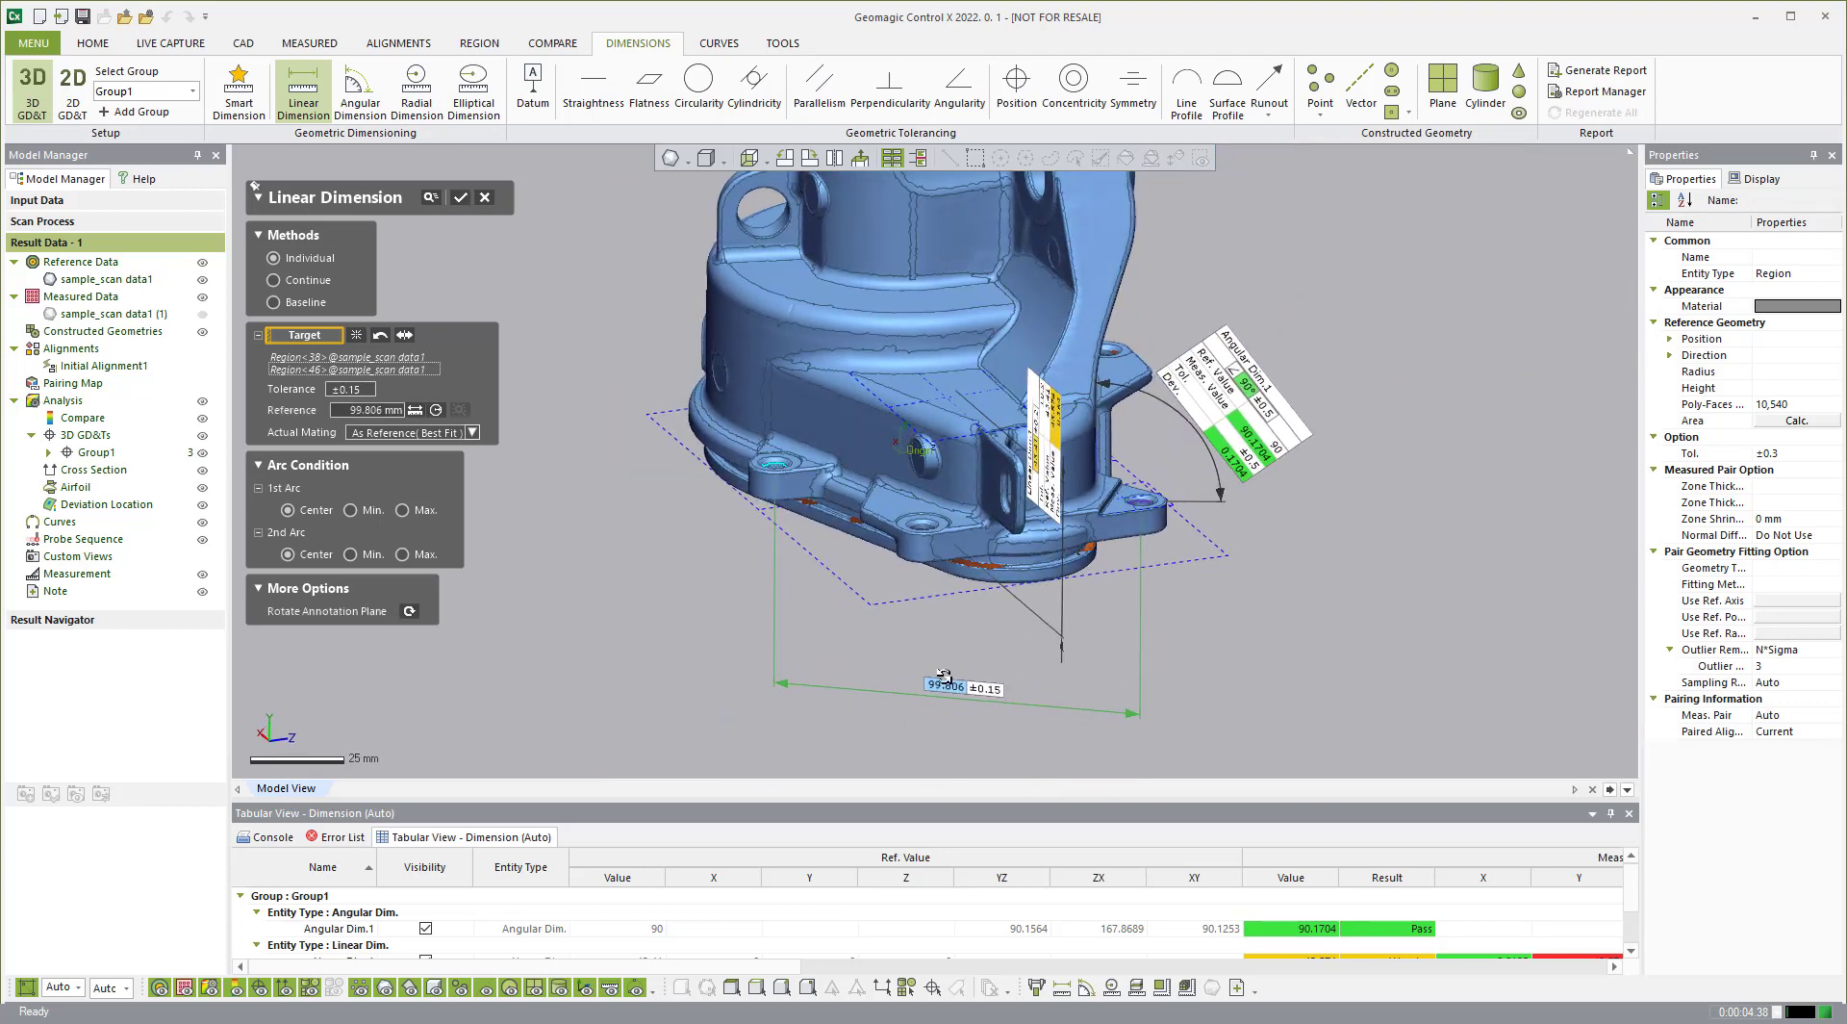
{"action": "right_click_drag", "start_coordinate": [495, 530], "coordinate": [467, 189]}
{"action": "left_click", "coordinate": [455, 196]}
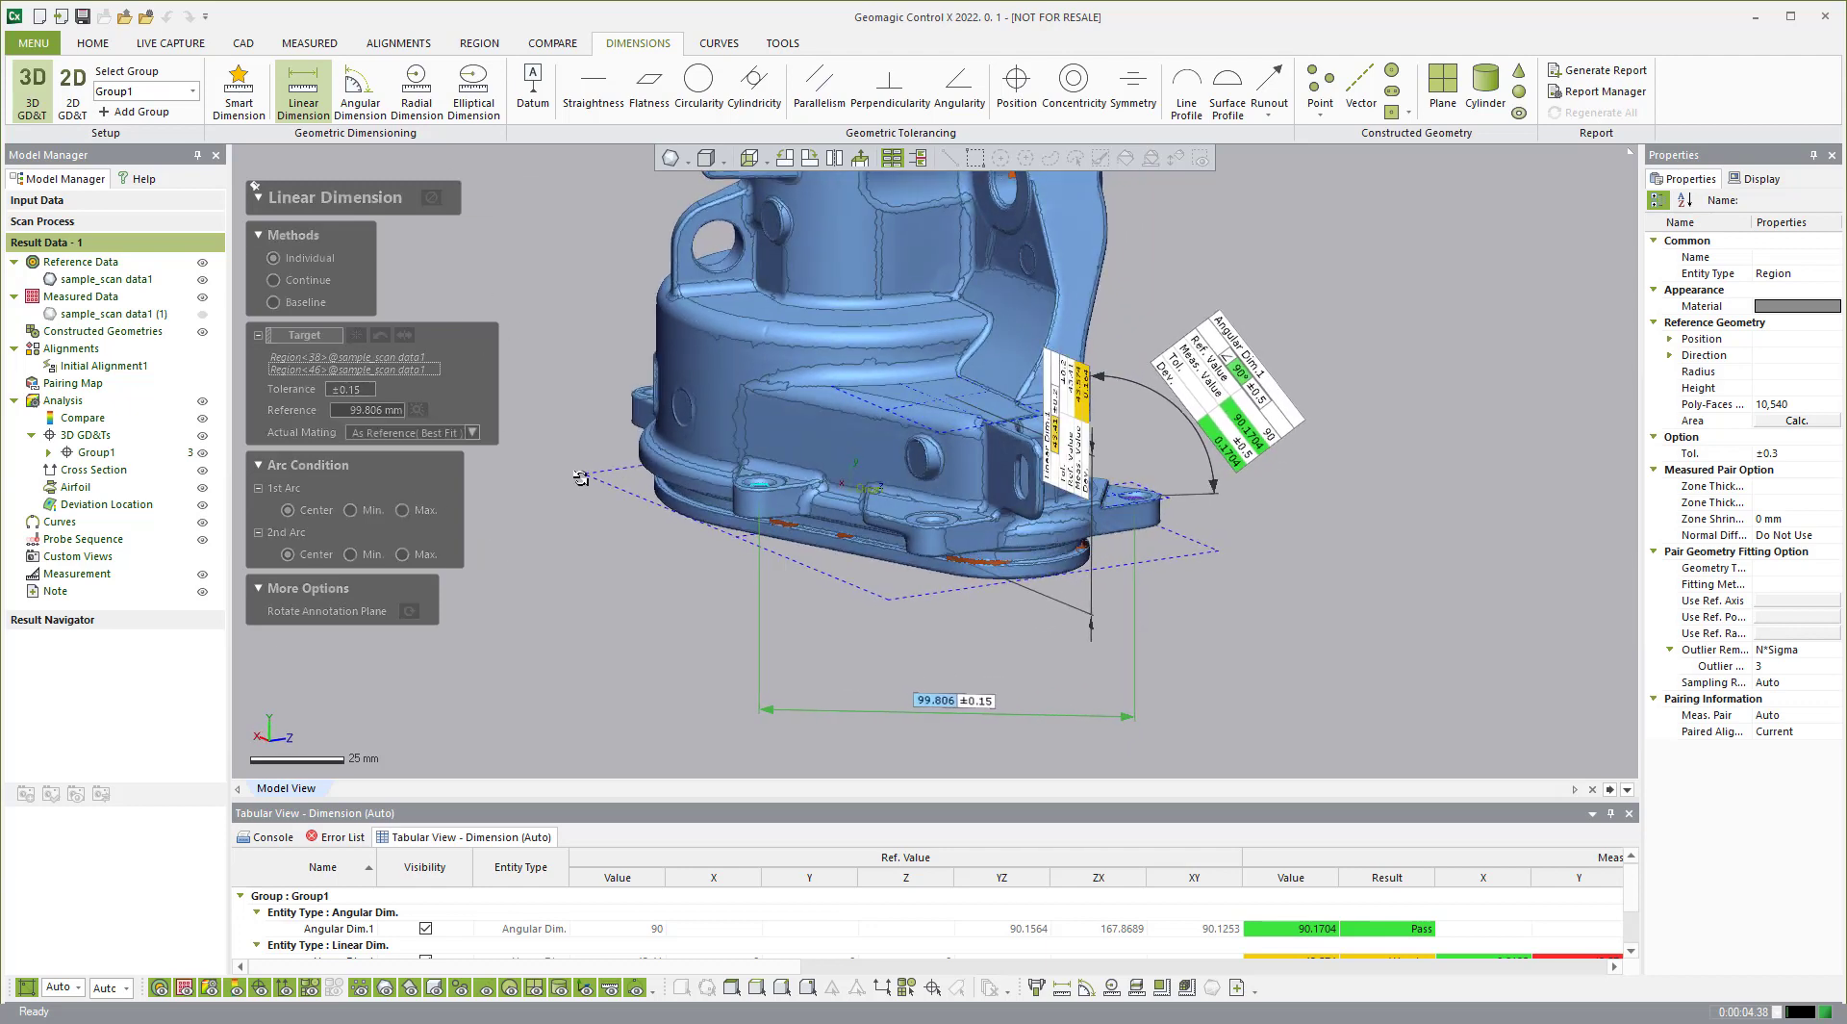
Step: Delete the measured scan sample_scan data1 (1) and bring in sample_scan data3 as the measured data in its place
{"action": "right_click_drag", "start_coordinate": [938, 675], "coordinate": [876, 206]}
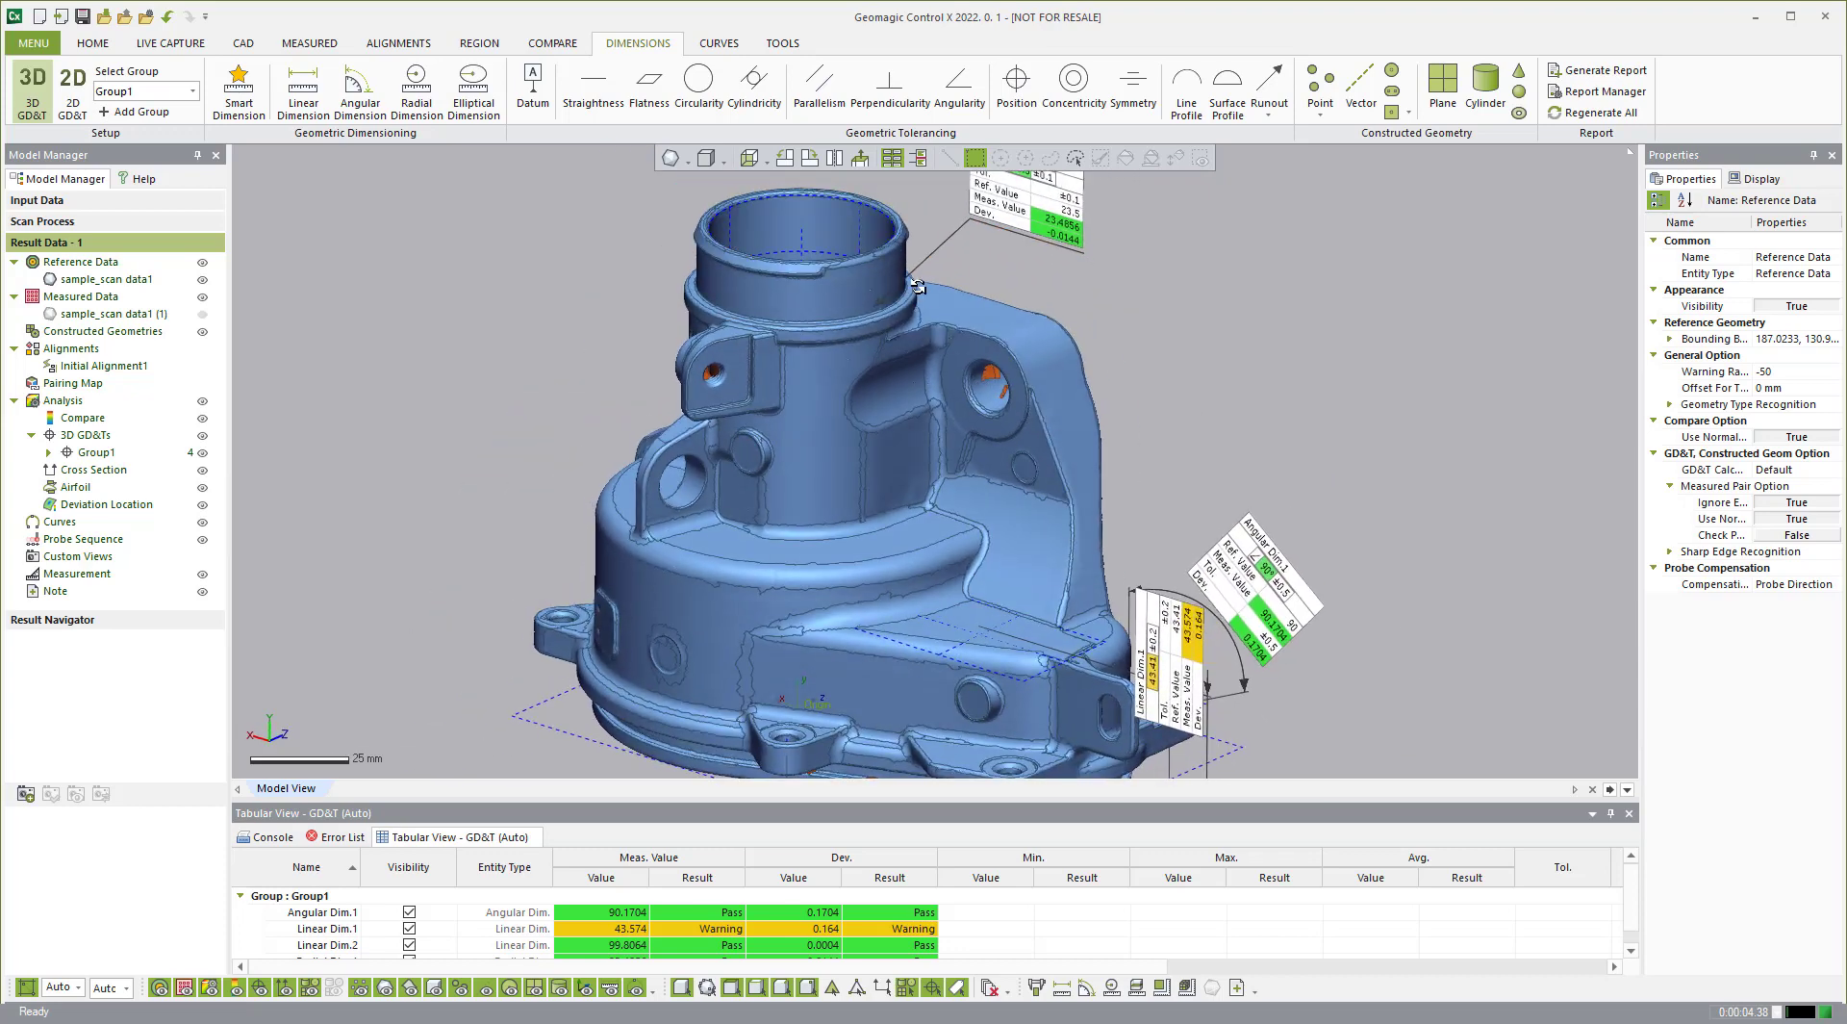
{"action": "scroll", "coordinate": [877, 210], "scroll_direction": "down", "scroll_amount": 3}
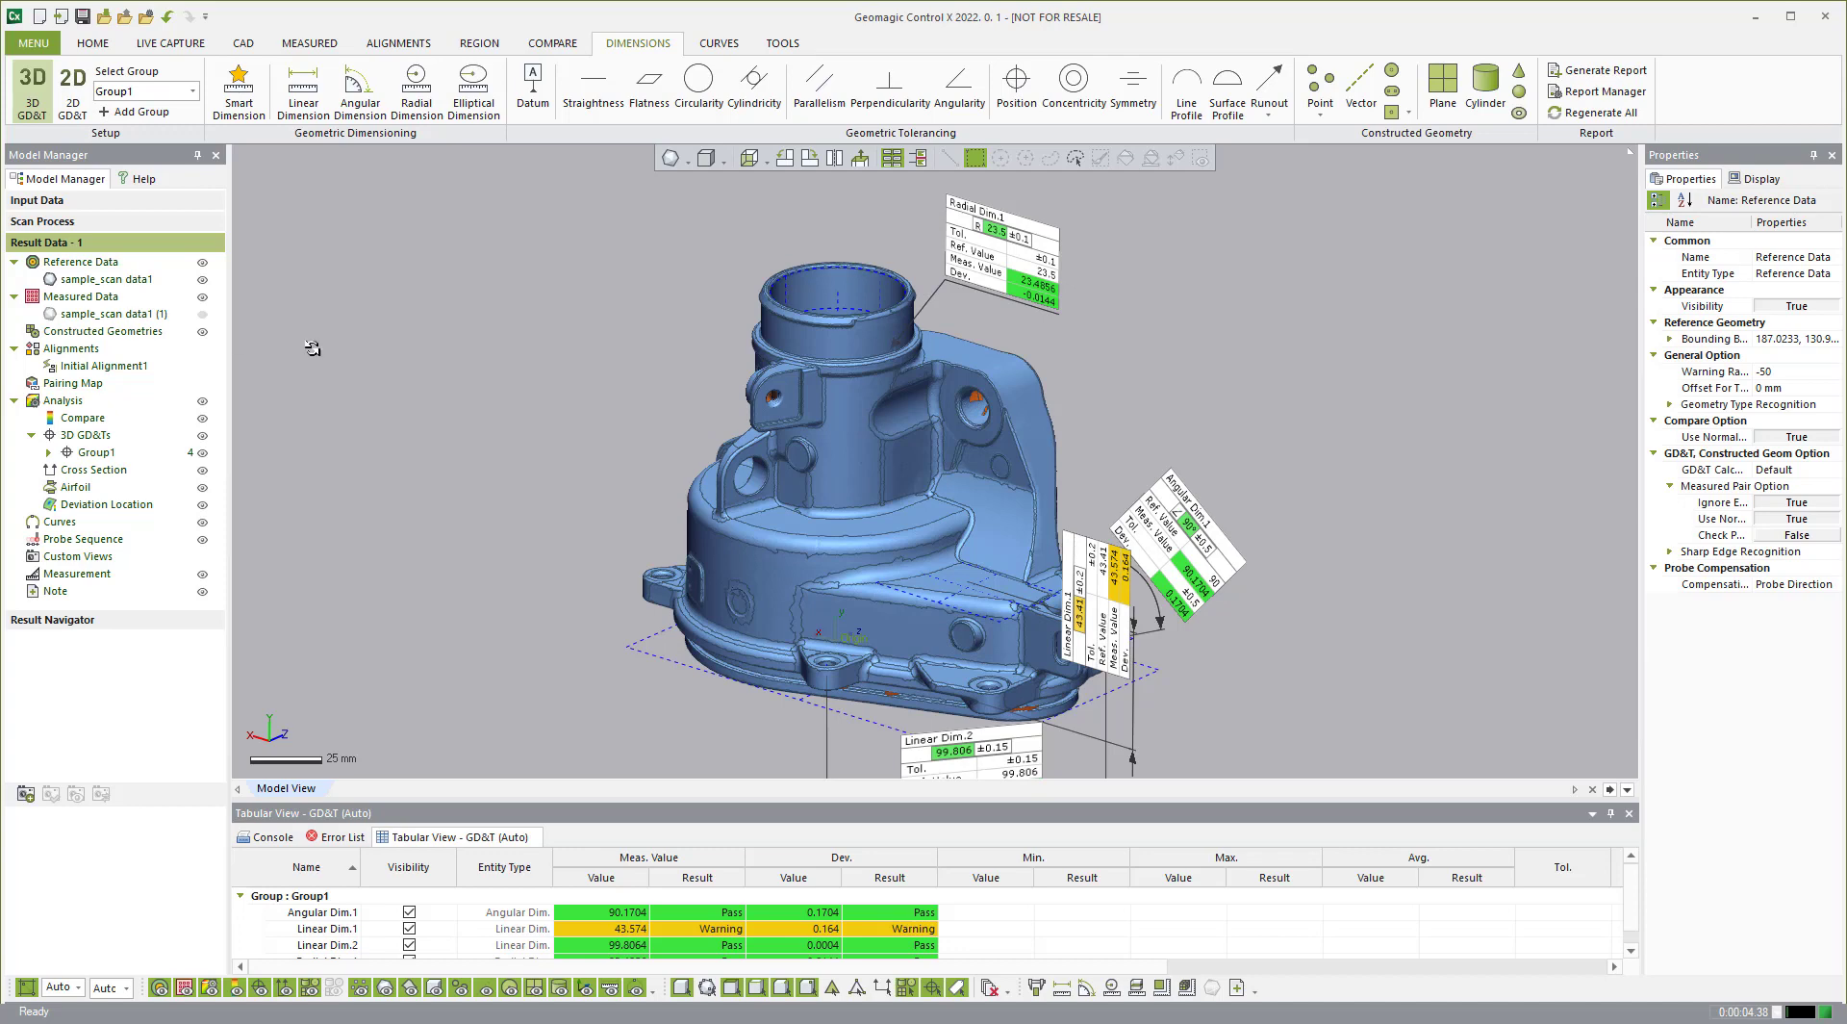
{"action": "scroll", "coordinate": [981, 442], "scroll_direction": "down", "scroll_amount": 3}
{"action": "scroll", "coordinate": [1002, 643], "scroll_direction": "up", "scroll_amount": 3}
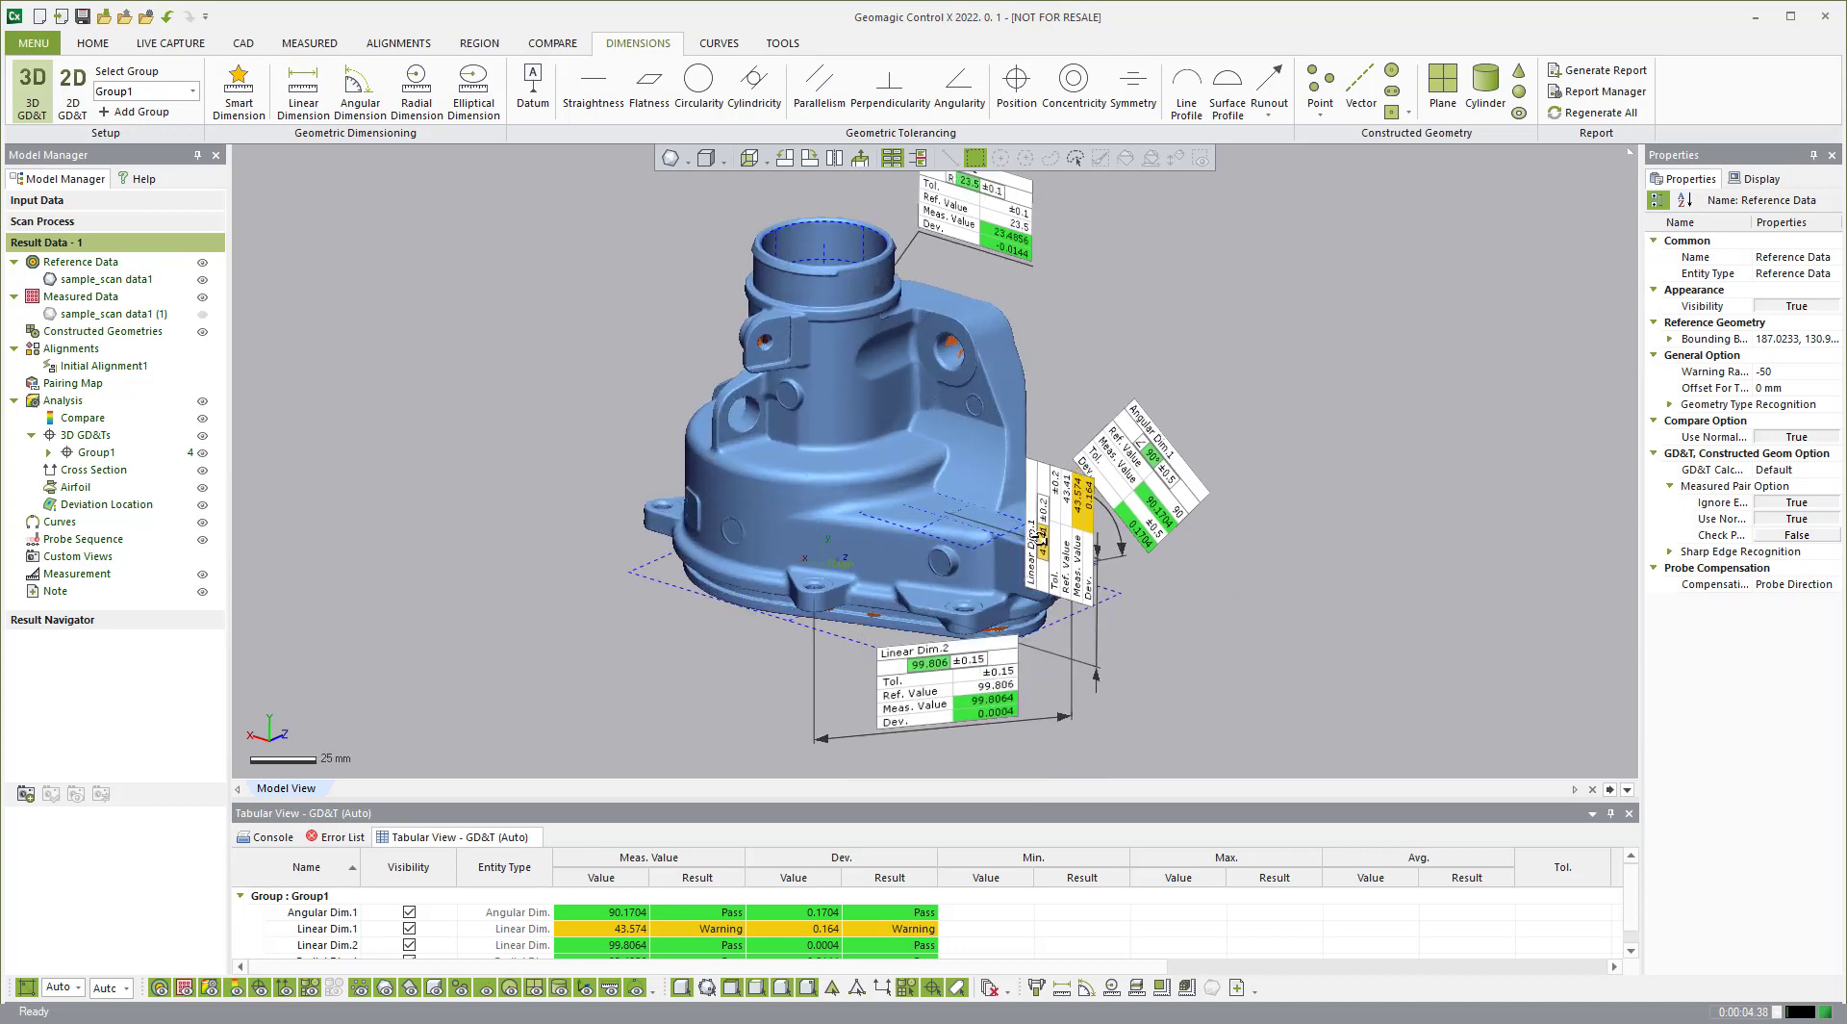
{"action": "right_click_drag", "start_coordinate": [1169, 306], "coordinate": [1106, 314]}
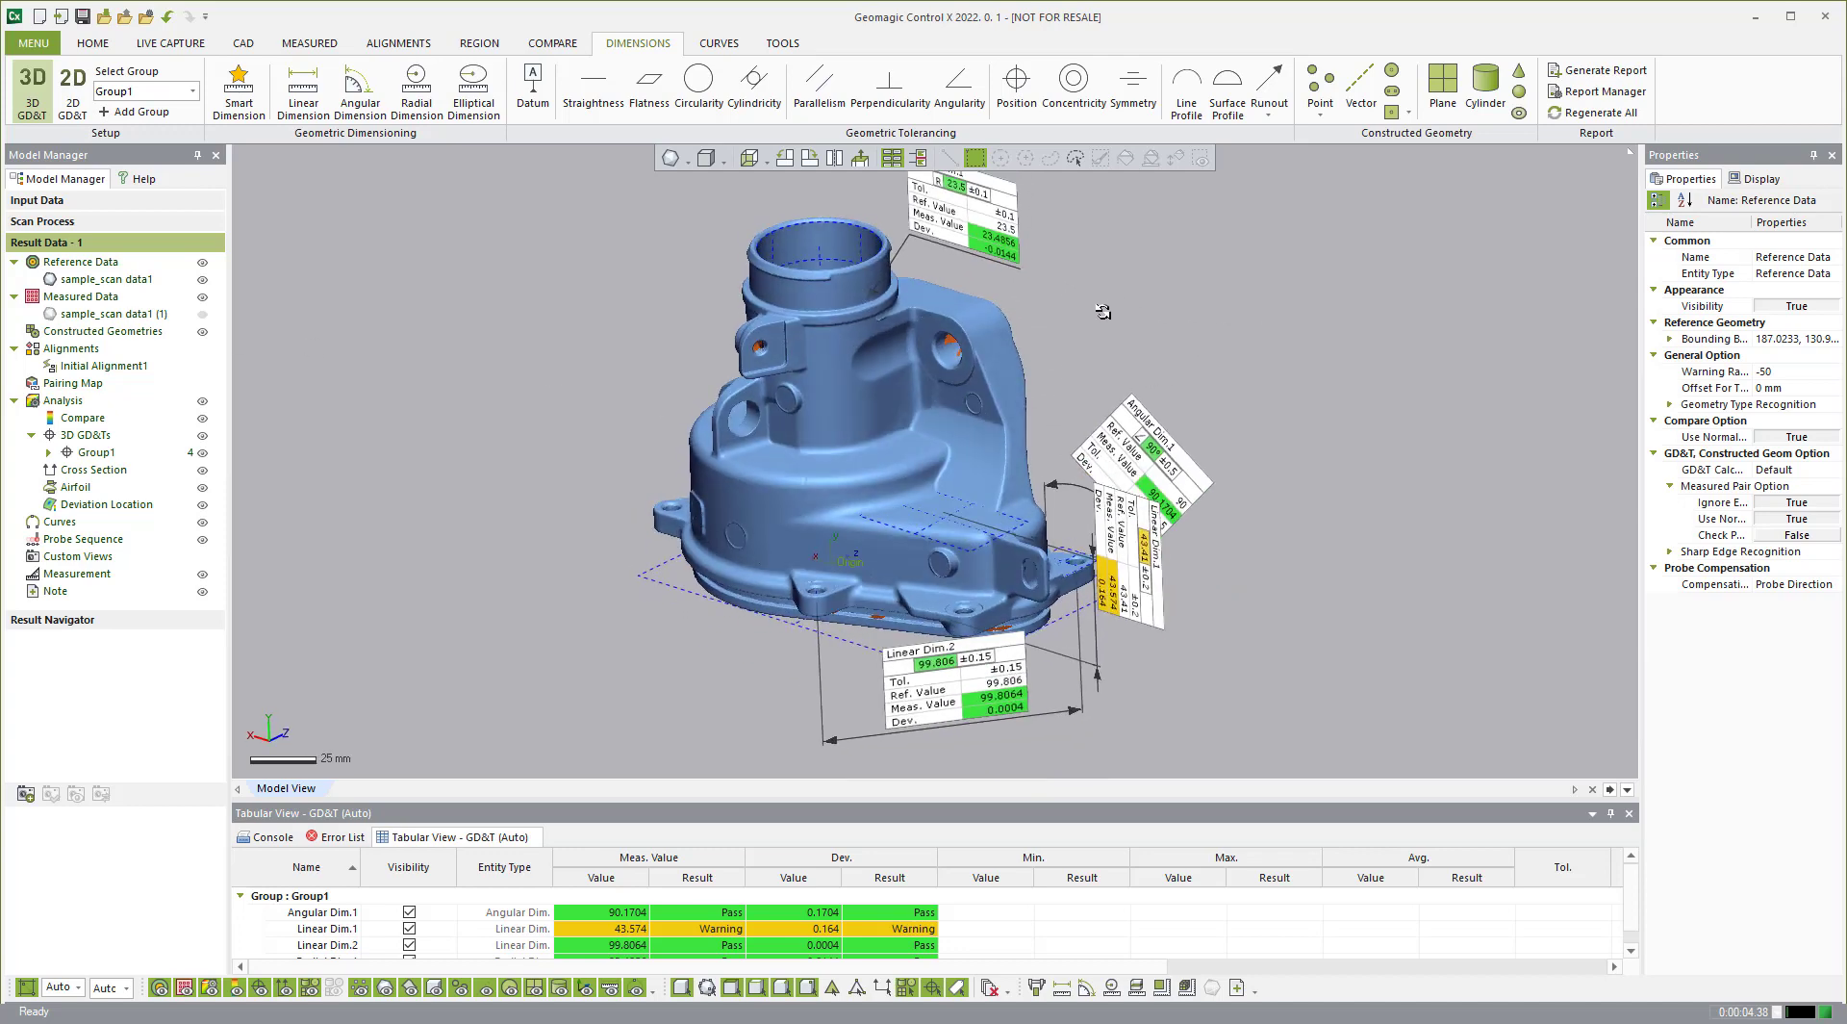
{"action": "left_click", "coordinate": [84, 314]}
{"action": "right_click", "coordinate": [85, 314]}
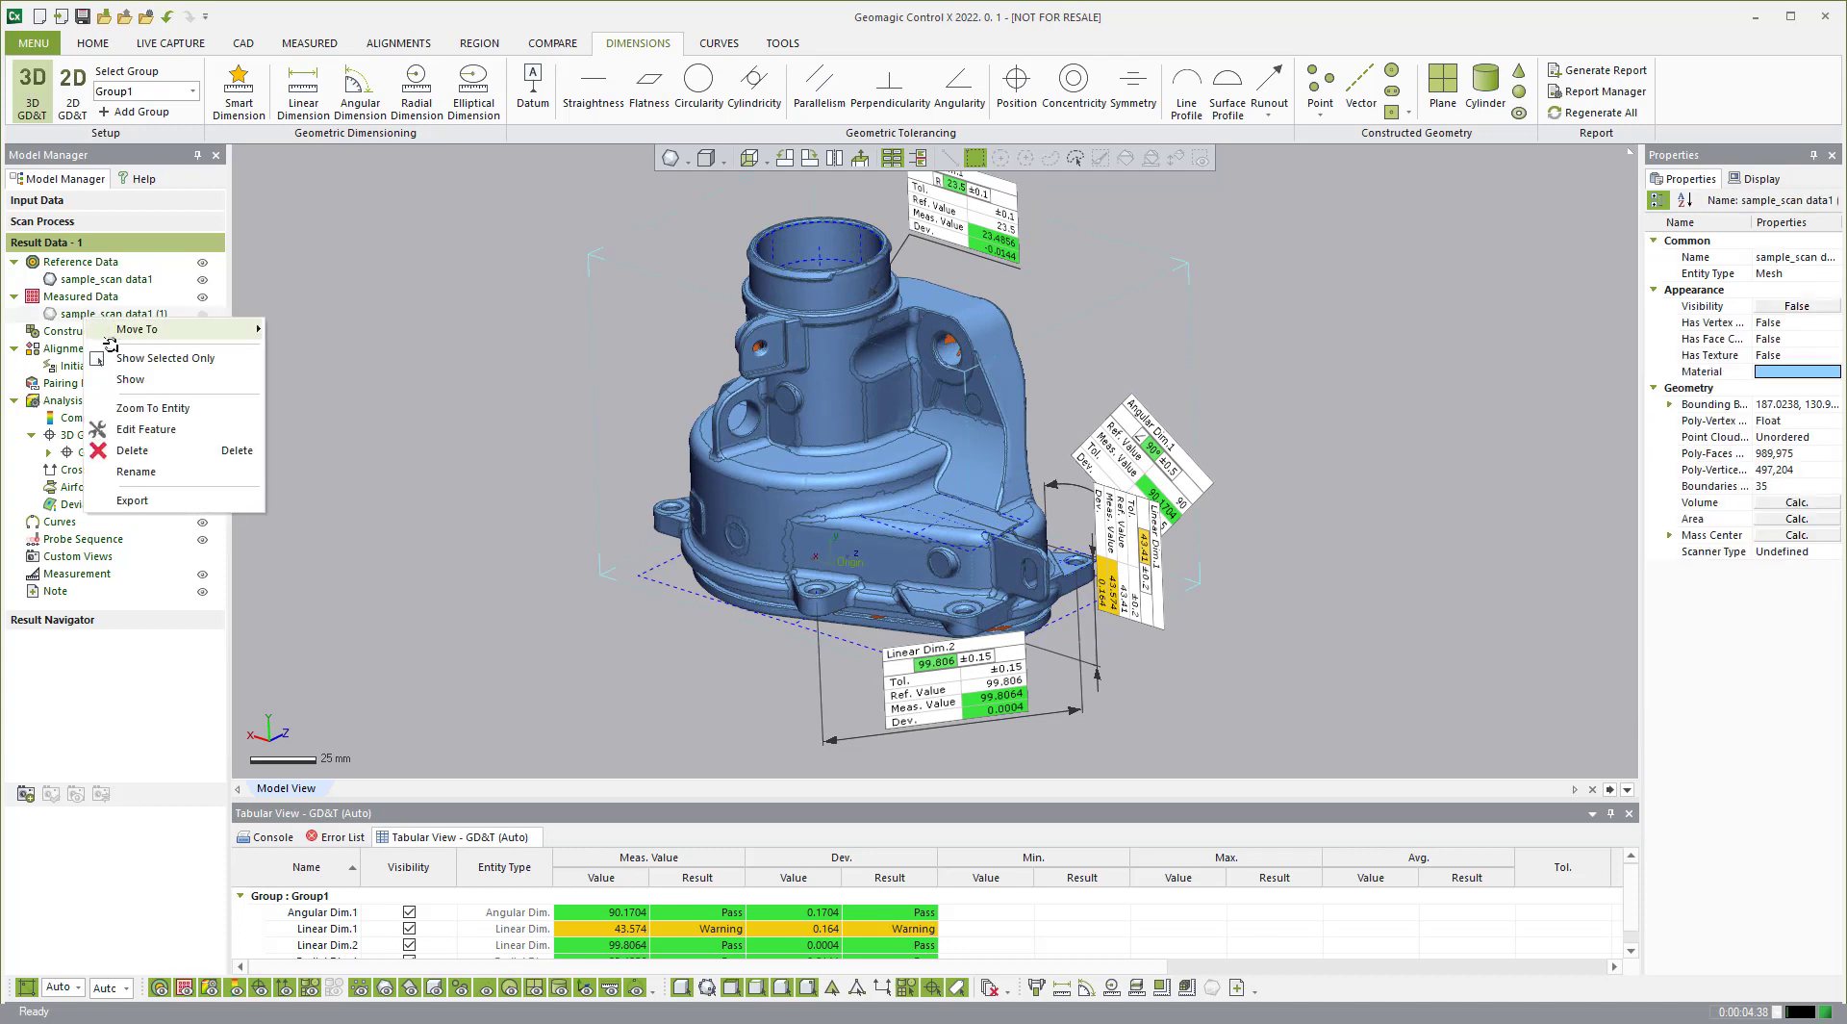
{"action": "left_click", "coordinate": [123, 451]}
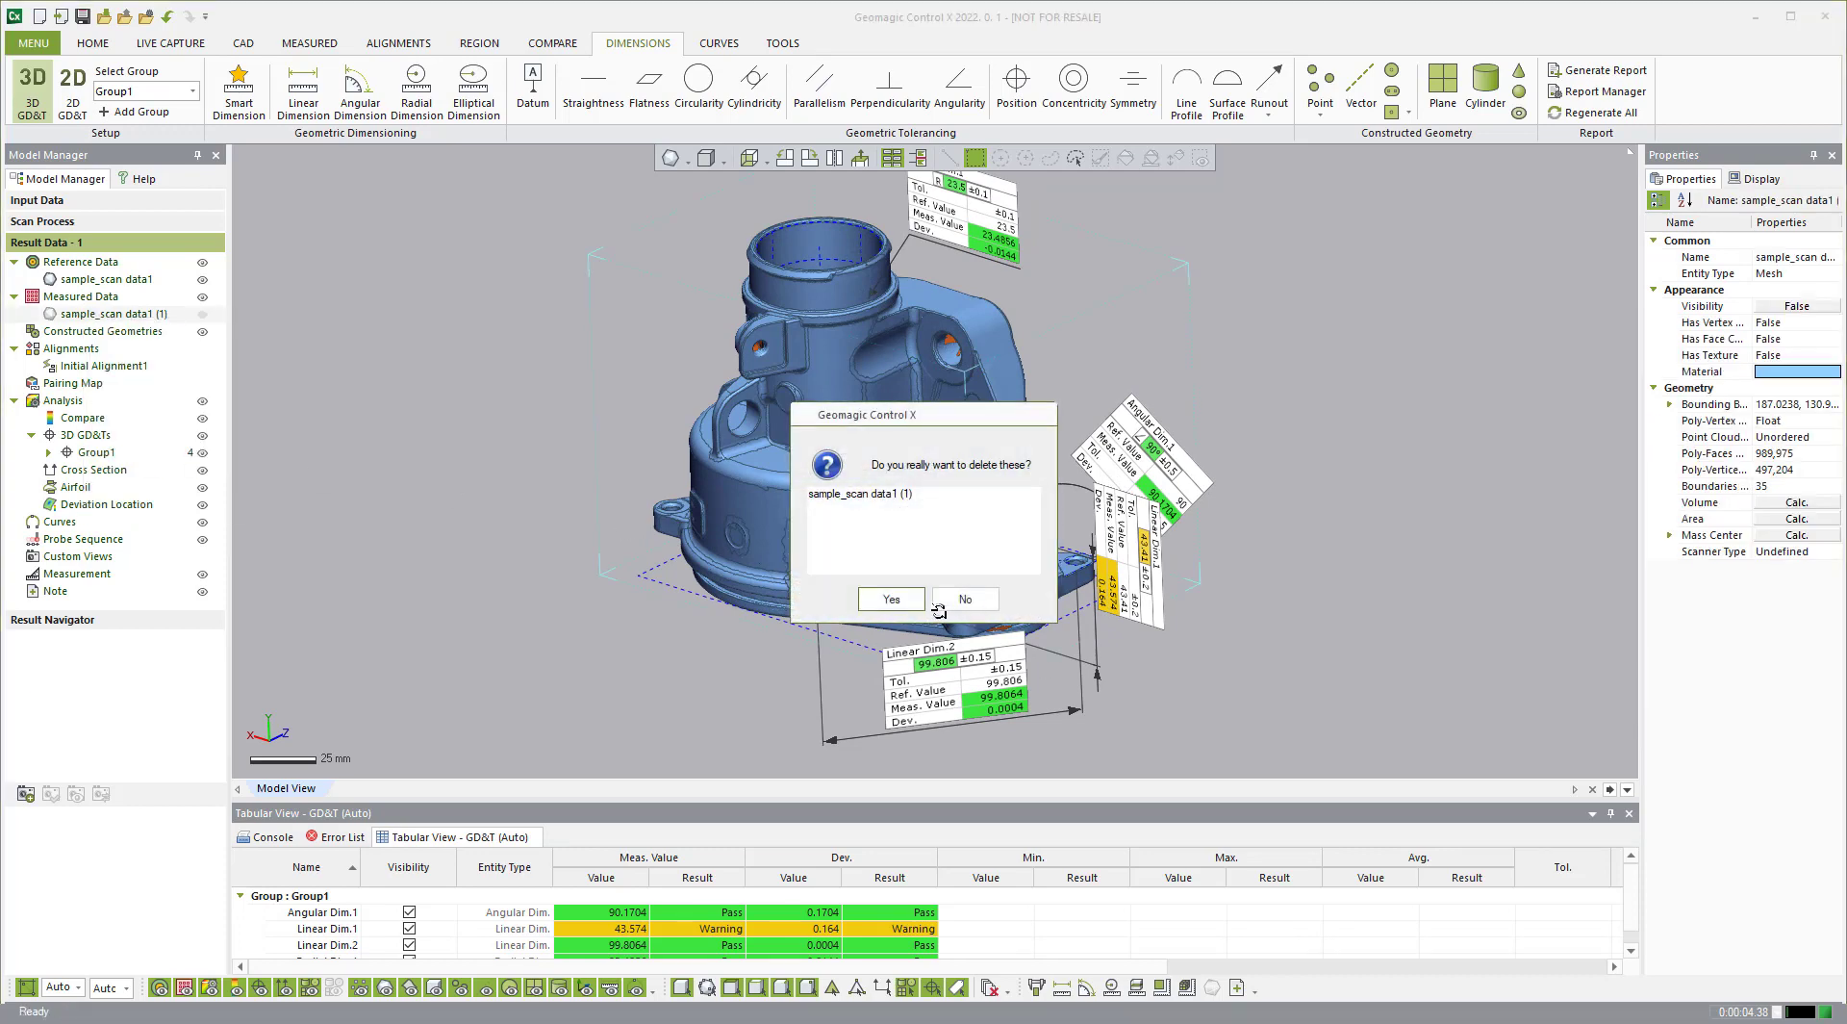
{"action": "left_click", "coordinate": [904, 598]}
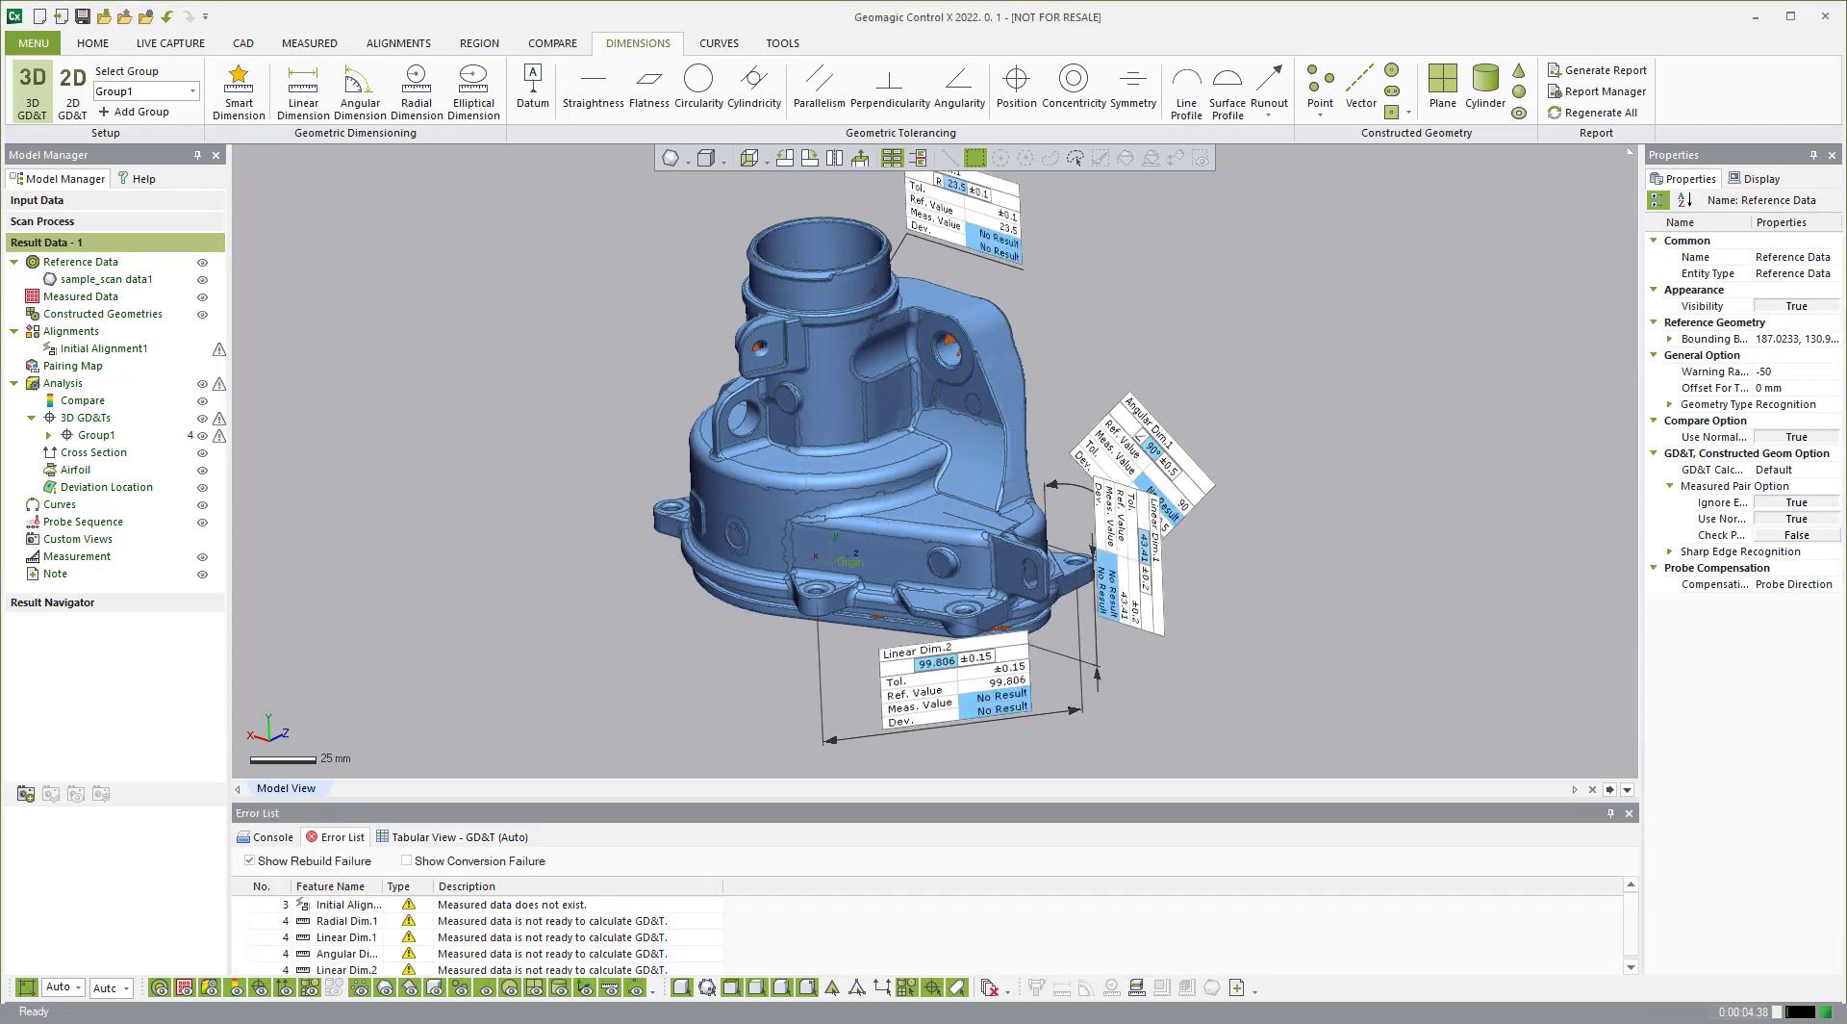
{"action": "key", "text": "ctrl+z"}
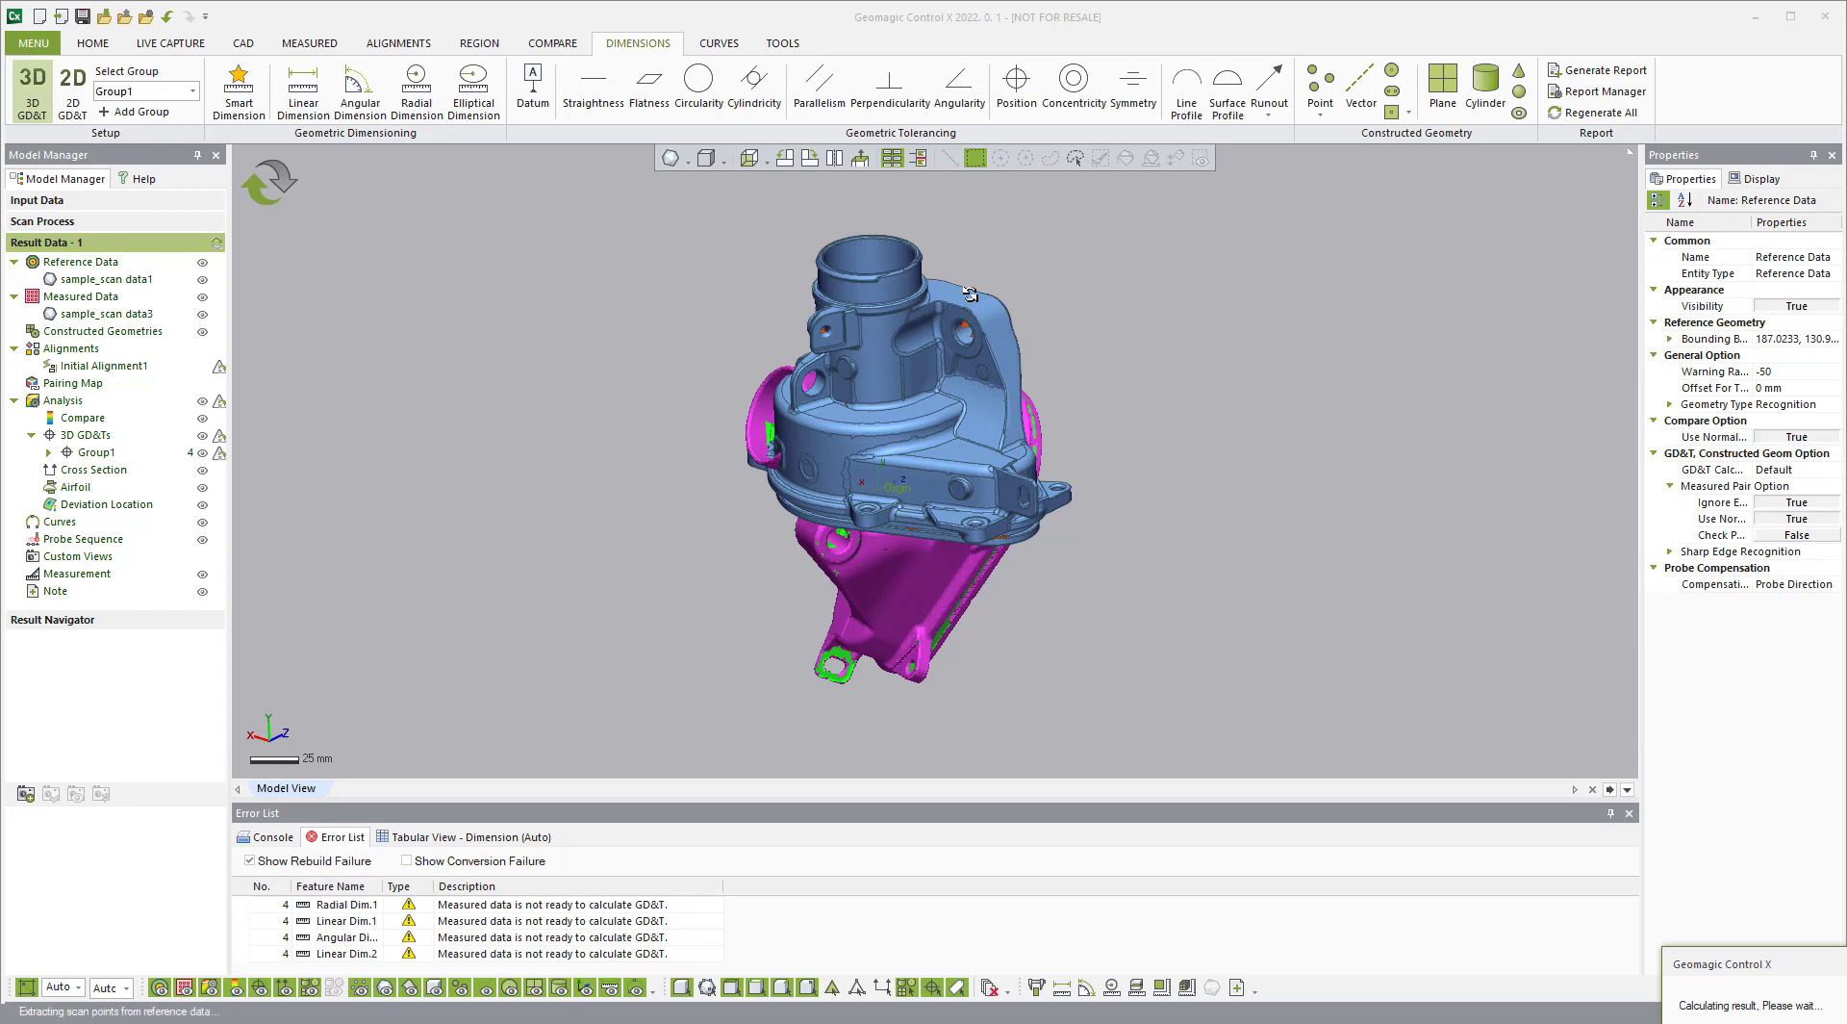
Step: Check the overlay of sample_scan data3 on the reference mesh, and hide the measured scan
{"action": "scroll", "coordinate": [1006, 227], "scroll_direction": "up", "scroll_amount": 3}
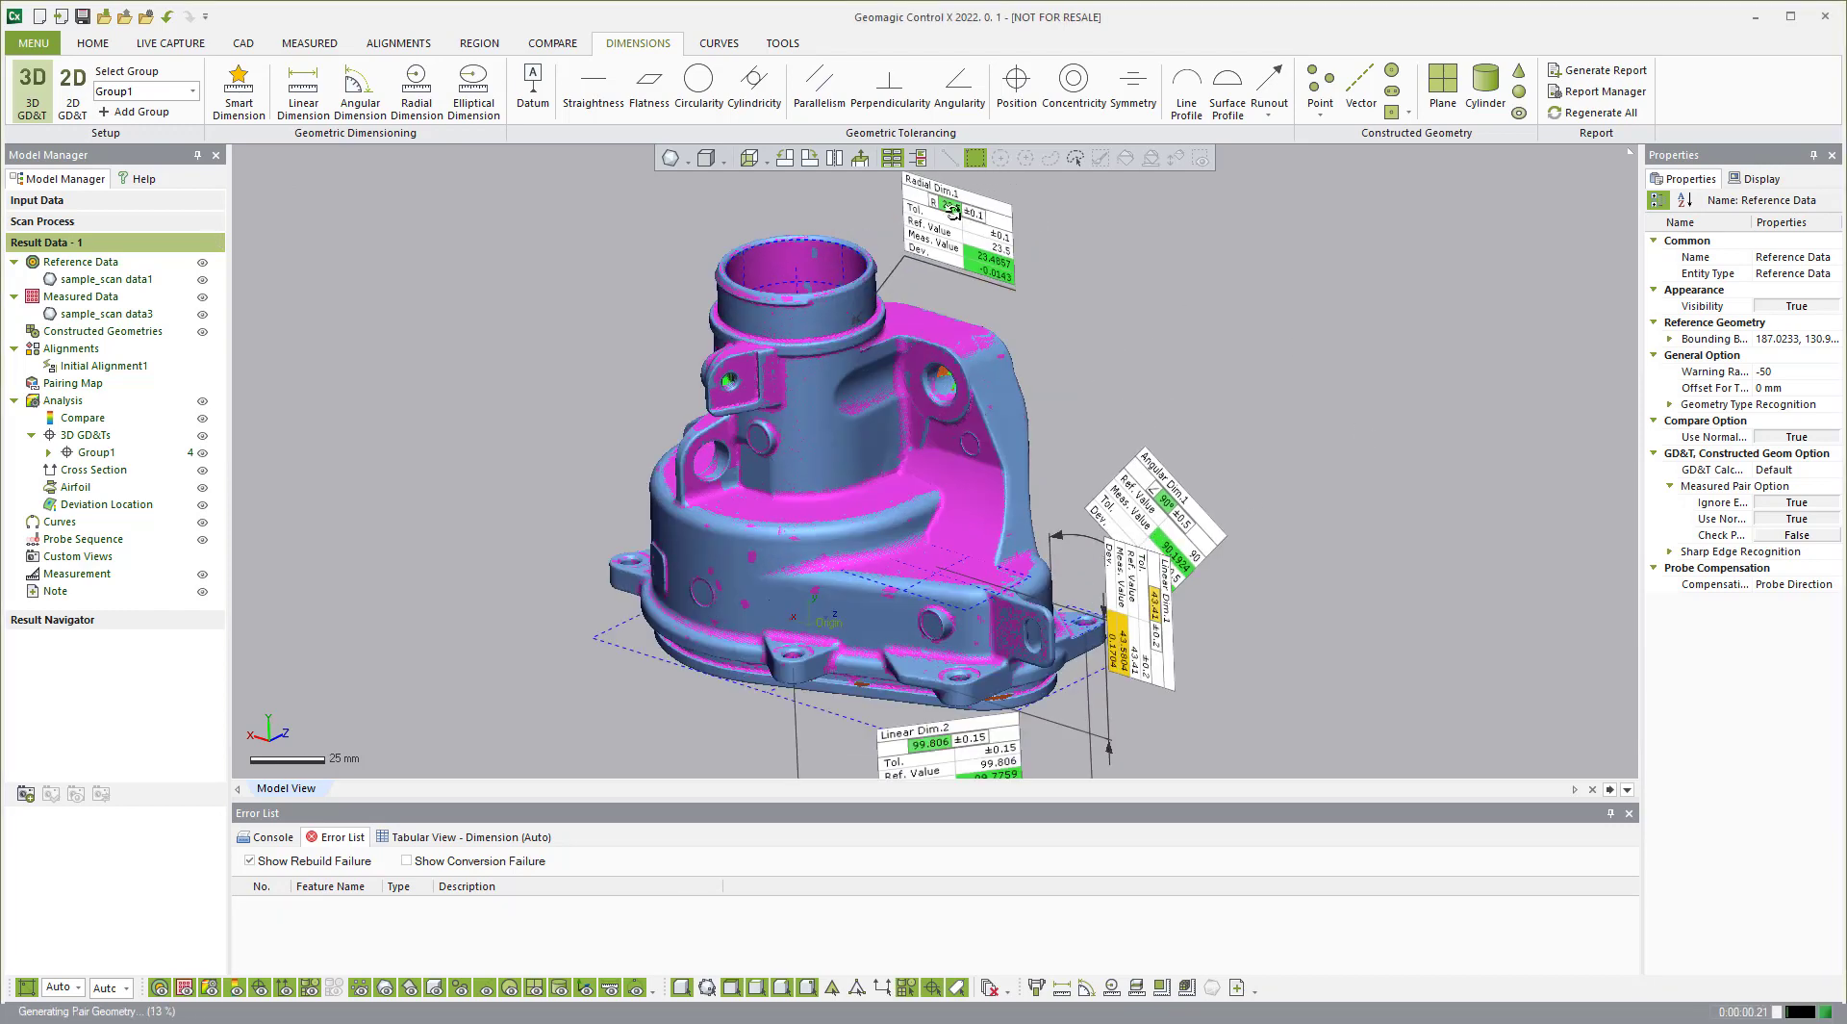
{"action": "right_click_drag", "start_coordinate": [777, 462], "coordinate": [800, 491]}
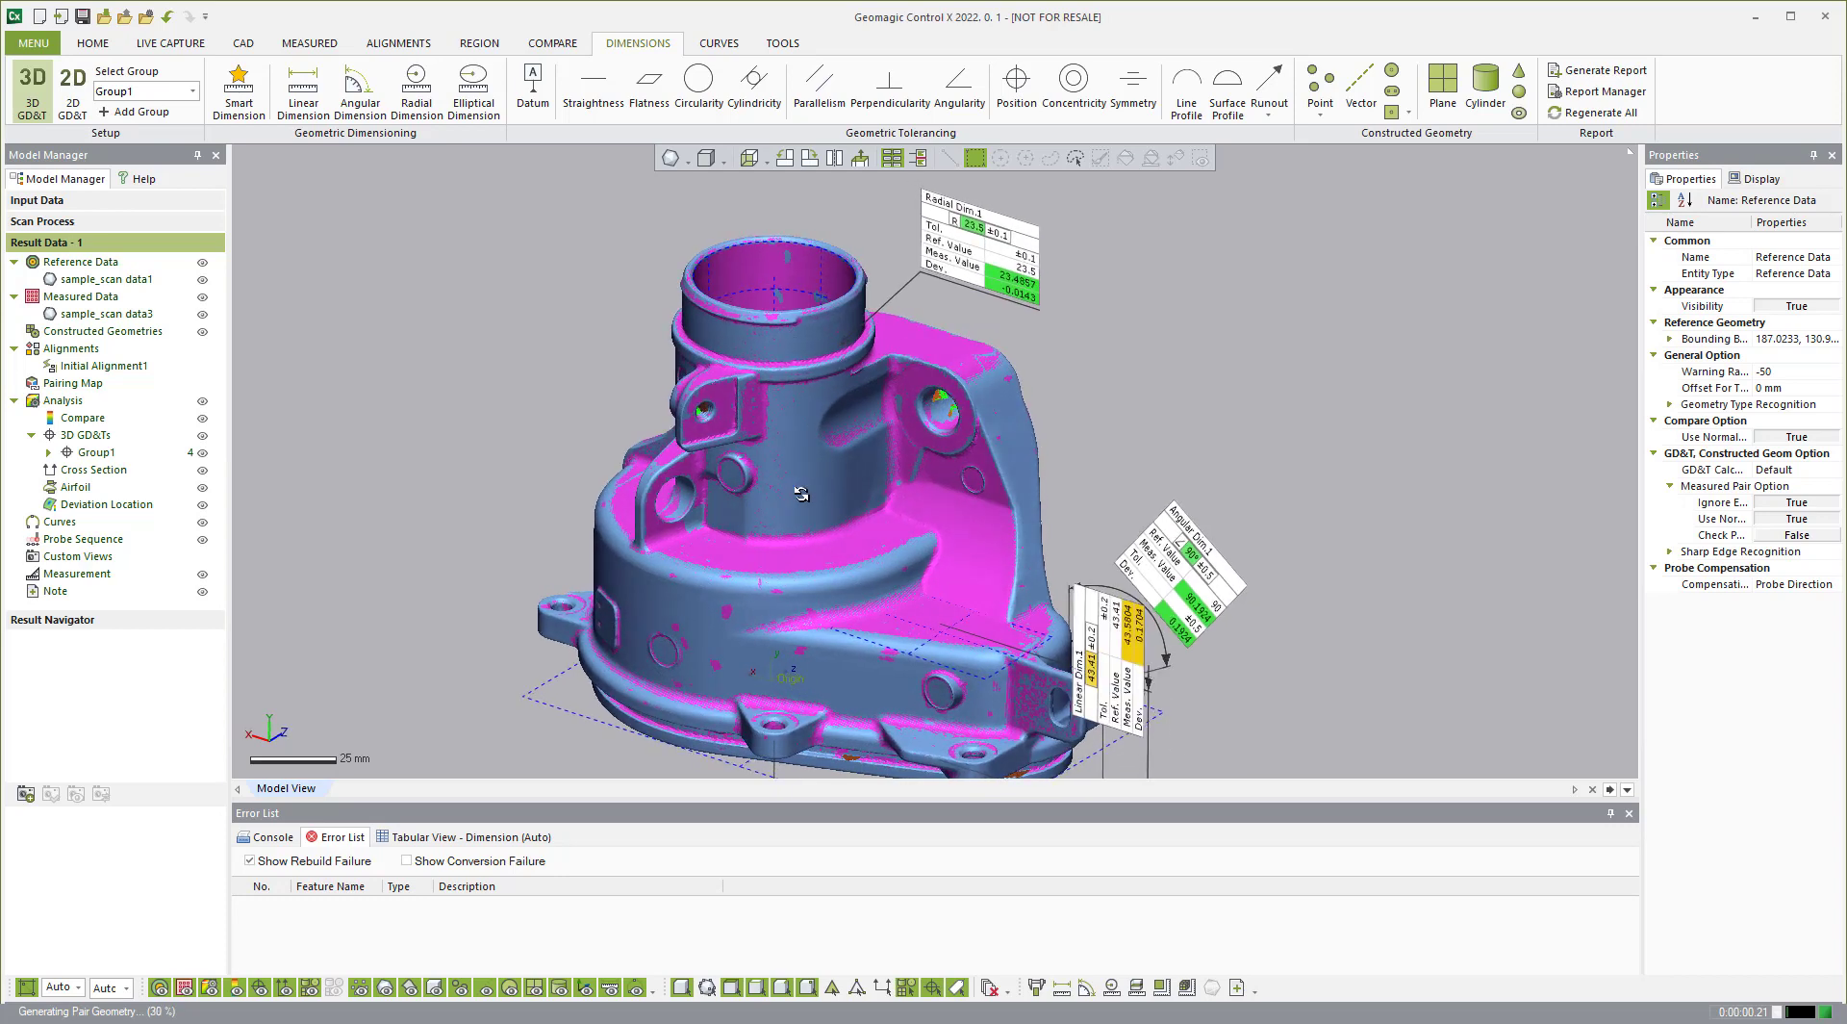
{"action": "right_click_drag", "start_coordinate": [803, 593], "coordinate": [807, 588]}
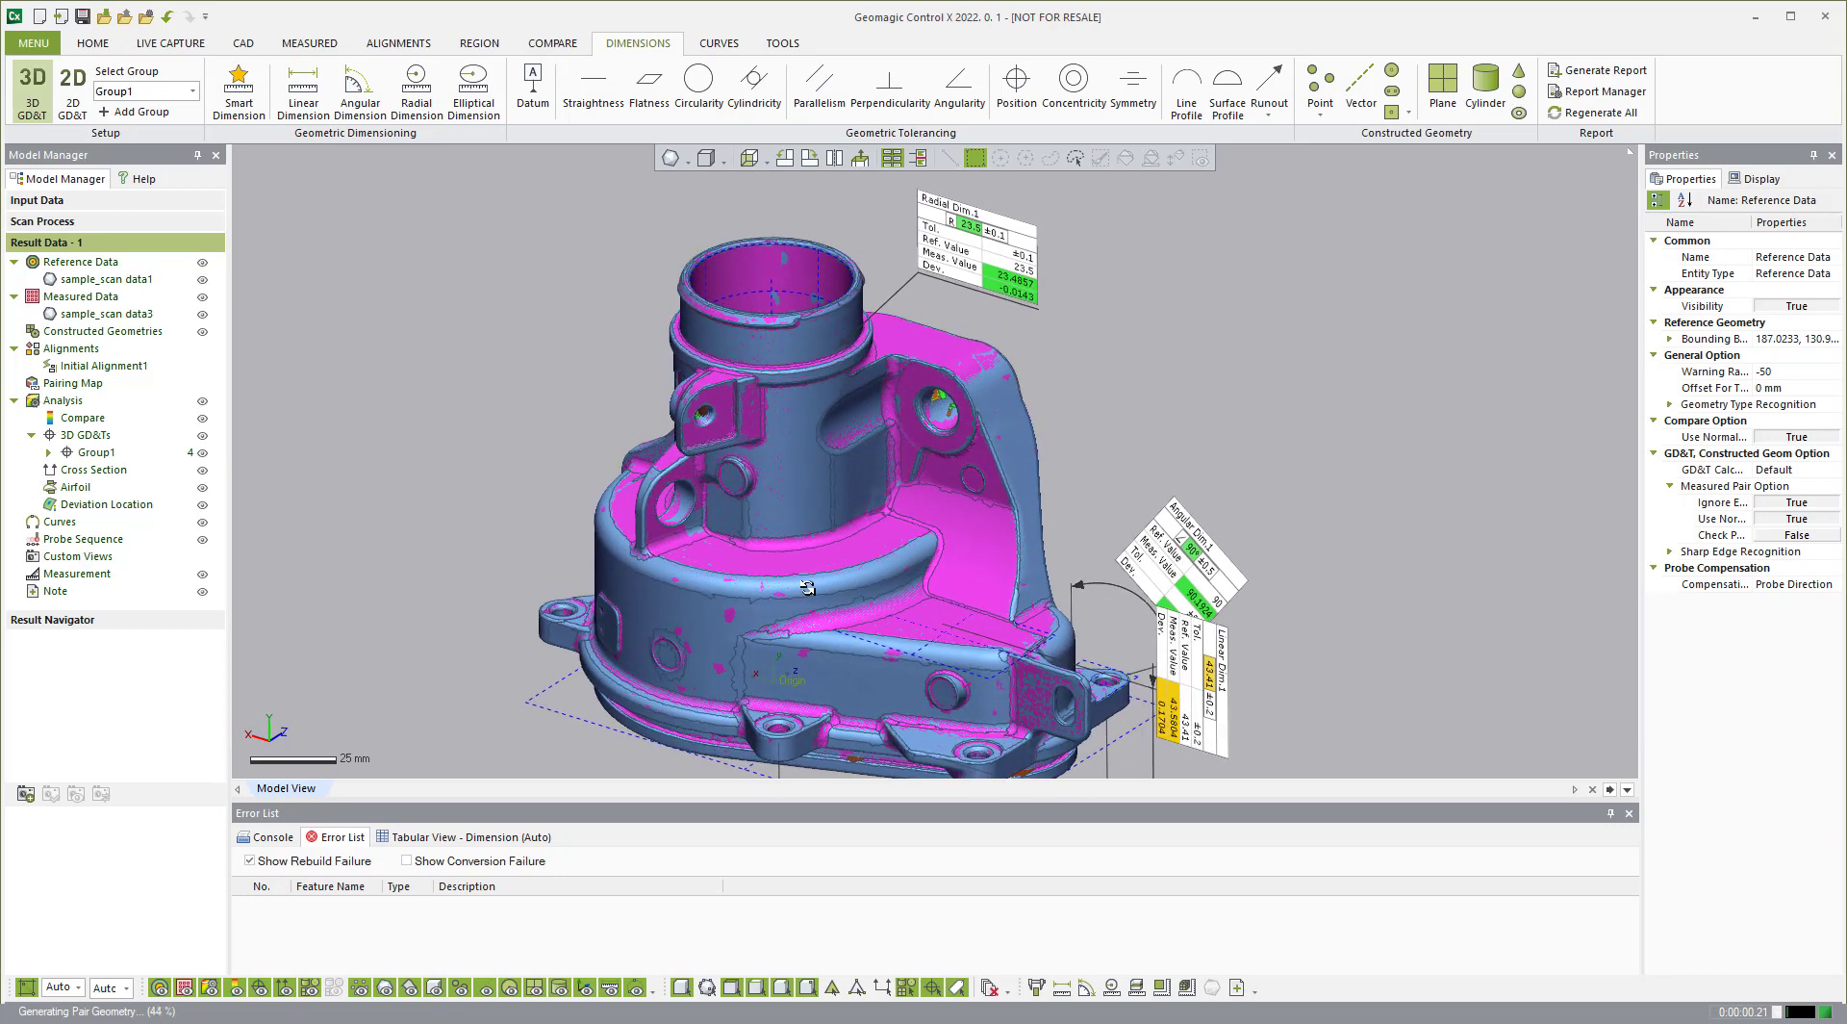
{"action": "scroll", "coordinate": [1198, 623], "scroll_direction": "down", "scroll_amount": 2}
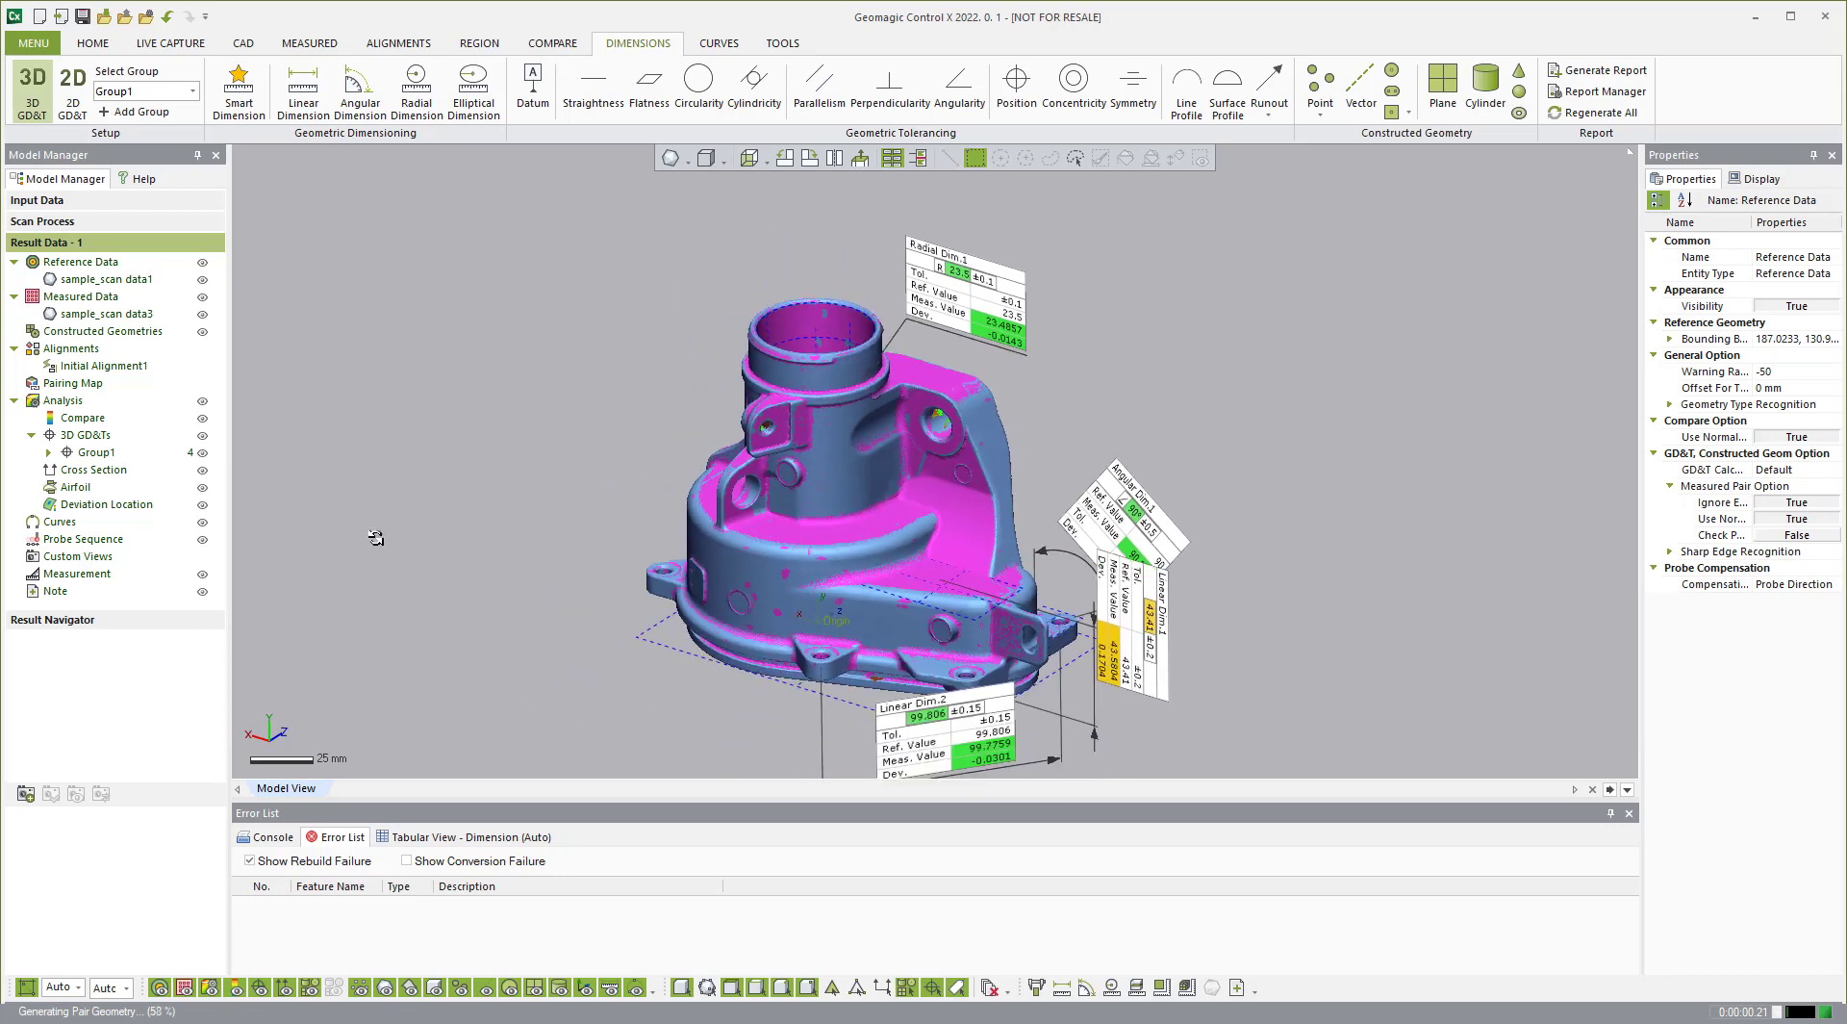
{"action": "left_click", "coordinate": [201, 314]}
{"action": "scroll", "coordinate": [696, 674], "scroll_direction": "down", "scroll_amount": 2}
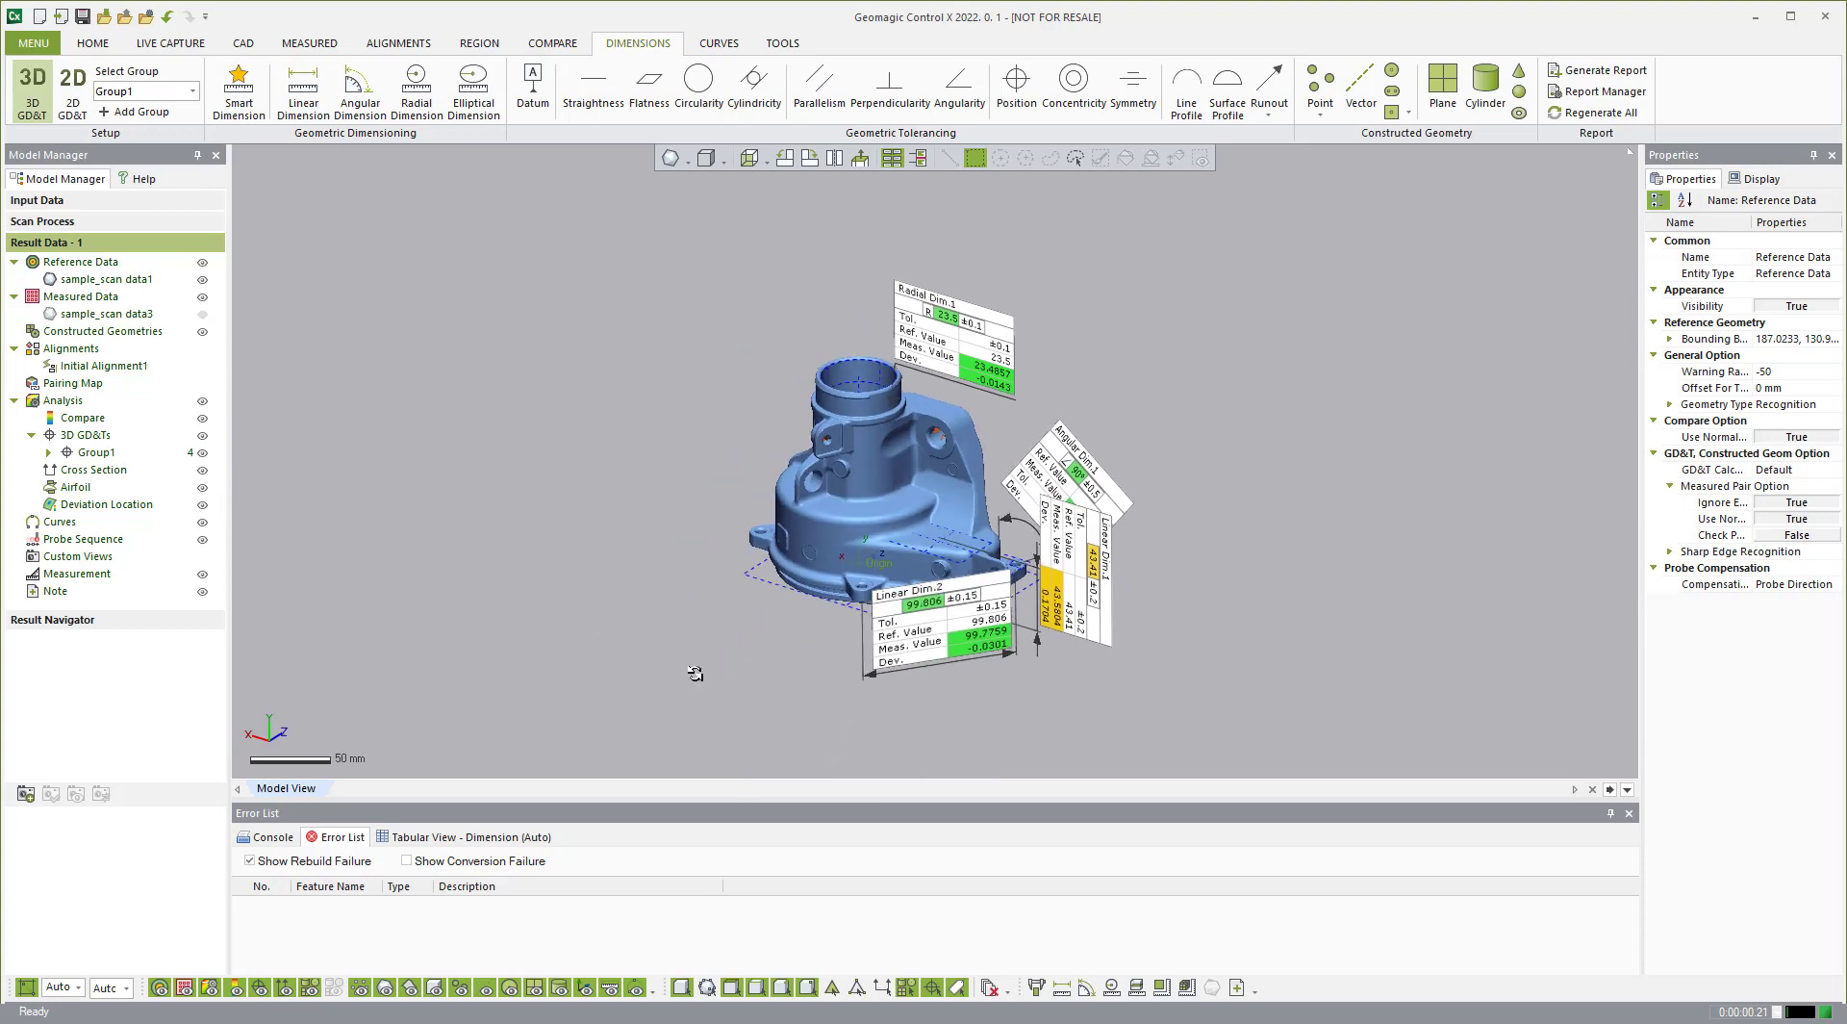
Step: Select the side wall region around the round boss, examine its segmentation boundaries and the dimension annotations, and clear the selection
{"action": "scroll", "coordinate": [696, 674], "scroll_direction": "up", "scroll_amount": 2}
{"action": "right_click_drag", "start_coordinate": [1160, 416], "coordinate": [1236, 368]}
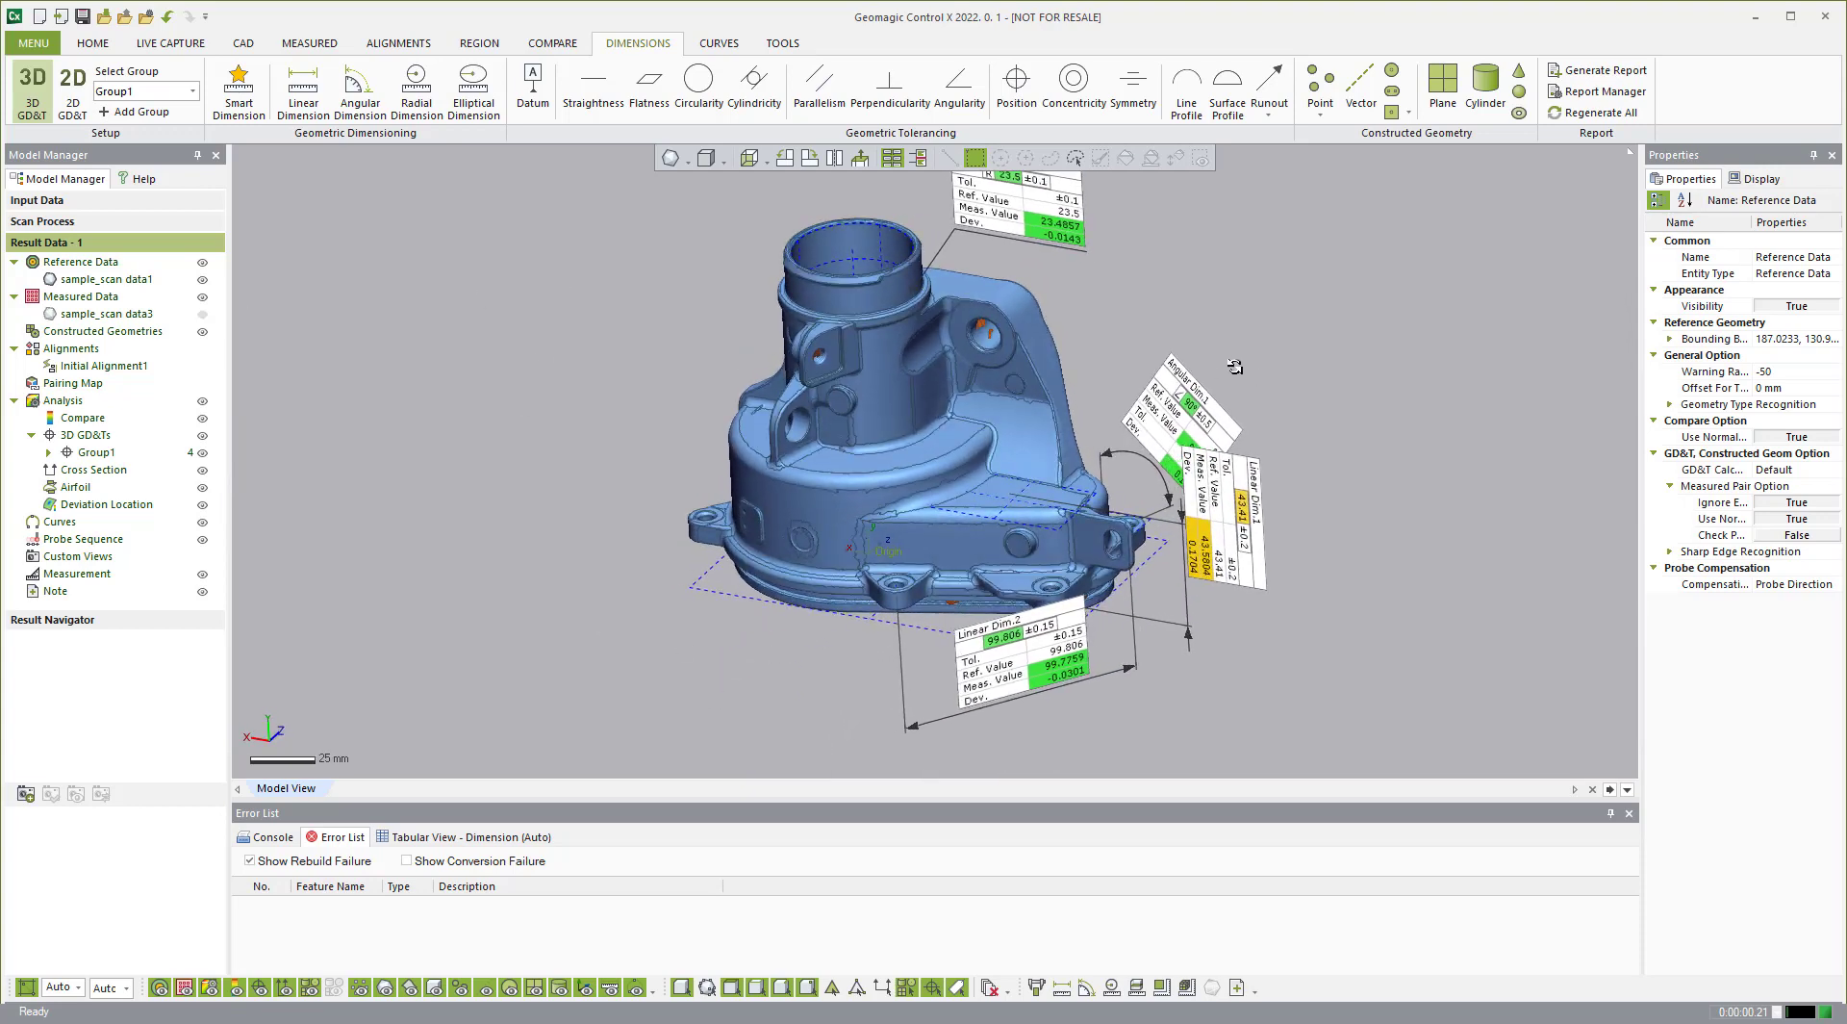
{"action": "left_click", "coordinate": [951, 546]}
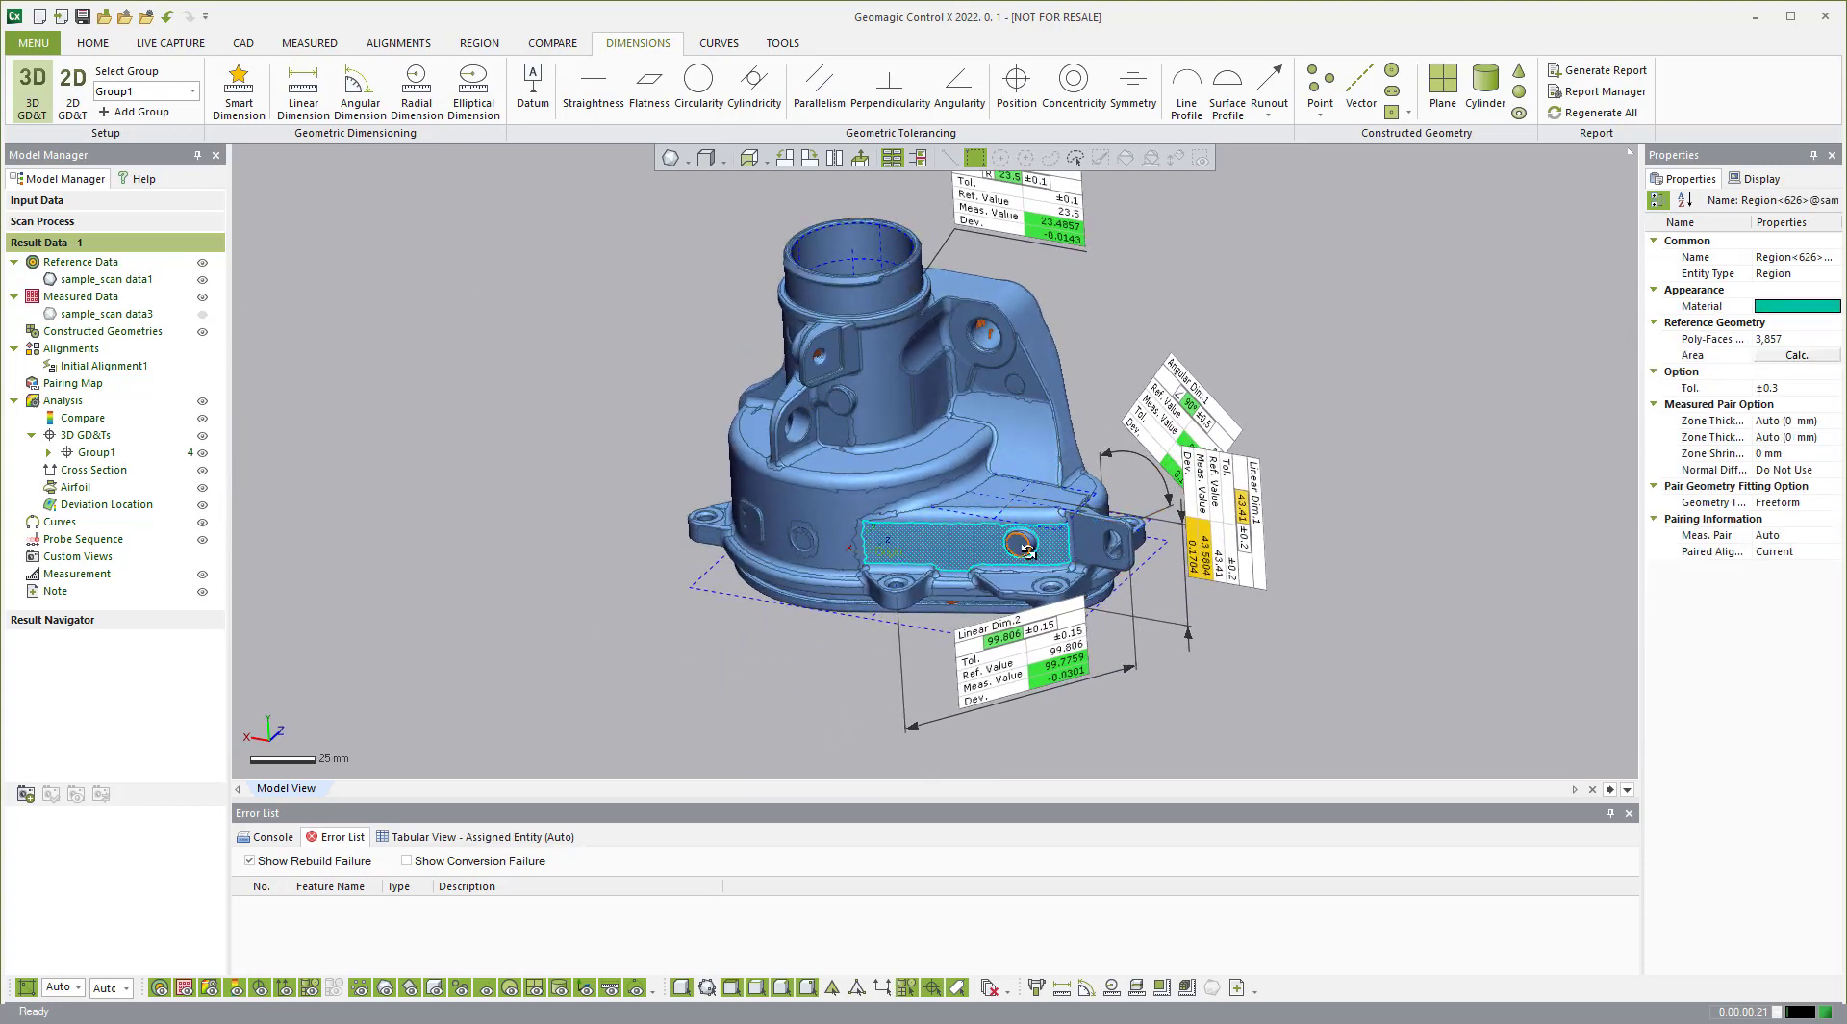
{"action": "scroll", "coordinate": [1039, 541], "scroll_direction": "up", "scroll_amount": 4}
{"action": "right_click_drag", "start_coordinate": [1045, 539], "coordinate": [989, 813]}
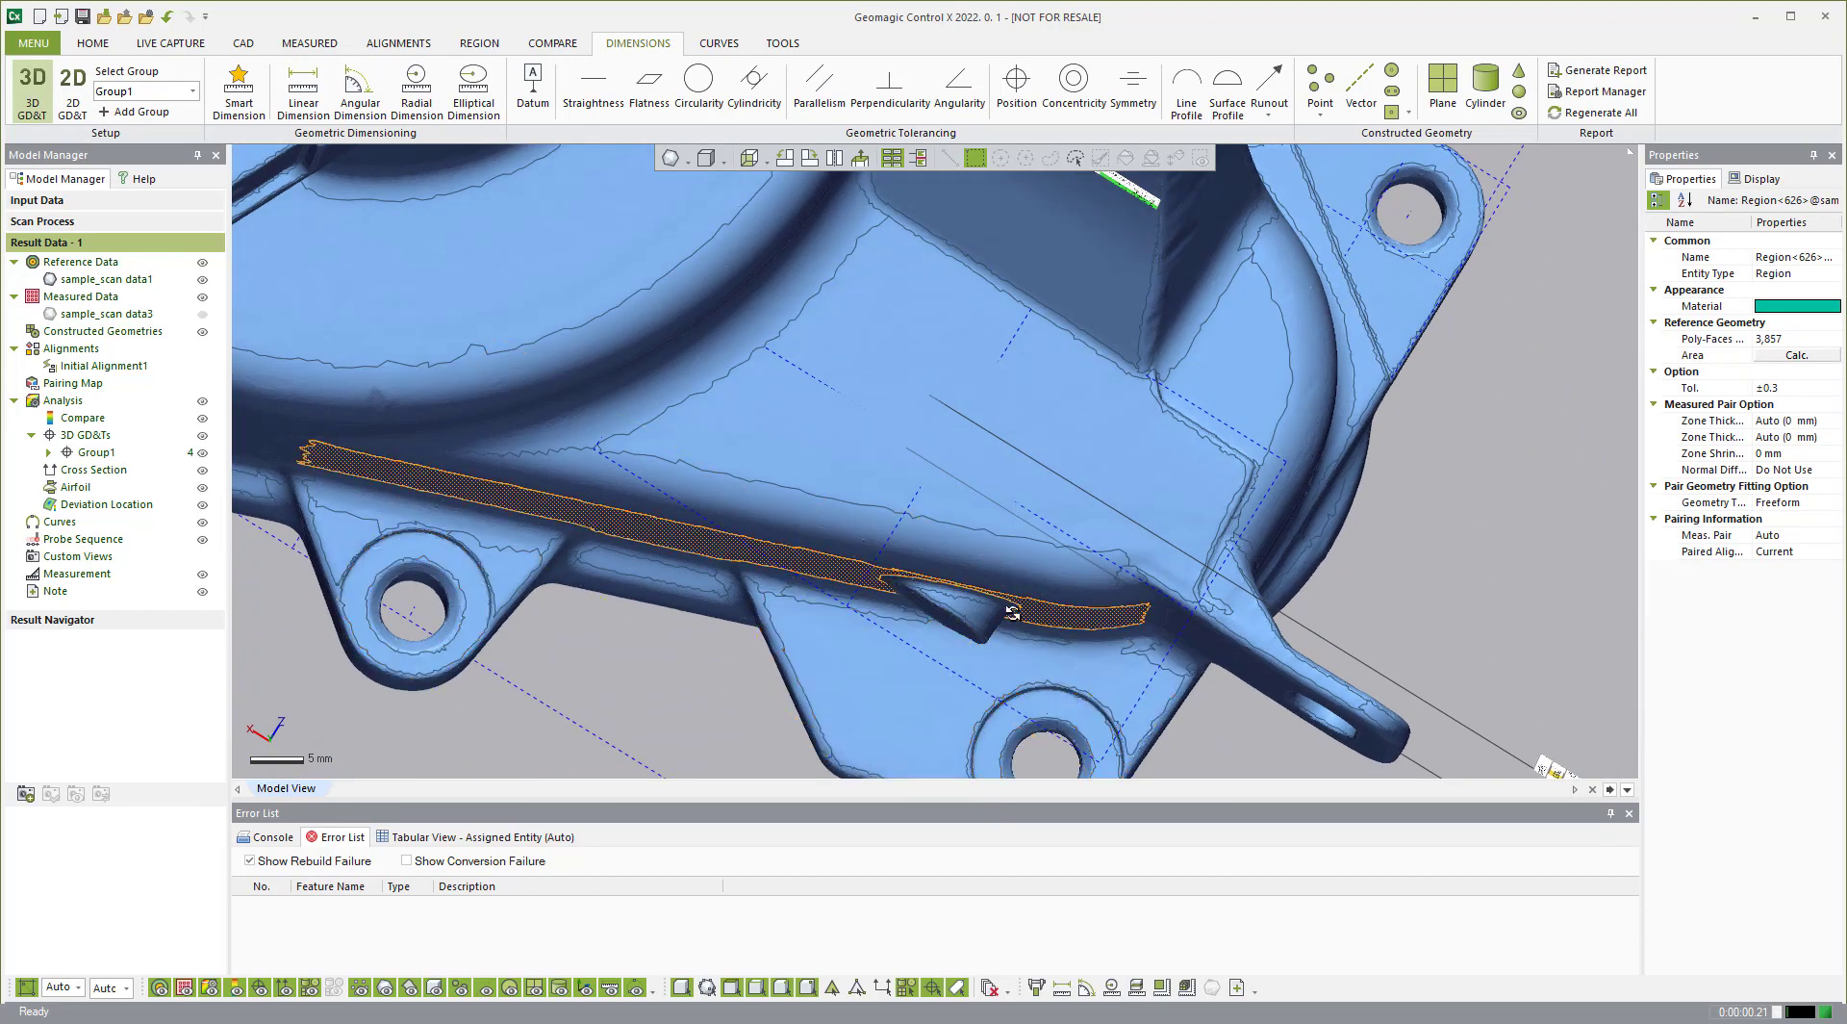
{"action": "right_click_drag", "start_coordinate": [1010, 730], "coordinate": [1065, 543]}
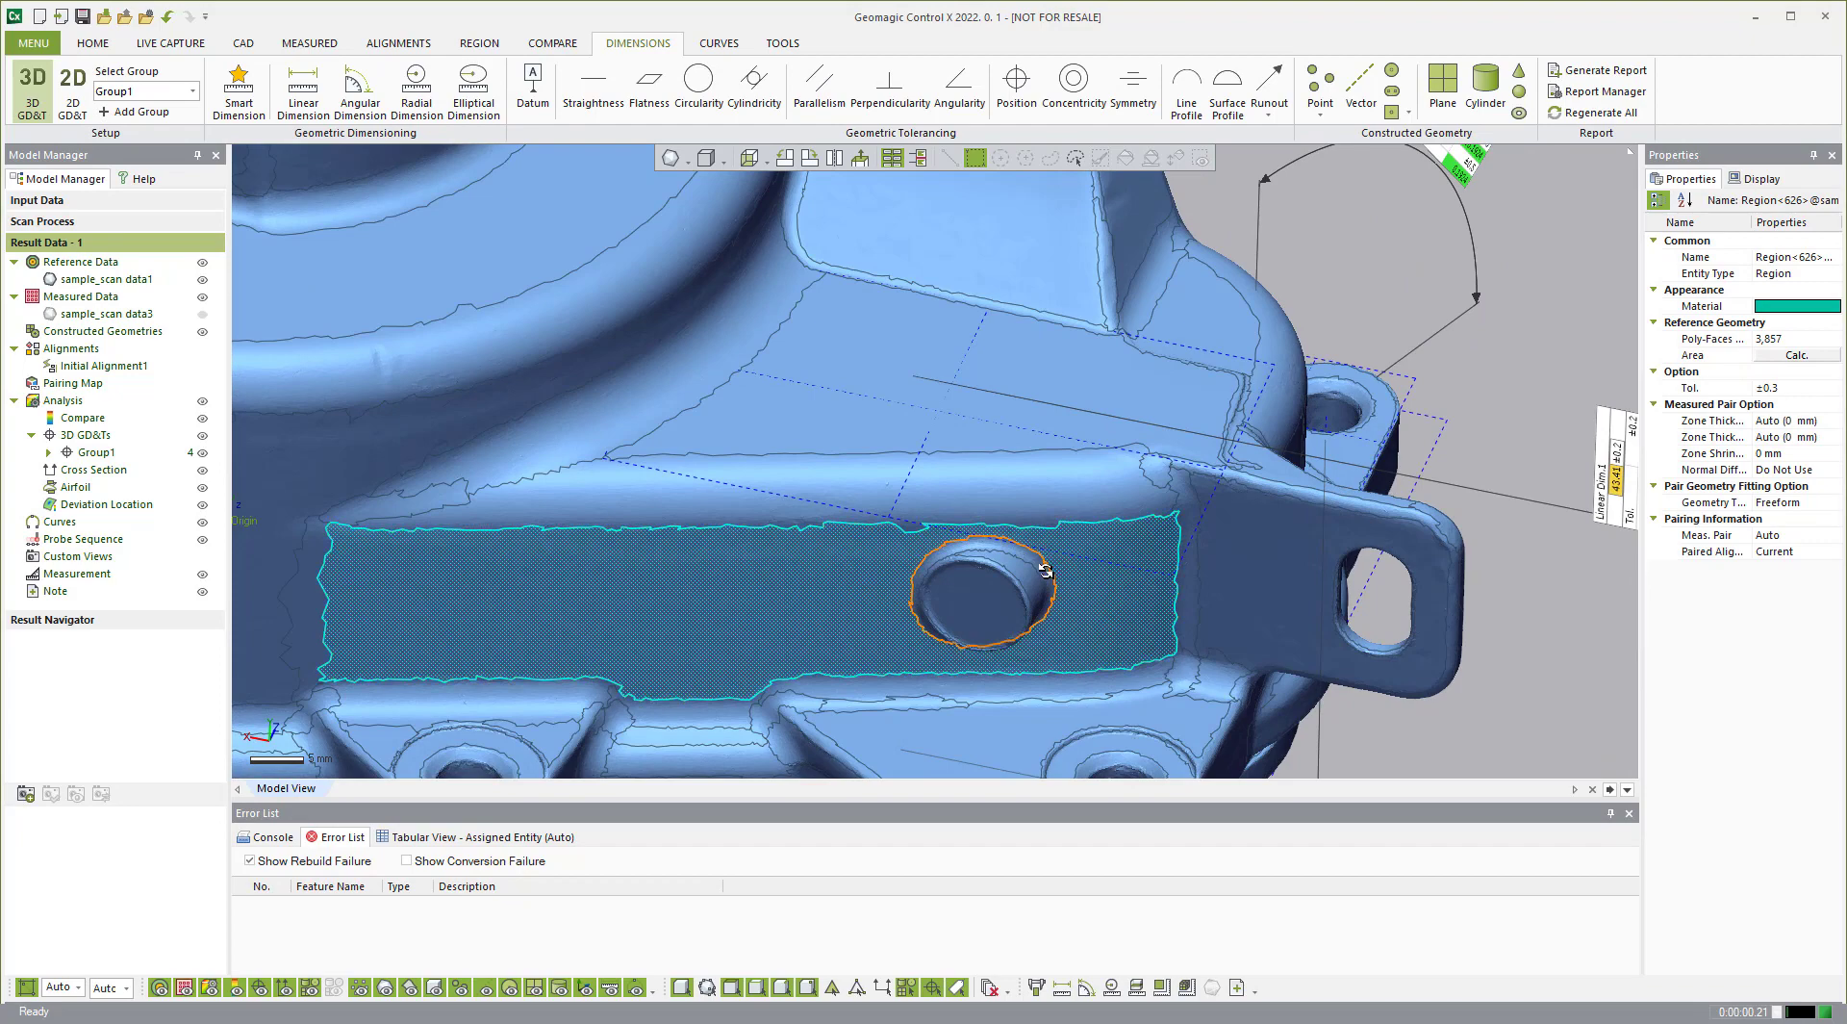
{"action": "right_click_drag", "start_coordinate": [1085, 610], "coordinate": [1046, 583]}
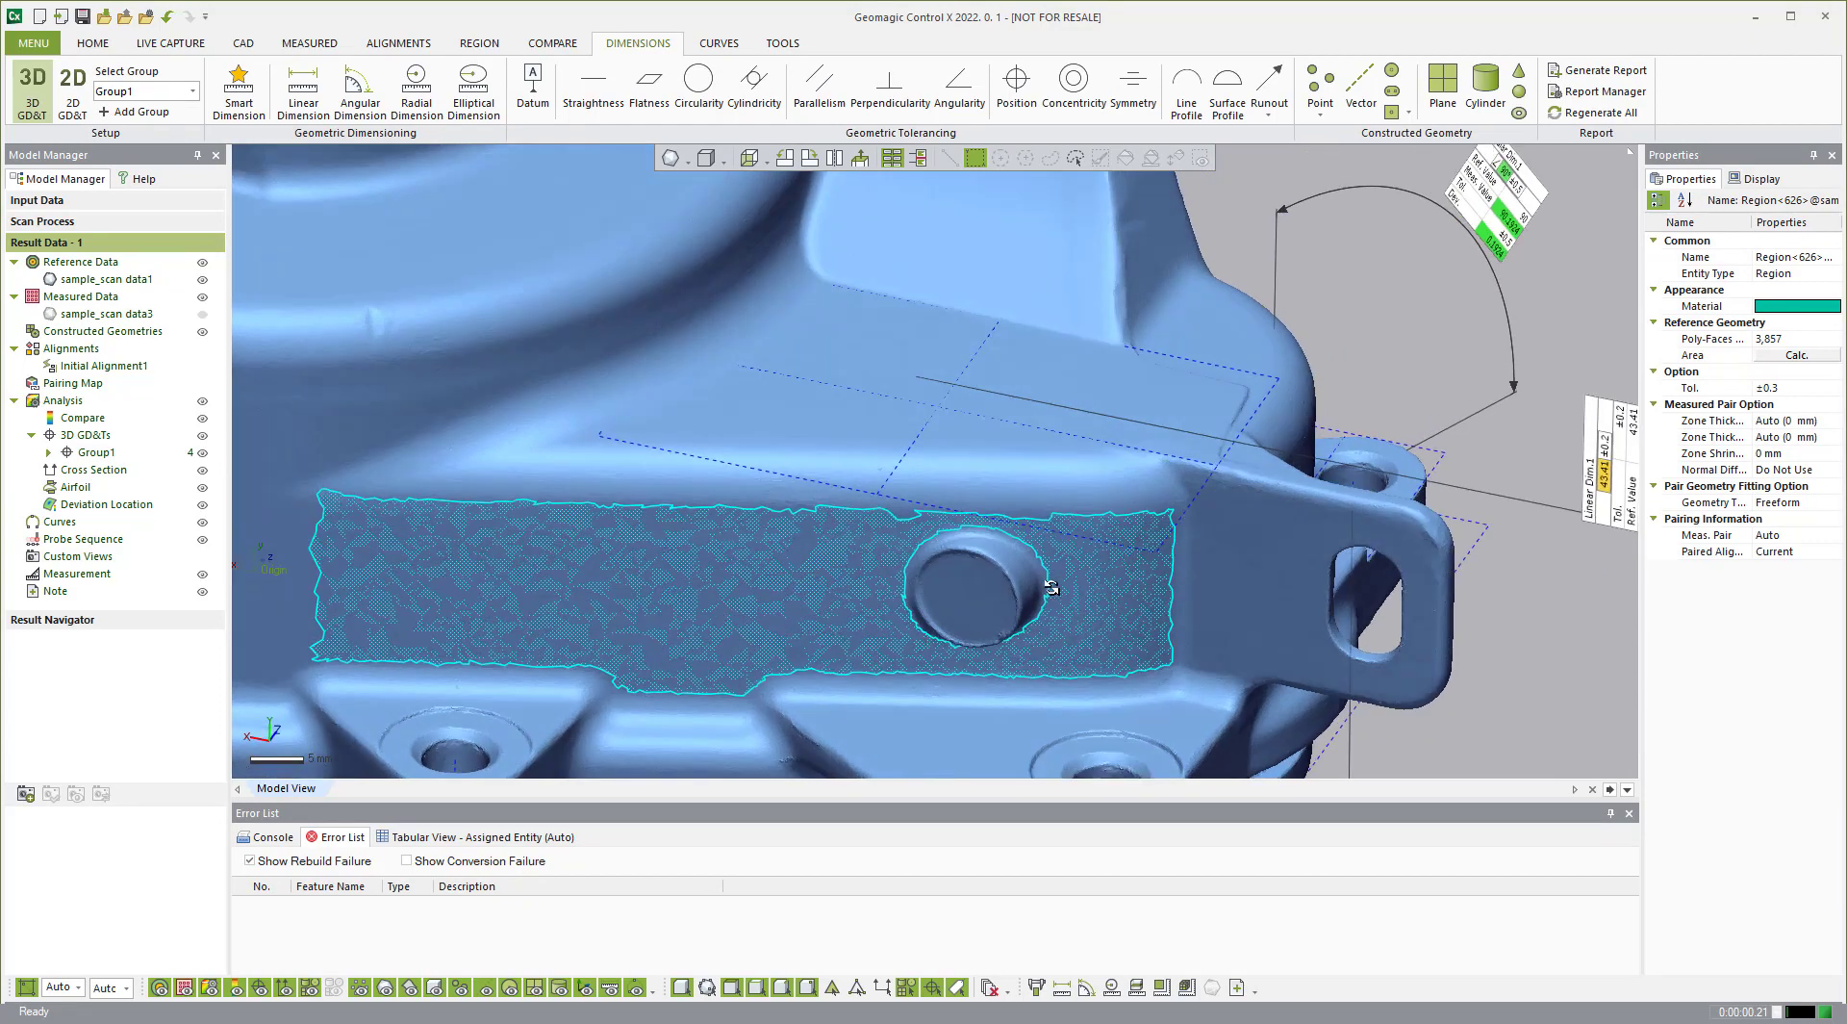
{"action": "scroll", "coordinate": [895, 591], "scroll_direction": "down", "scroll_amount": 2}
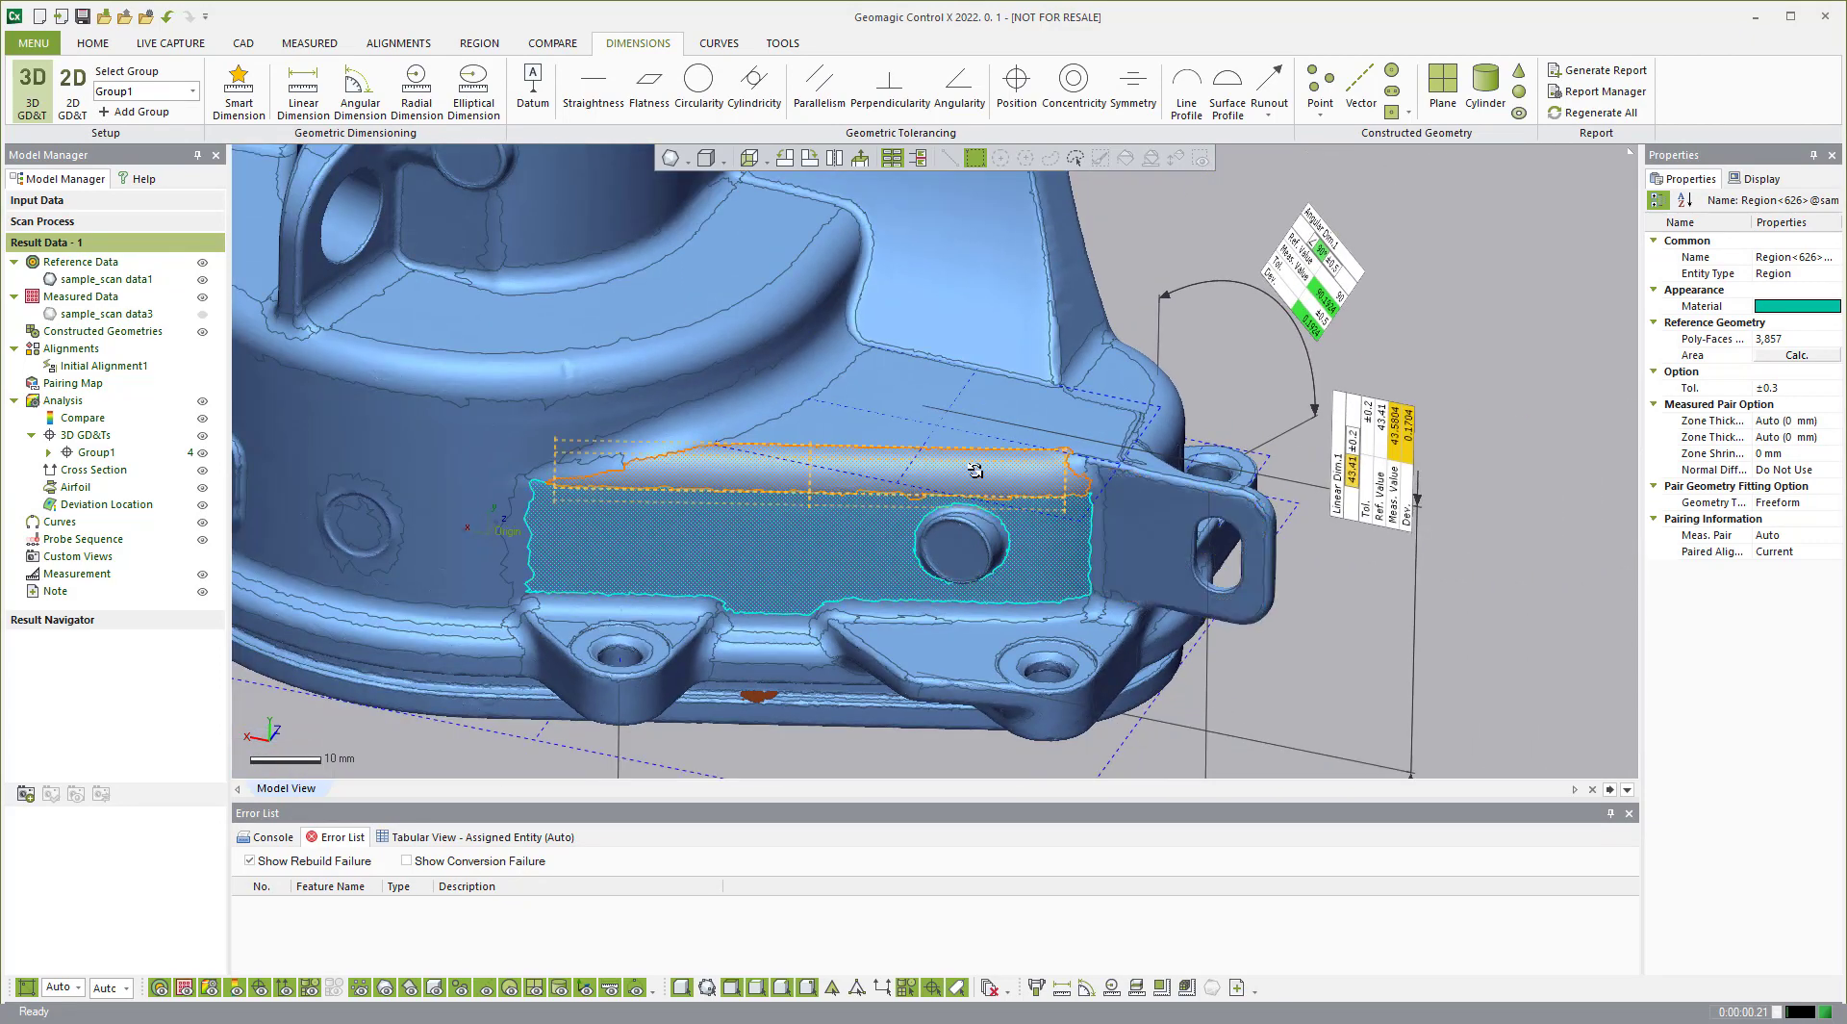
{"action": "right_click_drag", "start_coordinate": [859, 485], "coordinate": [950, 609]}
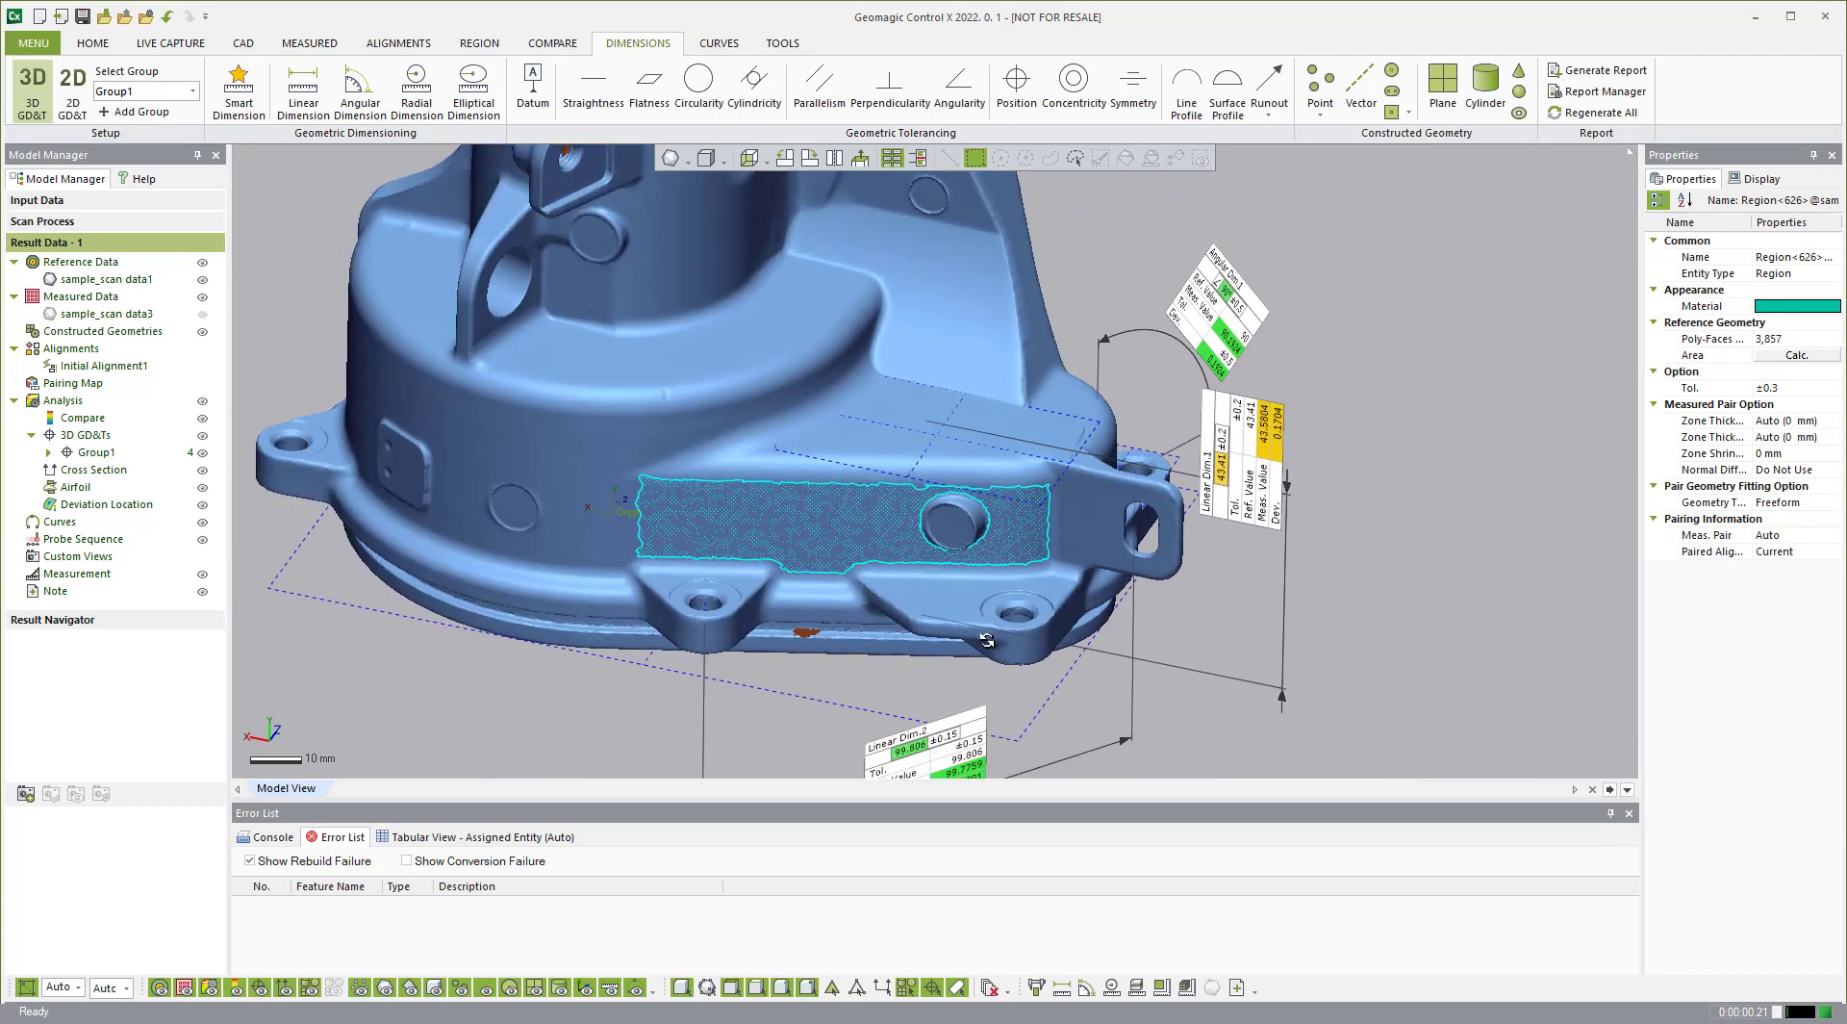
{"action": "scroll", "coordinate": [1106, 678], "scroll_direction": "down", "scroll_amount": 4}
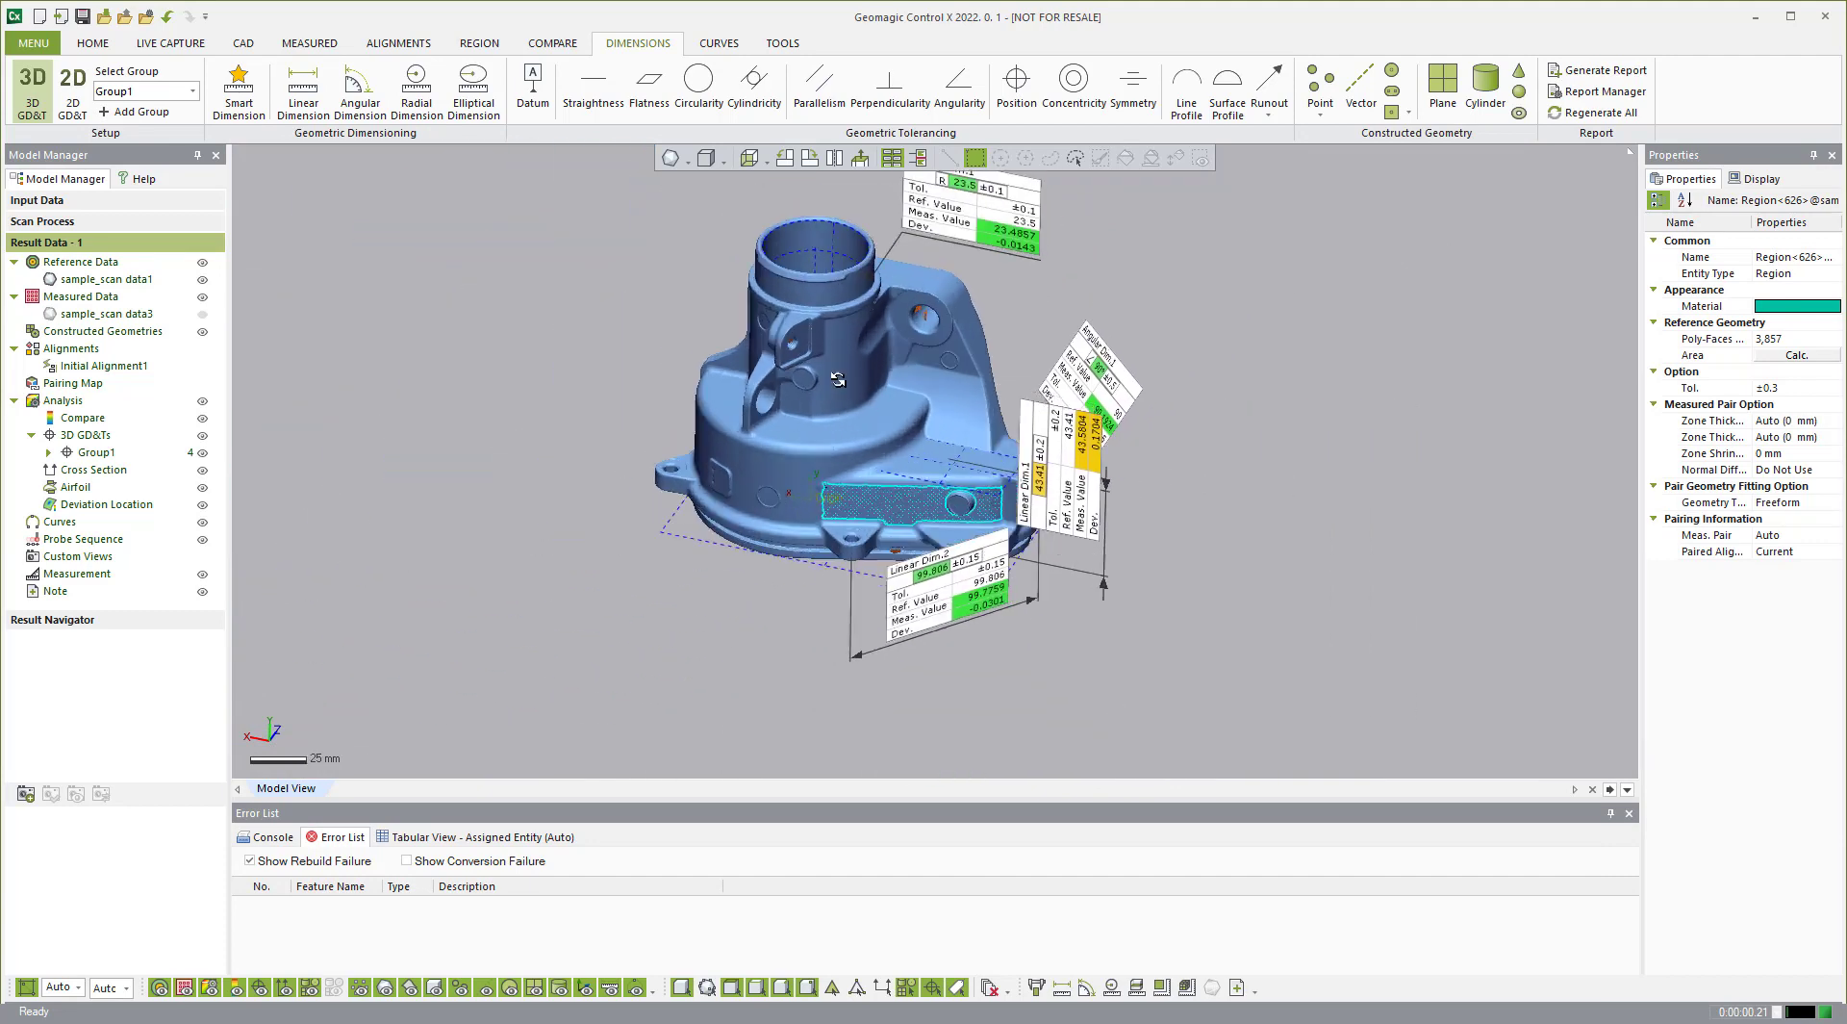
{"action": "scroll", "coordinate": [823, 414], "scroll_direction": "up", "scroll_amount": 2}
{"action": "right_click_drag", "start_coordinate": [1070, 452], "coordinate": [1135, 500]}
{"action": "left_click", "coordinate": [1418, 268]}
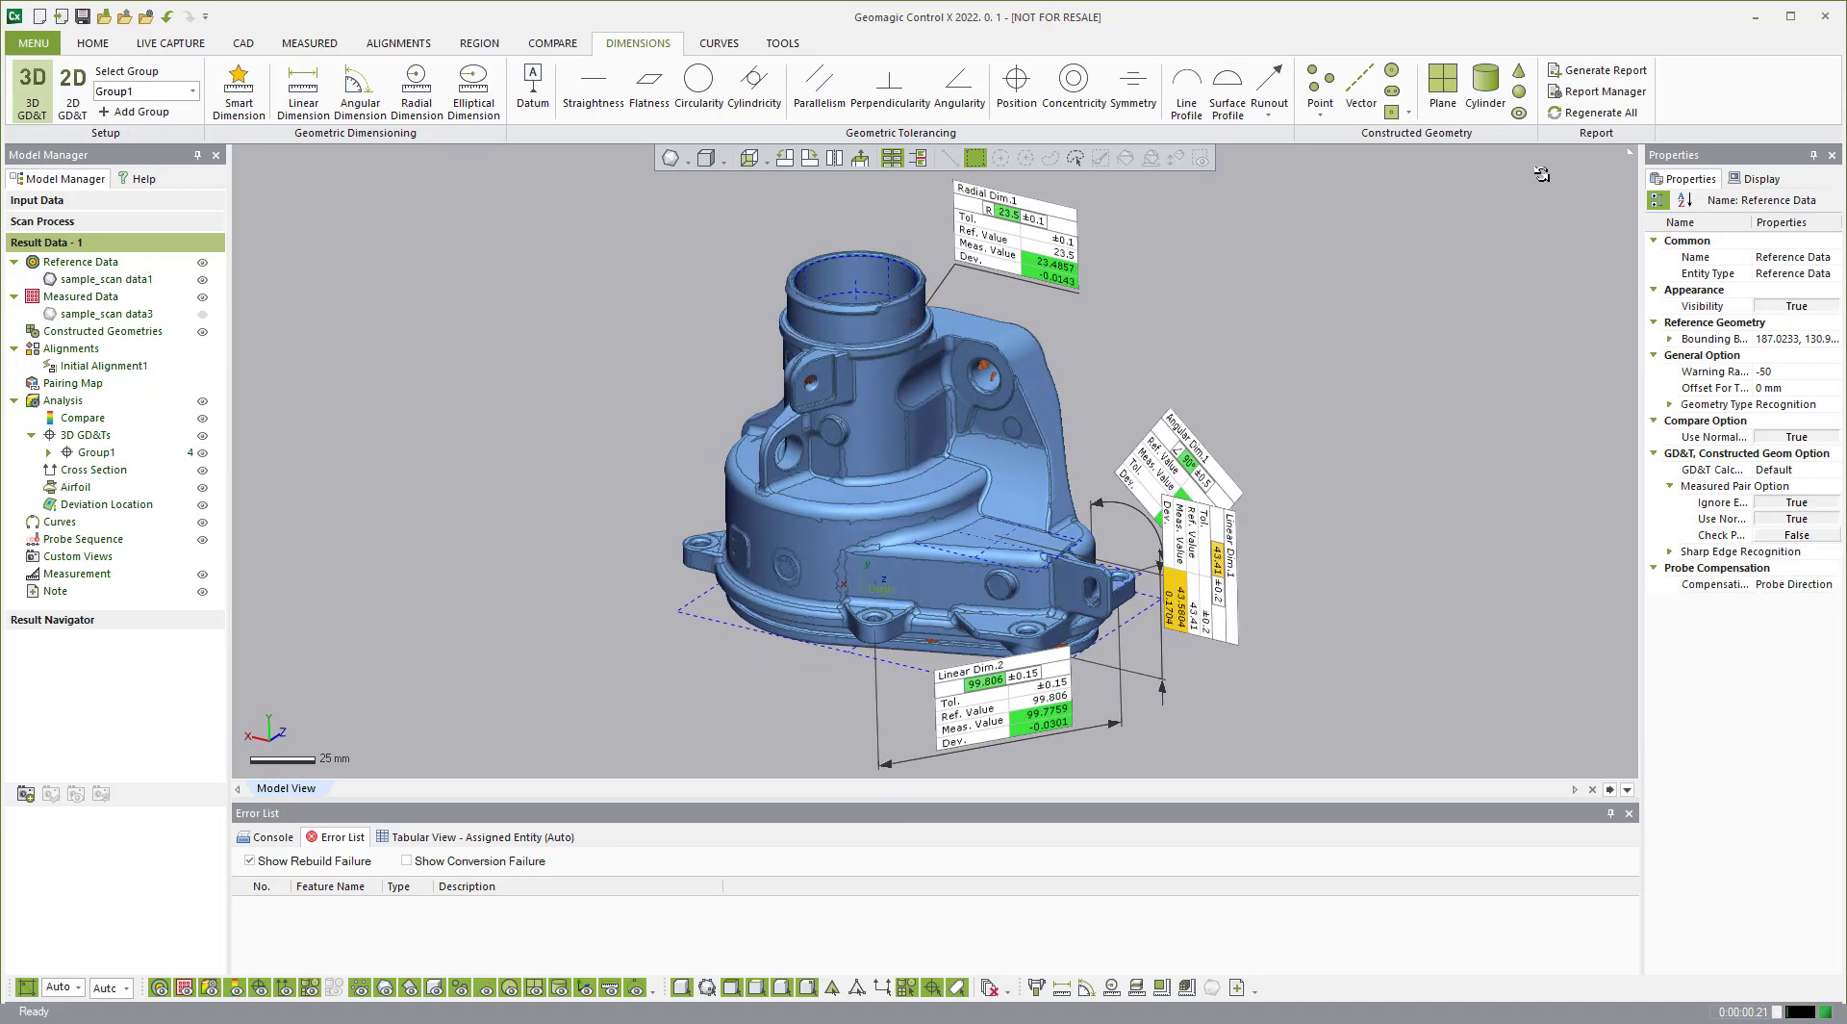
Step: Generate the inspection report for Result Data - 1 and go through to its reference data views
{"action": "left_click", "coordinate": [1572, 69]}
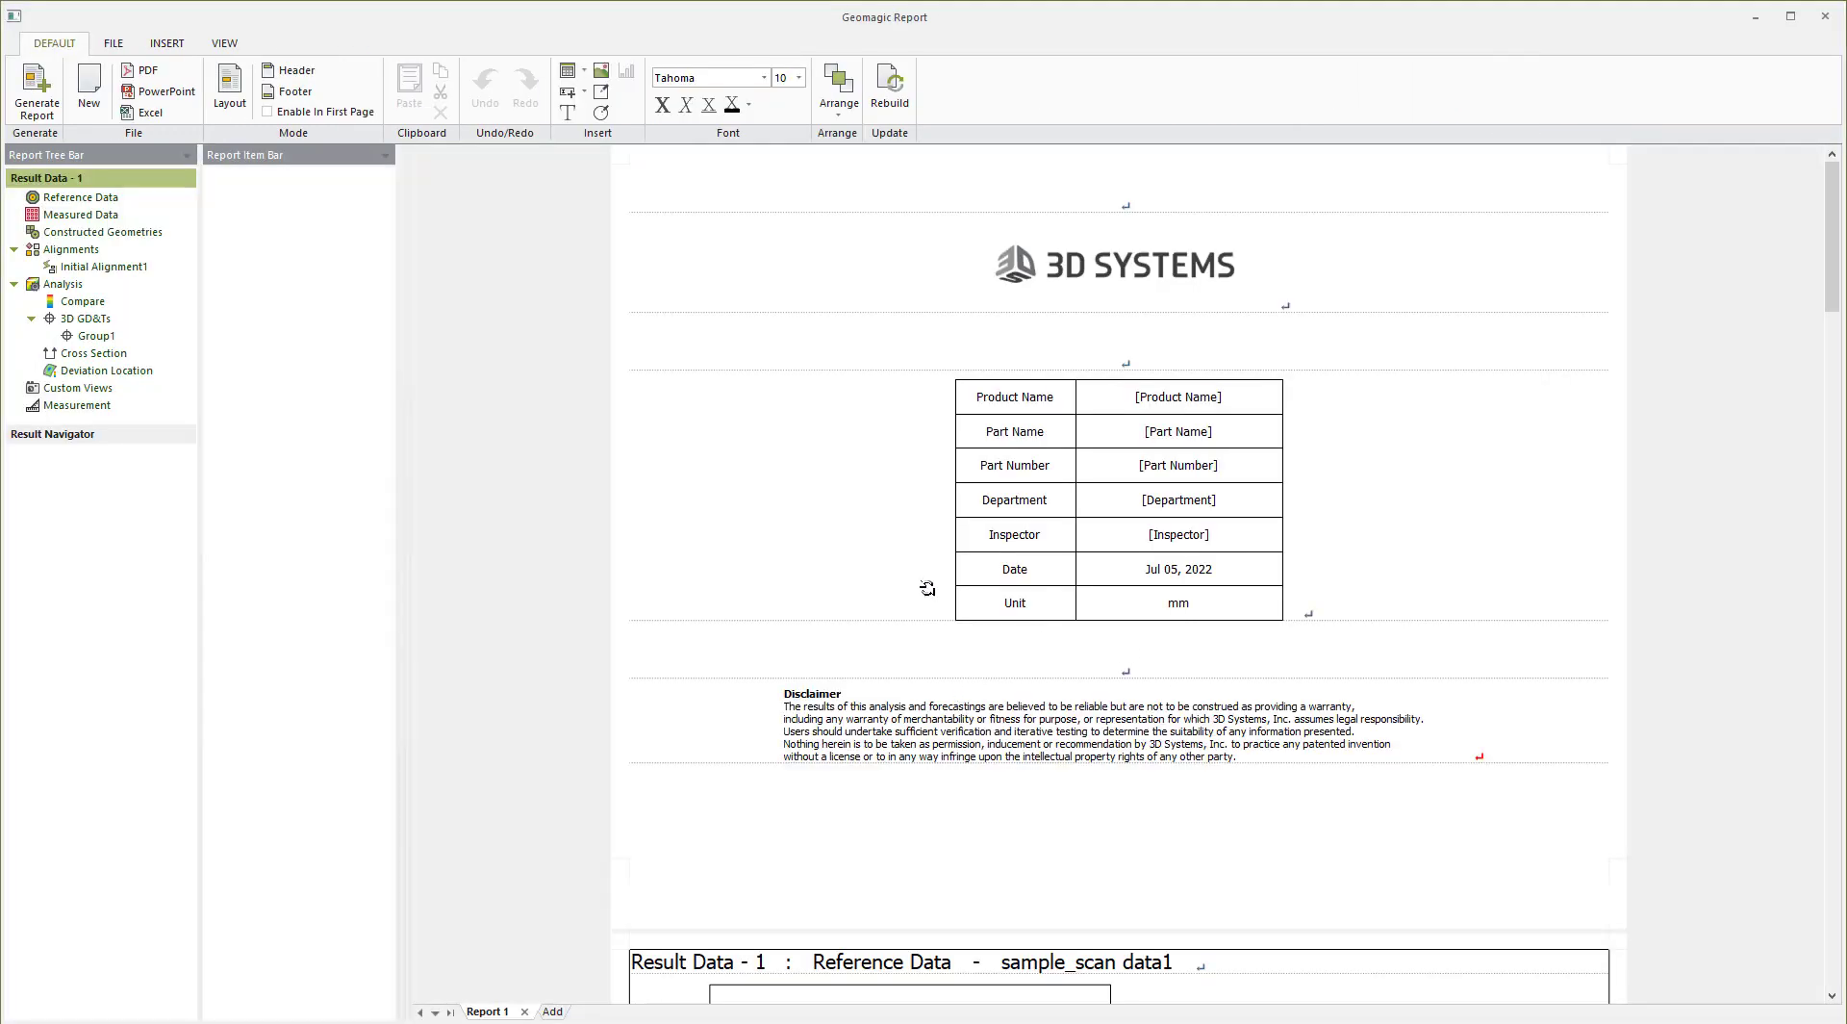
{"action": "scroll", "coordinate": [874, 573], "scroll_direction": "down", "scroll_amount": 10}
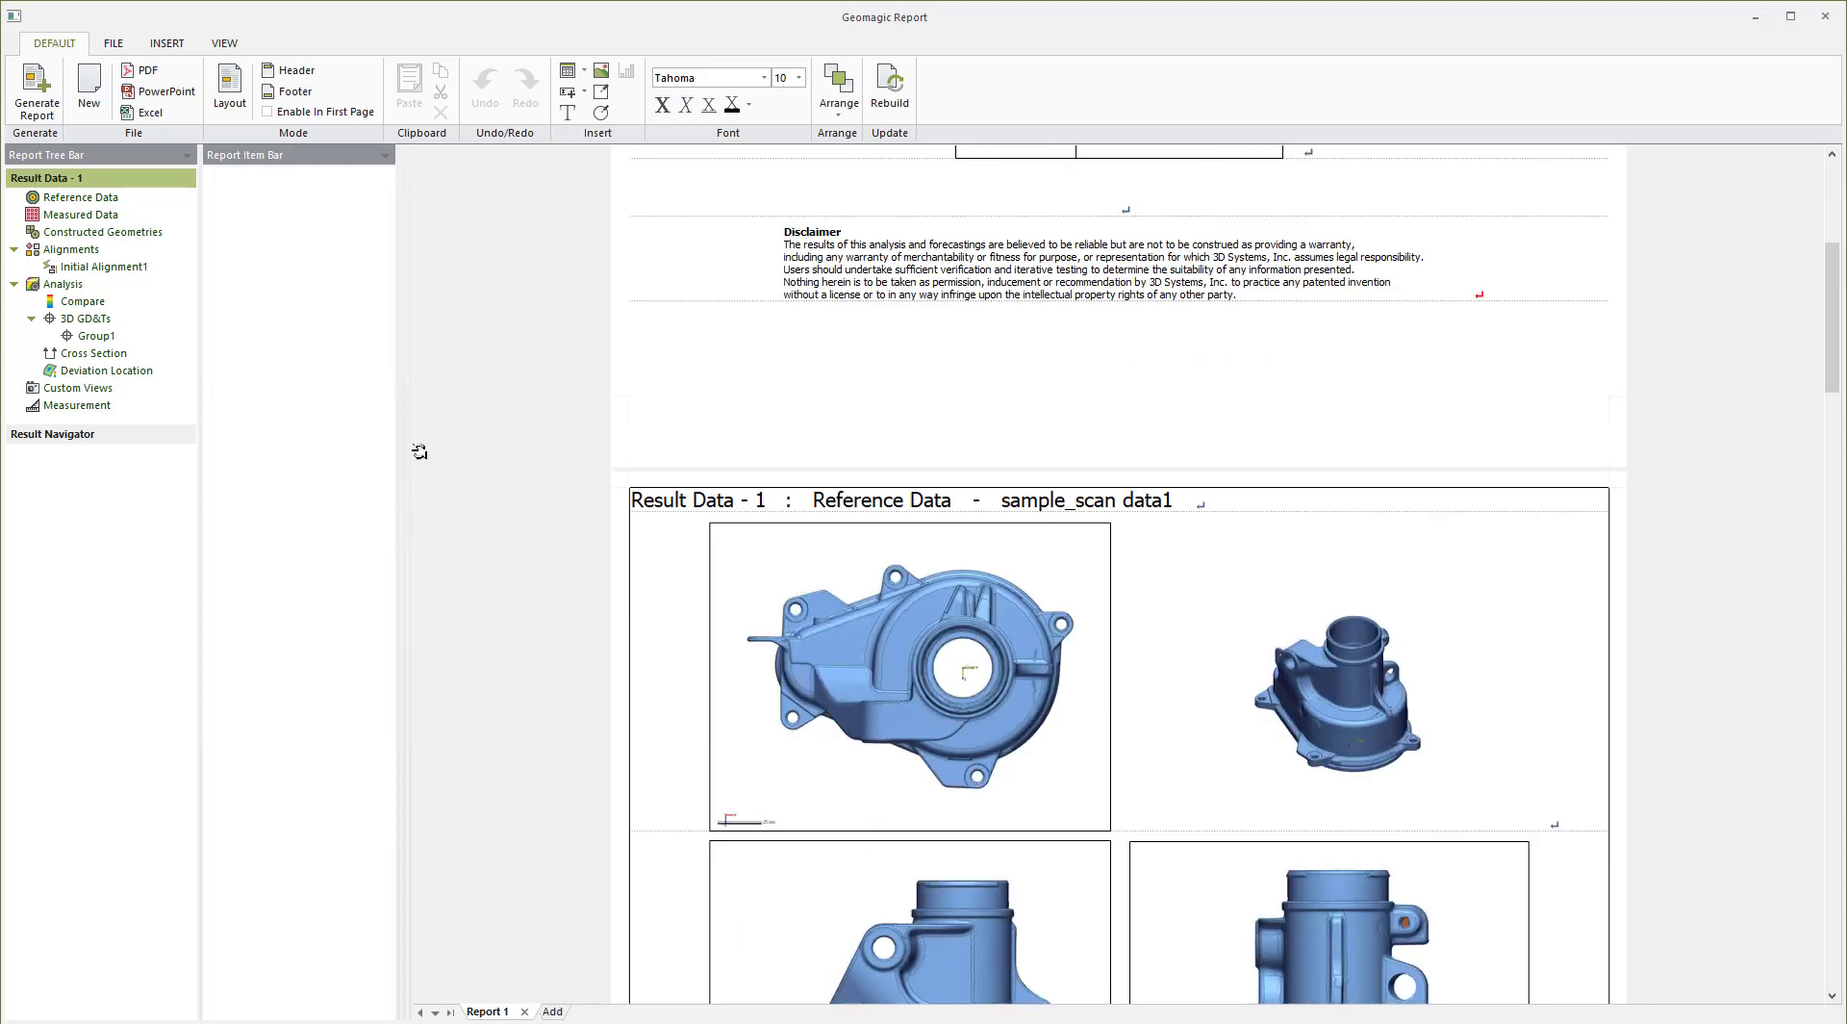
Step: Look through the report's Initial Alignment1 page and its table of angular, linear and radial dimensions, and close Geomagic Report
{"action": "scroll", "coordinate": [932, 520], "scroll_direction": "down", "scroll_amount": 20}
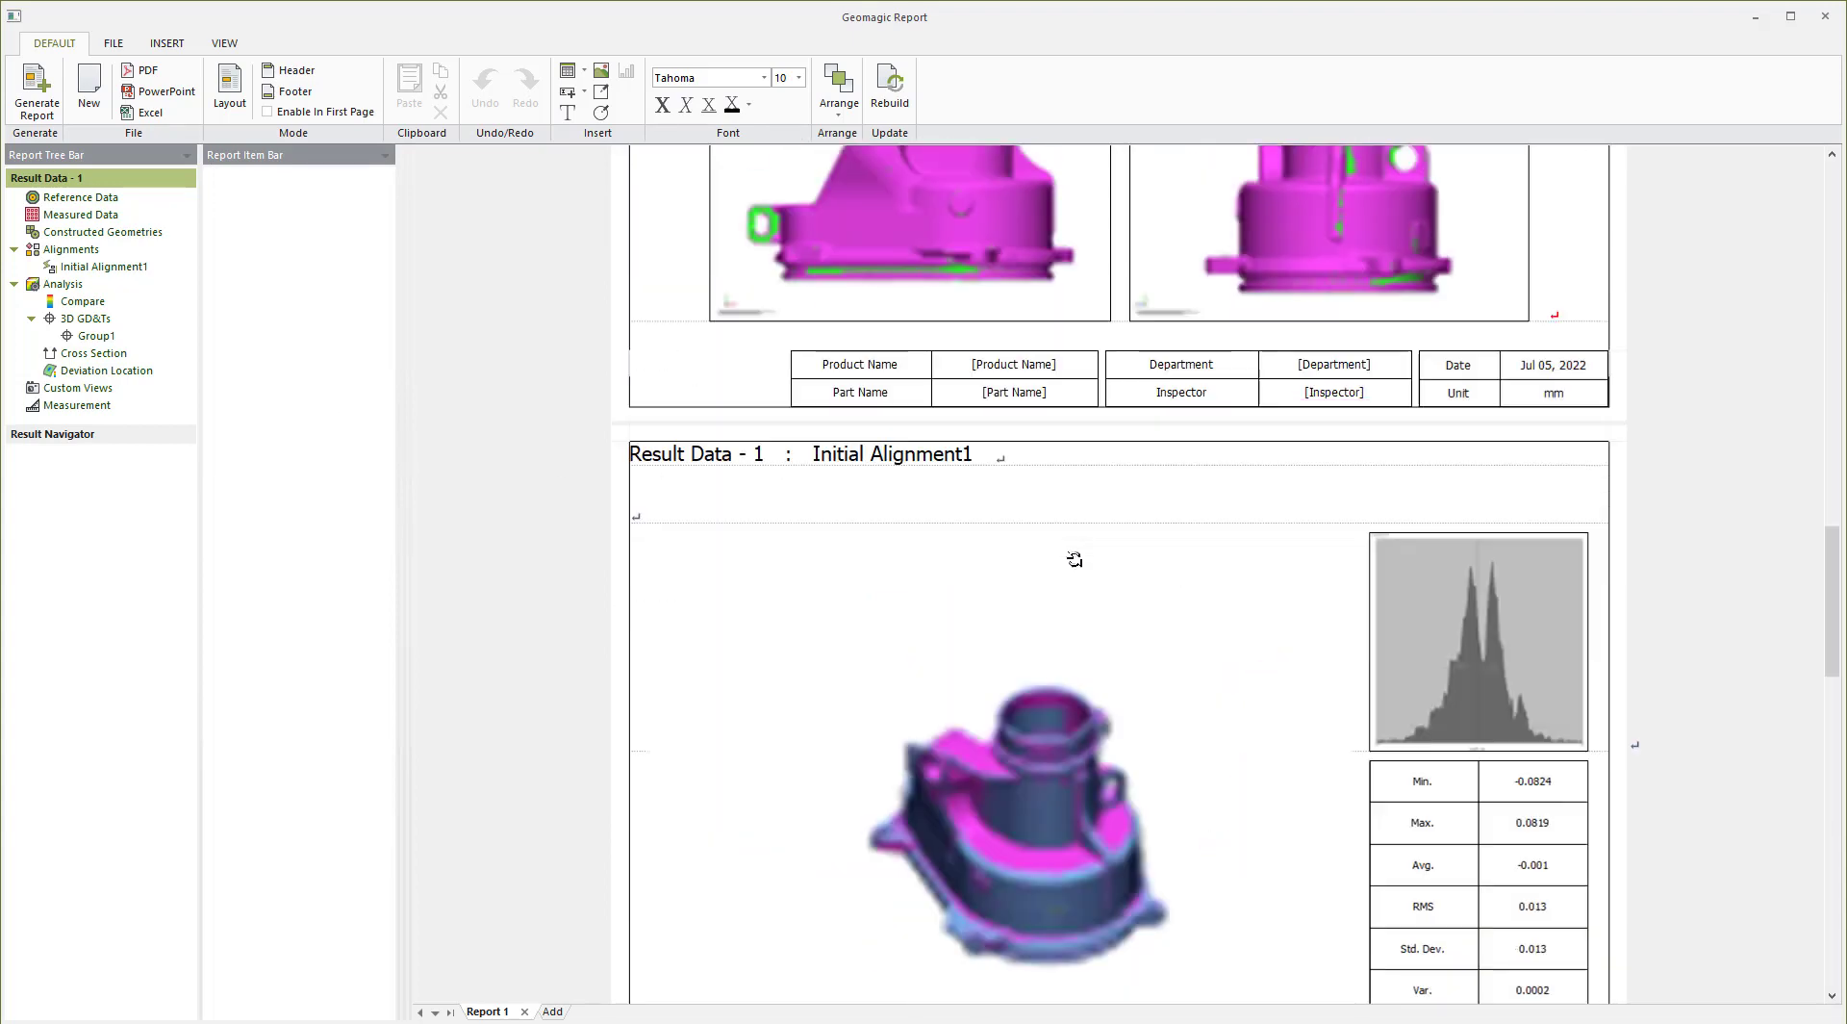
{"action": "scroll", "coordinate": [1130, 554], "scroll_direction": "down", "scroll_amount": 15}
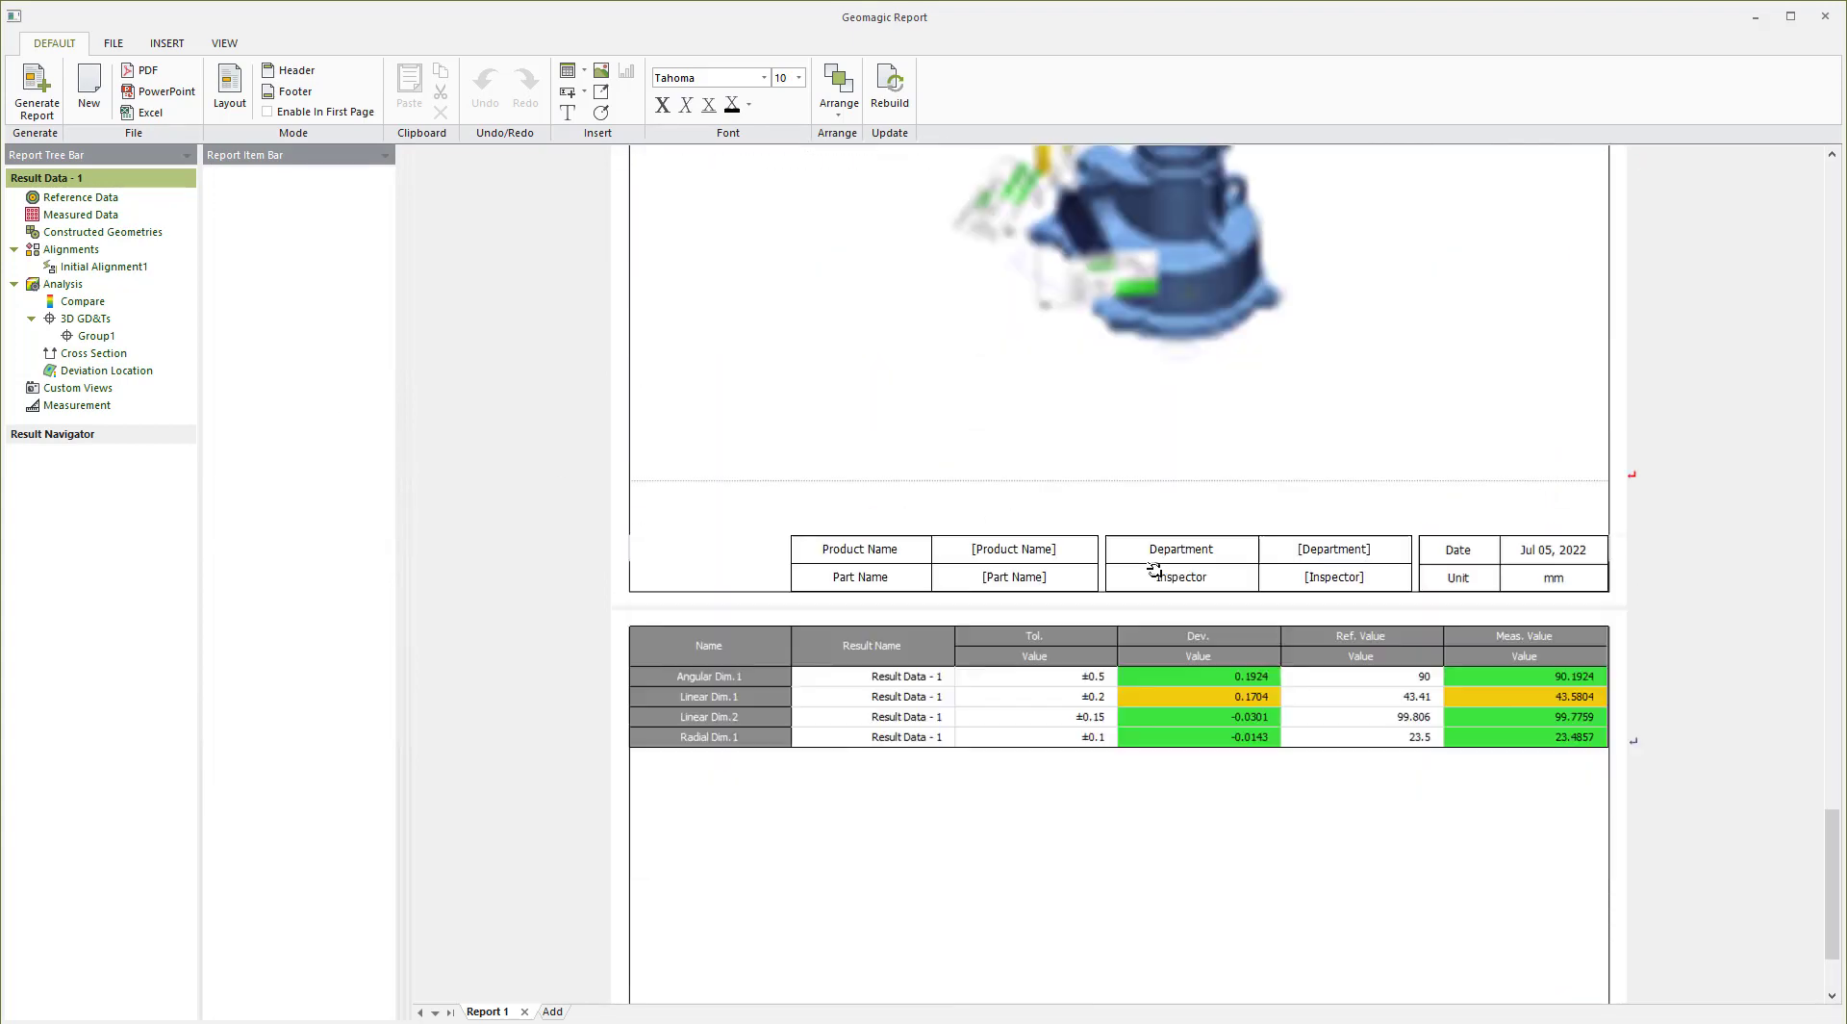
{"action": "scroll", "coordinate": [1150, 571], "scroll_direction": "up", "scroll_amount": 20}
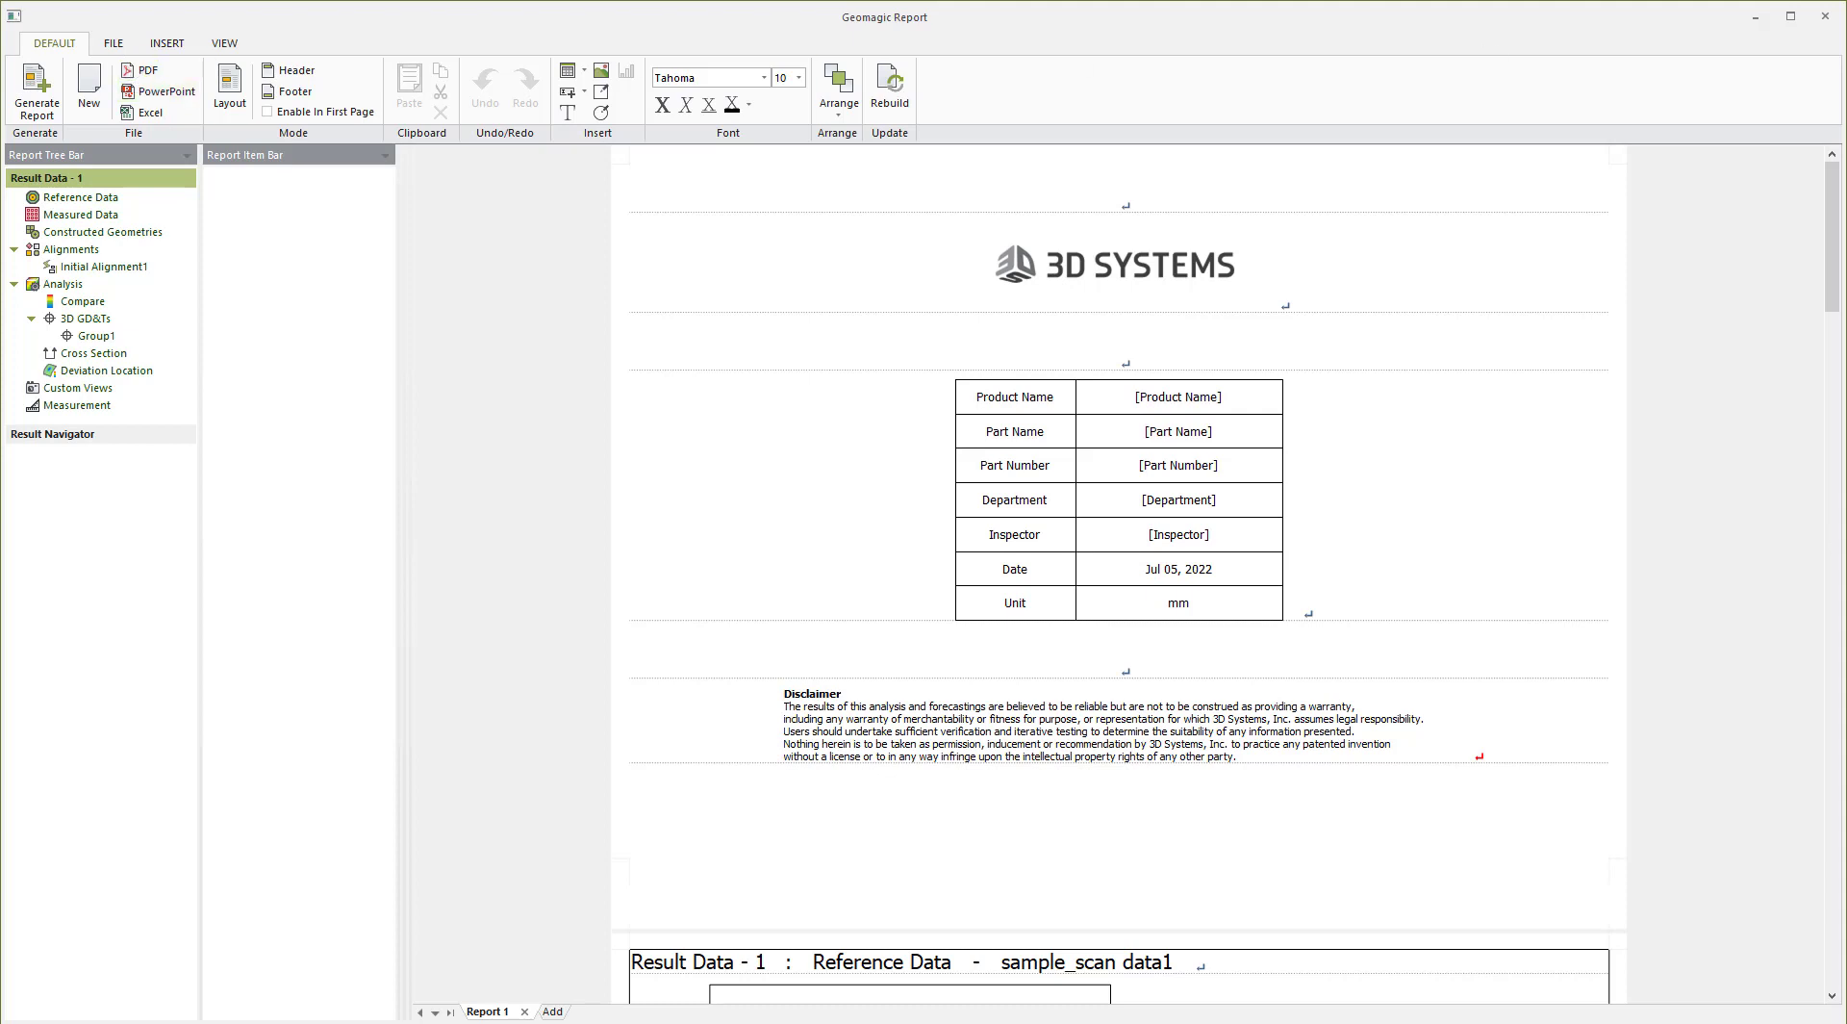
{"action": "left_click", "coordinate": [1825, 16]}
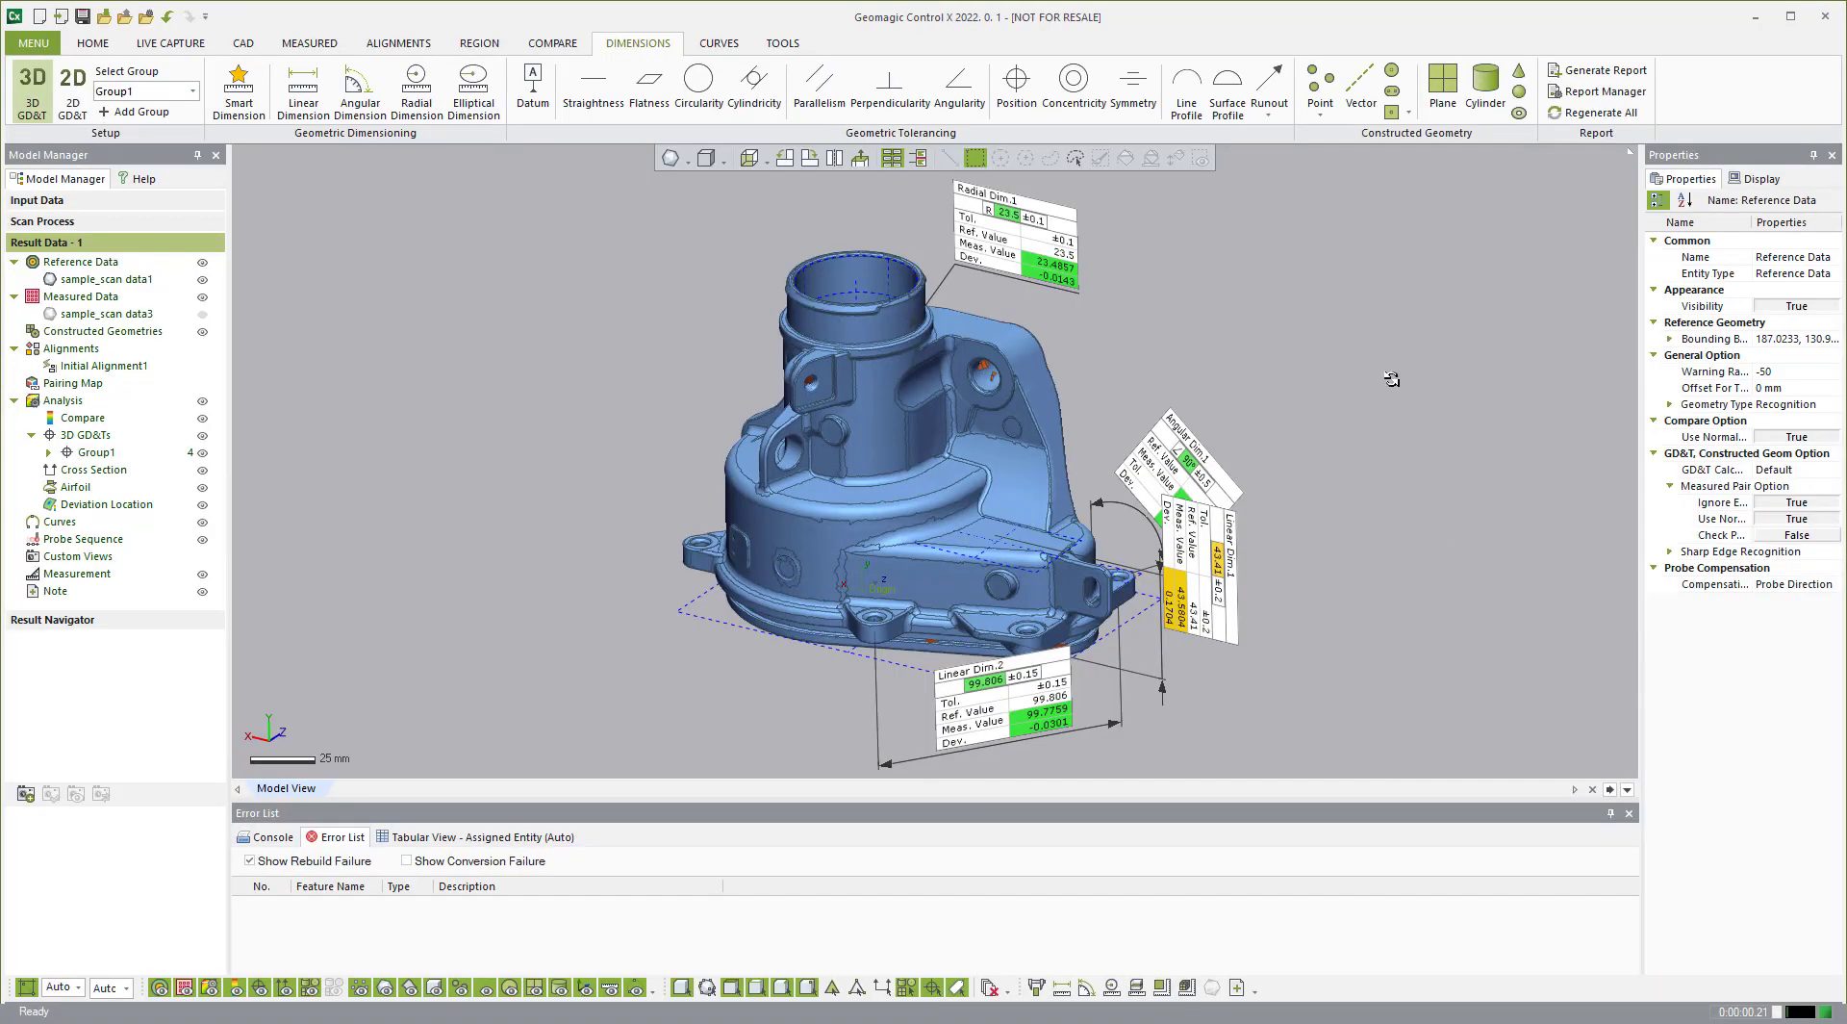
{"action": "right_click_drag", "start_coordinate": [1392, 379], "coordinate": [1343, 381]}
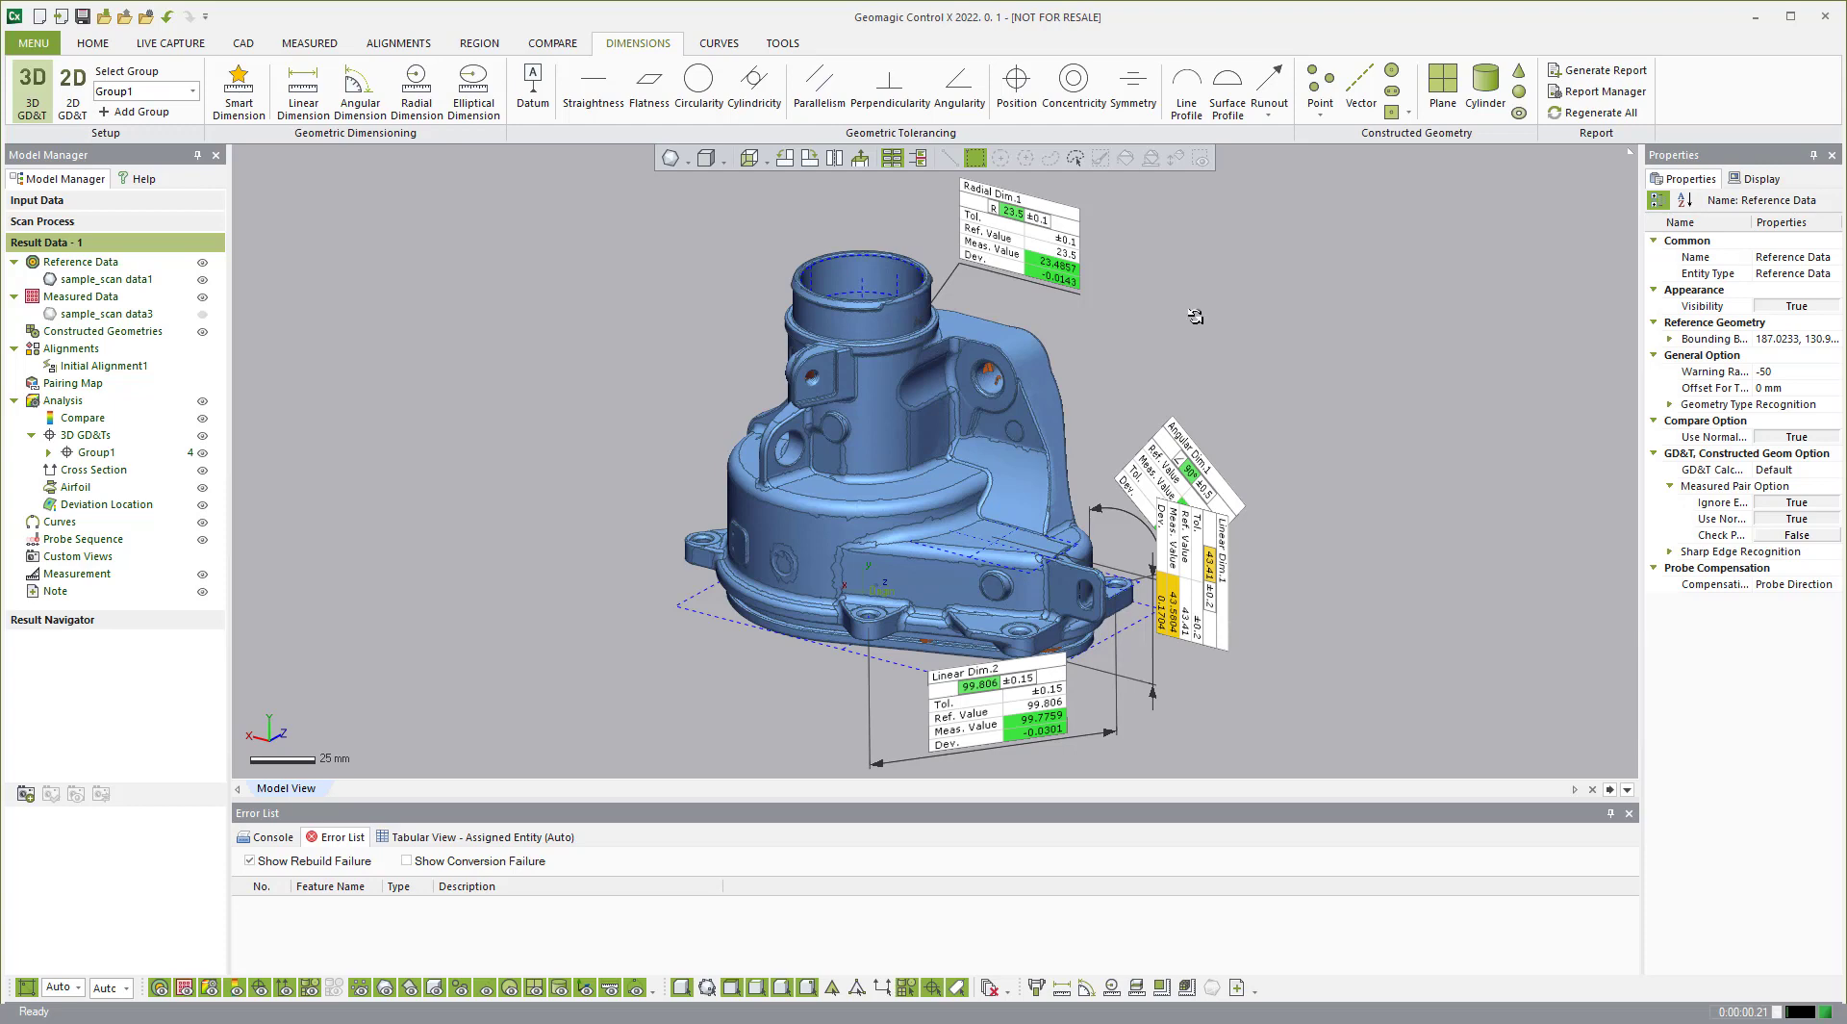
{"action": "mouse_move", "coordinate": [1270, 271]}
{"action": "right_mouse_down"}
{"action": "mouse_move", "coordinate": [1282, 305]}
{"action": "mouse_move", "coordinate": [1267, 291]}
{"action": "right_mouse_up"}
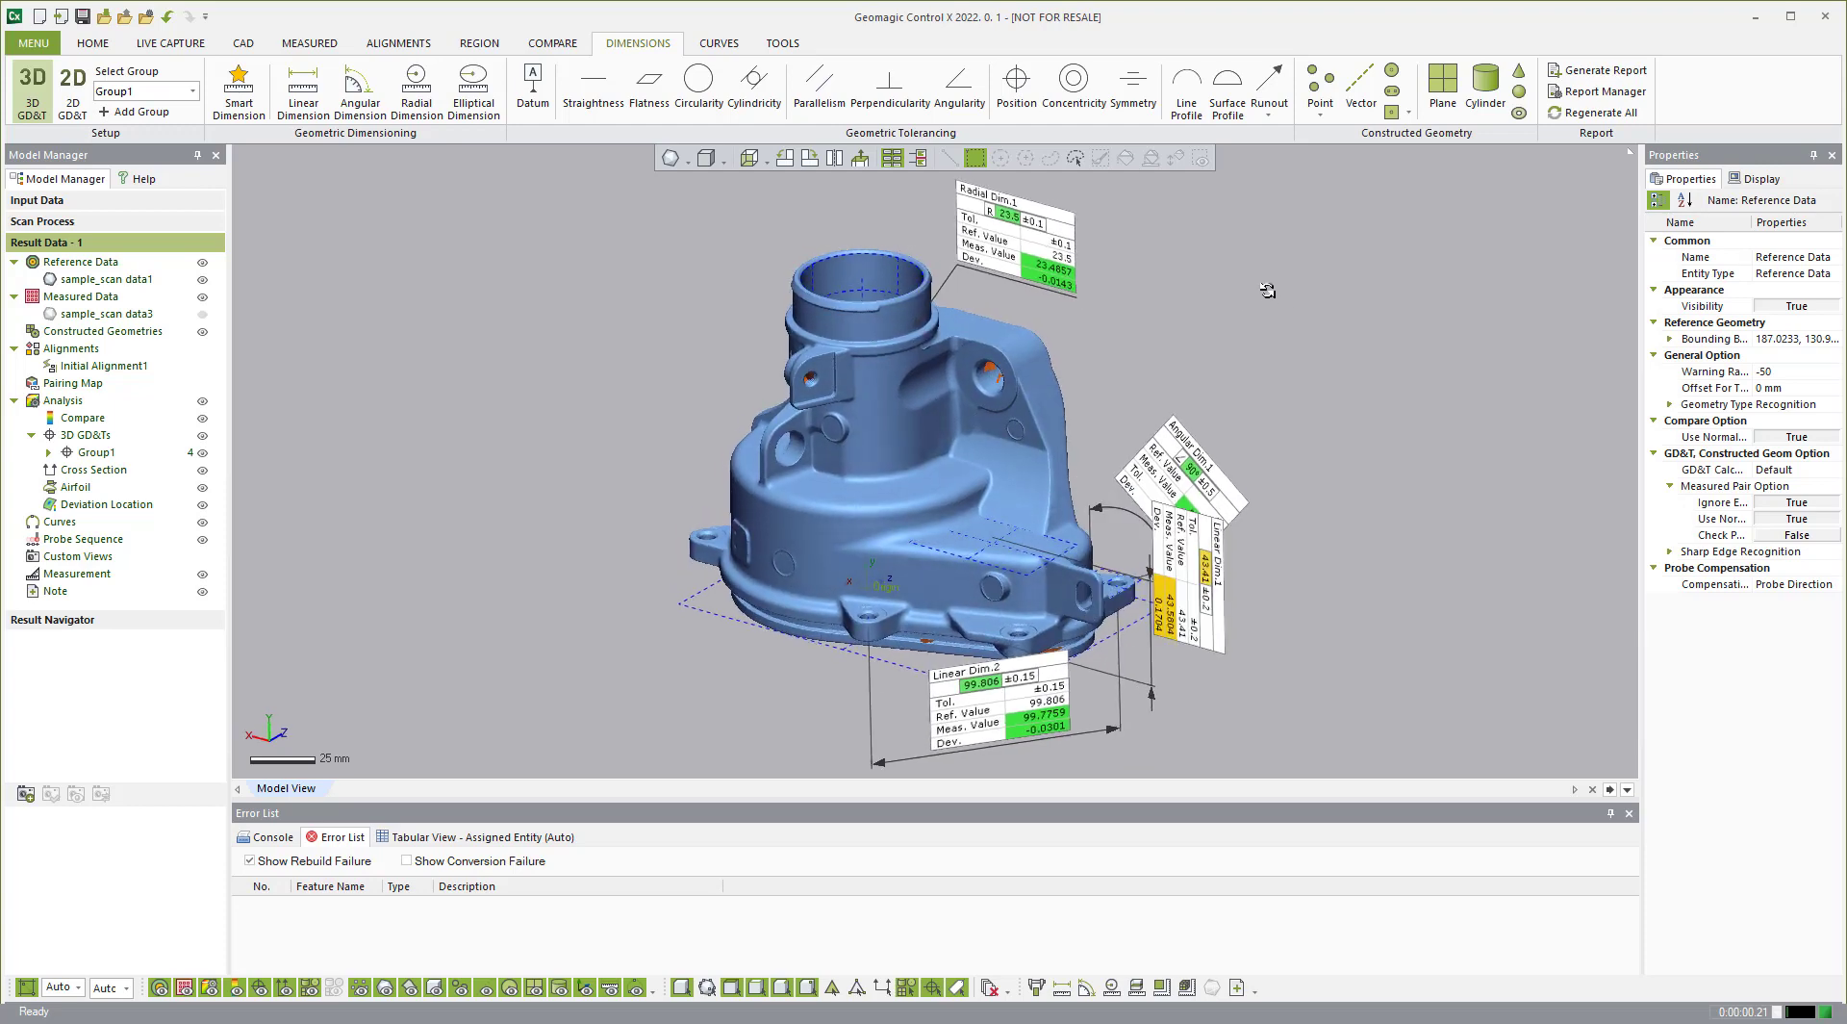